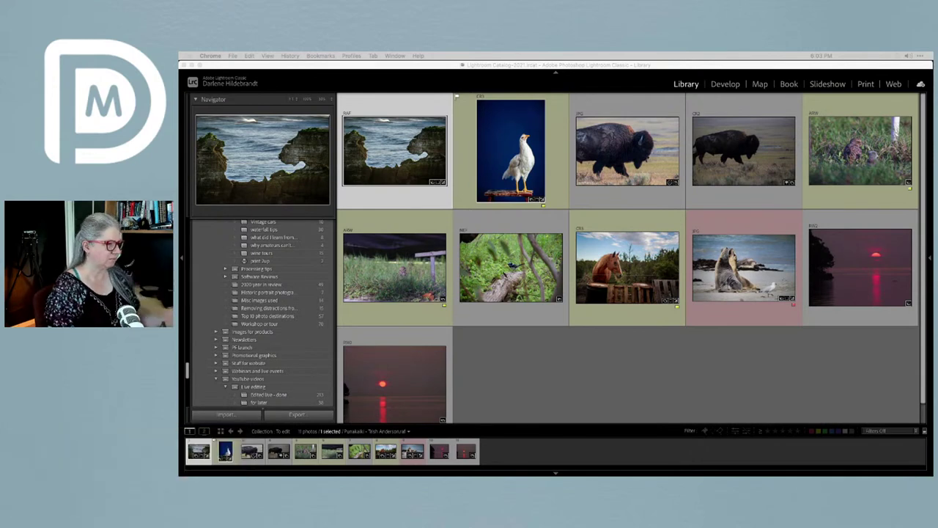
Open the horse photo in the Develop module and compare the edited version with the unedited original.
double_click(608, 276)
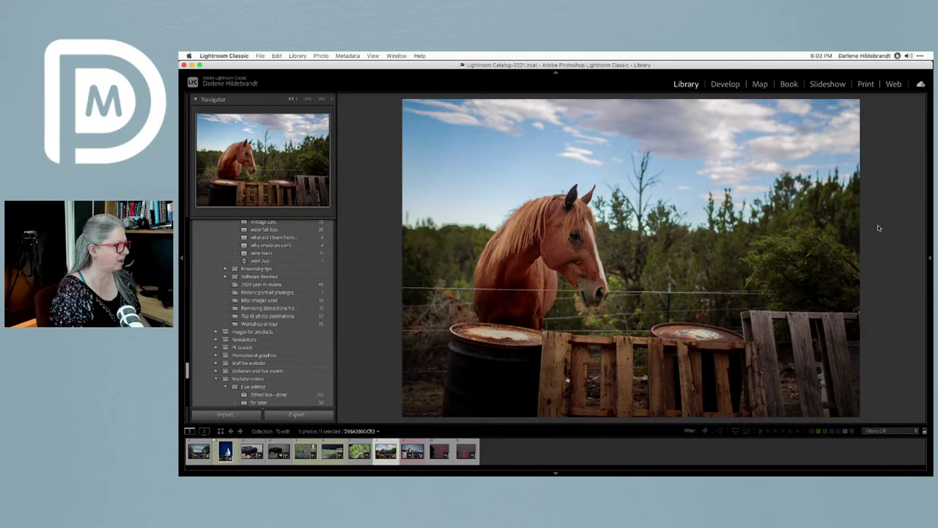
key("g")
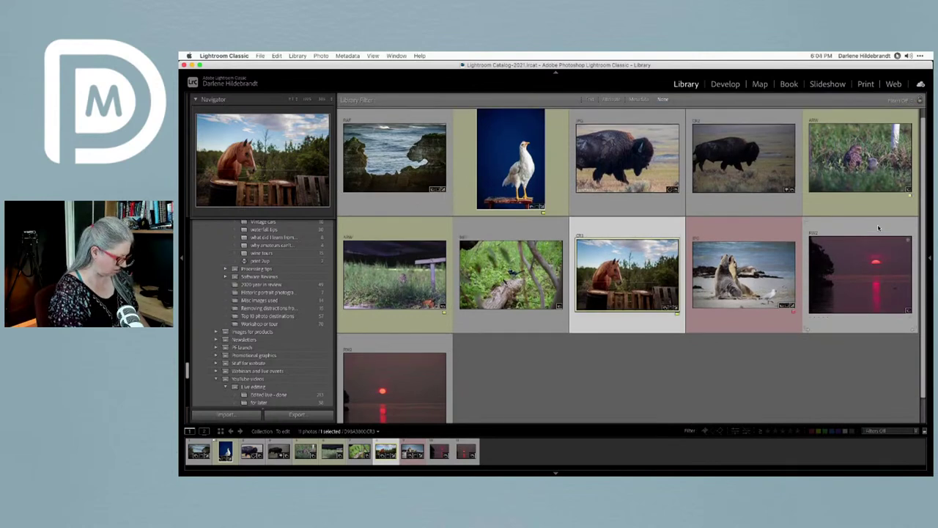
key("d")
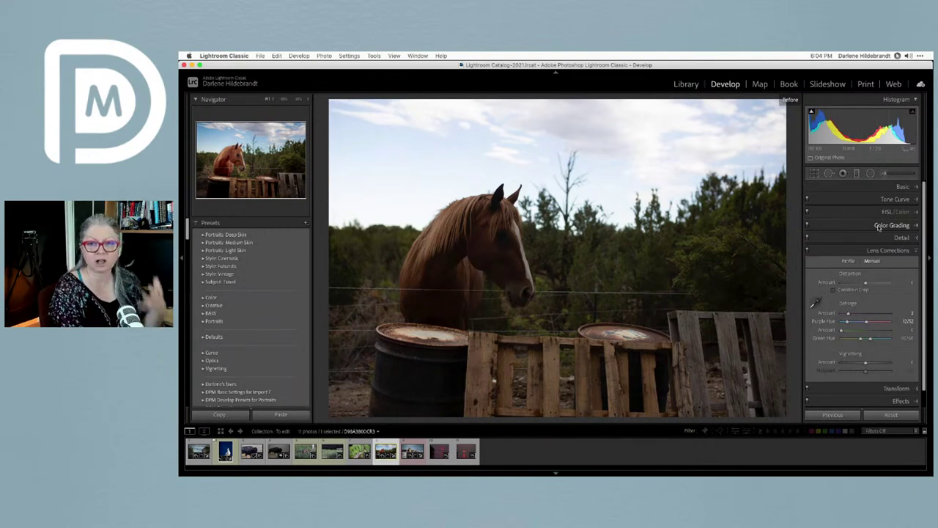
key("backslash")
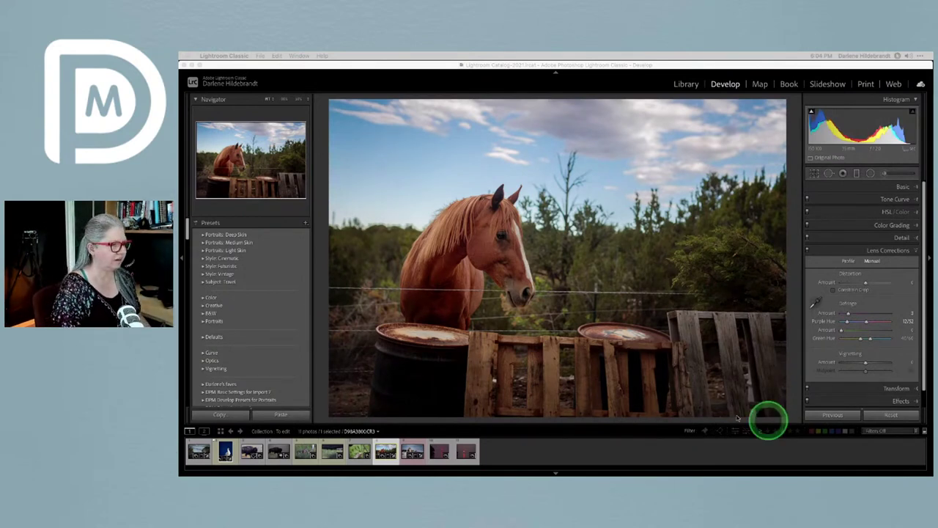
left_click(795, 345)
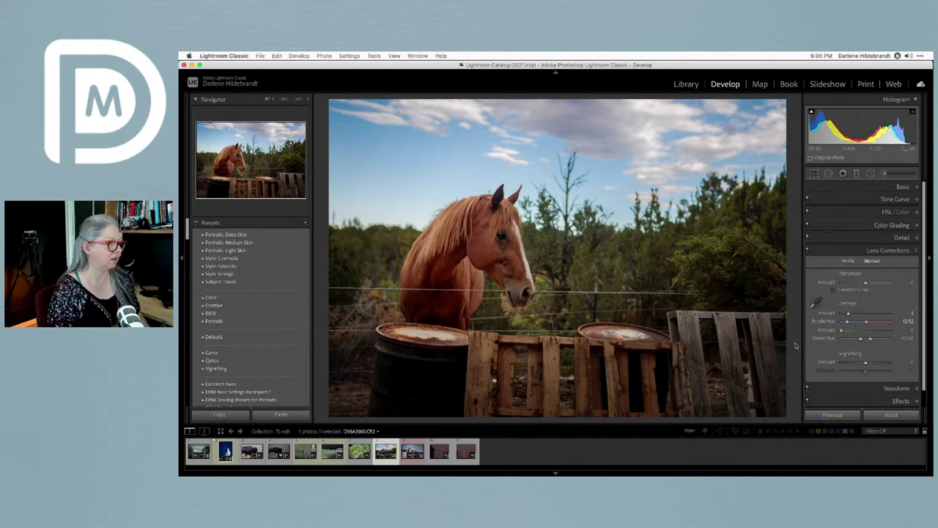
key("g")
key("d")
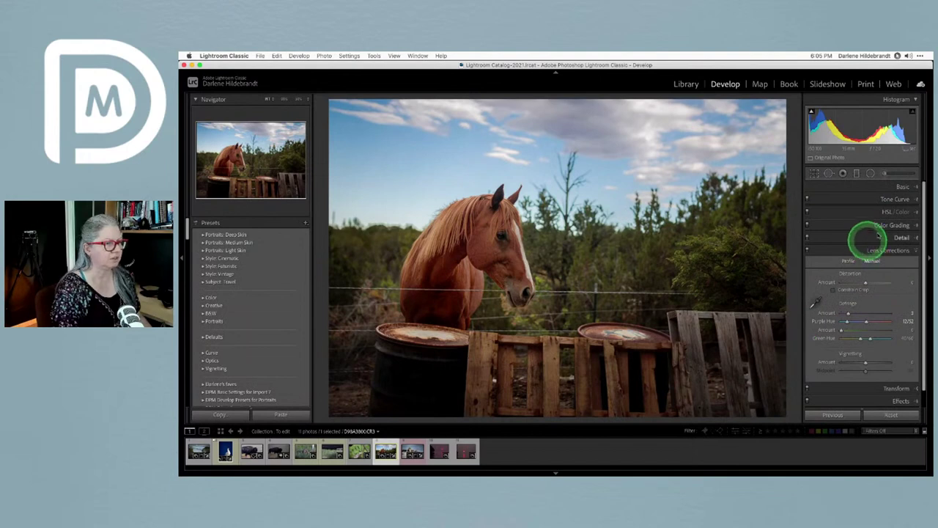
Try the Camera Standard v2 profile on the horse photo and apply Camera Landscape v2 instead.
left_click(902, 188)
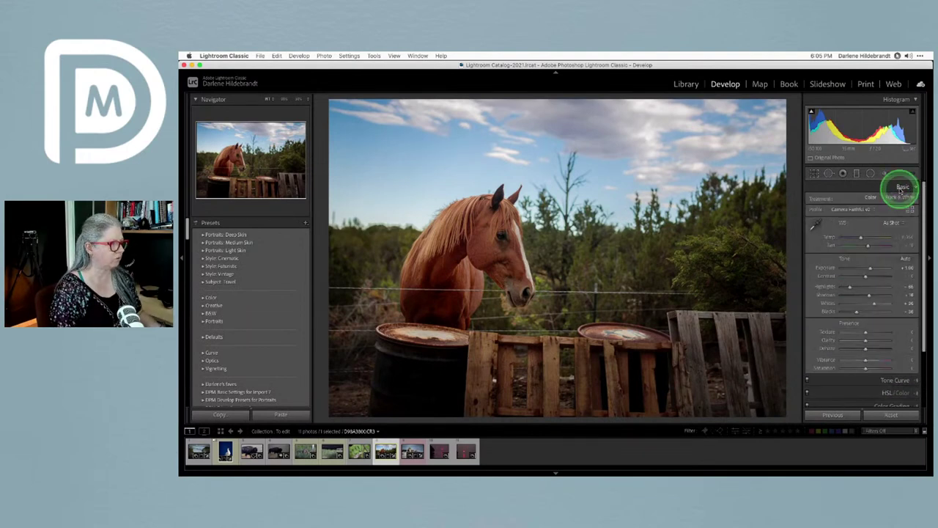
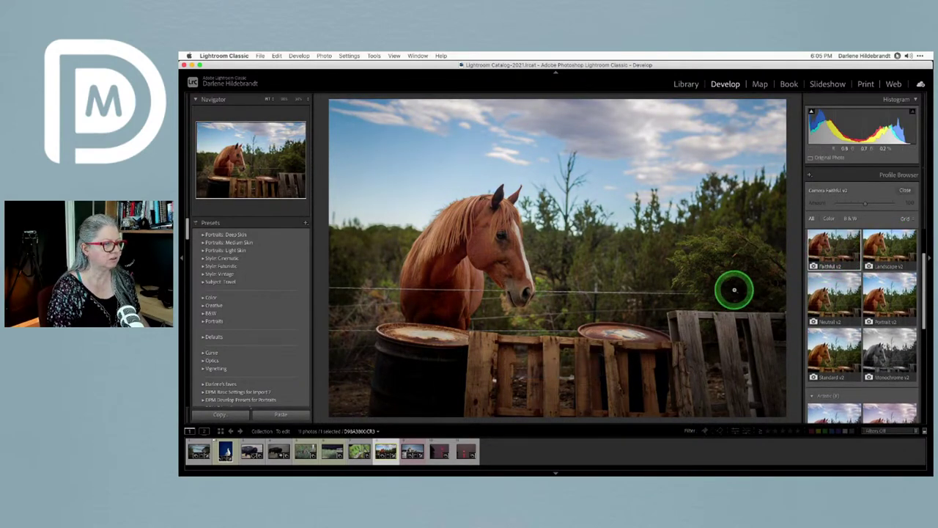
left_click(827, 360)
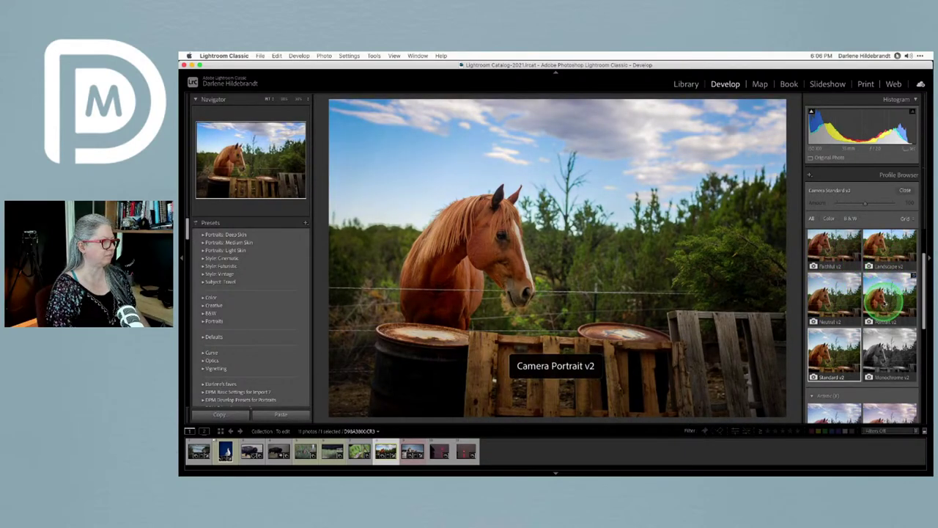
left_click(889, 247)
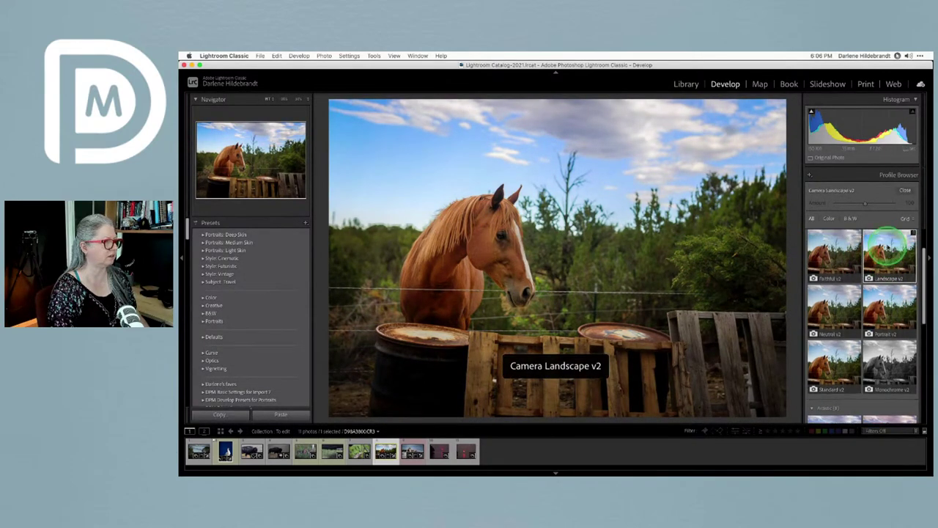
left_click(904, 190)
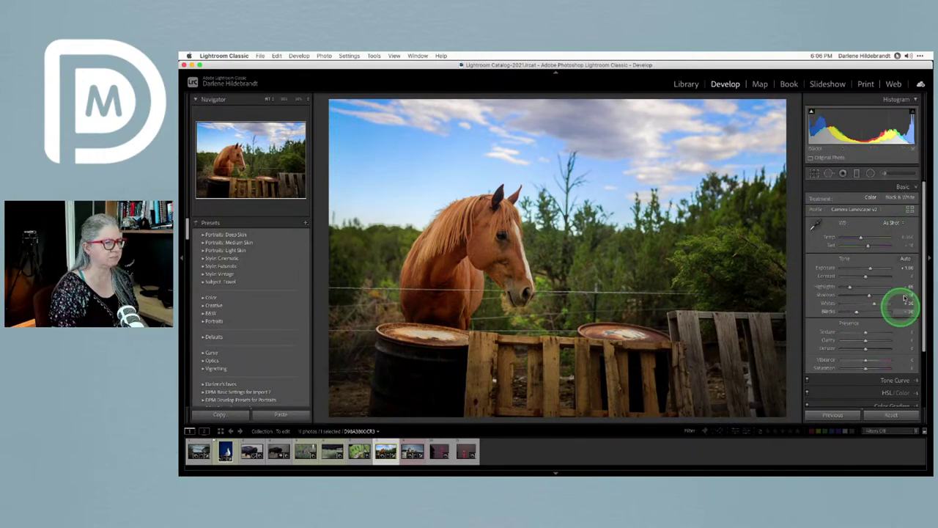
Examine how the Basic and Tone Curve sections expand one at a time, and check the Solo Mode option.
left_click(902, 187)
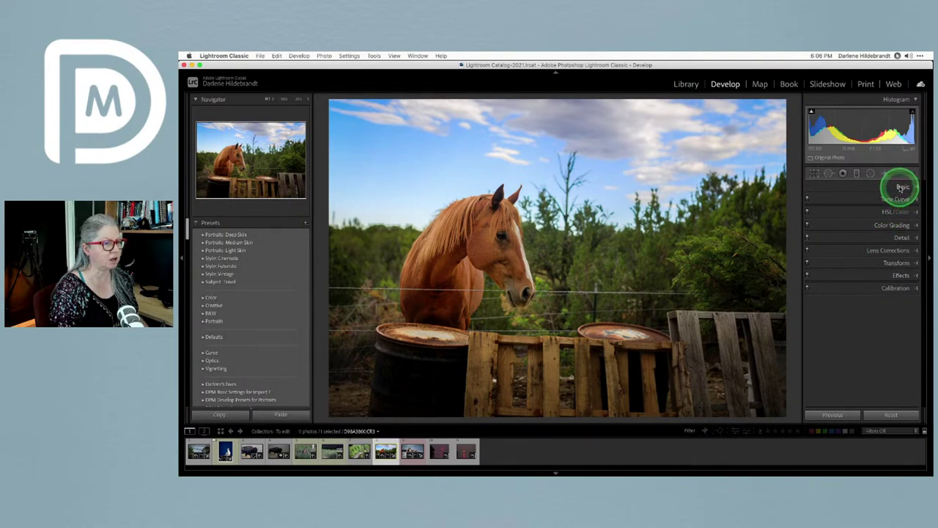
left_click(903, 188)
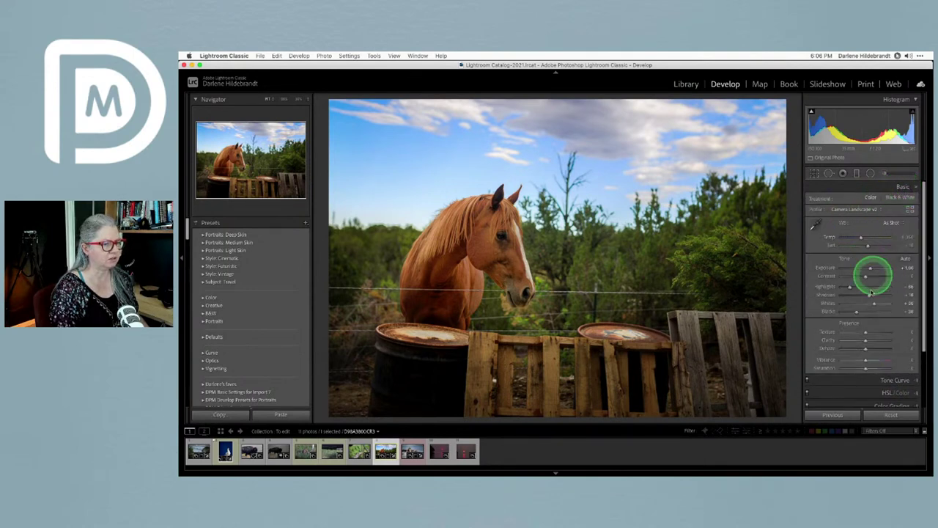
left_click(889, 380)
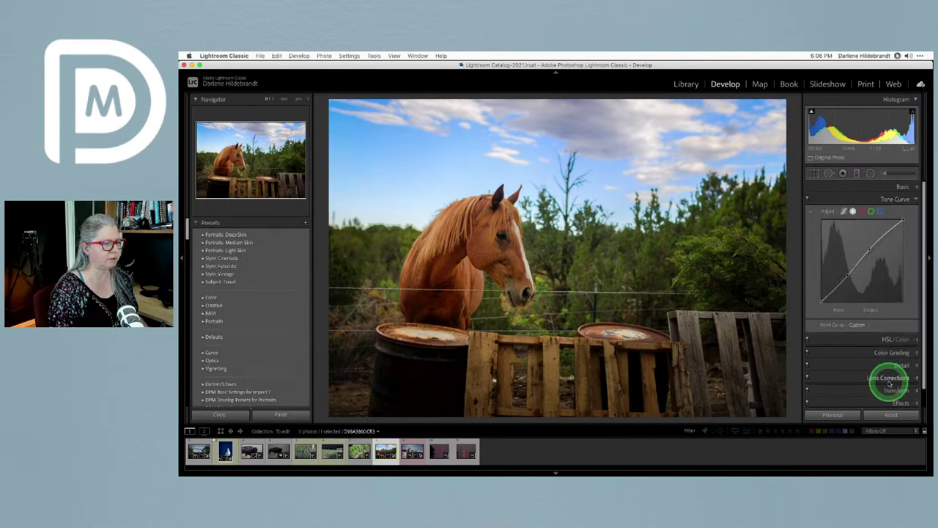
left_click(901, 189)
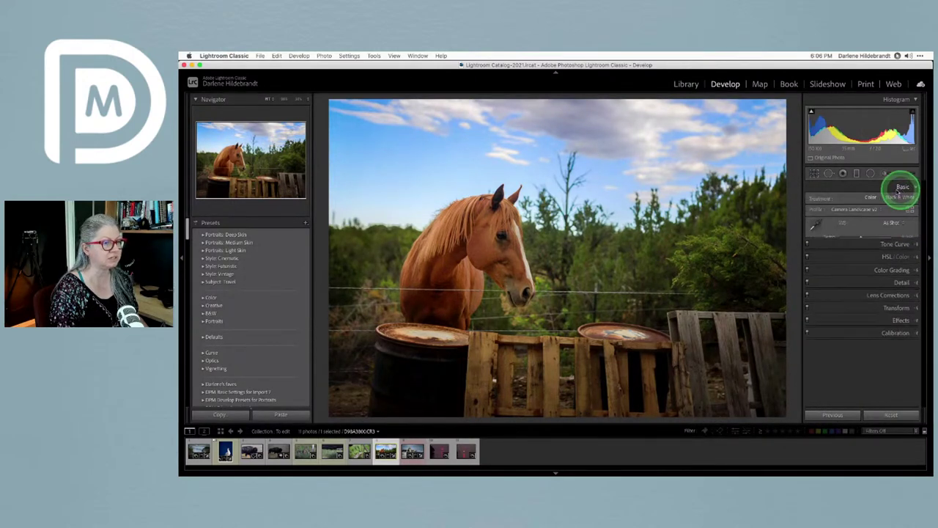
right_click(864, 188)
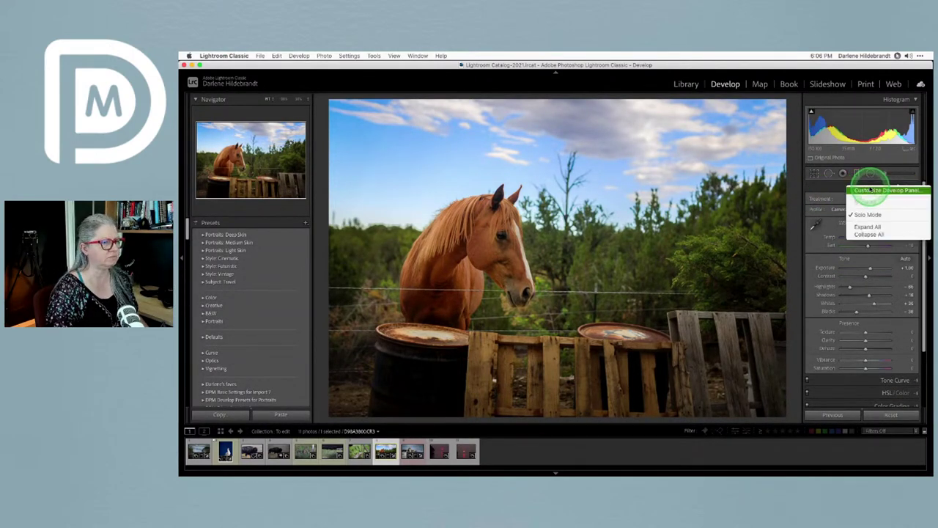
left_click(836, 191)
right_click(861, 190)
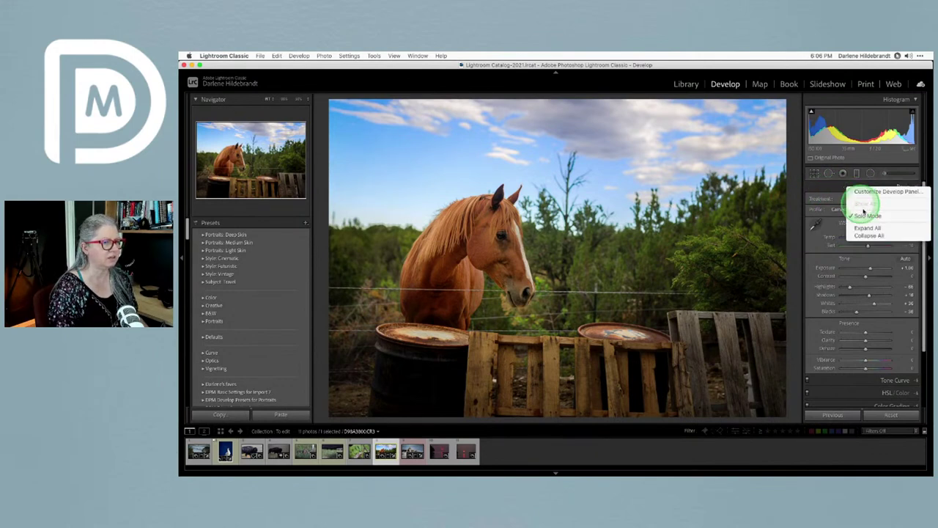
left_click(826, 186)
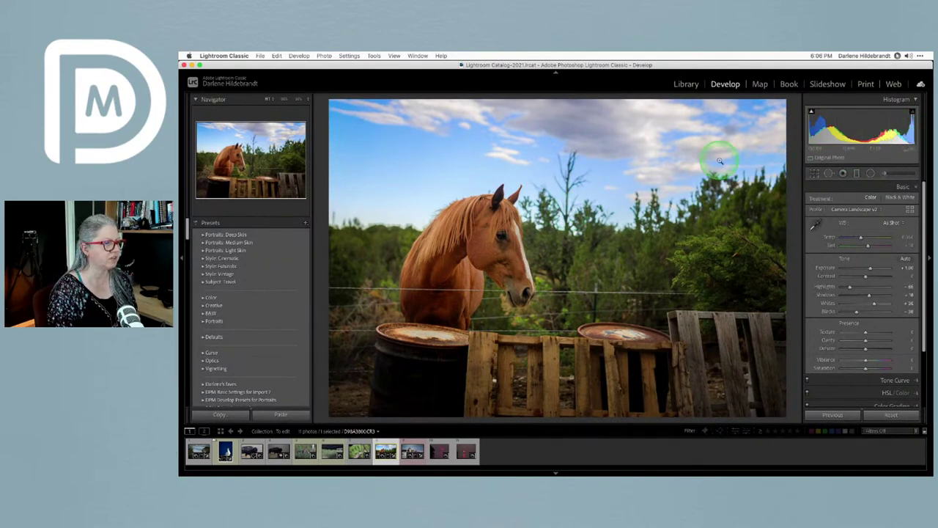
Turn on the clipping warnings, try Whites at +100, undo that change and hide the warnings.
key("j")
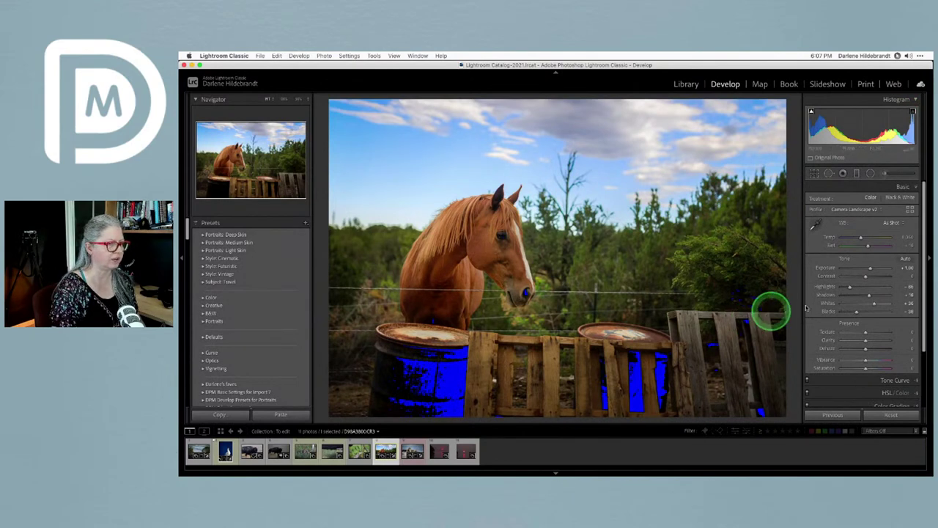
left_click_drag(877, 303, 906, 303)
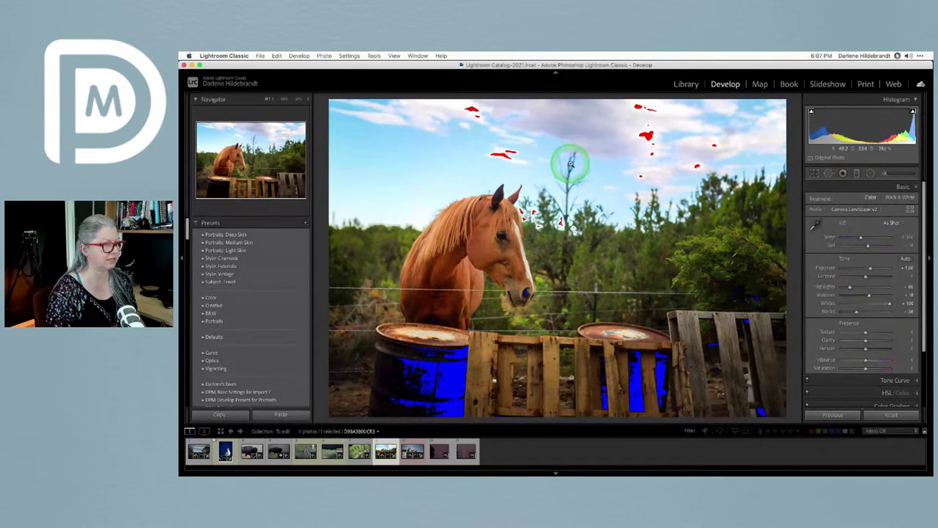
key("super+z")
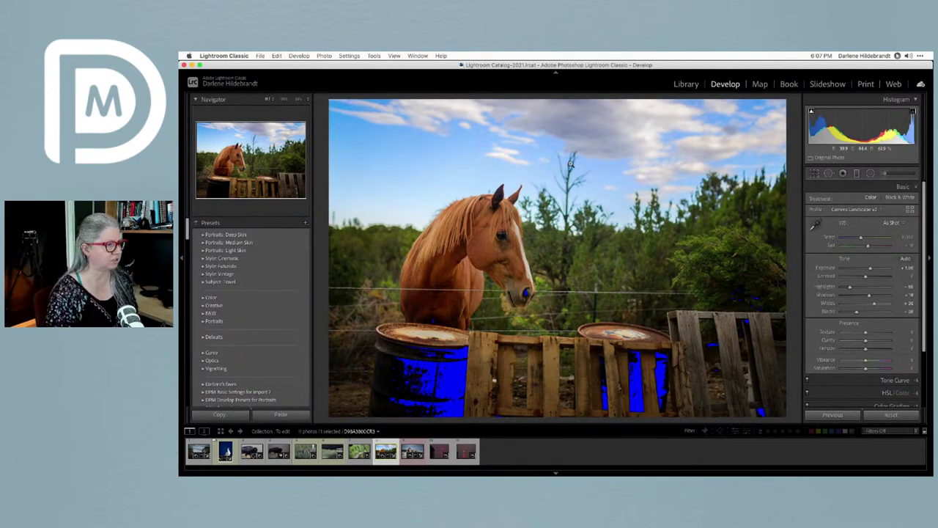
key("j")
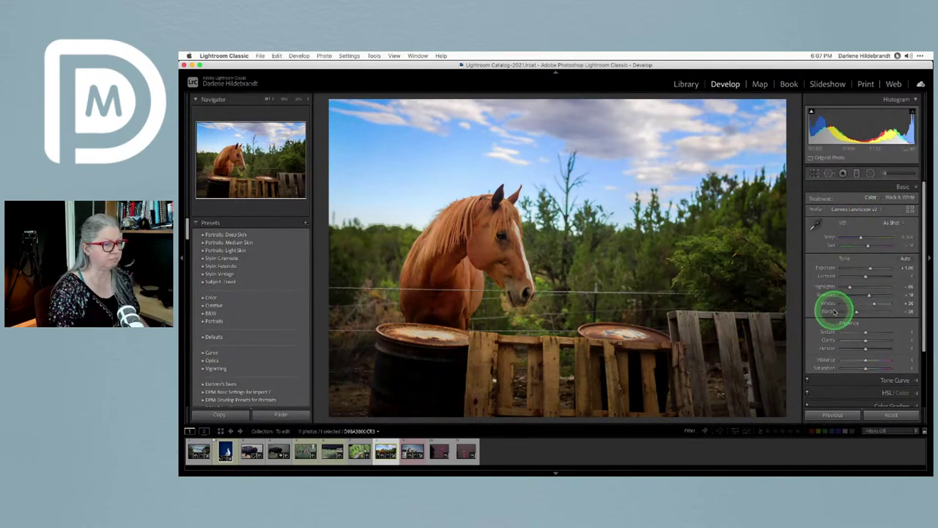
Set Whites to +37, and try resetting all of the photo's edits before undoing the reset.
left_click_drag(872, 303, 873, 304)
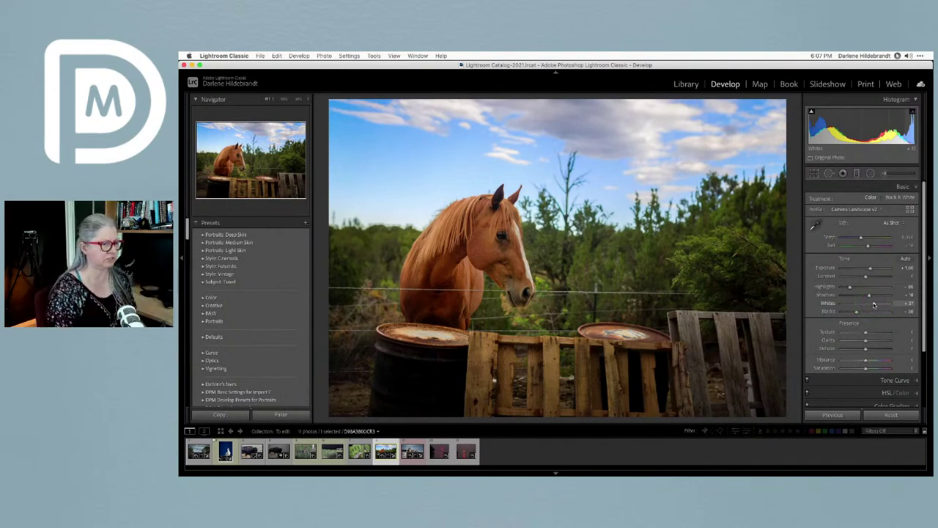
left_click(891, 415)
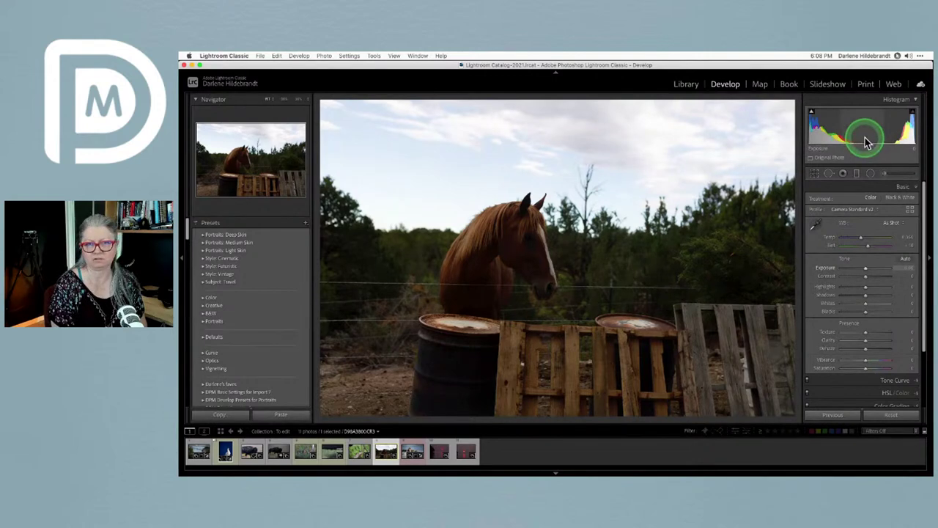
key("super+z")
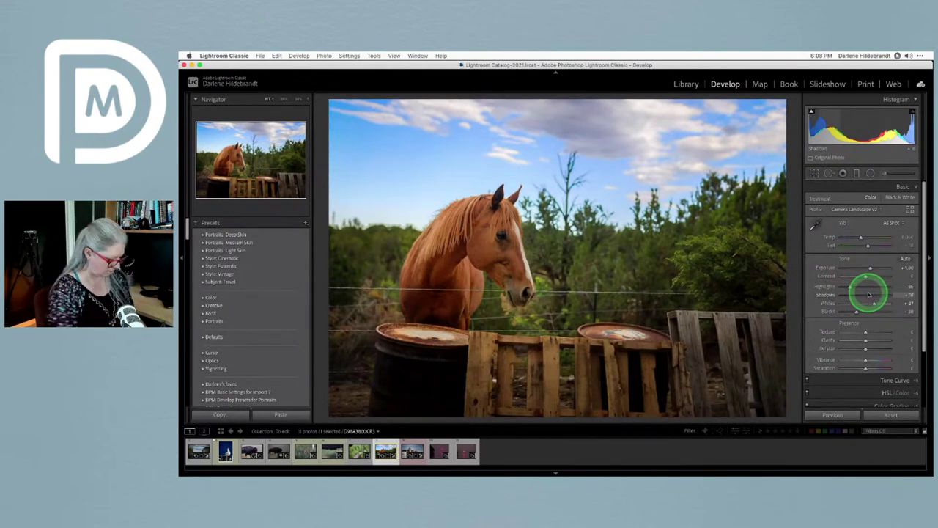
Activate the Radial Filter and select the existing elliptical adjustment around the horse's head and neck.
key("shift+m")
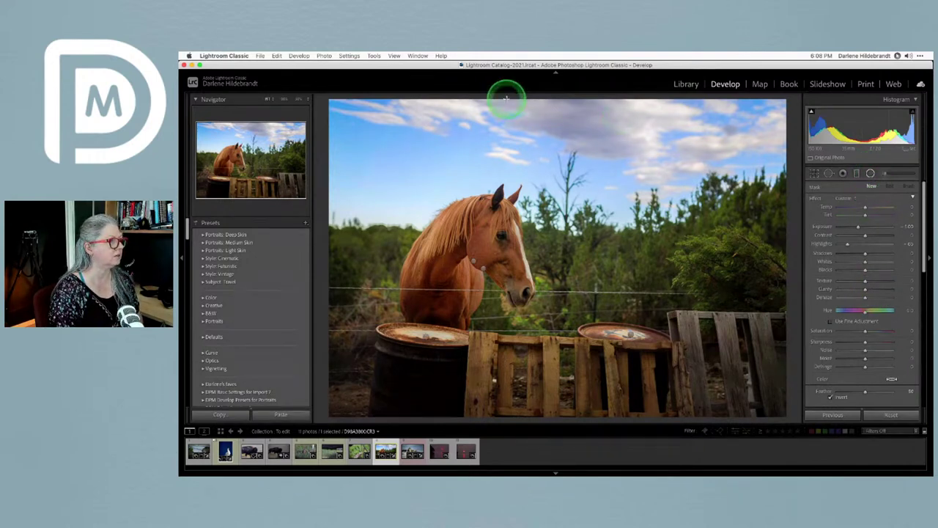
left_click(375, 56)
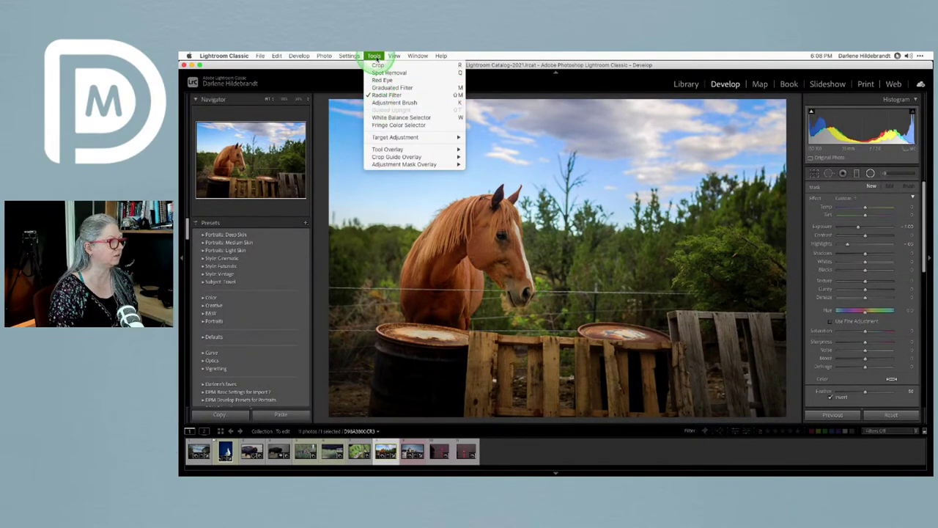
left_click(375, 56)
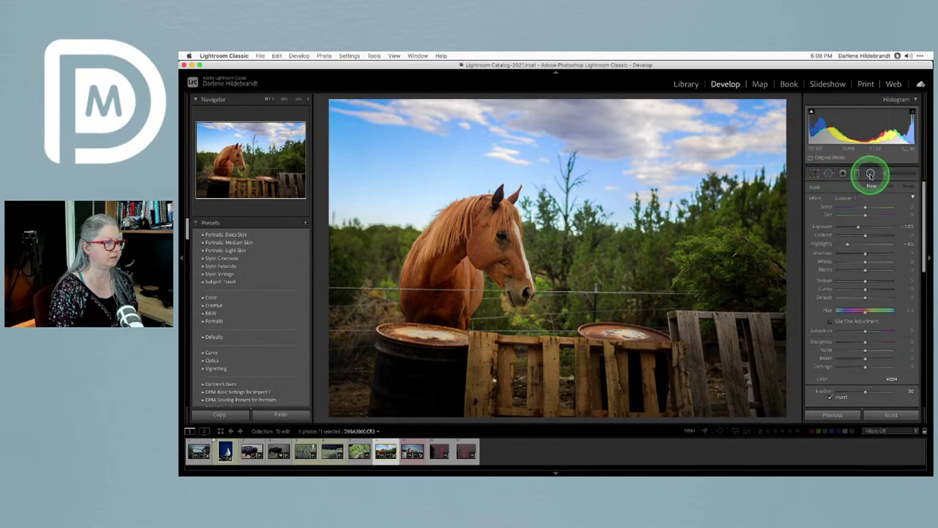
left_click(871, 174)
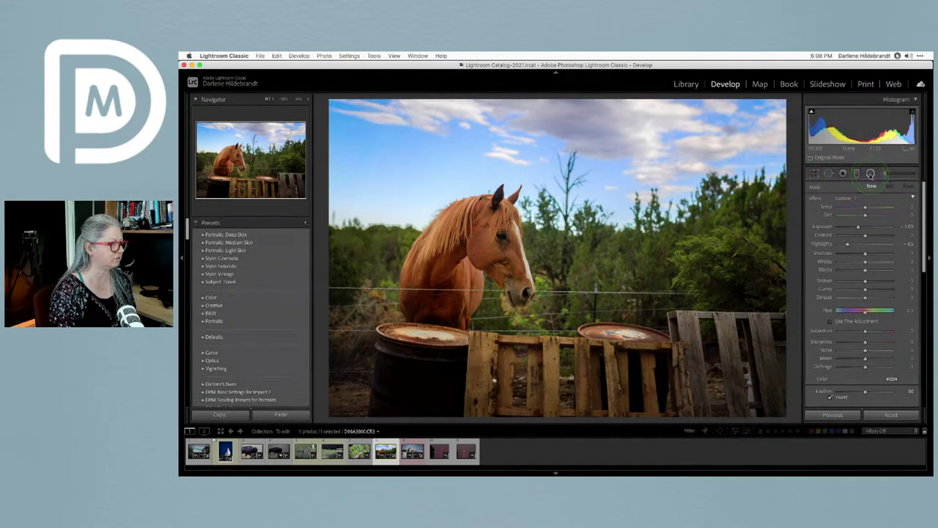
left_click(473, 259)
left_click(483, 268)
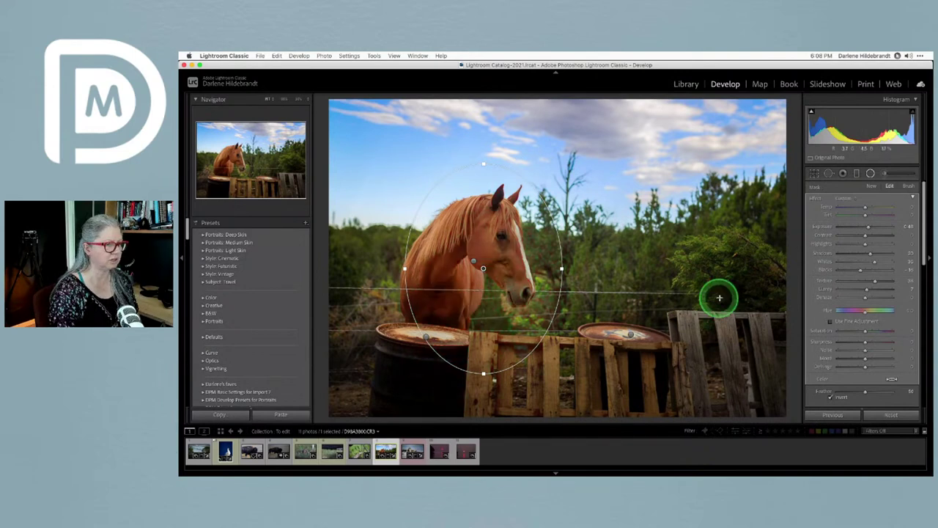
Raise the Color range mask Amount on the horse's radial filter and check the affected area.
scroll(806, 275, "down", 4)
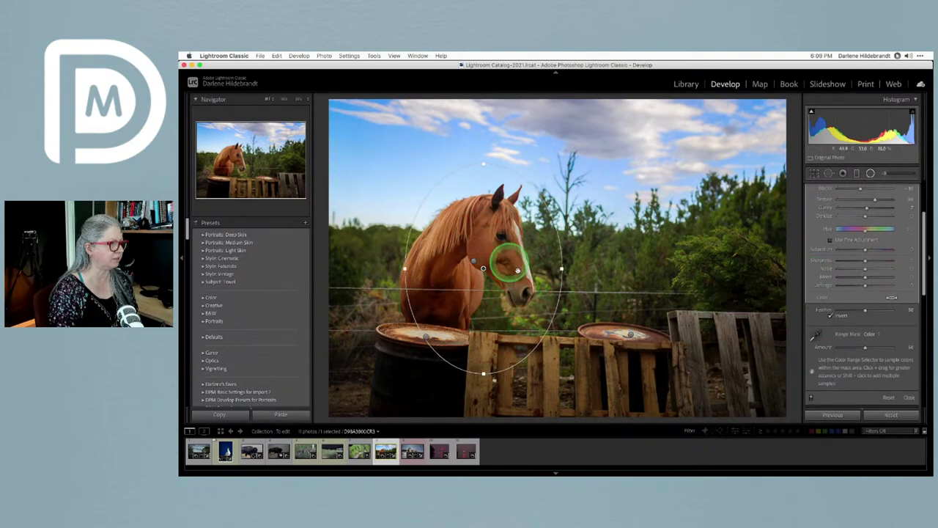
mouse_move(483, 267)
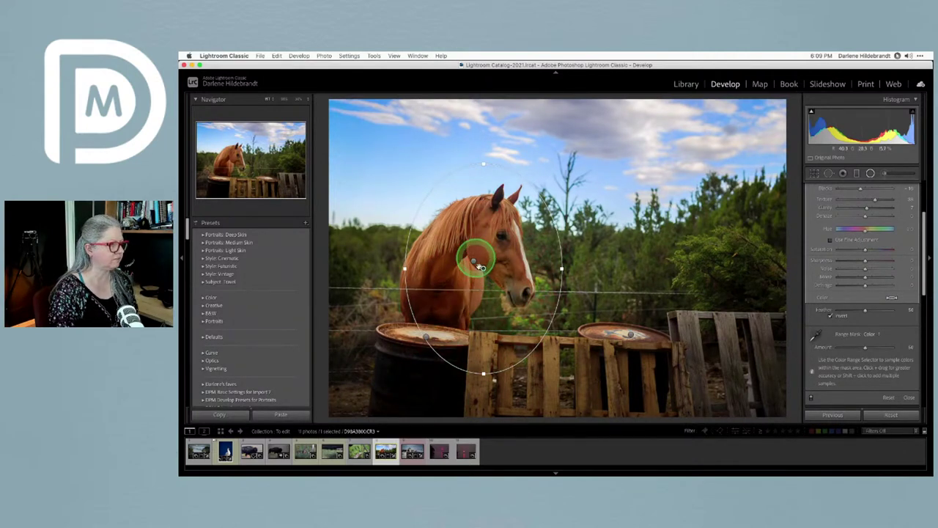
left_click(886, 343)
mouse_move(888, 343)
left_mouse_down()
mouse_move(831, 347)
mouse_move(901, 345)
mouse_move(816, 349)
mouse_move(881, 348)
left_mouse_up()
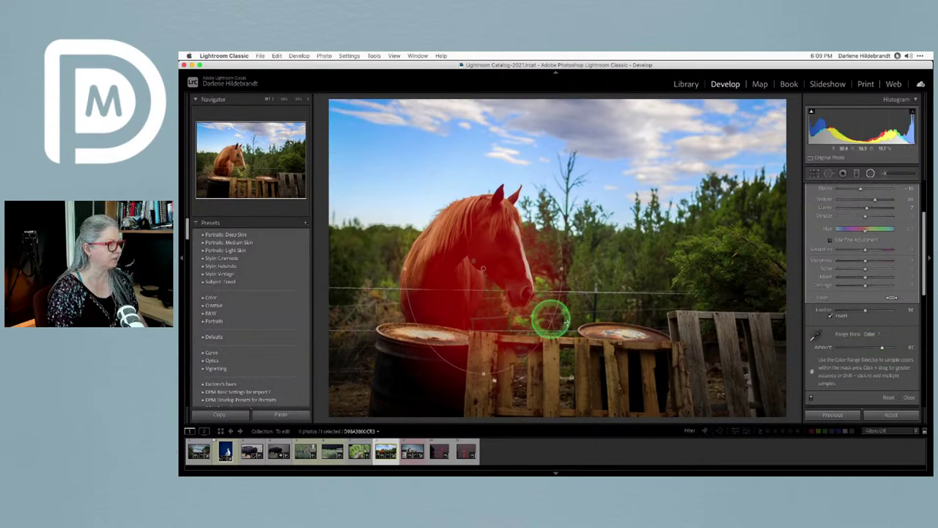
Examine the horse's head and neck close up, switching the radial filter adjustments off and on twice to compare.
scroll(855, 307, "up", 5)
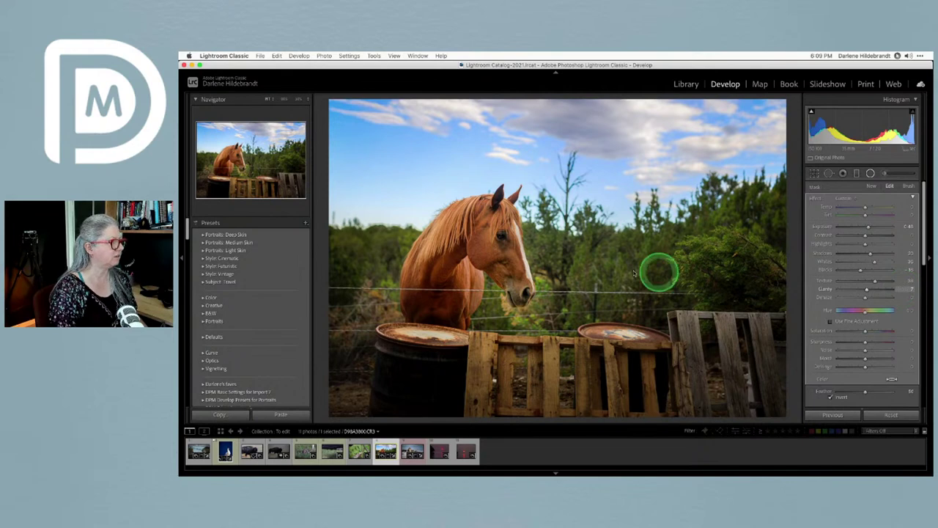
left_click(297, 99)
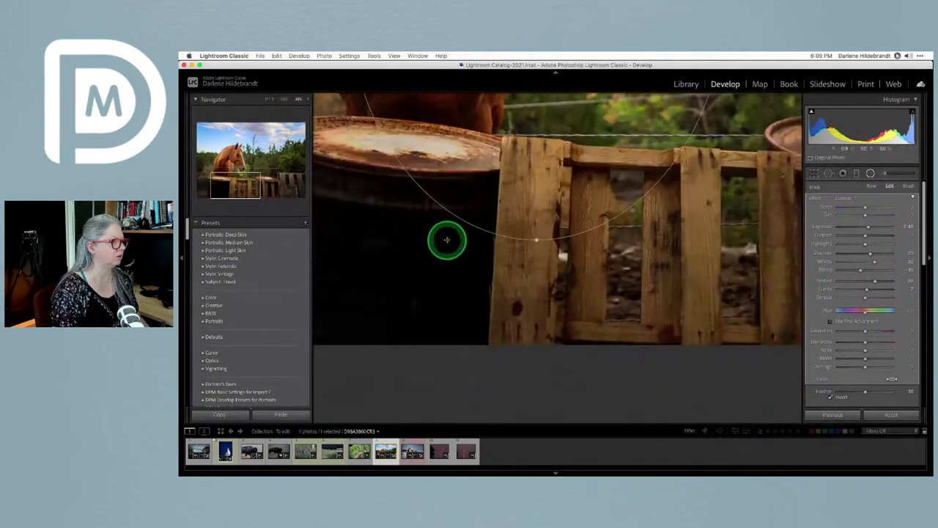
scroll(477, 197, "up", 10)
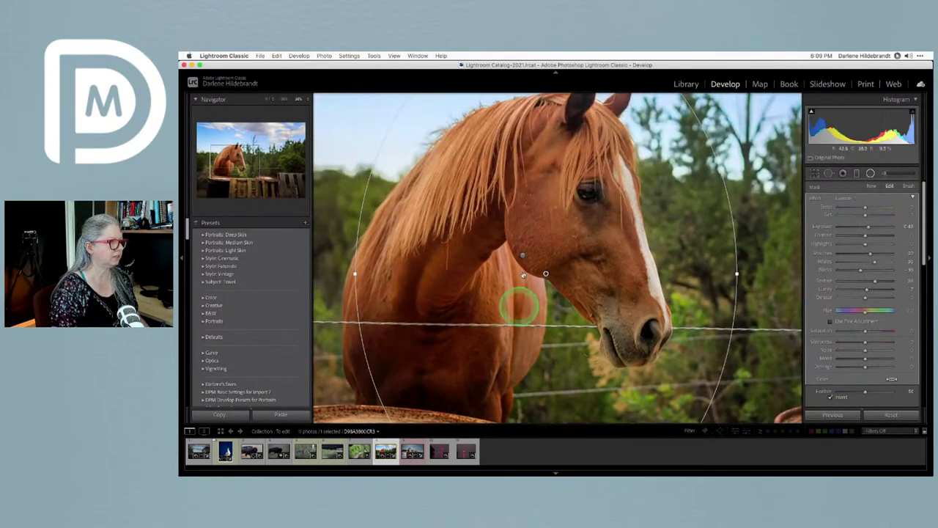
scroll(821, 325, "down", 5)
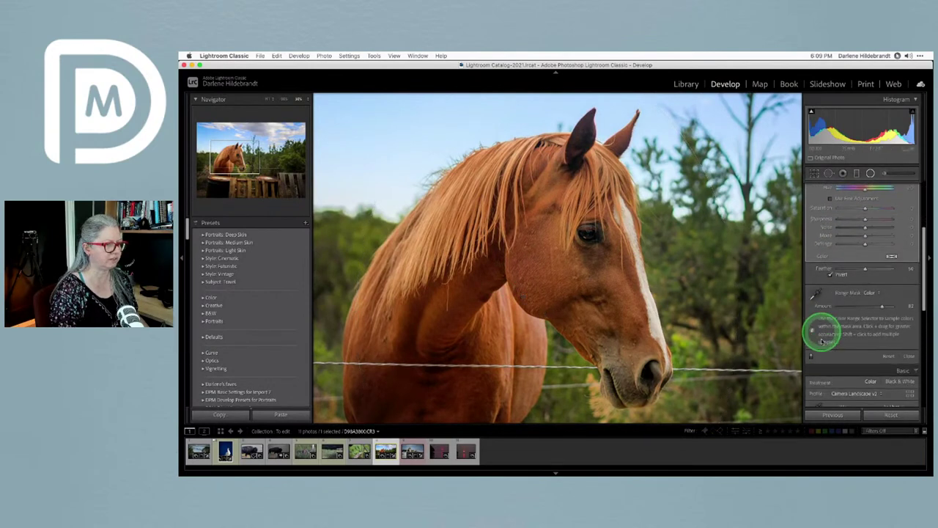
left_click(812, 357)
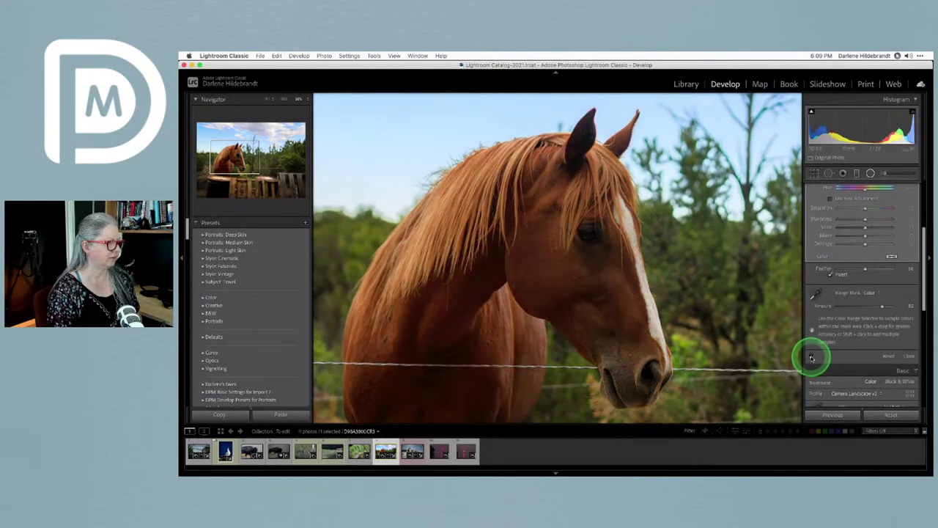
left_click(812, 357)
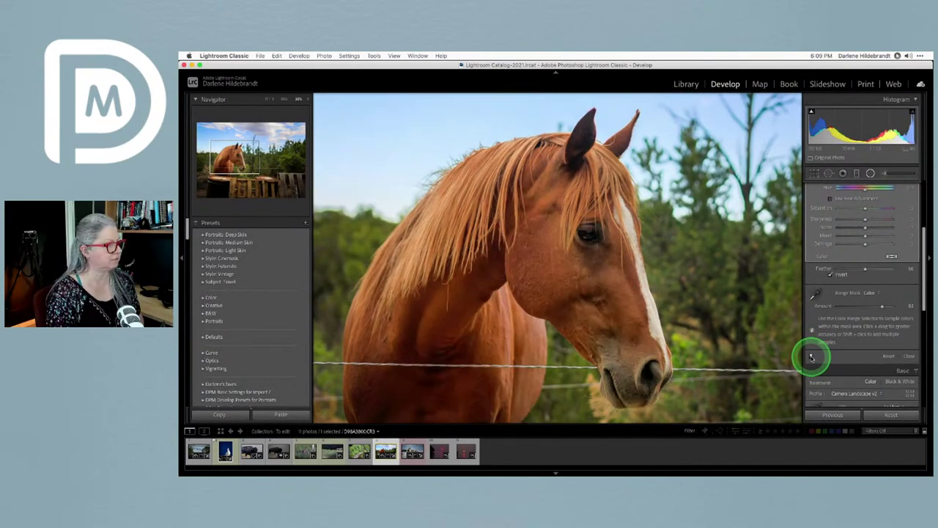
left_click(812, 357)
left_click(811, 357)
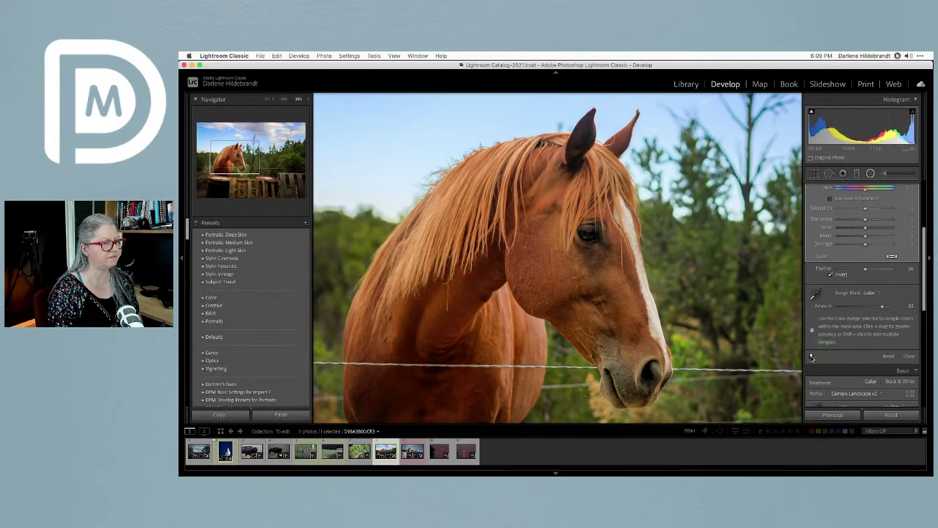
Try resetting Exposure, Whites and Blacks on the horse's radial filter to zero and raising its Shadows strongly.
scroll(827, 293, "up", 5)
left_click(868, 231)
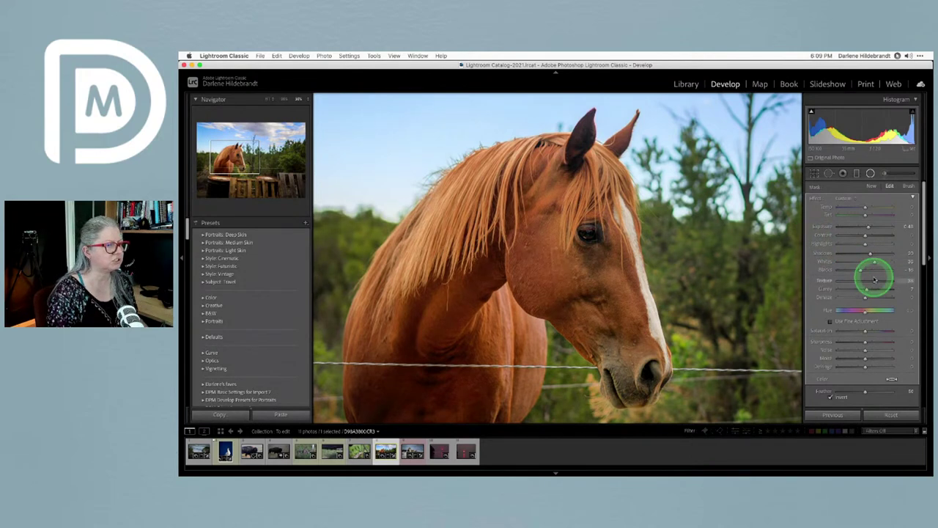
double_click(866, 229)
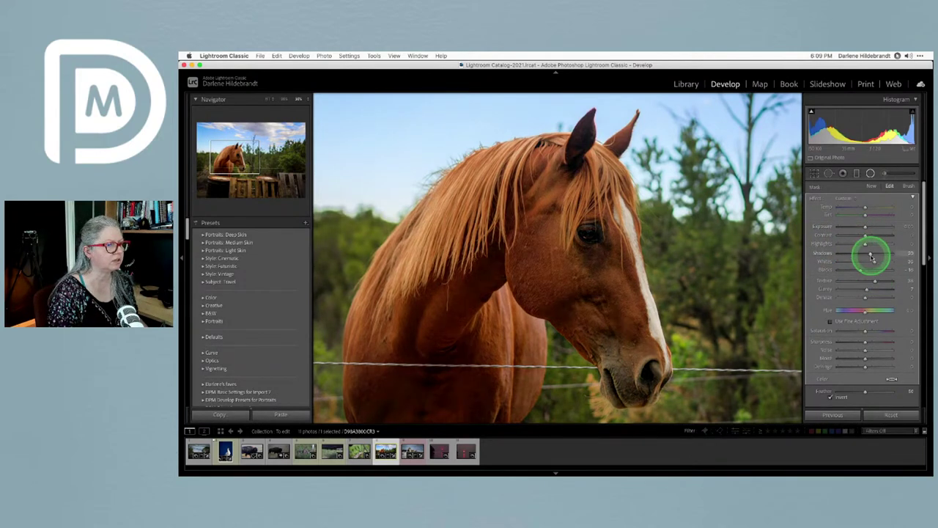
double_click(873, 261)
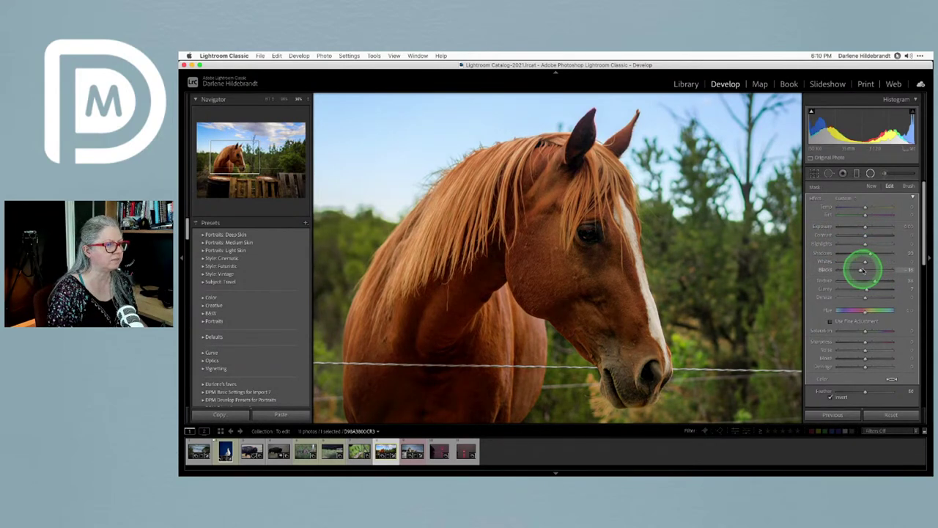
double_click(861, 271)
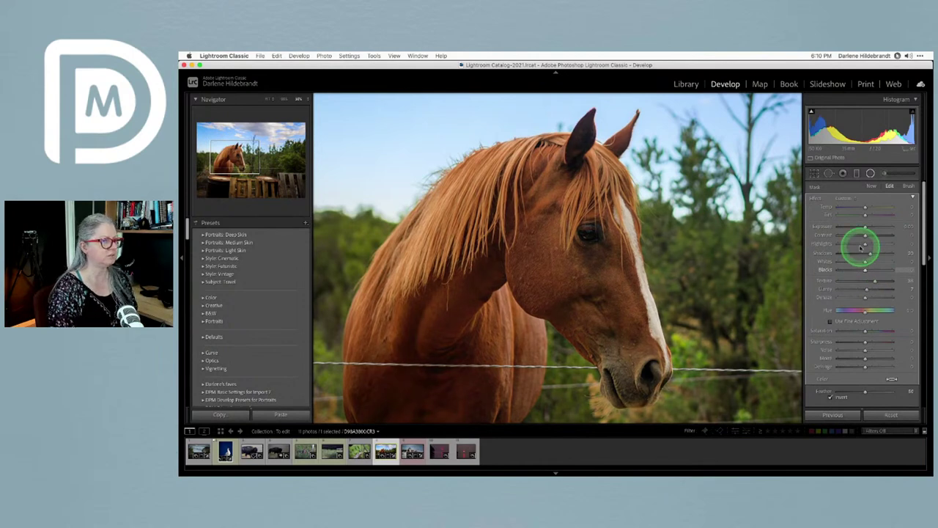
left_click_drag(867, 252, 882, 254)
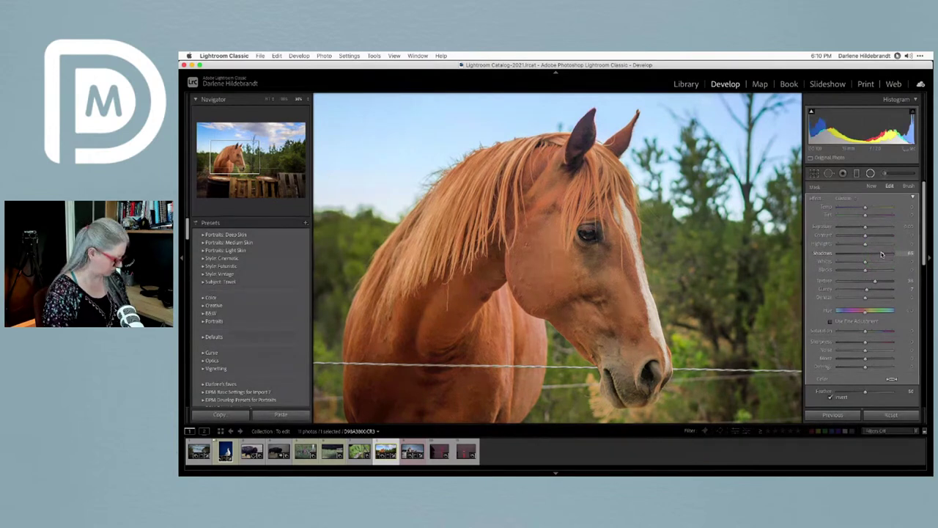
Undo the Shadows, Blacks, Whites and Exposure changes on the horse's radial filter.
key("super+z")
key("super+z")
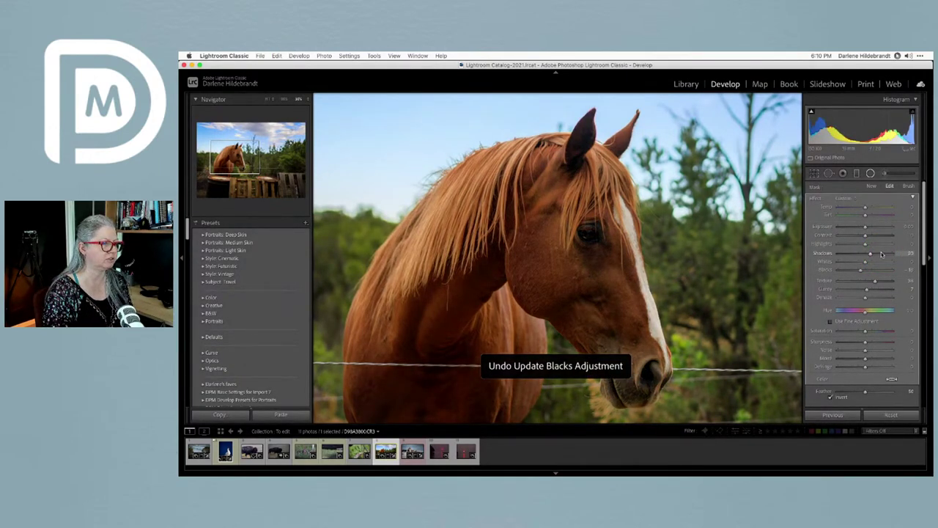
key("super+z")
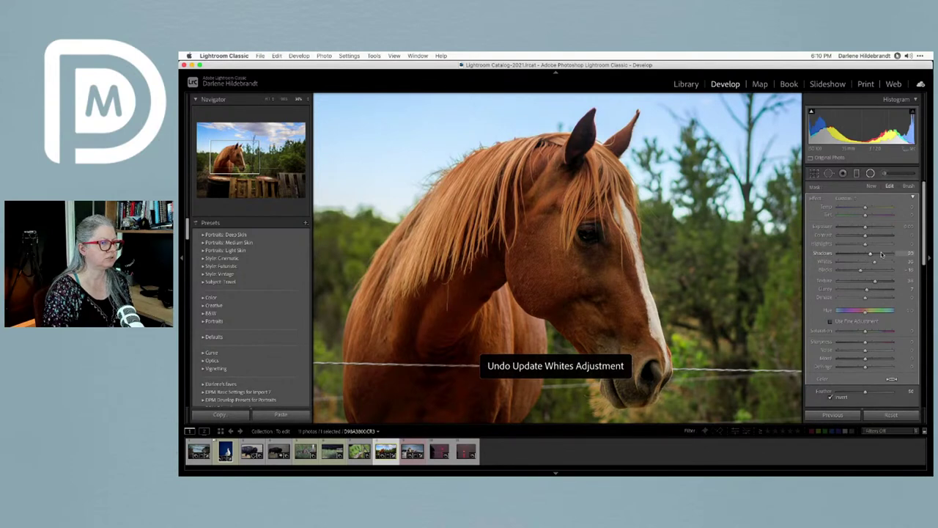
key("super+z")
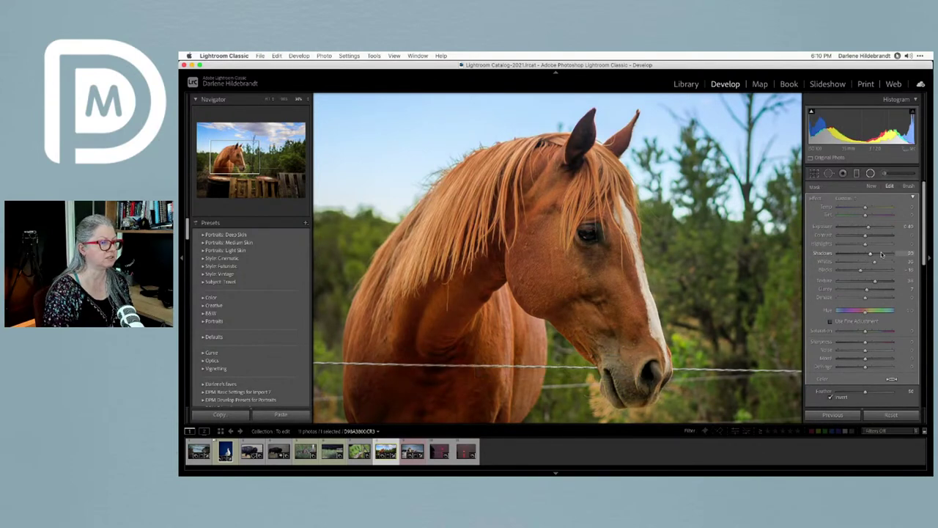
left_click(882, 253)
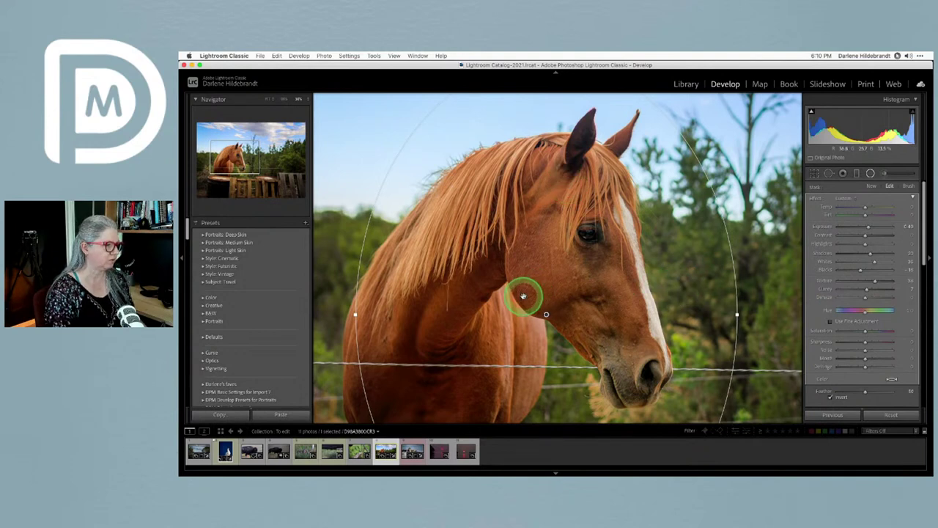
Fit the whole photo in view, select the larger radial filter around the horse and display its mask overlay.
left_click(267, 100)
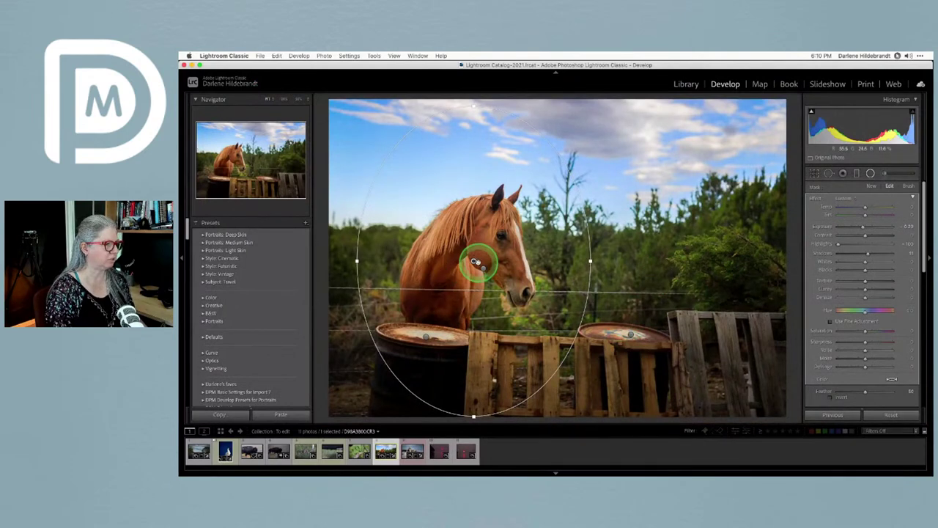
mouse_move(473, 260)
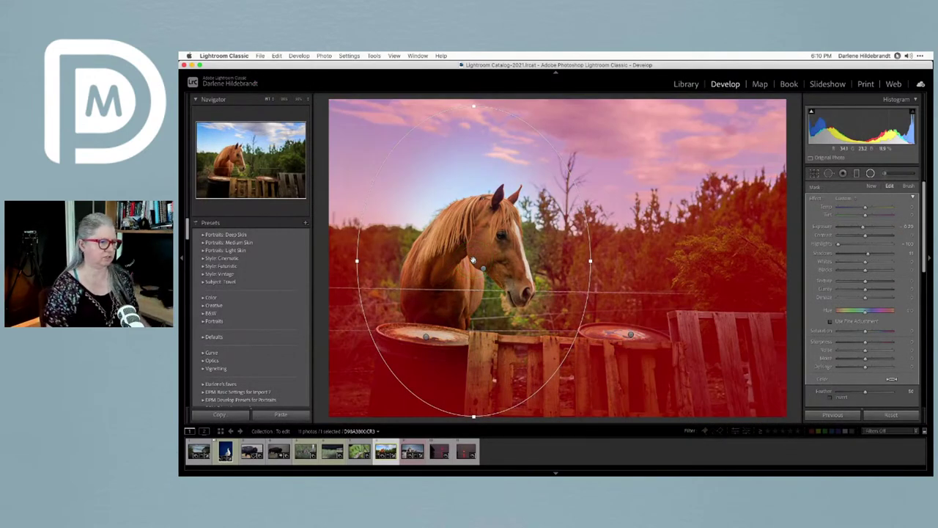
scroll(841, 301, "down", 5)
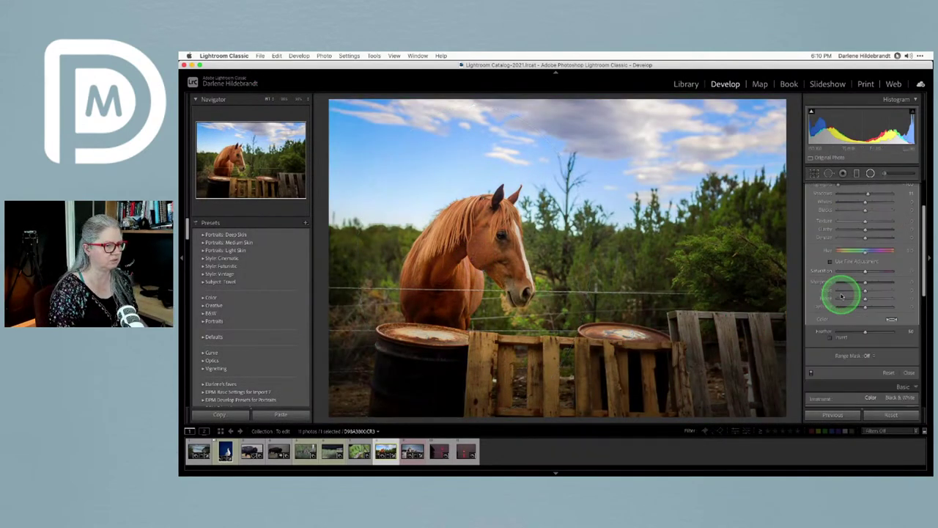
left_click(831, 325)
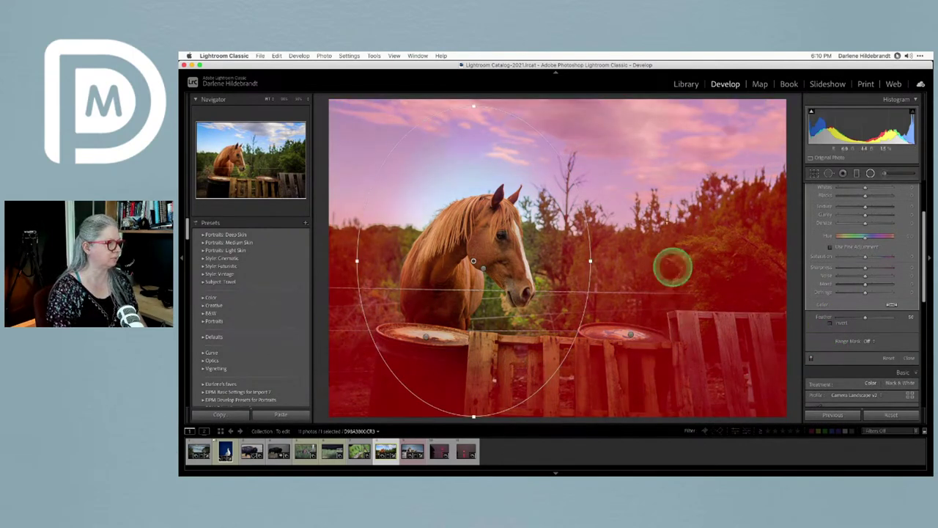
scroll(843, 282, "up", 1)
scroll(842, 282, "up", 3)
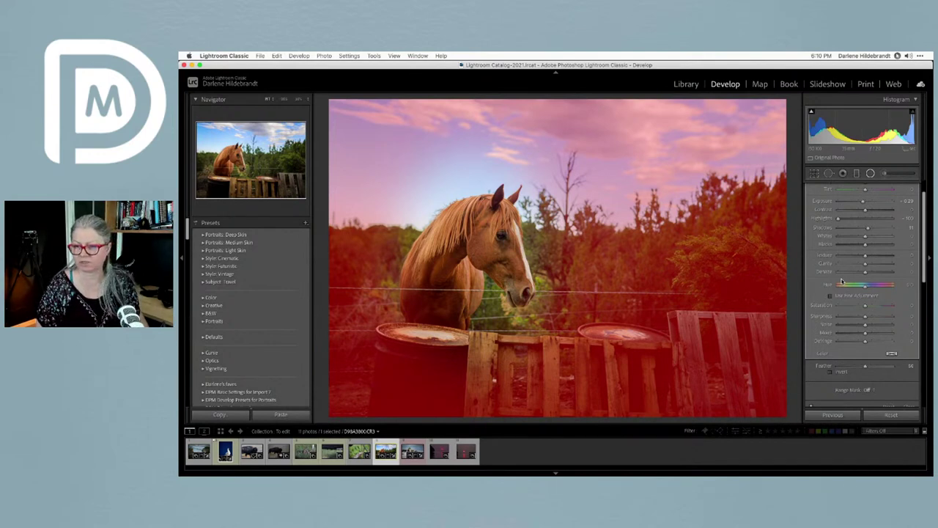
left_click_drag(842, 282, 821, 276)
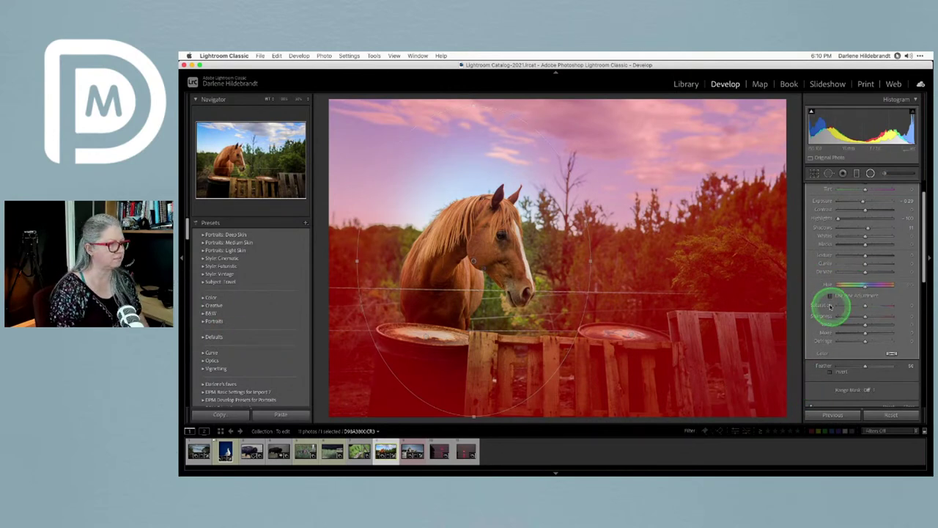
left_click_drag(843, 306, 843, 307)
left_click_drag(847, 377, 865, 388)
left_click(865, 314)
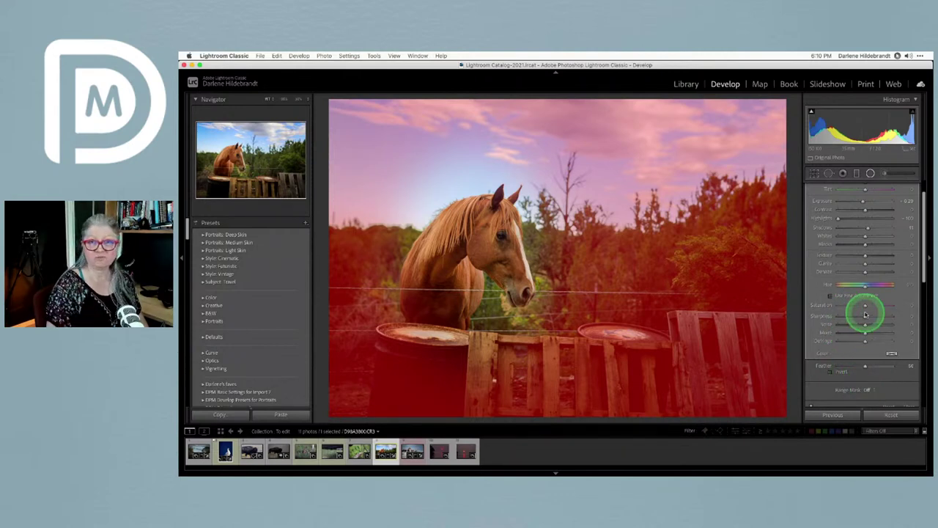
Toggle the larger radial filter's mask overlay and cycle its color through green and other colors back to red.
key("o")
key("o")
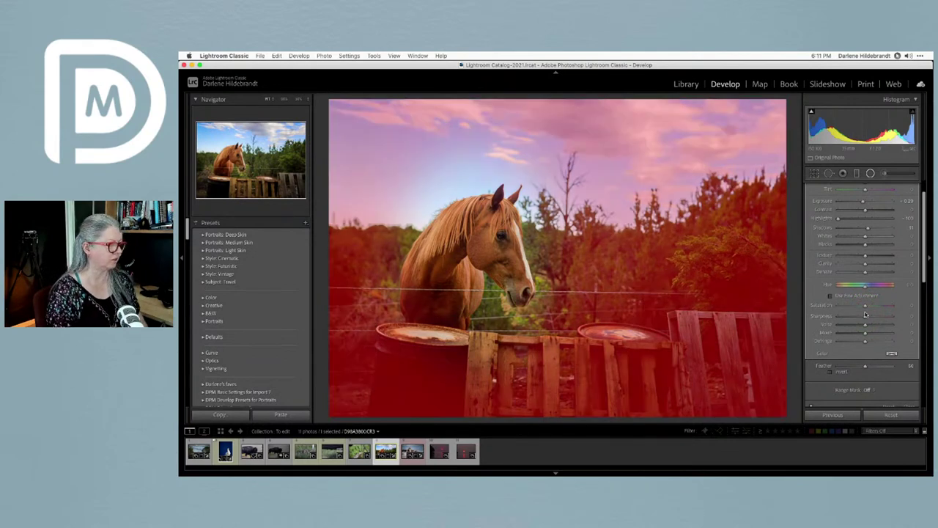
left_click(724, 292)
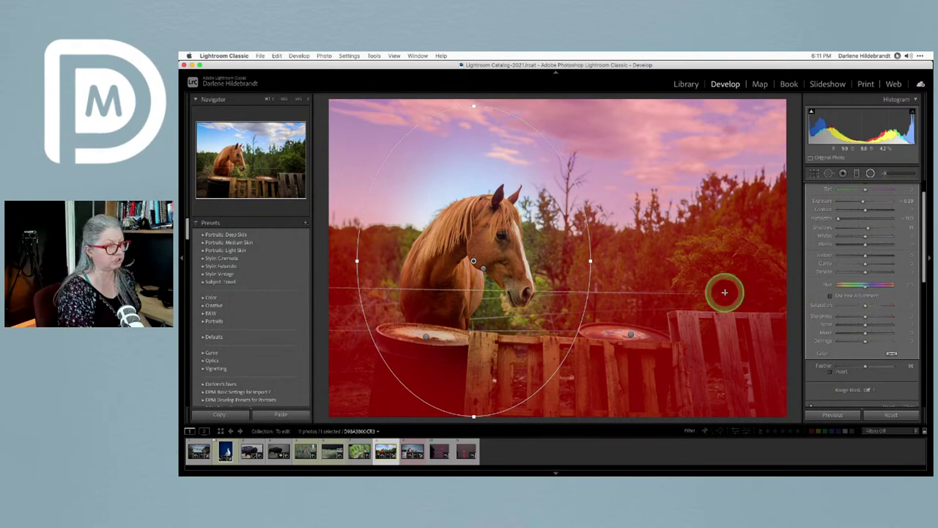
key("shift+o")
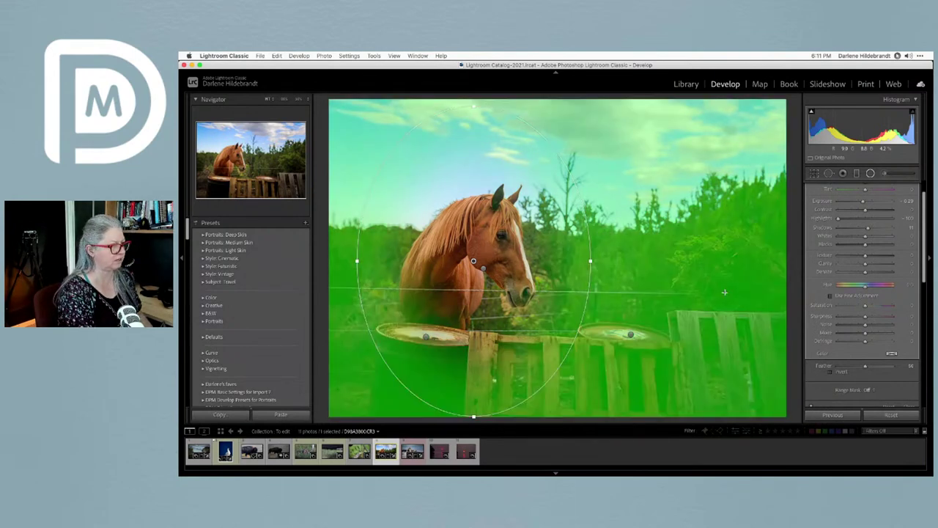
key("shift+o")
key("o")
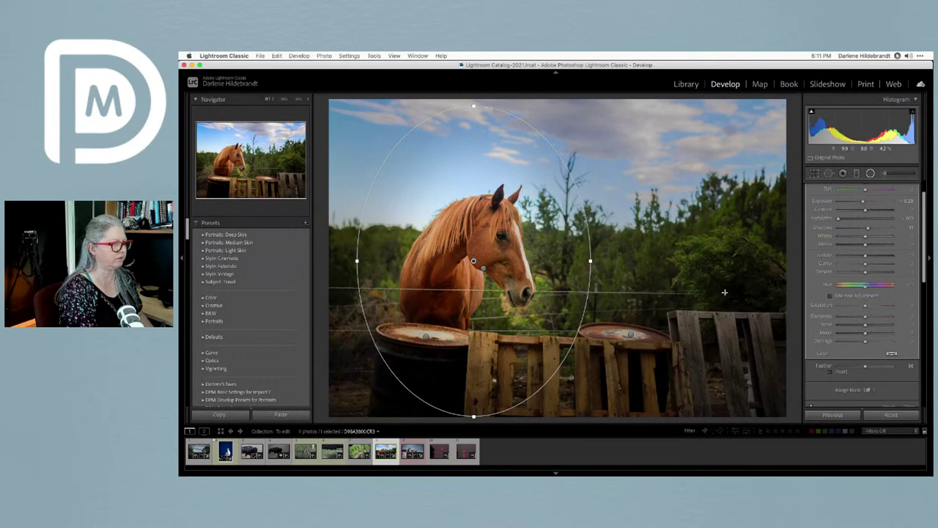
key("o")
key("shift+o")
key("shift+o")
key("o")
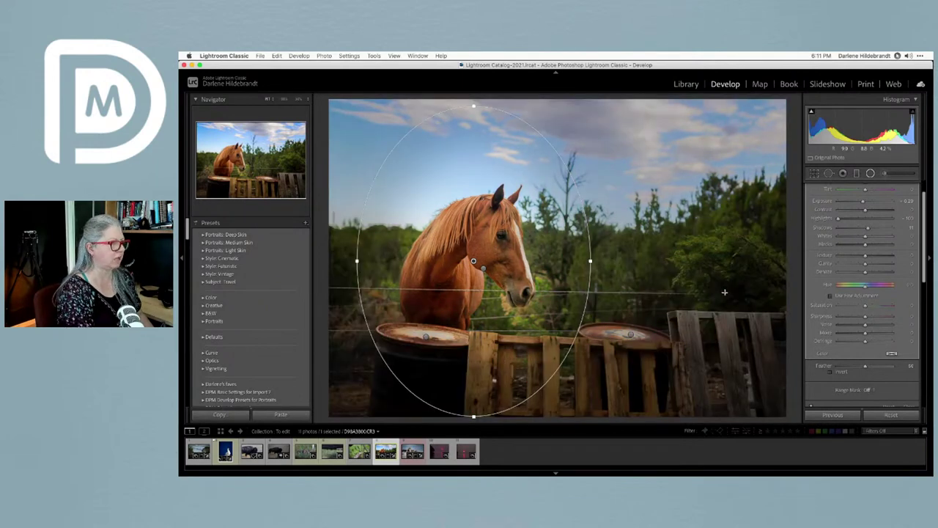
key("o")
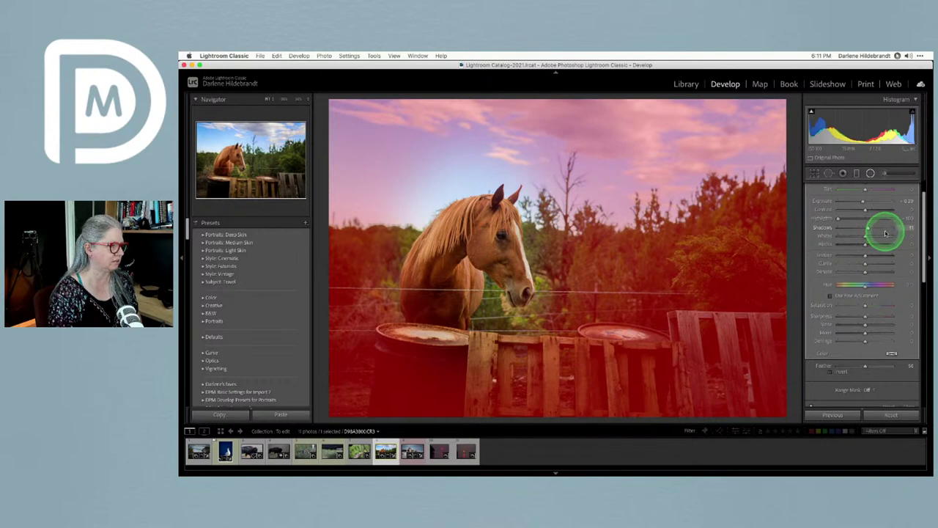
Inspect the radial filters on the right and left barrel tops in turn.
scroll(840, 373, "down", 1)
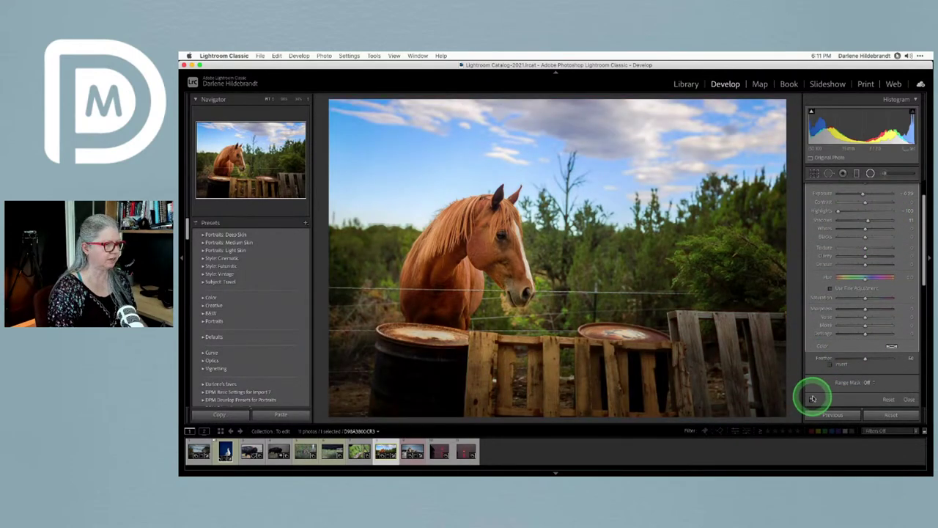
left_click(630, 334)
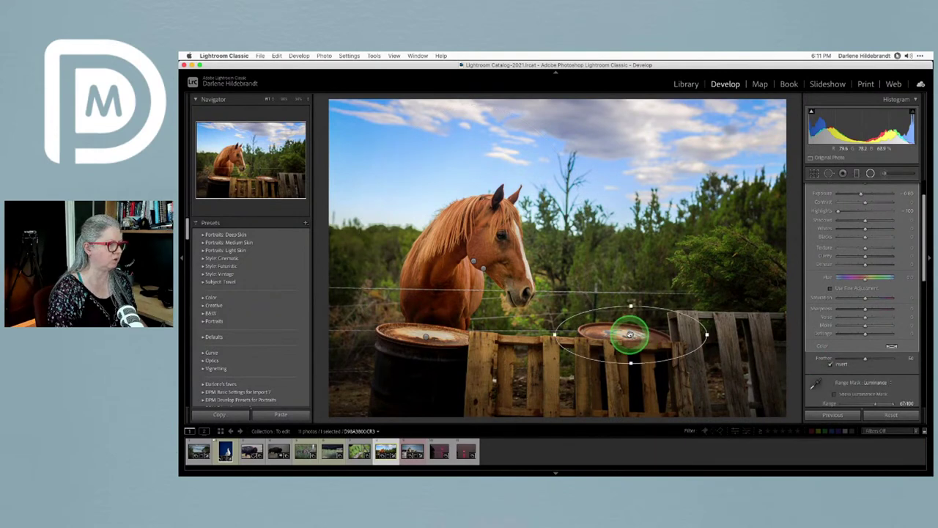
left_click(425, 336)
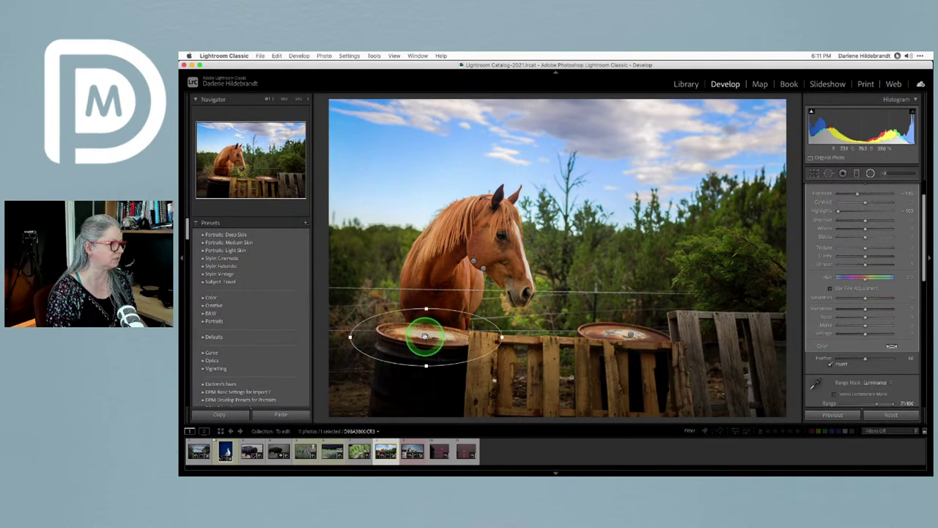
Switch all radial filter adjustments off and on twice to compare the full photo with and without them.
scroll(816, 315, "down", 3)
scroll(818, 316, "down", 1)
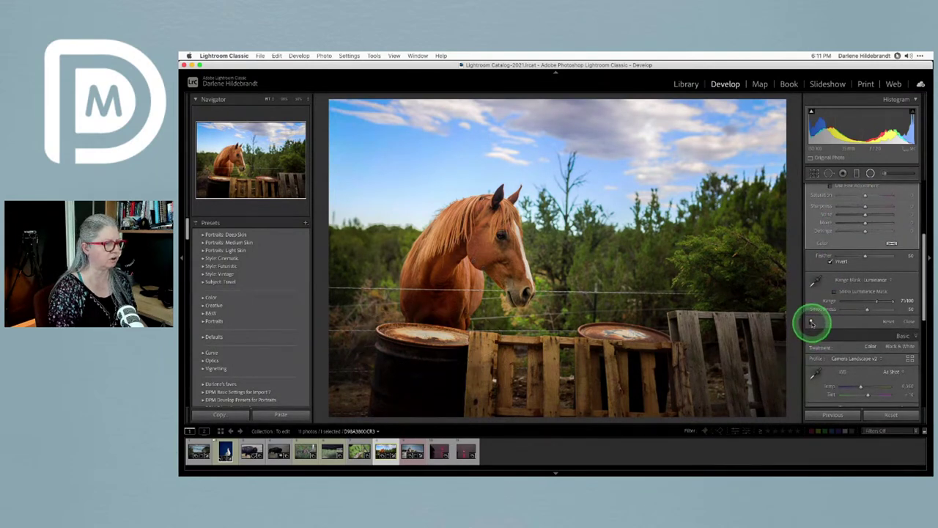
left_click(812, 322)
left_click(812, 322)
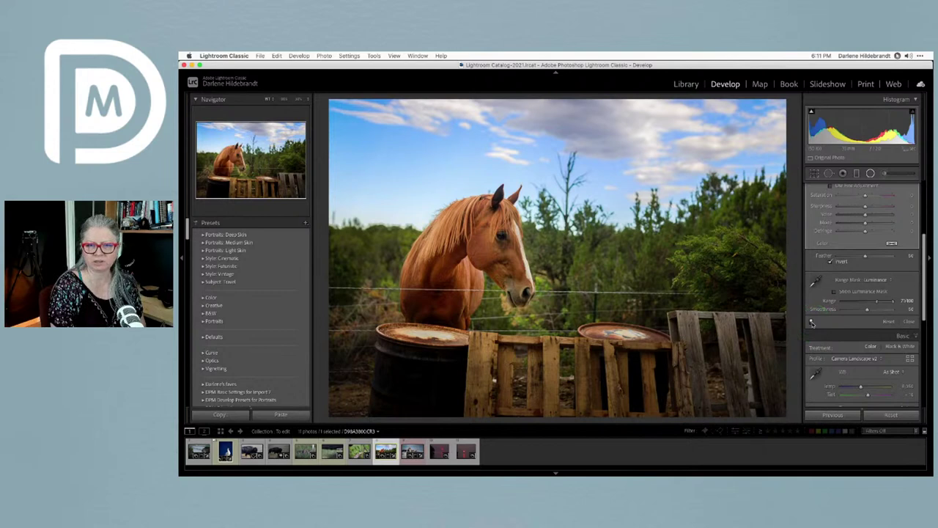
left_click(812, 323)
left_click(812, 322)
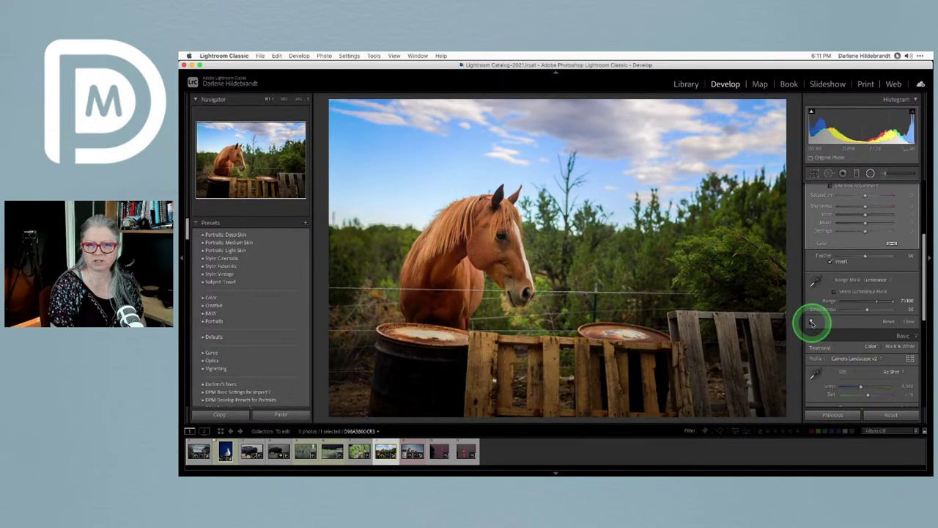
Switch the radial filters off and on once more, and lower the exposure of the right barrel top's radial filter.
left_click(812, 322)
left_click(813, 322)
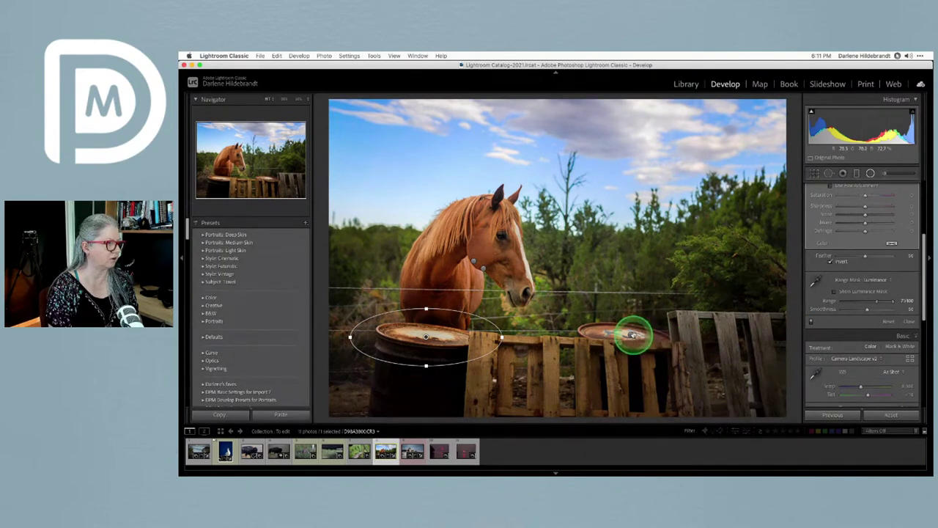
scroll(835, 308, "up", 5)
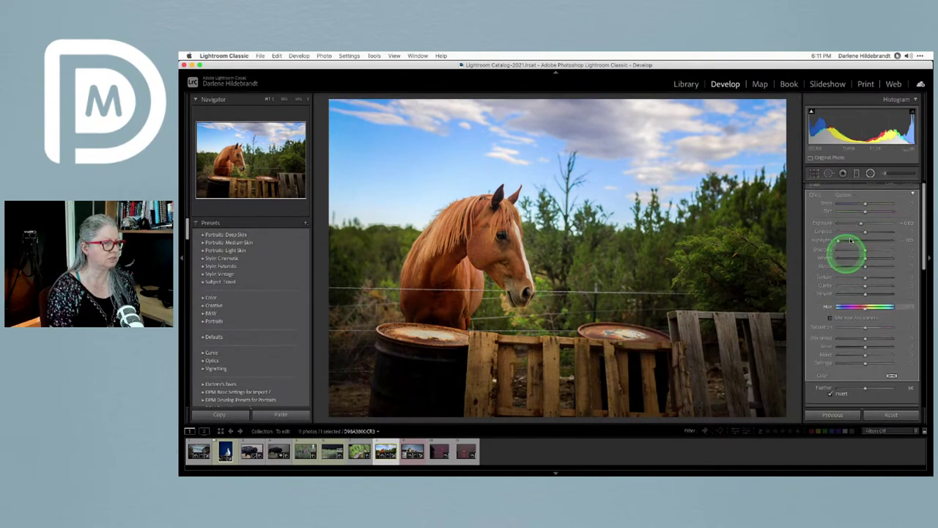
left_click_drag(862, 228, 859, 228)
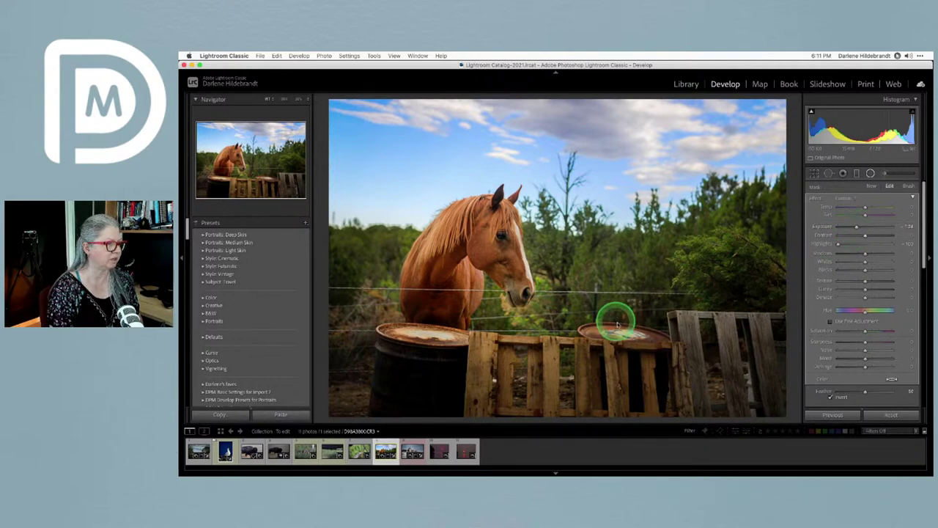
Check the luminance mask of the right barrel's radial filter and raise the lower limit of its range to 72.
scroll(857, 330, "down", 1)
scroll(856, 330, "down", 5)
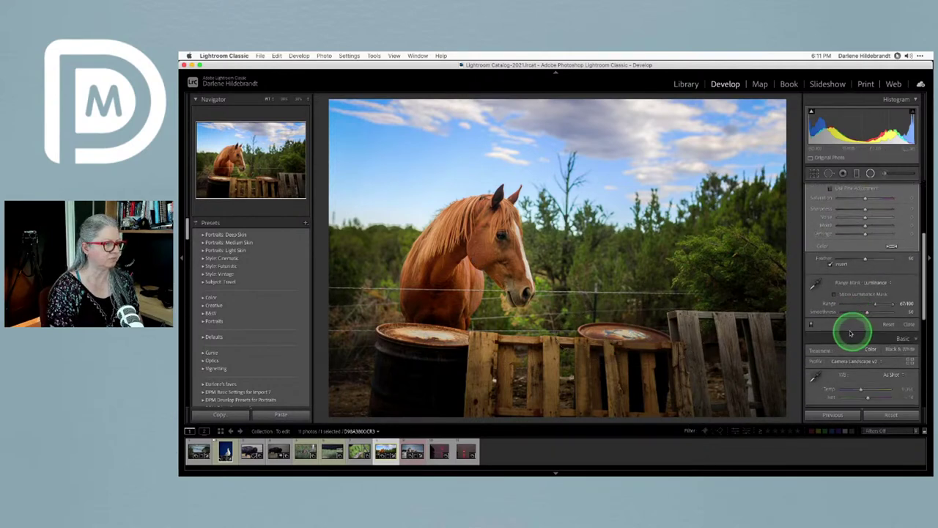
left_click(834, 294)
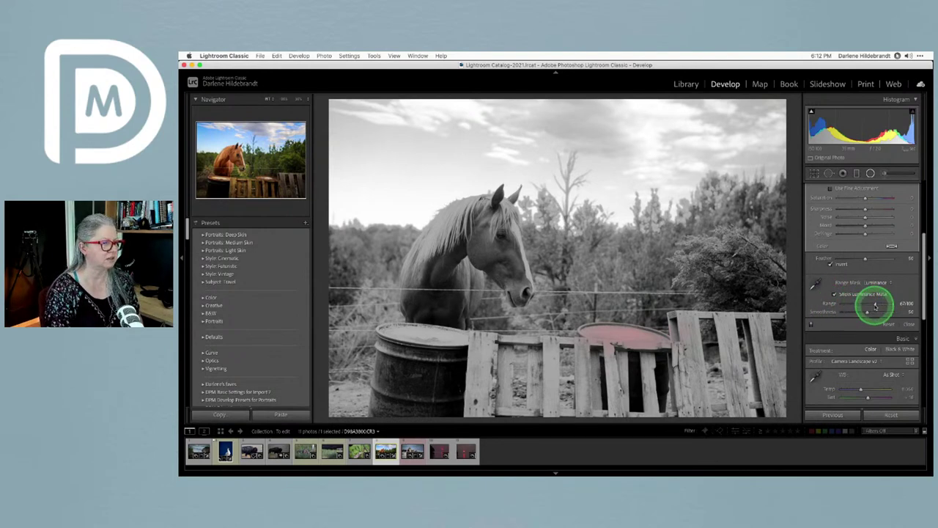
mouse_move(869, 305)
left_mouse_down()
mouse_move(825, 303)
mouse_move(871, 304)
mouse_move(858, 306)
left_mouse_up()
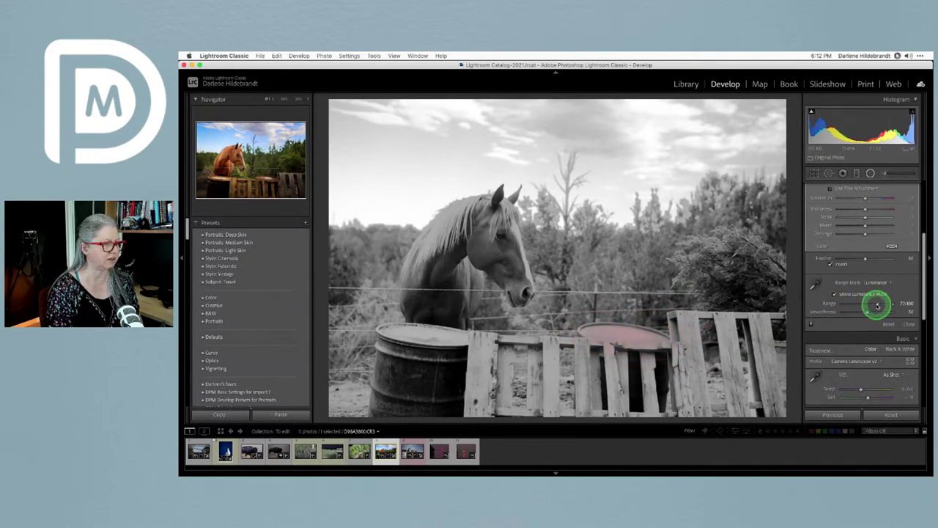
left_click(834, 294)
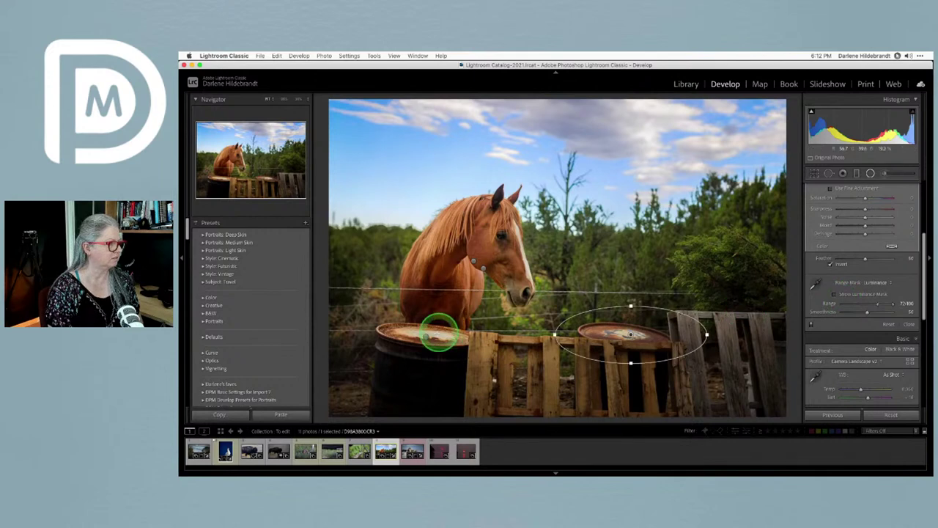
Tone down the left barrel top by reducing the whites and clarity in its radial filter.
left_click(426, 335)
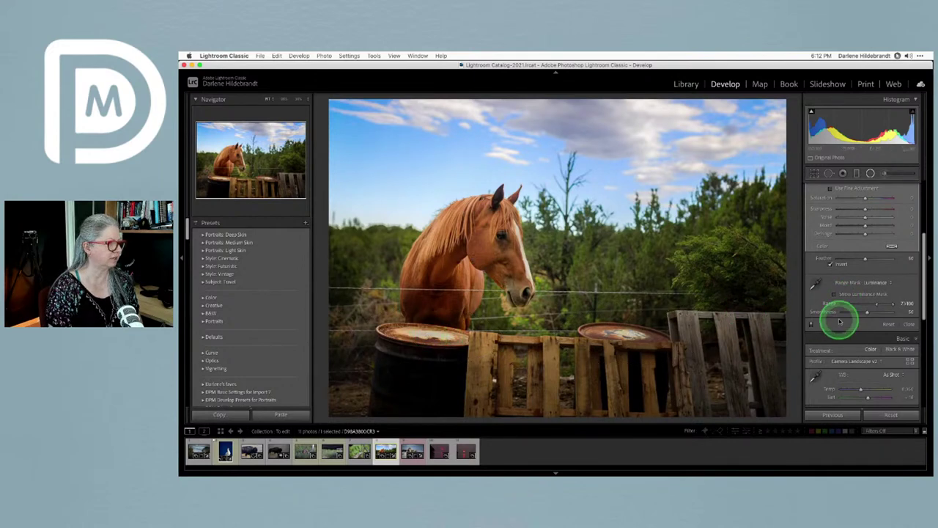
scroll(838, 273, "up", 5)
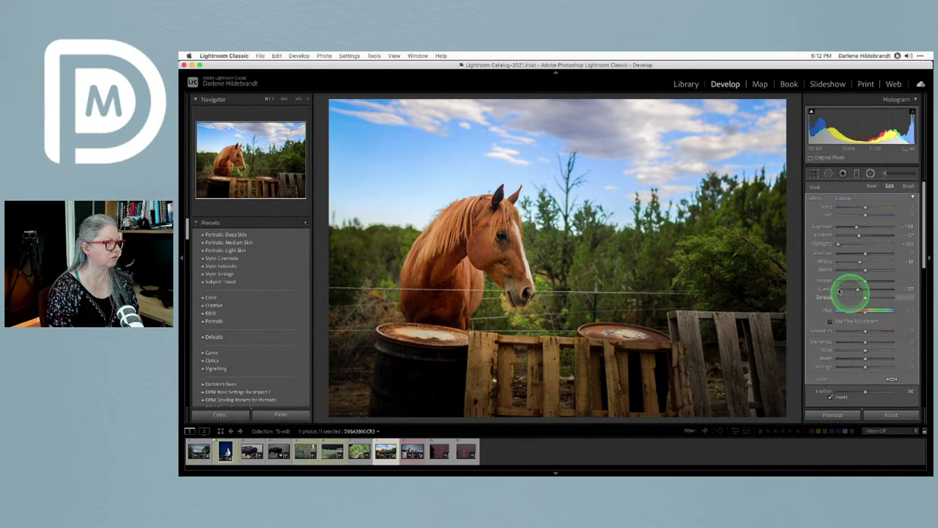
left_click(427, 335)
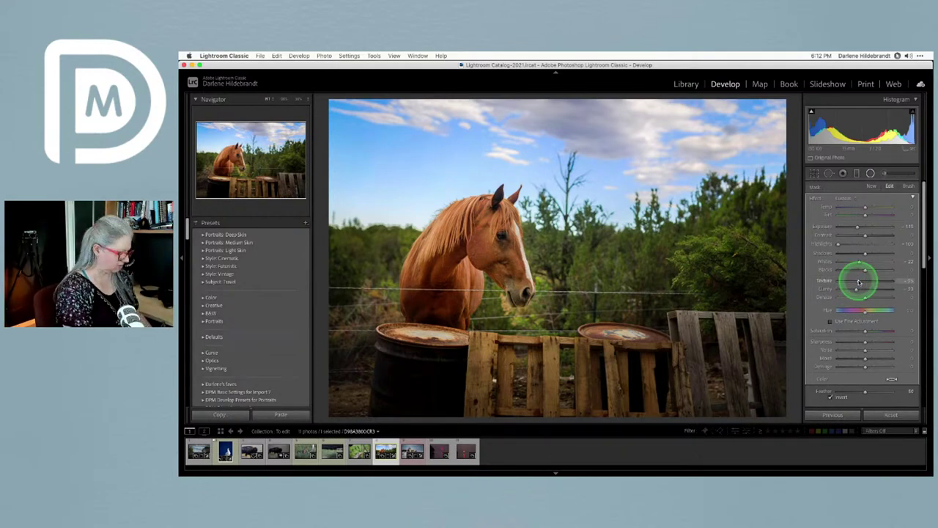
Switch to the graduated filters, select the one covering the sky and shift it slightly upward.
key("k")
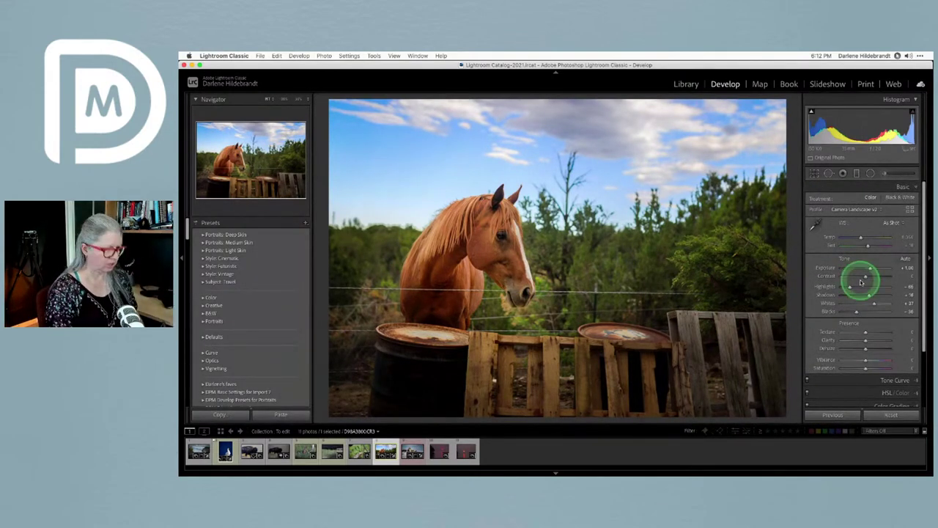
key("k")
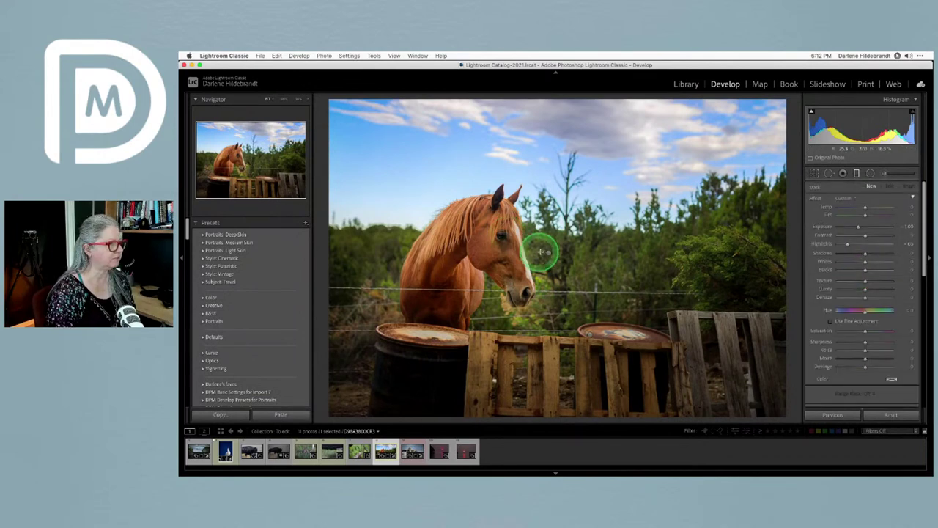
key("m")
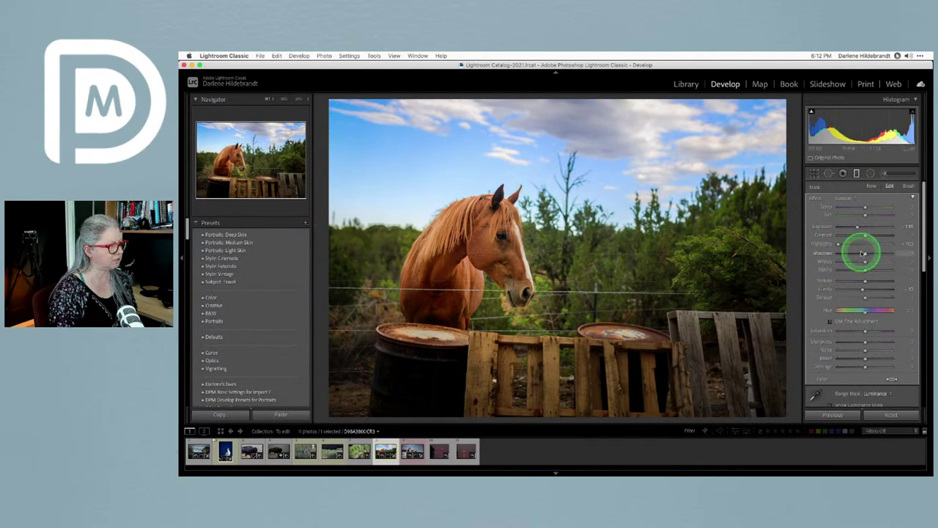
scroll(864, 253, "down", 4)
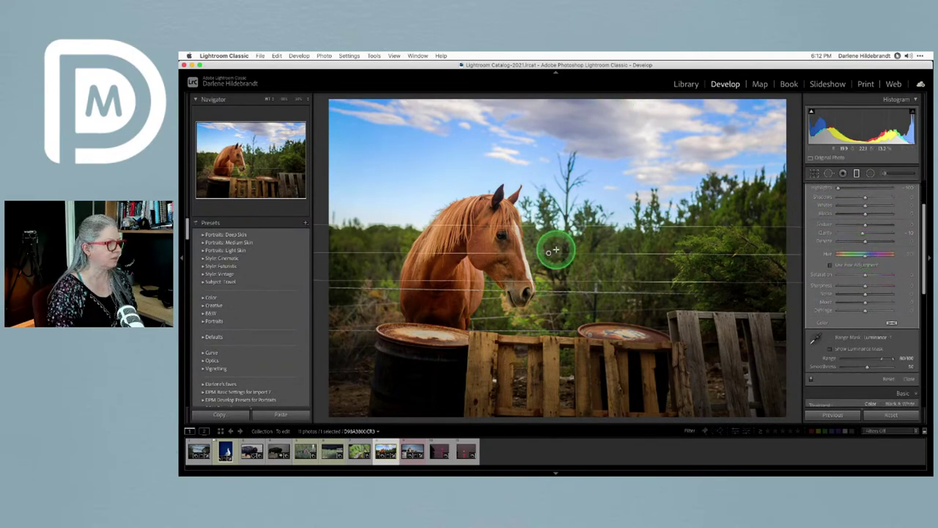
mouse_move(549, 253)
left_mouse_down()
mouse_move(548, 189)
mouse_move(548, 251)
left_mouse_up()
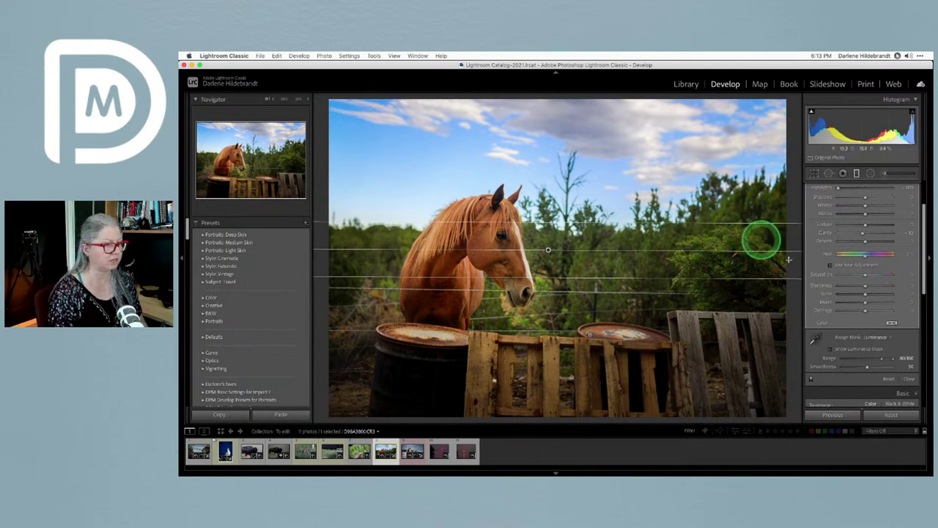
Preview the sky filter's luminance mask, try the full range, and set the range's lower limit to about 76.
left_click(830, 350)
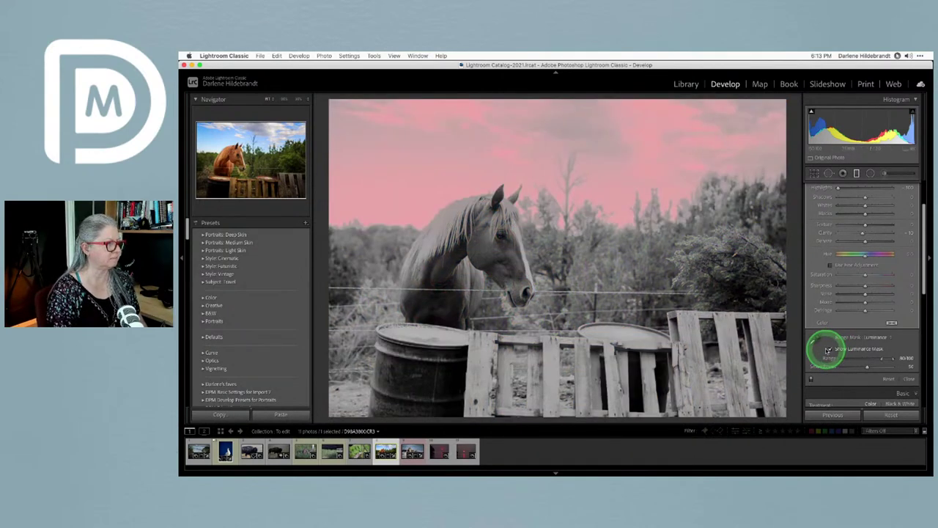
left_click_drag(882, 359, 811, 359)
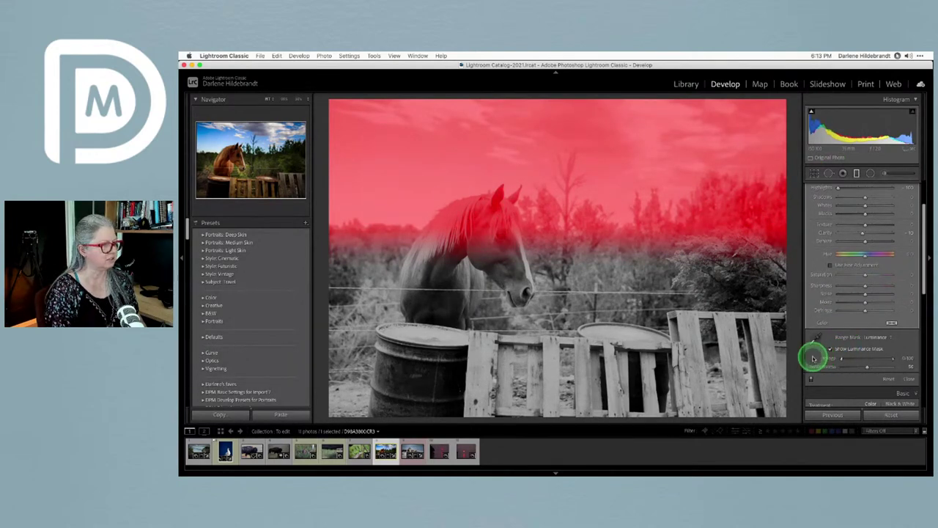
left_click_drag(861, 358, 877, 358)
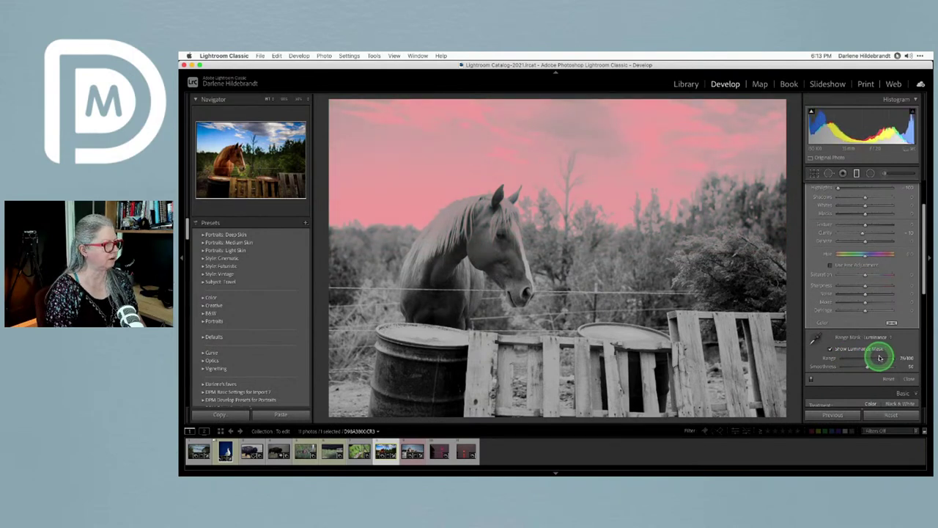
left_click(830, 349)
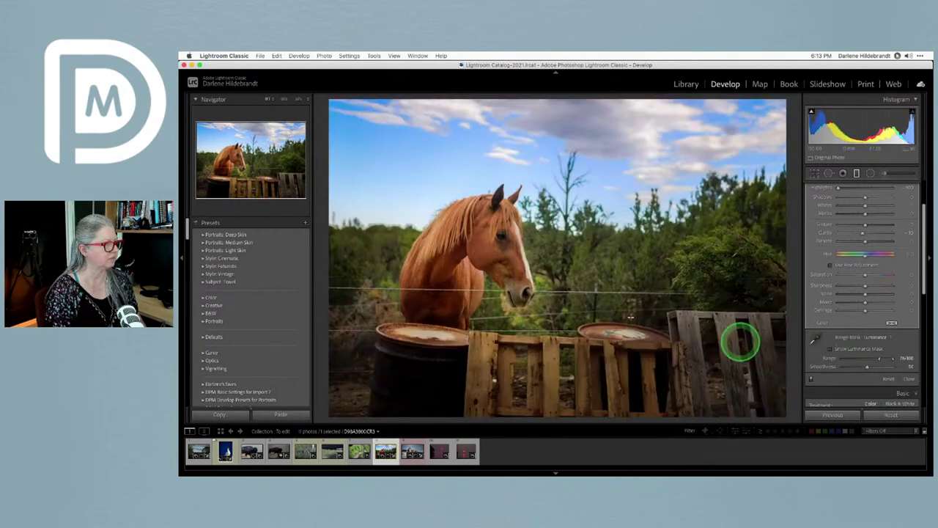
Select the graduated filter over the foreground, view its mask overlay and review its exposure and highlights settings.
left_click(588, 334)
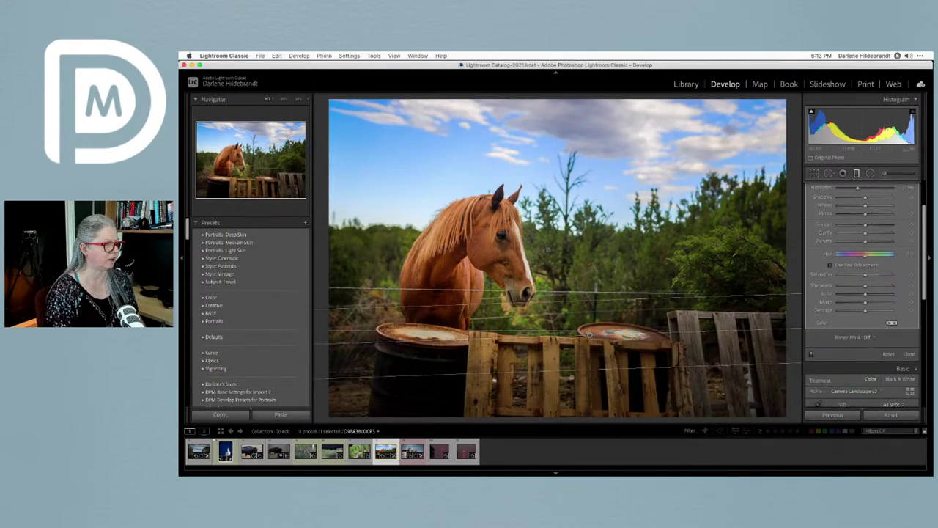
key("o")
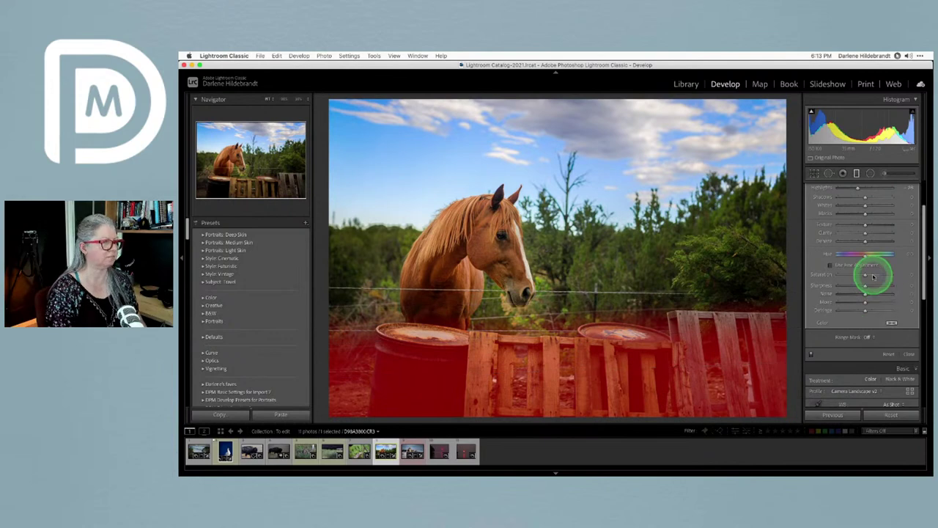
scroll(869, 272, "up", 3)
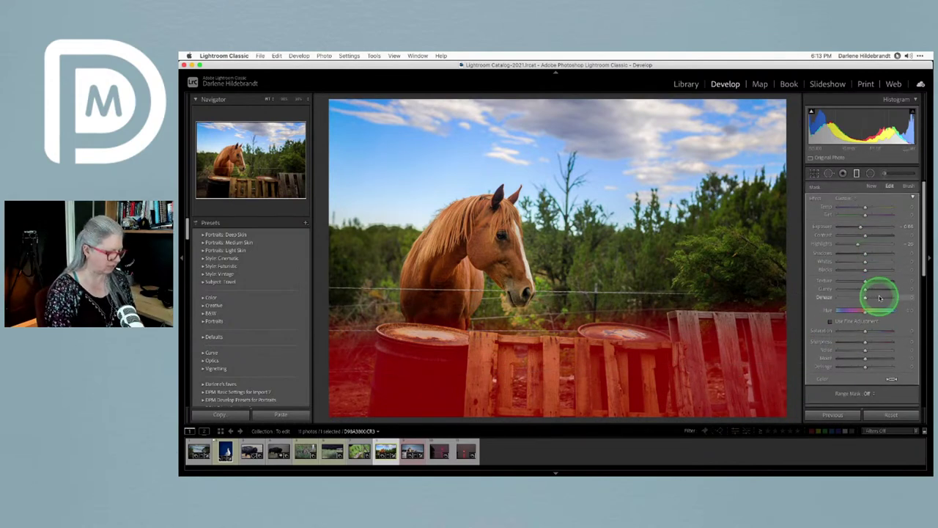
key("o")
Switch all graduated filter adjustments off and back on to compare their effect on the photo.
scroll(880, 296, "down", 4)
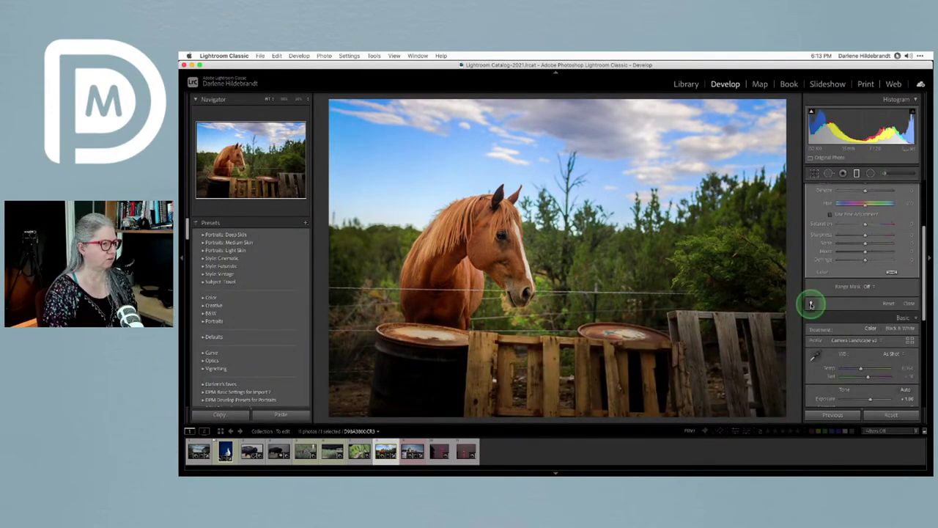
left_click(812, 303)
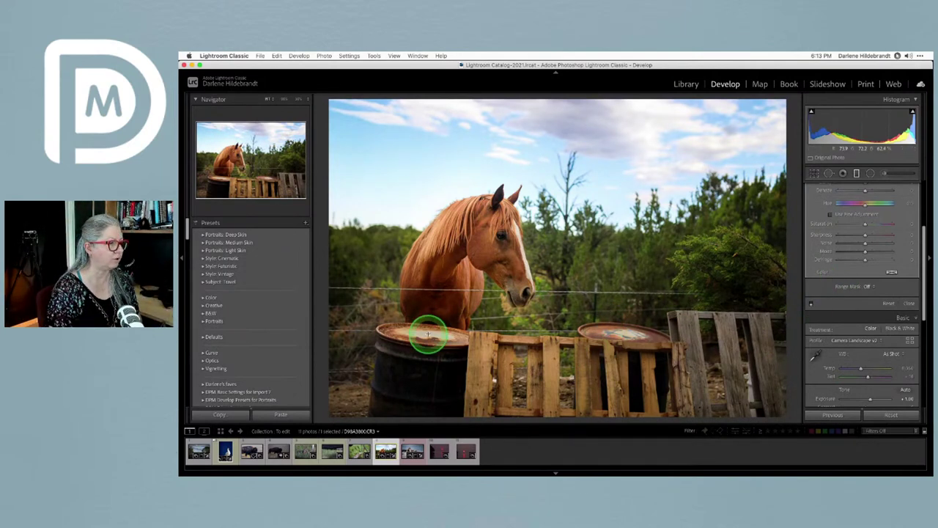
left_click(812, 305)
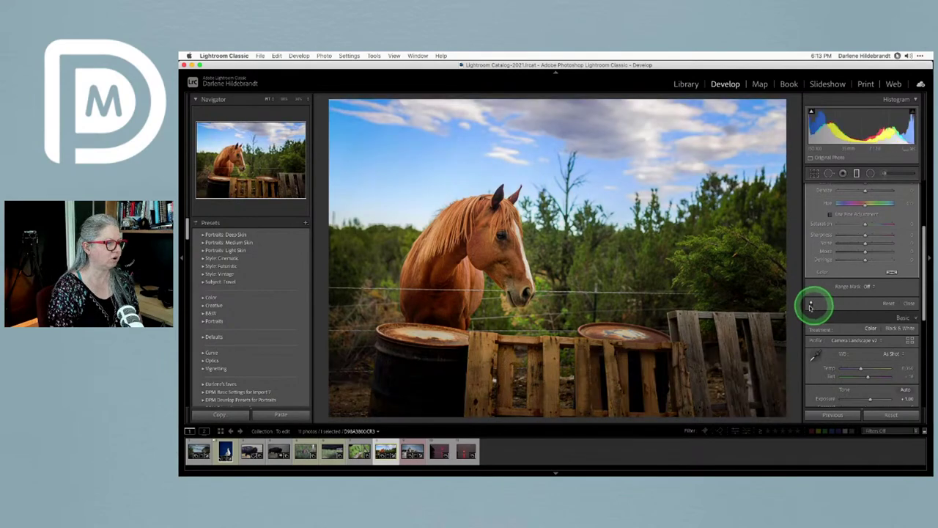
Rotate the foreground graduated filter slightly so it rises toward the photo's right side.
left_click_drag(588, 334, 716, 335)
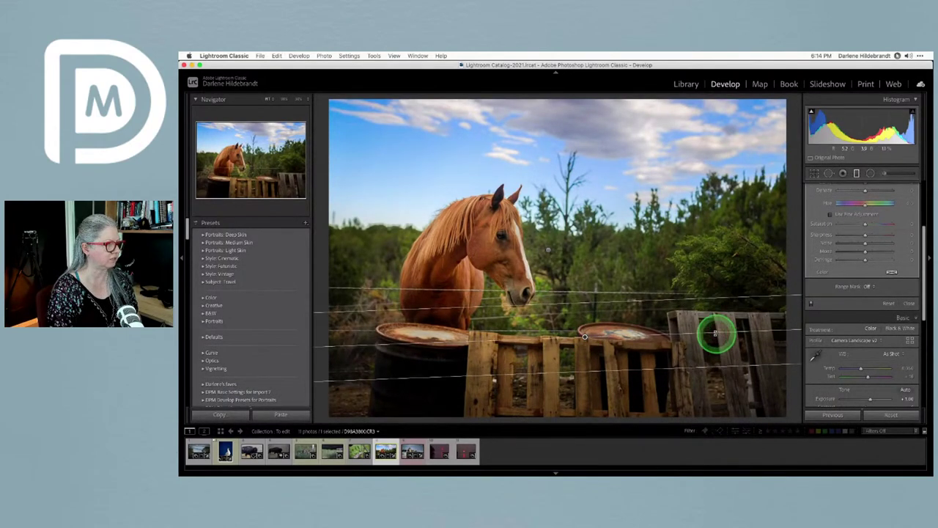
scroll(854, 294, "up", 2)
scroll(854, 294, "up", 2)
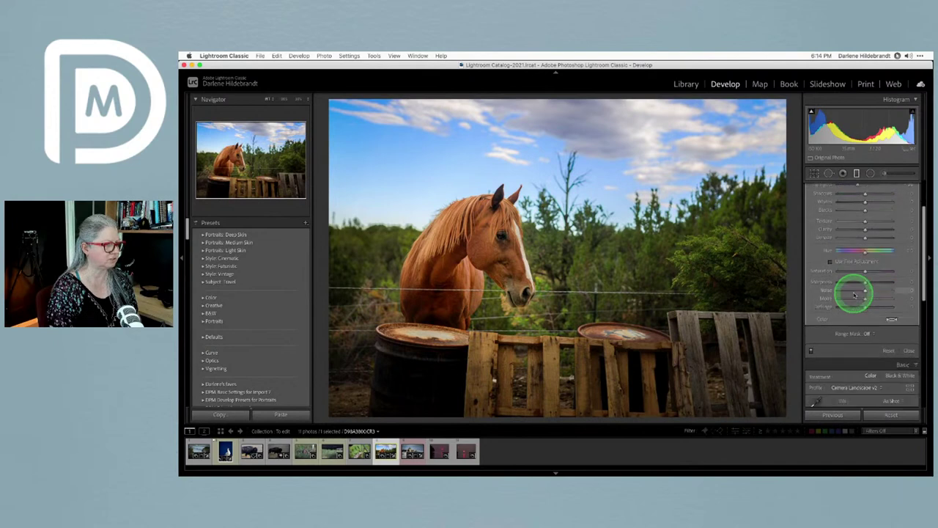
Close the graduated filter and compare the unedited photo with the finished edit.
scroll(854, 294, "down", 5)
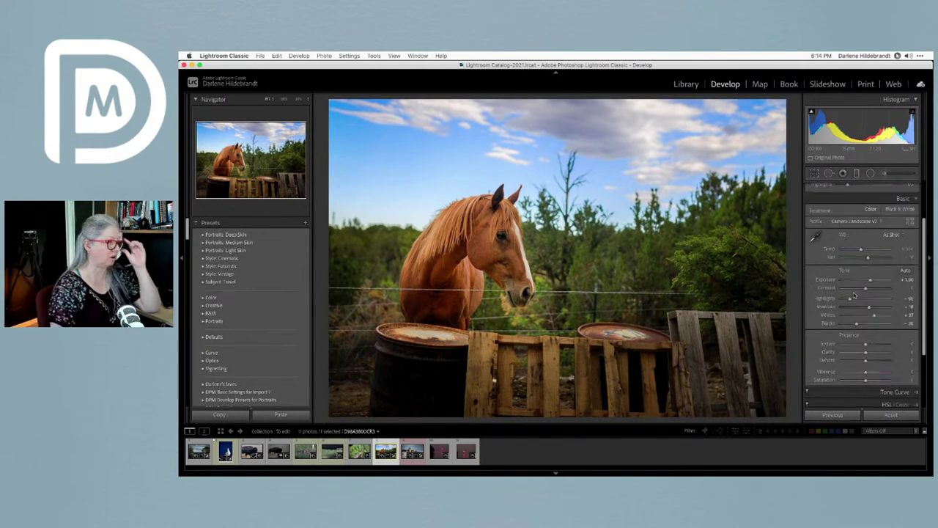
key("backslash")
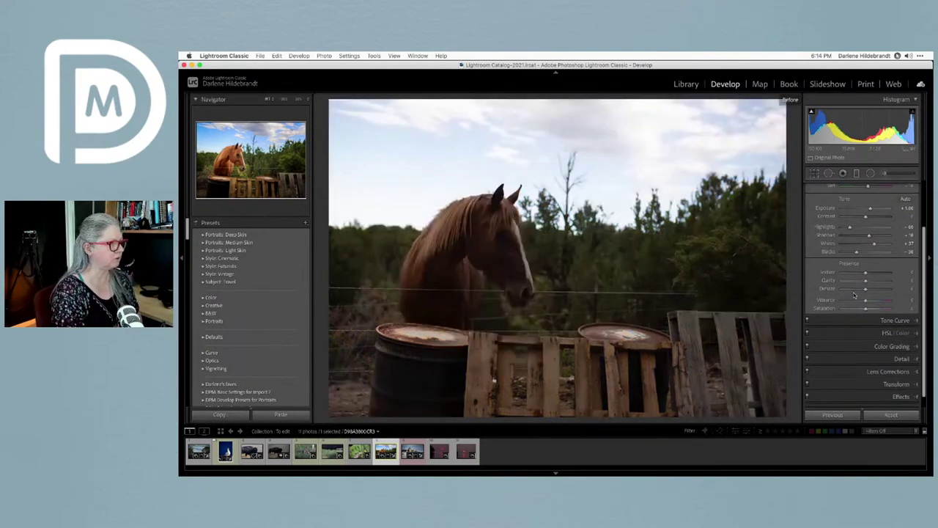
key("backslash")
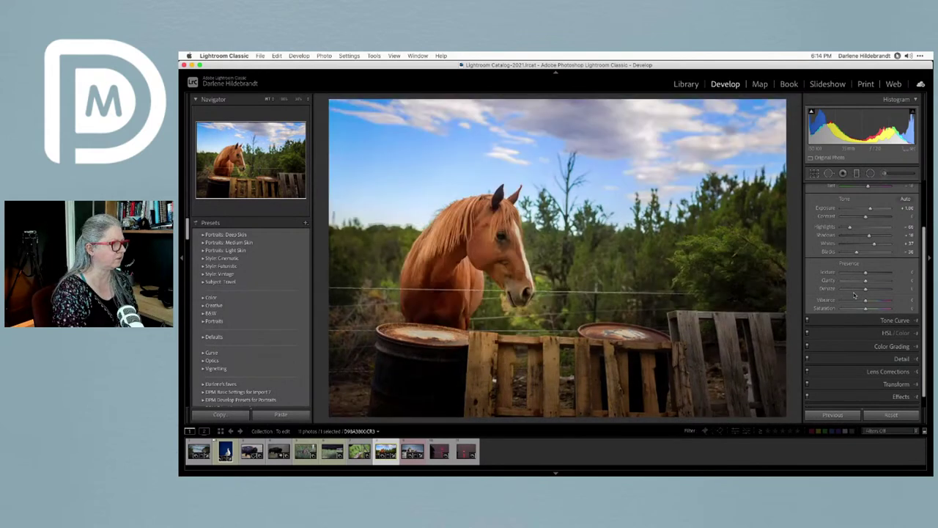
Switch off chromatic aberration removal and profile corrections in Lens Corrections, with the purple defringe amount at 0.
scroll(854, 294, "down", 1)
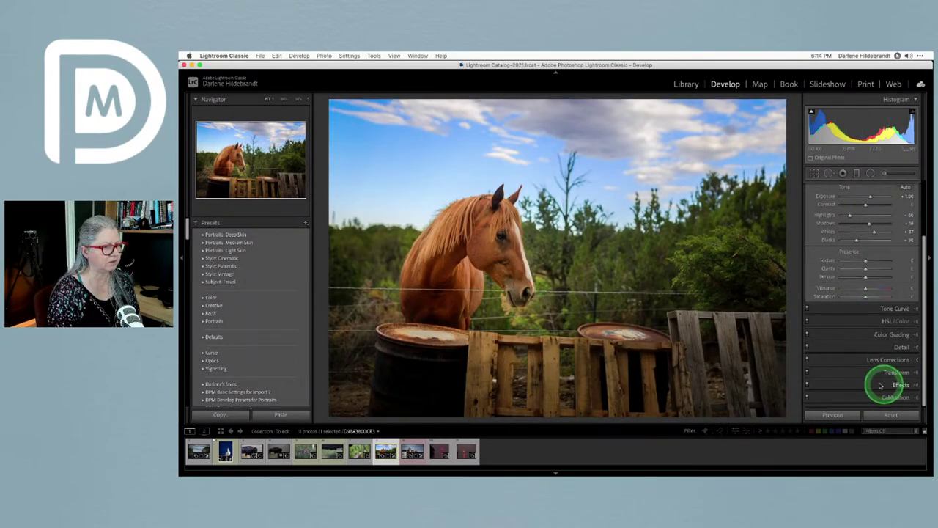
left_click(867, 359)
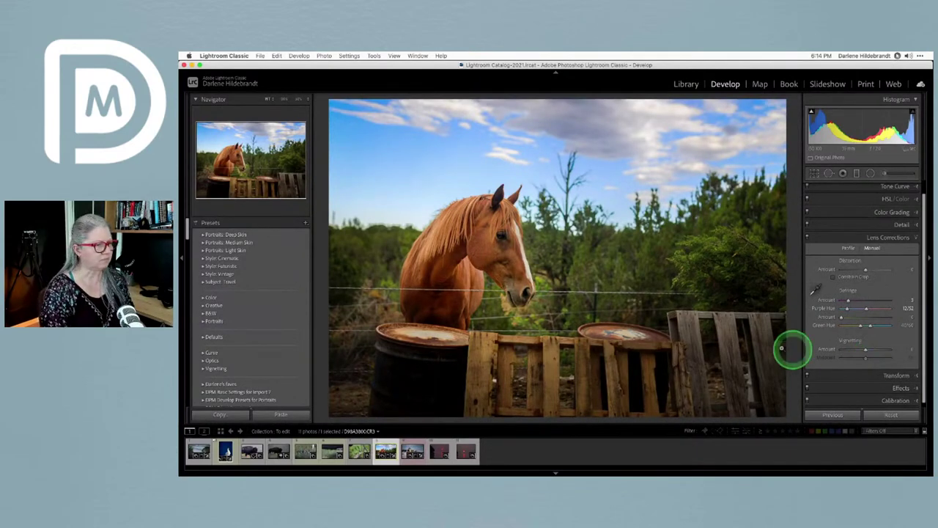
left_click(849, 247)
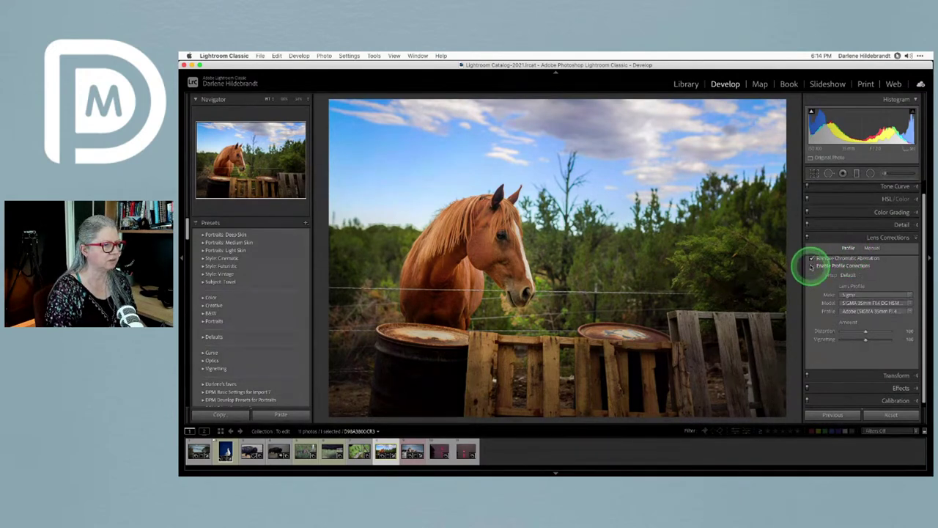
left_click(811, 266)
left_click(872, 248)
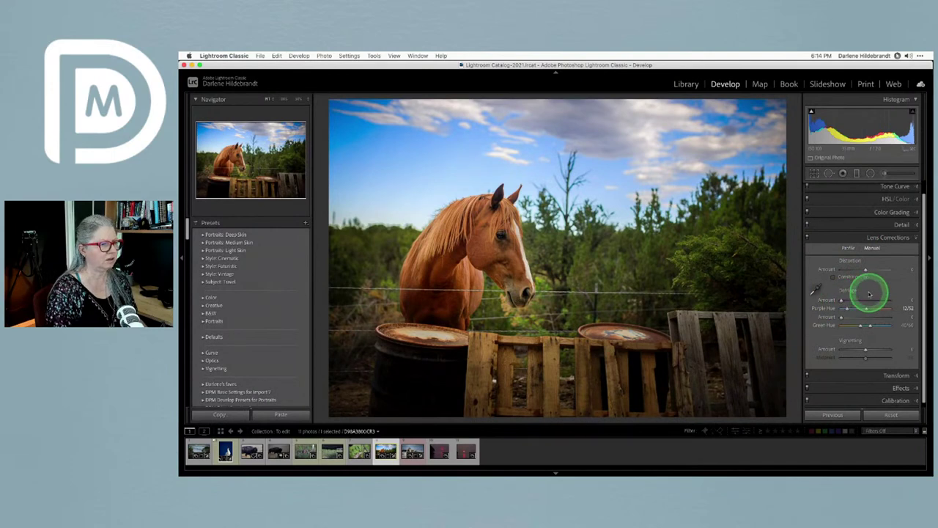
left_click(846, 248)
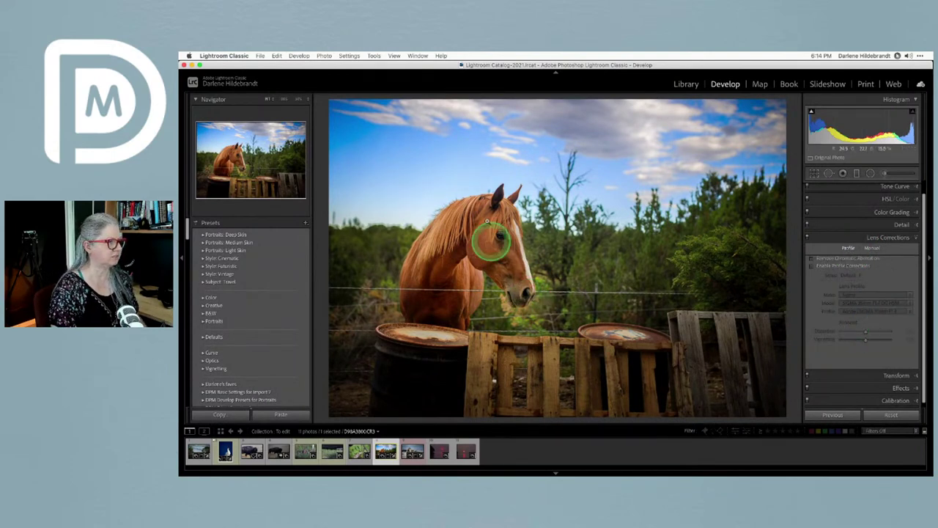
Inspect the horse's ears at 200% and enable chromatic aberration removal and profile corrections for the photo.
left_click(486, 196)
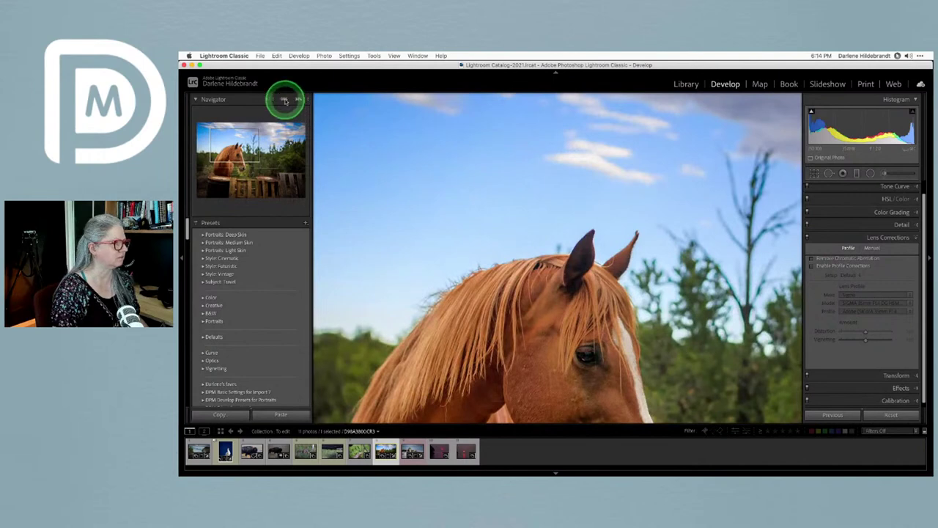
left_click(285, 99)
left_click_drag(493, 317, 521, 278)
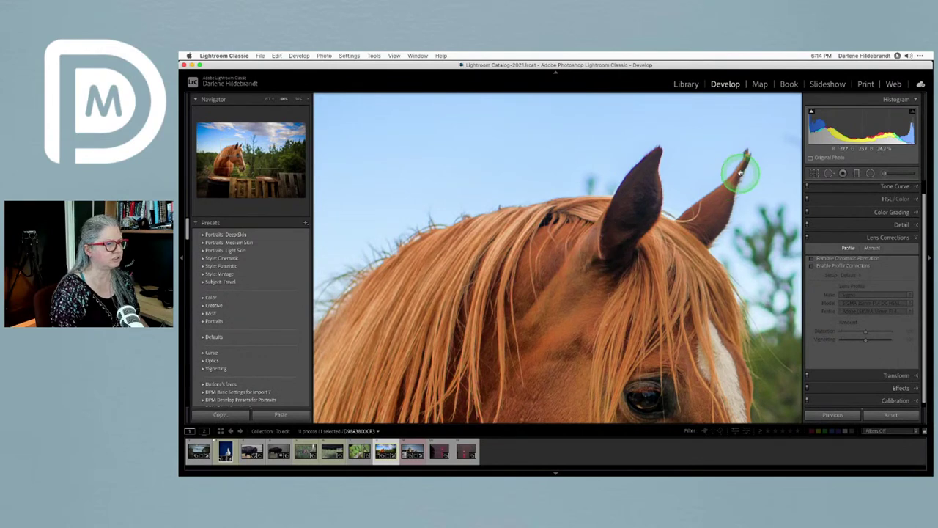
left_click(308, 99)
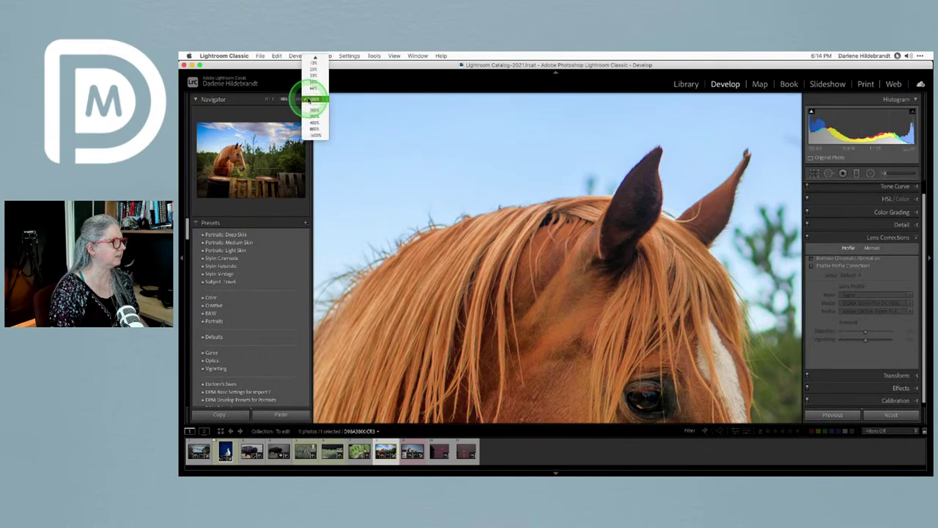
left_click(314, 110)
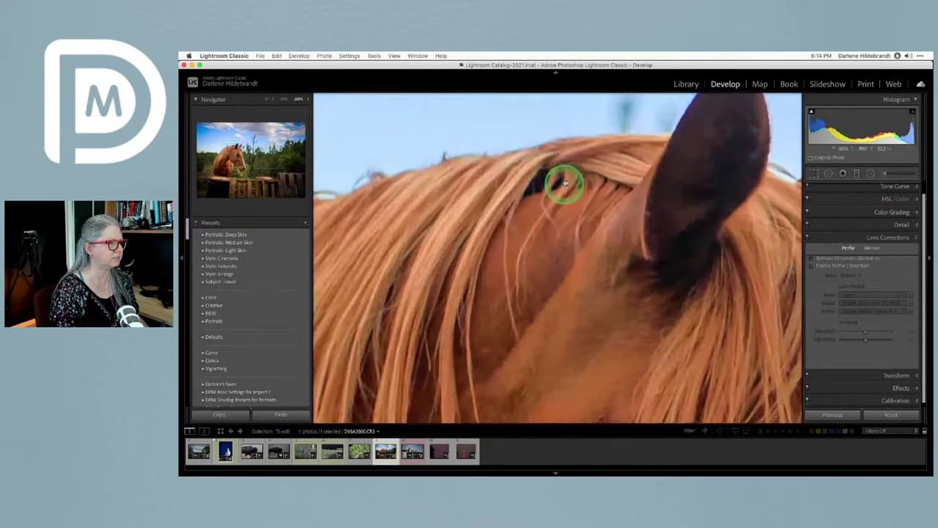
left_click_drag(561, 184, 505, 284)
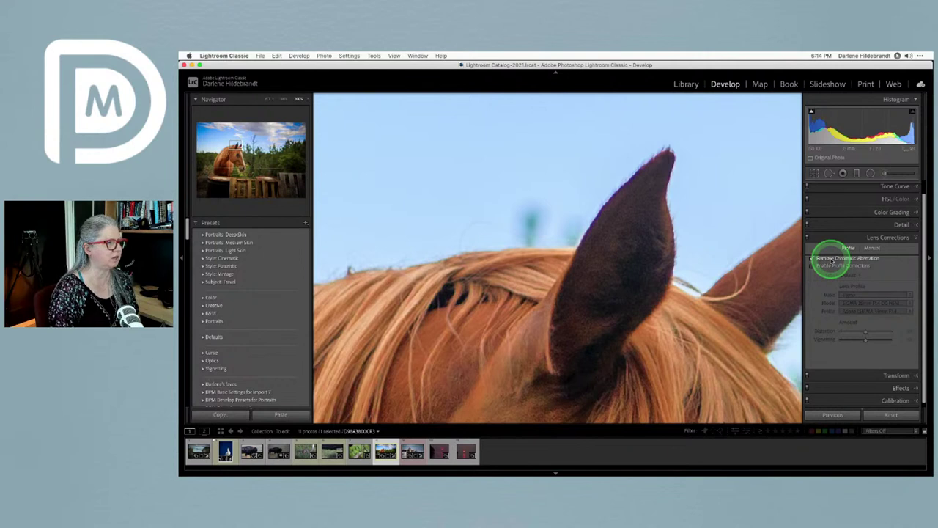
left_click(835, 266)
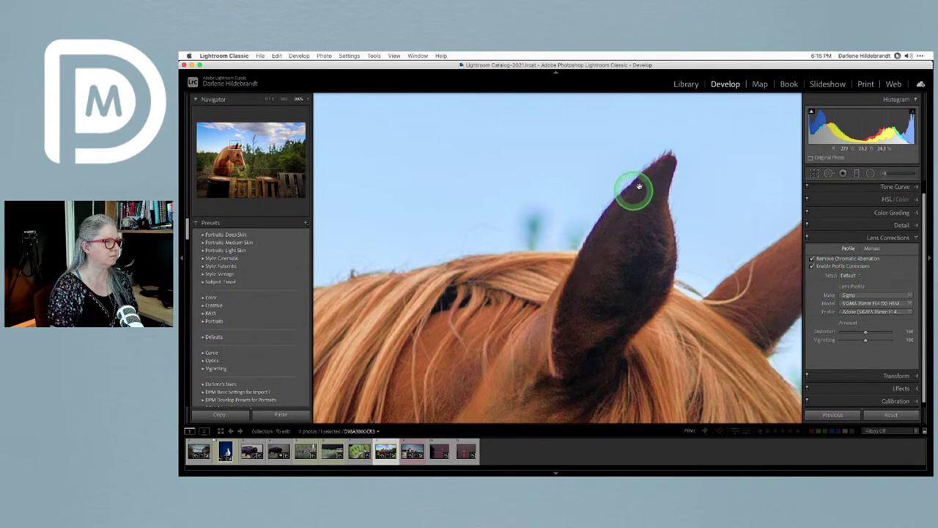
left_click(540, 300)
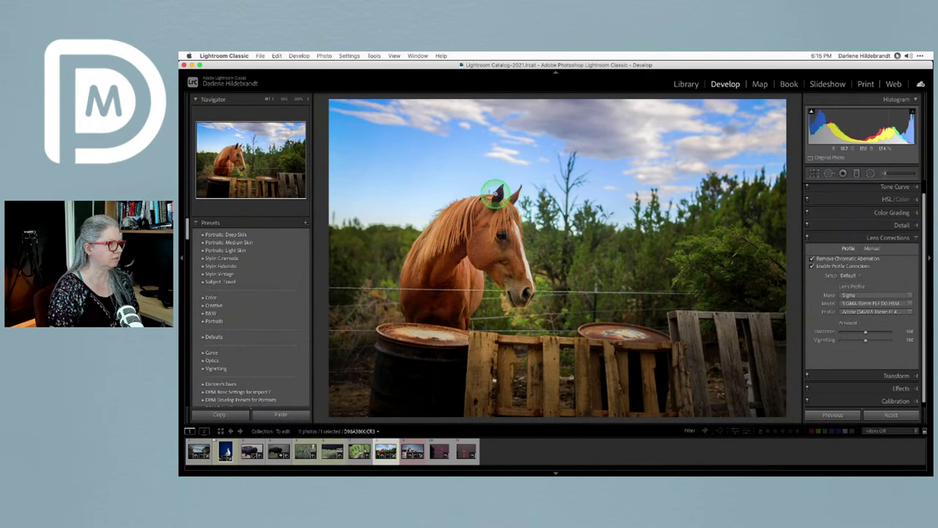
Sample the purple fringe along the edge of the horse's front ear with the manual Defringe eyedropper.
left_click(497, 194)
left_click(871, 248)
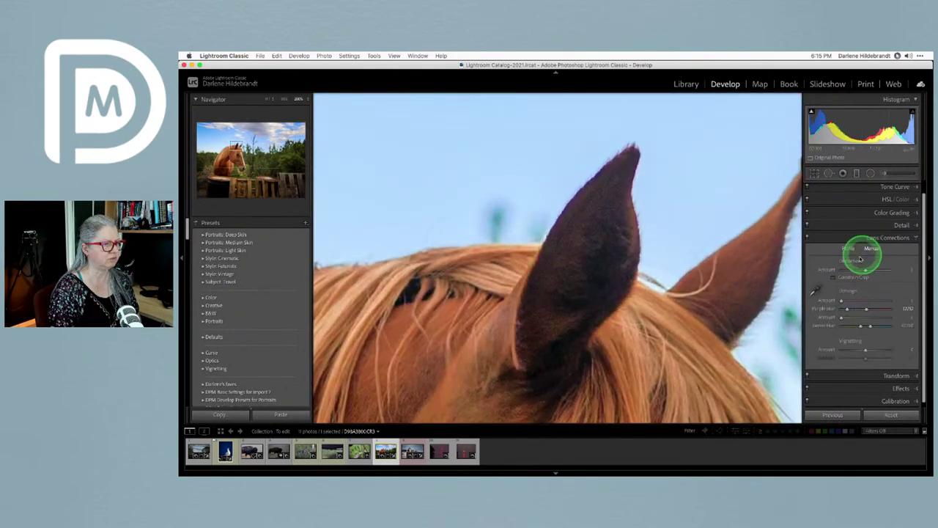
left_click(815, 291)
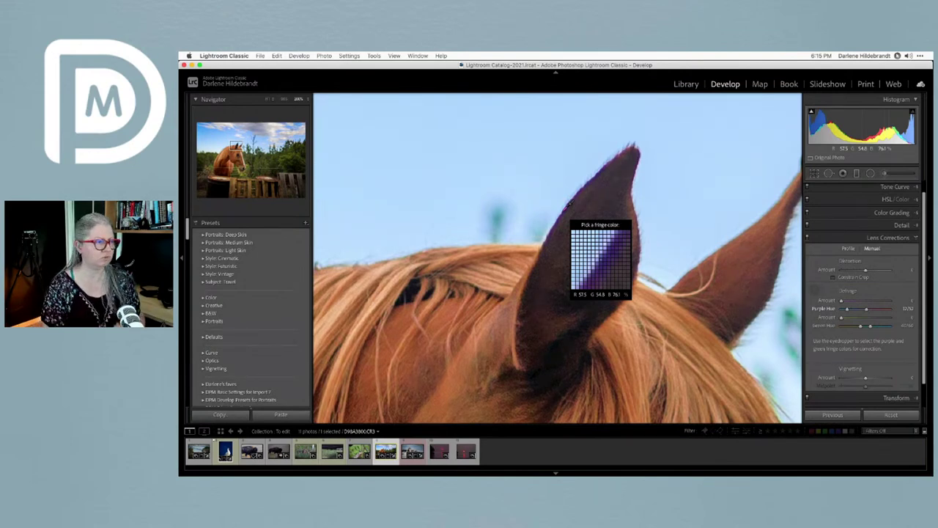
left_click(563, 211)
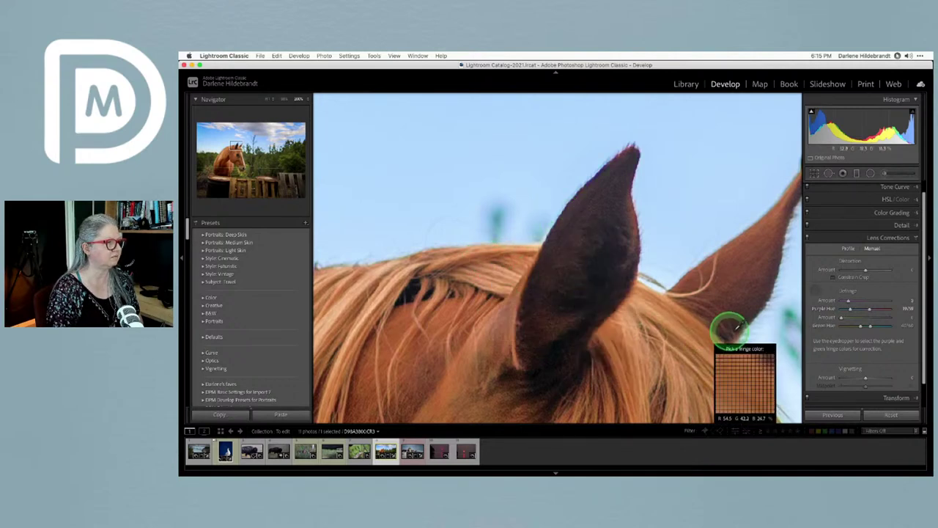
left_click(854, 319)
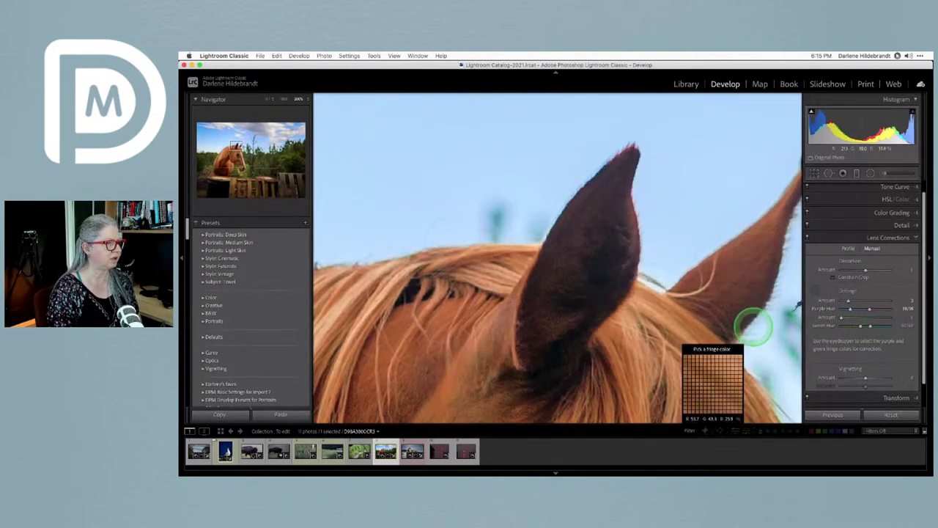
Switch the lens corrections off and back on to compare the fringing around the horse's ear.
left_click(808, 238)
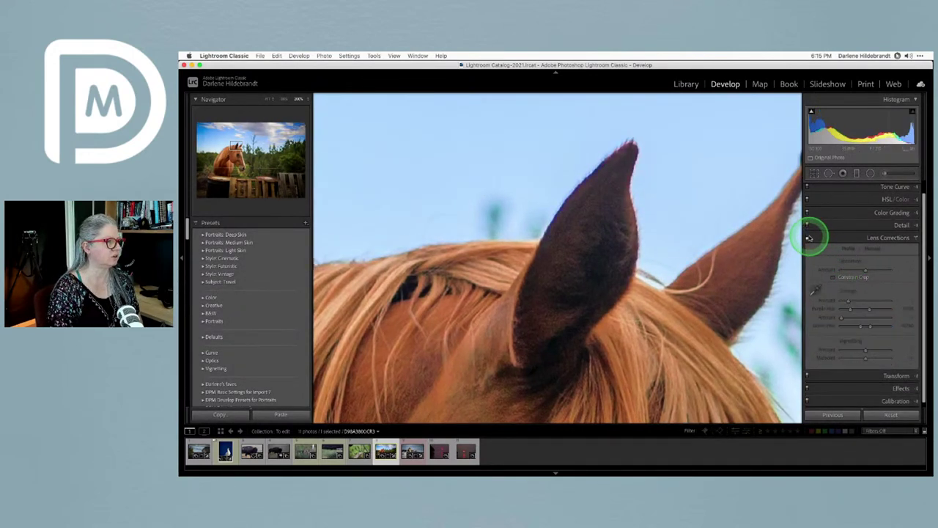
left_click(689, 238)
mouse_move(598, 234)
left_mouse_down()
mouse_move(601, 176)
mouse_move(549, 245)
mouse_move(593, 203)
mouse_move(634, 229)
left_mouse_up()
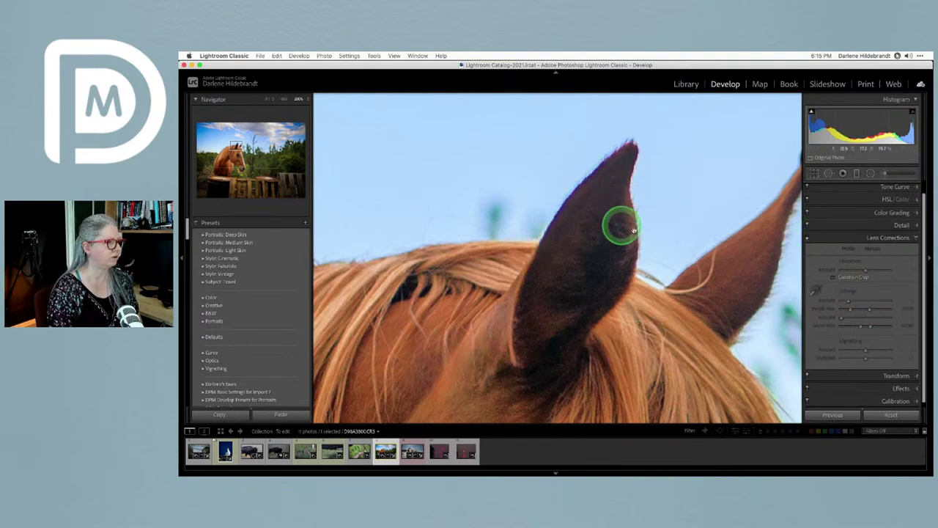
left_click(809, 237)
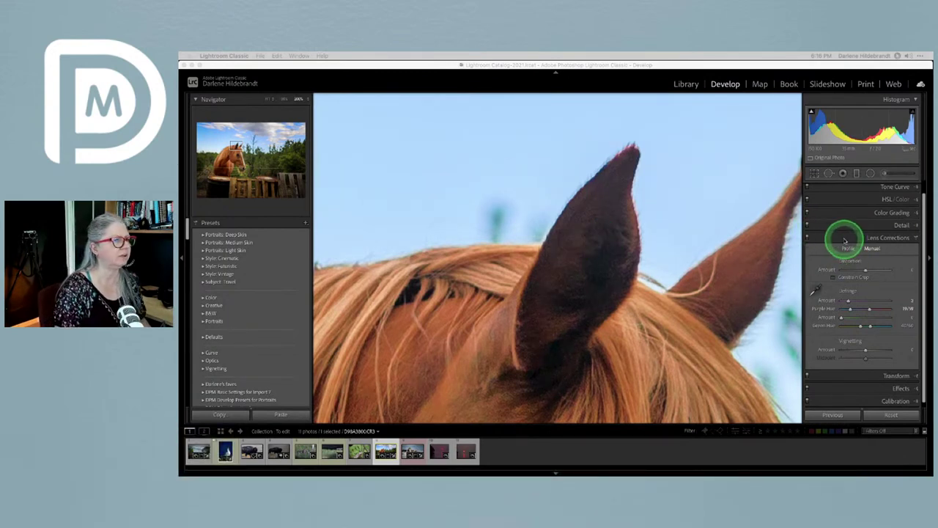
left_click(607, 109)
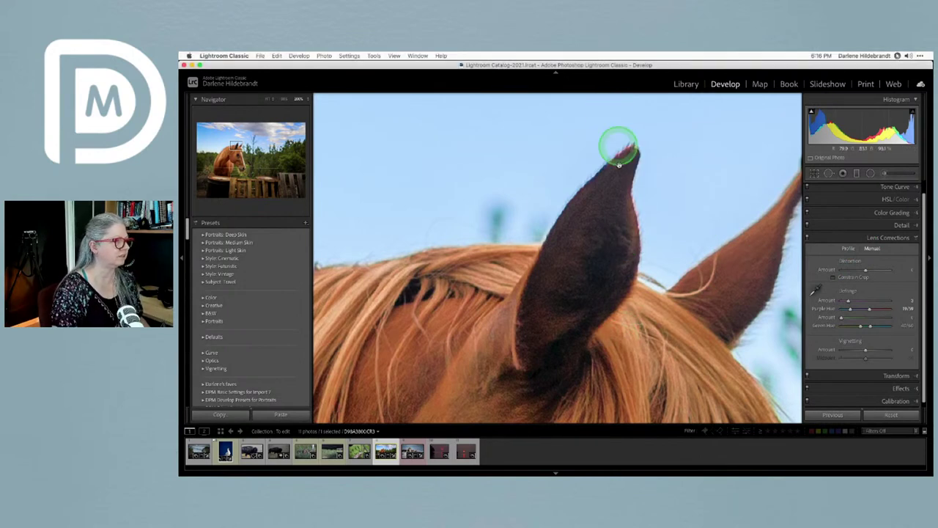
left_click(618, 215)
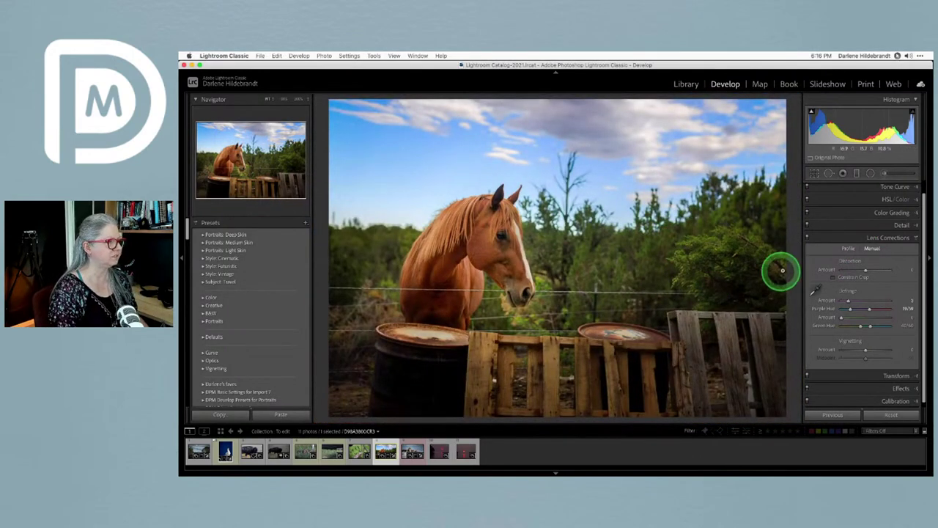
Examine the fence wires from the photo's left edge, past the horse, to the wooden pallets.
left_click(357, 302)
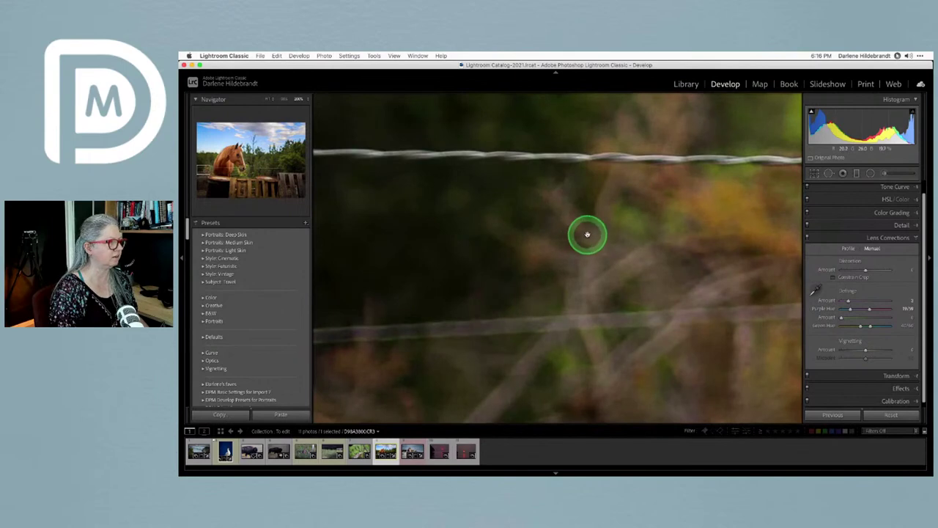
left_click(283, 98)
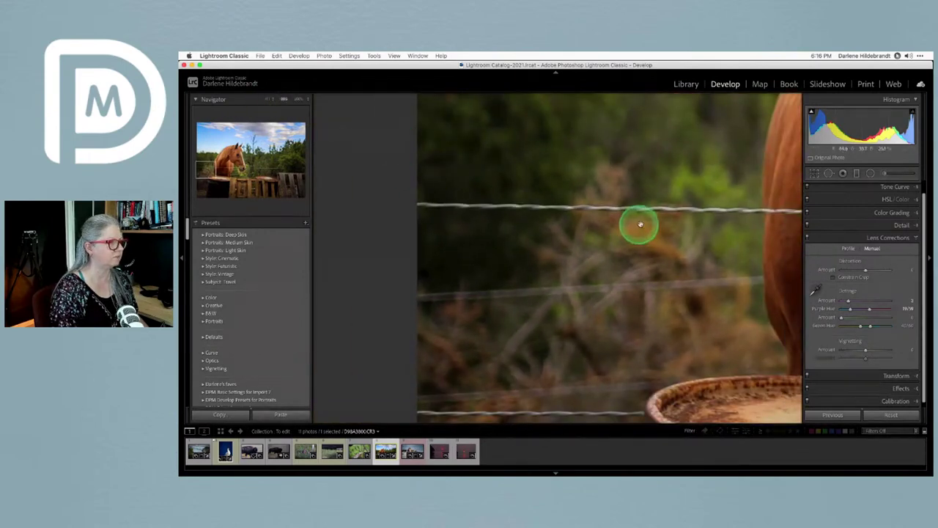
left_click_drag(628, 224, 329, 231)
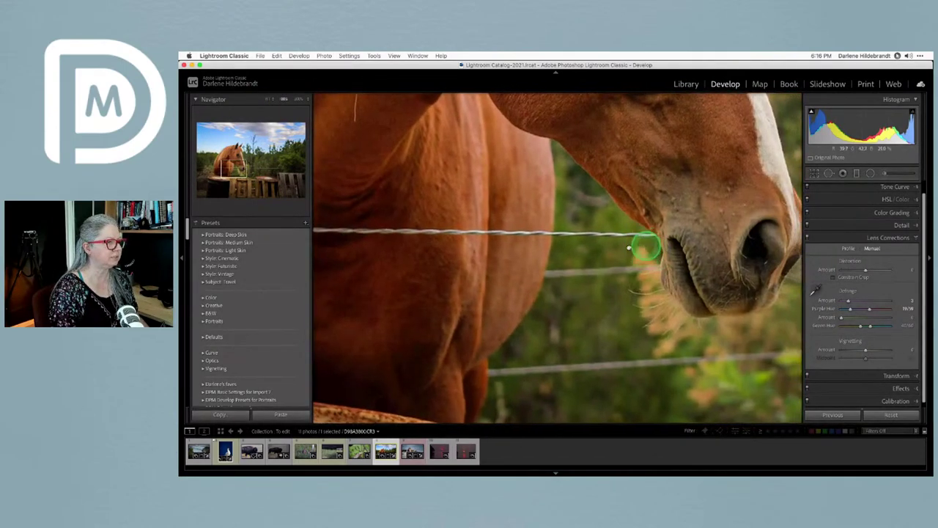
left_click_drag(637, 297, 385, 291)
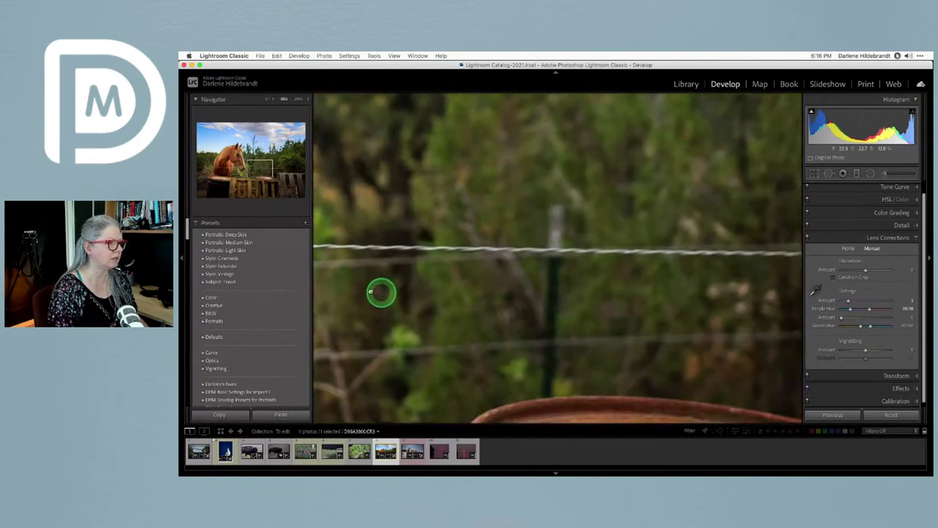
left_click_drag(572, 279, 392, 266)
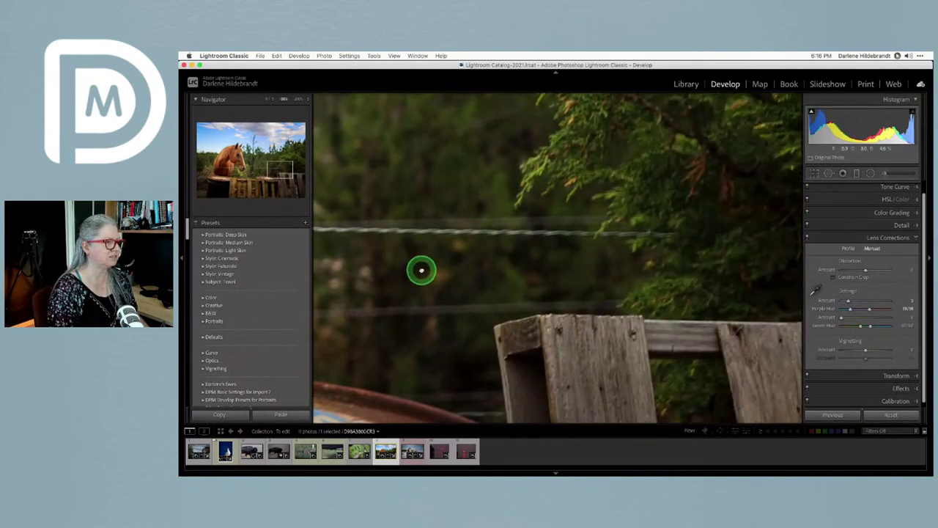
left_click(421, 271)
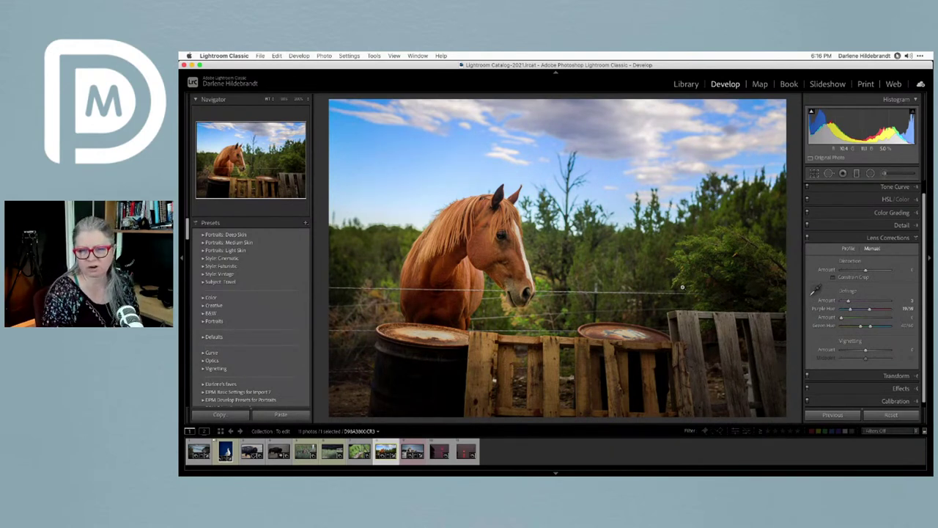
left_click(675, 286)
left_click(401, 342)
left_click(619, 324)
left_click(703, 320)
left_click(289, 316)
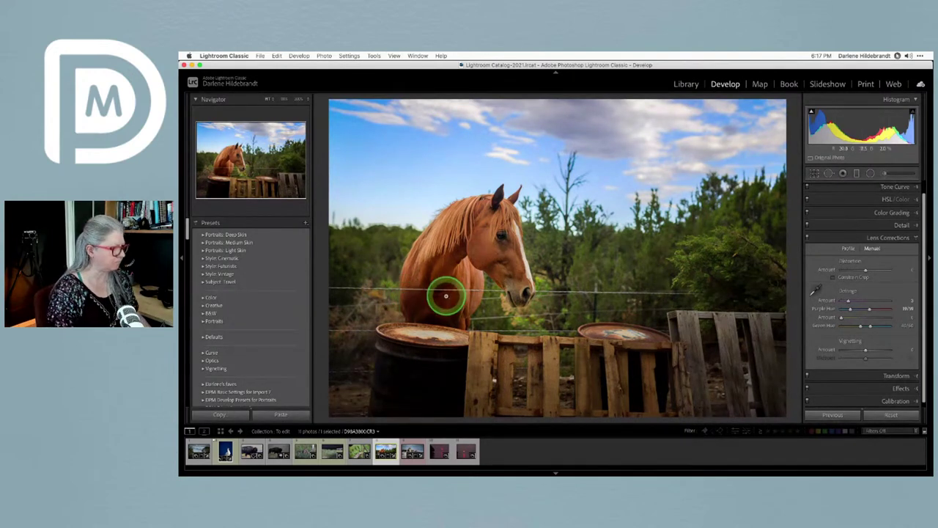
Heal the far left end of the upper fence wire with a slightly larger Spot Removal brush and reduce its opacity to about 50.
left_click(306, 99)
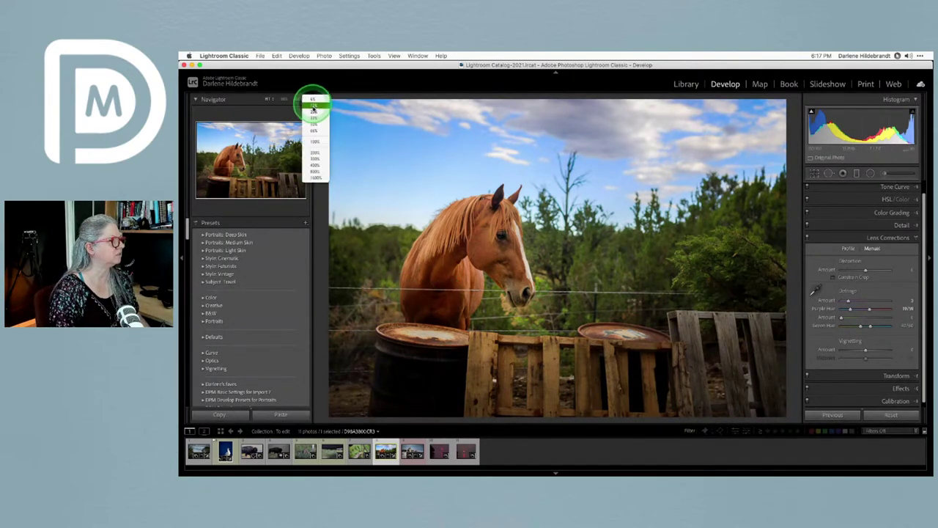
left_click(312, 121)
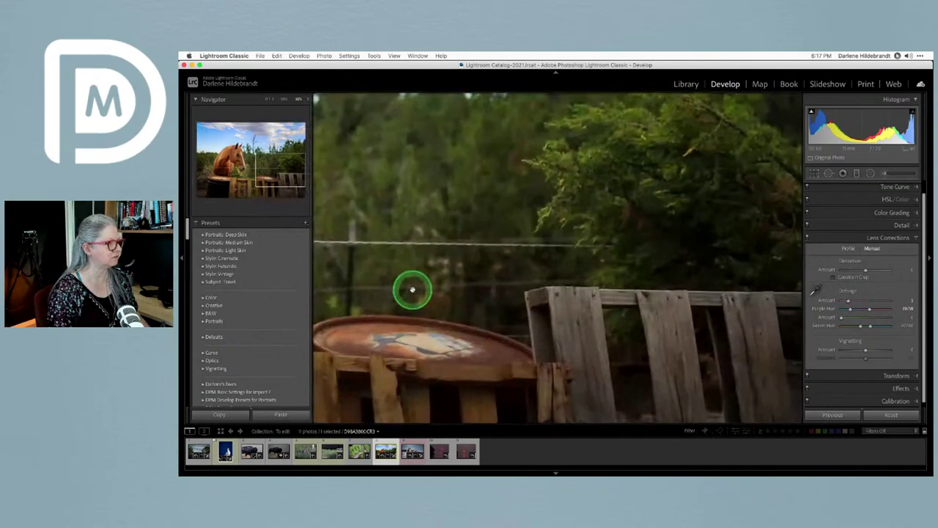
left_click(391, 290)
left_click_drag(383, 288, 582, 291)
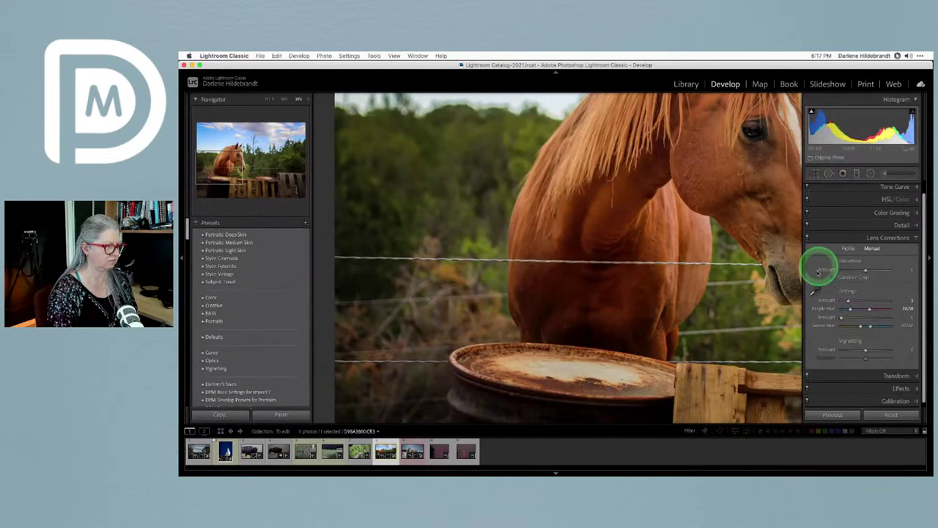
left_click(828, 174)
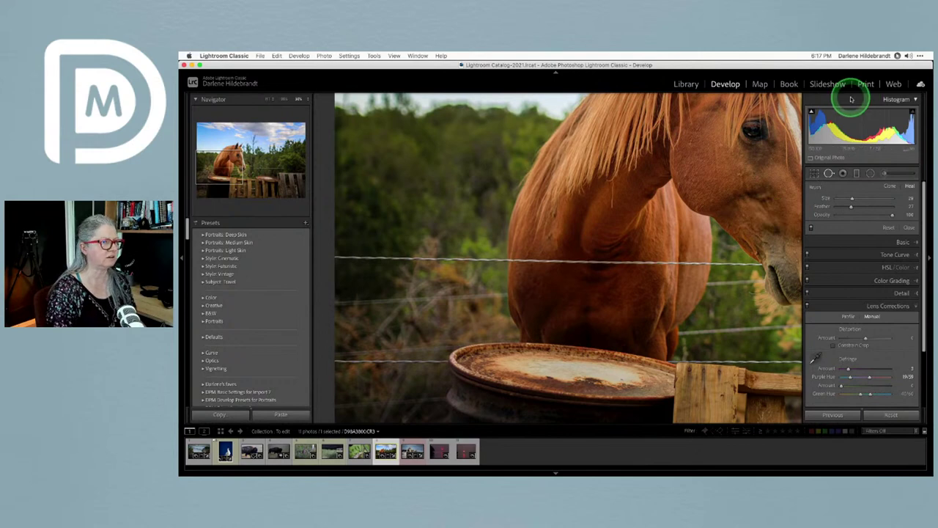
left_click(897, 56)
left_click(899, 76)
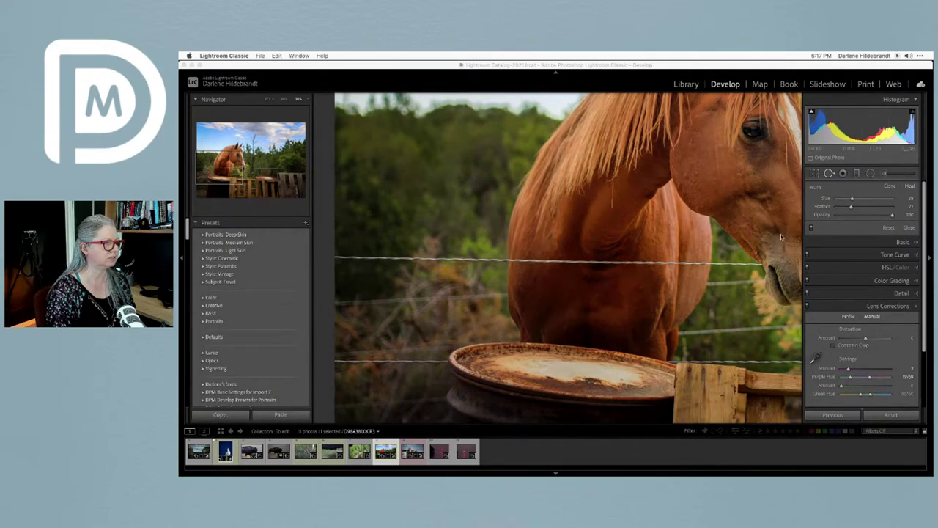
left_click(697, 236)
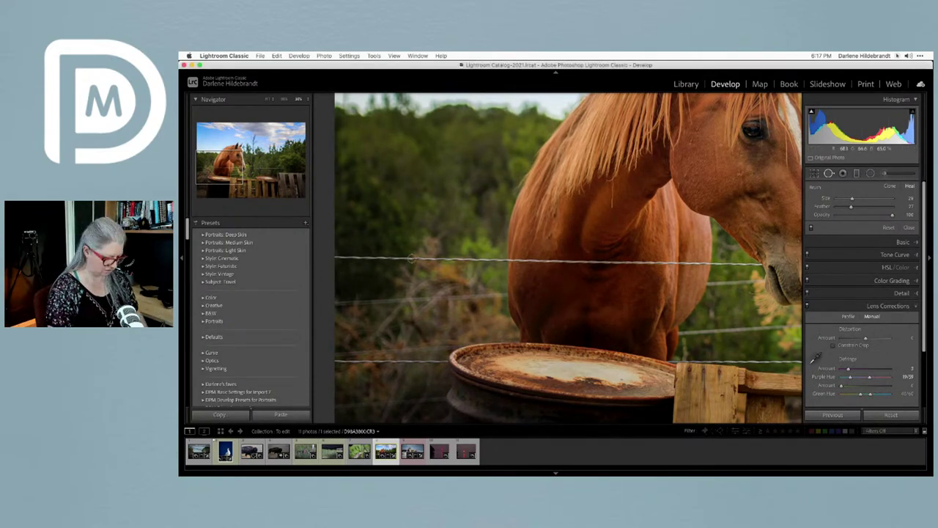
scroll(411, 259, "up", 2)
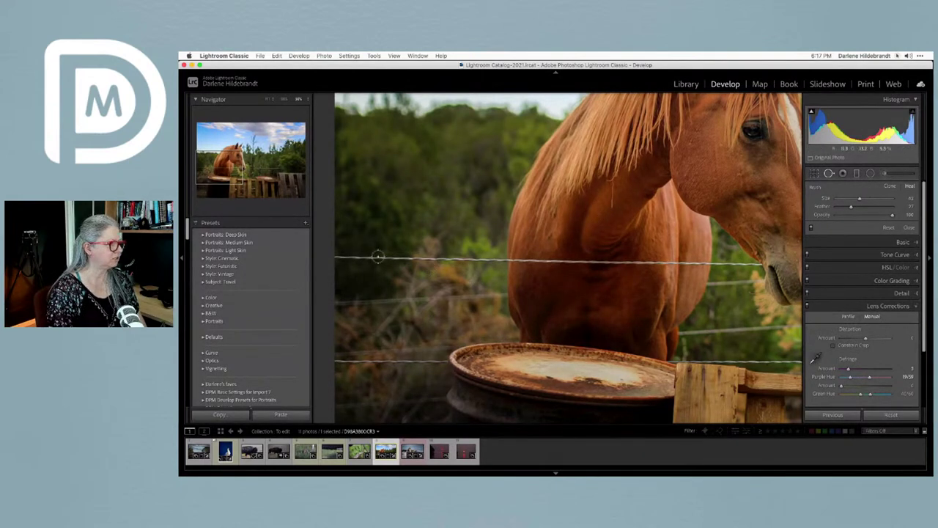
left_click_drag(381, 256, 335, 256)
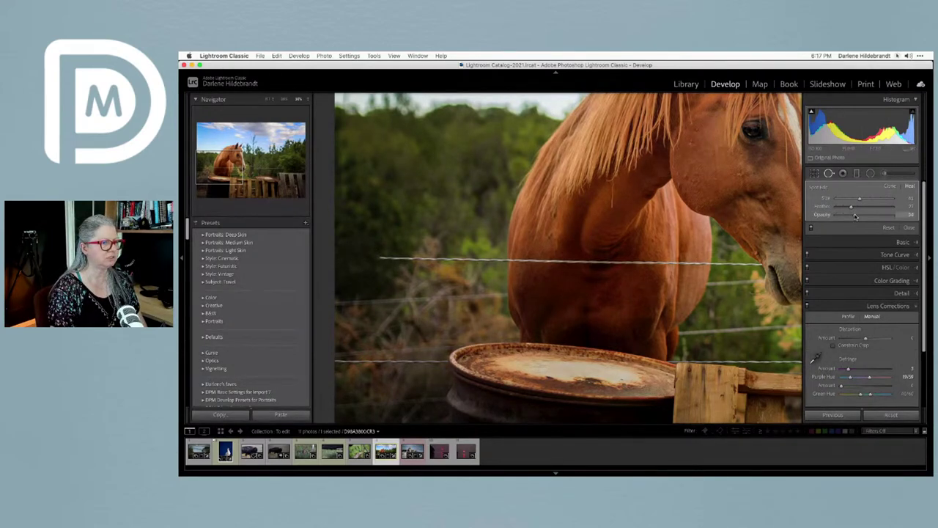
key("Delete")
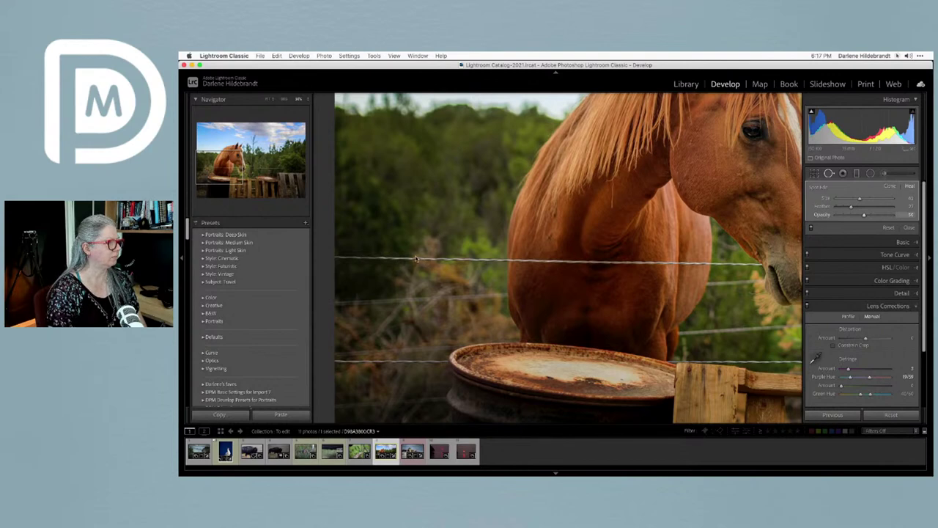
Heal the rest of the upper wire left of the horse in short sections, up to the horse's chest.
left_click_drag(341, 256, 425, 258)
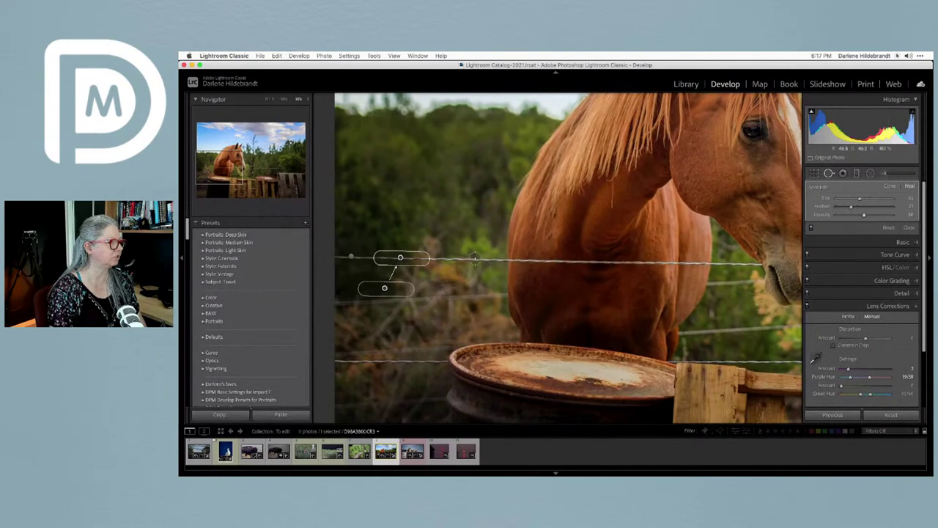
left_click_drag(432, 257, 478, 258)
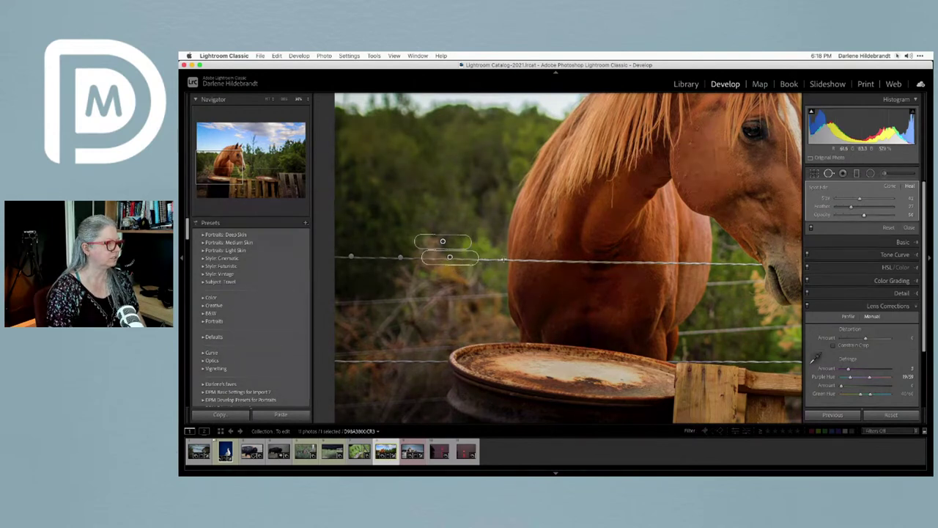
left_click(495, 259)
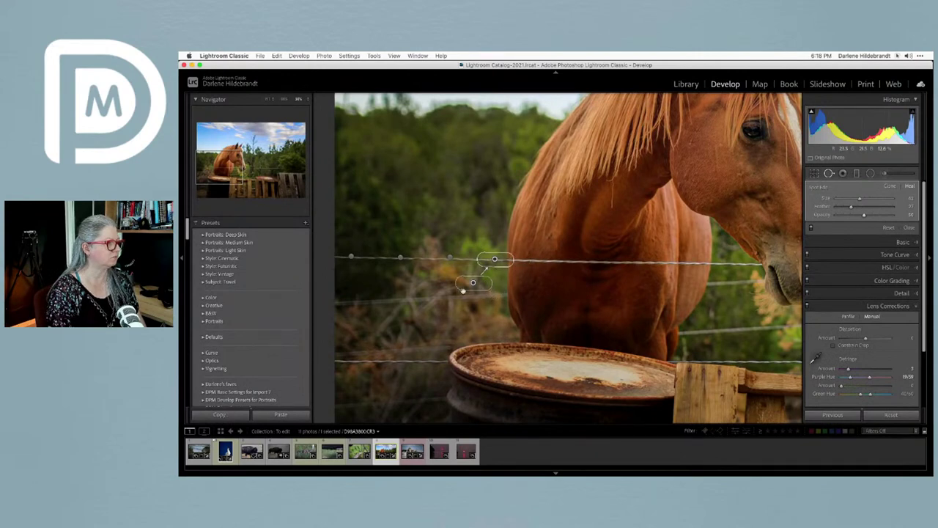
Reposition the last heal's source beside the horse's chest and heal the upper wire across the chest in two long sections.
left_click_drag(473, 282, 492, 281)
left_click_drag(541, 261, 642, 264)
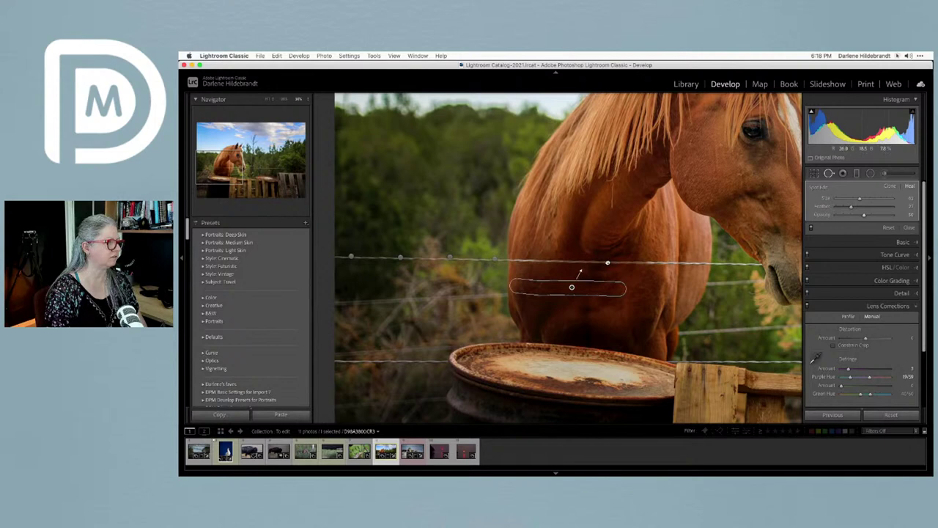
mouse_move(607, 262)
left_mouse_down()
mouse_move(573, 273)
mouse_move(594, 262)
left_mouse_up()
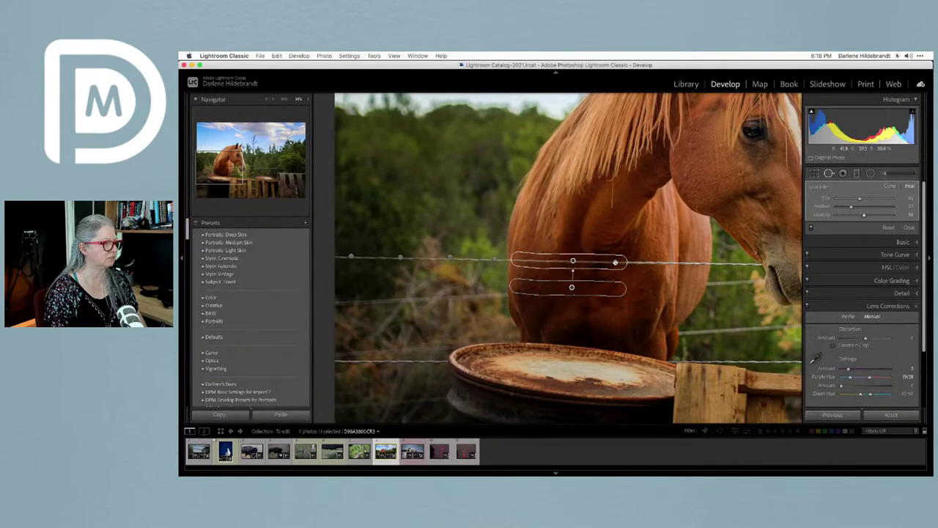
left_click_drag(630, 264, 704, 264)
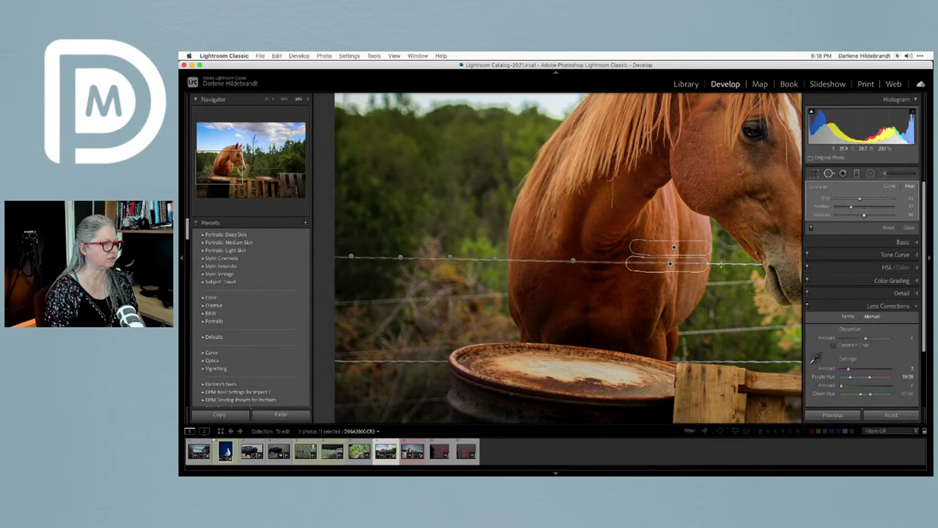
Heal the upper wire between the horse's chest and muzzle in short sections, sampling from the nearby background.
left_click(719, 264)
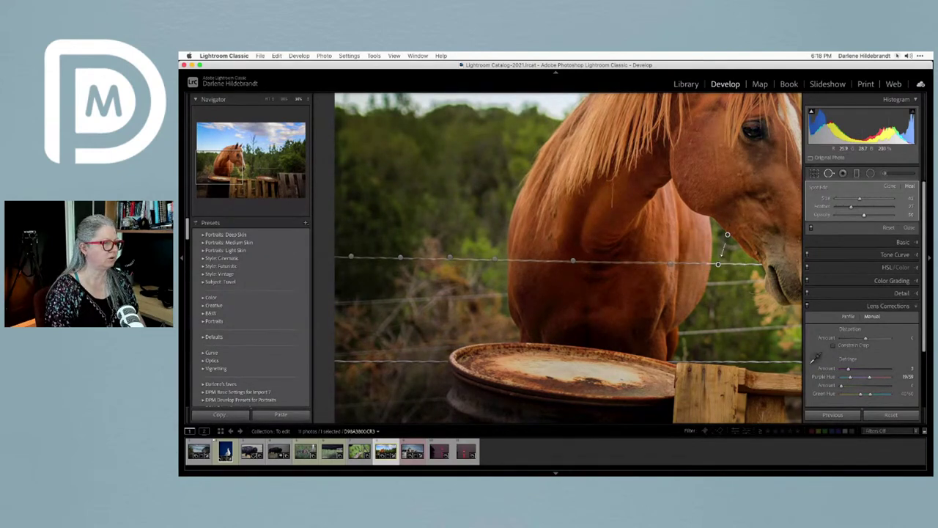
left_click_drag(703, 264, 746, 264)
left_click_drag(727, 296, 716, 300)
left_click_drag(716, 300, 709, 299)
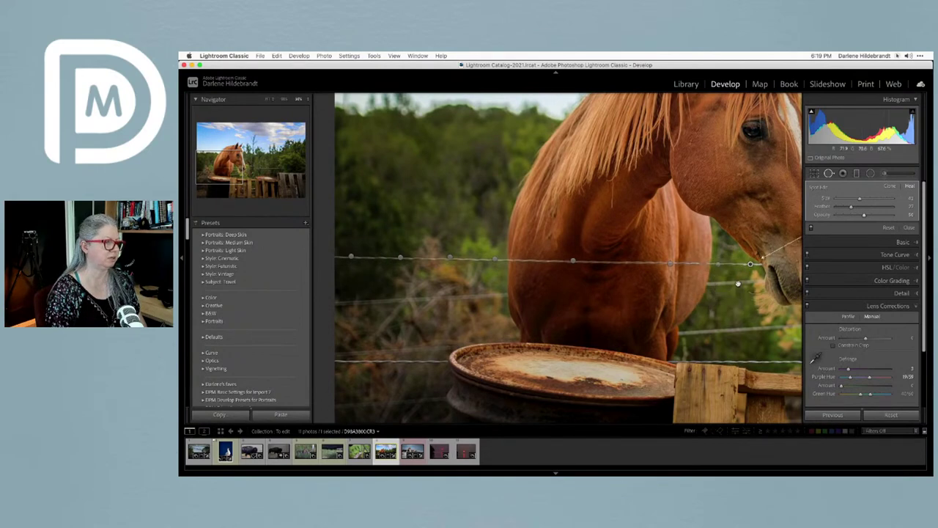
scroll(726, 201, "right", 5)
scroll(726, 201, "right", 1)
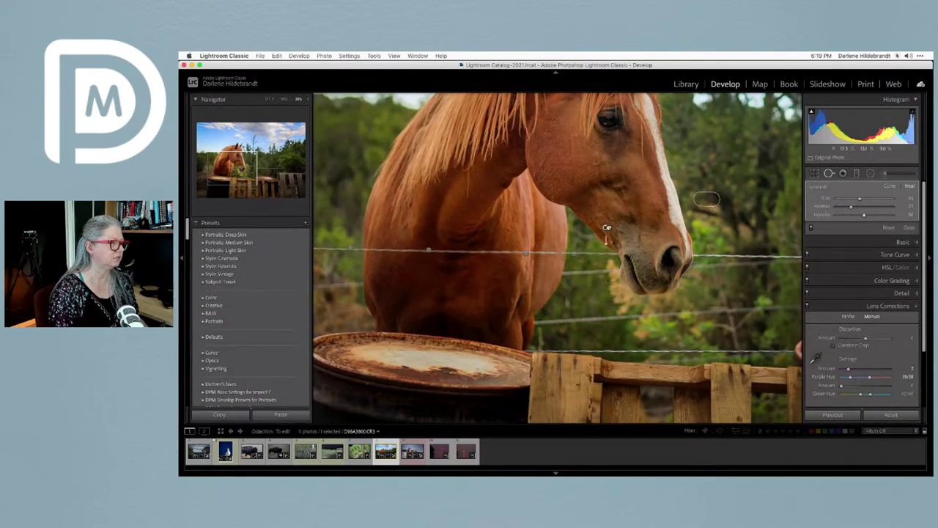
mouse_move(591, 240)
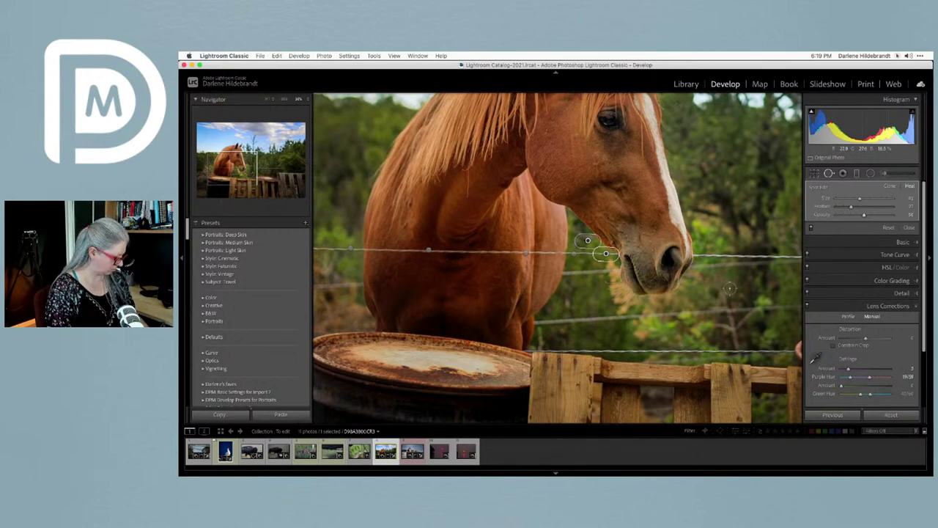
Switch the spot removal off and on to compare the upper wire across the horse's chest.
key("q")
left_click_drag(573, 284, 660, 288)
key("q")
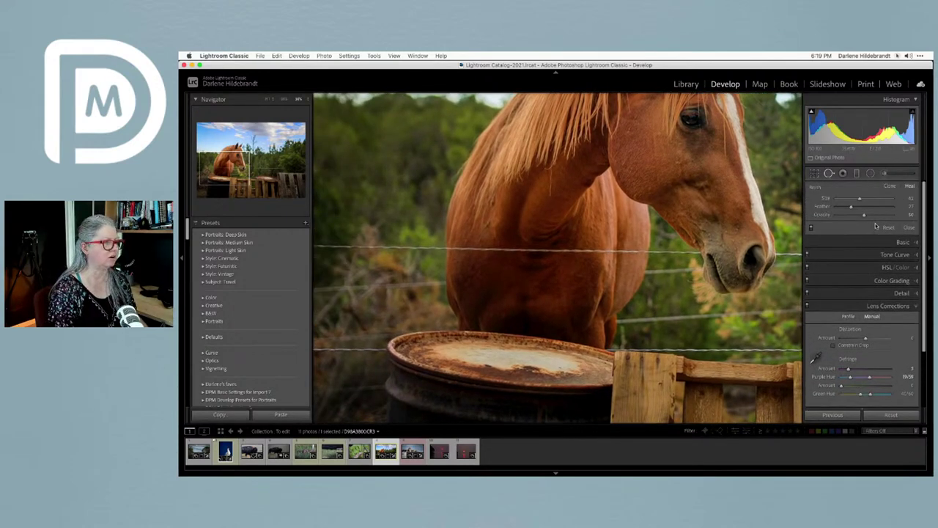
left_click(812, 229)
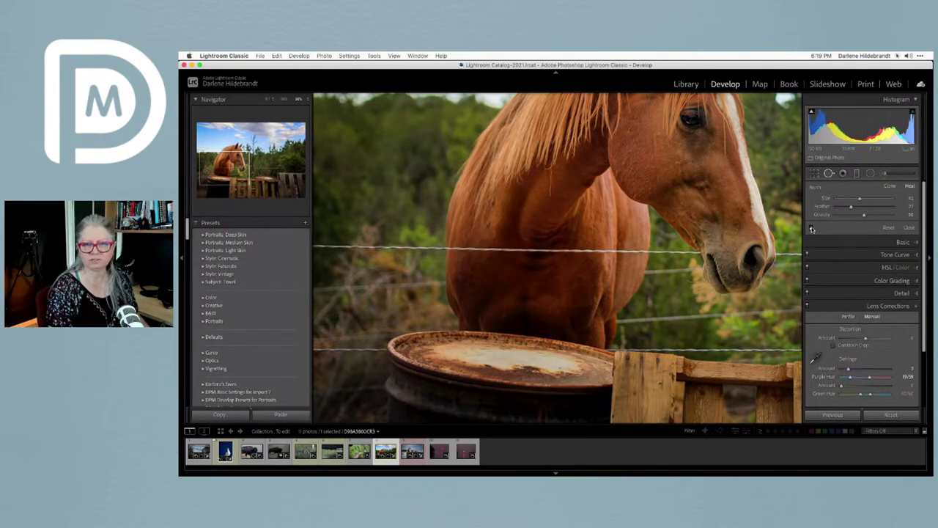
left_click(812, 228)
left_click(812, 229)
left_click(813, 229)
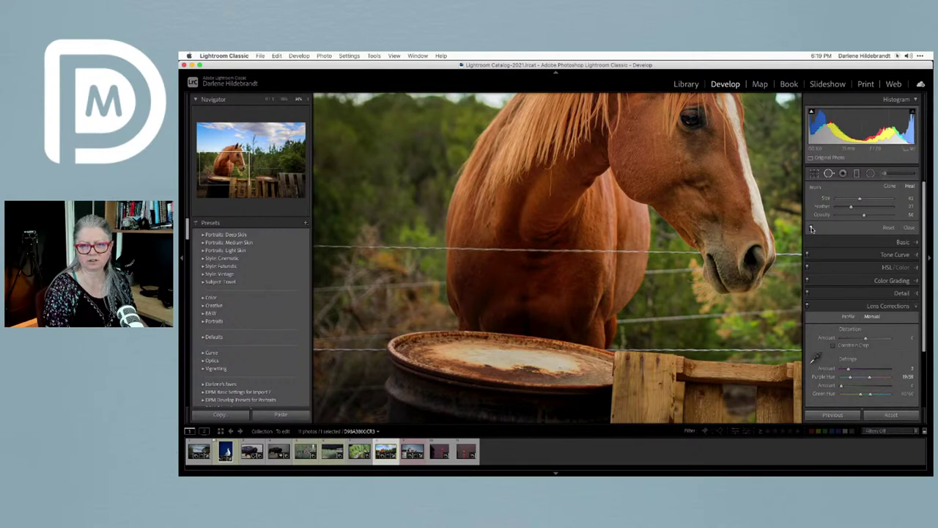
Heal the upper wire between the horse's nose and the area above the second barrel, including the gap beside the nose.
left_click_drag(612, 286, 286, 274)
left_click_drag(473, 245, 741, 246)
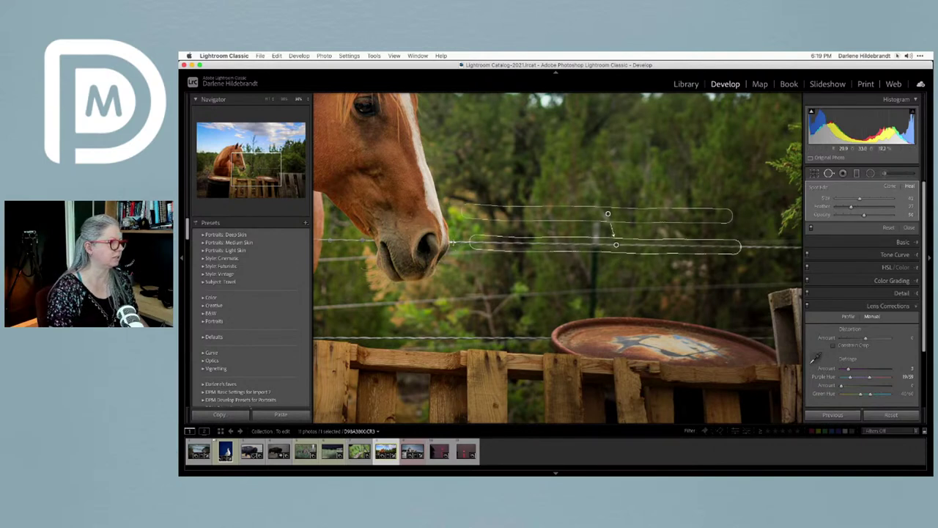
left_click(461, 241)
left_click(574, 244, "shift")
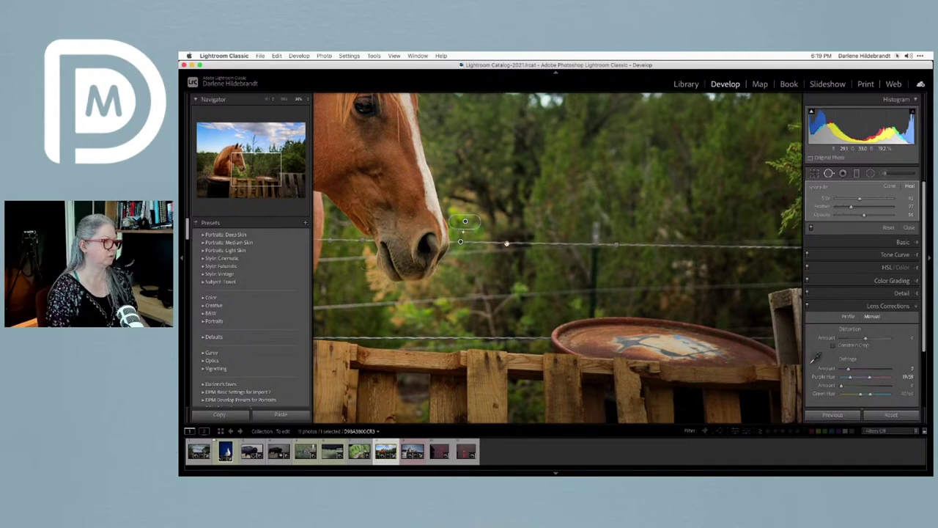
Heal the last stretch of the upper wire up to the evergreen tree and choose a different source area for it.
left_click_drag(635, 186, 429, 177)
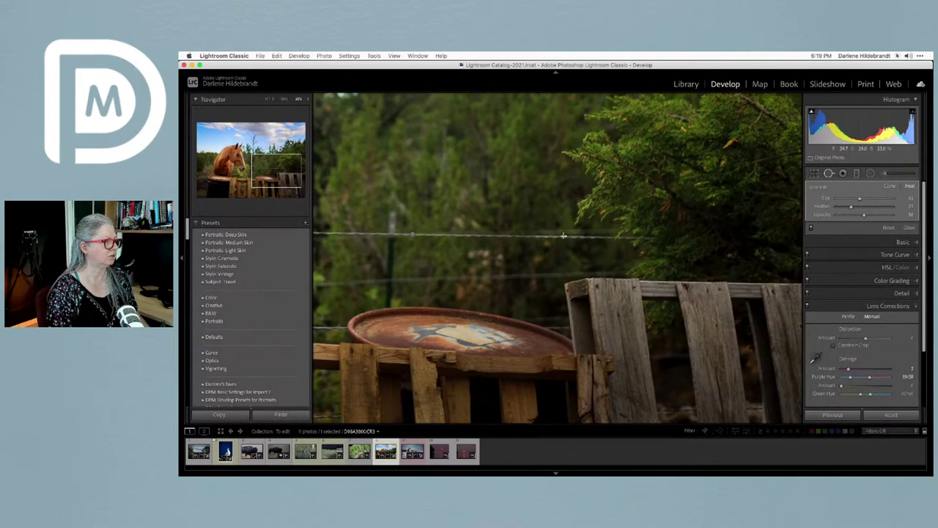
left_click_drag(528, 236, 609, 236)
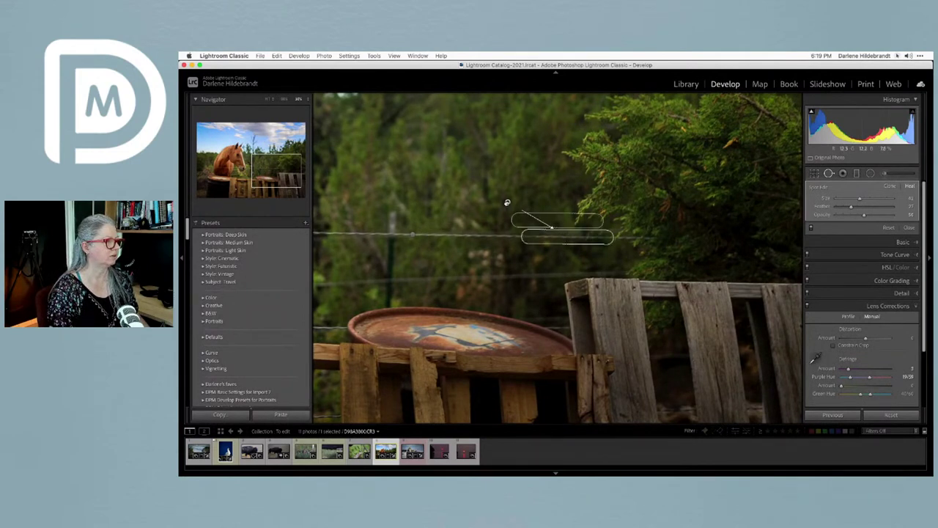
key("slash")
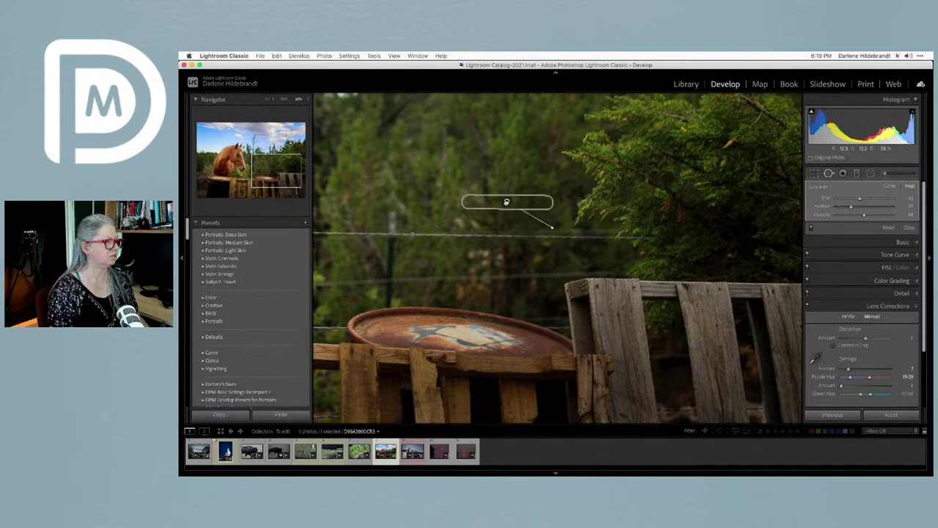
Close Spot Removal and compare the whole edited horse photo with its original state.
key("q")
left_click(506, 202)
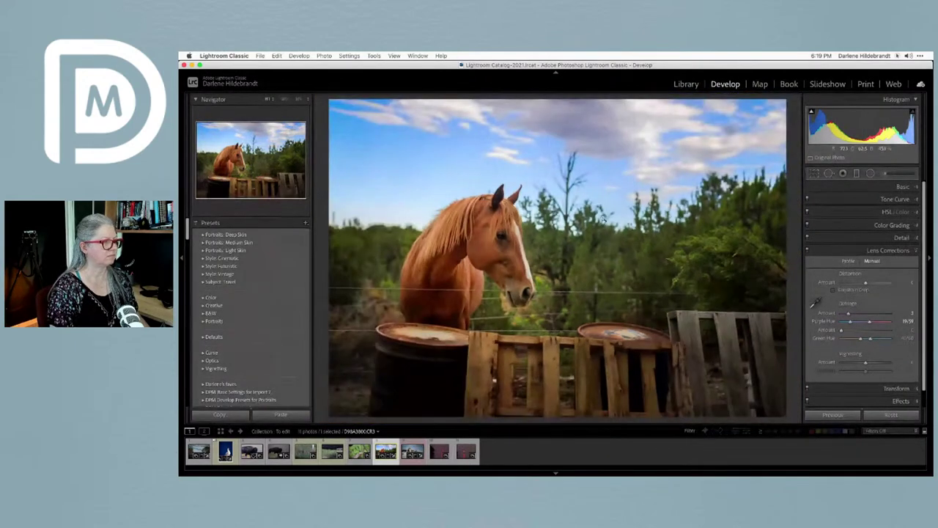
key("backslash")
key("backslash")
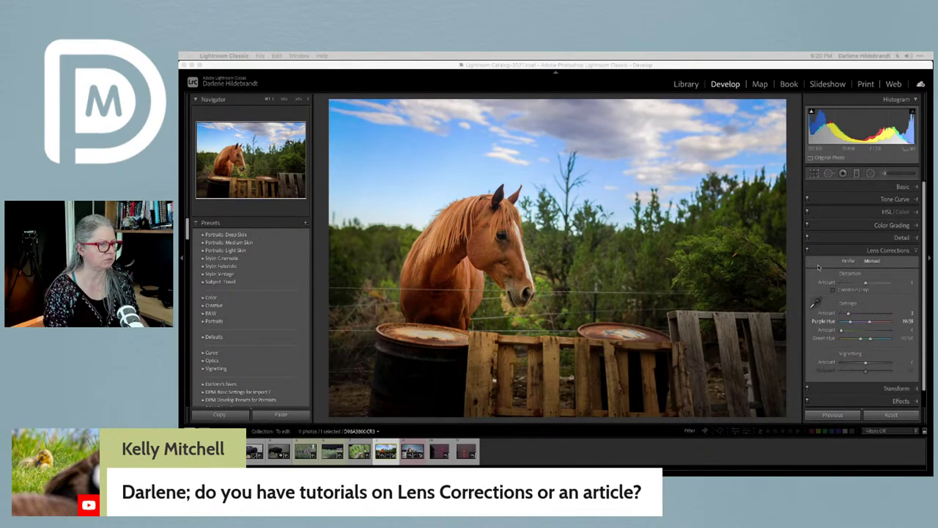
Review the Sigma lens profile settings and compare the photo with the lens corrections off and on.
left_click(819, 268)
left_click(849, 261)
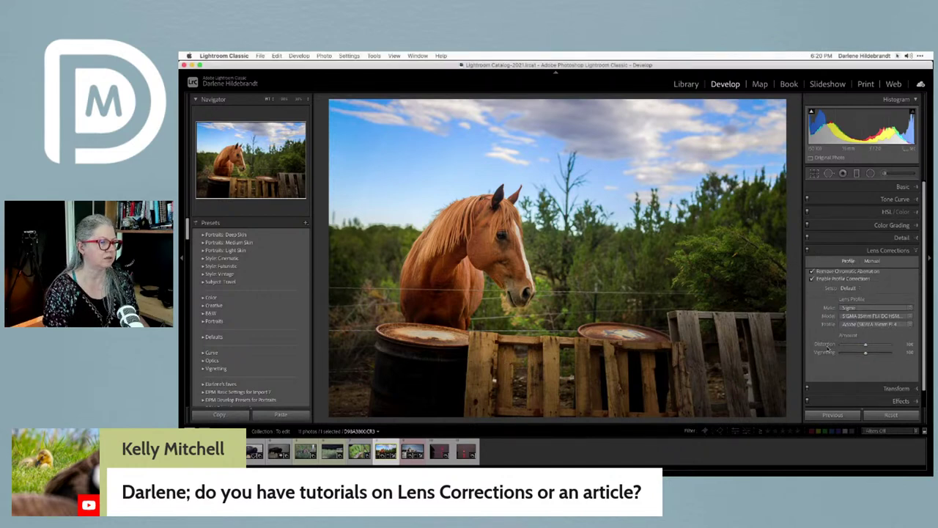
left_click(863, 309)
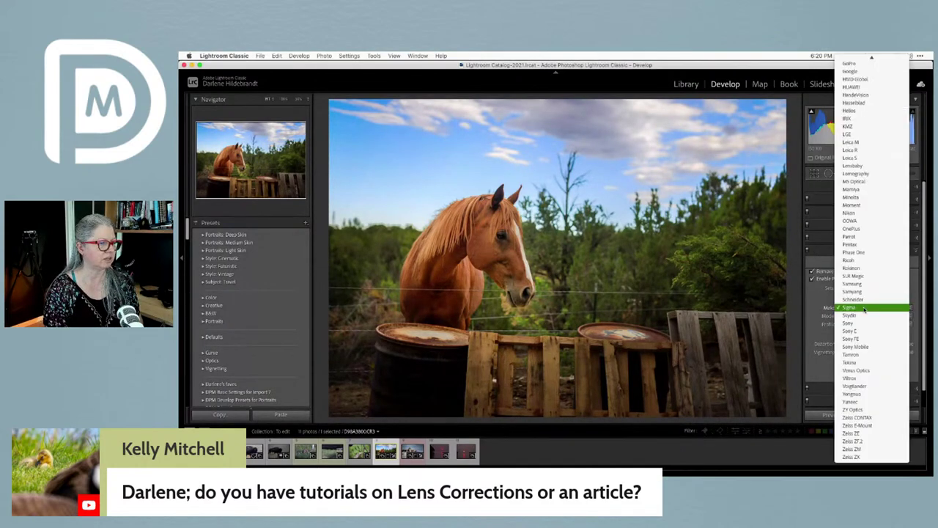
left_click(864, 309)
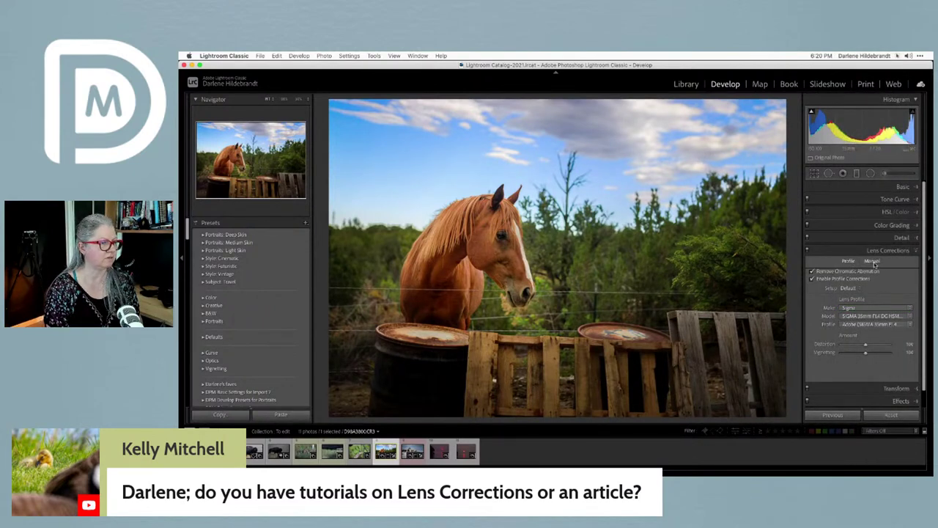
left_click(808, 252)
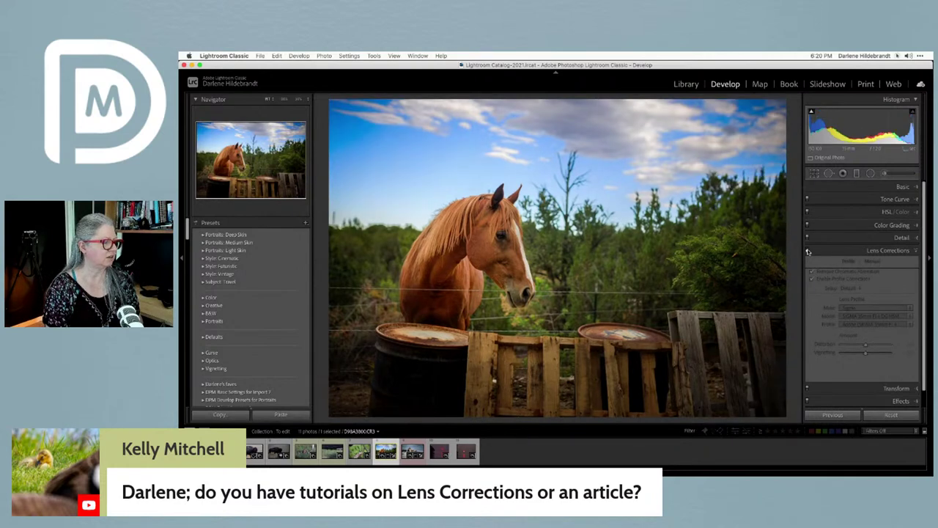
left_click(809, 251)
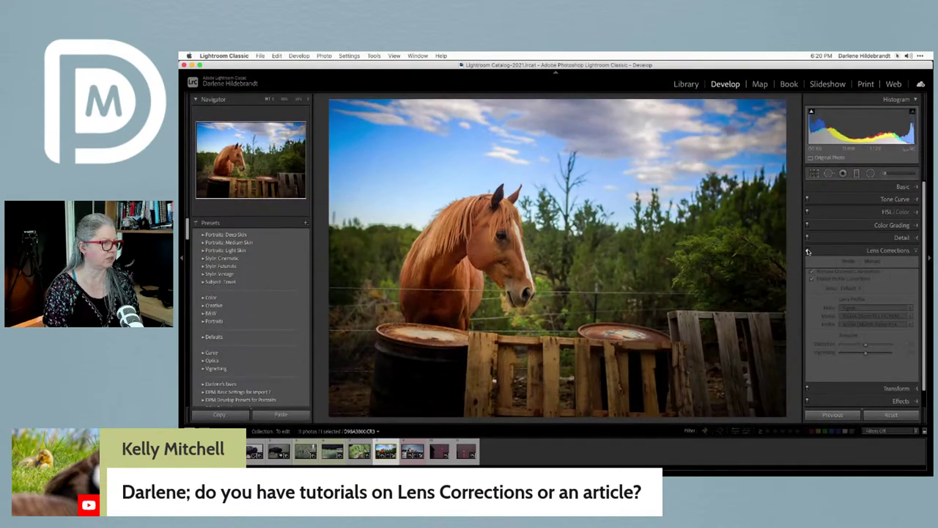
Try a strong negative manual distortion and a lens vignetting amount of -100, resetting each to its default.
left_click(871, 261)
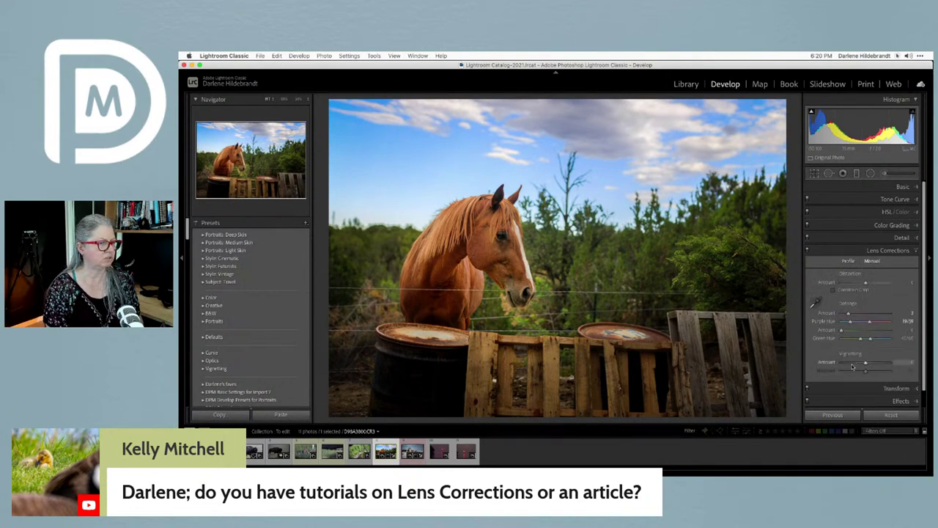
left_click_drag(866, 283, 822, 287)
double_click(826, 282)
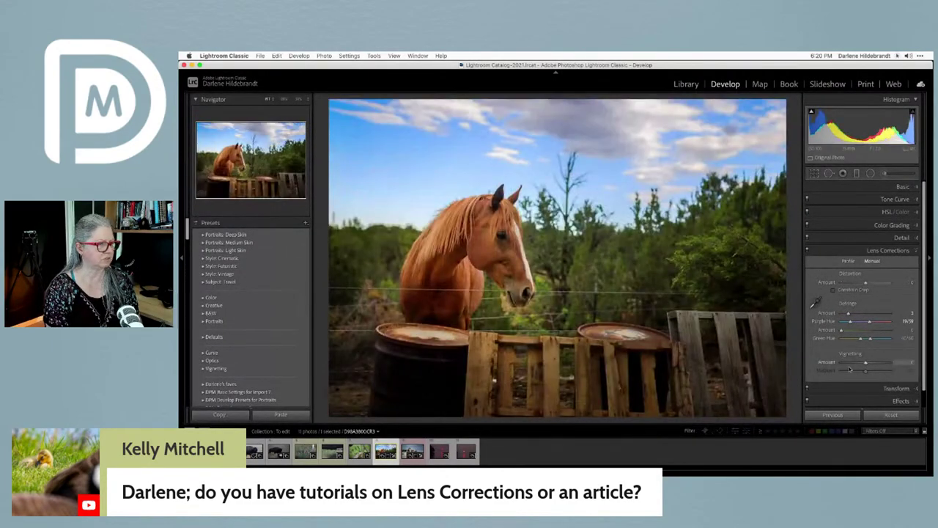
left_click_drag(865, 362, 786, 354)
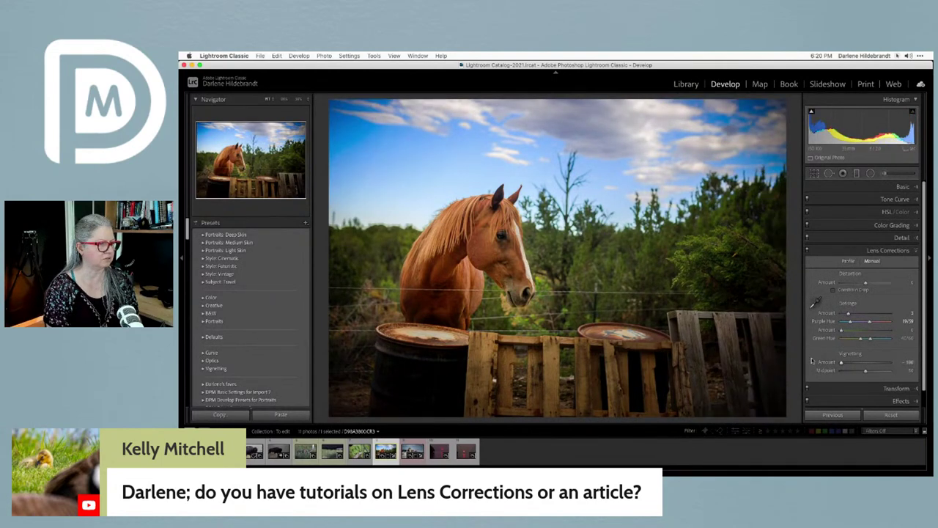
double_click(827, 362)
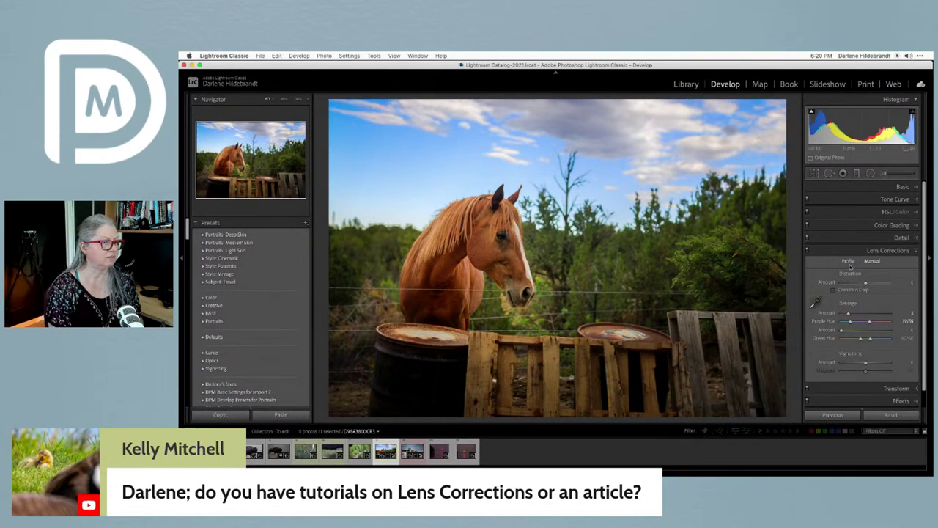
Reduce the lens profile's vignetting correction to about 30.
left_click(848, 261)
left_click_drag(865, 353, 850, 353)
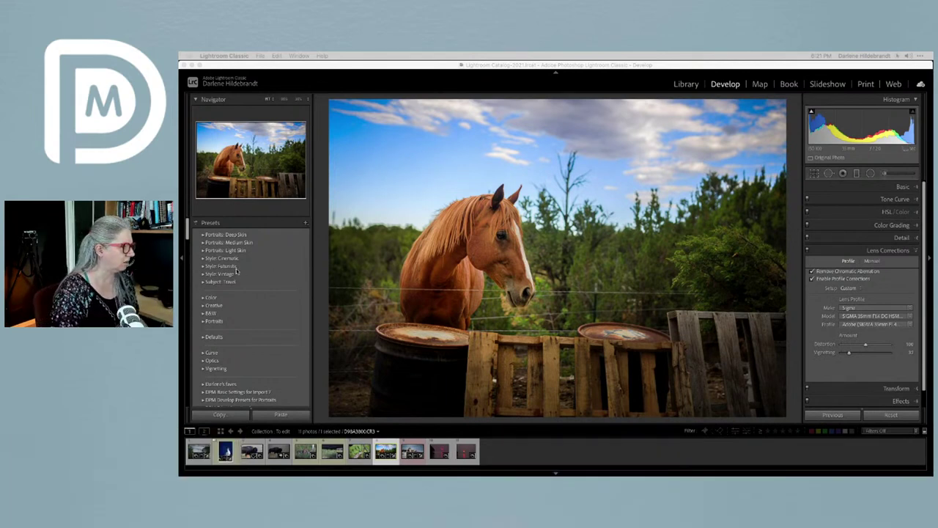
Show the lens correction presets in the DPM Basic Settings for Import group.
scroll(236, 275, "down", 5)
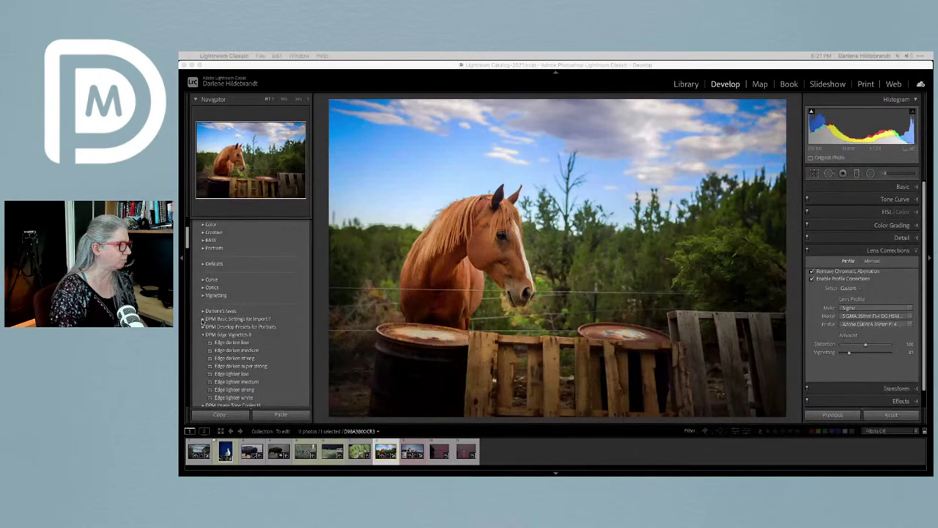
left_click(203, 319)
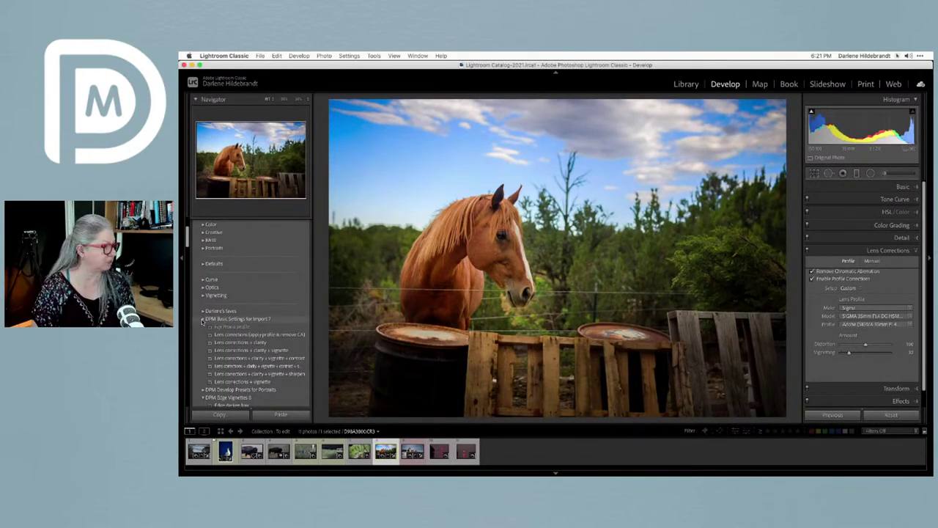
scroll(205, 316, "down", 2)
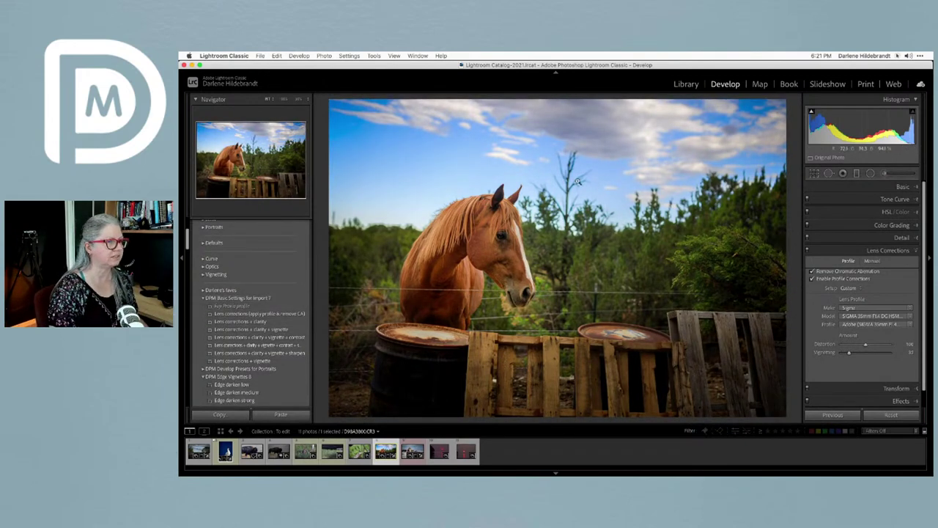
Turn on the highlight around the mouse cursor.
left_click(898, 57)
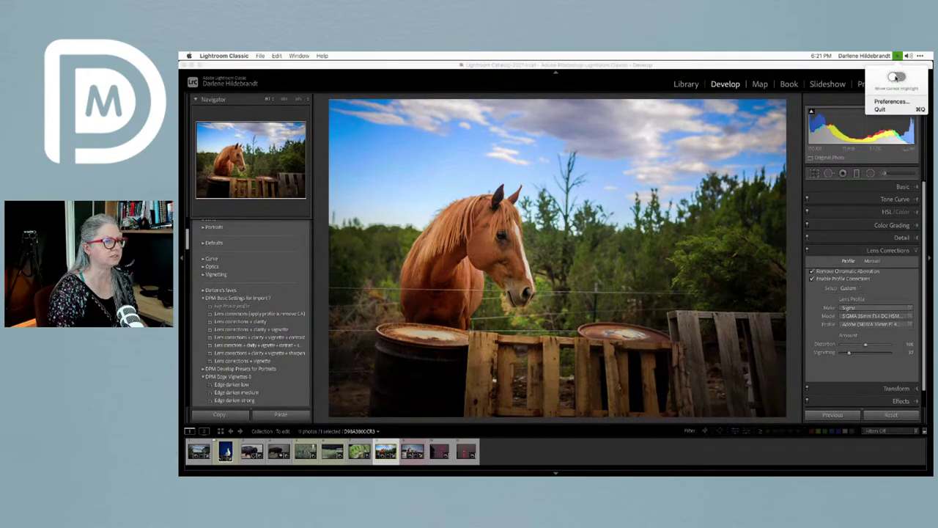
left_click(897, 76)
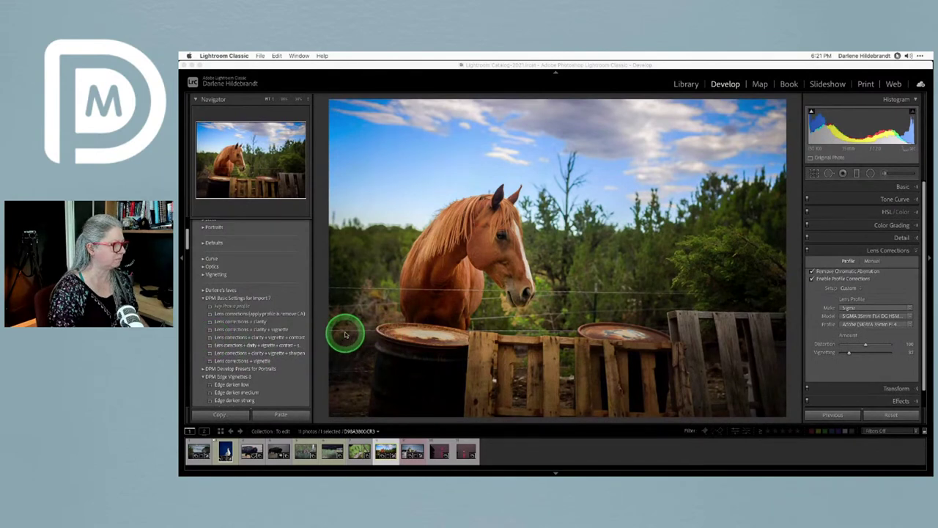
Open the darker CR2 photo of the walking bison in the Develop module and show its Basic adjustments.
key("g")
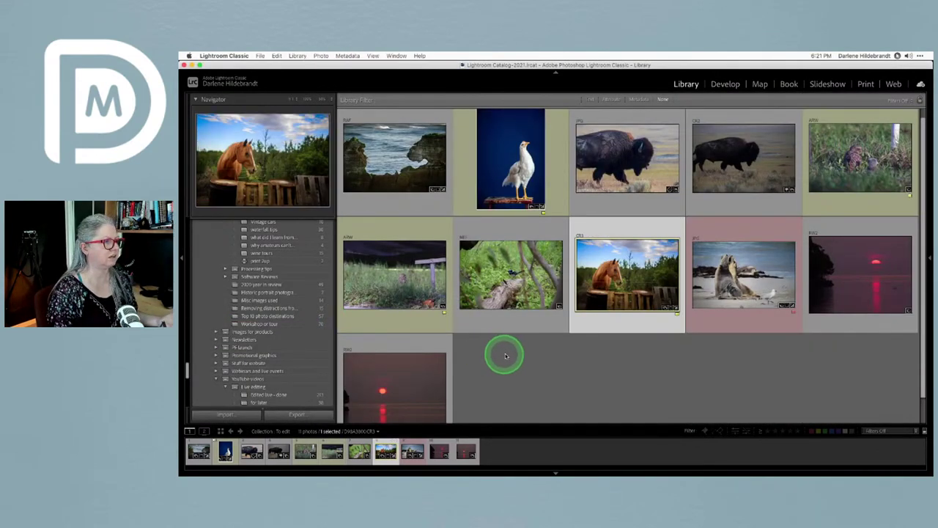
left_click(722, 167)
key("d")
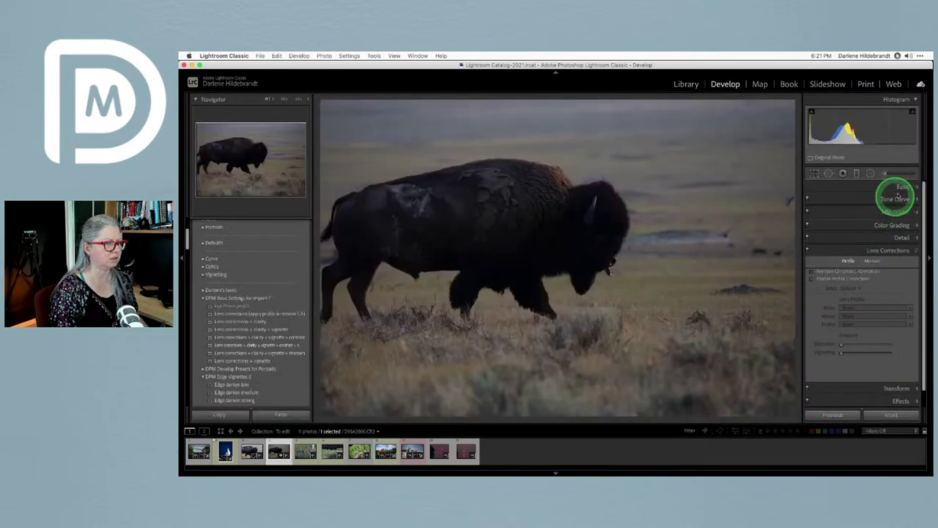
left_click(899, 188)
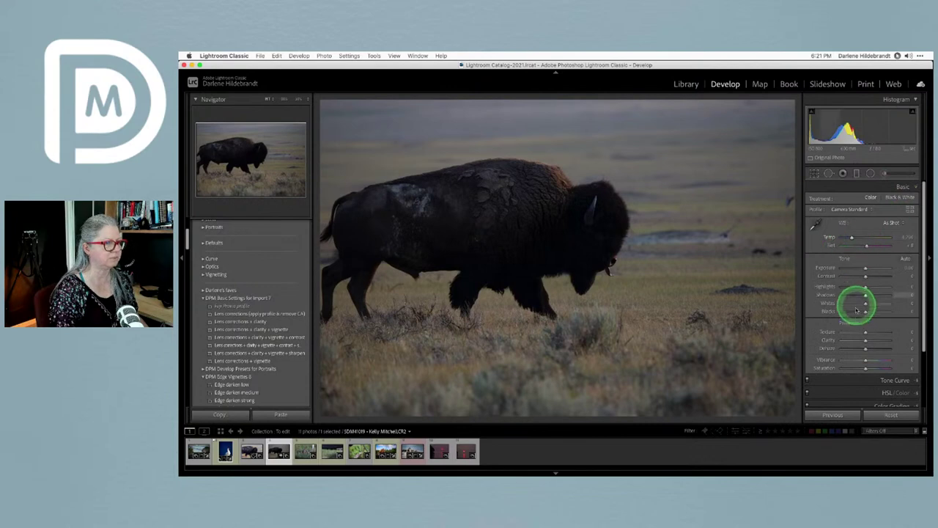
Raise the bison photo's exposure and whites, then apply the "Lens corrections + clarity + vignette + contrast + sharpen" import preset.
left_click_drag(864, 268, 870, 269)
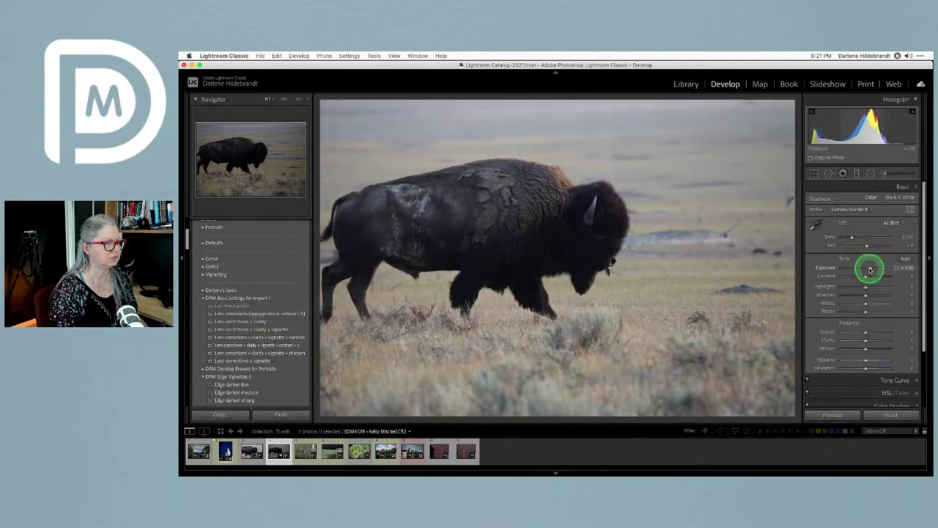
left_click_drag(864, 302, 873, 300)
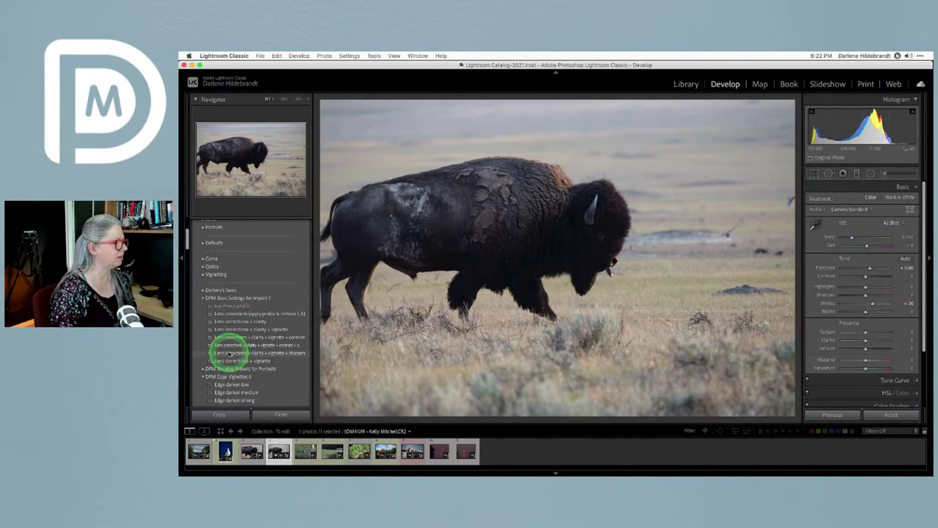
left_click(230, 346)
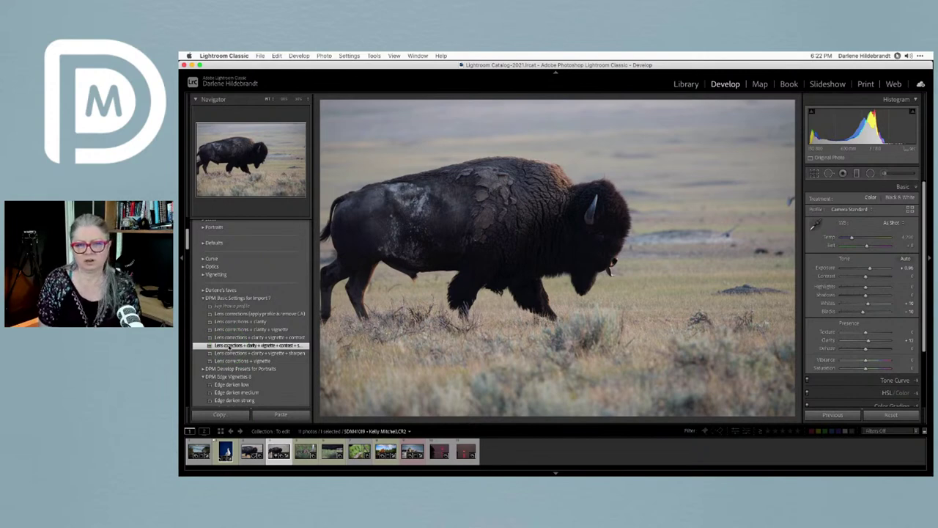
scroll(229, 345, "up", 1)
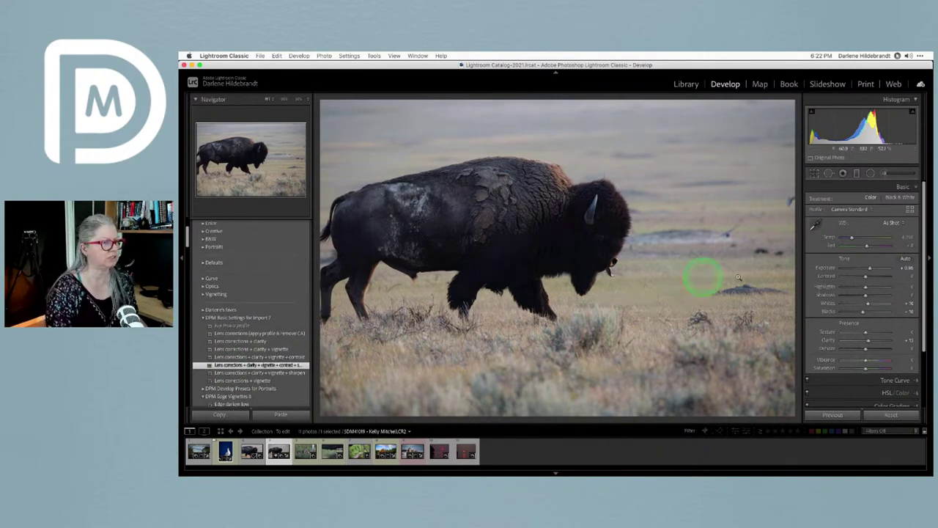
Check the bison photo's lens corrections, looking through the Sigma lens models and the manual correction settings.
scroll(830, 275, "down", 3)
left_click(888, 342)
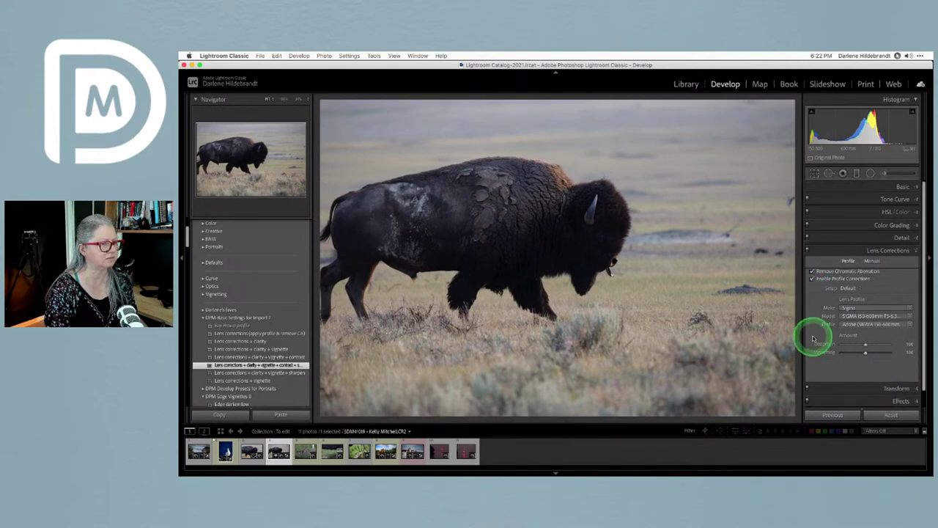
left_click(872, 323)
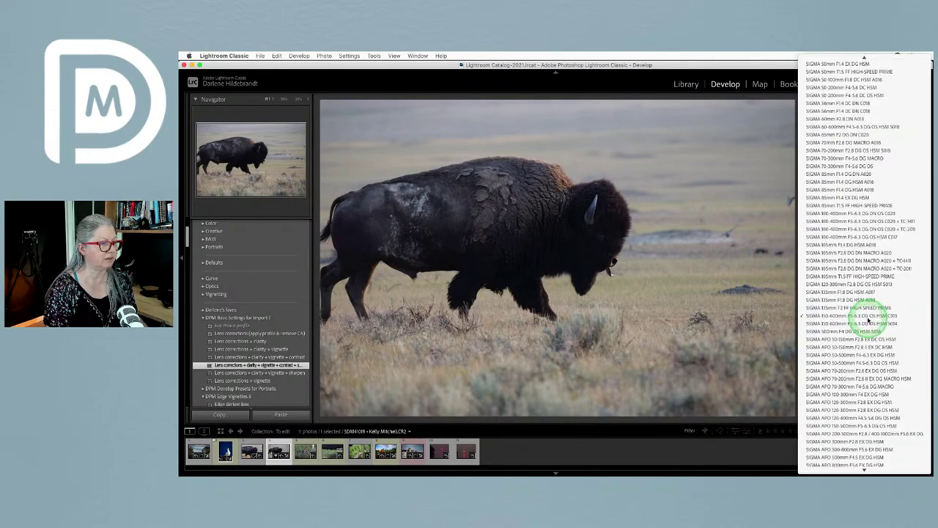
left_click(870, 262)
left_click(847, 264)
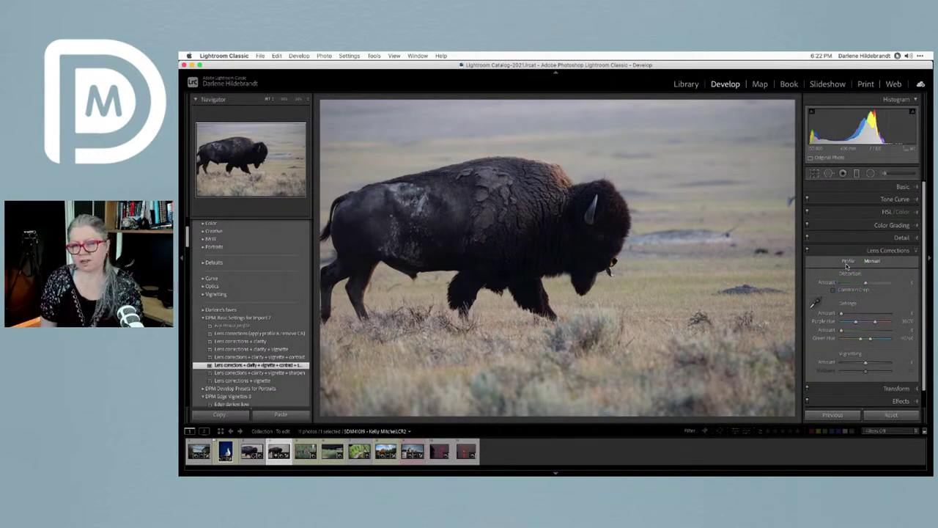
left_click_drag(849, 264, 541, 286)
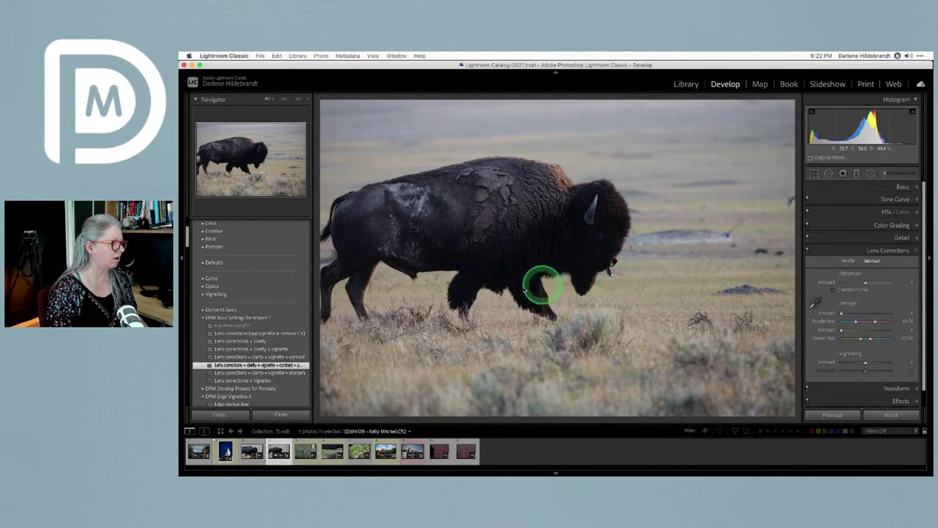
Open the photo import window from the Library and show all photos in the 2021-08-04 folder.
key("g")
left_click(217, 414)
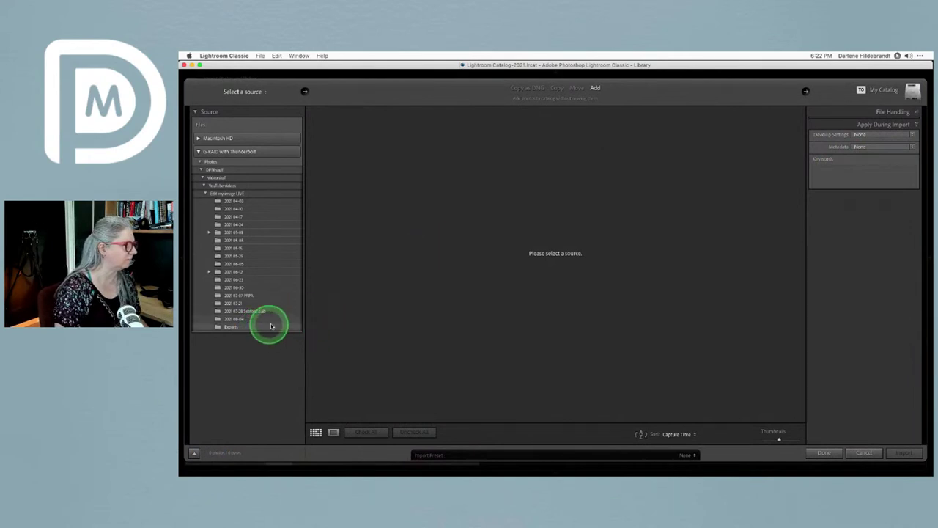
left_click(265, 320)
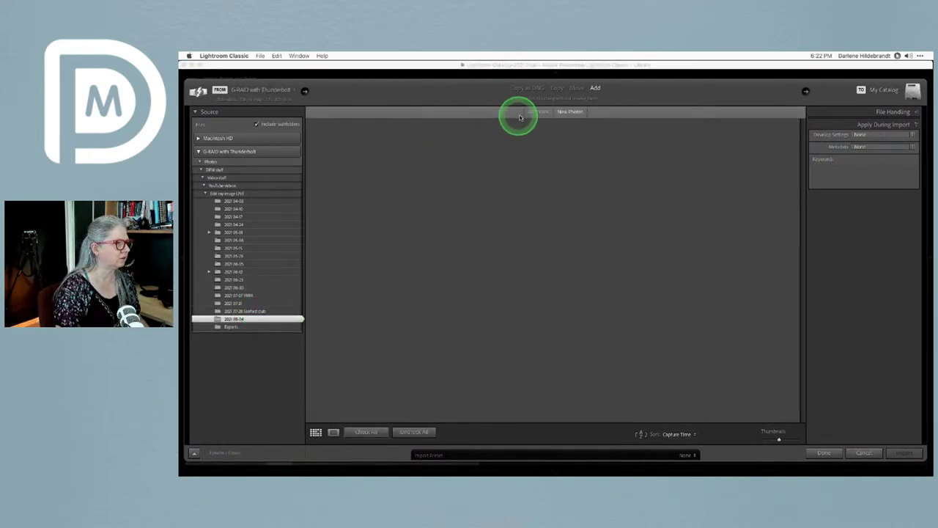
left_click(541, 113)
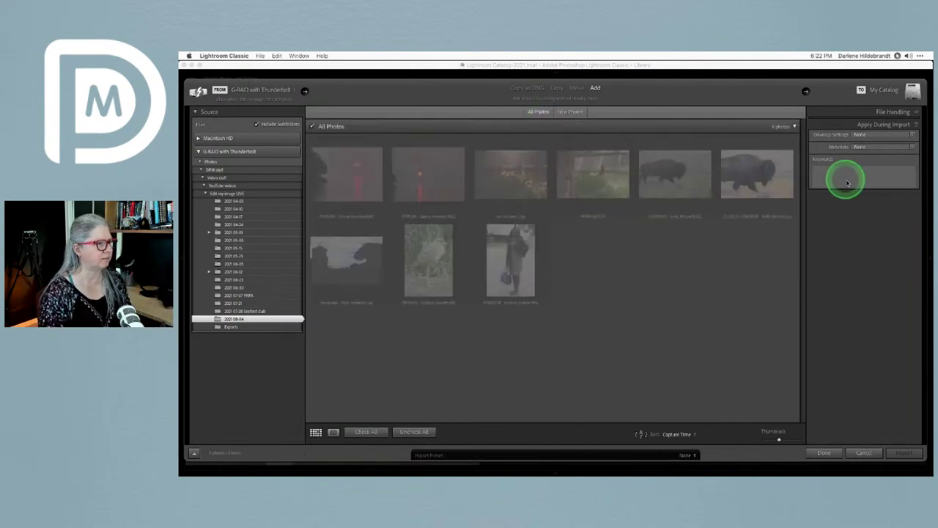
Look through the DPM Basic Settings for Import presets offered as develop settings during import, and cancel the import.
left_click(871, 136)
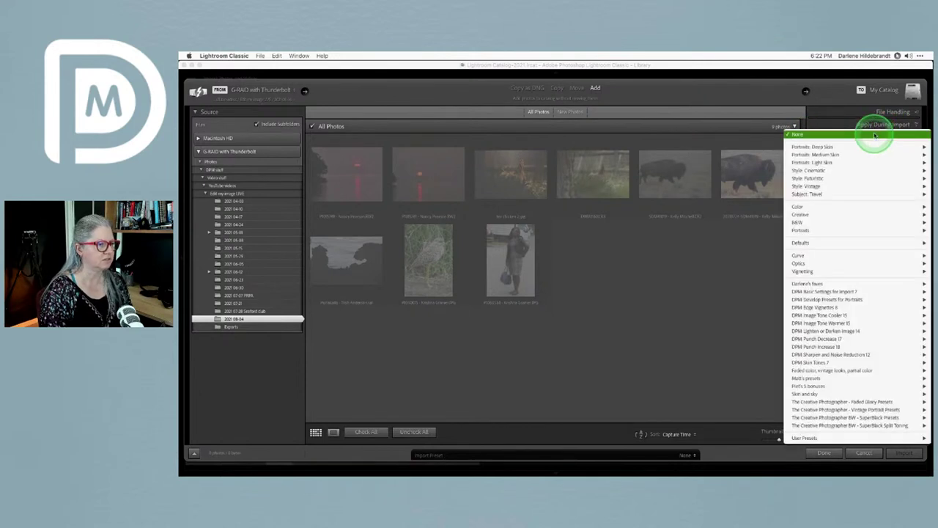
mouse_move(828, 292)
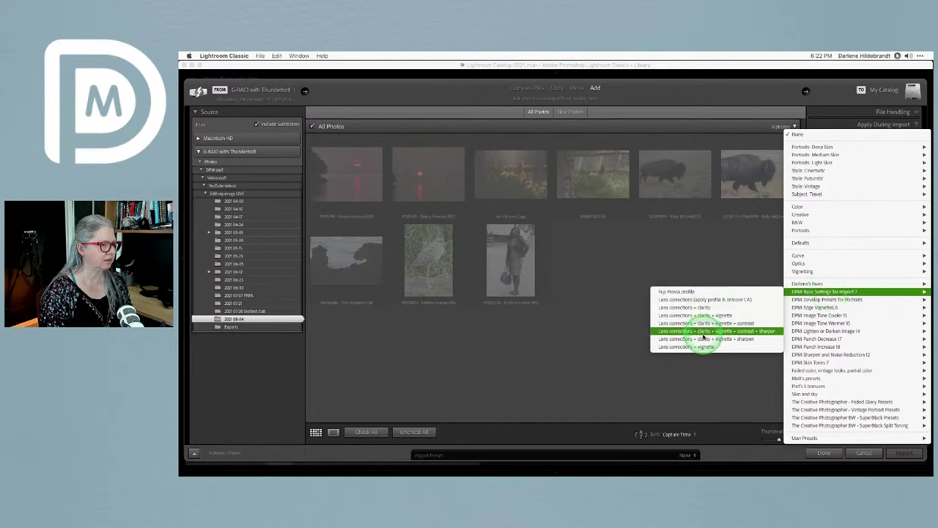
left_click(605, 323)
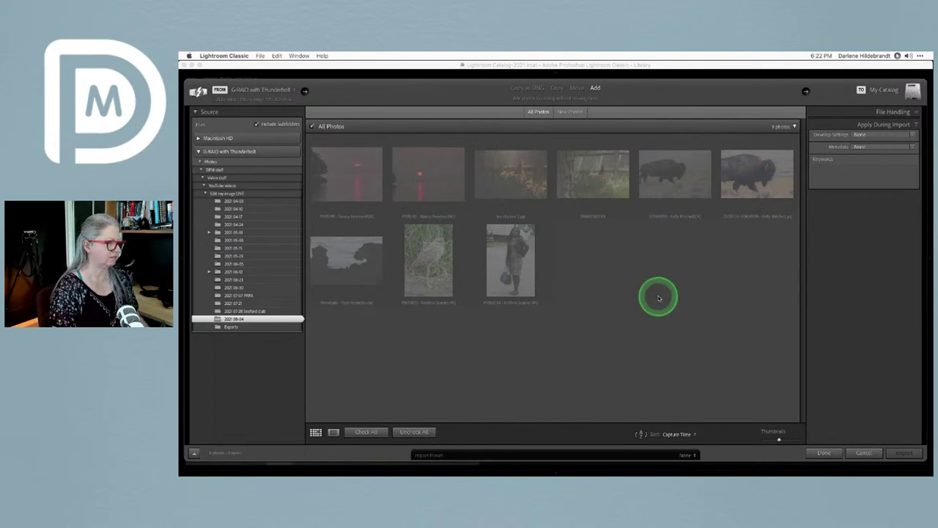
left_click(863, 451)
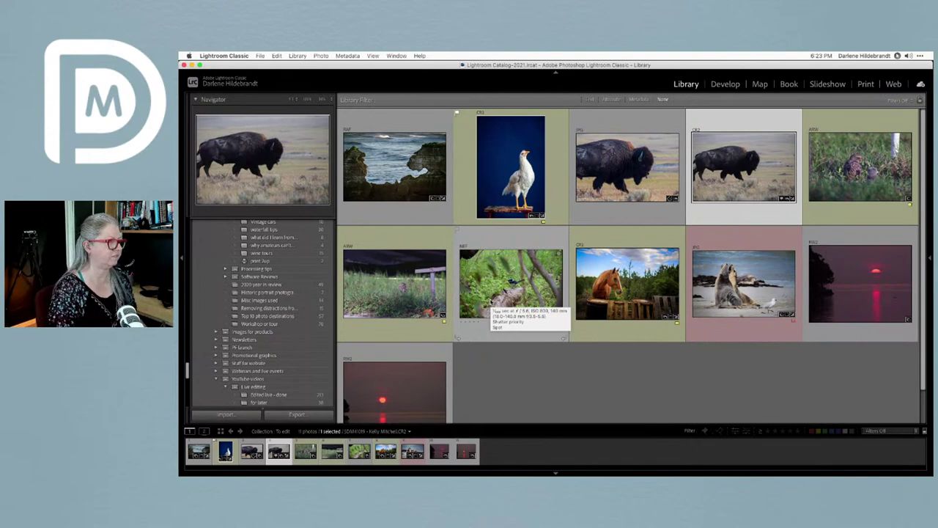
View the finished horse photo enlarged in the Library and return to the grid.
left_click(601, 297)
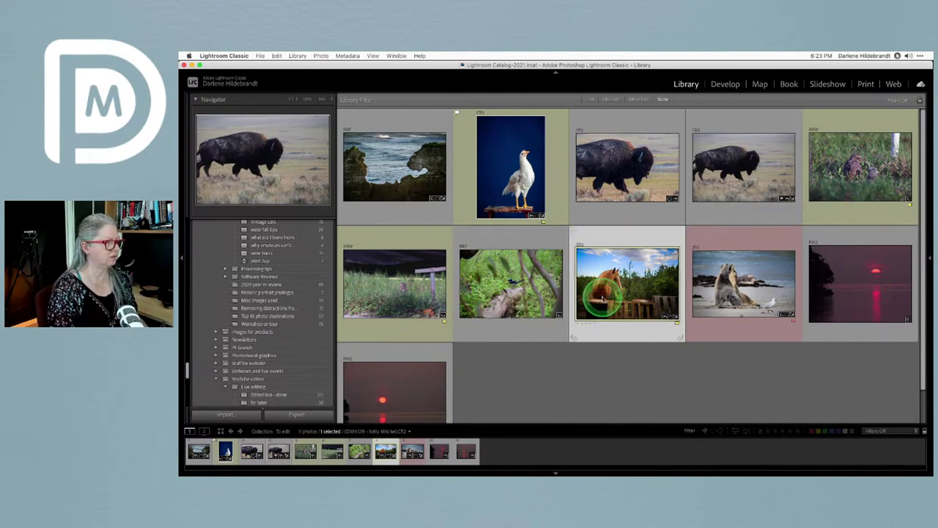
double_click(601, 297)
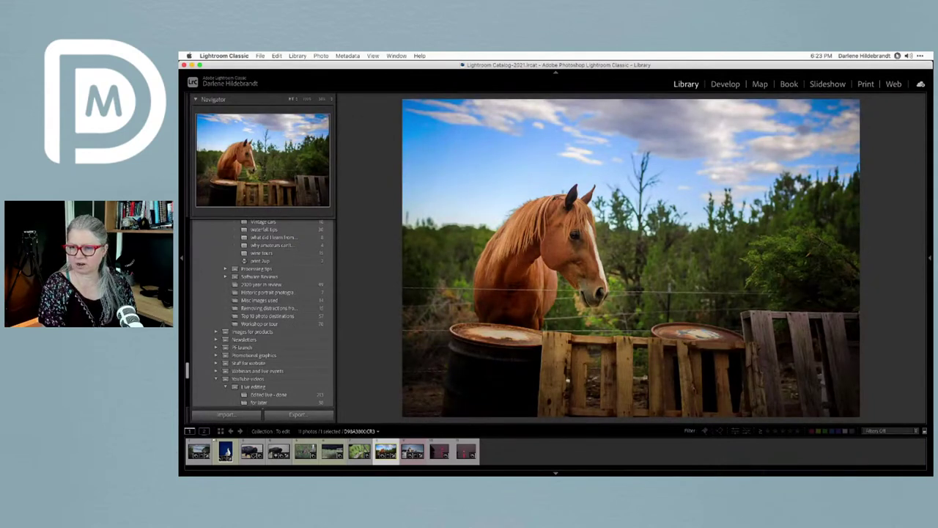
key("shift+f")
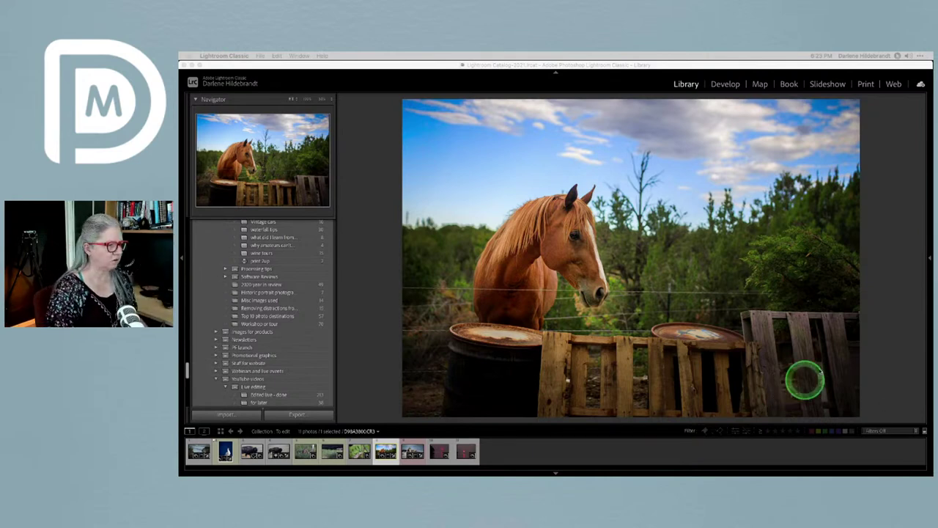
left_click(873, 225)
key("g")
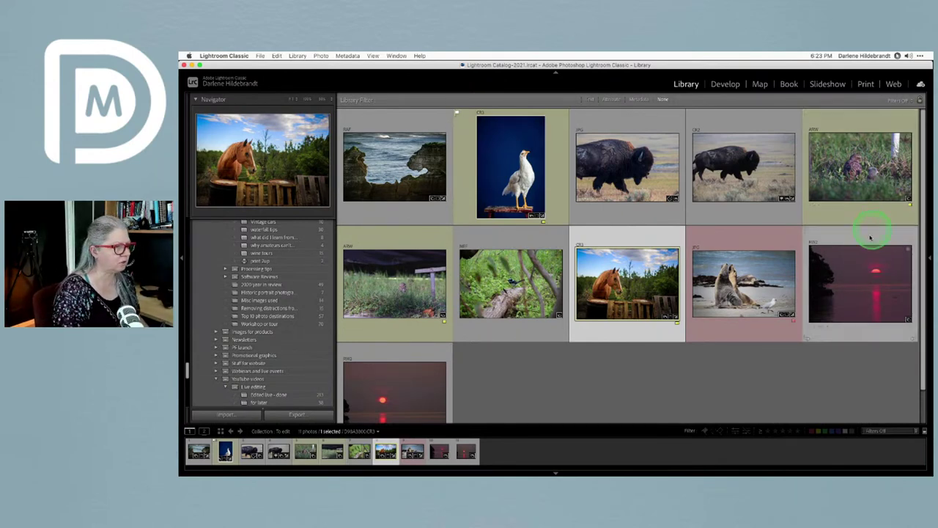
Open the dark RW2 sunset photo with the shoreline trees in the Develop module and show its Basic adjustments.
left_click(860, 273)
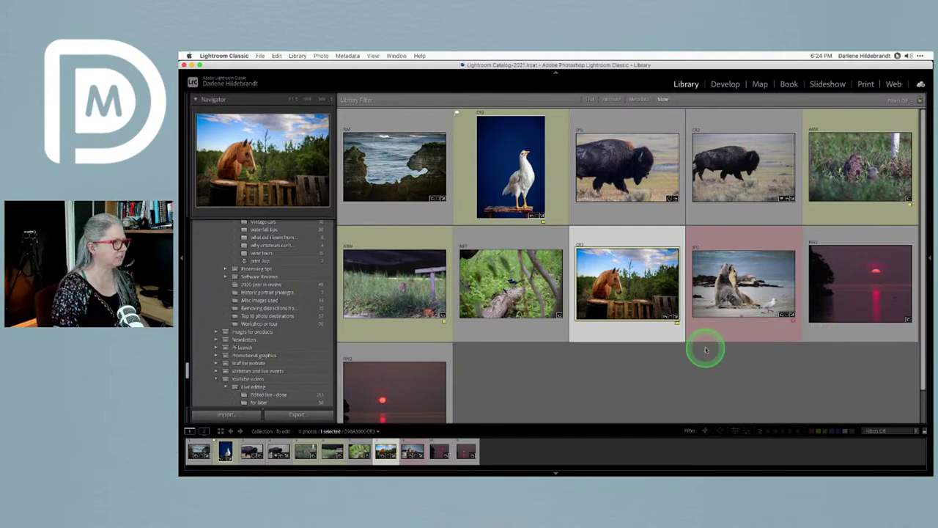
left_click(687, 379)
double_click(836, 295)
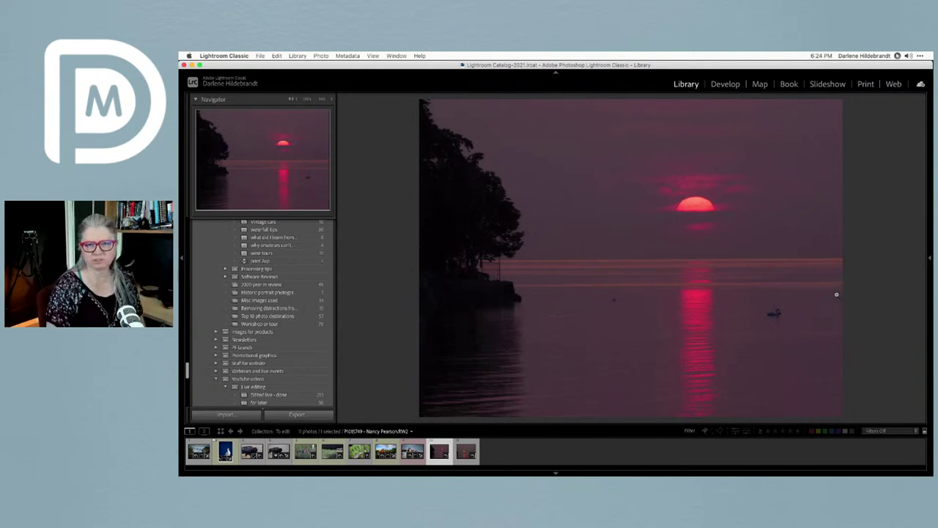
left_click(836, 295)
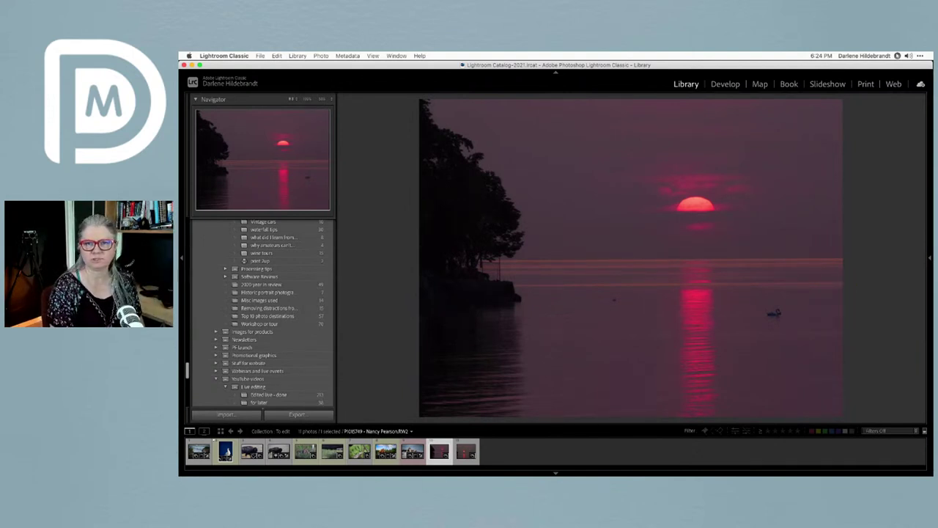
key("f")
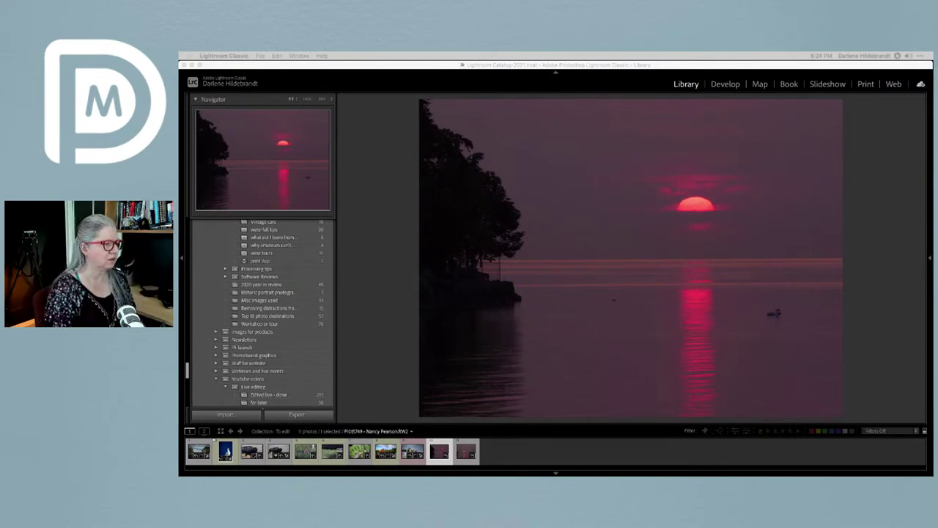
left_click(865, 198)
key("d")
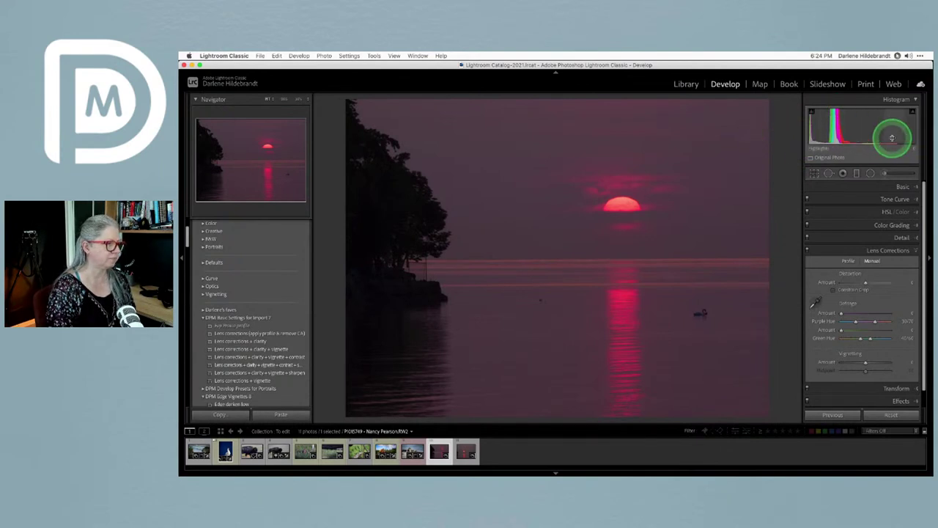
left_click(902, 187)
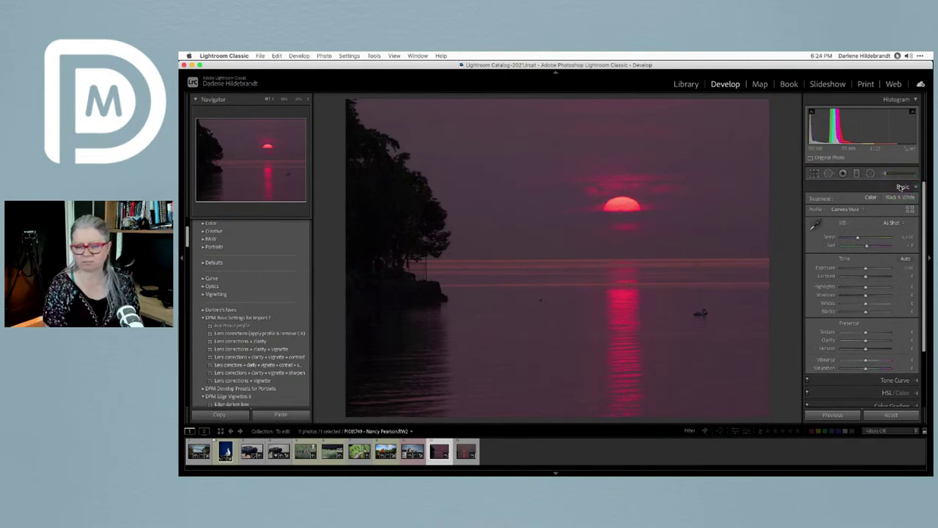
Set the sunset photo's Whites and Blacks automatically and check the whites for clipping.
left_click(831, 299)
left_click_drag(830, 299, 826, 305)
double_click(826, 304, "shift")
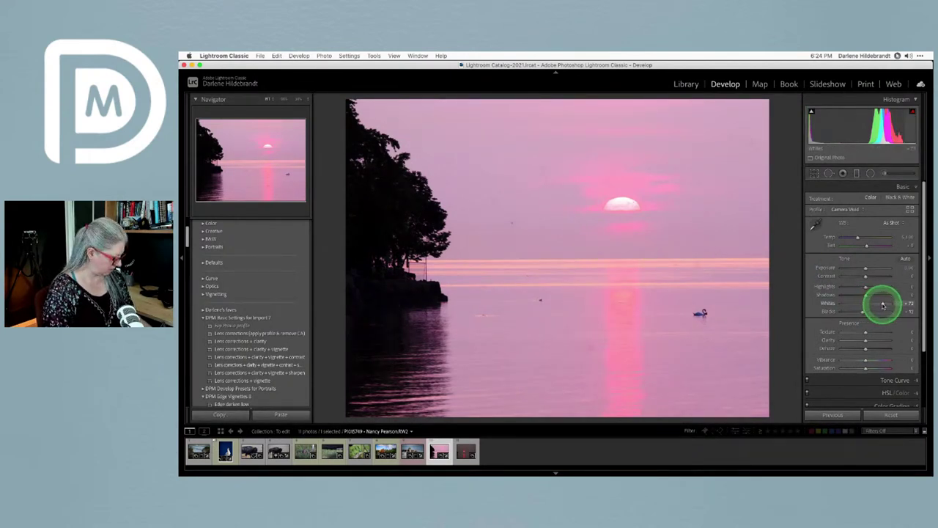
left_click(883, 305, "alt")
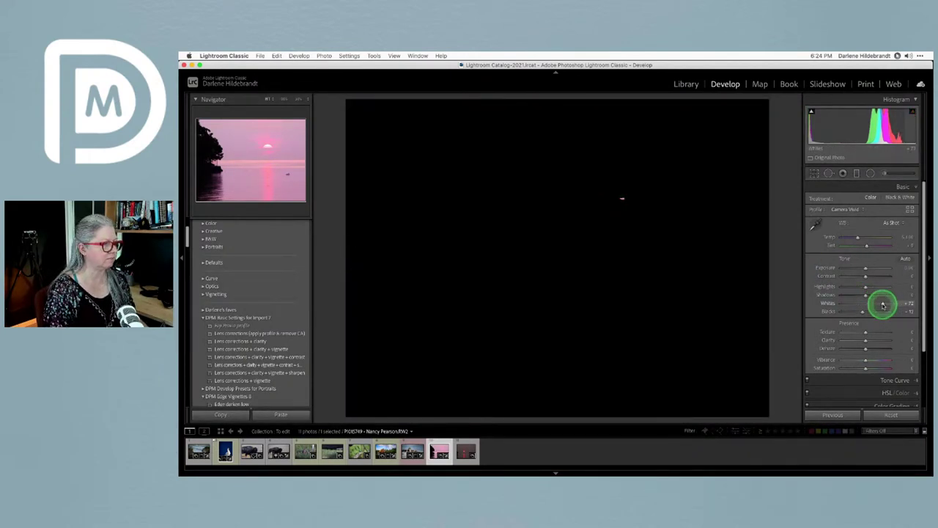
left_click(882, 305, "alt")
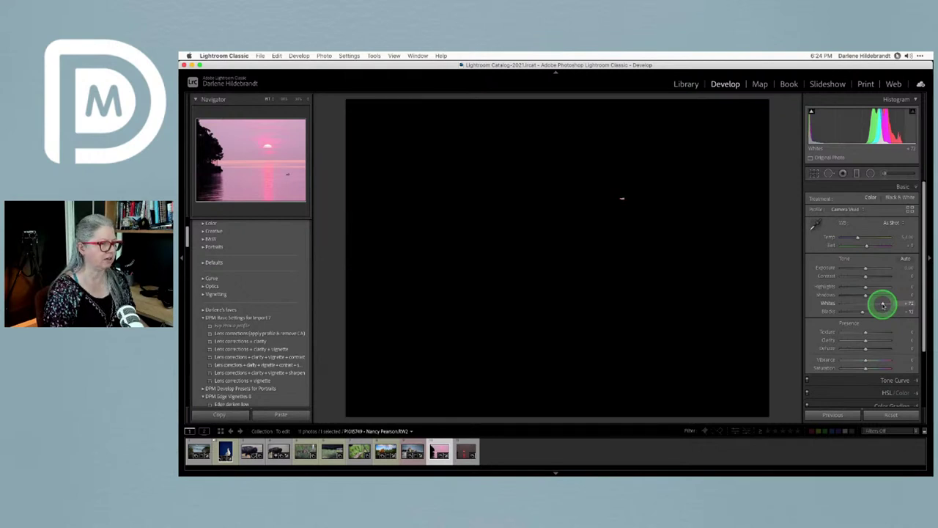
Lower the sunset's Whites to about +67 and its Highlights to about -24.
left_click_drag(883, 305, 883, 304)
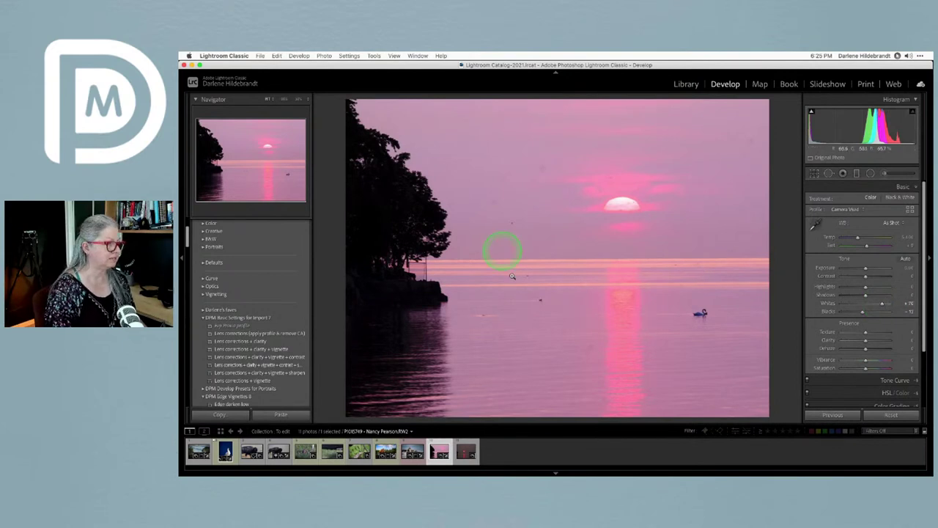
left_click(874, 317)
left_click_drag(882, 306, 858, 285)
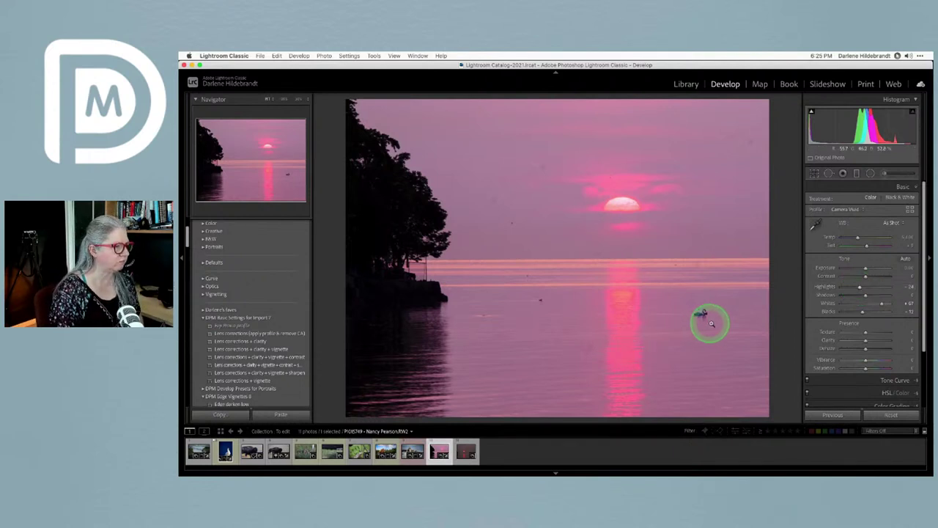
Compare the Camera Matching profiles Vivid, Scenery, Natural, Portrait and Standard on the sunset photo, and apply Camera Scenery.
left_click(910, 212)
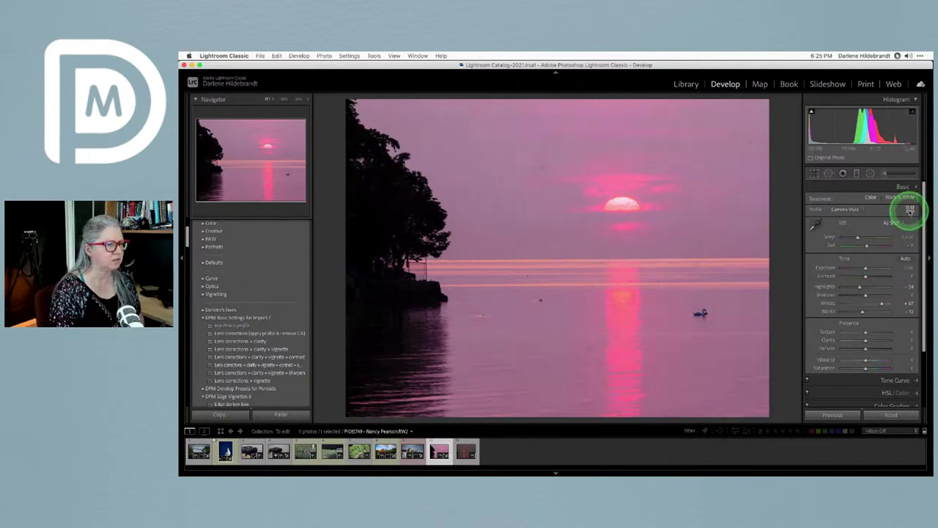
left_click(836, 370)
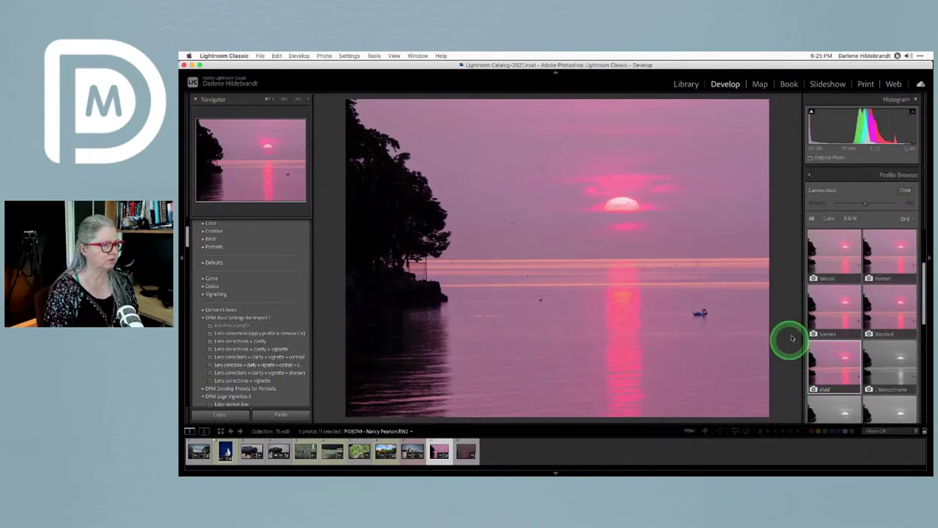
left_click(832, 312)
left_click(830, 251)
left_click(887, 253)
left_click(892, 309)
left_click(888, 255)
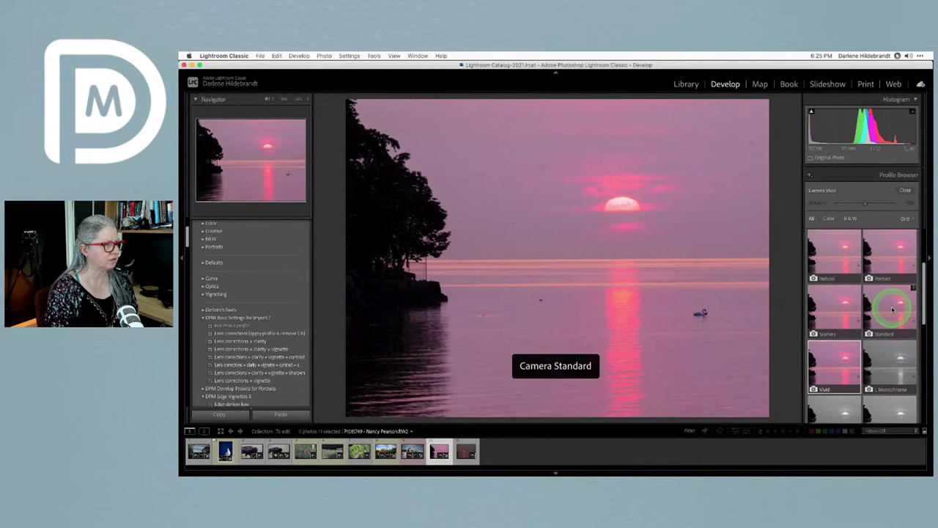
left_click(833, 305)
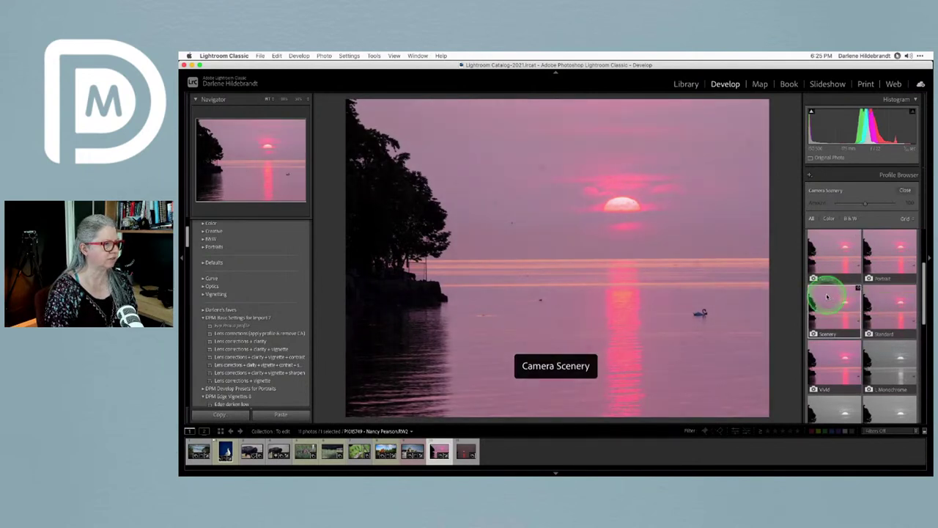
left_click(904, 192)
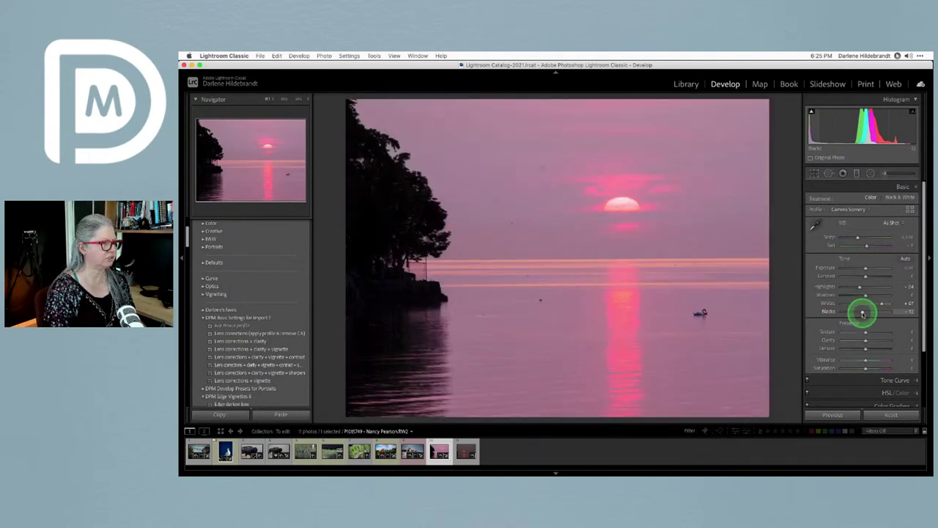
Set the sunset's Whites to about +59 and its Blacks to about -23.
double_click(882, 304)
left_click_drag(884, 305, 862, 313)
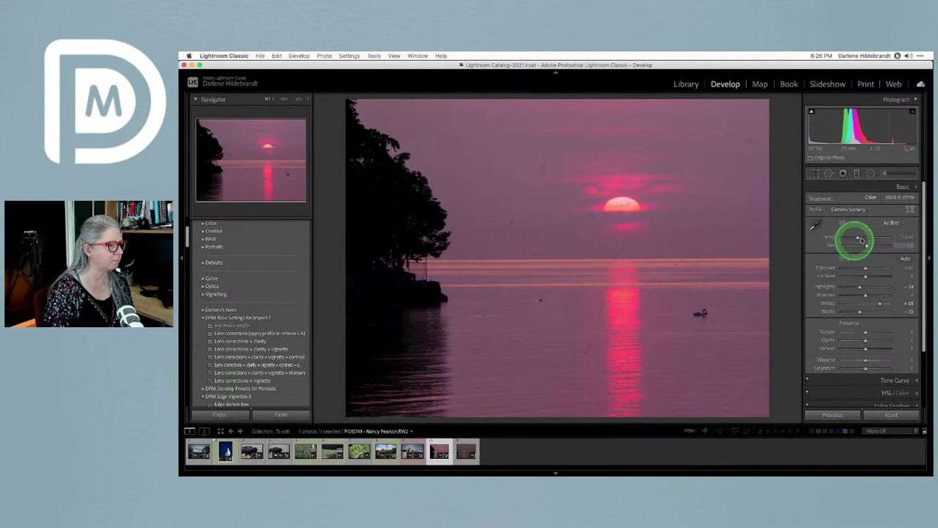
Warm the sunset's white balance by raising Temp, and reduce the magenta cast by lowering Tint.
left_click_drag(895, 233, 898, 235)
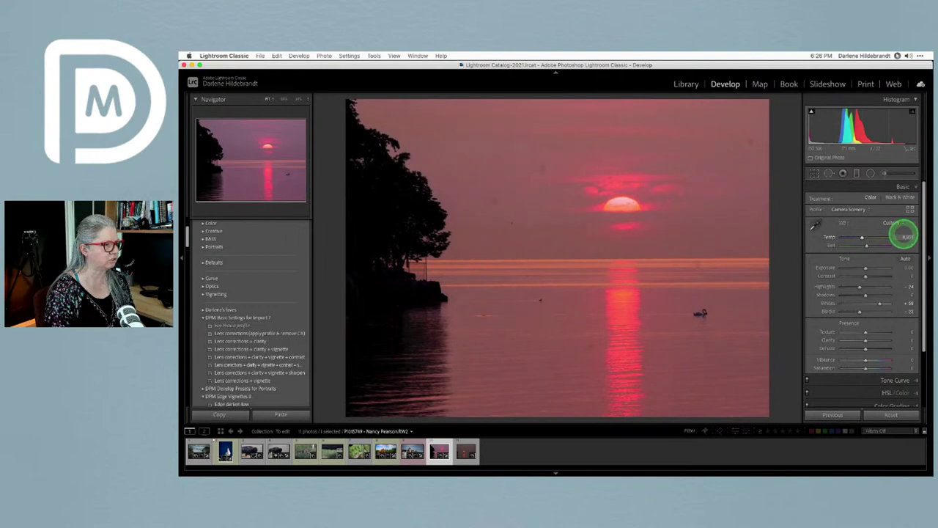
left_click(902, 244)
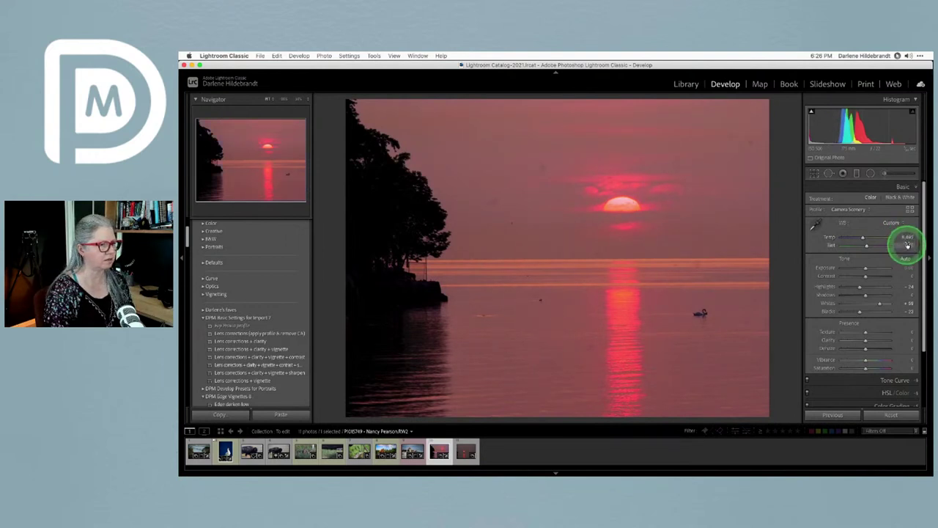
key("Down")
key("Down")
key("Down")
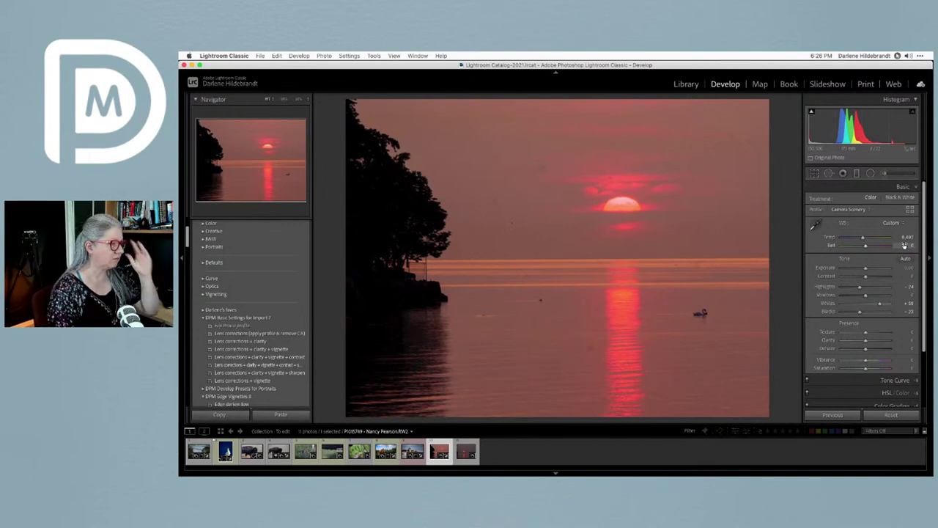
Lower the sunset's Highlights to about -74, and inspect the enlarged sky for dust spots with the shooting info shown.
left_click(493, 178)
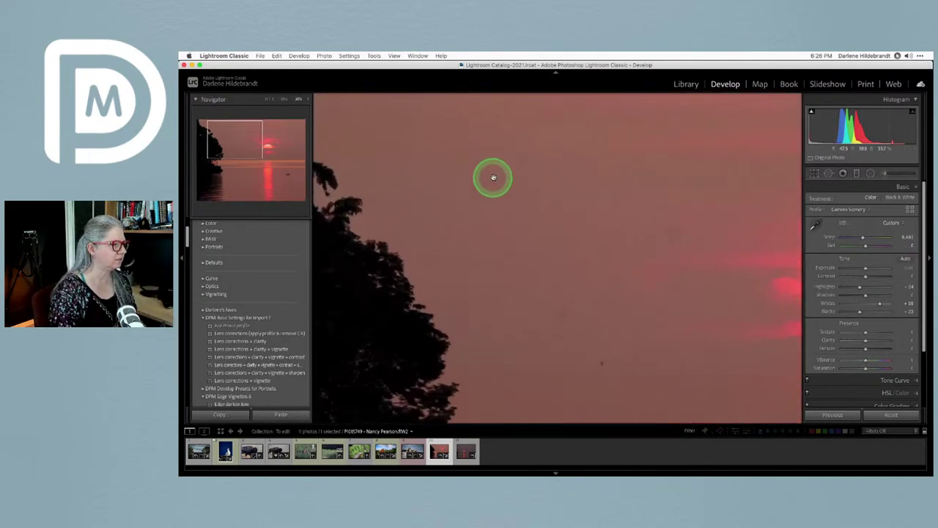
mouse_move(850, 288)
left_mouse_down()
mouse_move(831, 286)
mouse_move(846, 286)
left_mouse_up()
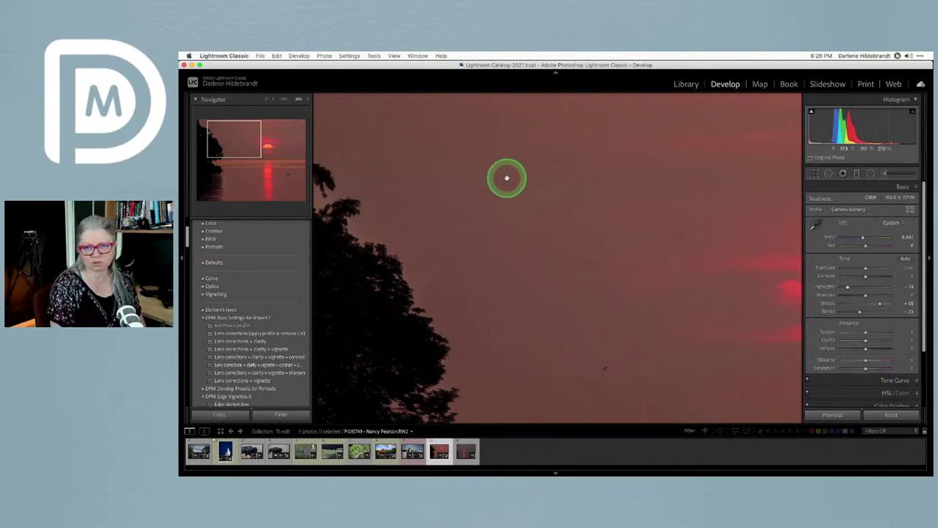
key("i")
key("i")
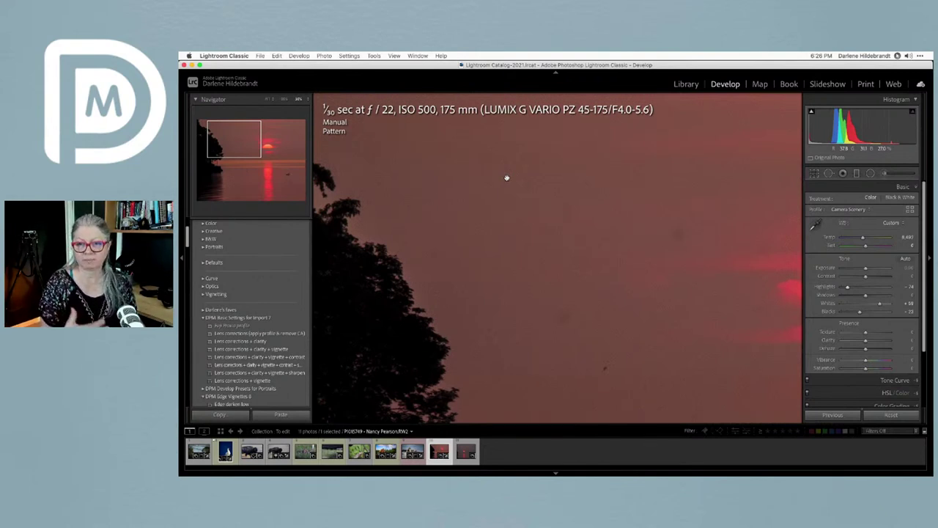
left_click_drag(507, 177, 651, 294)
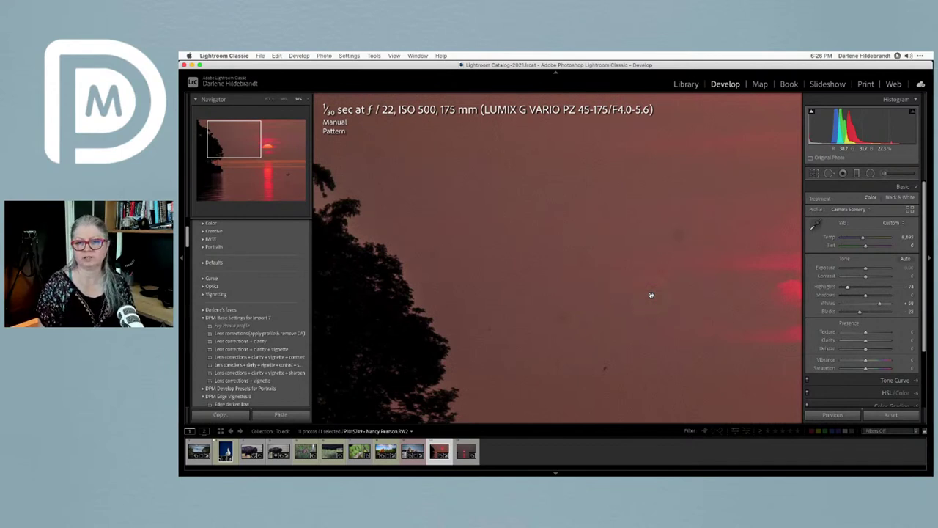
left_click_drag(650, 295, 413, 210)
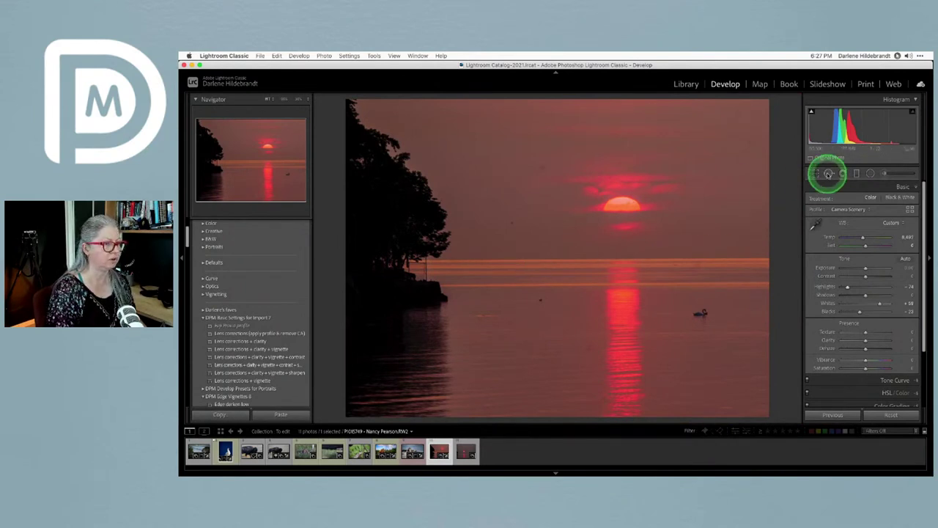
Activate Spot Removal in Heal mode at 100 opacity, and turn on Visualize Spots with a higher threshold.
left_click(828, 173)
left_click_drag(864, 214, 909, 214)
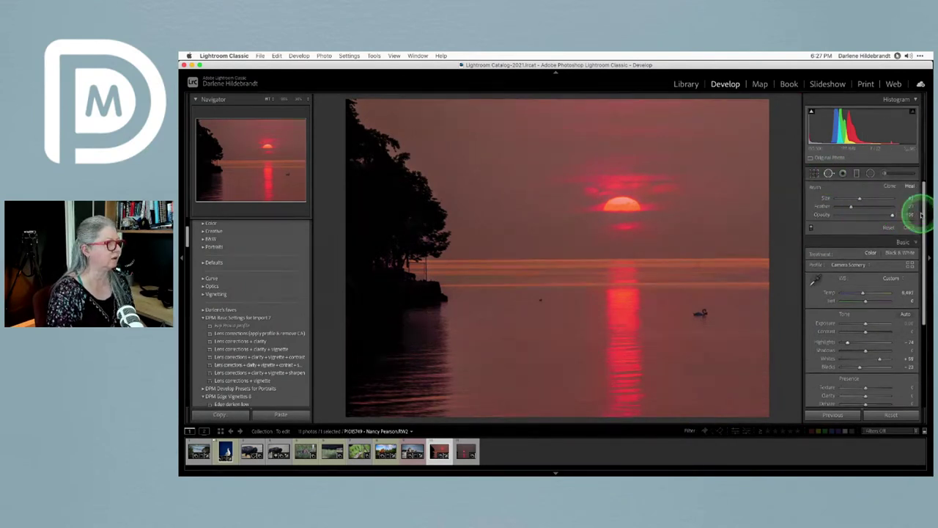
key("t")
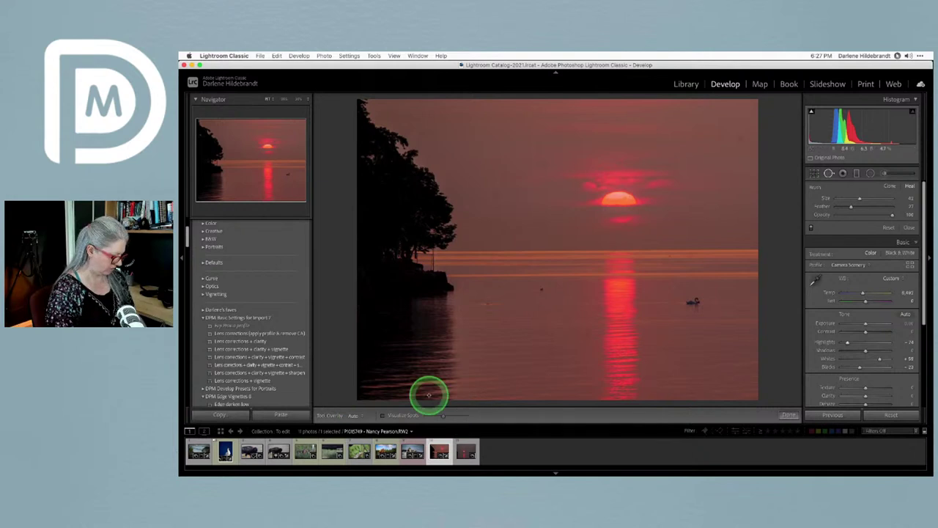
key("t")
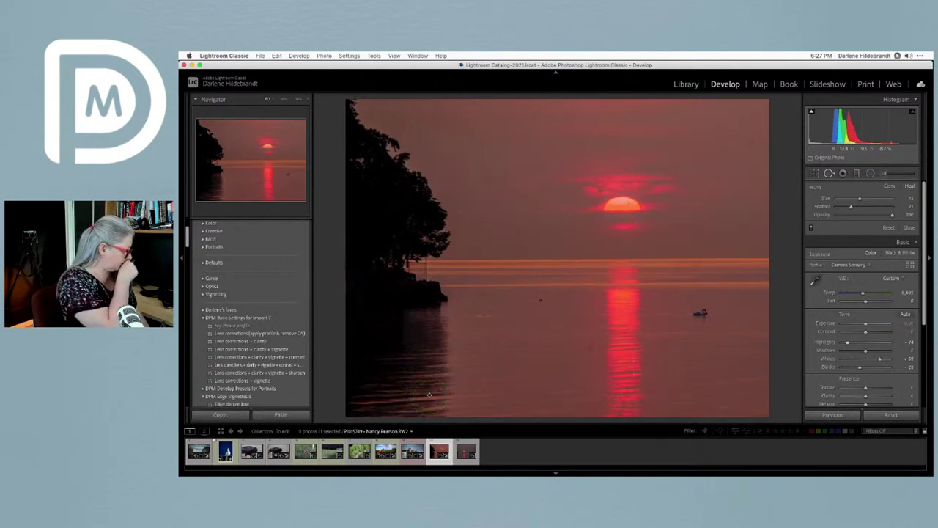
key("t")
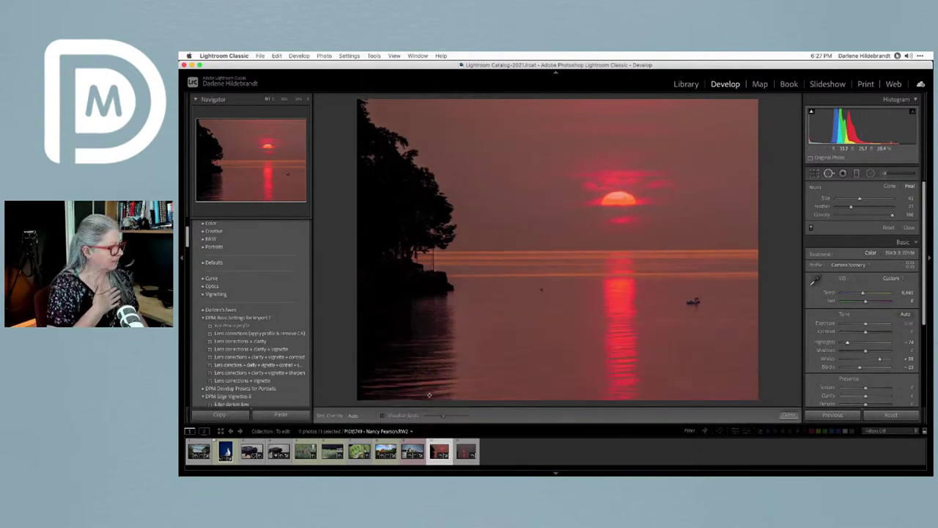
left_click(396, 417)
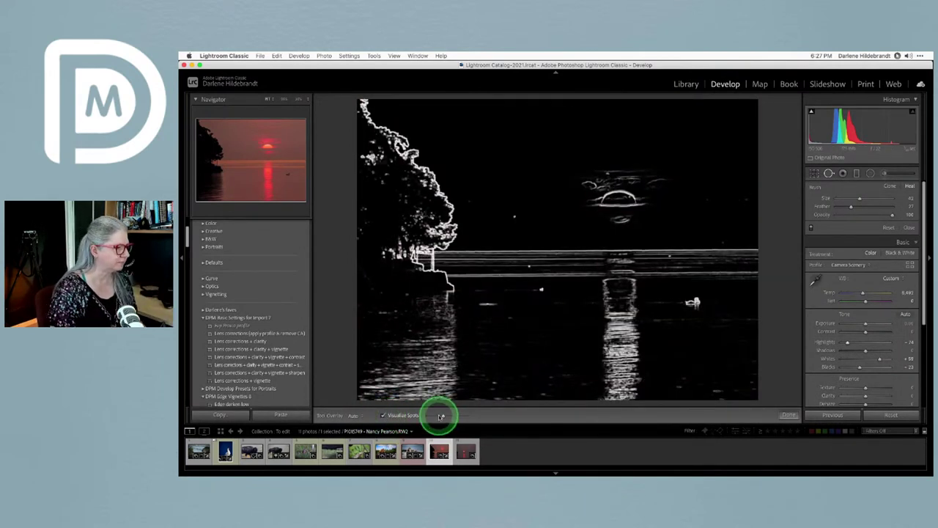
left_click_drag(444, 415, 455, 415)
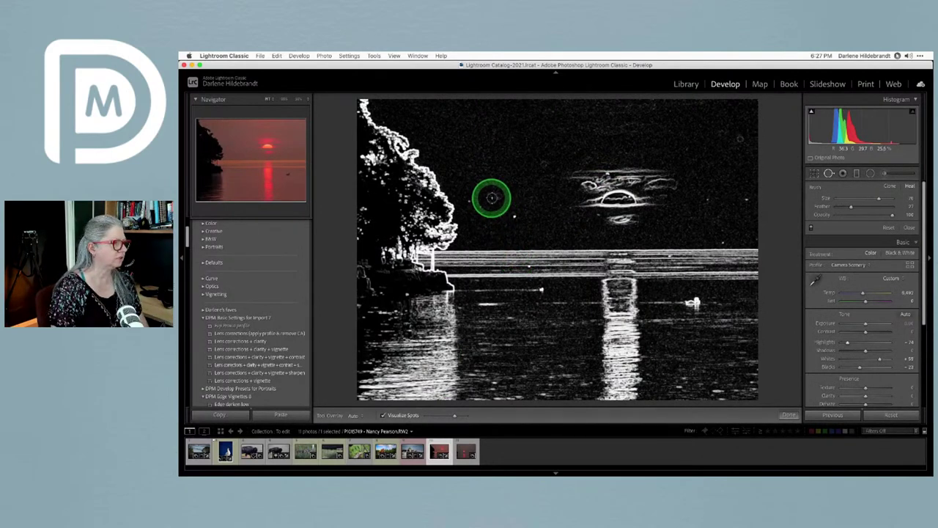
Heal four dust spots in the sky with a larger brush, two on each side of the sun, and check them without Visualize Spots.
left_click(495, 196)
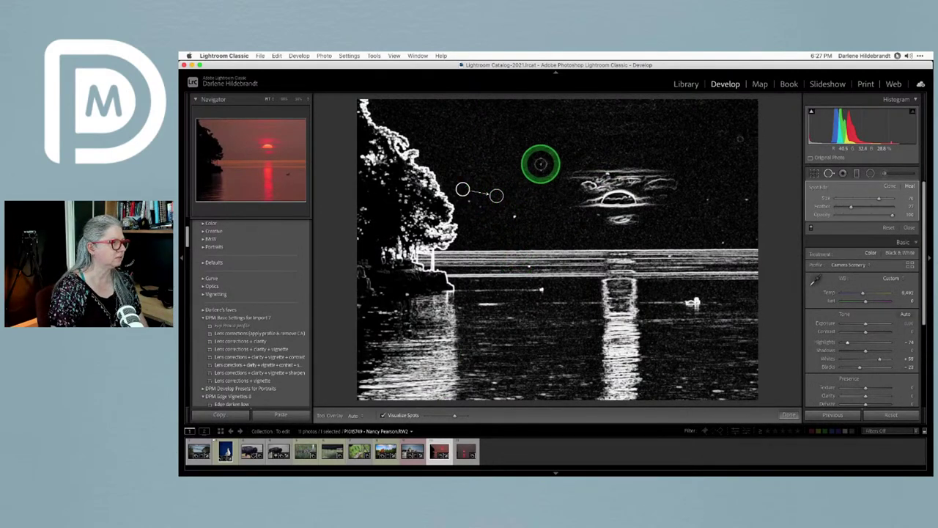
left_click(542, 162)
left_click(721, 133)
left_click(740, 138)
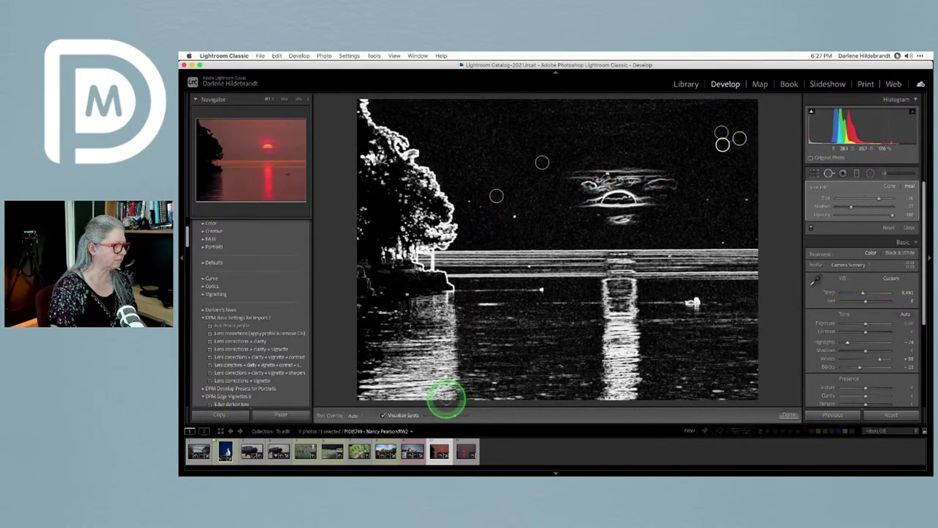
left_click(382, 415)
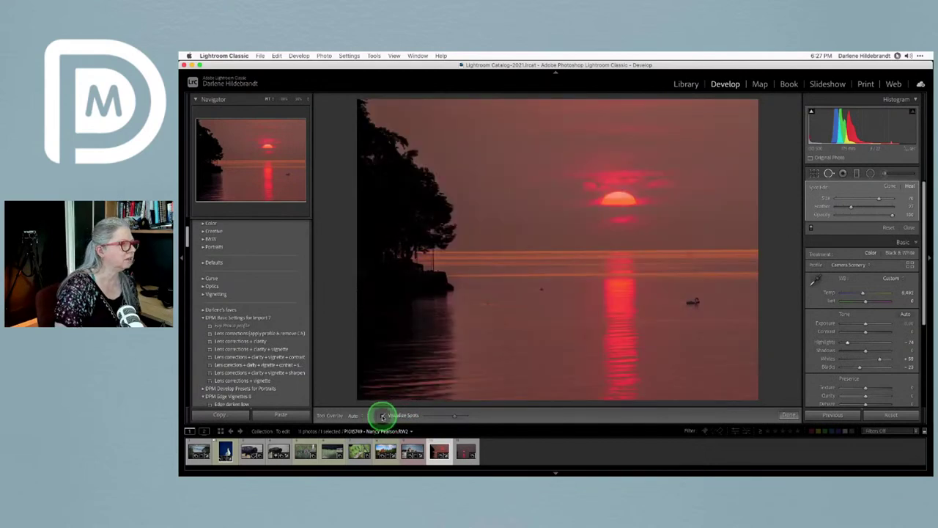
Heal more dust spots in the sky near the trees and at the sun's height on the far side, using Visualize Spots.
left_click(383, 416)
left_click(513, 215)
left_click(475, 202)
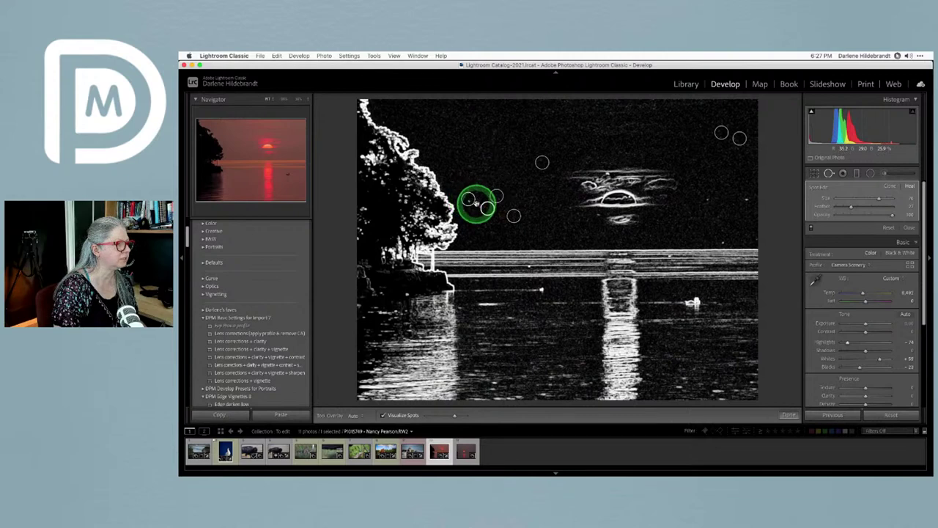
left_click(478, 179)
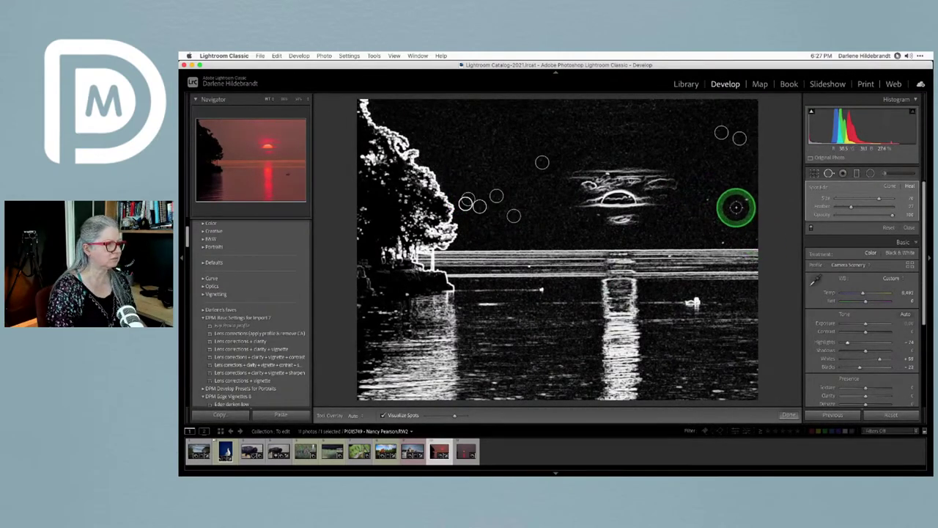
left_click(705, 198)
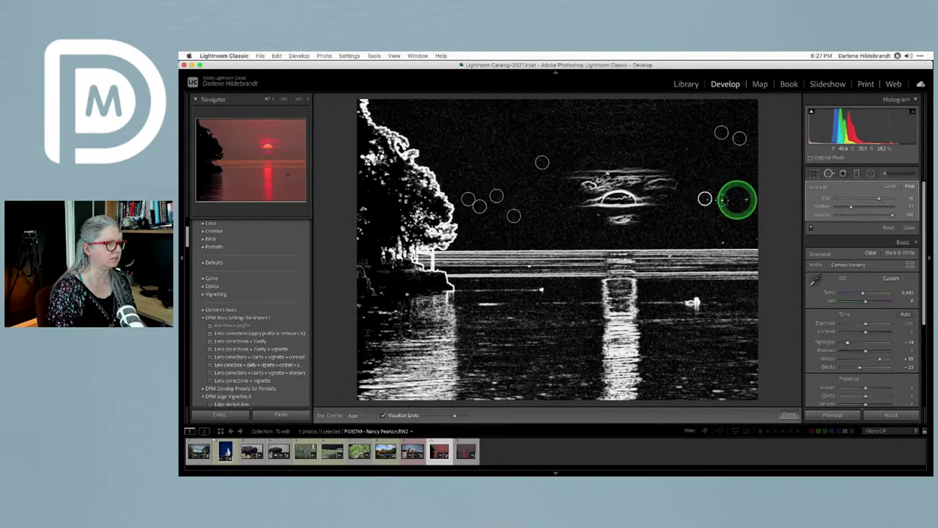
left_click(733, 194)
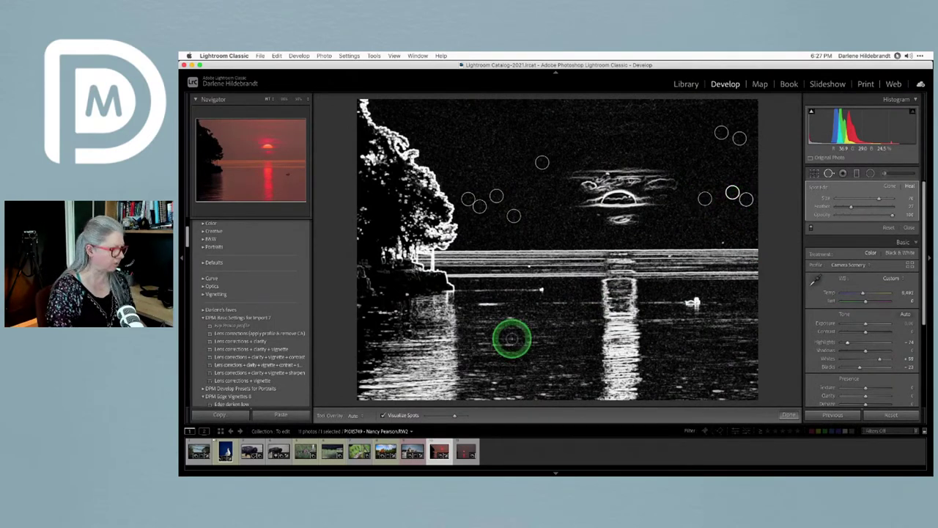
left_click(381, 416)
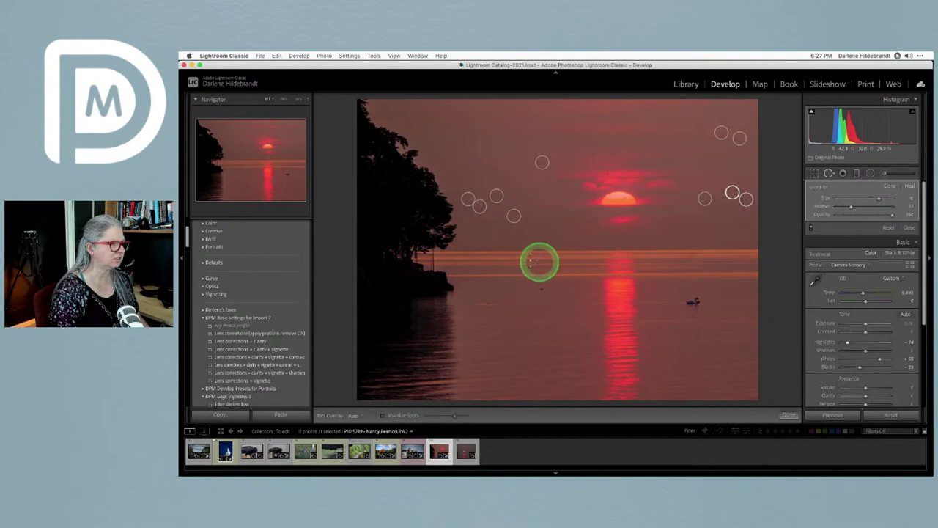
Heal the spot just above the horizon and the two spots along the horizon band, then close Spot Removal and hide the toolbar.
left_click(382, 415)
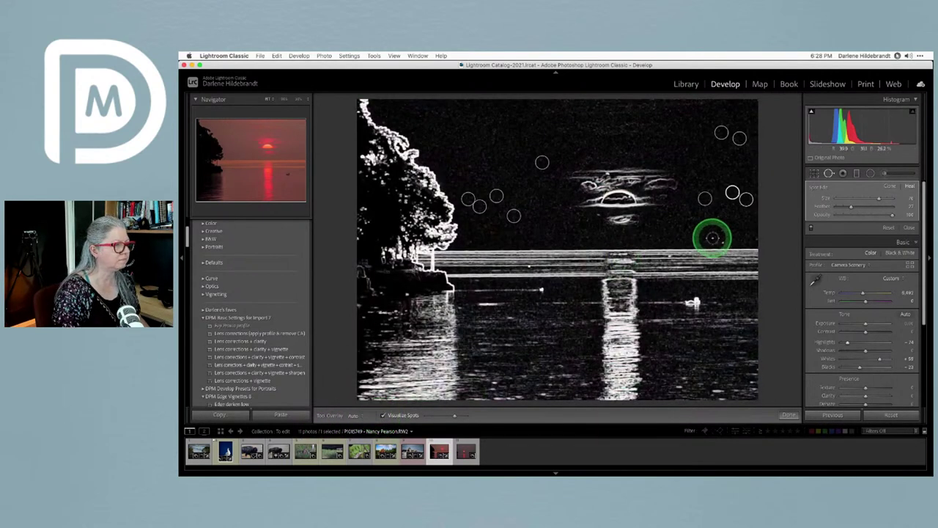
left_click(723, 241)
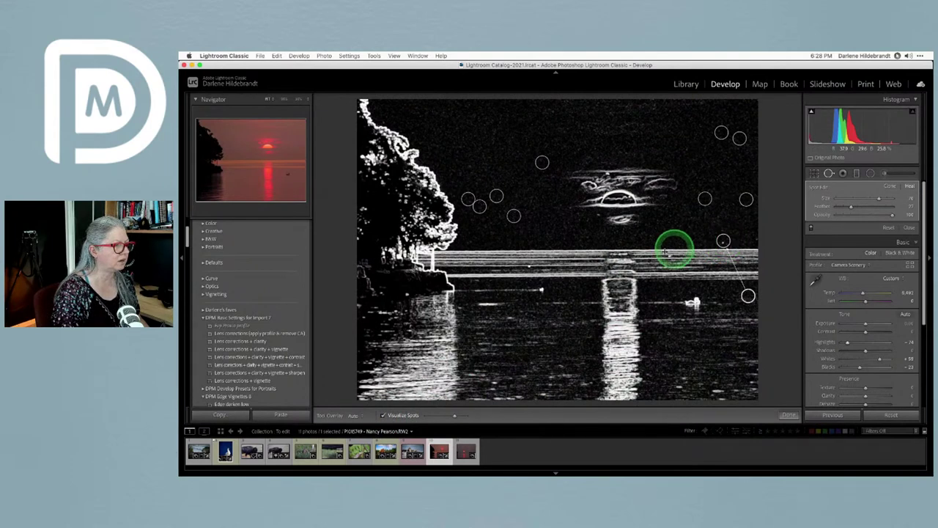
left_click(529, 266)
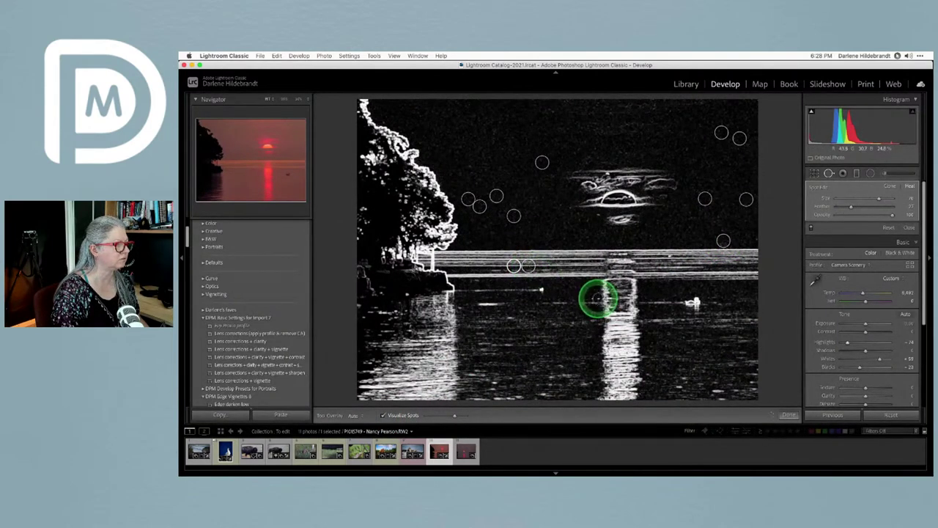
left_click(670, 255)
key("q")
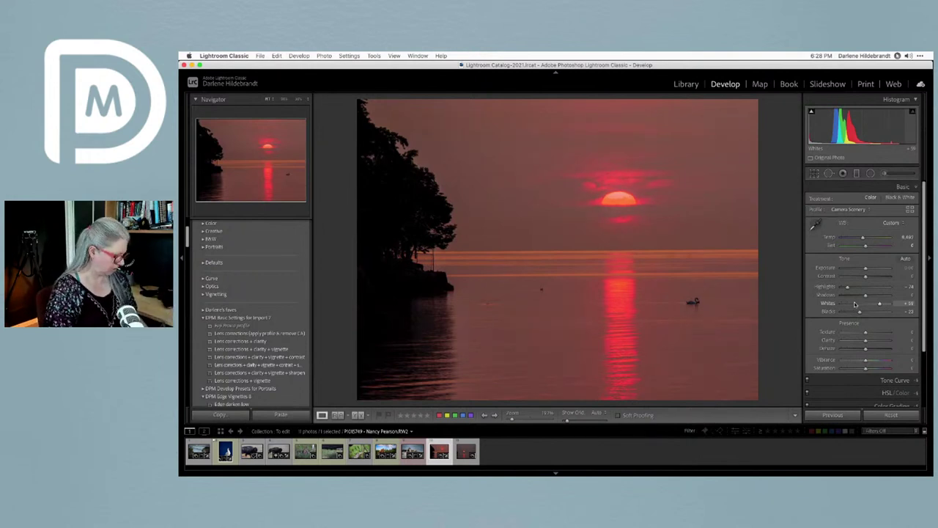
key("t")
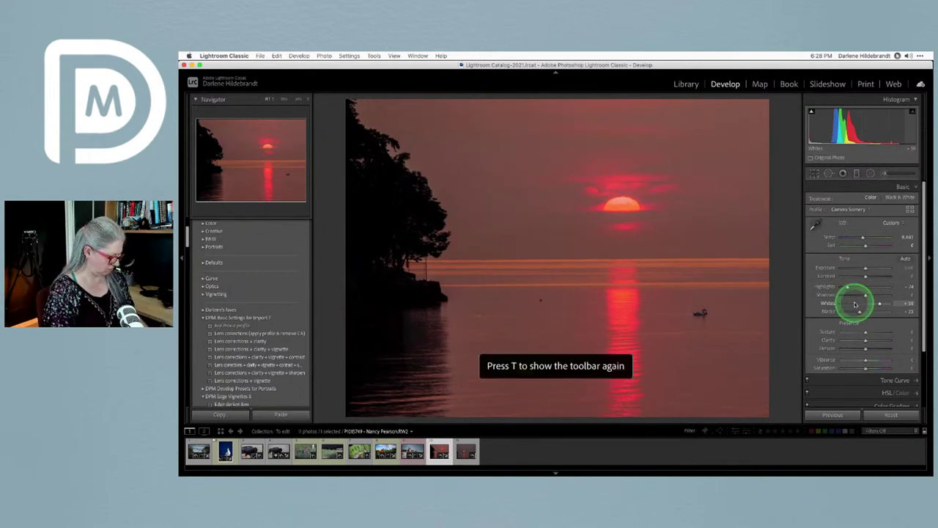
Copy only the sunset's Spot Removal settings and look at the next sunset photo.
key("super+shift+c")
left_click(469, 234)
left_click(639, 102)
left_click(683, 235)
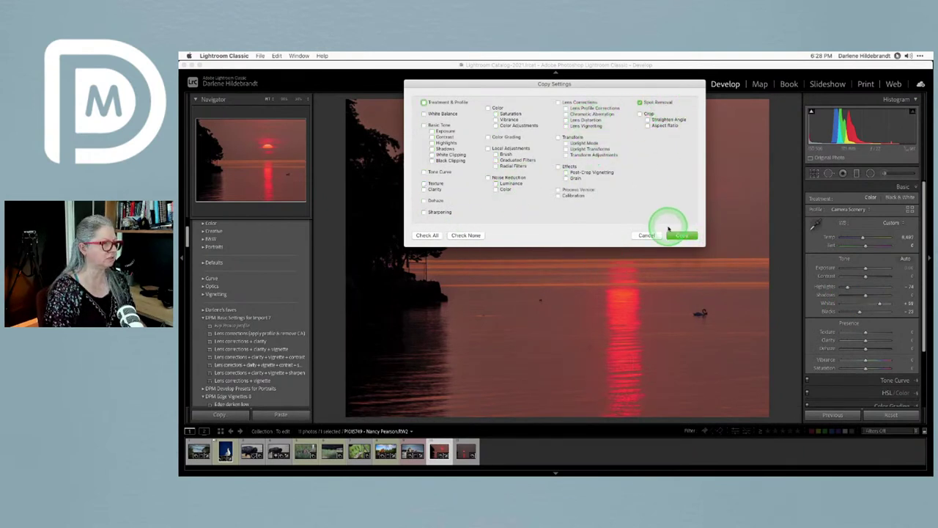
left_click(675, 236)
key("Right")
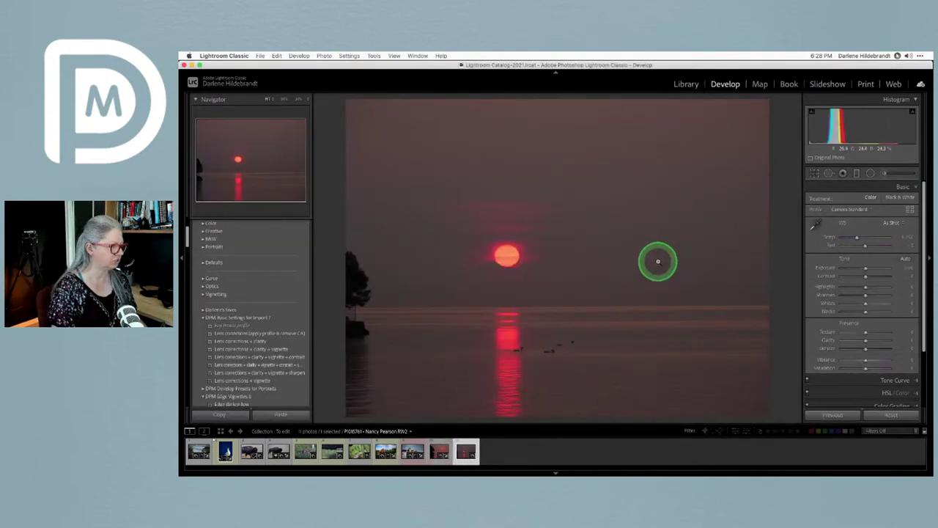
key("Left")
Copy all Develop settings from the edited sunset and paste them onto the next sunset photo with the full sun.
key("shift+super+c")
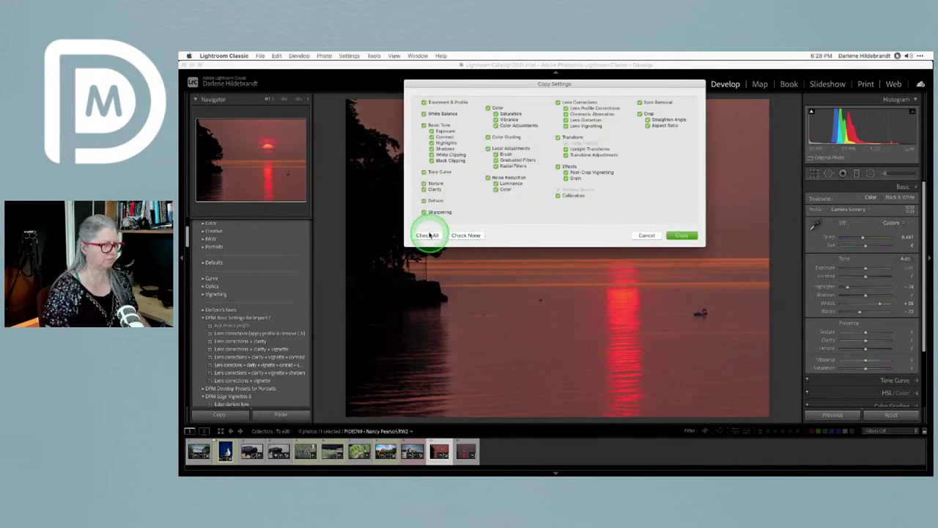
key("Return")
key("Right")
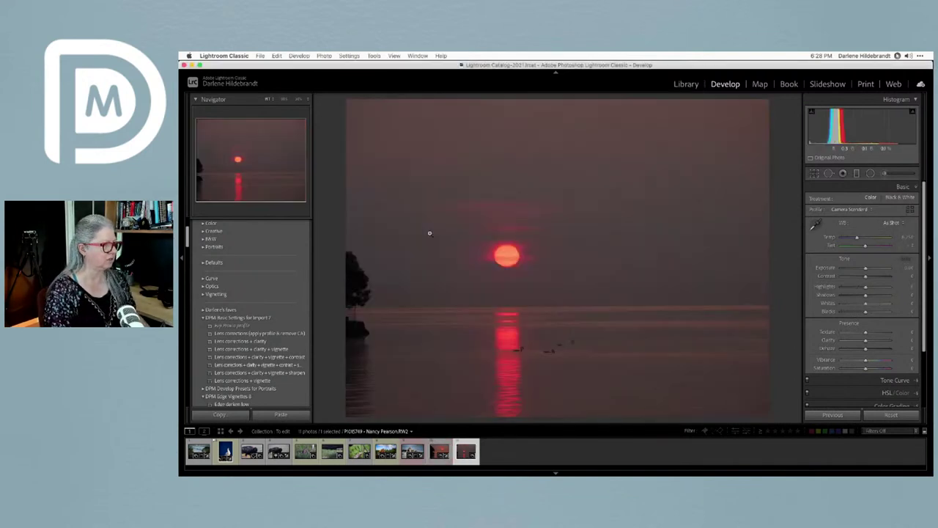
left_click(430, 234)
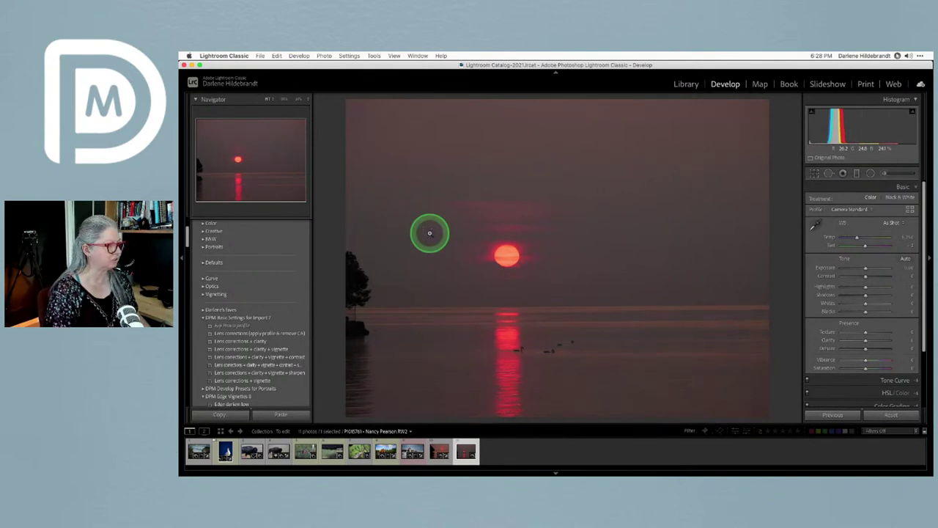
key("super+v")
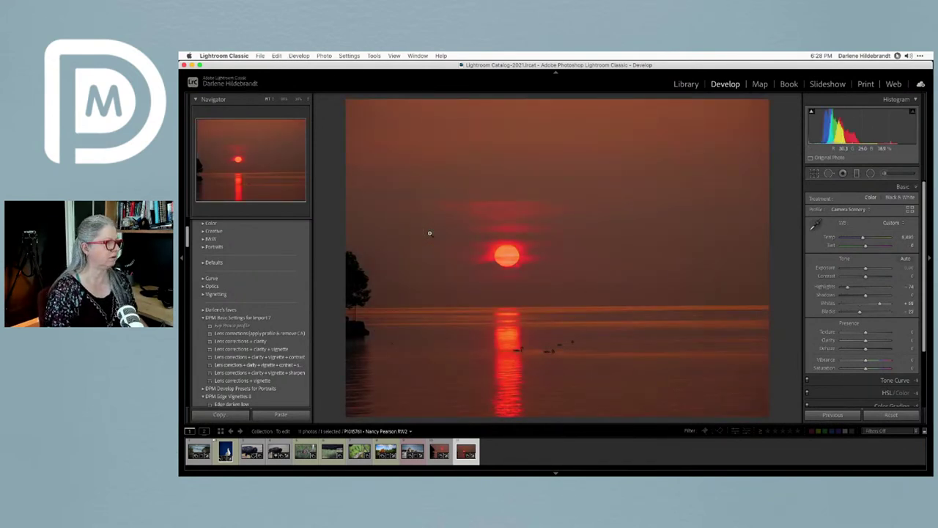
Open Spot Removal on the full-sun sunset to review the pasted spots, then turn off Visualize Spots.
key("q")
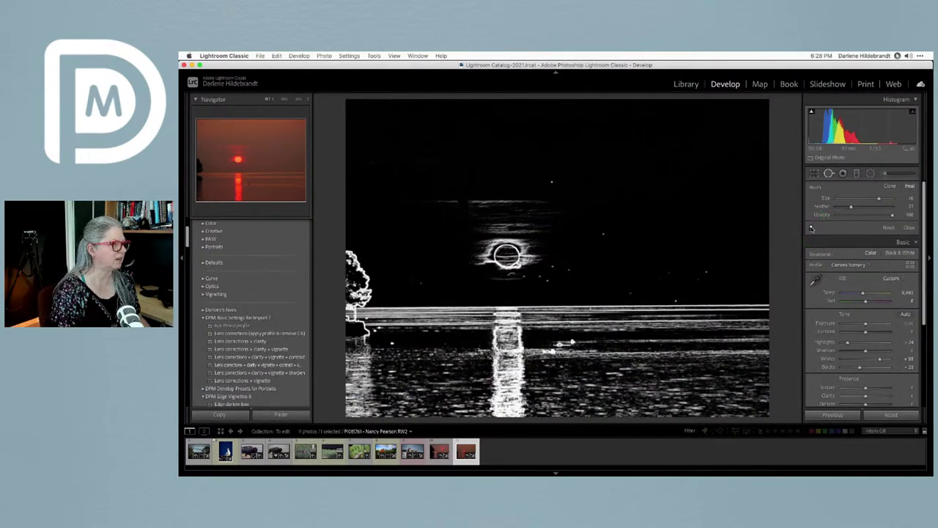
left_click(522, 272)
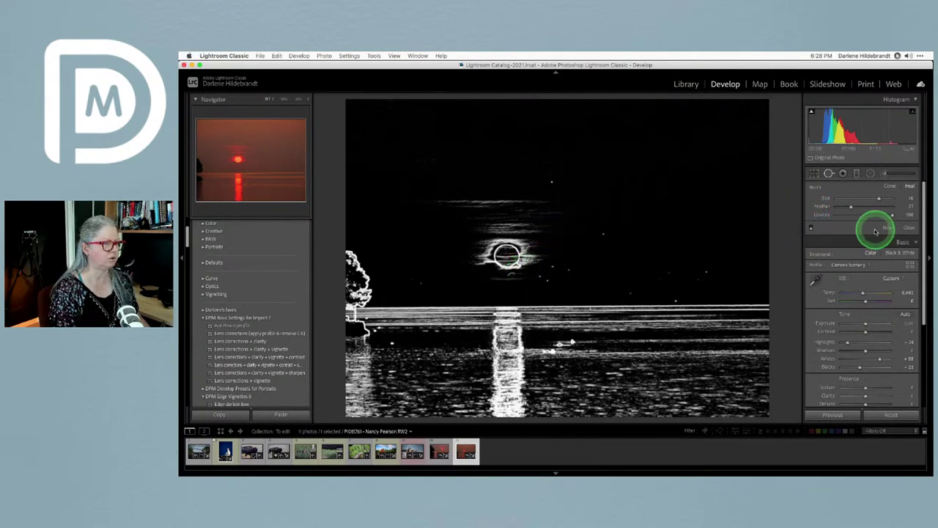
left_click(898, 227)
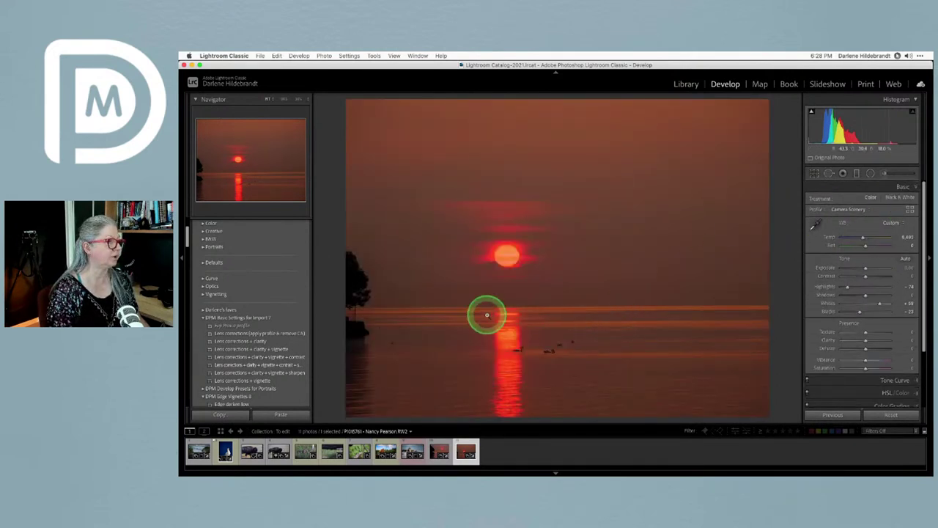
key("q")
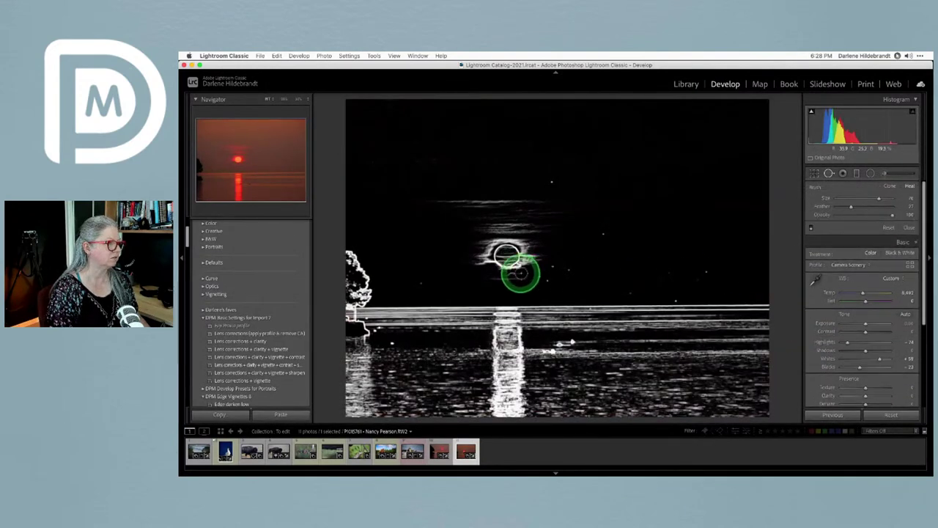
key("t")
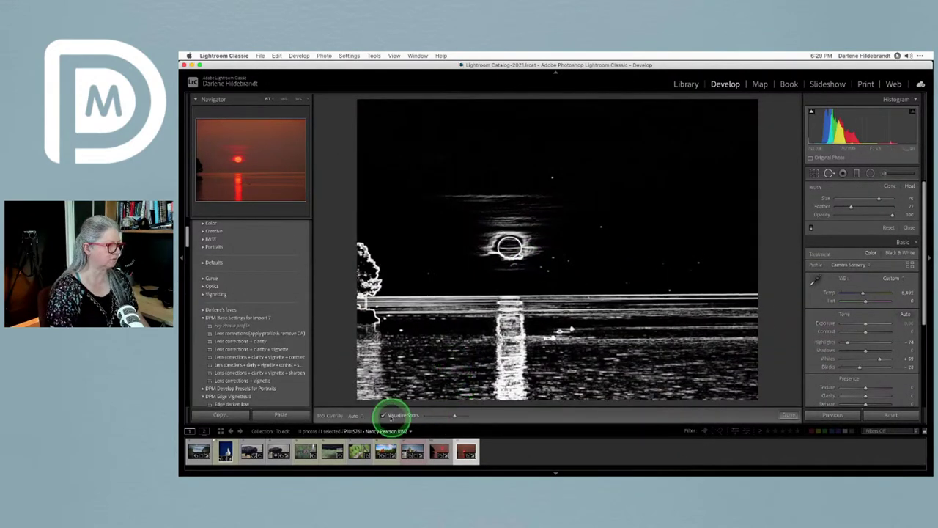
left_click(383, 415)
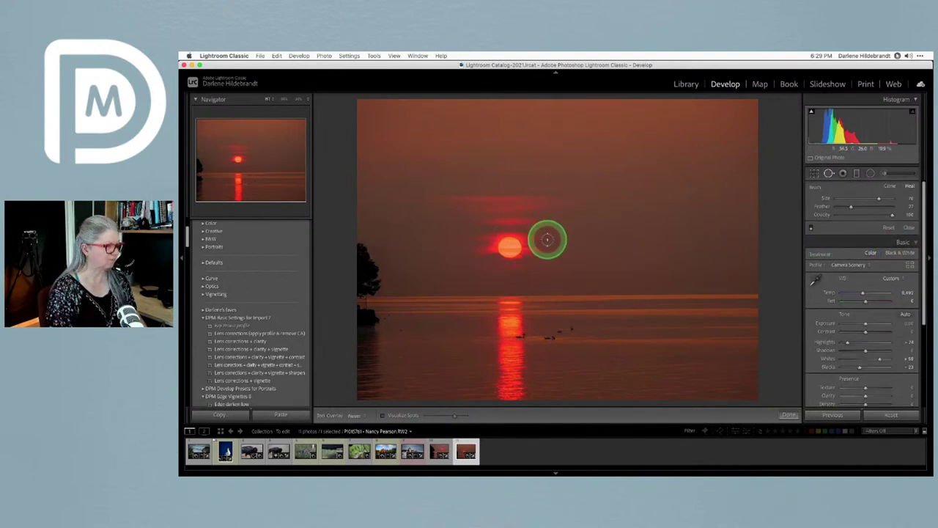
Show the heal spot overlay, delete the pasted spots near the sun and the red cloud streaks, and close Spot Removal.
key("h")
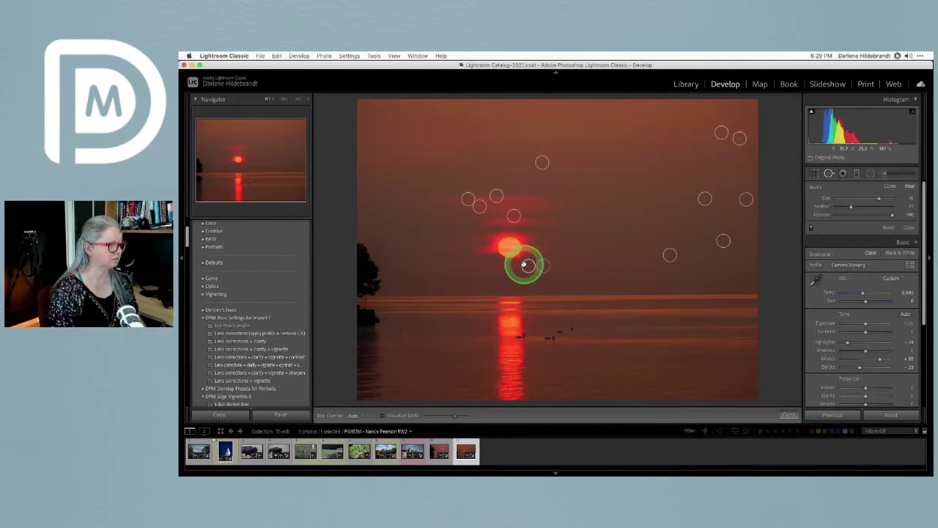
key("Delete")
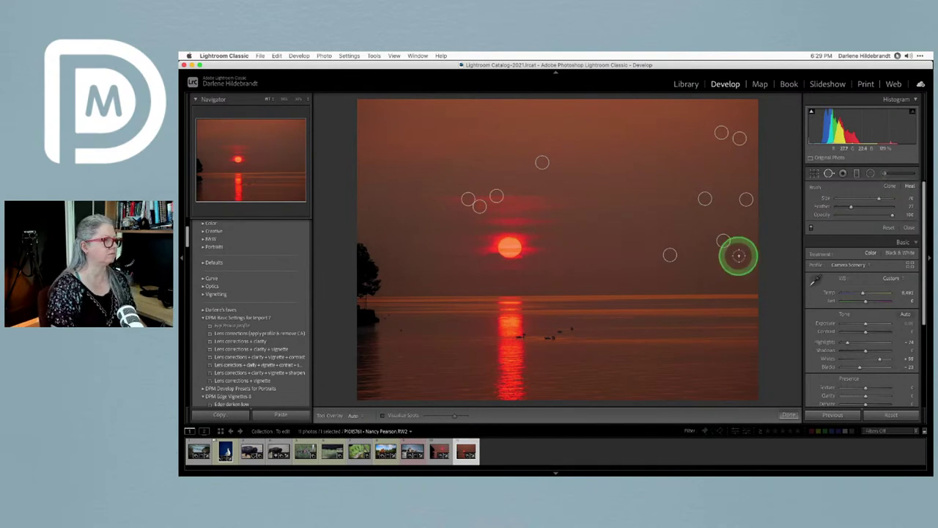
left_click(468, 198)
left_click_drag(467, 198, 458, 175)
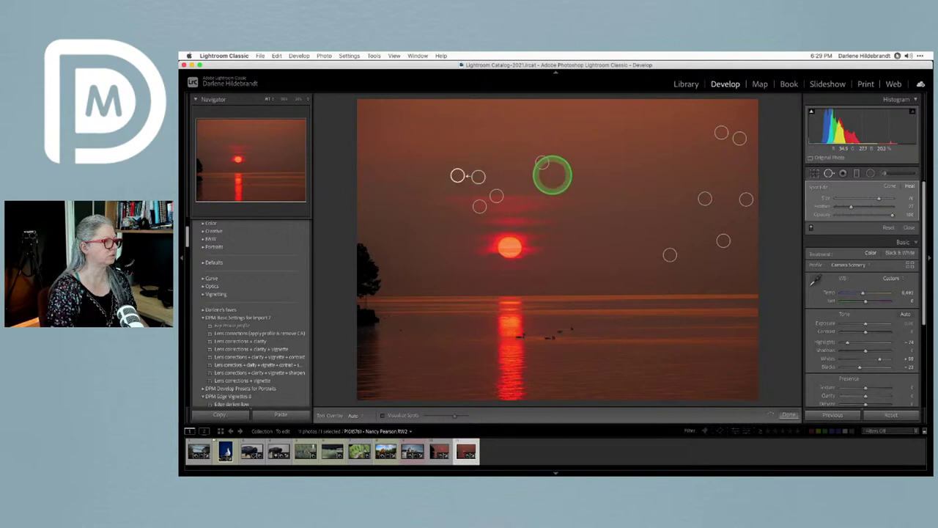
key("Delete")
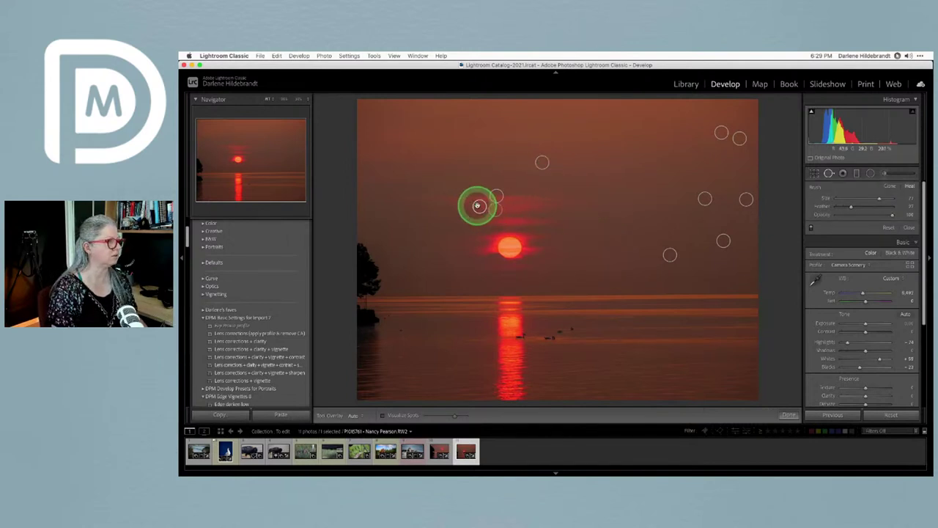
left_click(478, 207)
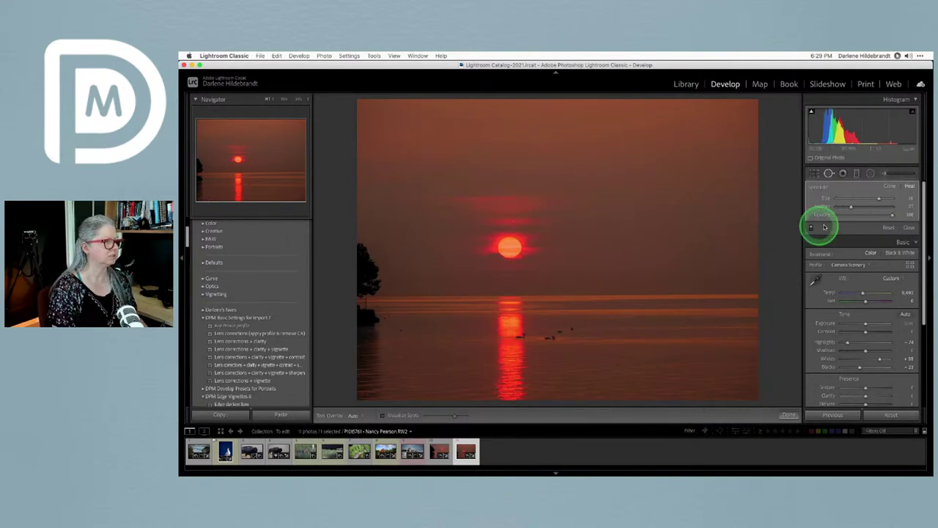
key("Delete")
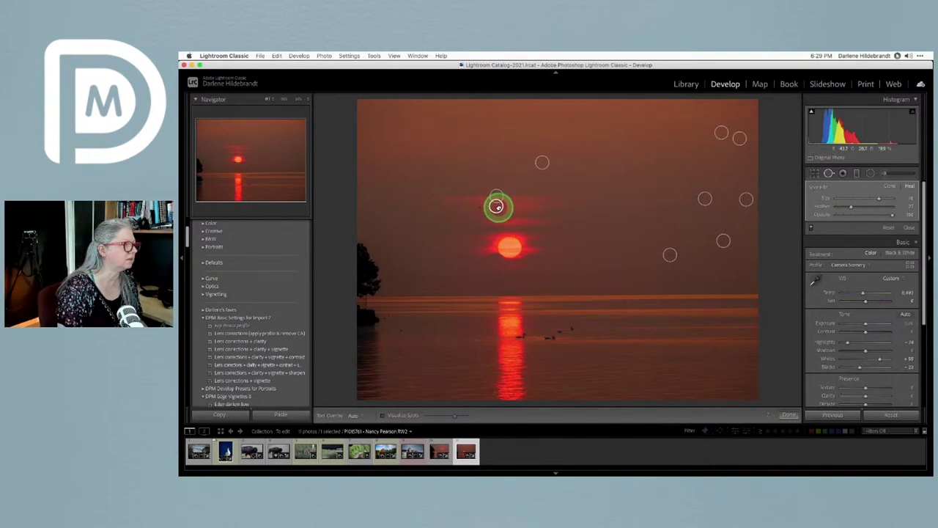
key("q")
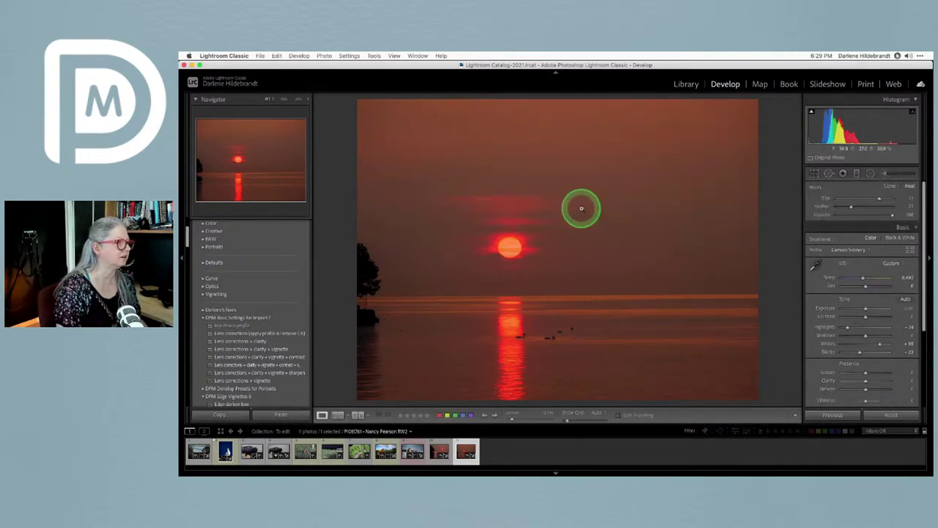
Compare the before and after views of the full-sun sunset.
left_click(676, 216)
left_click(820, 232)
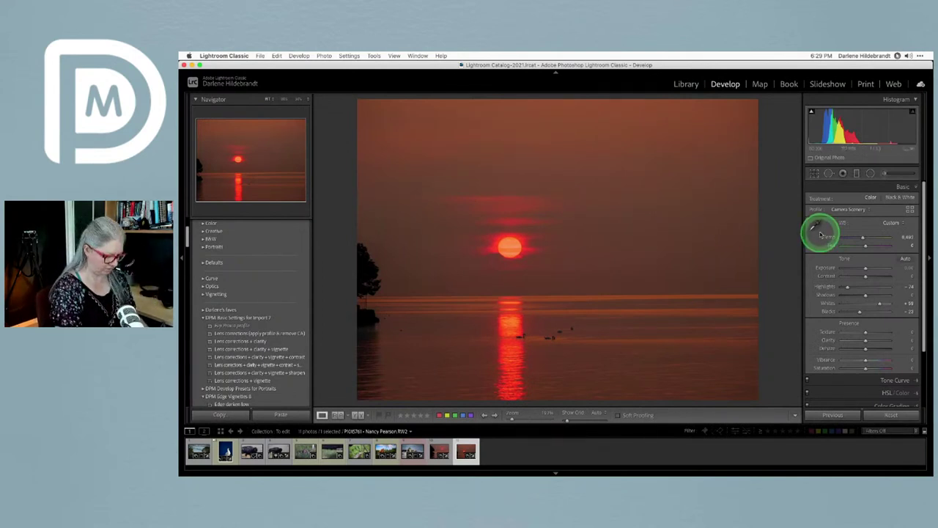
key("backslash")
key("backslash")
key("backslash")
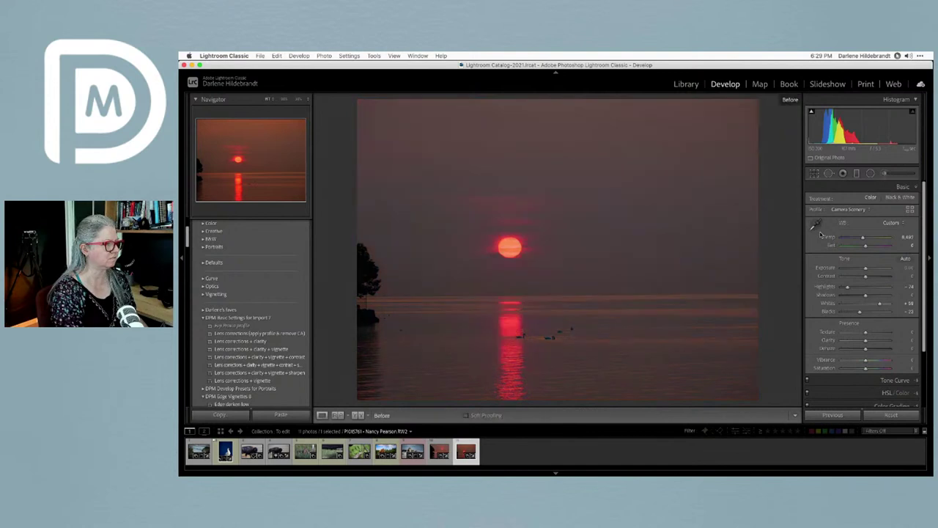
Return to the half-sun sunset, hide the toolbar and raise Exposure to +0.26.
key("Left")
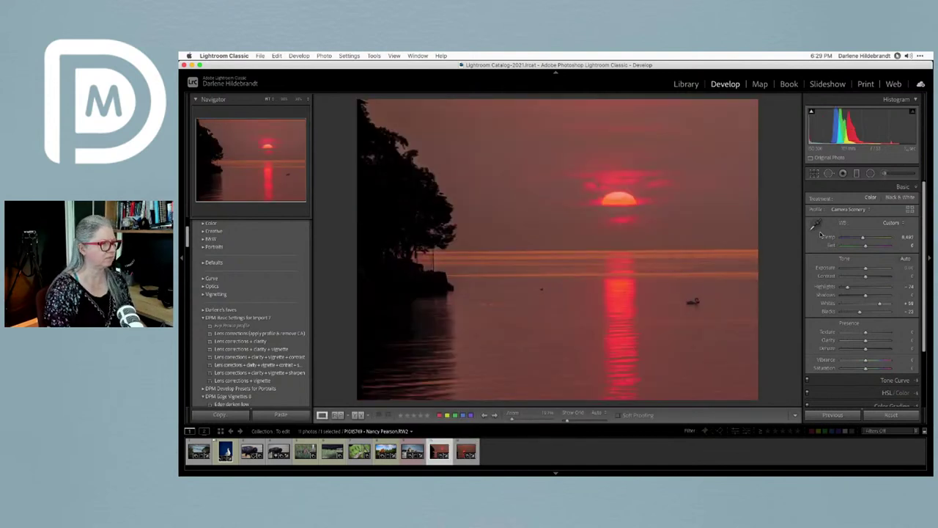
key("t")
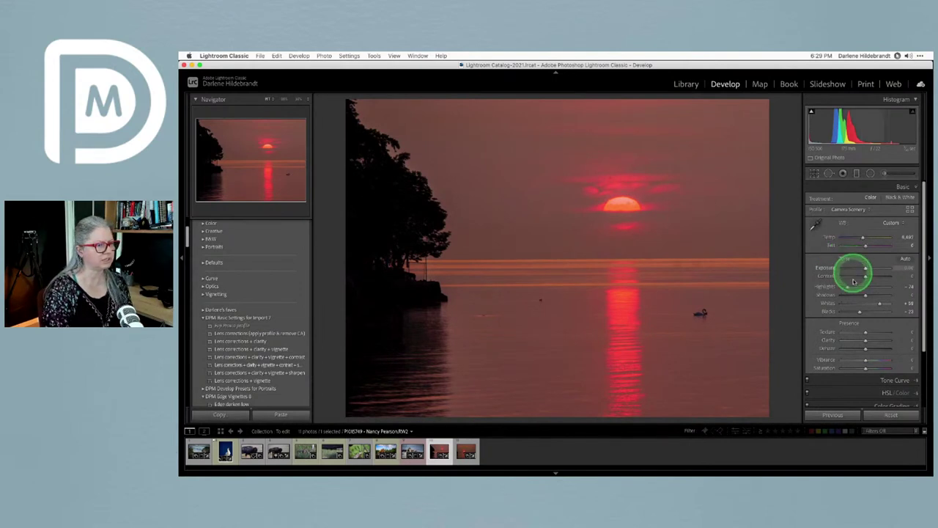
left_click_drag(863, 268, 866, 271)
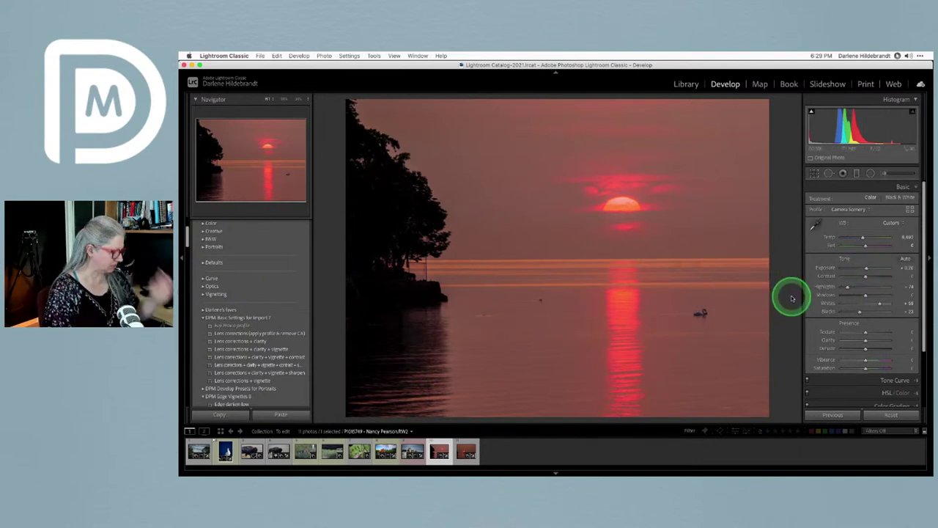
Crop the half-sun sunset inward from its upper tree-side corner, keeping the original aspect ratio, and apply the crop.
key("r")
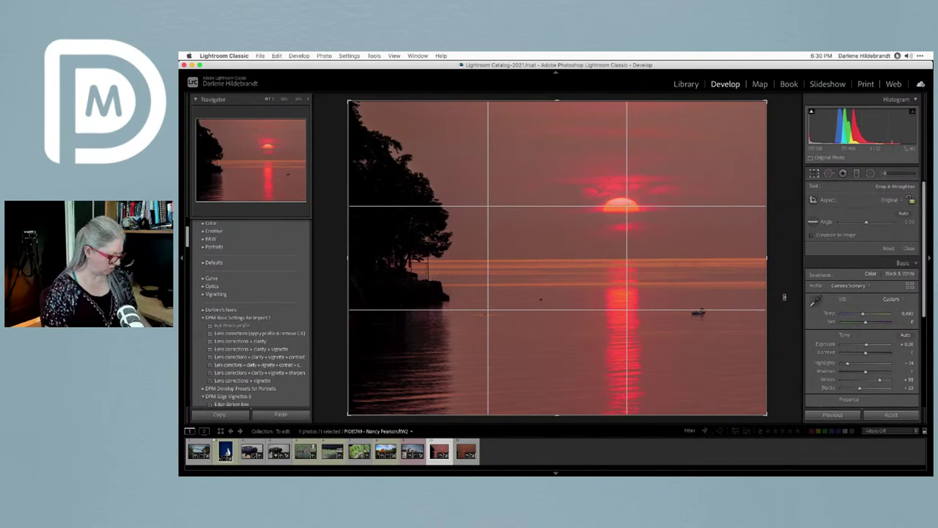
left_click(785, 296)
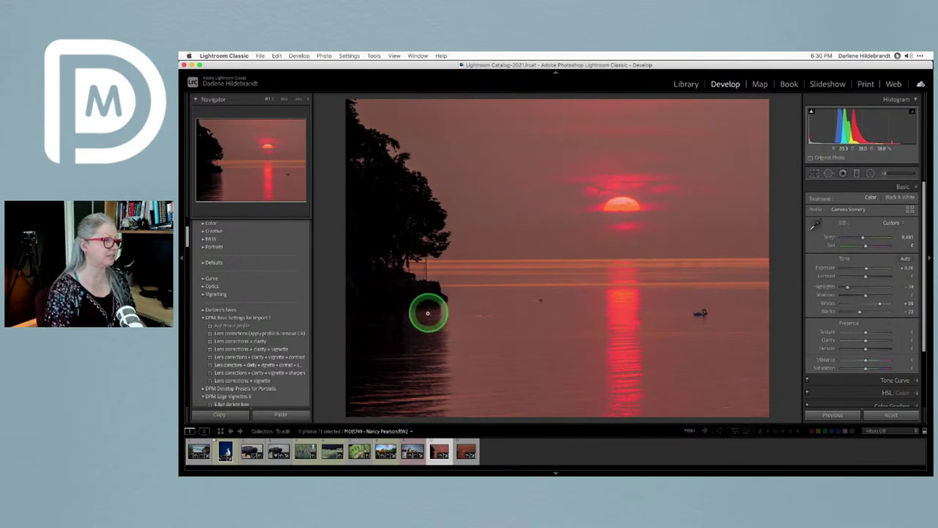
key("r")
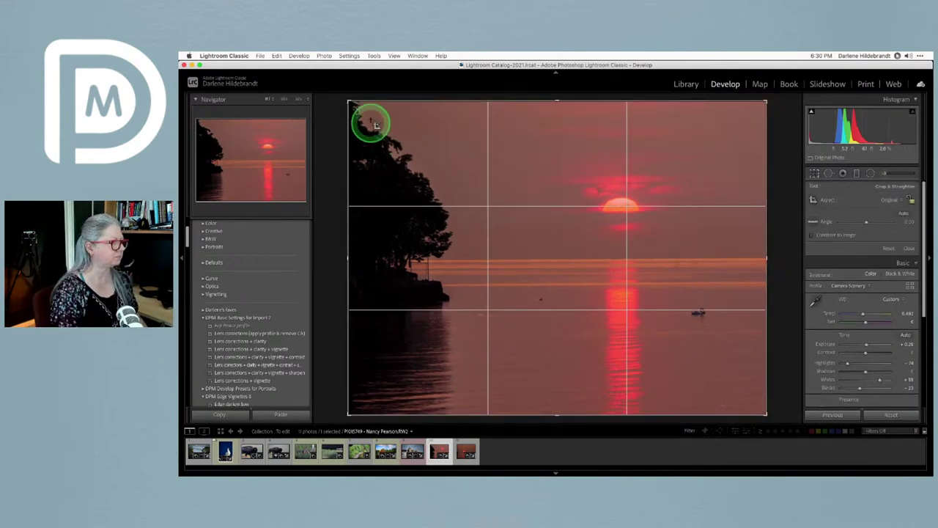
left_click_drag(350, 102, 376, 115)
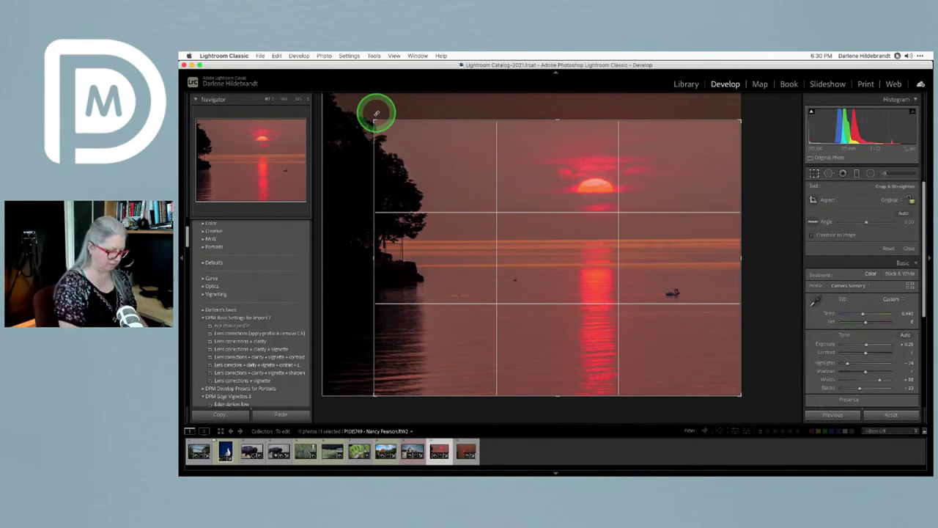
key("Return")
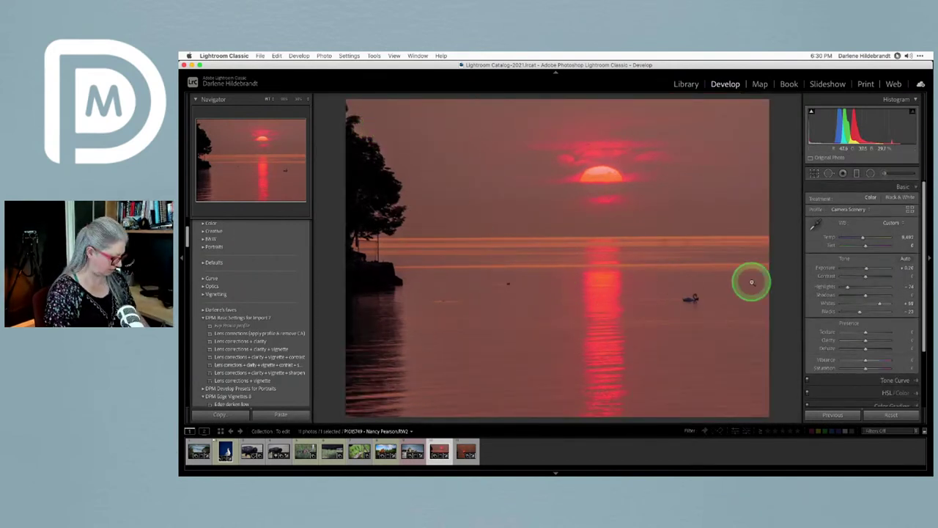
Straighten the cropped sunset's horizon automatically and check the resulting crop.
key("r")
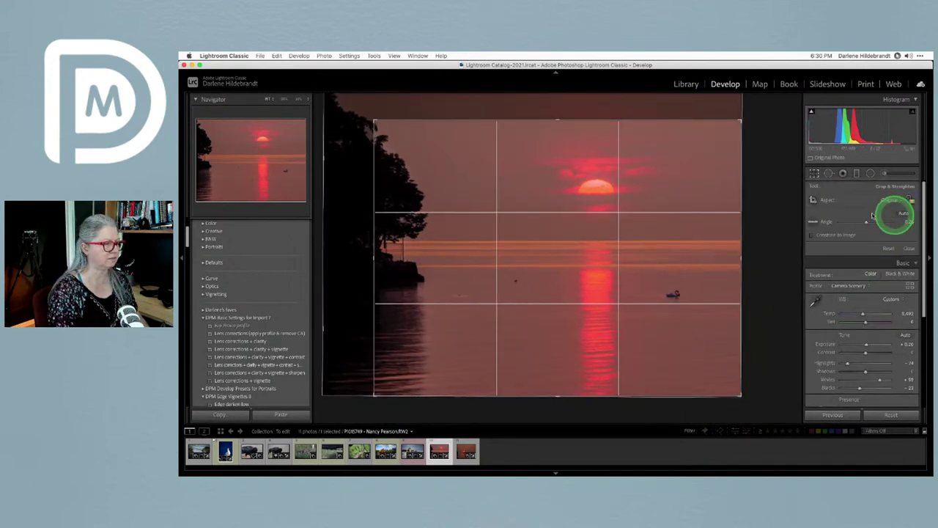
key("r")
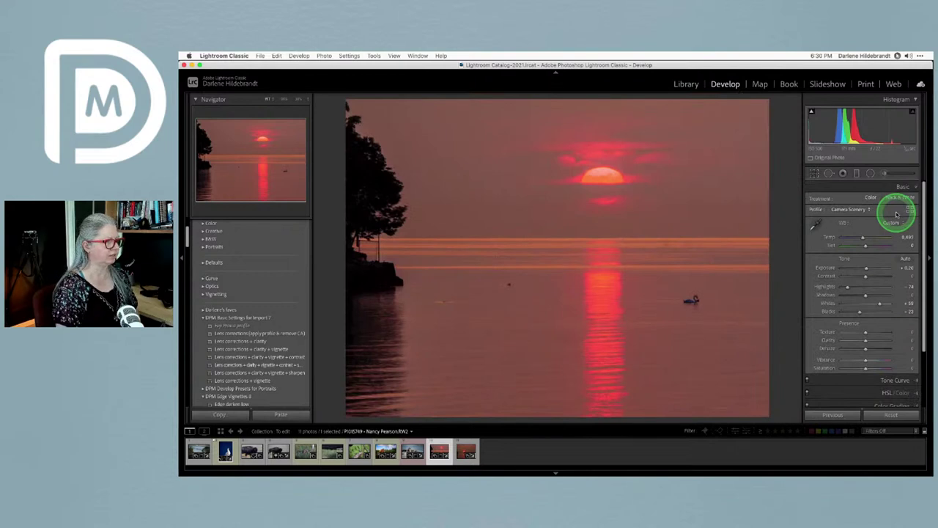
key("r")
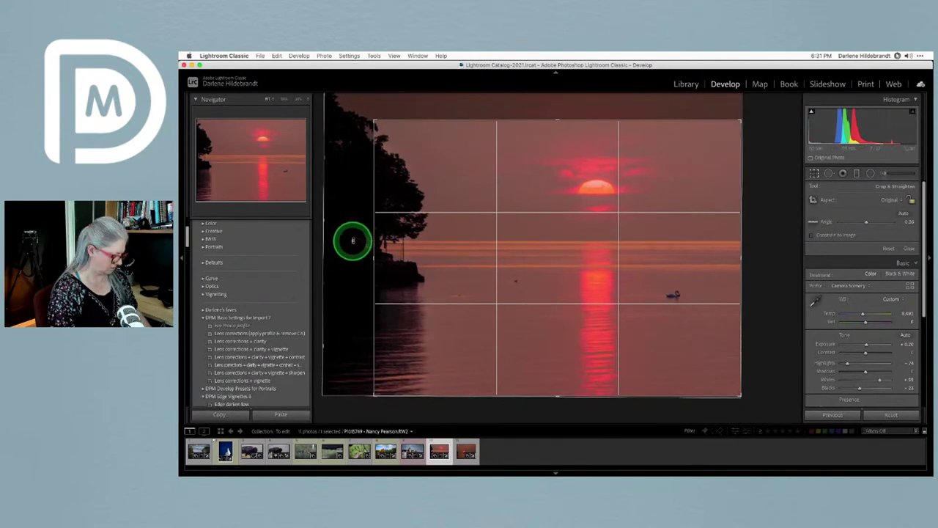
key("r")
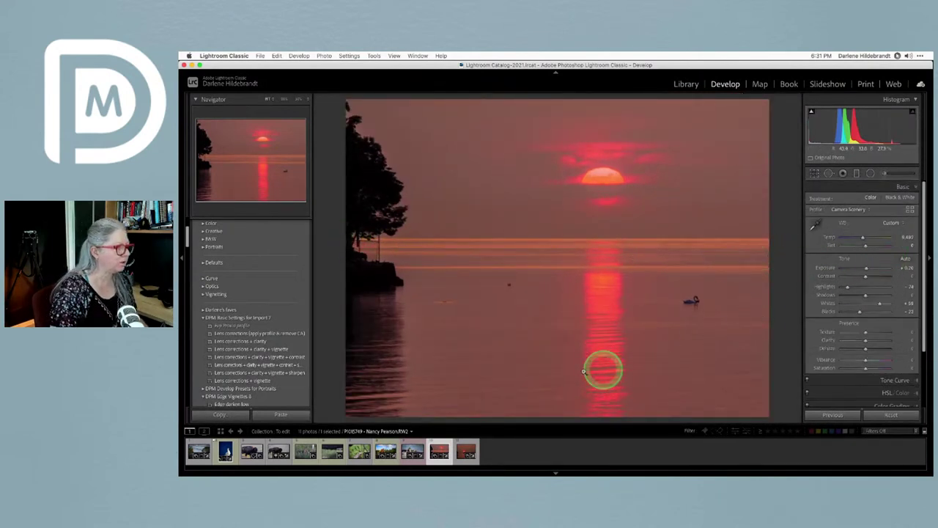
Heal the spot in the water beside the sun's reflection and close Spot Removal.
key("q")
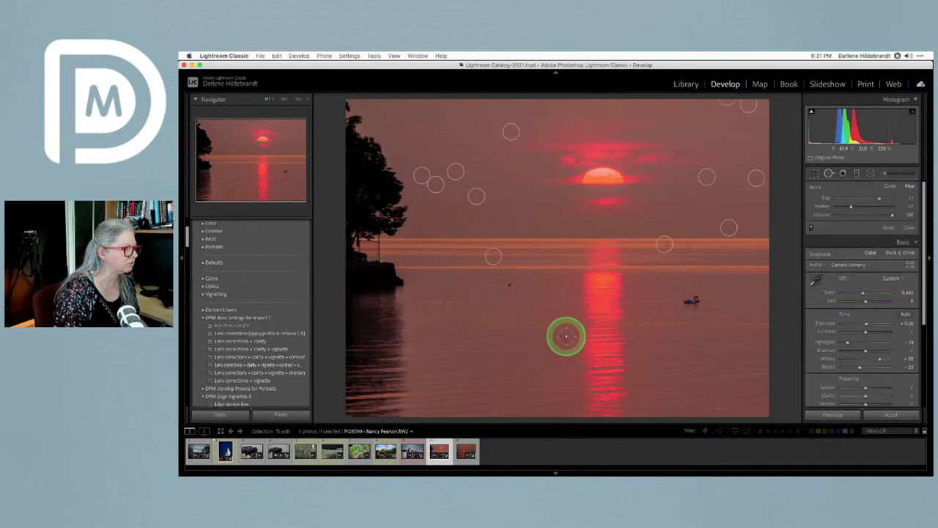
left_click(565, 336)
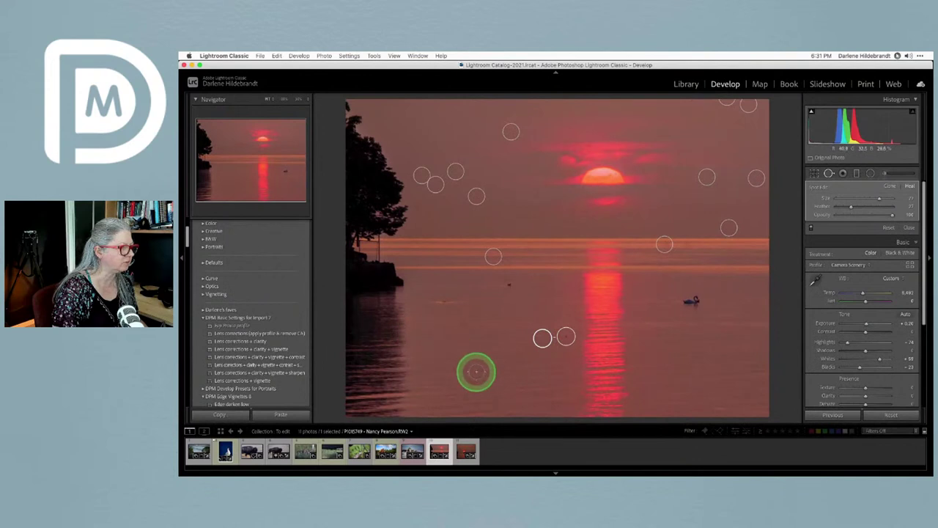
key("q")
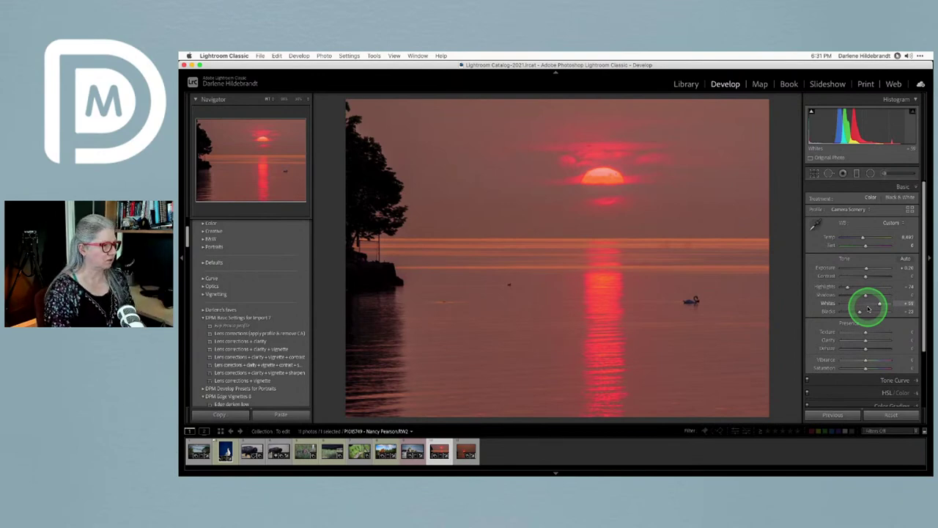
Lift Shadows to about +28, cool the white balance with Tint at -2, and lower Whites slightly.
mouse_move(865, 294)
left_mouse_down()
mouse_move(906, 294)
mouse_move(741, 291)
mouse_move(921, 294)
mouse_move(869, 293)
mouse_move(861, 308)
left_mouse_up()
mouse_move(889, 237)
left_mouse_down()
mouse_move(907, 237)
mouse_move(902, 246)
left_mouse_up()
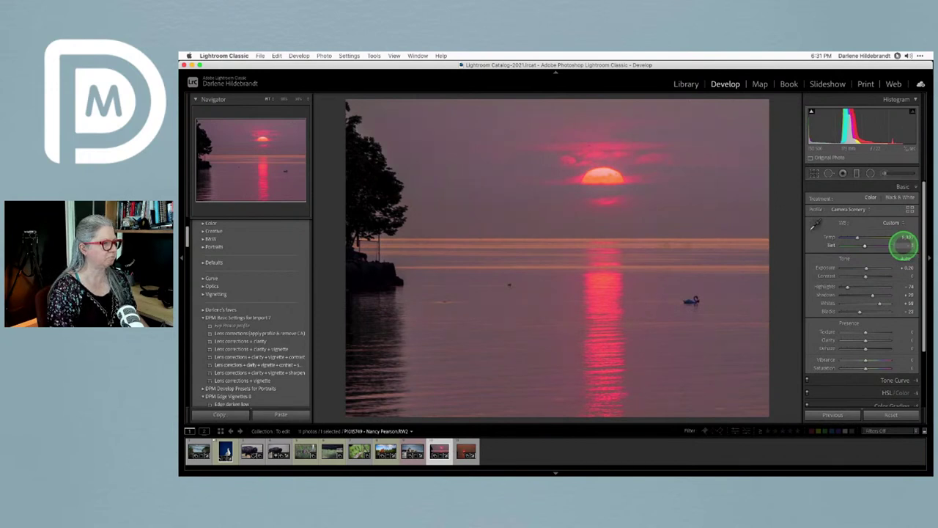
left_click_drag(902, 245, 879, 305)
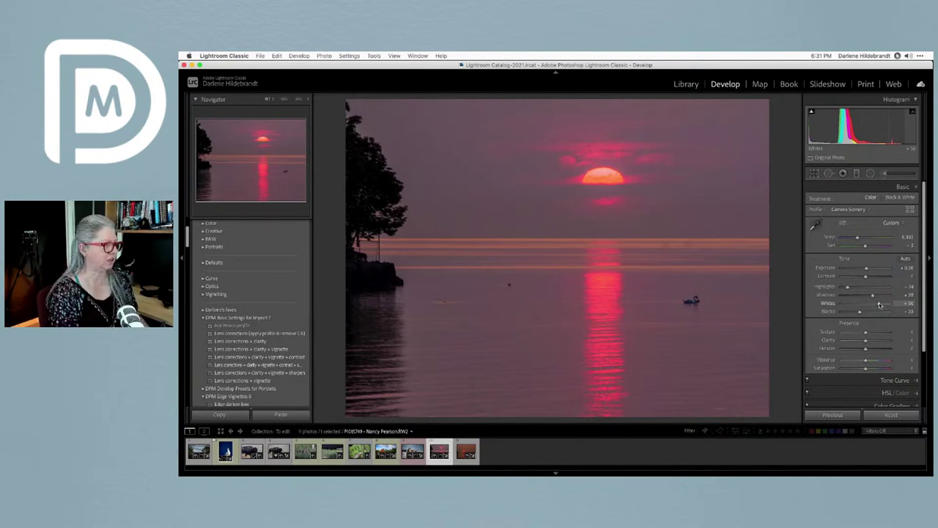
key("Right")
left_click_drag(864, 319, 855, 299)
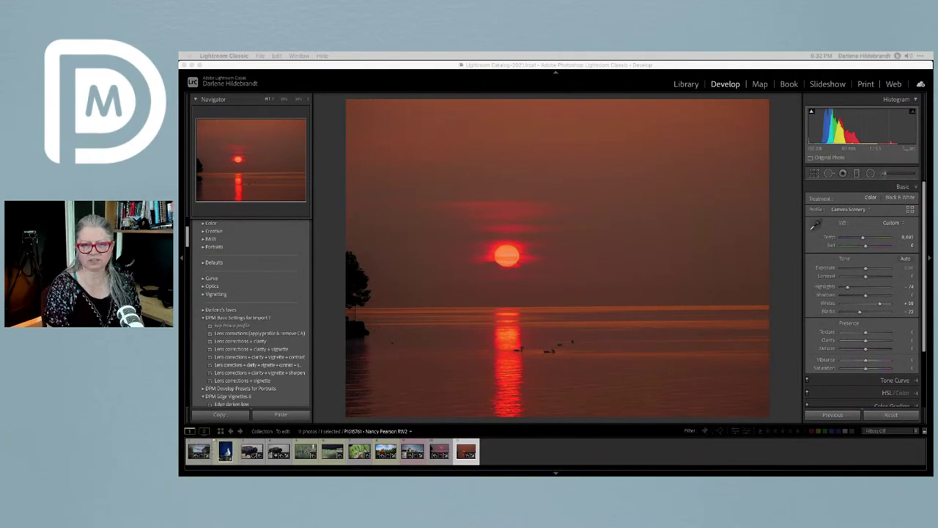
left_click(786, 320)
key("Left")
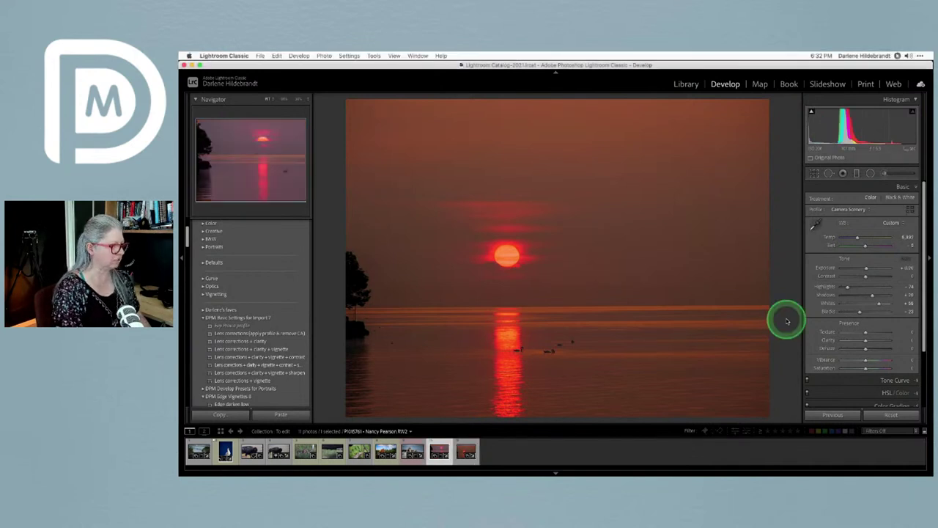
Draw a graduated filter upward over the water of the half-sun sunset, ending just below the horizon.
key("r")
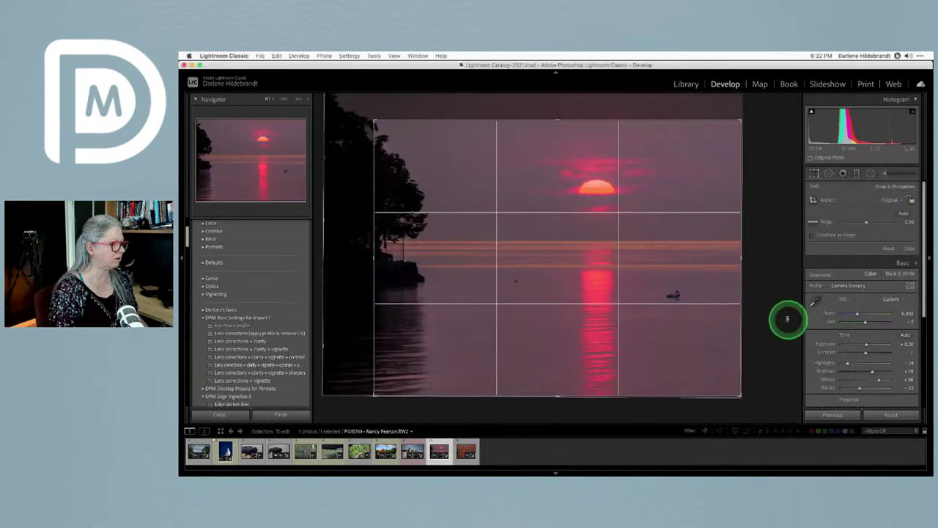
key("m")
left_click(844, 293)
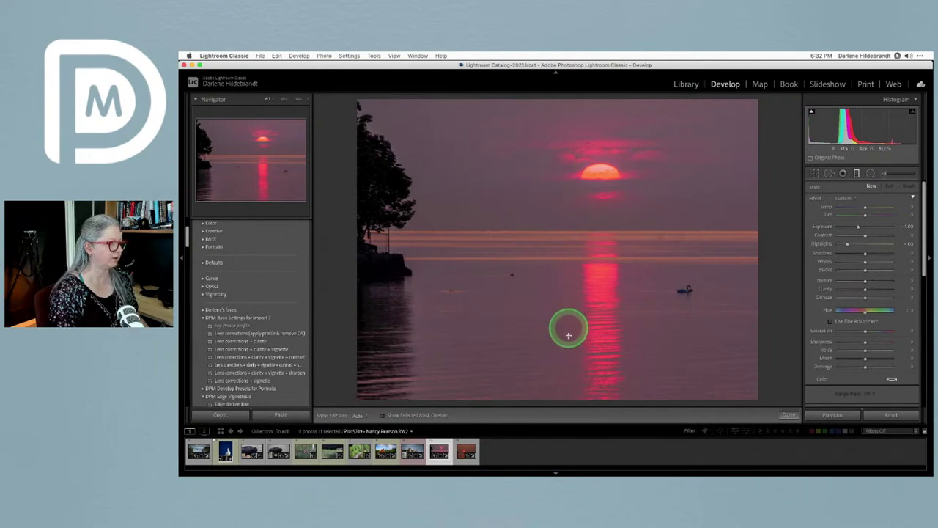
left_click_drag(568, 352, 569, 258)
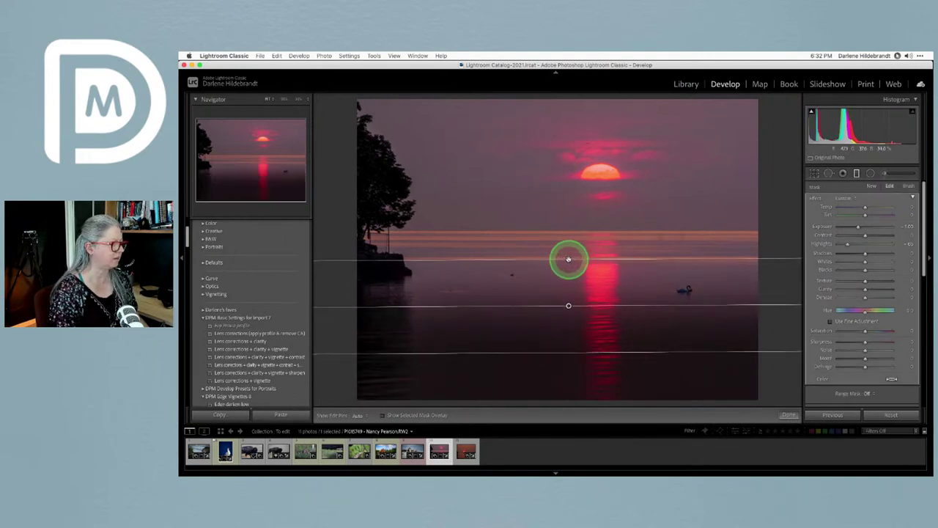
Toggle the selected mask overlay on and off over the water, and delete the graduated filter.
left_click(381, 416)
left_click(381, 416)
left_click(381, 416)
left_click(382, 416)
left_click(381, 415)
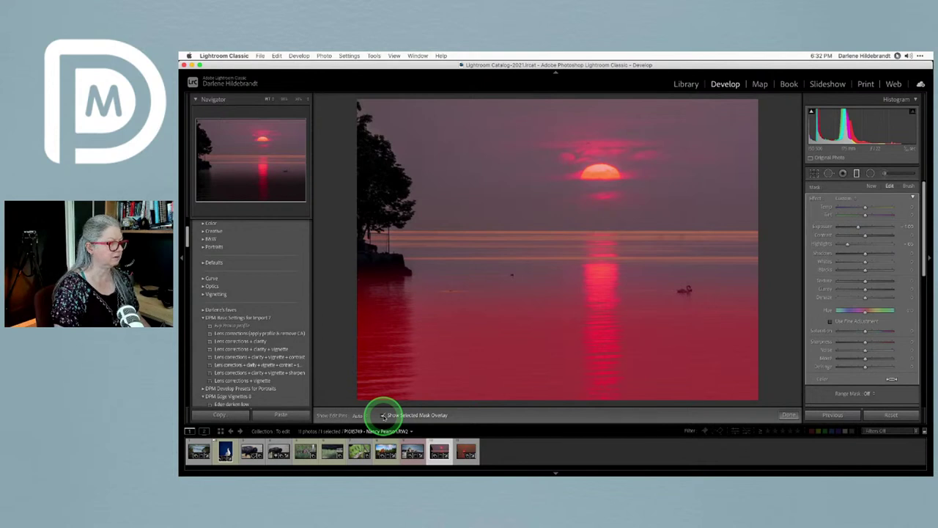
left_click(381, 416)
key("o")
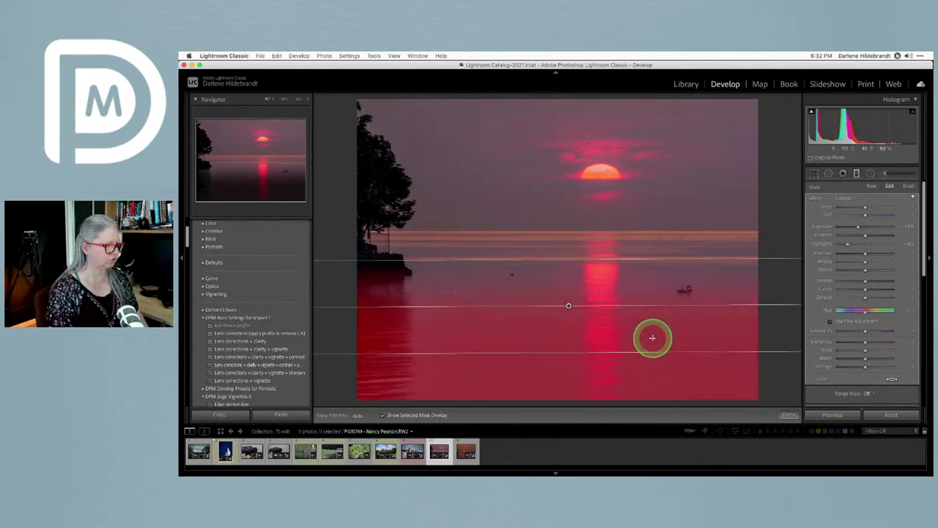
key("o")
key("o")
key("o")
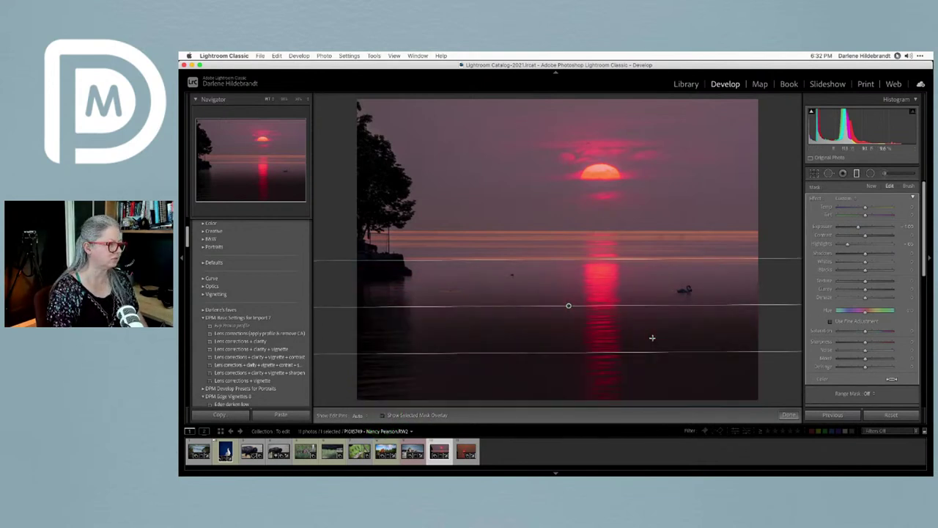
key("Delete")
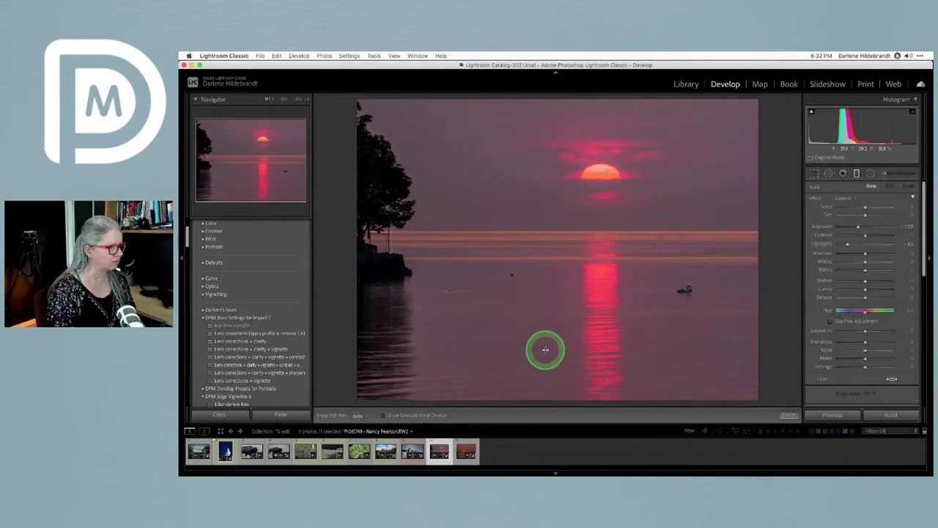
Check the crop's Tool Overlay options, keep Always, and close the crop.
key("r")
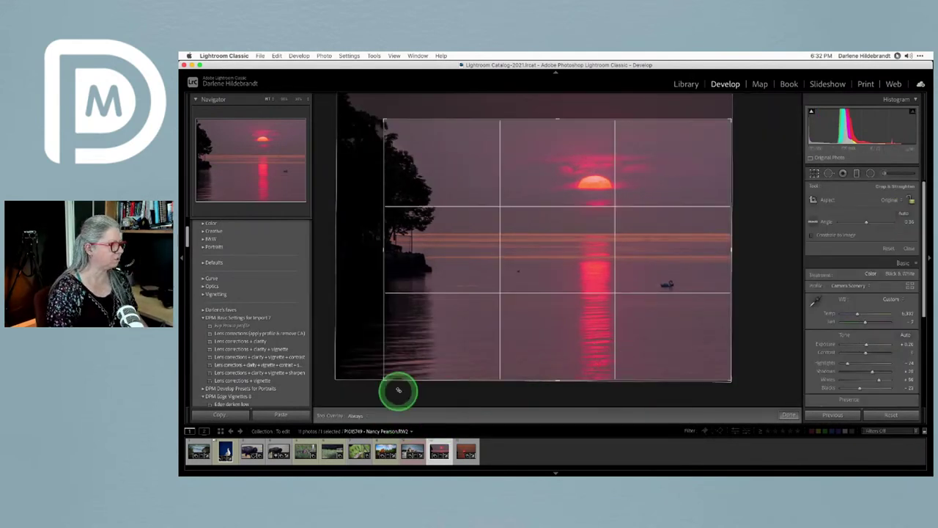
left_click(356, 416)
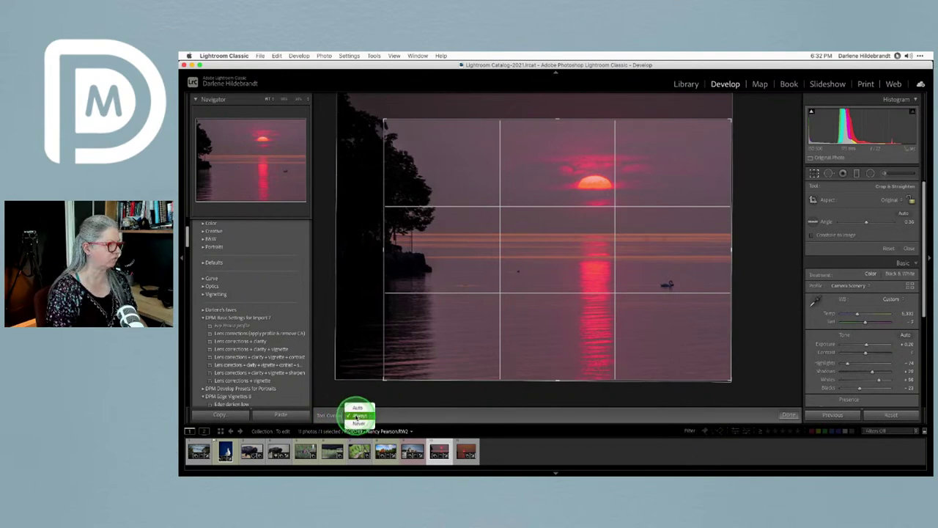
left_click(358, 415)
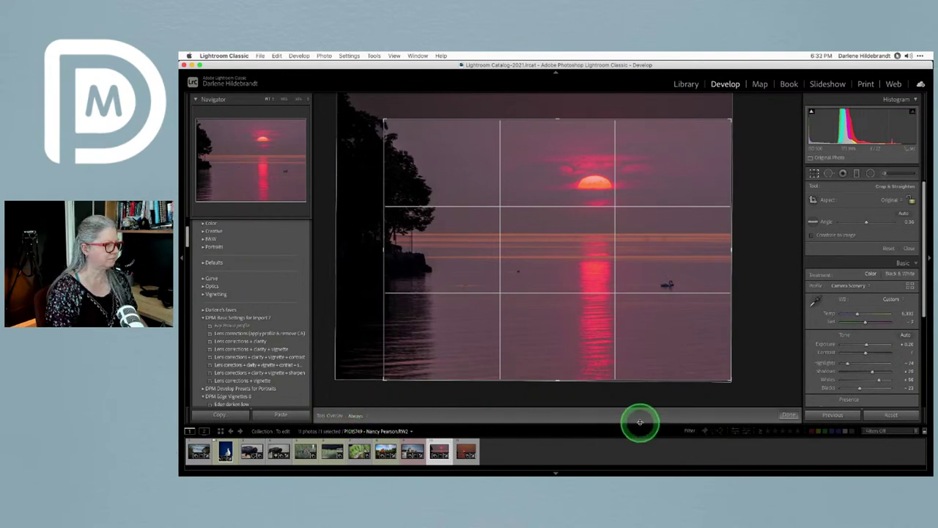
key("r")
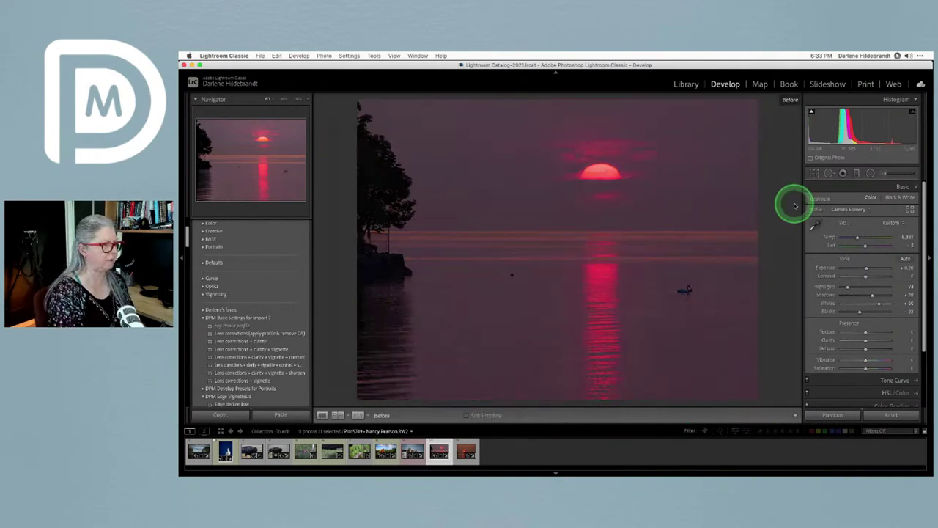
Compare the half-sun sunset's before and after versions and hide the toolbar.
key("backslash")
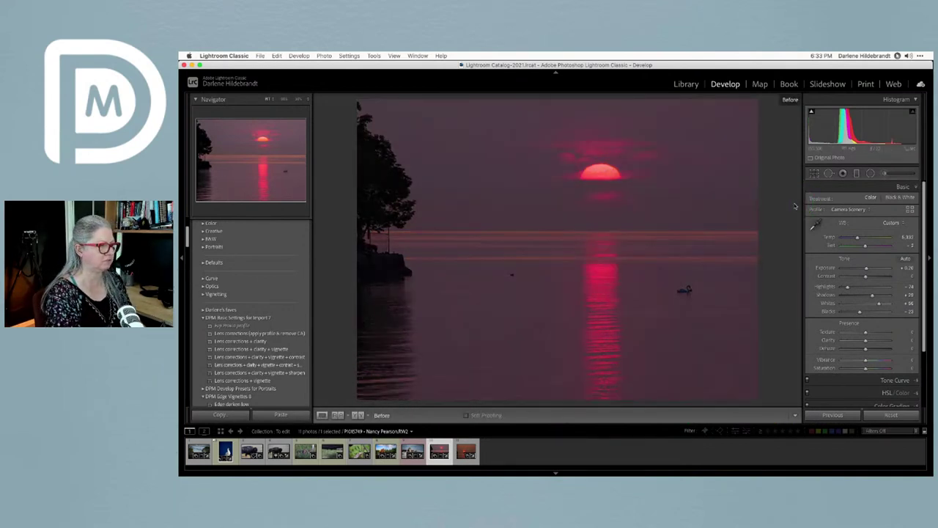
key("backslash")
key("t")
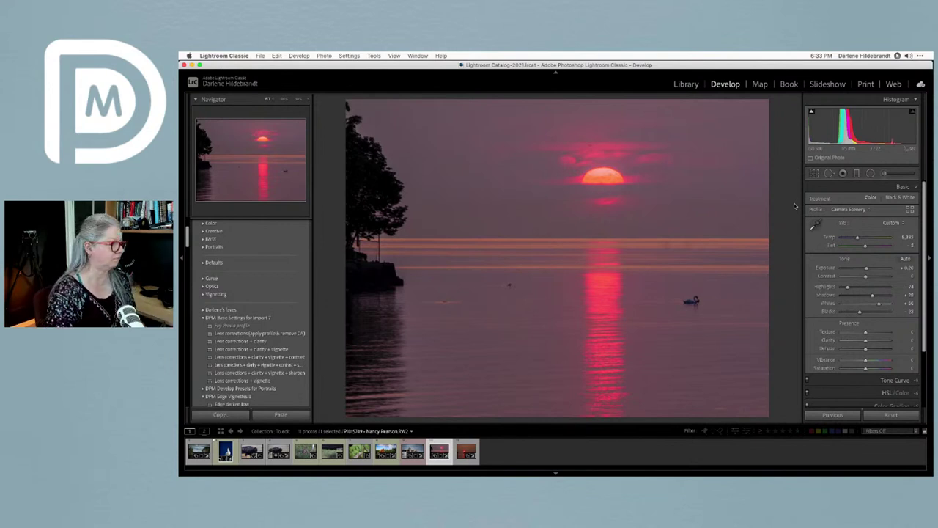
Open the Punakaiki sea and rocks photo from the library grid in Develop, and compare its before and after versions.
key("g")
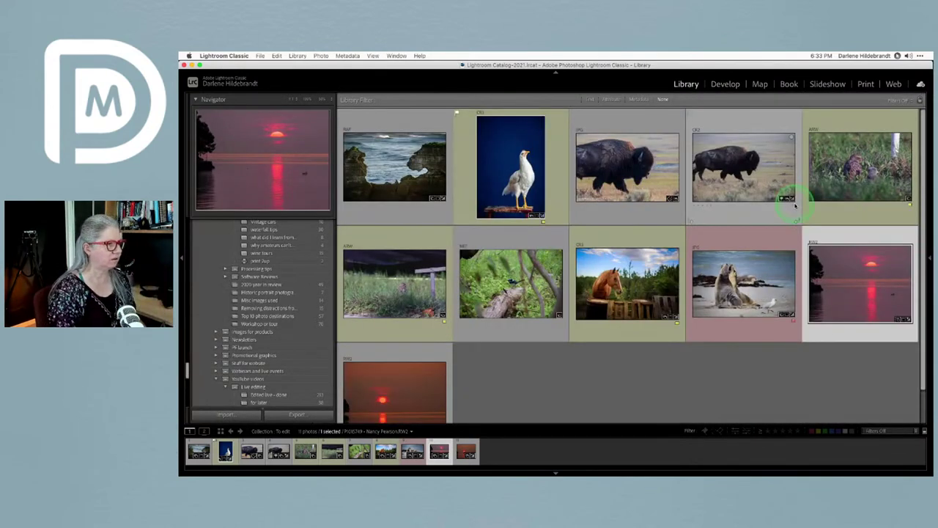
left_click(387, 172)
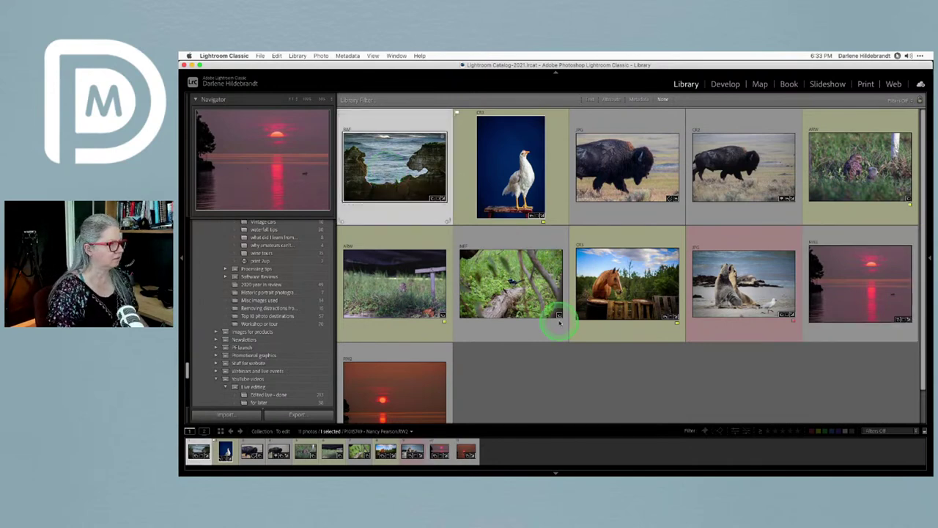
key("e")
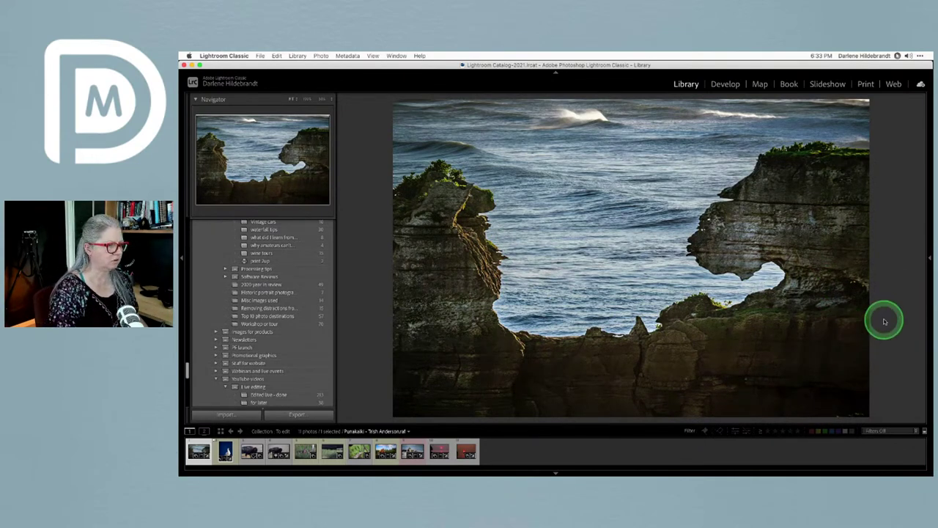
key("d")
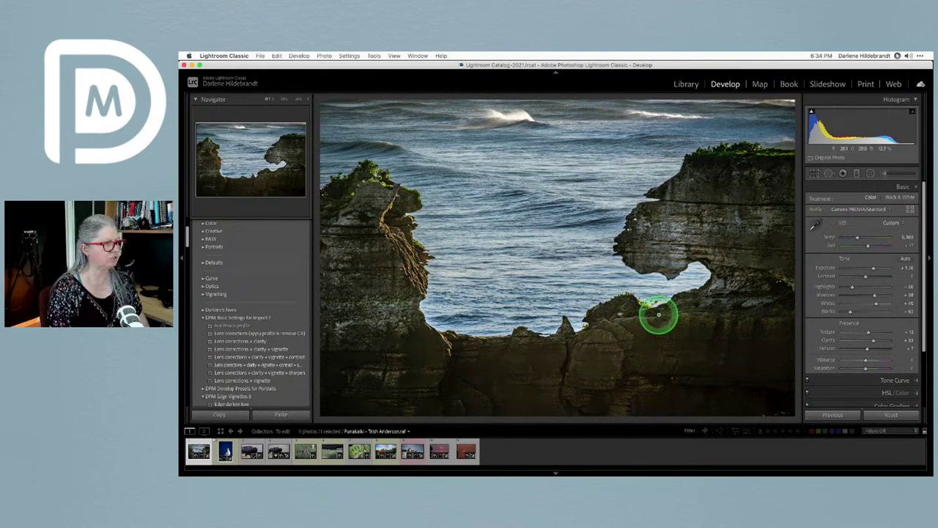
key("backslash")
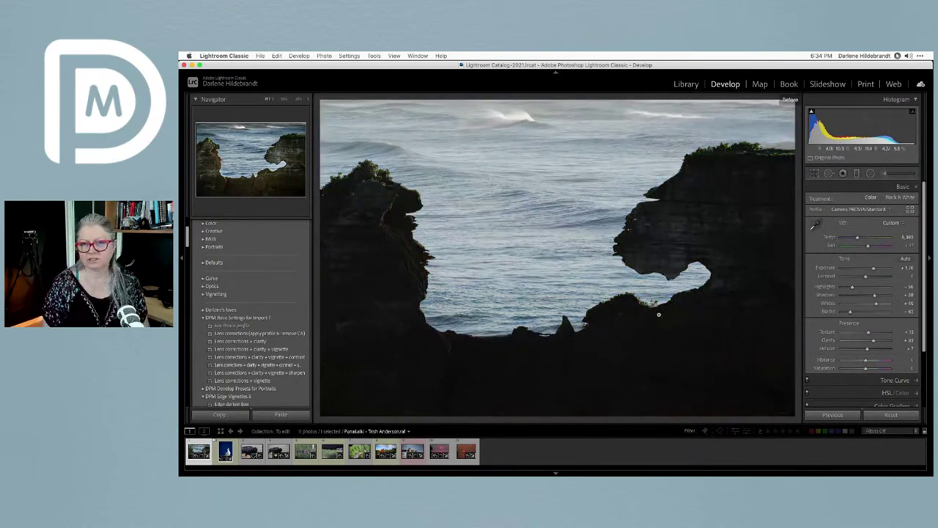
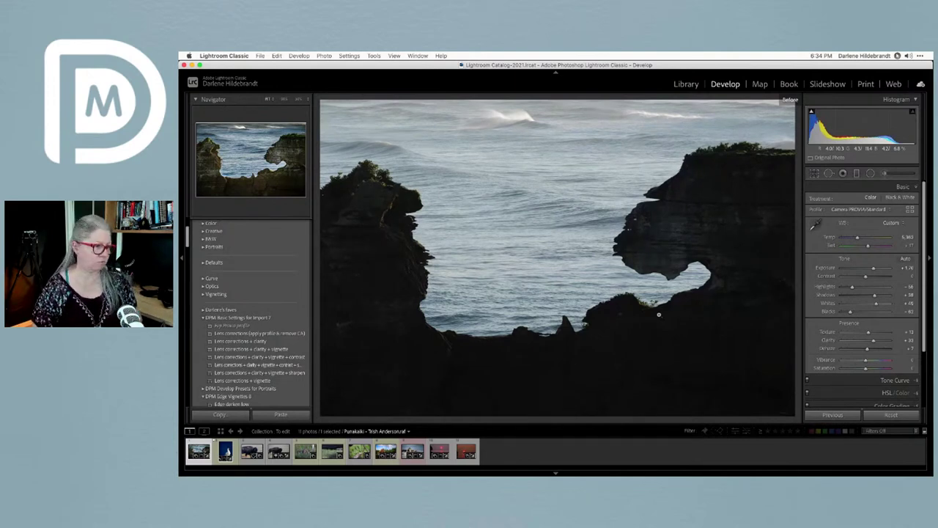
key("backslash")
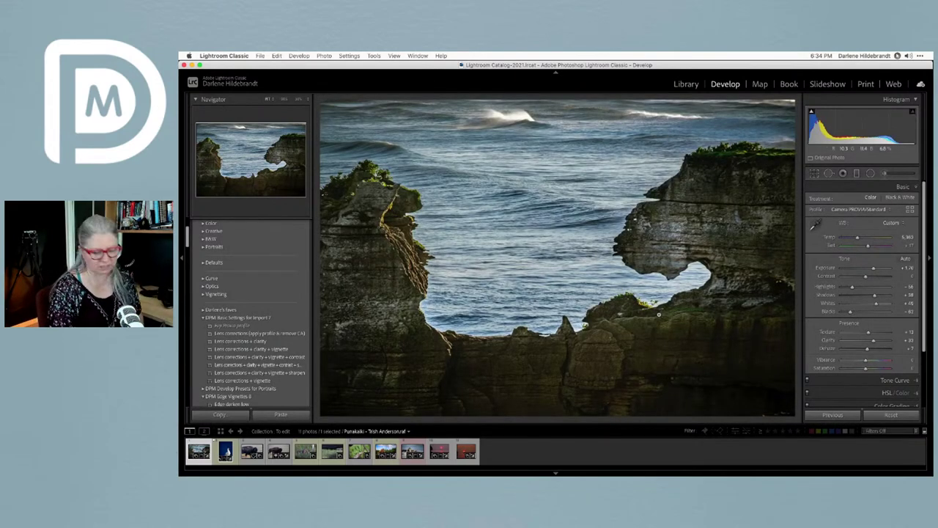
Examine the mask overlay and Luminance range mask of the graduated filter that covers the rocks.
key("k")
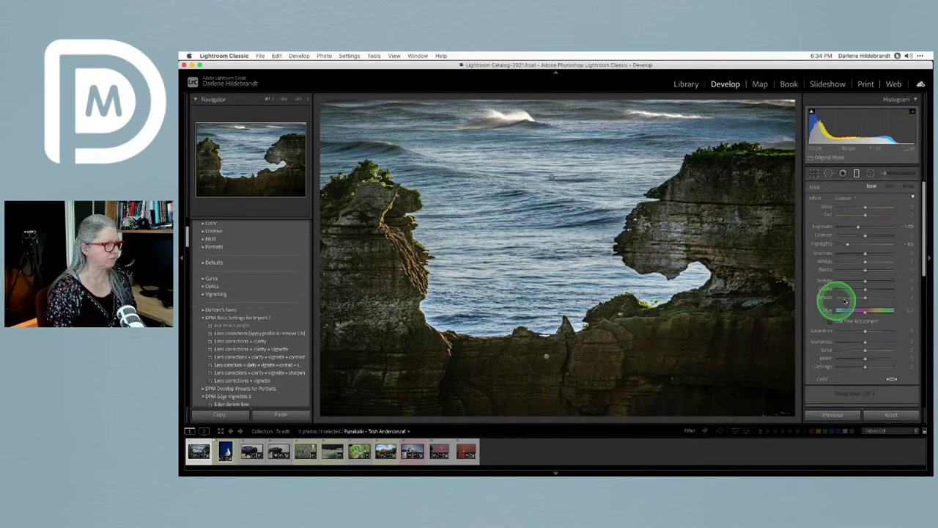
key("super+z")
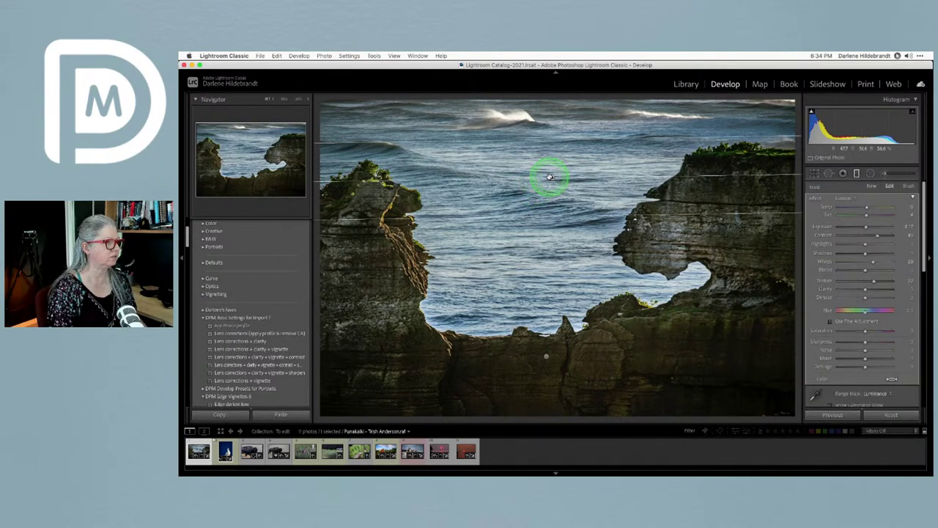
key("o")
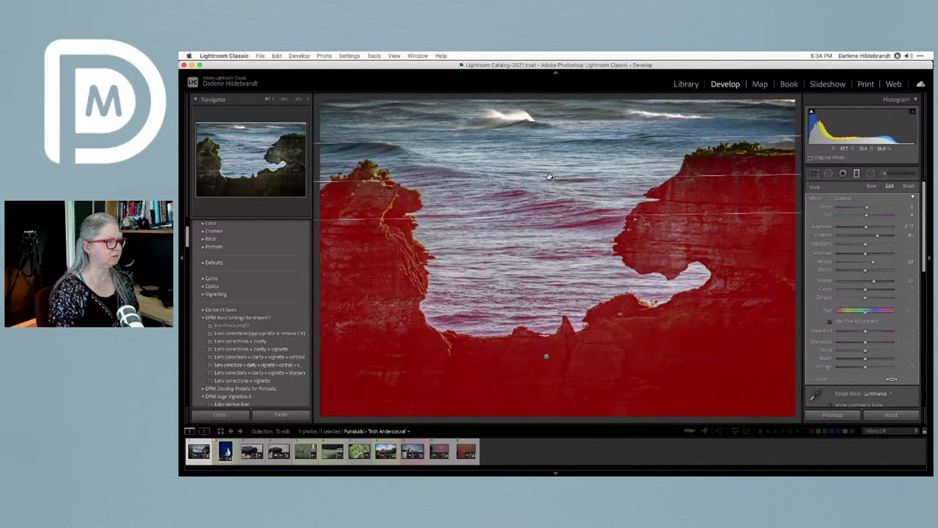
key("o")
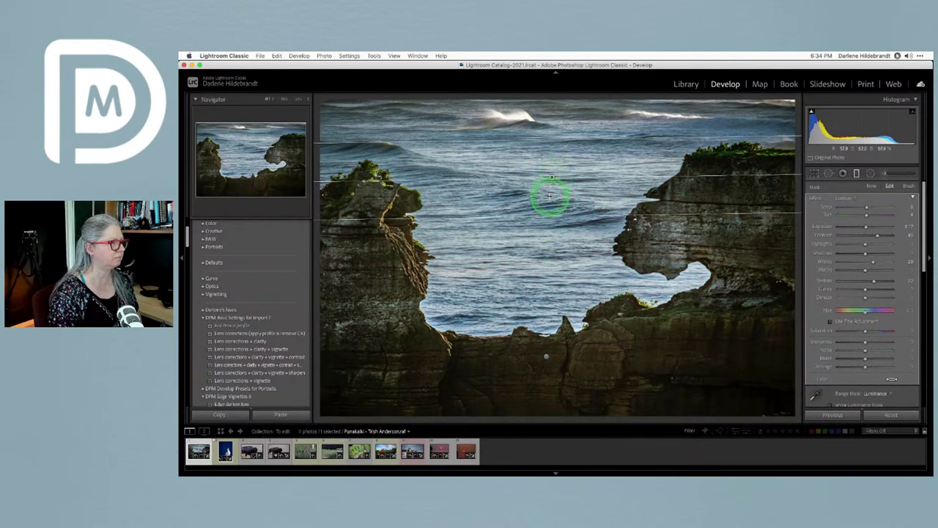
key("o")
key("o")
scroll(845, 274, "down", 3)
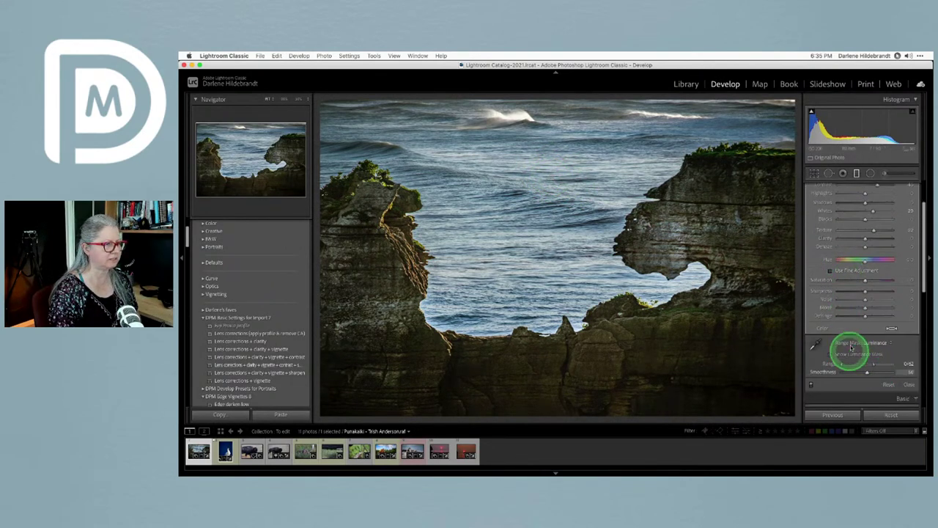
key("o")
scroll(880, 271, "up", 2)
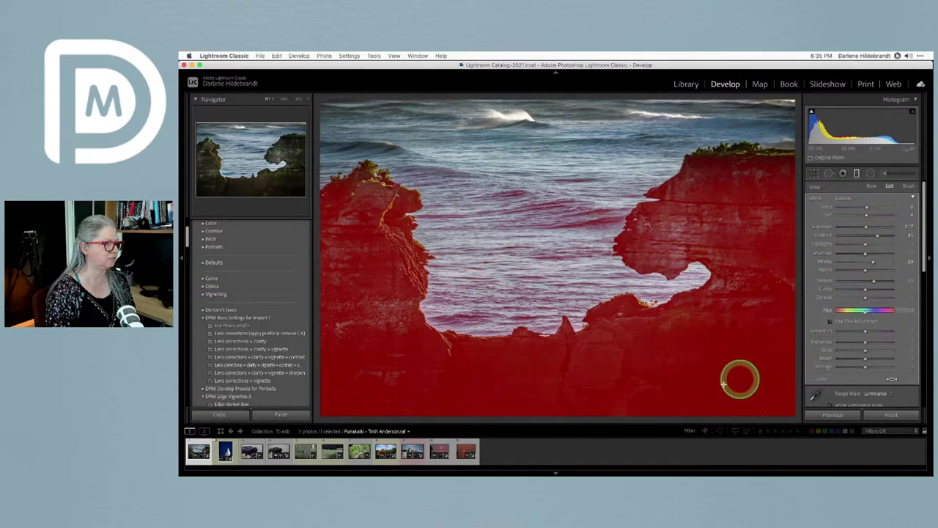
Narrow the transition of the graduated filter masking the sea by lowering its upper boundary line, and set Dehaze to about 45.
left_click(545, 357)
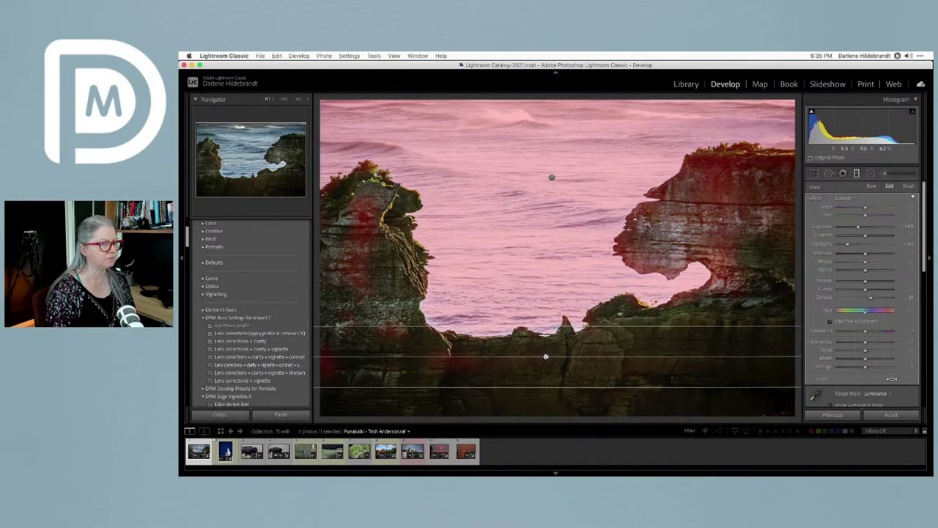
left_click(546, 357)
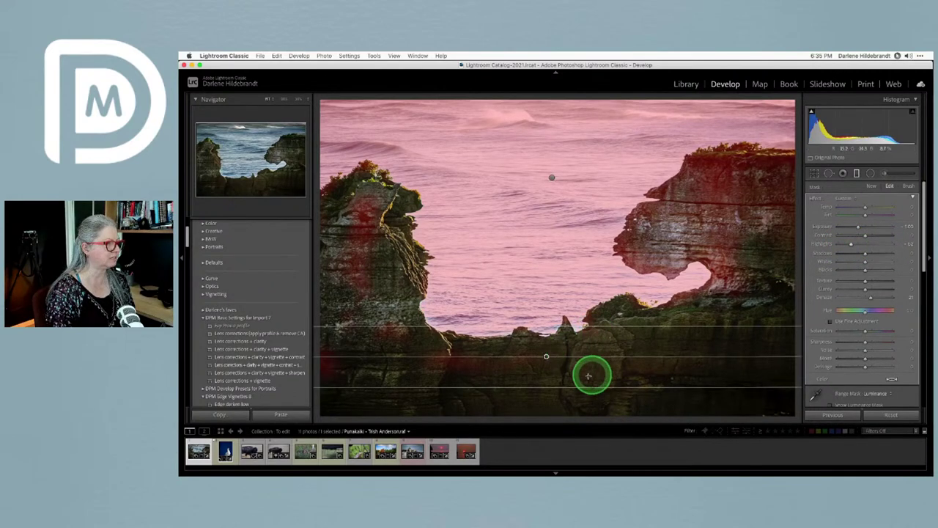
left_click_drag(575, 326, 576, 344)
mouse_move(859, 301)
left_mouse_down()
mouse_move(900, 296)
mouse_move(819, 293)
mouse_move(893, 294)
mouse_move(838, 293)
mouse_move(865, 295)
left_mouse_up()
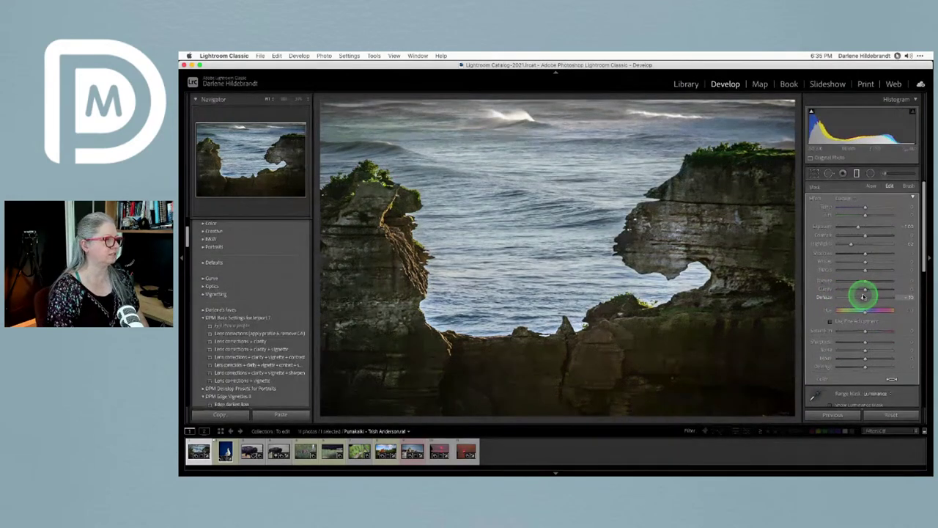
left_click_drag(868, 296, 880, 296)
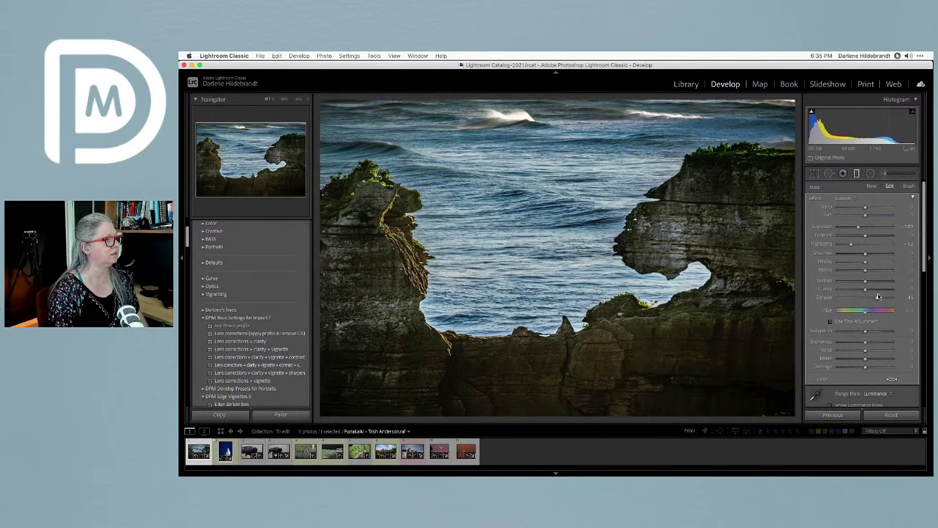
left_click_drag(878, 296, 874, 290)
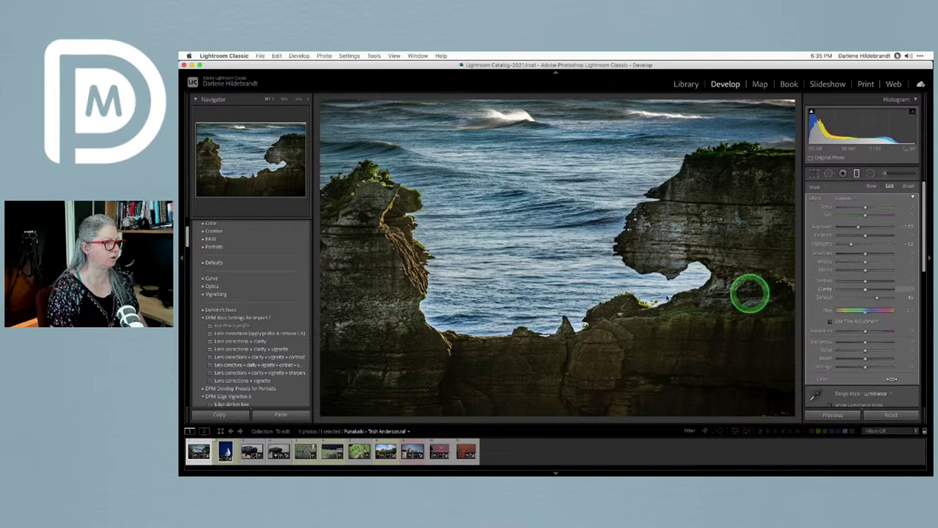
Show the mask overlay of the sea's graduated filter and check its Luminance range settings.
key("o")
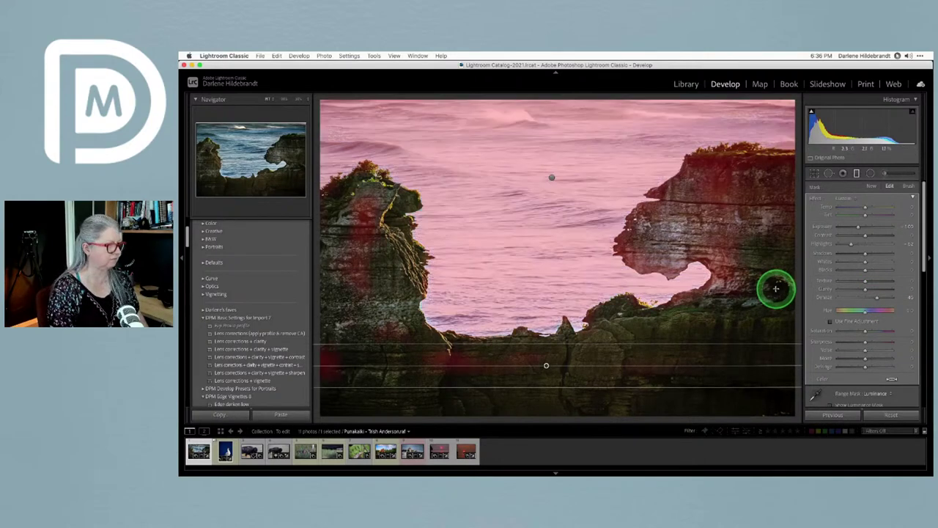
scroll(869, 306, "down", 3)
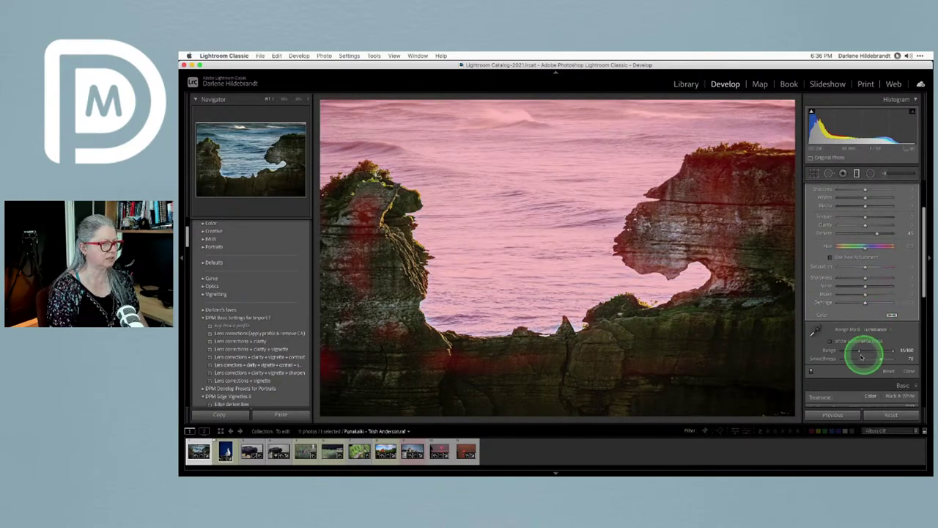
scroll(861, 352, "up", 3)
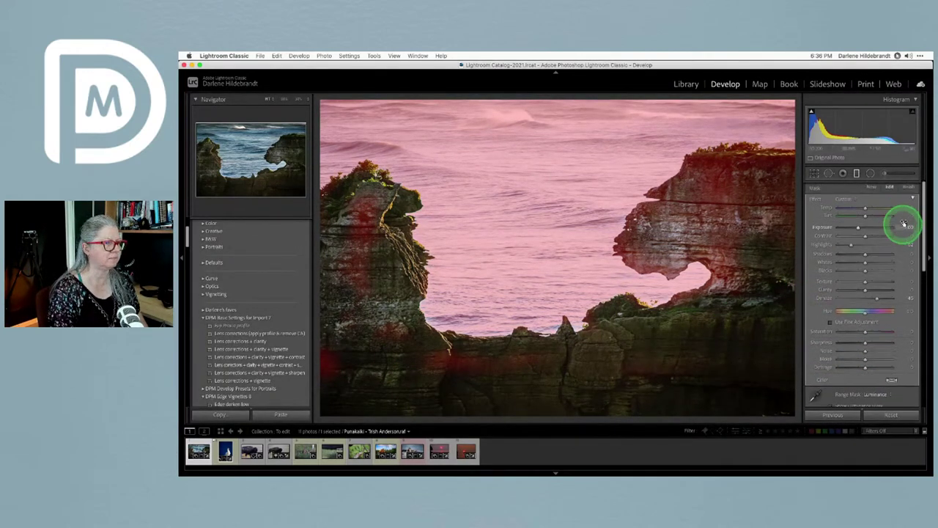
Erase the sea filter's mask from the rocks on both sides with the filter's Erase brush, Auto Mask off.
left_click(909, 186)
scroll(869, 251, "down", 5)
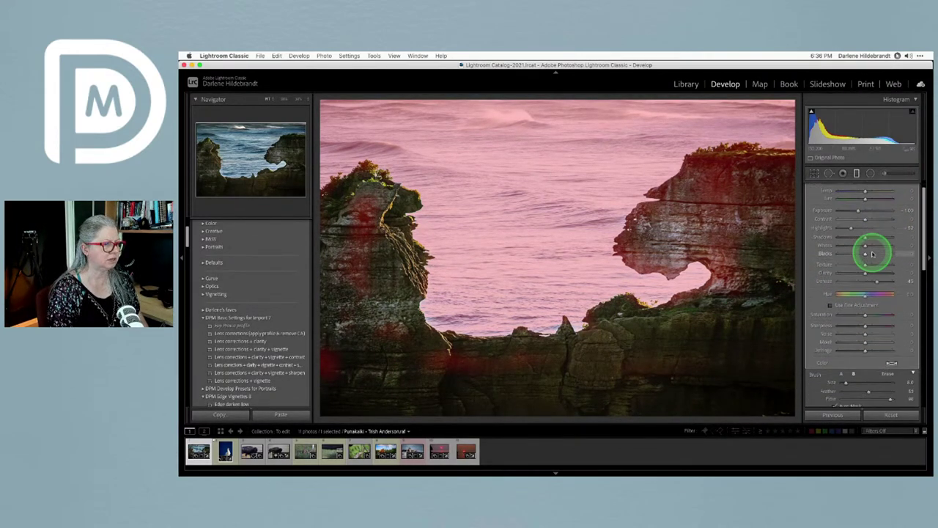
scroll(850, 279, "up", 5)
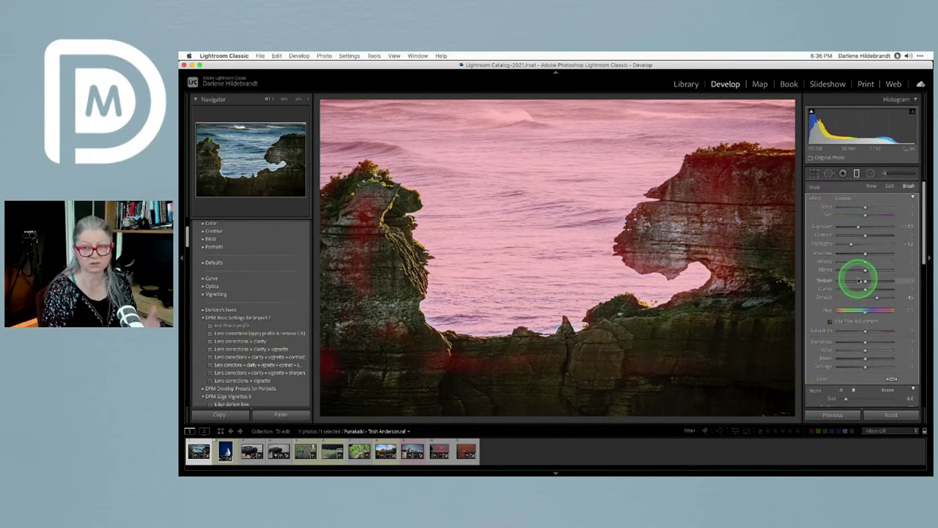
scroll(861, 278, "down", 5)
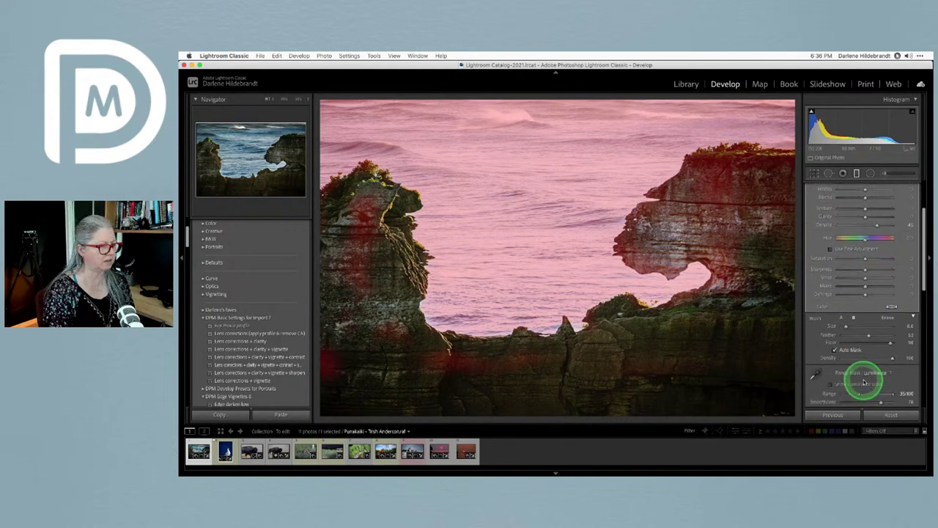
scroll(872, 373, "up", 5)
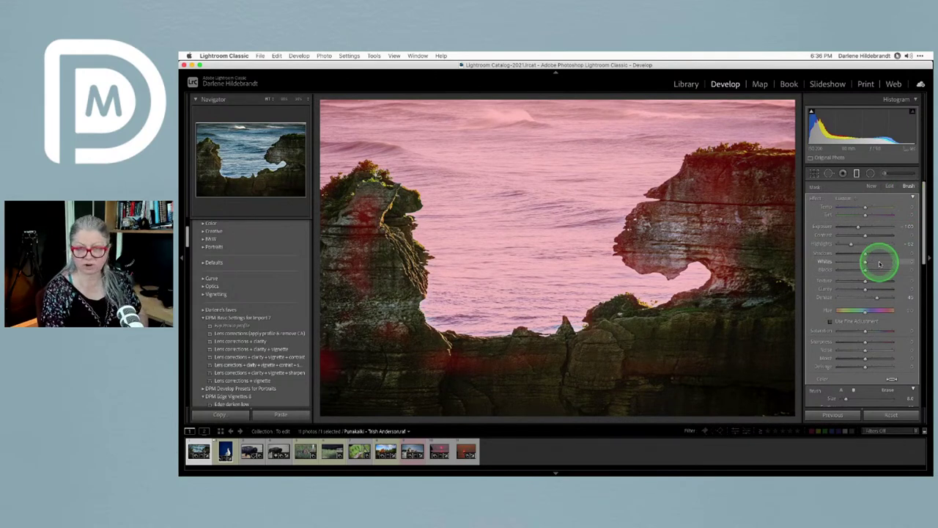
scroll(880, 262, "down", 3)
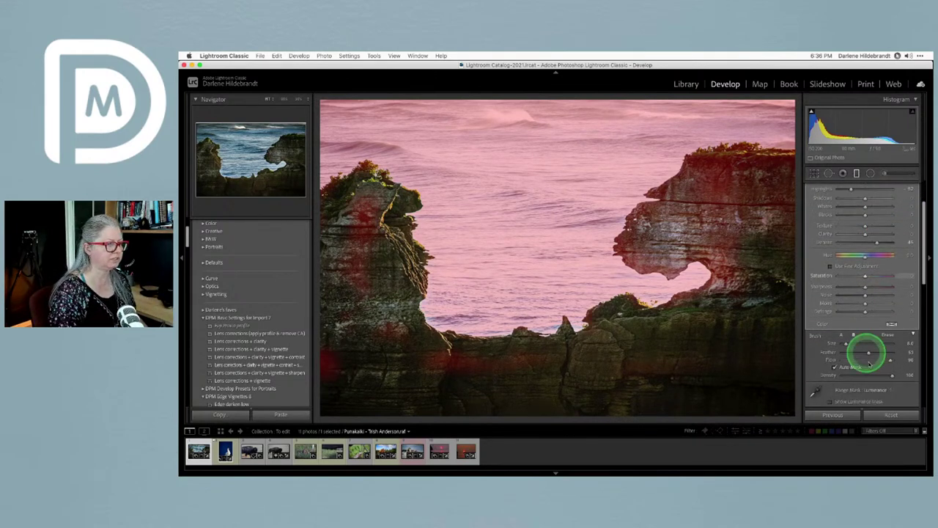
left_click(888, 336)
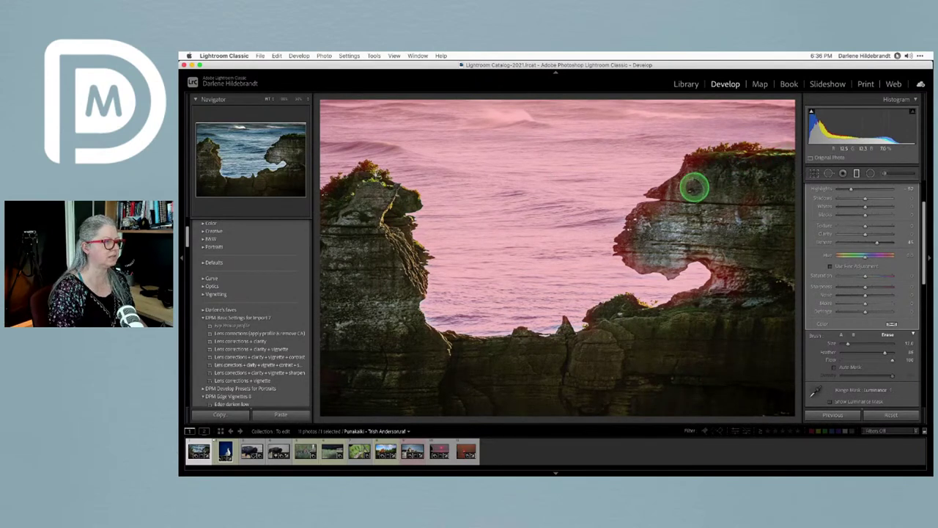
mouse_move(655, 230)
left_mouse_down()
mouse_move(633, 246)
mouse_move(687, 245)
mouse_move(731, 267)
mouse_move(730, 299)
mouse_move(681, 315)
left_mouse_up()
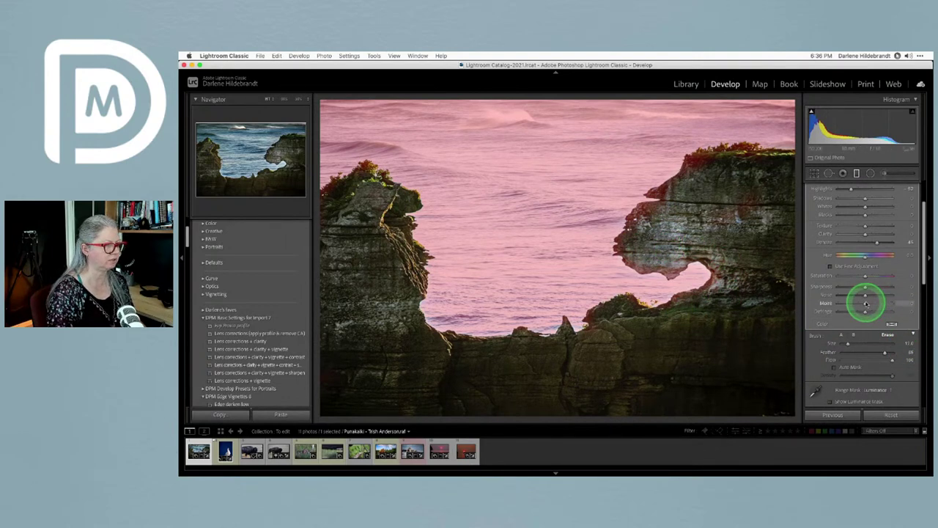
Hide the mask overlay and raise the graduated filter's luminance range to 52/100 so the mask covers the water but not the rocks.
scroll(865, 301, "down", 3)
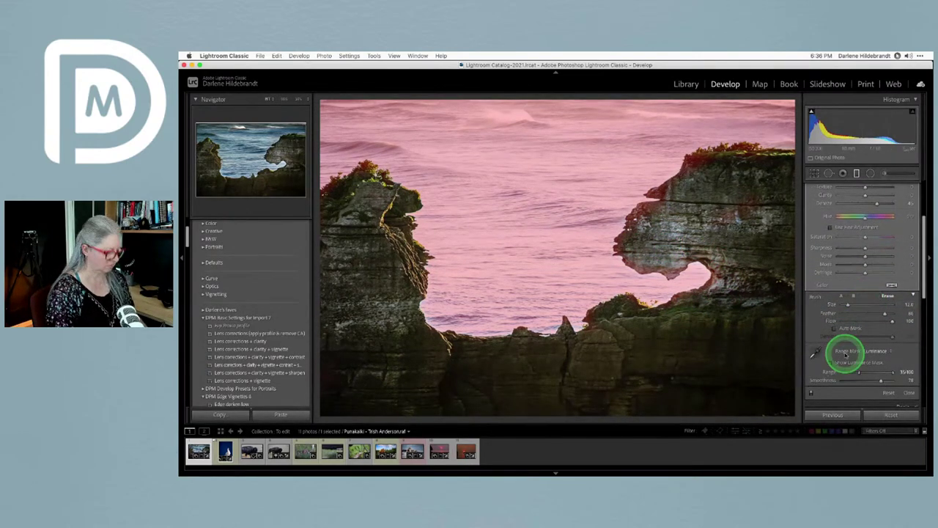
key("o")
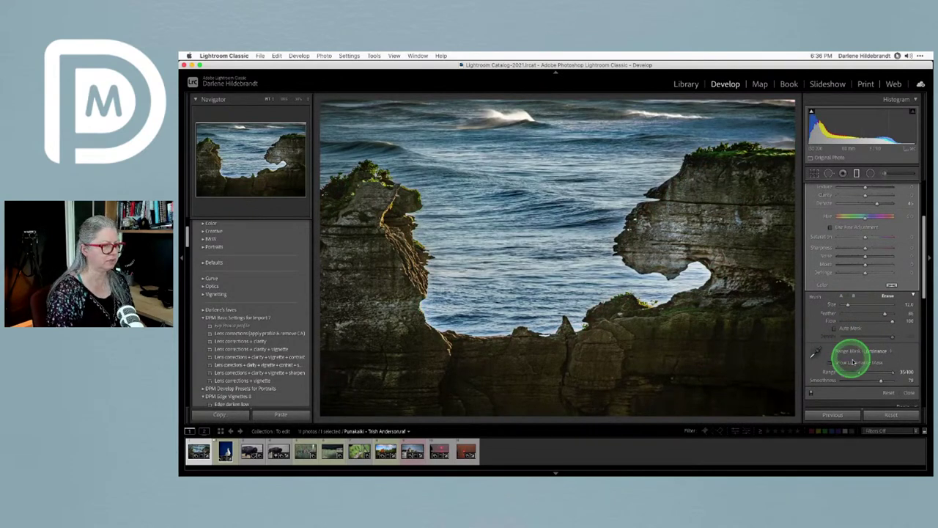
left_click_drag(860, 374, 883, 371)
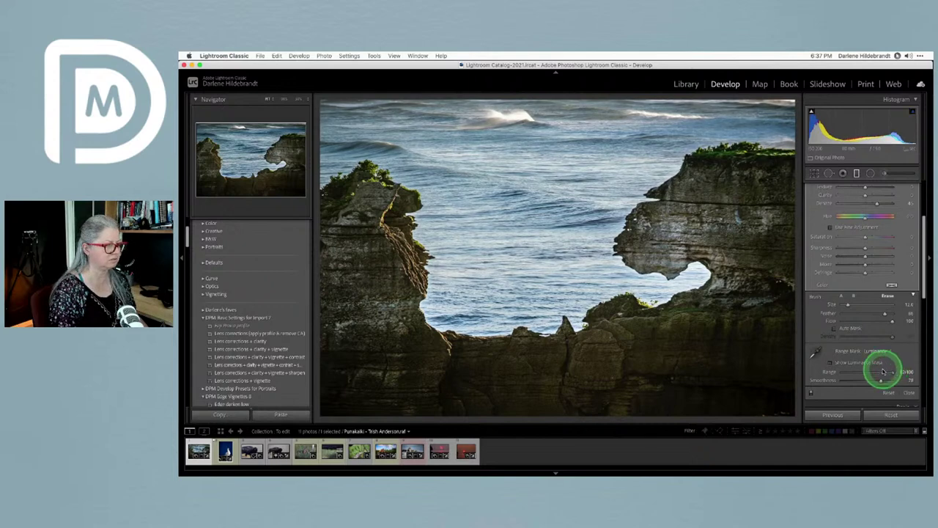
left_click(831, 363)
left_click_drag(880, 374, 867, 373)
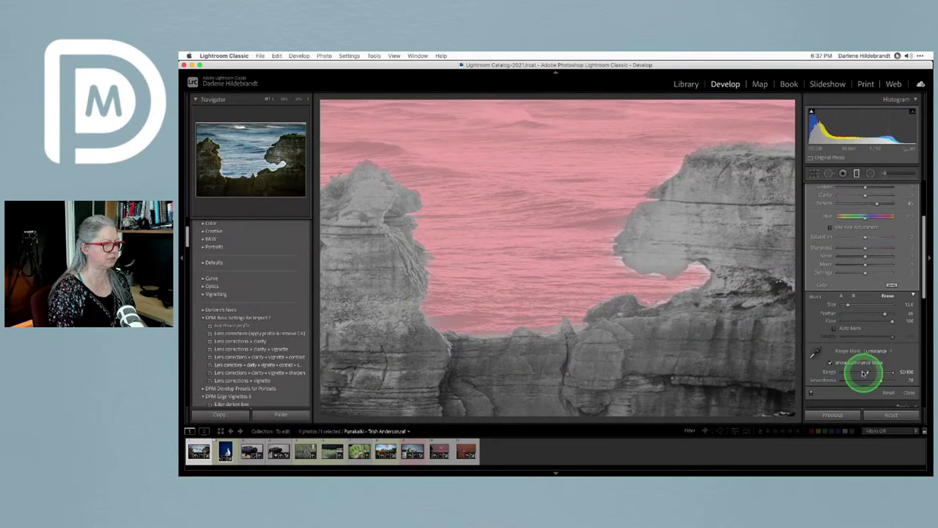
left_click(829, 363)
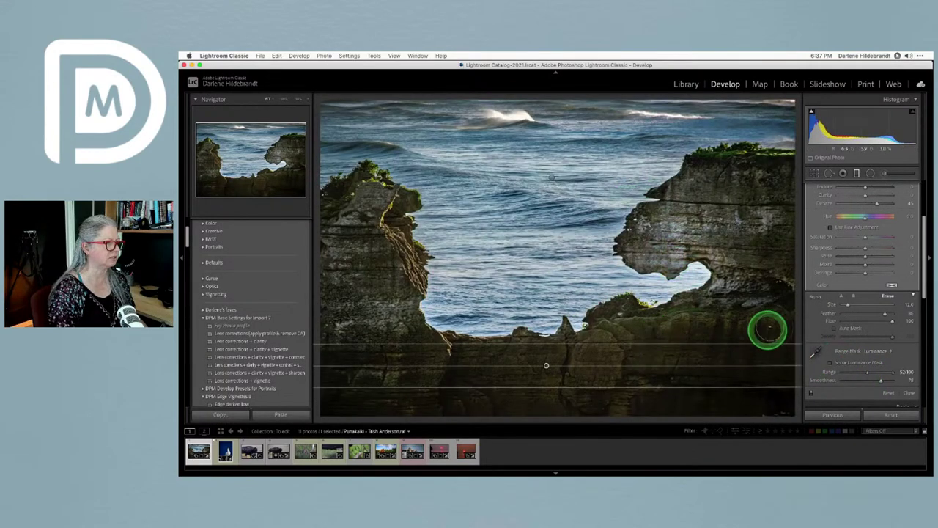
Close the graduated filter and compare the edited seascape with its unedited version.
scroll(890, 294, "up", 1)
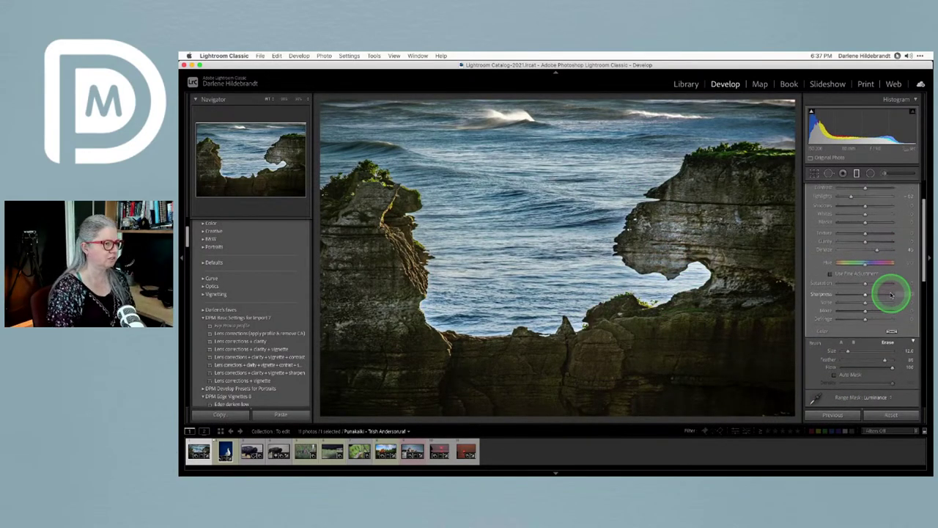
scroll(879, 309, "up", 3)
scroll(877, 300, "down", 1)
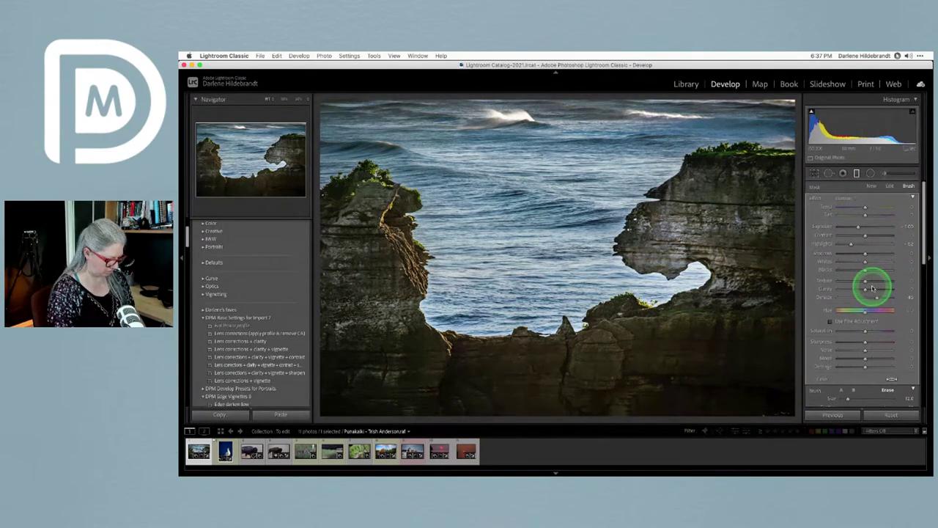
key("k")
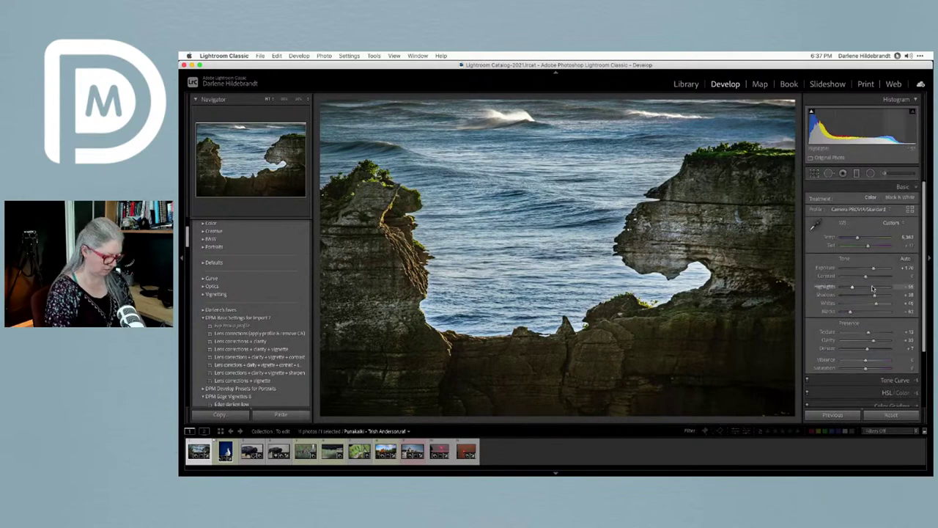
key("backslash")
key("backslash")
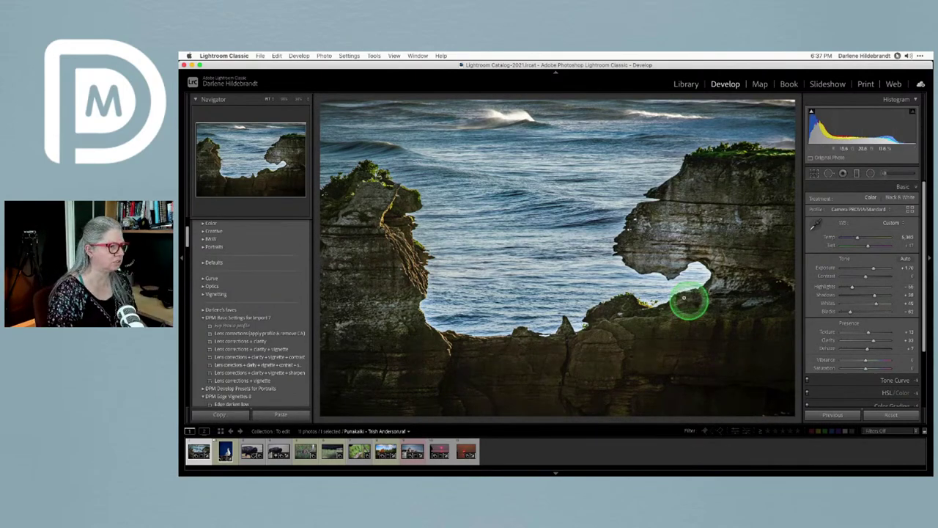
Inspect the detail of the rocks and water up close with the shooting info overlay displayed.
left_click(622, 237)
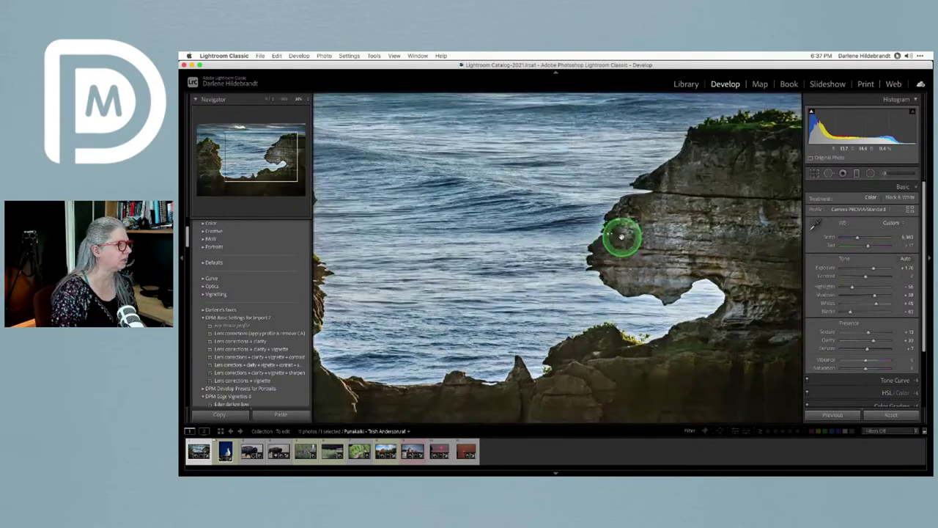
left_click_drag(622, 235, 468, 280)
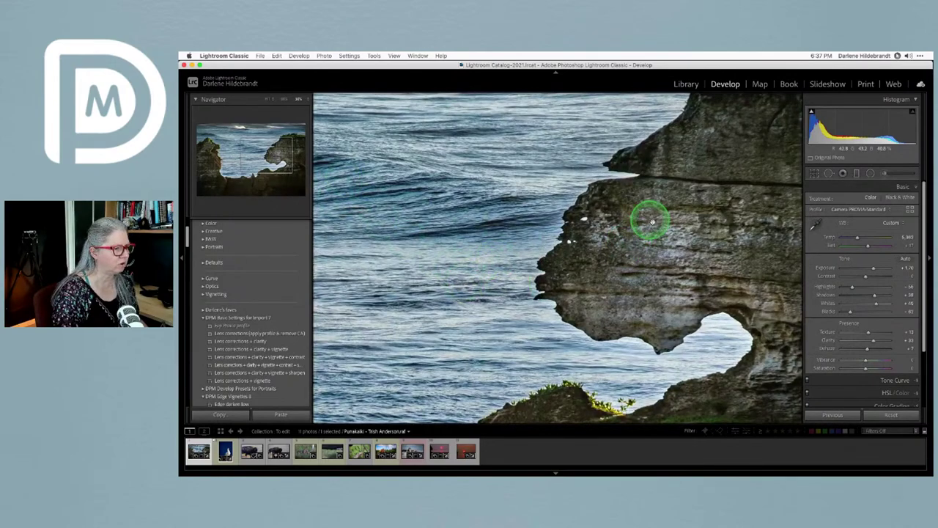
left_click_drag(568, 307, 591, 321)
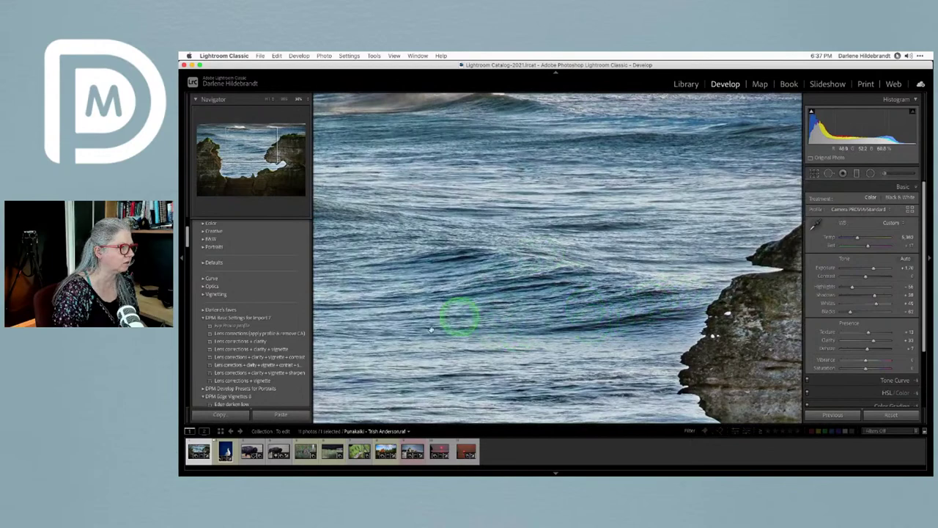
mouse_move(646, 301)
left_mouse_down()
mouse_move(520, 287)
mouse_move(657, 293)
left_mouse_up()
left_click_drag(503, 294, 643, 295)
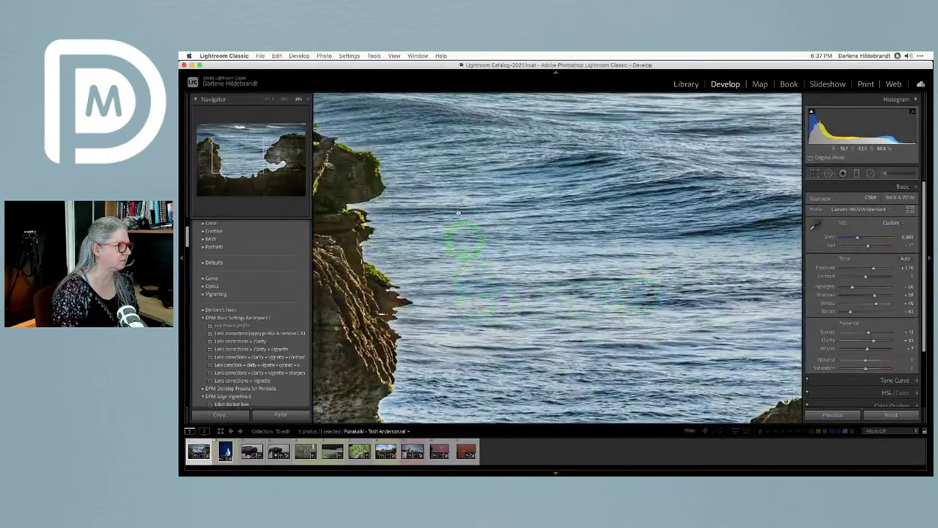
key("i")
key("i")
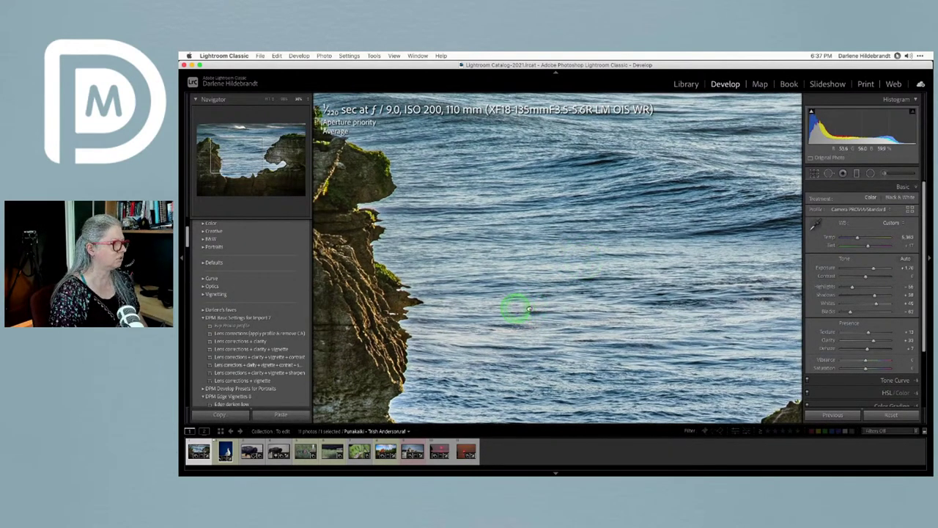
left_click_drag(518, 307, 652, 308)
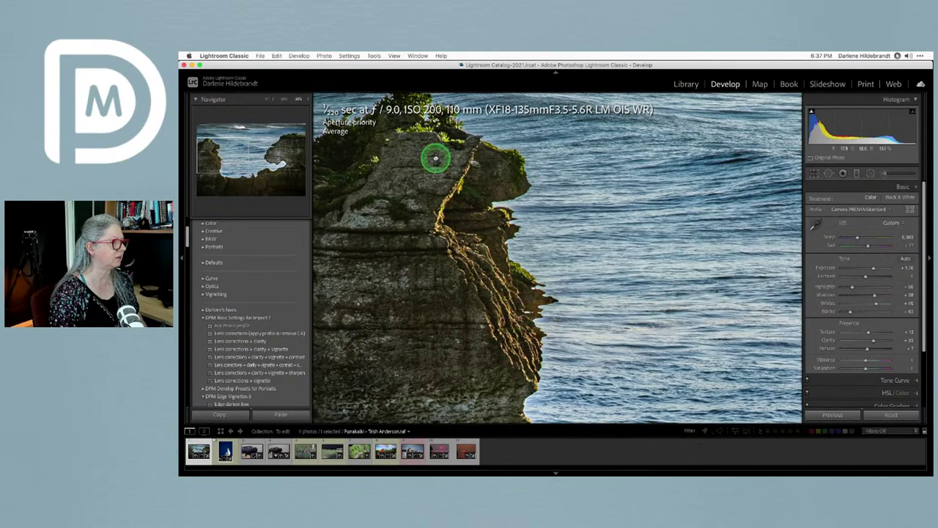
left_click_drag(435, 157, 516, 209)
left_click_drag(579, 377, 357, 323)
left_click_drag(674, 257, 279, 238)
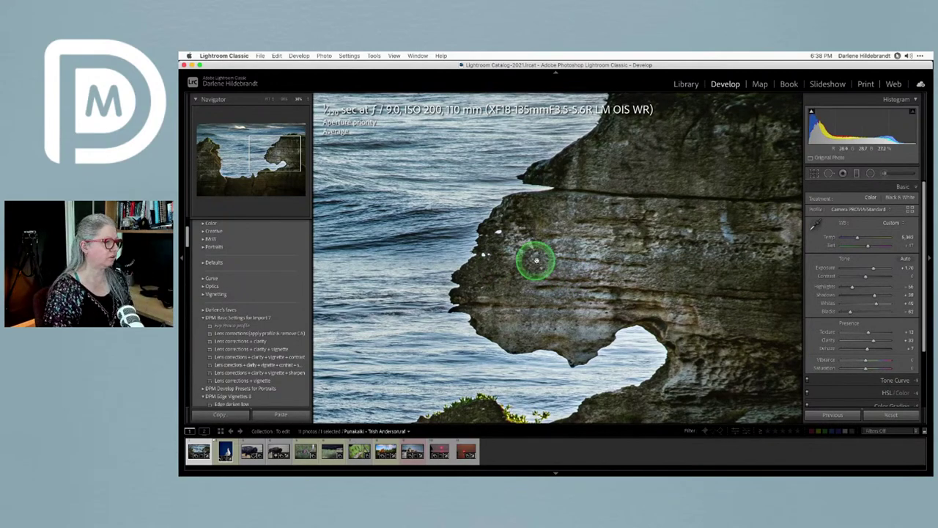
left_click(538, 261)
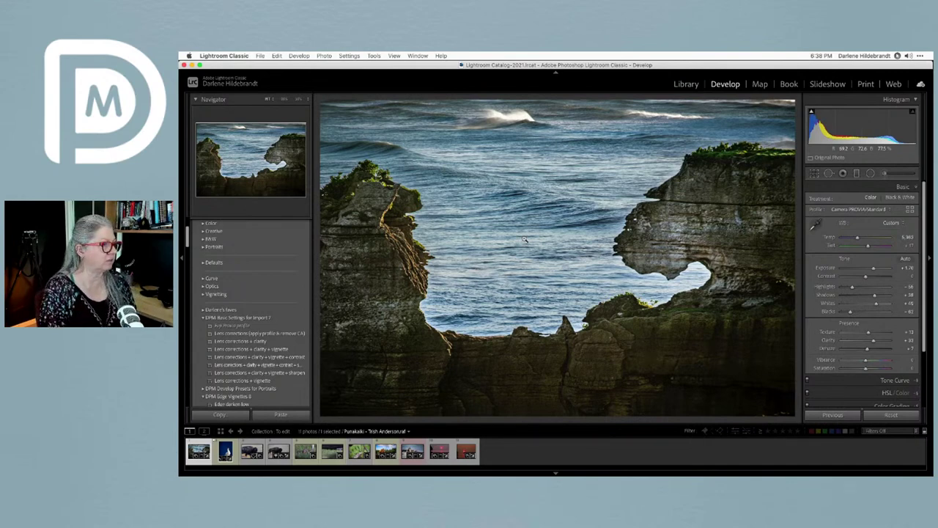
Try softening the water with the graduated filter: exposure -1.34, clarity -60 and dehaze 12, with lower highlights and texture.
key("m")
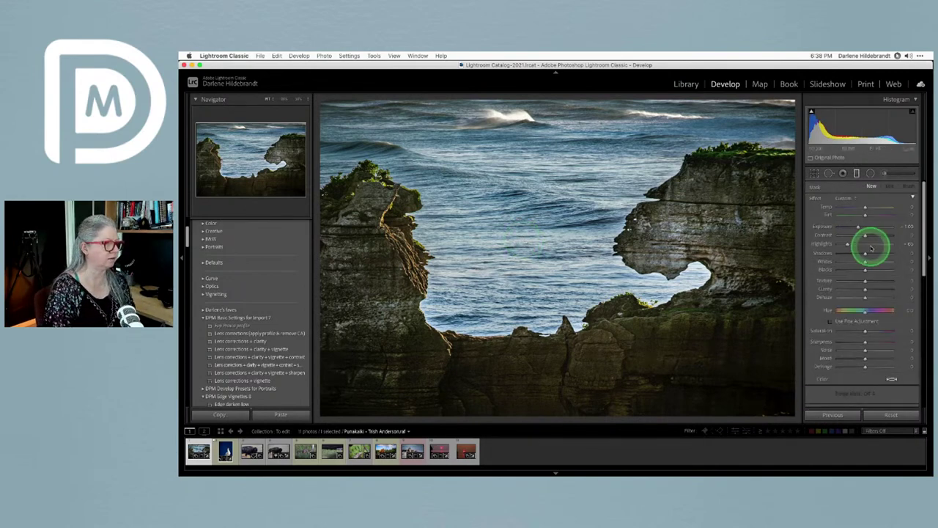
left_click_drag(530, 346, 546, 364)
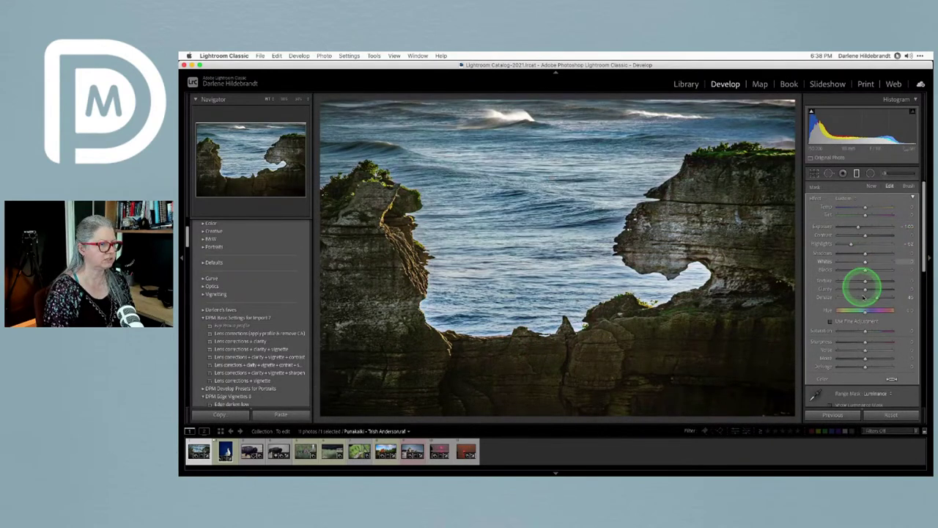
left_click_drag(876, 299, 850, 281)
left_click_drag(851, 245, 854, 226)
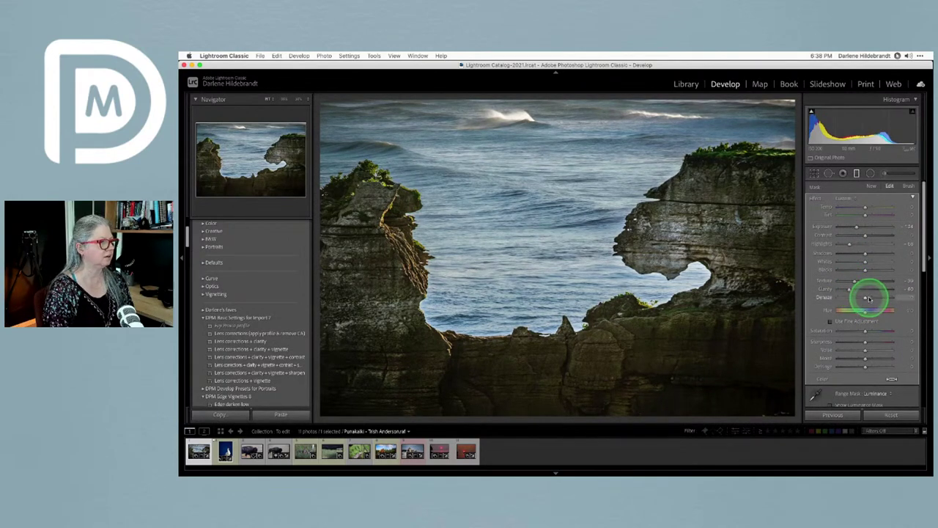
left_click(870, 298)
left_click_drag(867, 299, 869, 298)
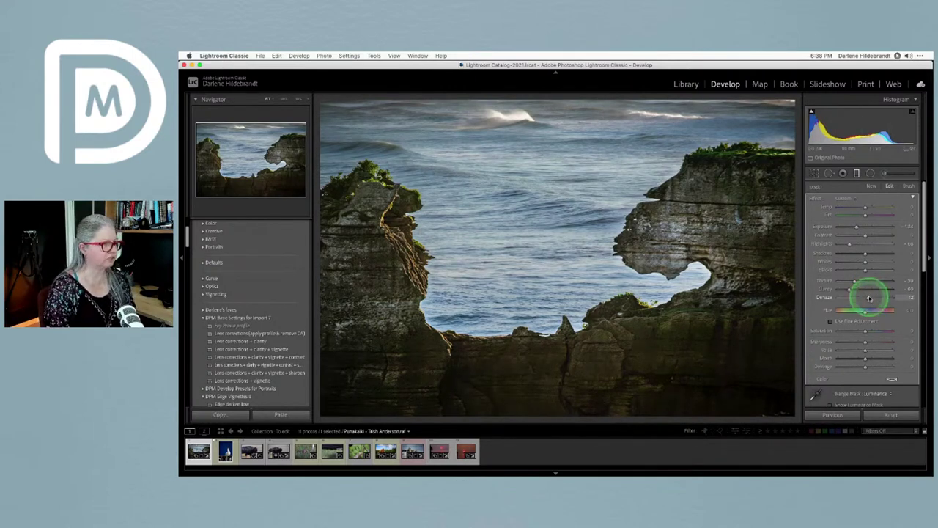
key("Escape")
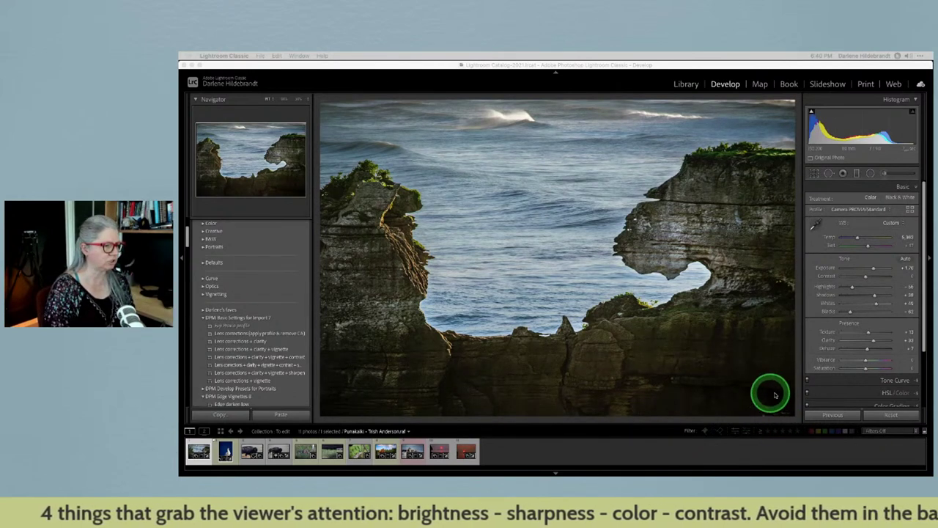
Undo the recent texture, clarity, exposure and dehaze changes on the water's graduated filter, keeping the luminance range mask update.
left_click(797, 387)
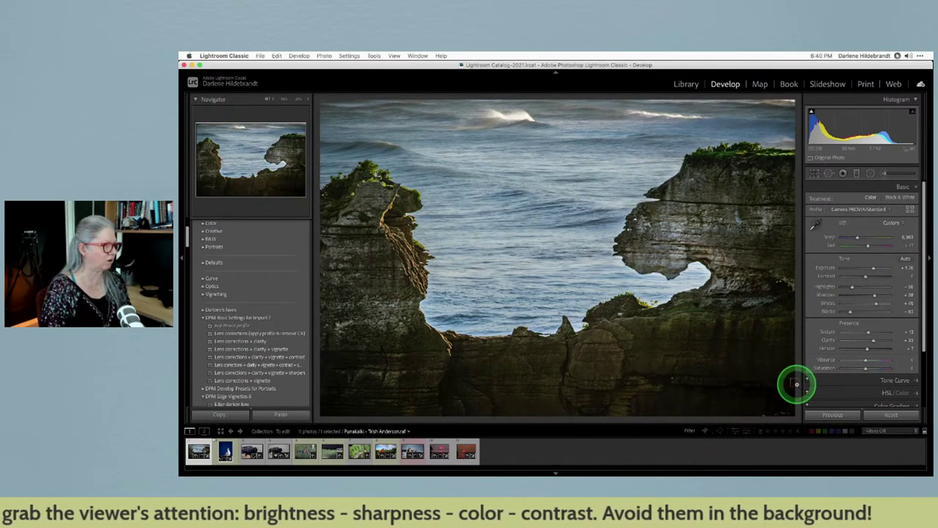
key("super+z")
key("super+z")
key("super+z")
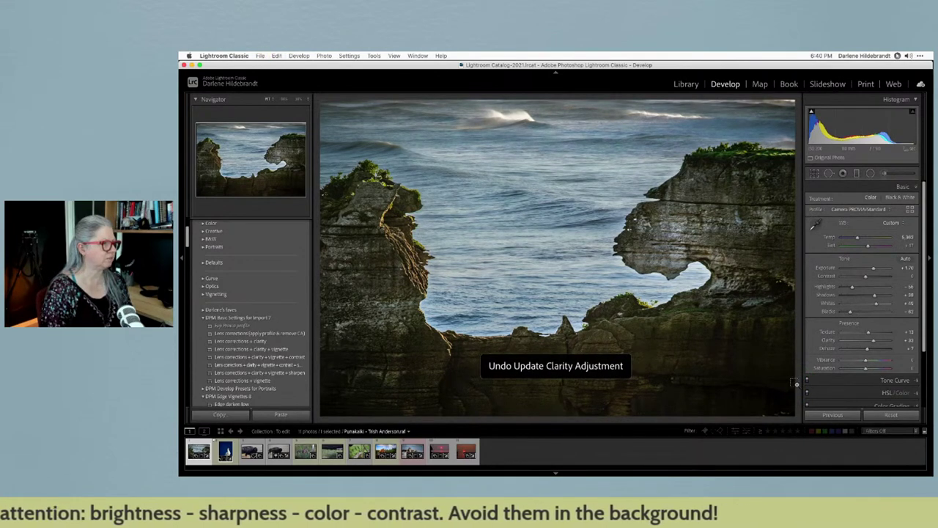
key("super+z")
key("super+z")
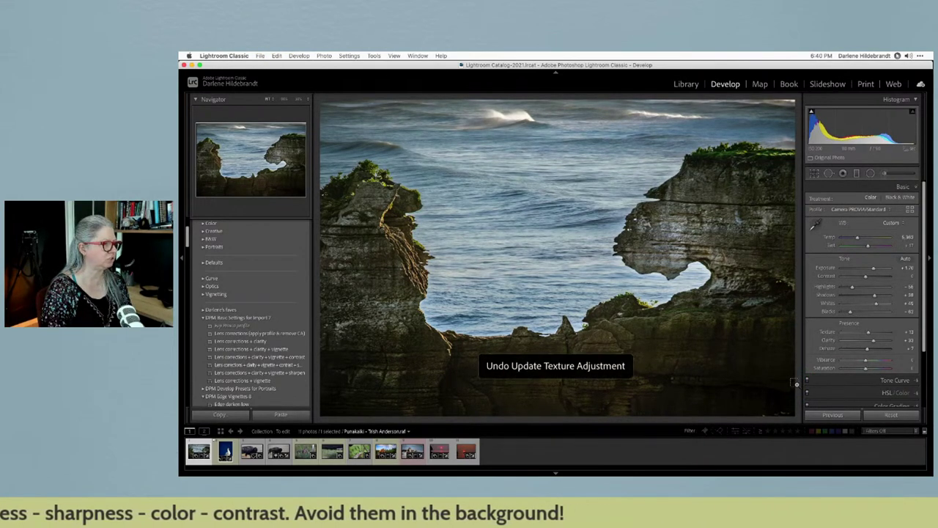
key("super+z")
key("super+z")
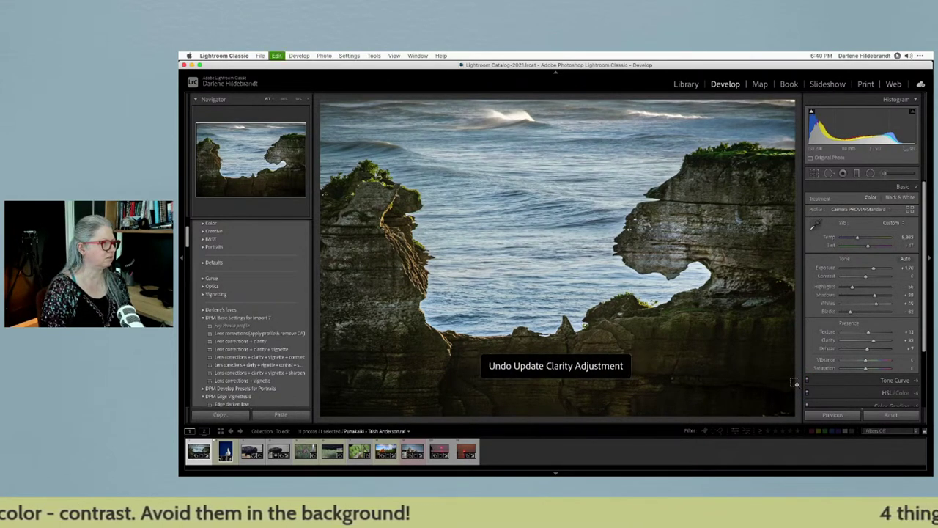
key("super+z")
key("super+z")
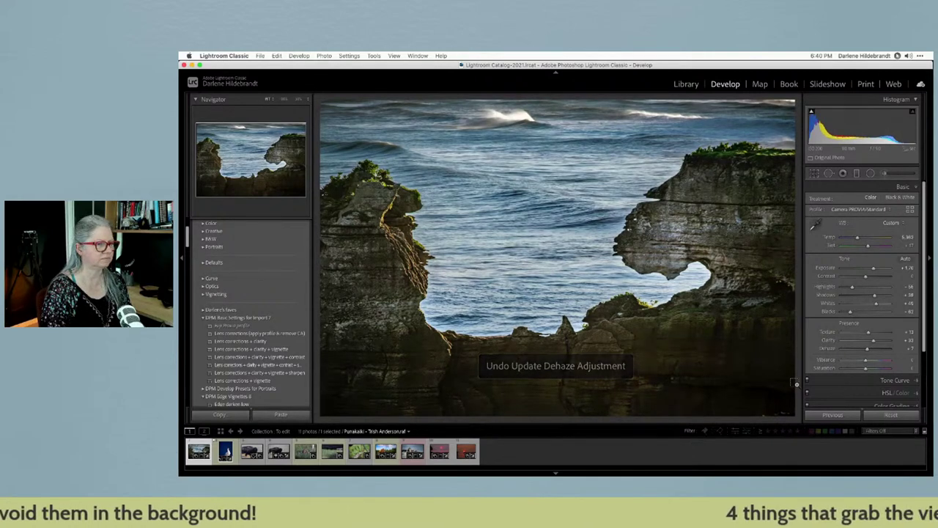
left_click(796, 382)
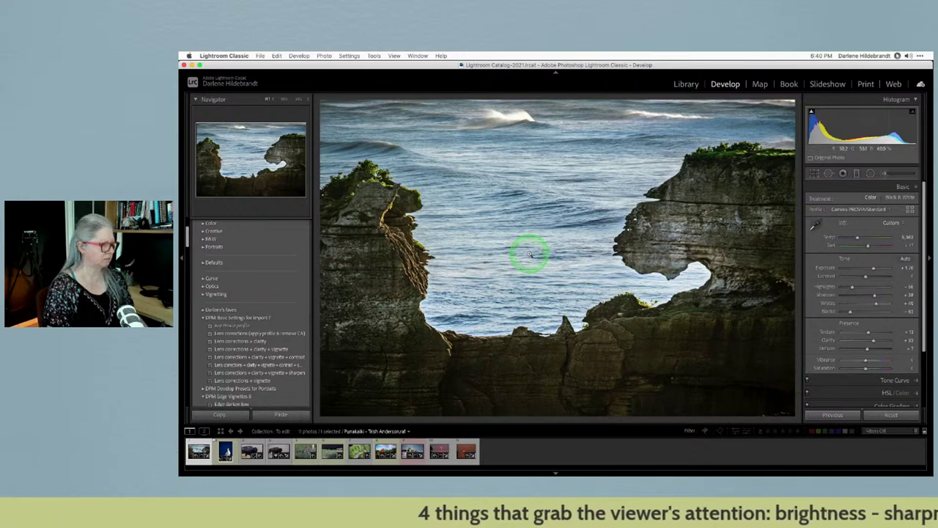
left_click(276, 56)
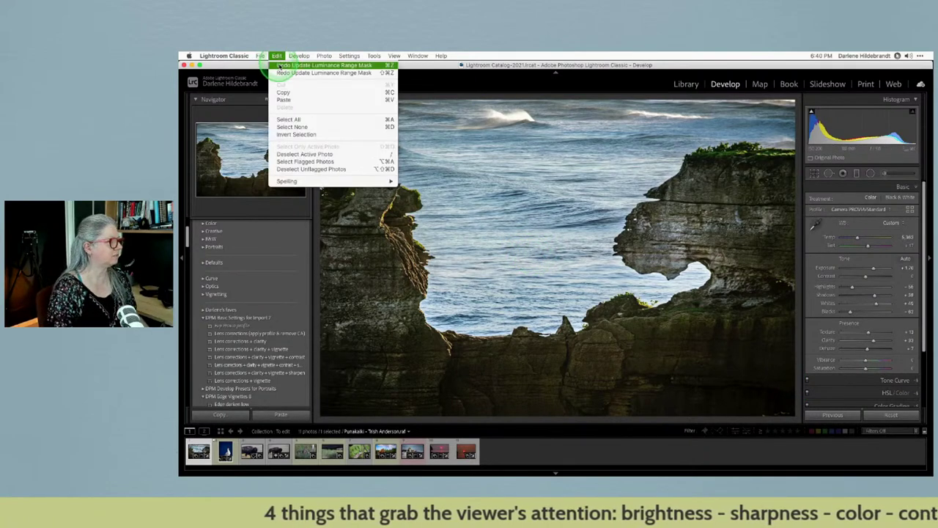
left_click(282, 73)
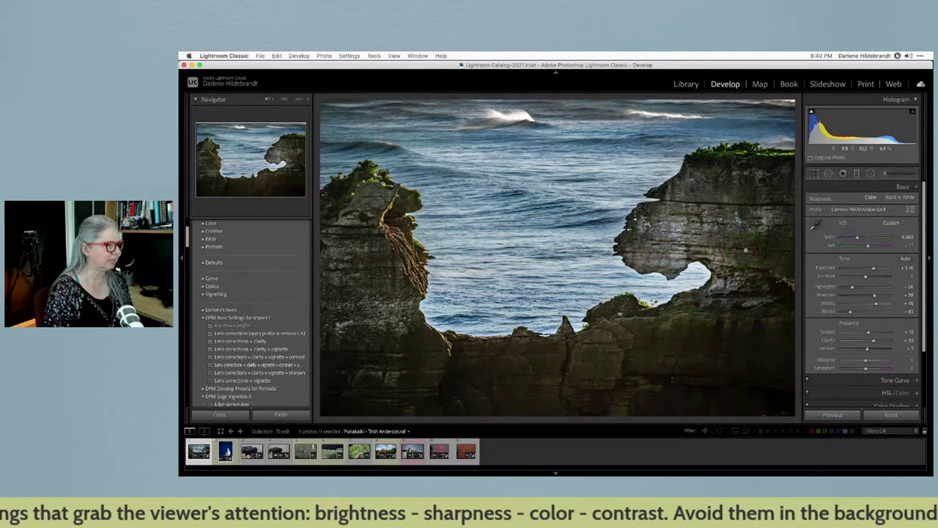
Open the photo of the white chicken on the red stool in Develop and create a virtual copy of it.
key("g")
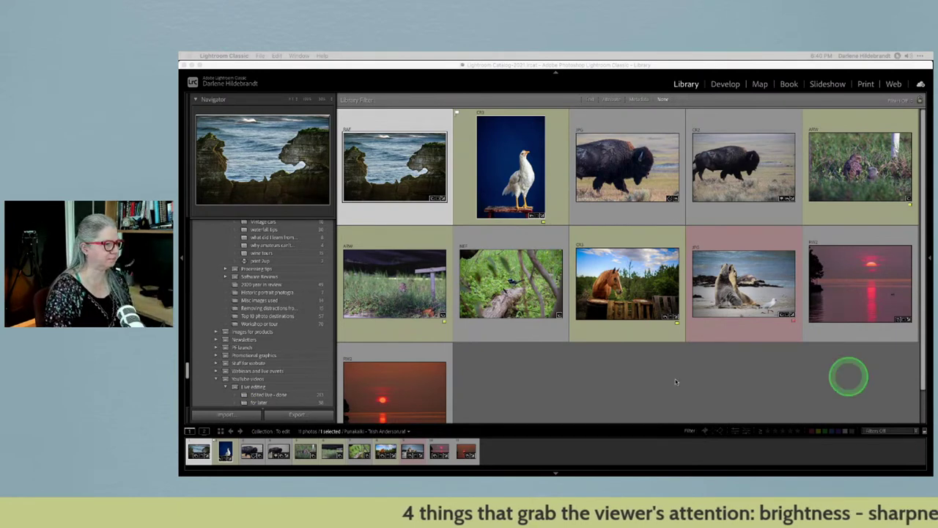
left_click(717, 387)
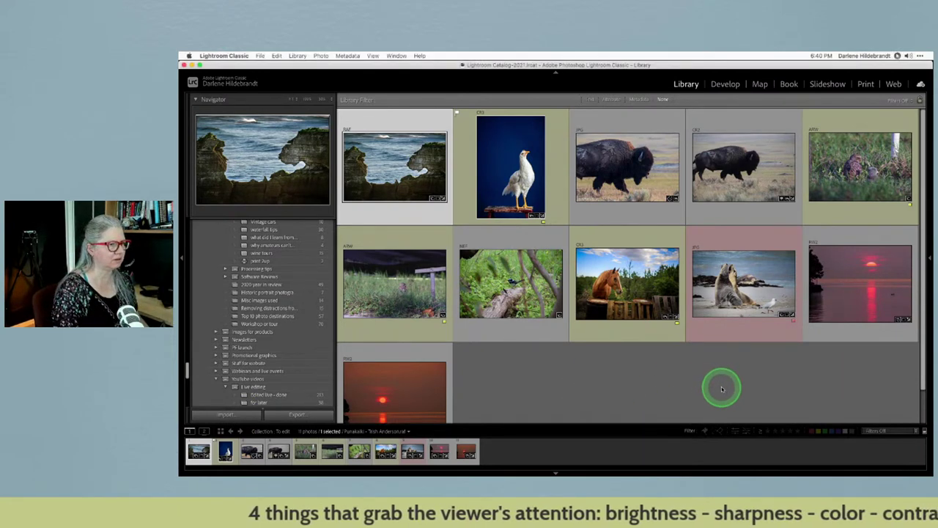
double_click(506, 176)
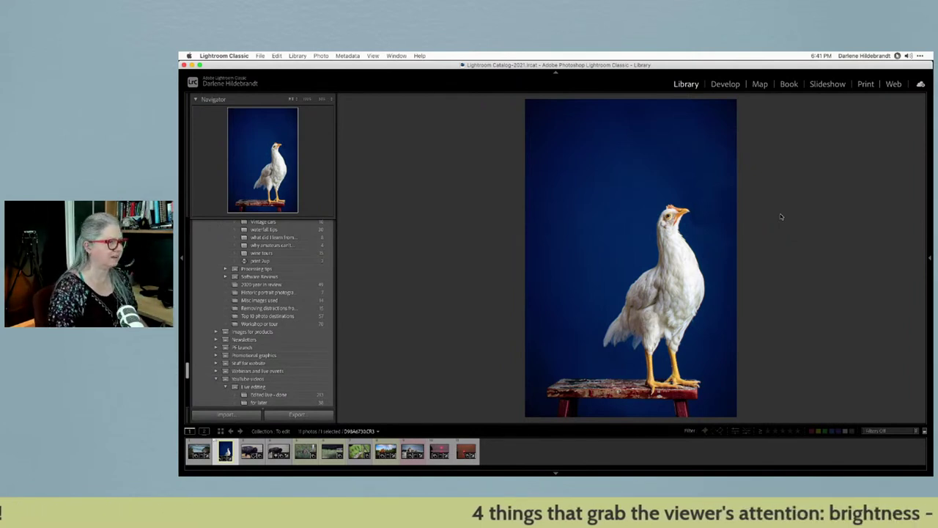
key("d")
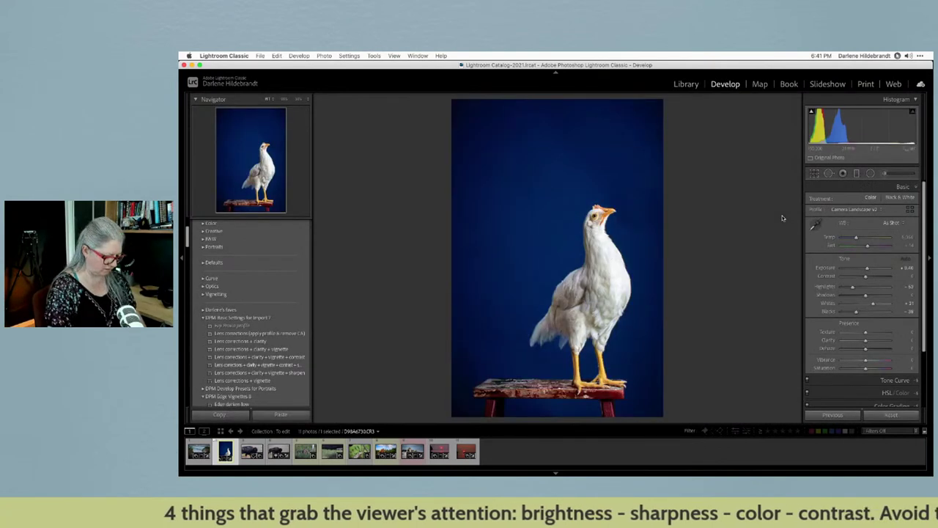
mouse_move(782, 218)
left_mouse_down()
mouse_move(781, 255)
mouse_move(759, 265)
left_mouse_up()
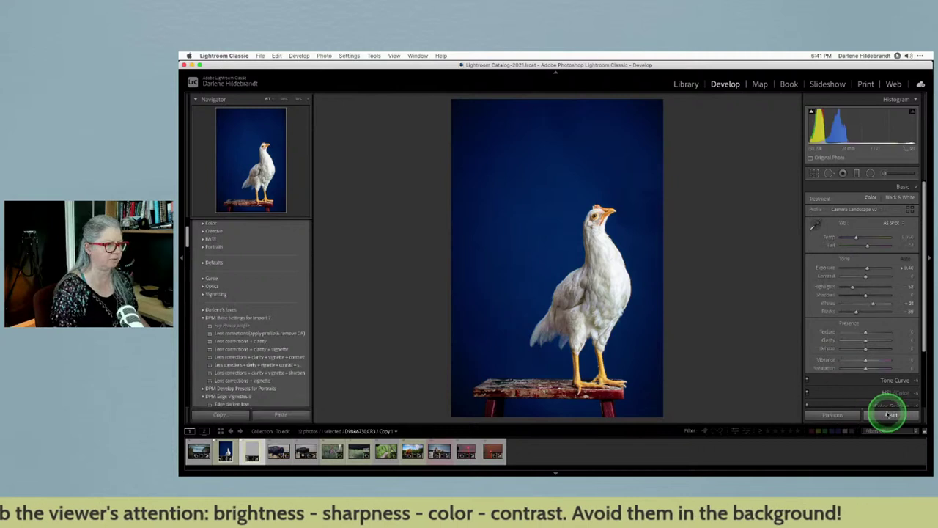
Reset the develop settings of the chicken's virtual copy and examine the blue backdrop beside the bird at 200%.
left_click(758, 272)
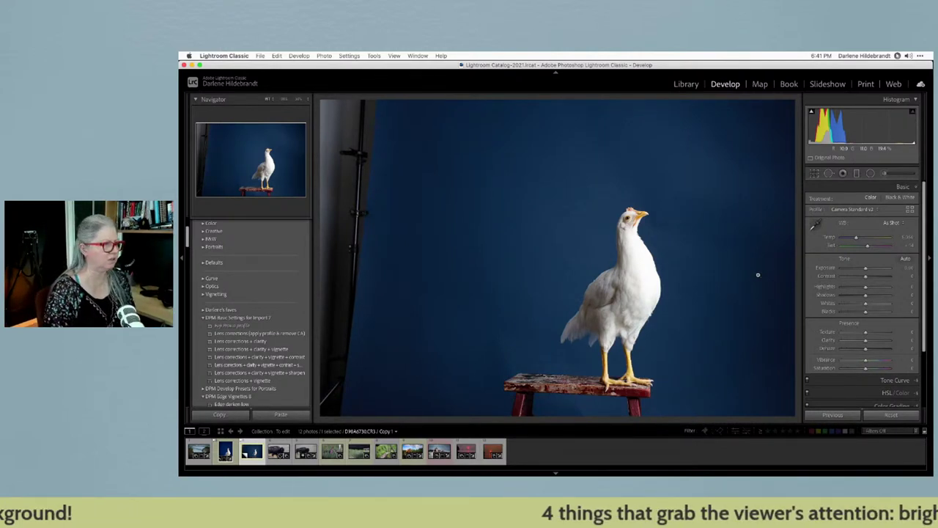
left_click_drag(758, 274, 357, 212)
left_click(283, 99)
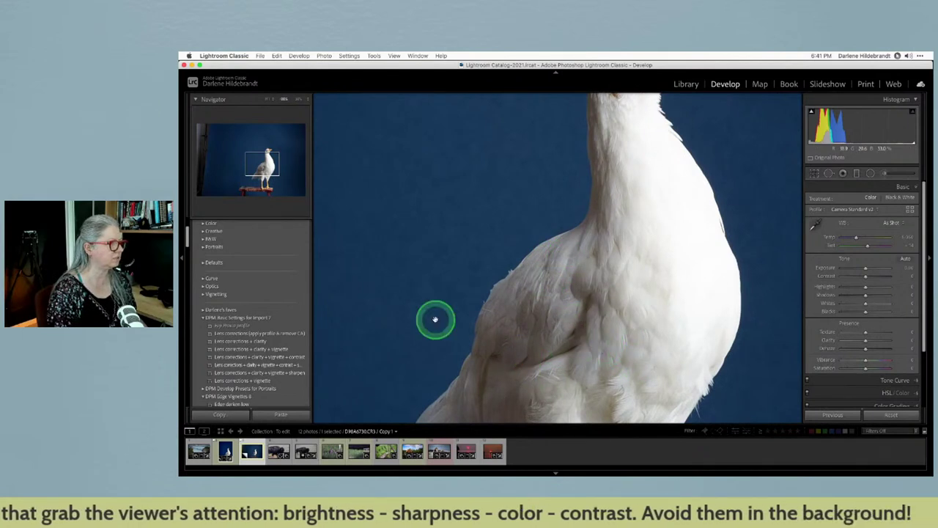
left_click_drag(505, 331, 603, 316)
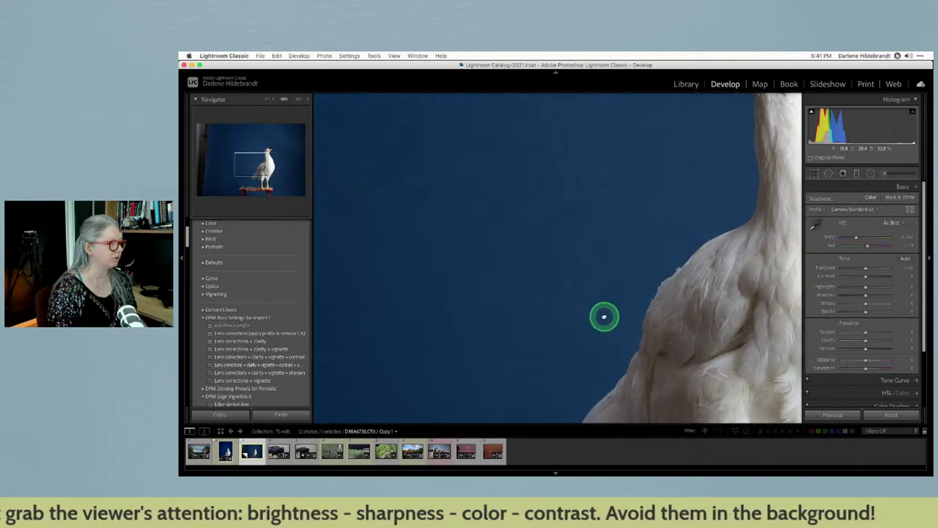
left_click(308, 99)
left_click(314, 110)
left_click_drag(495, 240, 574, 216)
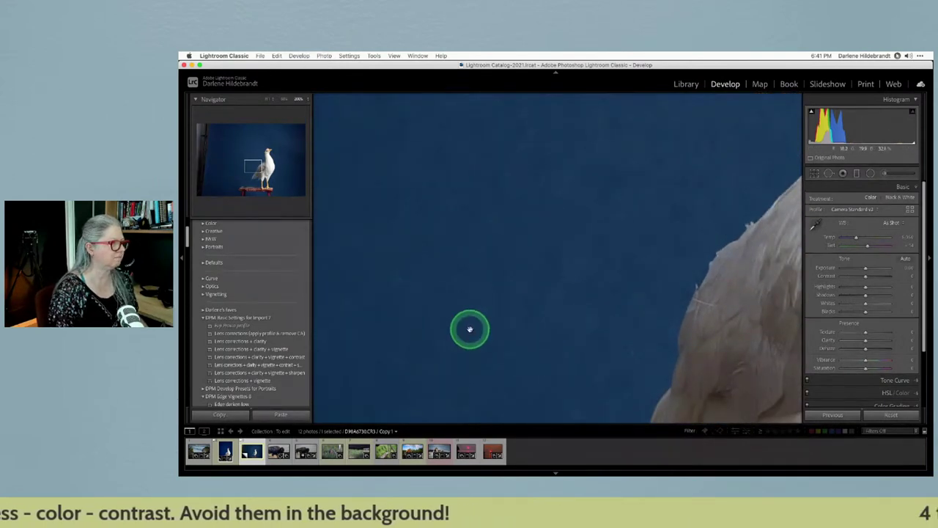
Raise texture and clarity to about +60 on the virtual copy and check their effect on the backdrop and feathers.
left_click(882, 334)
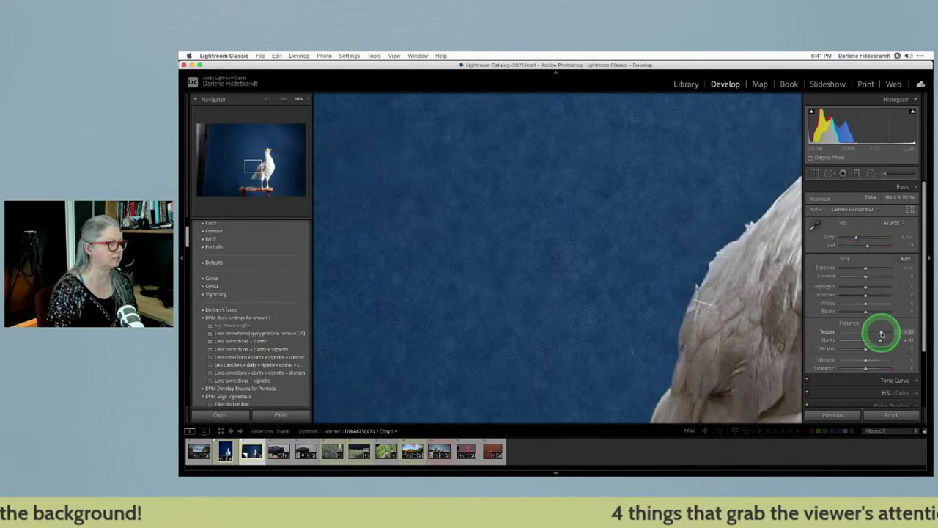
left_click_drag(712, 316, 584, 314)
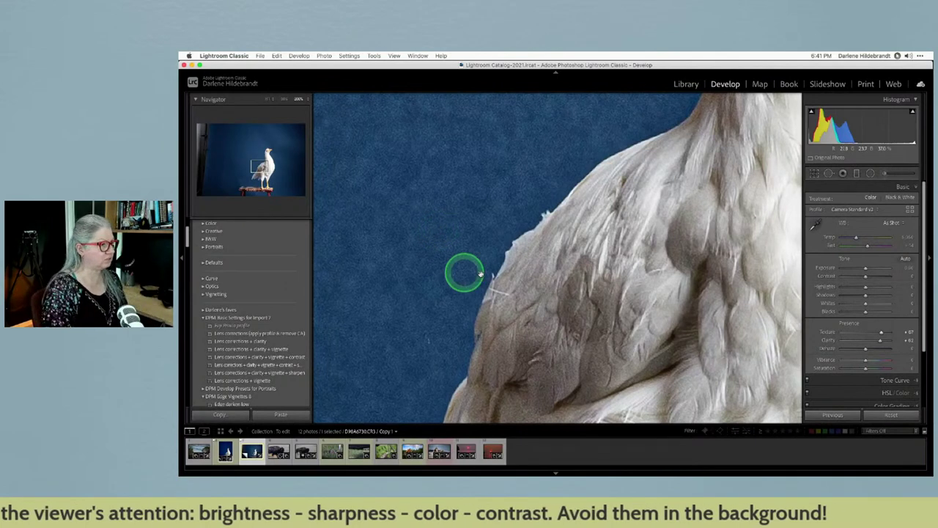
left_click(415, 265)
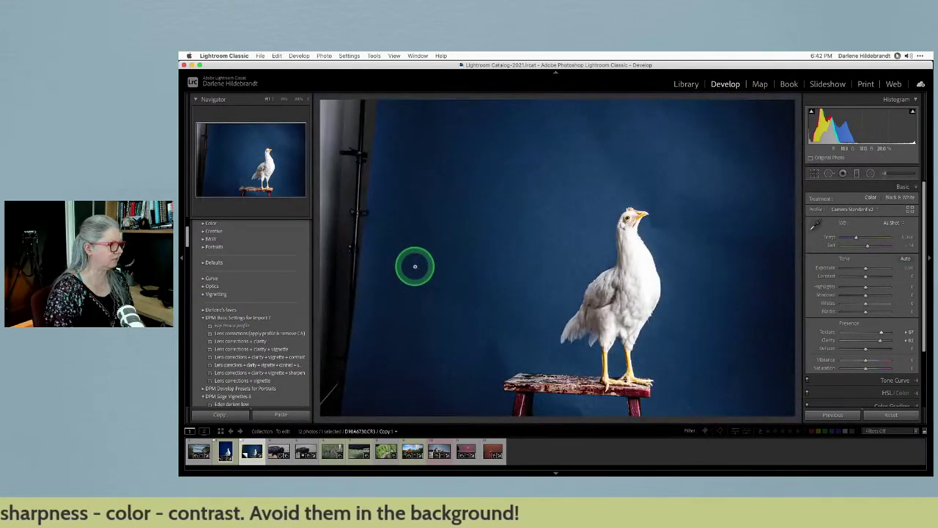
Return to the edited original chicken photo and inspect its backdrop and feathers up close for comparison.
key("Left")
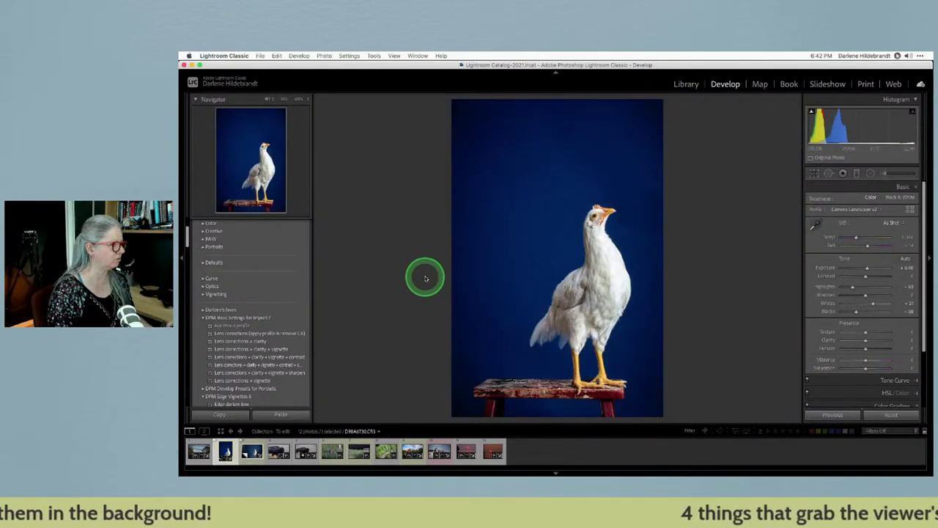
left_click(509, 254)
scroll(526, 268, "down", 5)
mouse_move(615, 236)
left_mouse_down()
mouse_move(428, 283)
mouse_move(438, 367)
left_mouse_up()
mouse_move(459, 279)
left_mouse_down()
mouse_move(414, 369)
mouse_move(463, 266)
mouse_move(472, 217)
left_mouse_up()
mouse_move(452, 306)
left_mouse_down()
mouse_move(417, 300)
mouse_move(450, 268)
left_mouse_up()
left_click(447, 277)
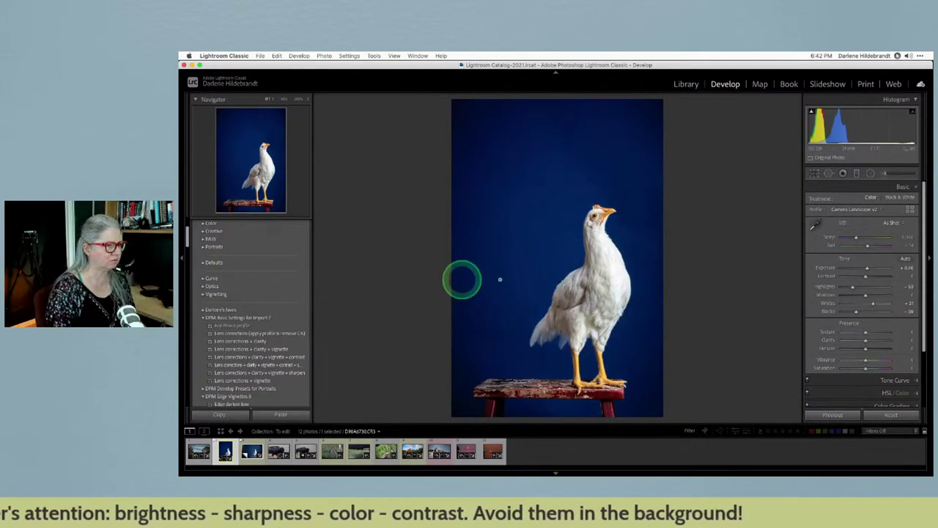
Preview the camera profiles on the chicken photo, including Camera Neutral v2, and keep Camera Landscape v2.
left_click(910, 210)
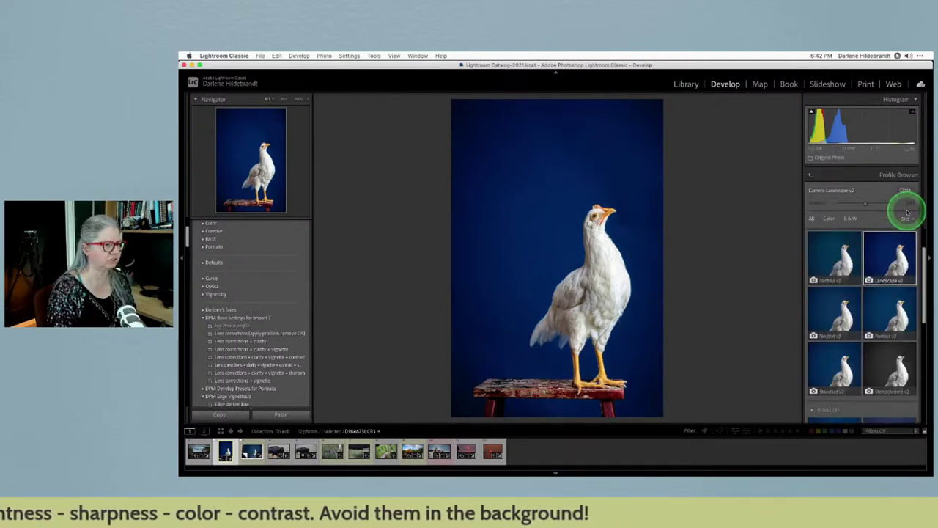
left_click(894, 245)
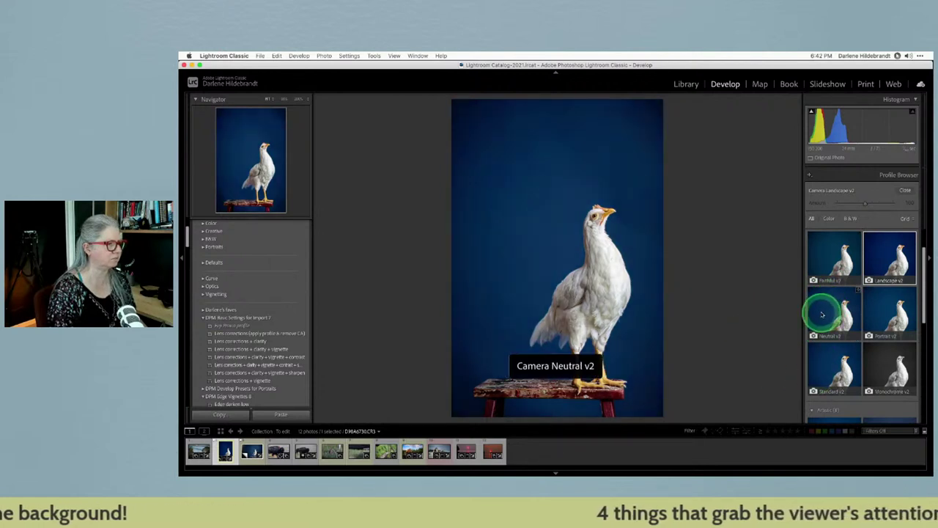
left_click(904, 190)
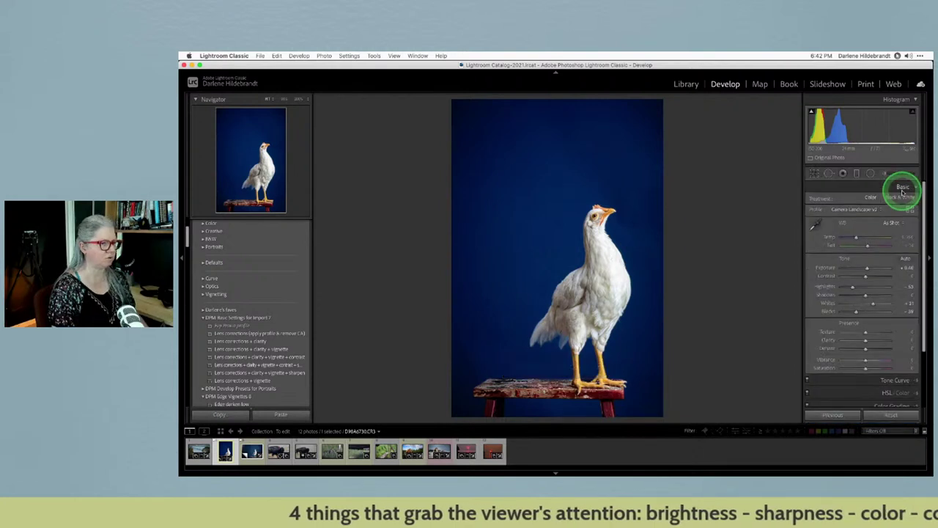
Set the chicken photo's whites to +32 and lower the blacks to about -55 using the clipping preview.
left_click_drag(874, 304, 856, 312)
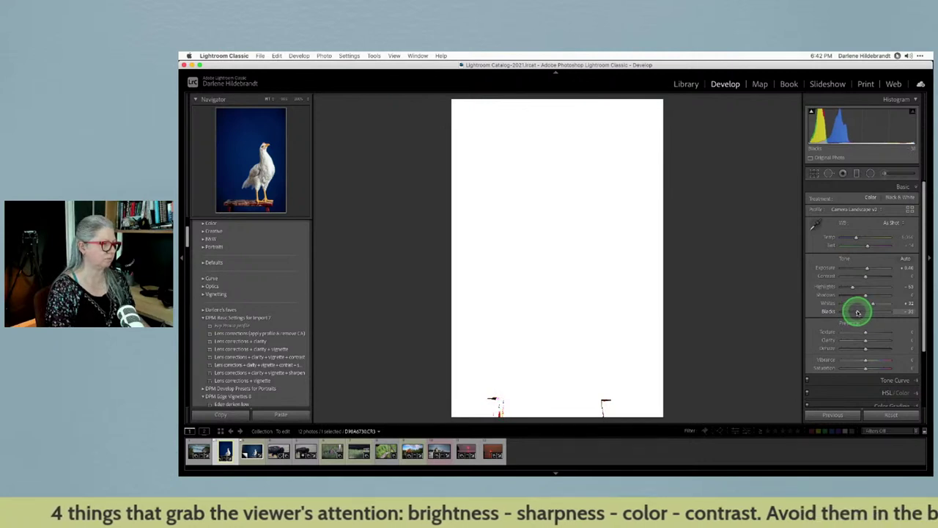
left_click_drag(854, 313, 851, 314)
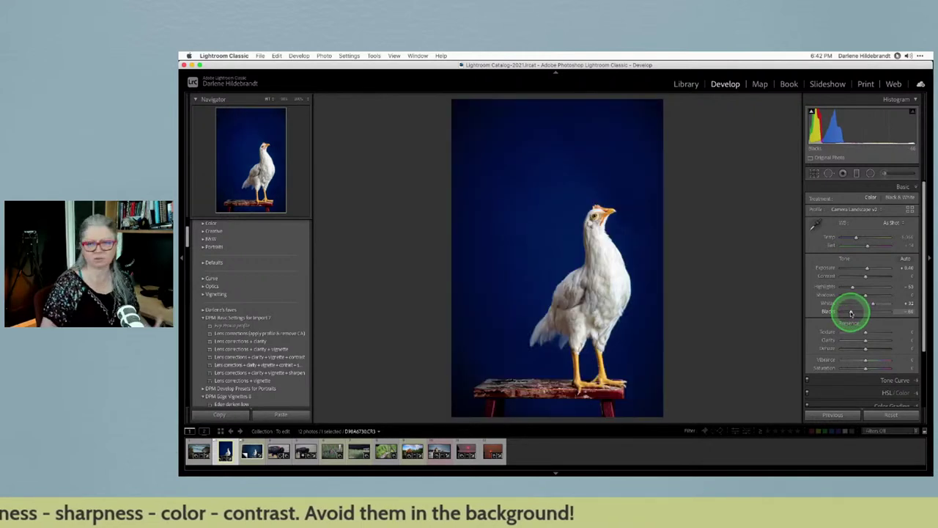
left_click(850, 313)
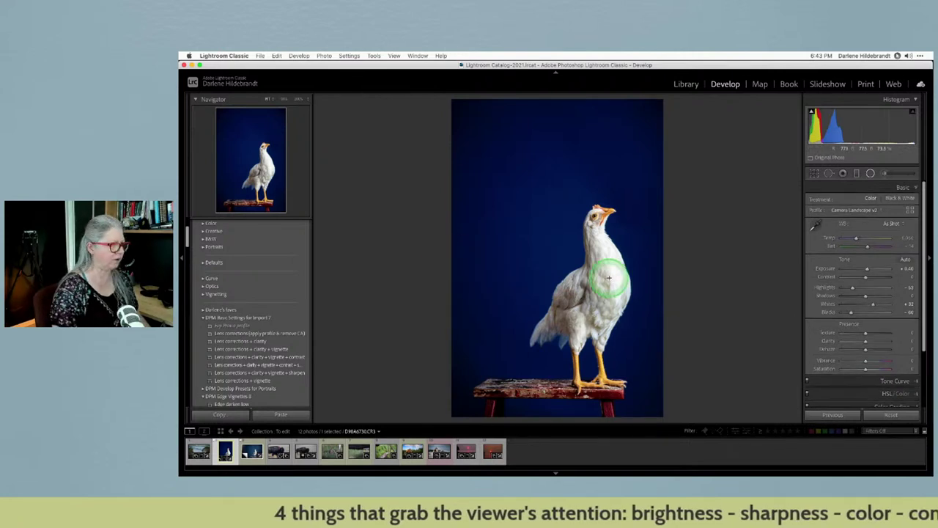
Select the existing radial filter on the chicken and bring up its color range mask settings.
key("k")
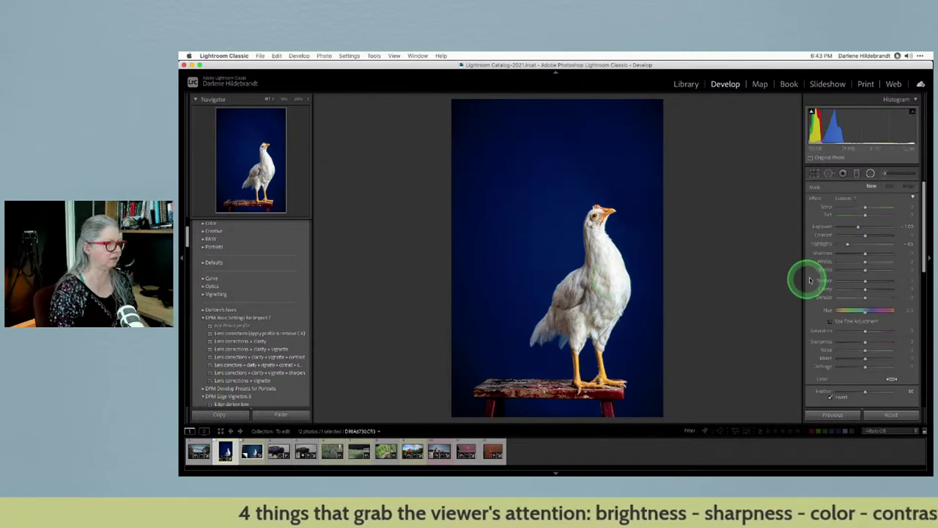
left_click(584, 298)
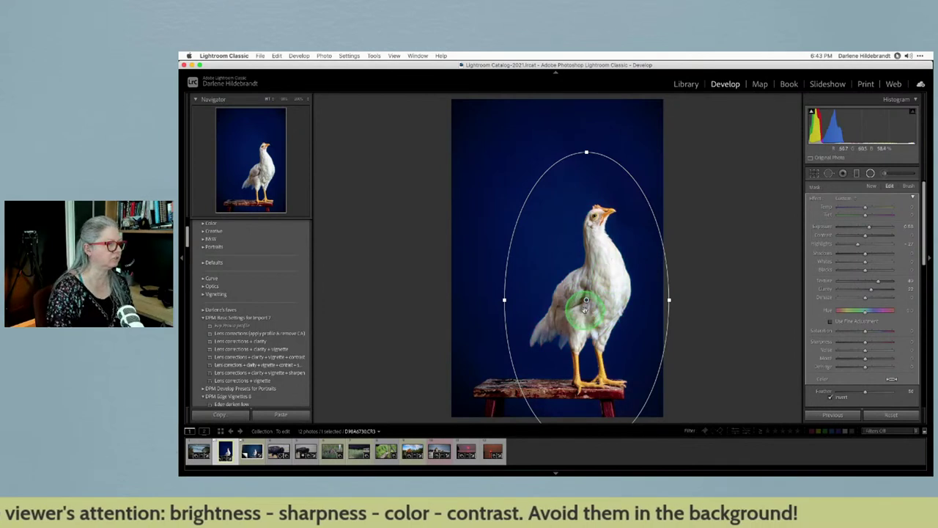
scroll(843, 276, "down", 5)
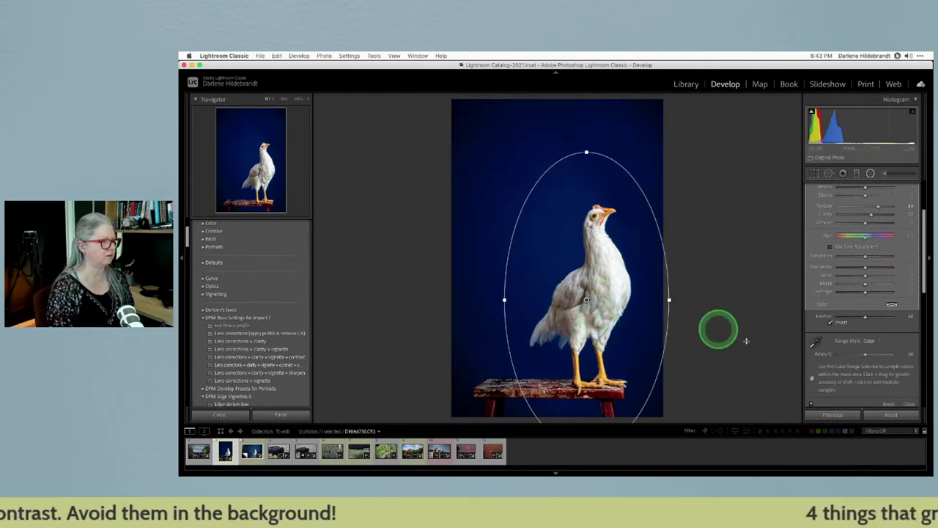
scroll(818, 338, "down", 1)
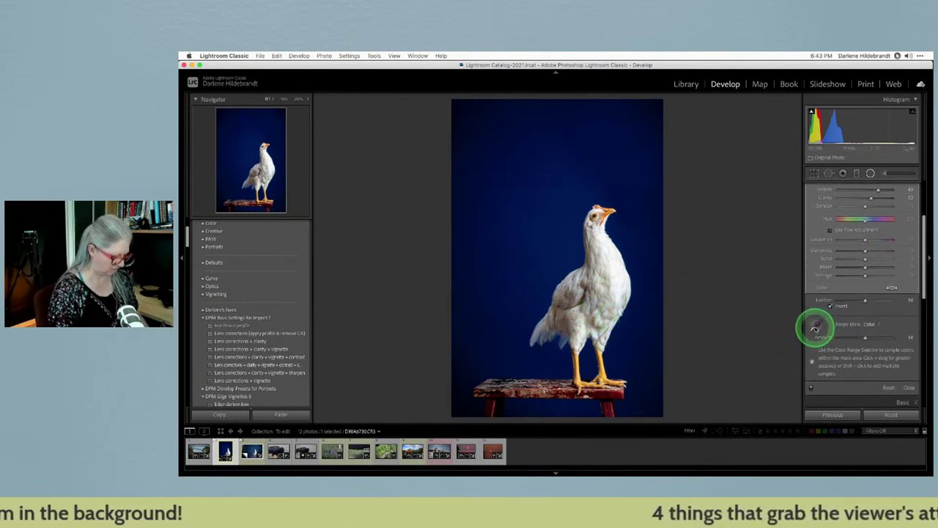
Resample the white feathers for the radial filter's color range mask with a green overlay, and check the mask up close.
key("o")
left_click(819, 323)
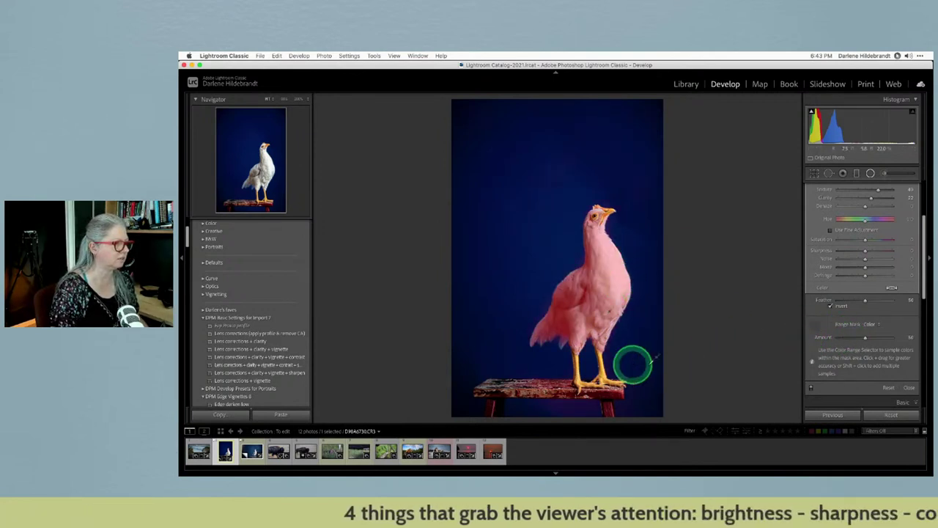
left_click_drag(607, 269, 607, 297)
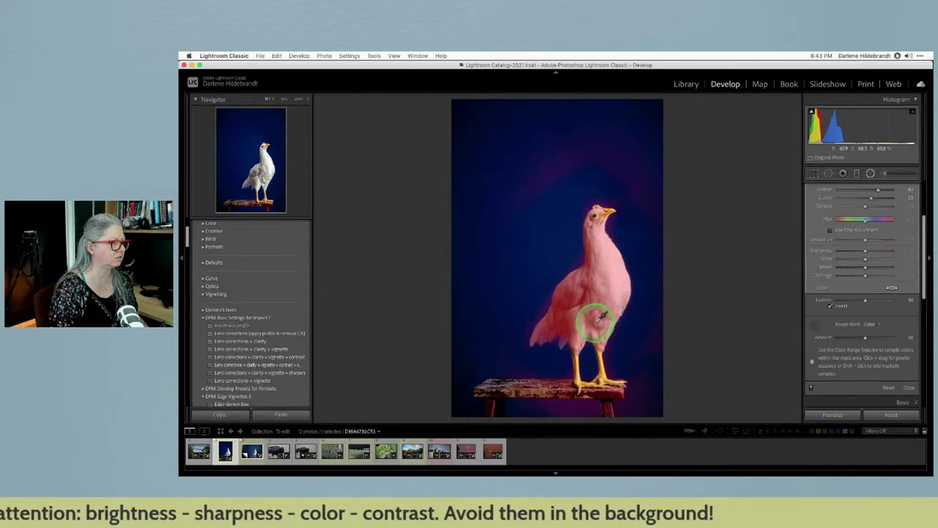
key("shift+o")
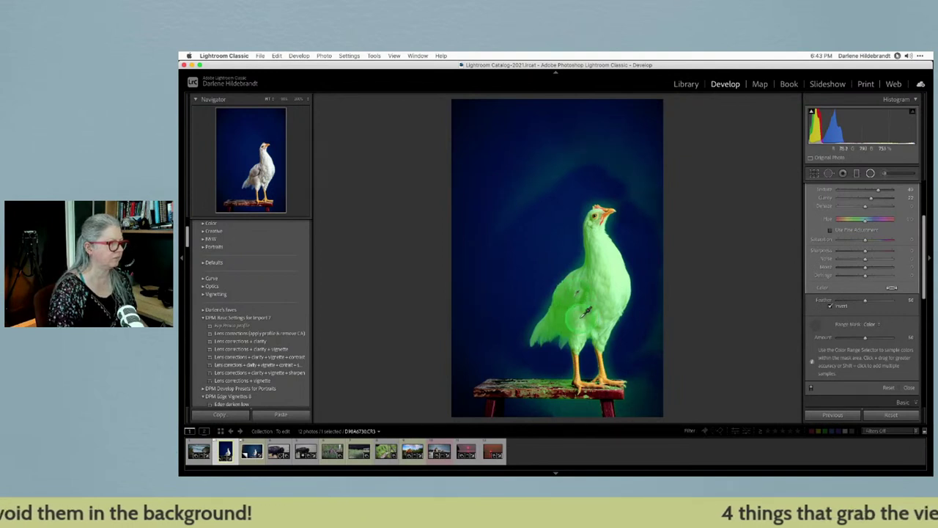
left_click(606, 303)
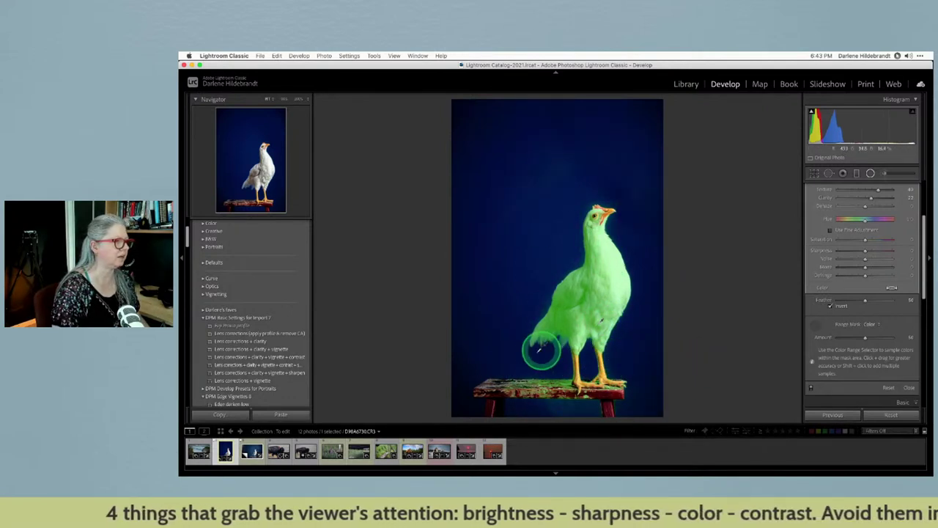
key("z")
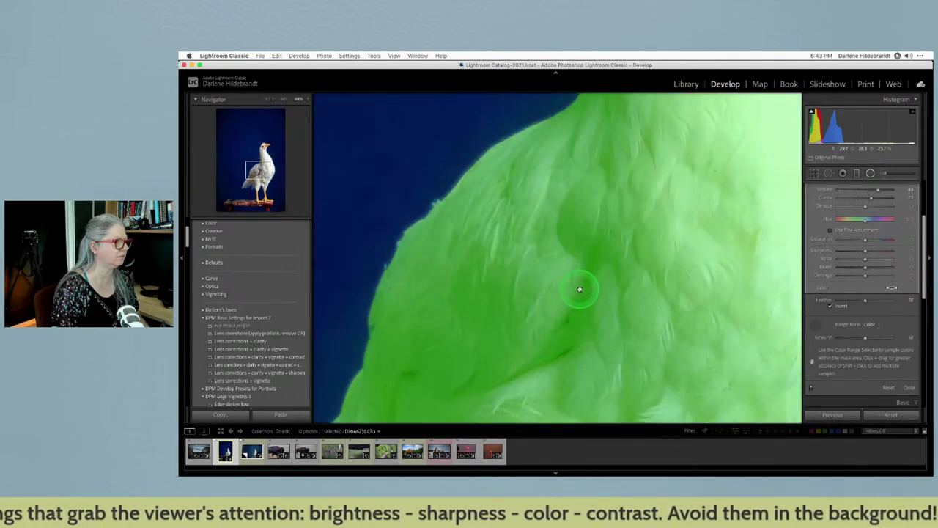
key("z")
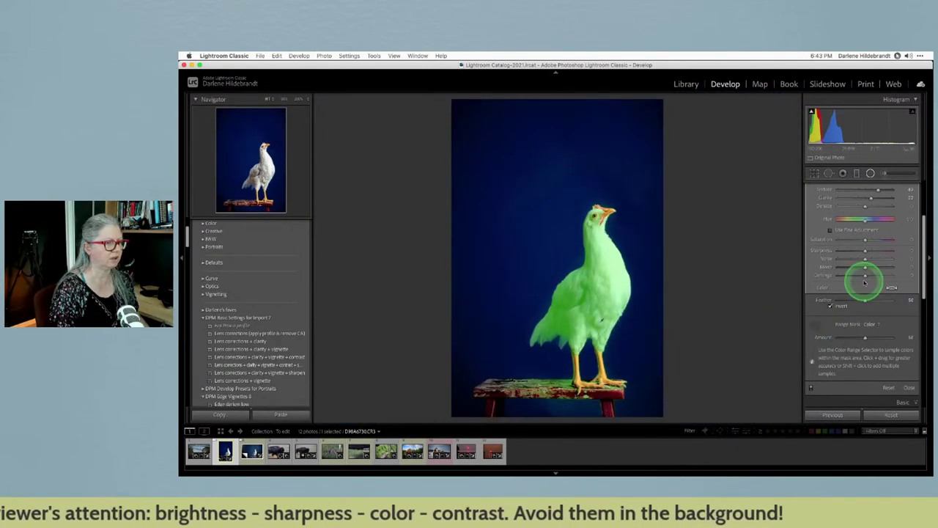
Hide the mask overlay and set the chicken radial filter's highlights to about -32.
scroll(865, 283, "up", 2)
scroll(865, 282, "up", 2)
key("o")
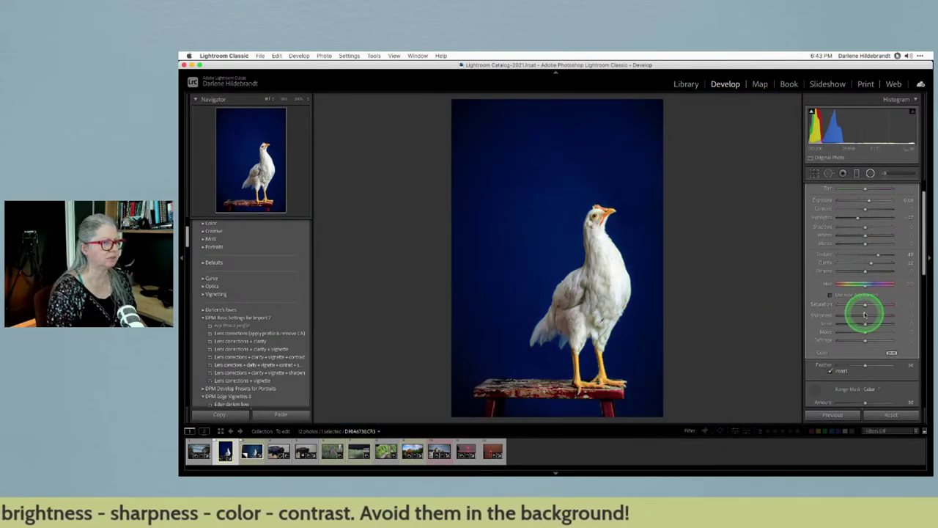
scroll(873, 290, "up", 2)
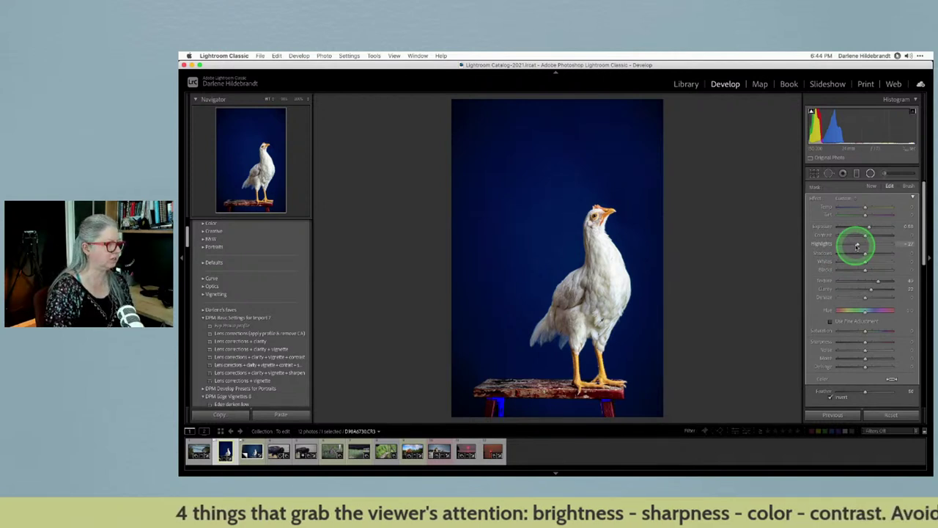
left_click_drag(857, 245, 859, 244)
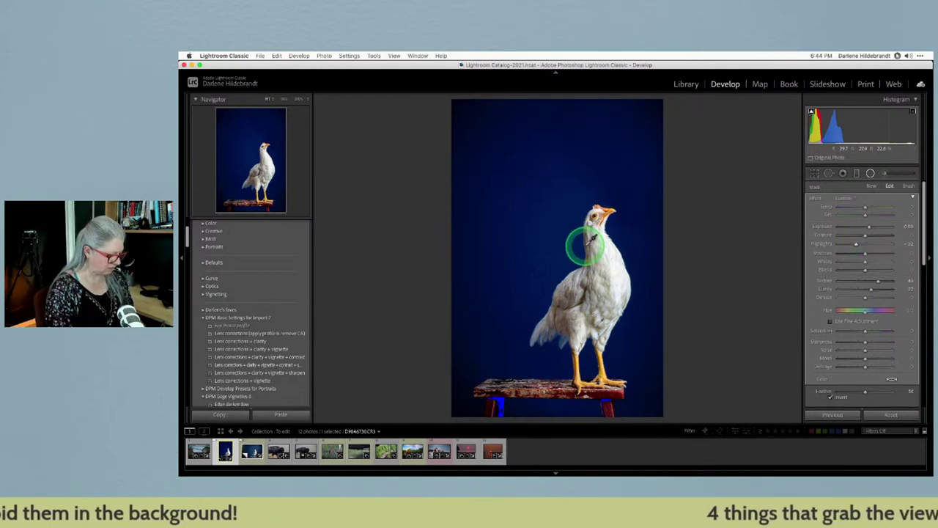
Finish the radial filter and select the existing graduated filter whose pin sits just above the photo.
key("Return")
key("super+minus")
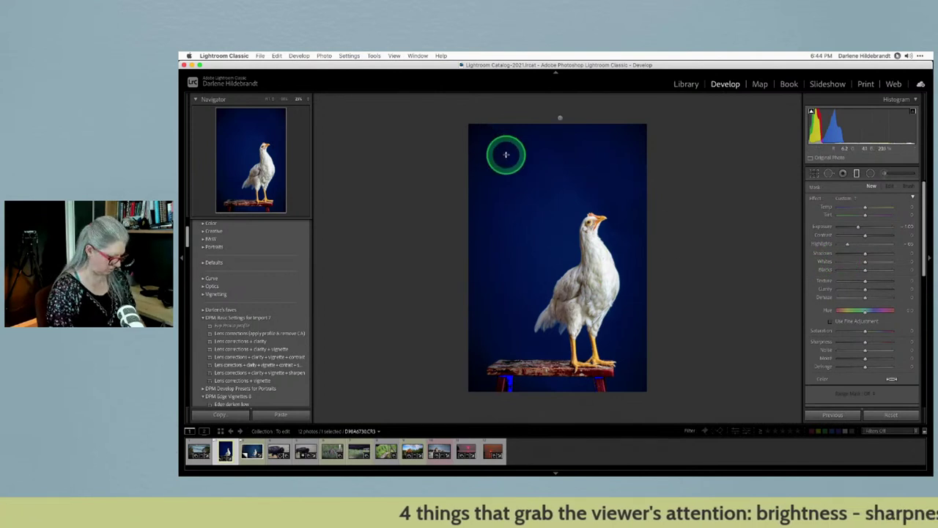
left_click(559, 117)
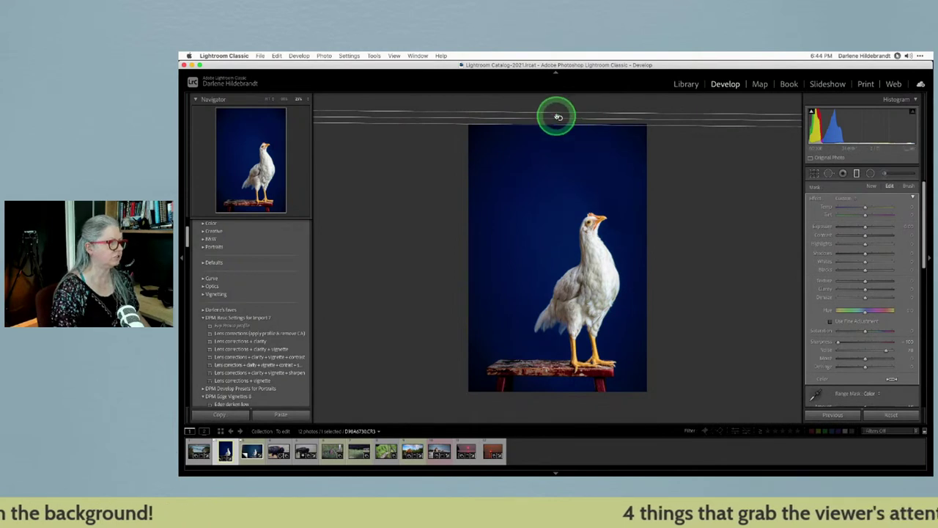
mouse_move(559, 117)
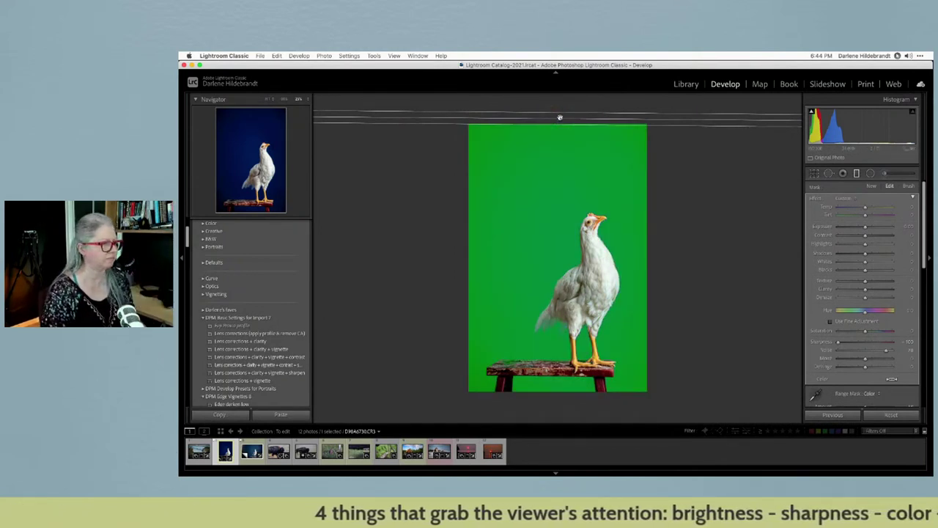
Show the graduated filter's color range mask overlay and examine its coverage around the chicken at 66% zoom.
scroll(870, 294, "down", 2)
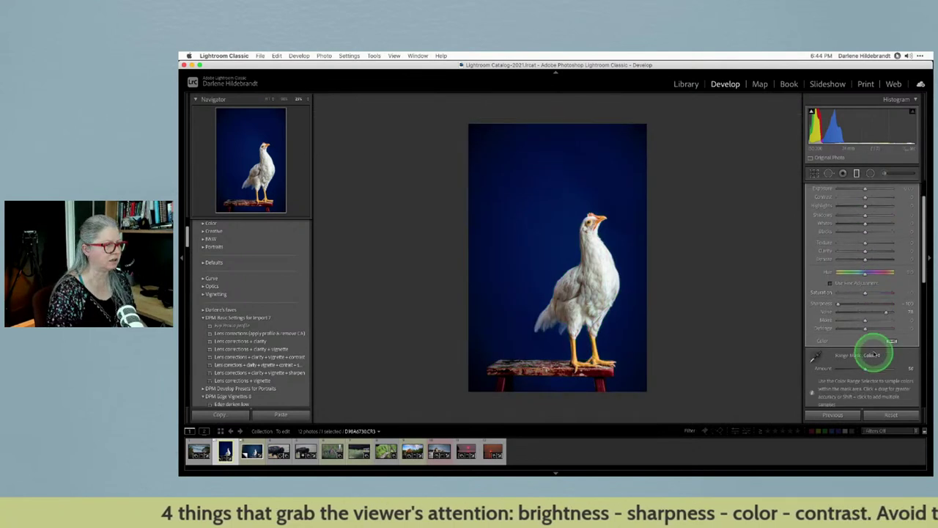
scroll(860, 365, "down", 2)
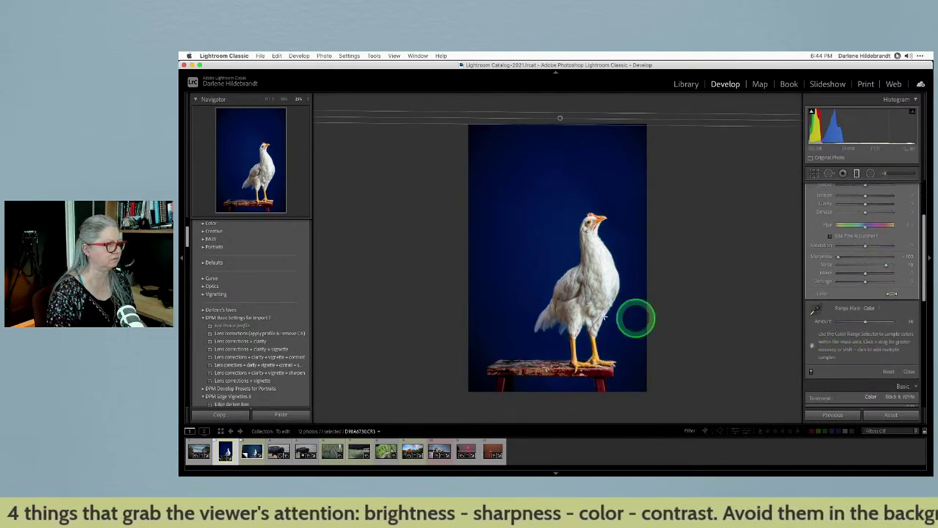
key("o")
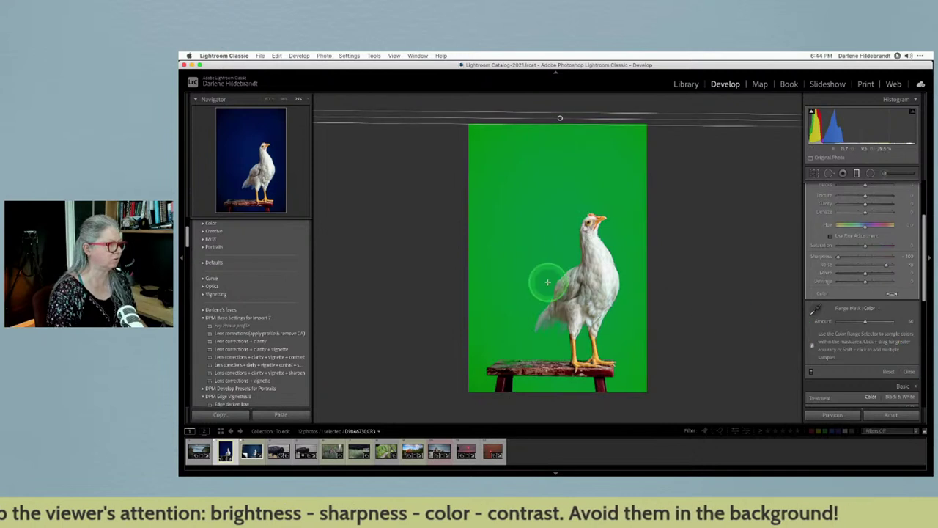
left_click(309, 100)
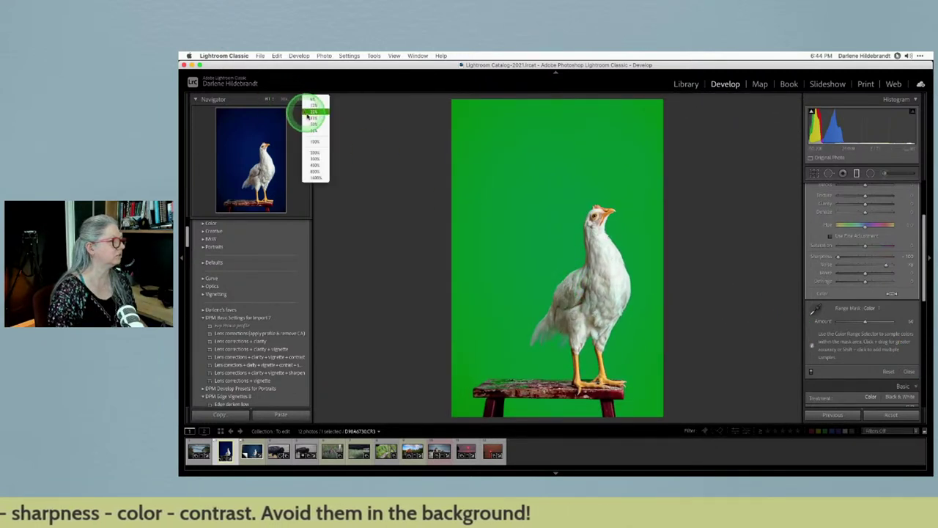
left_click(310, 129)
left_click_drag(706, 211, 645, 268)
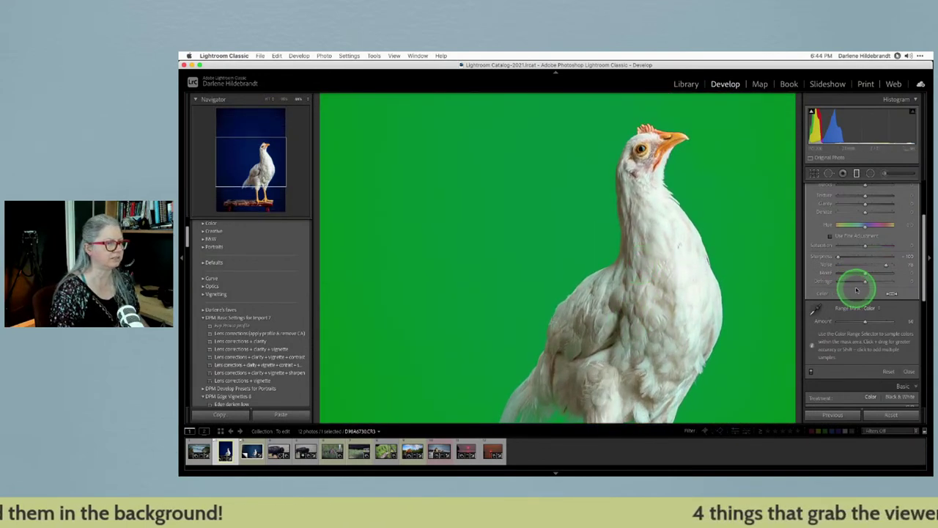
Set the graduated filter's sharpness to -77, texture to -44 and clarity to -42 to soften the backdrop.
scroll(856, 289, "up", 5)
left_click_drag(839, 344, 843, 343)
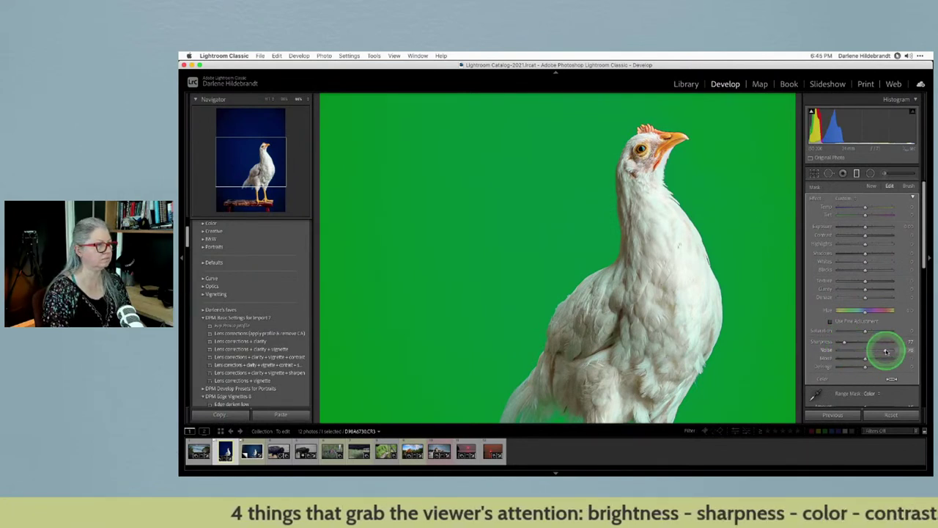
left_click(854, 283)
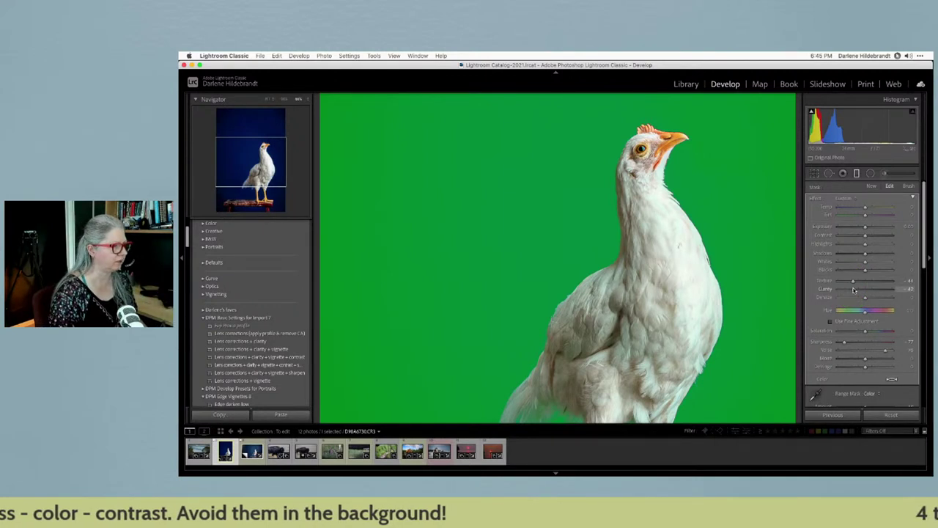
Lower the graduated filter's color range mask amount to about 30, checking the mask around the chicken's tail and lower body.
scroll(855, 285, "down", 1)
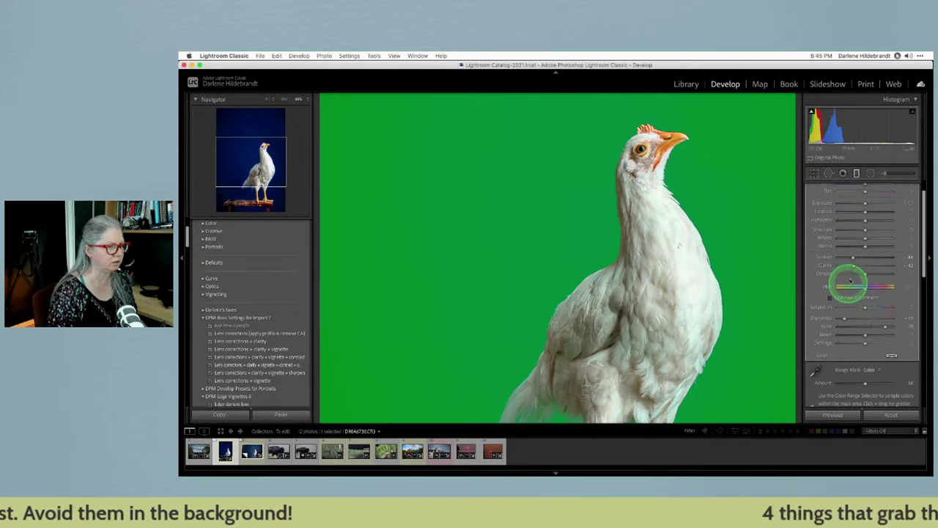
left_click_drag(689, 272, 670, 235)
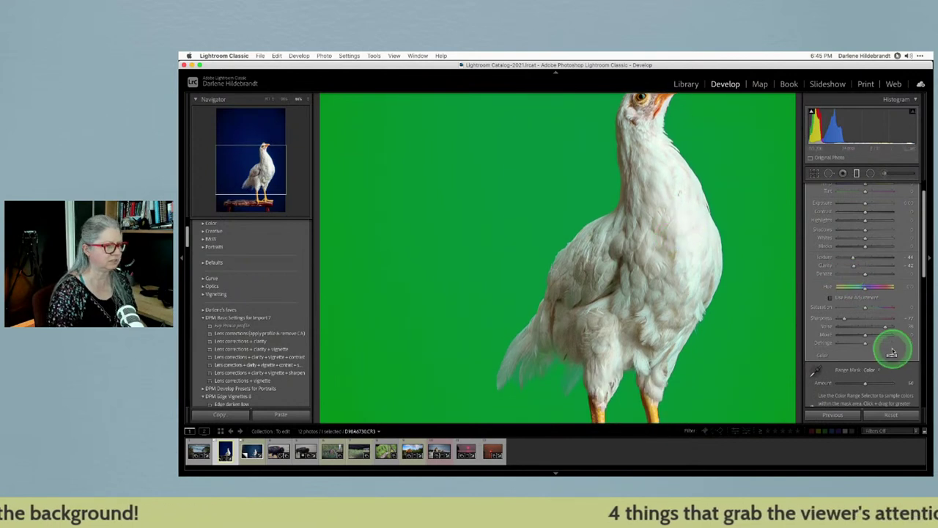
mouse_move(861, 386)
left_mouse_down()
mouse_move(843, 384)
mouse_move(890, 384)
mouse_move(855, 383)
left_mouse_up()
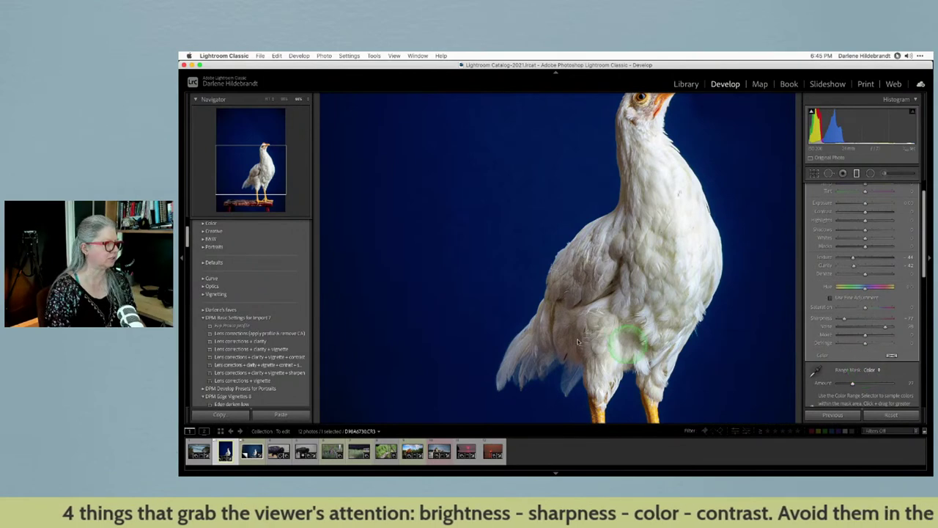
Close the graduated filter and inspect the chicken's feathers, head and surrounding backdrop at 100%.
key("m")
left_click(283, 98)
left_click_drag(470, 210, 611, 216)
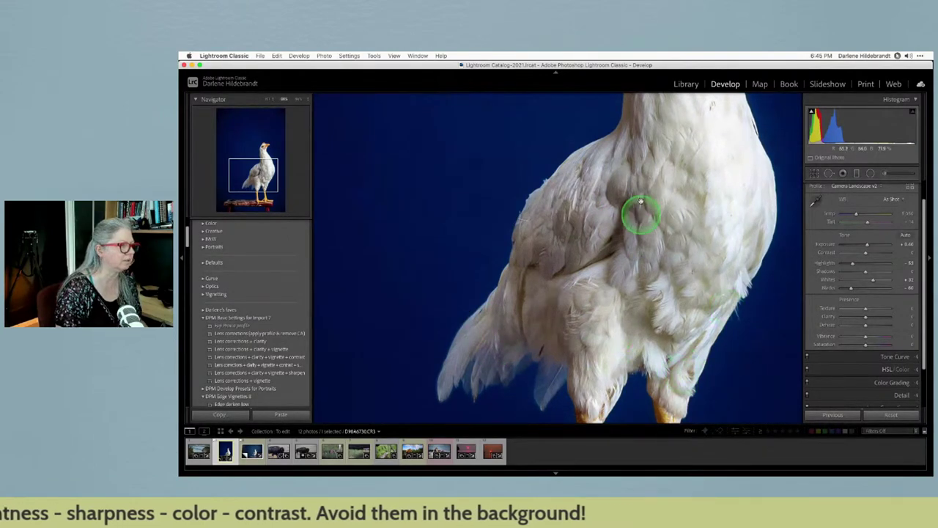
left_click_drag(640, 214, 624, 321)
left_click_drag(683, 208, 553, 218)
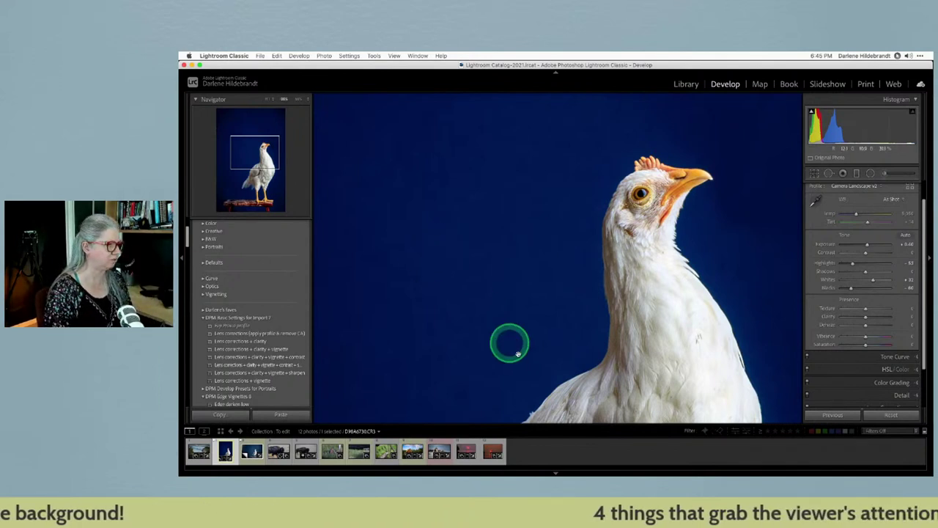
left_click_drag(500, 329, 525, 232)
Reopen the Graduated Filter tool and compare the blue backdrop beside the feathers with the filter off and on at 200%.
key("m")
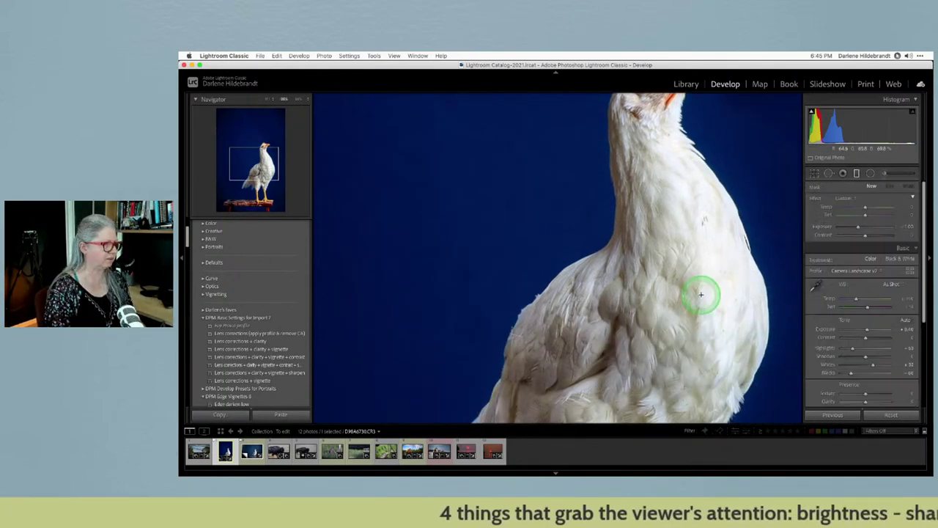
scroll(828, 334, "down", 2)
left_click(809, 386)
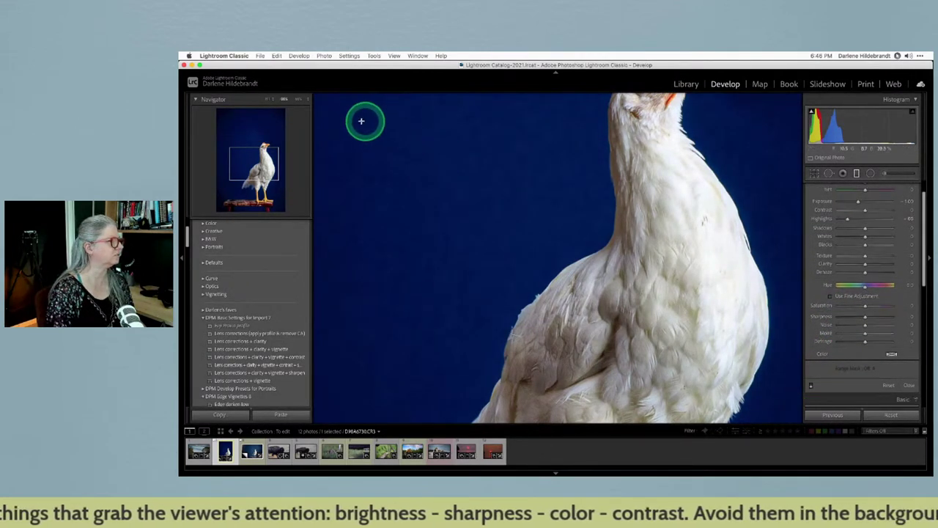
left_click(306, 99)
left_click(311, 100)
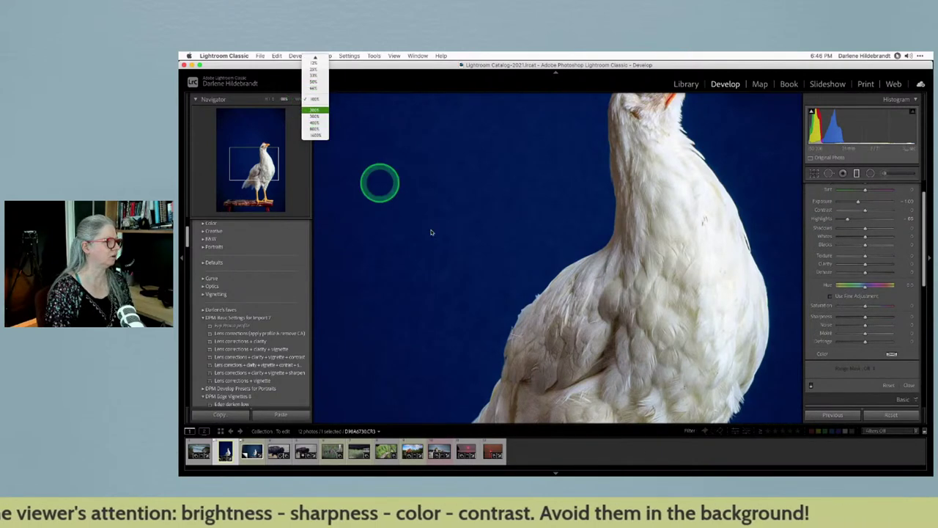
scroll(905, 324, "down", 5)
left_click(905, 324)
scroll(900, 330, "down", 2)
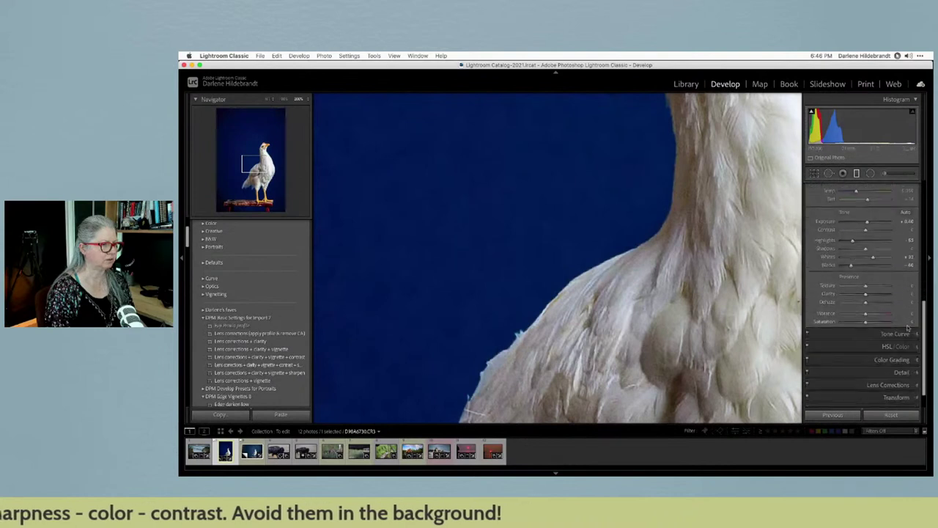
left_click(880, 334)
left_click(816, 282)
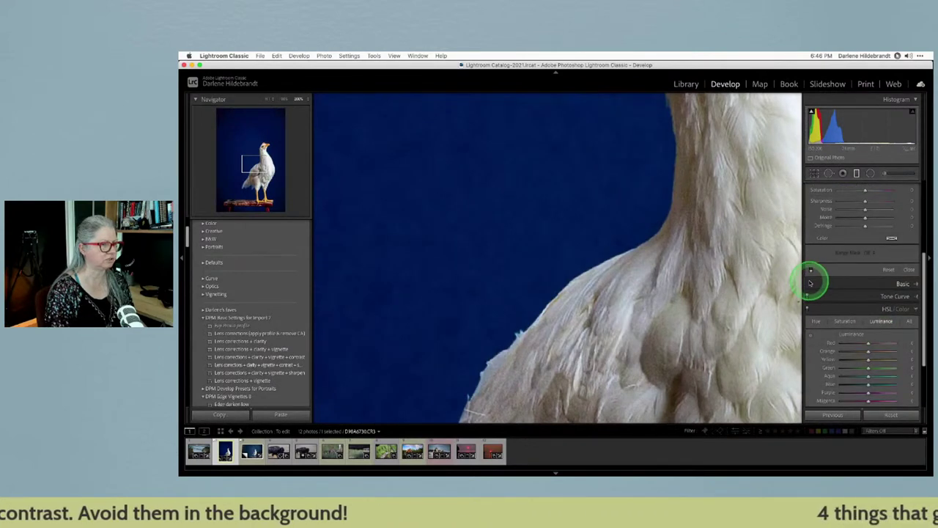
scroll(848, 310, "up", 5)
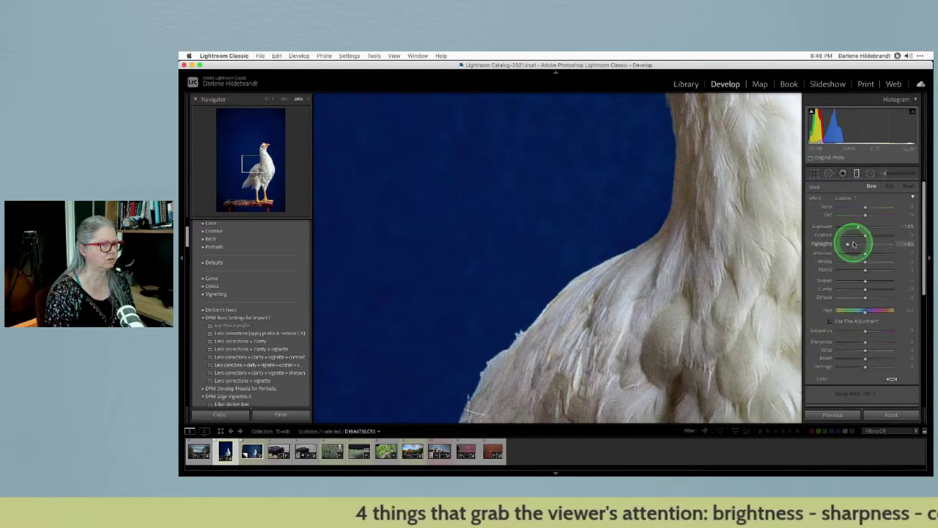
scroll(854, 245, "down", 2)
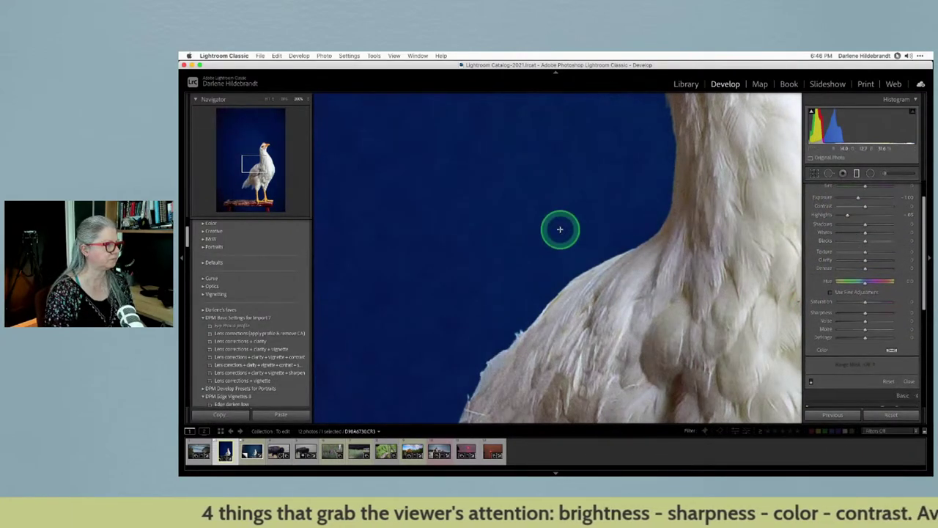
scroll(848, 287, "up", 2)
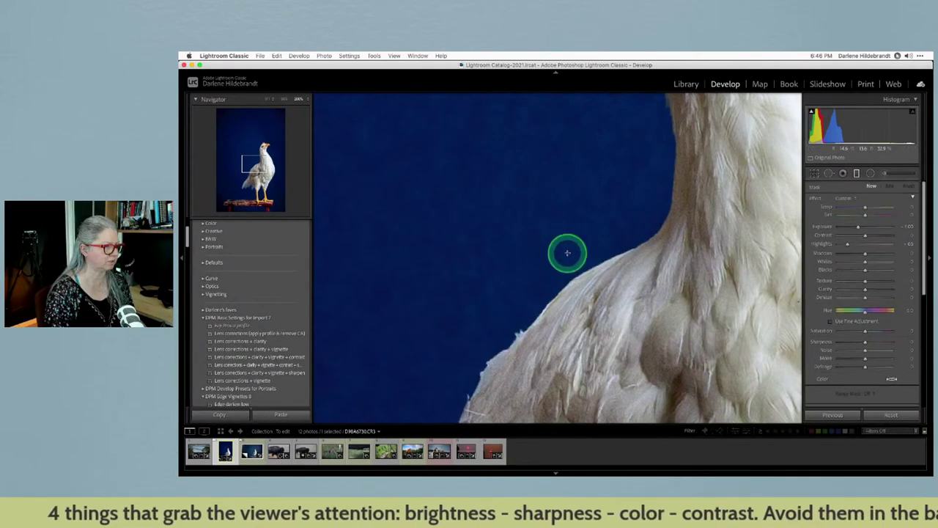
Reselect the graduated filter above the photo and try different exposure and hue values on the backdrop.
left_click(616, 268)
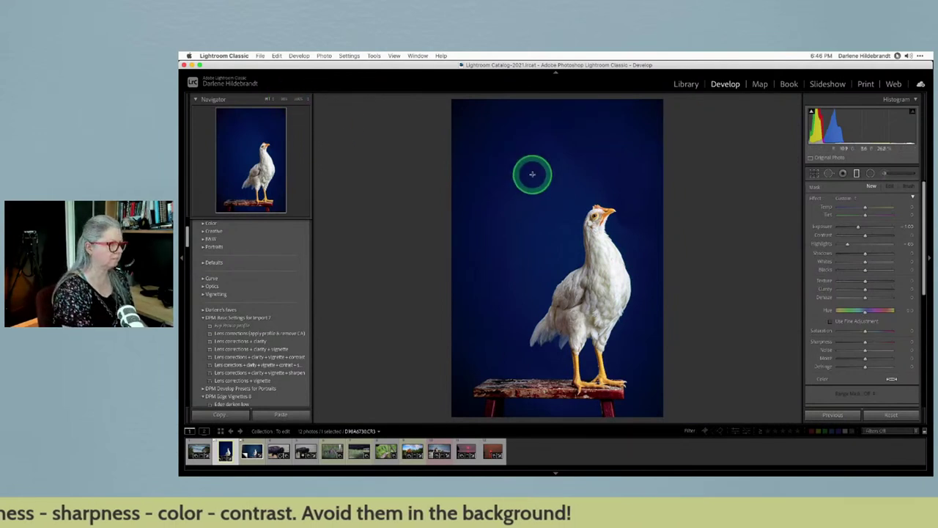
key("super+minus")
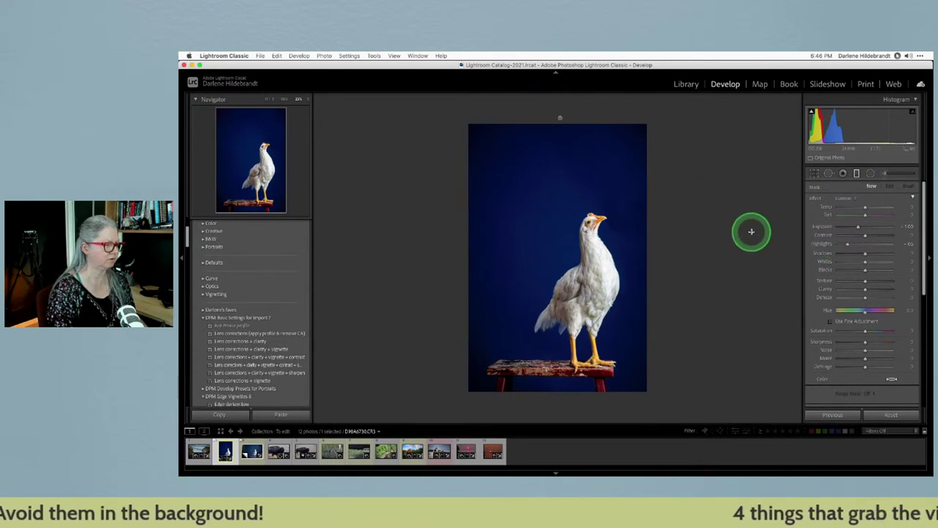
left_click_drag(560, 113, 560, 124)
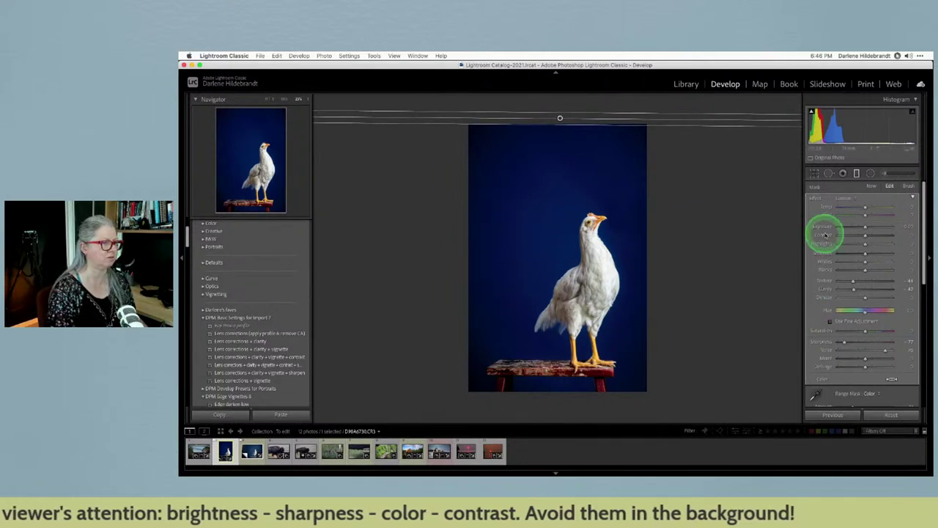
mouse_move(863, 228)
left_mouse_down()
mouse_move(882, 226)
mouse_move(865, 228)
left_mouse_up()
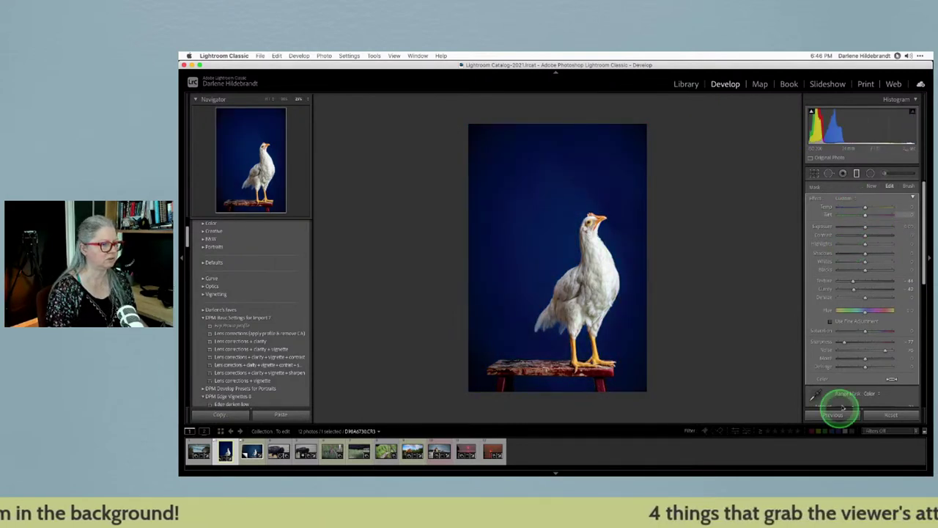
mouse_move(862, 310)
left_mouse_down()
mouse_move(875, 315)
mouse_move(822, 311)
mouse_move(880, 313)
left_mouse_up()
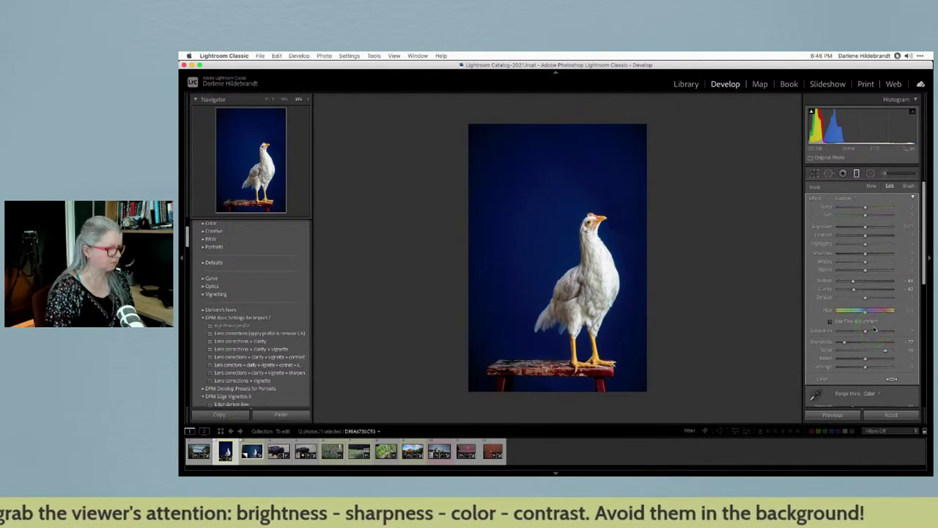
left_click(761, 321)
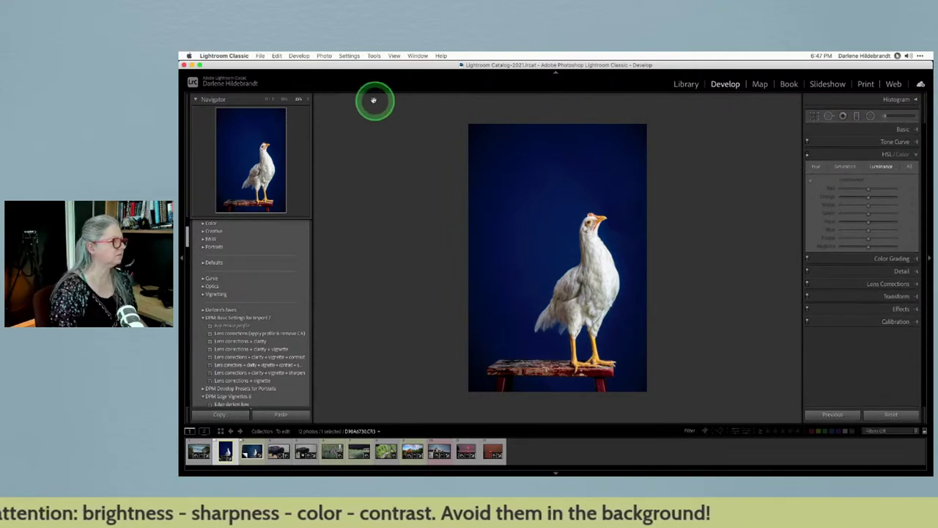
Check the HSL hue and saturation settings on the whole photo, and activate targeted adjustment for luminance.
left_click(297, 103)
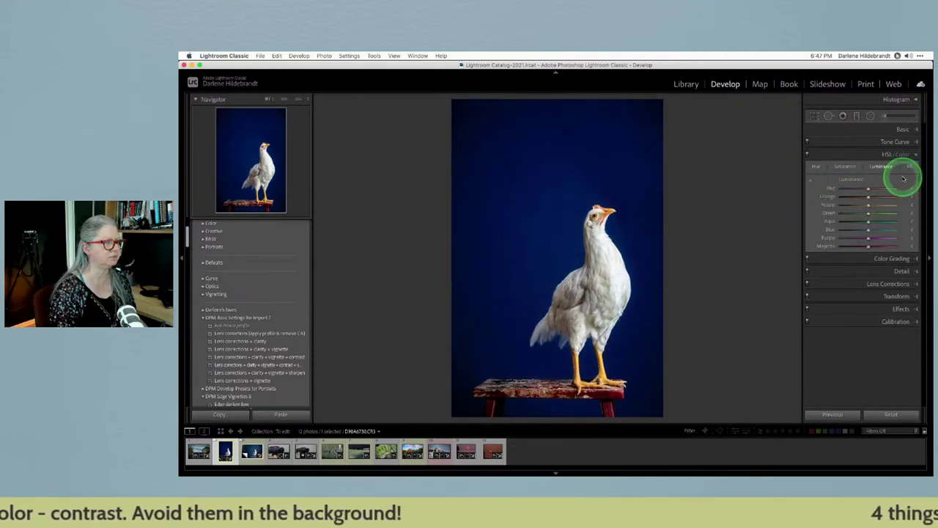
left_click(817, 166)
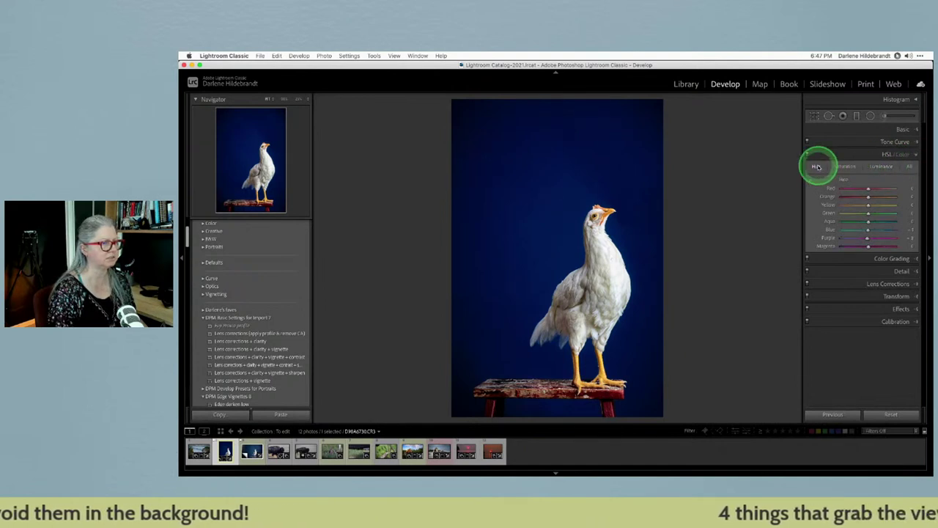
left_click(841, 167)
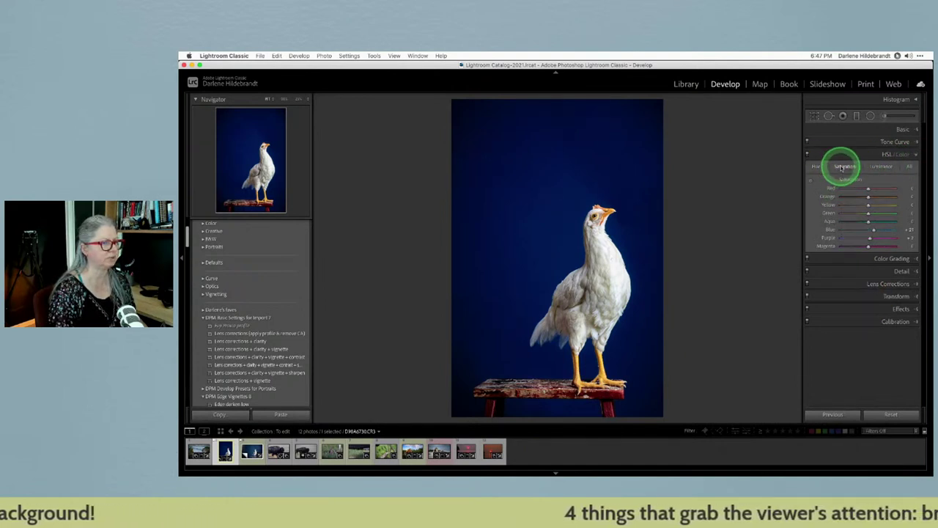
left_click(885, 168)
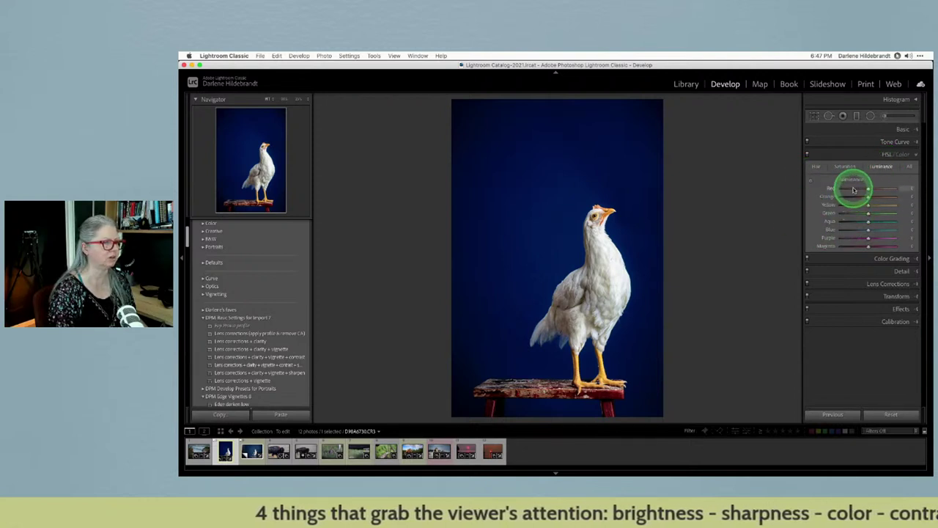
left_click(809, 180)
Try darkening the backdrop with blue and purple luminance at -100, and inspect the chicken's feathers at 50%.
left_click_drag(551, 252, 545, 374)
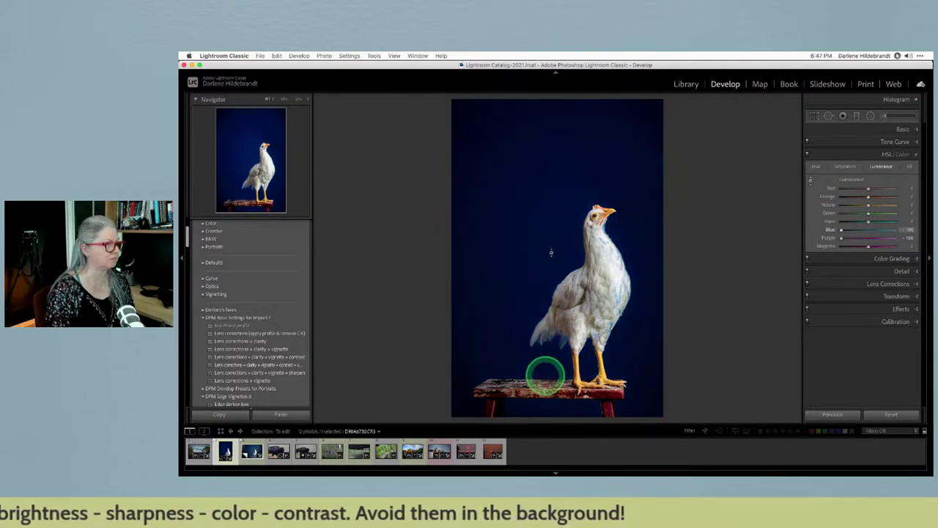
key("super+minus")
key("super+equal")
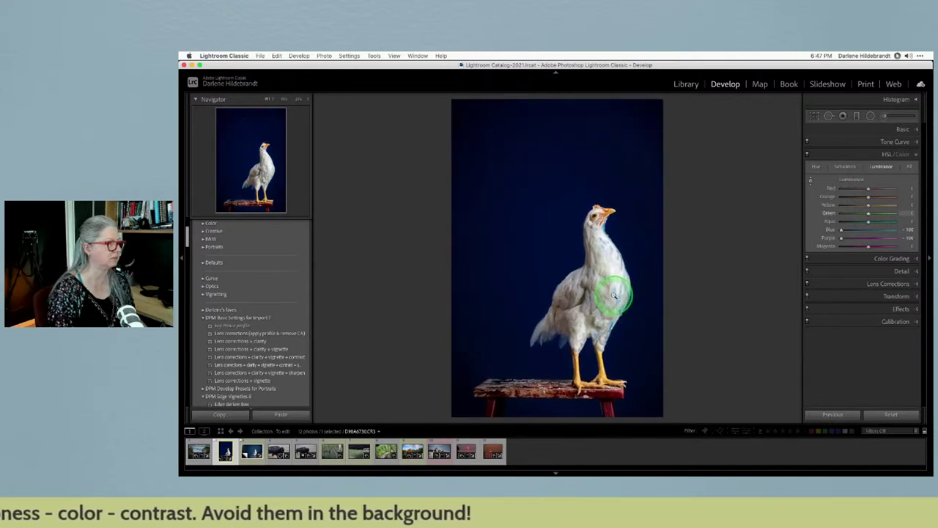
left_click(307, 100)
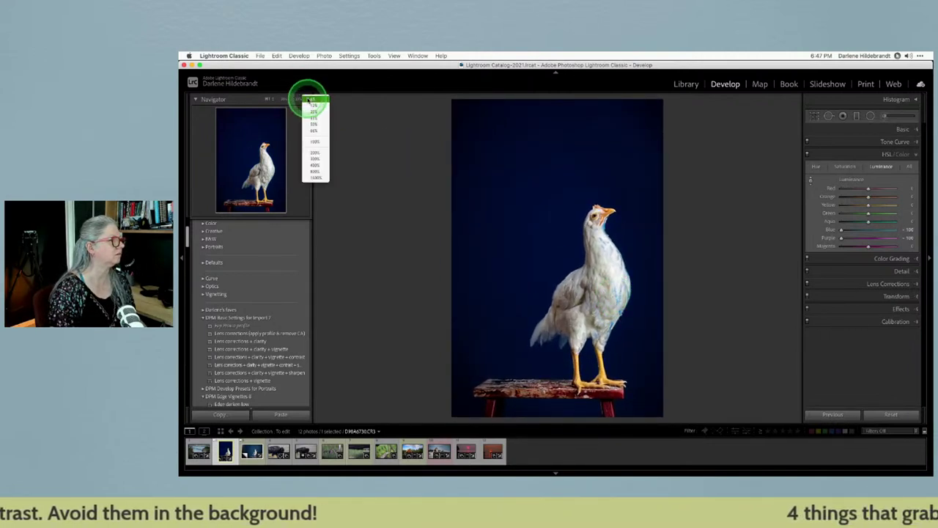
left_click(315, 126)
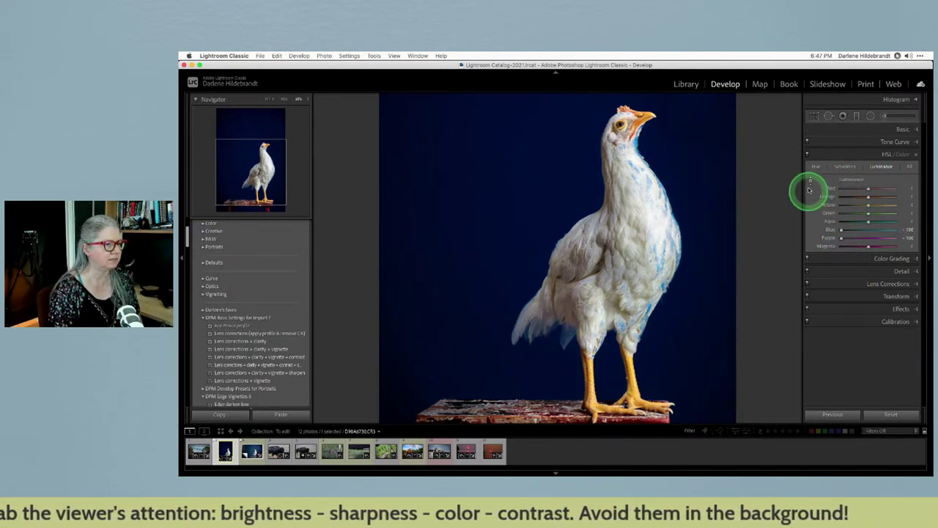
Brighten the blue backdrop with targeted adjustment, bringing blue luminance to about +20 and purple to about -1.
left_click_drag(665, 215, 701, 163)
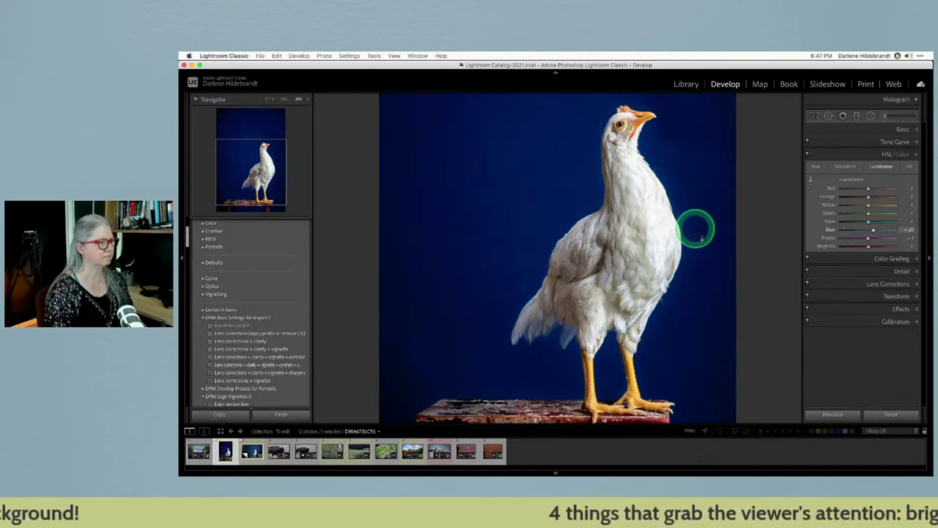
Intensify the chicken's legs with targeted adjustment, bringing orange saturation to about +21 and yellow to about +28, and raise their luminance slightly.
left_click(845, 166)
left_click(638, 389)
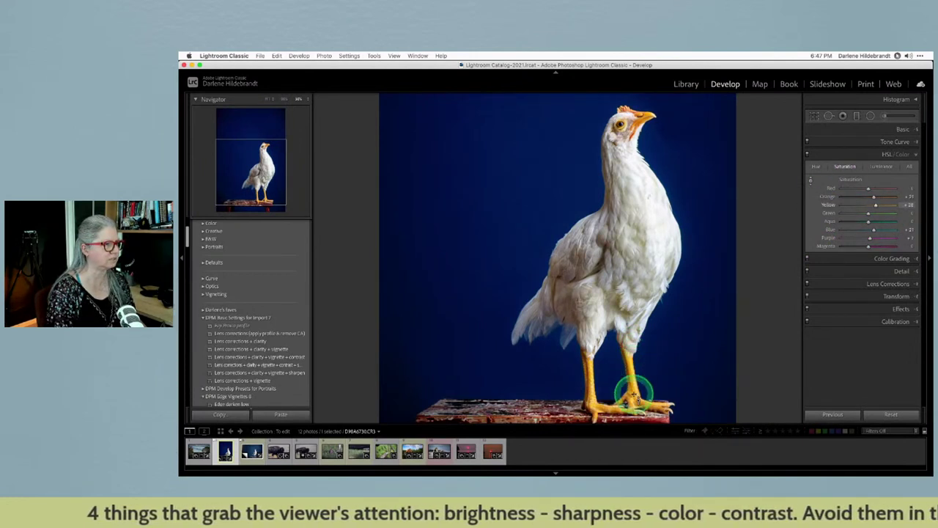
left_click(881, 167)
left_click_drag(702, 353, 521, 298)
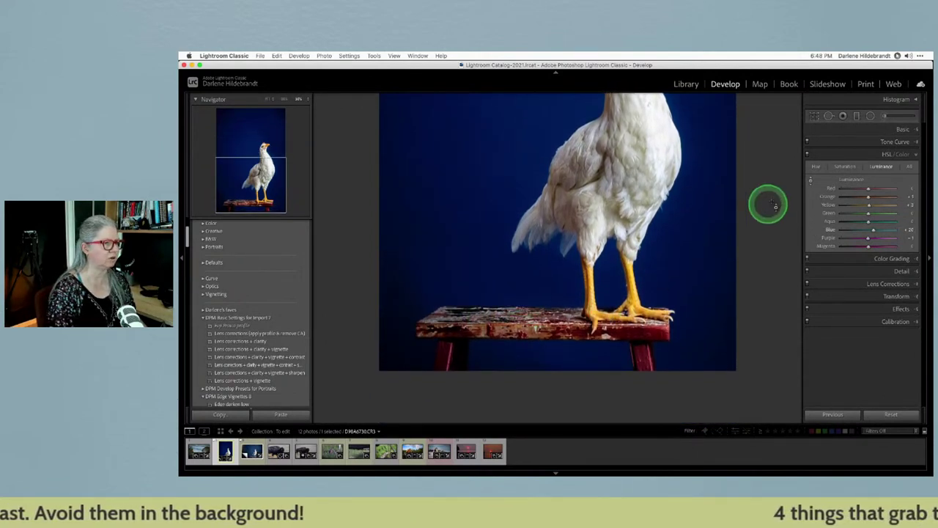
Shift the red stool toward brown with targeted hue adjustment, bringing red to about +48 and orange to about +27.
left_click(816, 167)
left_click_drag(645, 360, 653, 272)
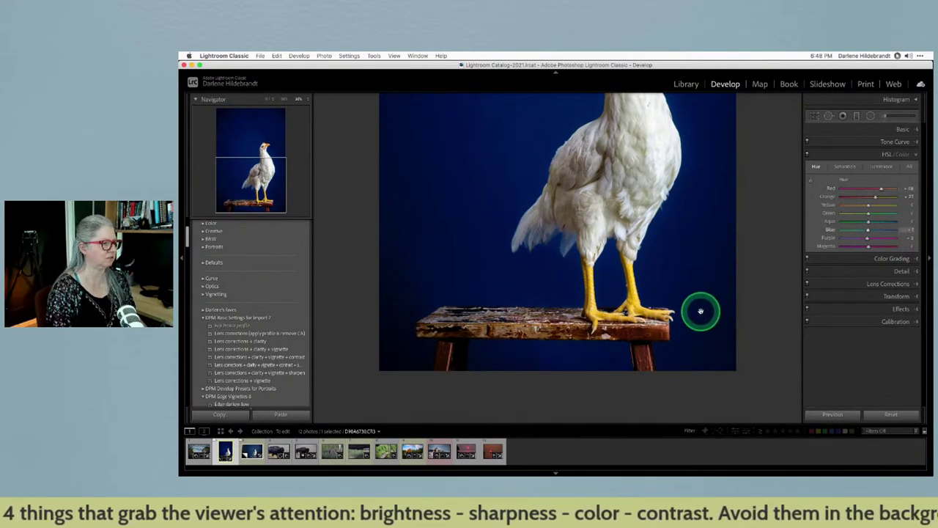
key("z")
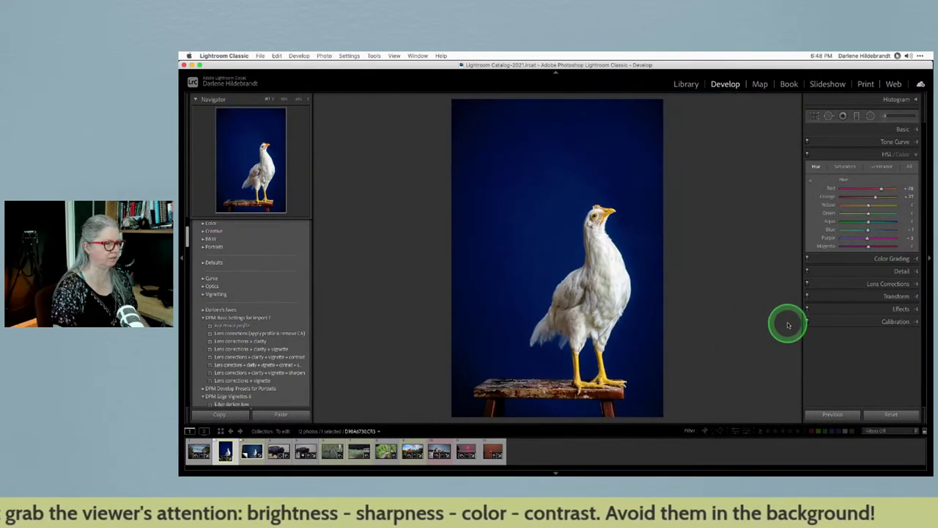
Compare the whole chicken photo with and without the HSL adjustments, and with its original unedited version.
left_click(808, 154)
left_click(808, 155)
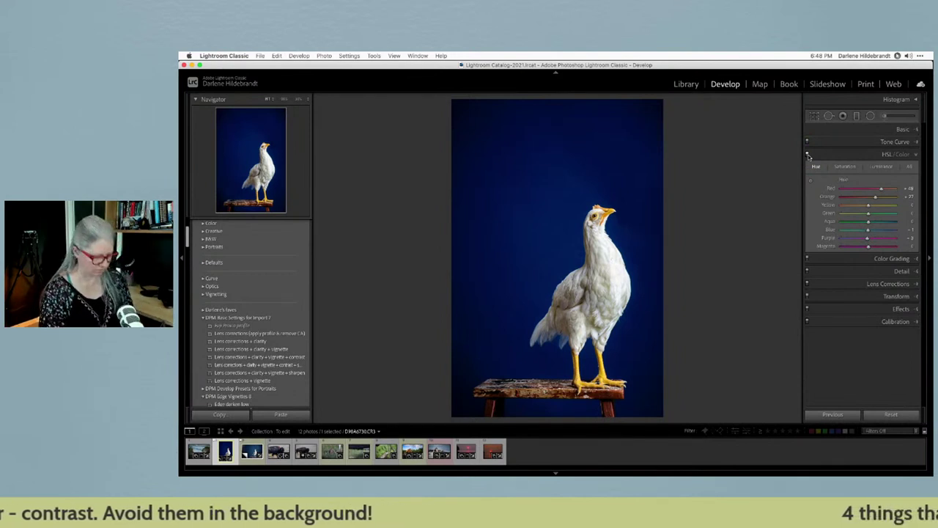
key("backslash")
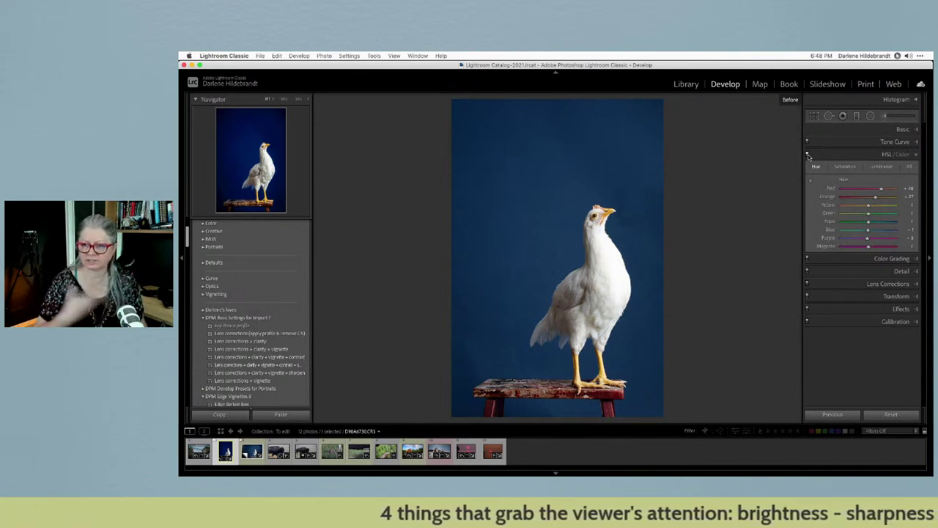
key("backslash")
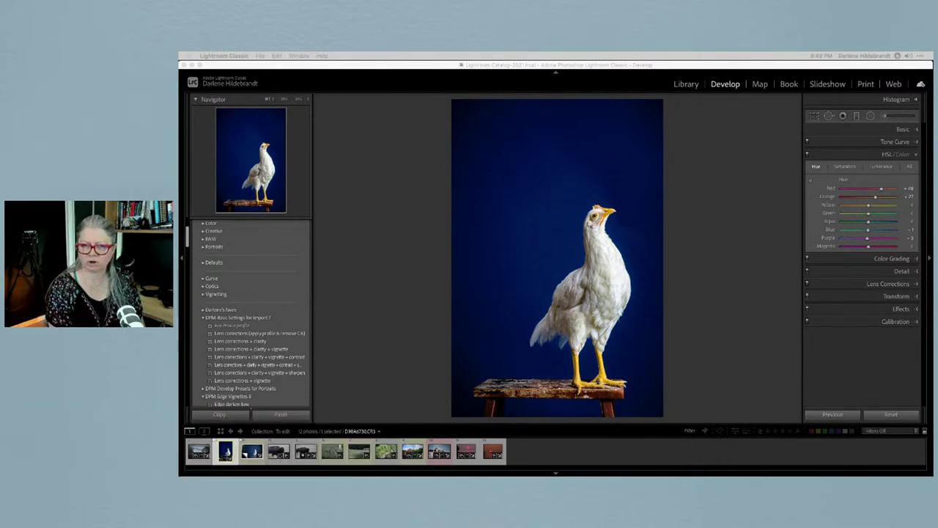
Return to the Library grid and open the unedited CR2 photo of the walking bison in a large single view.
left_click(759, 355)
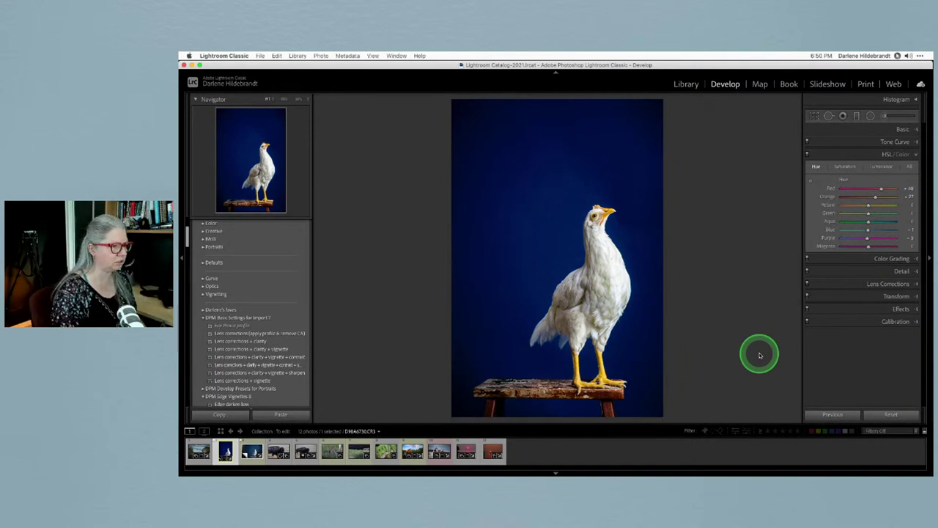
key("g")
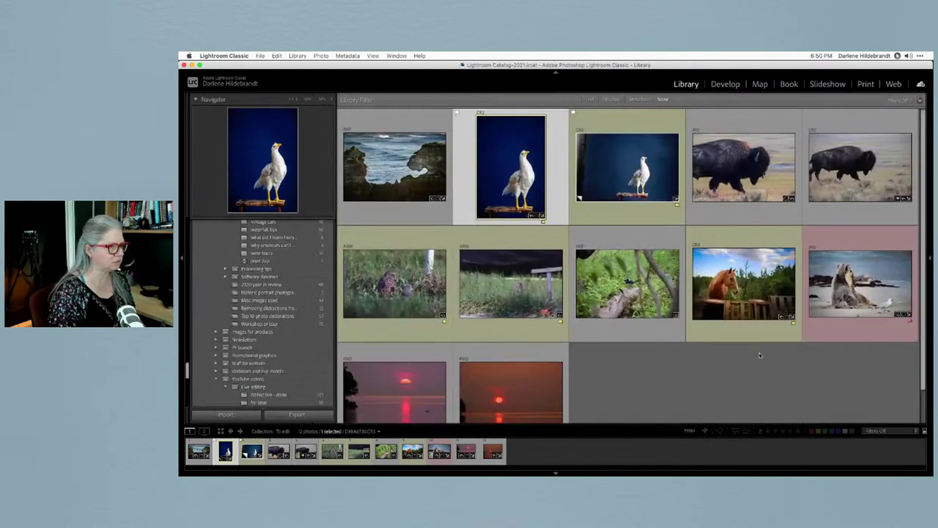
left_click_drag(759, 355, 747, 221)
left_click(843, 168)
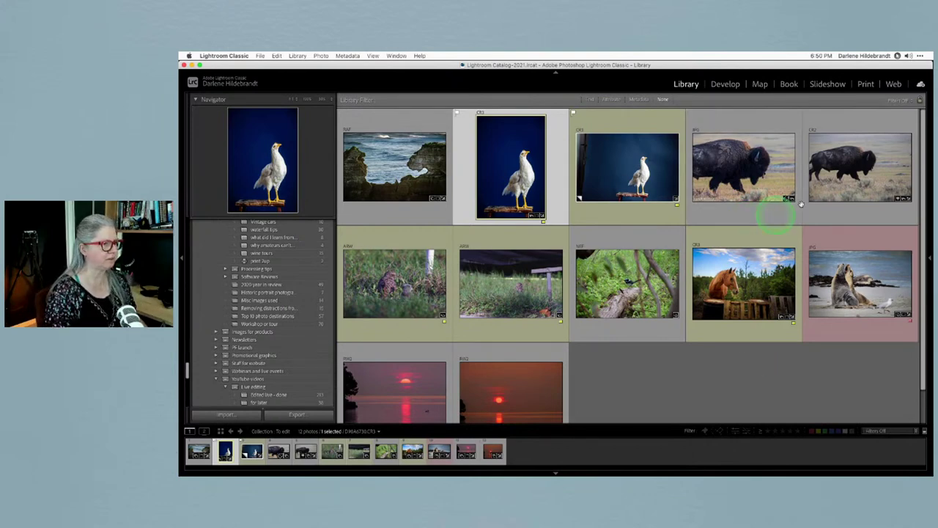
double_click(840, 184)
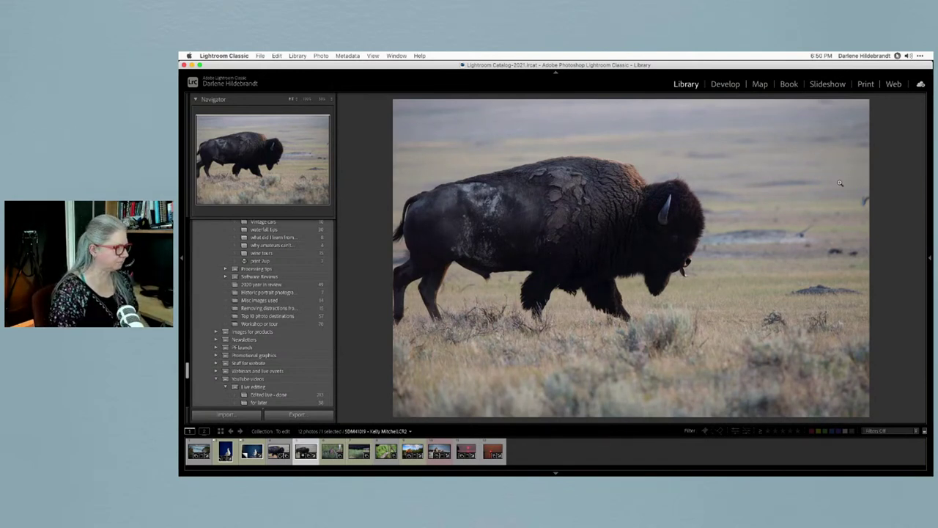
Compare the unedited bison CR2 with the photographer's tighter, watermarked JPEG version, and return to the CR2.
key("Left")
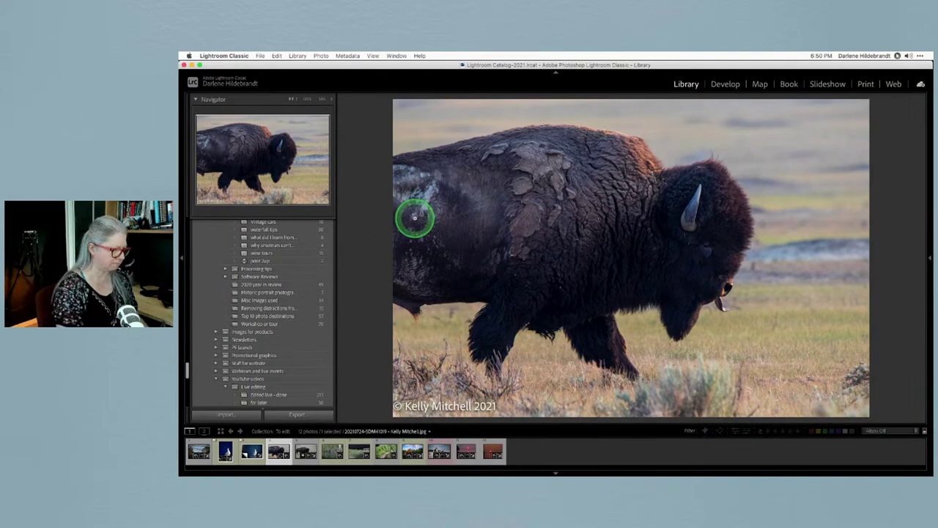
key("Right")
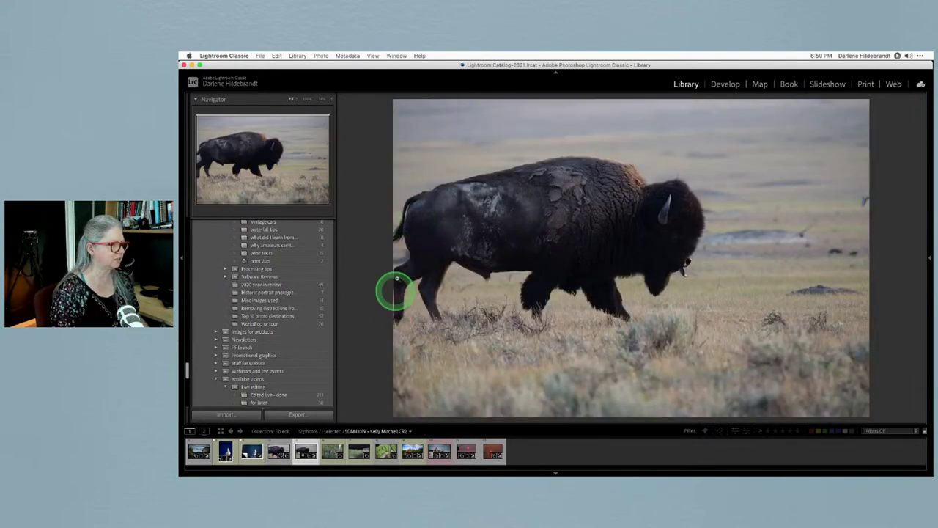
left_click(513, 336)
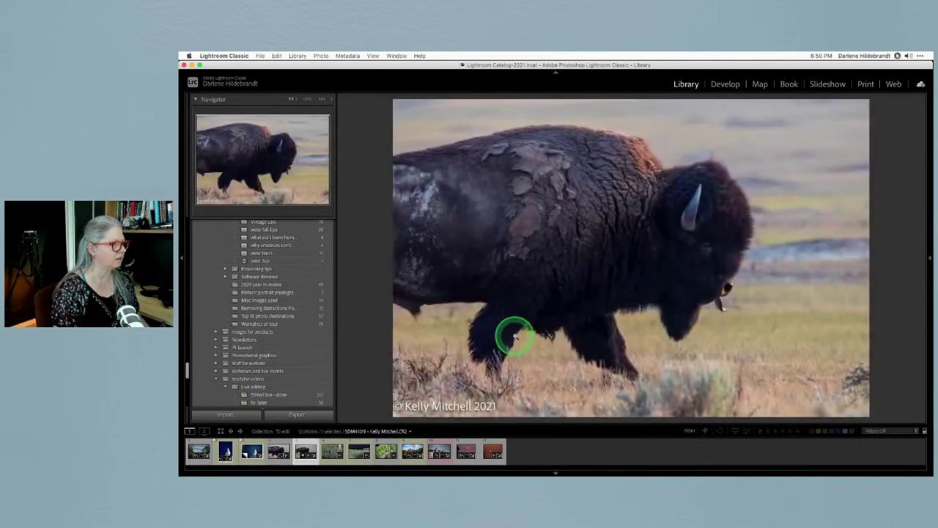
key("Right")
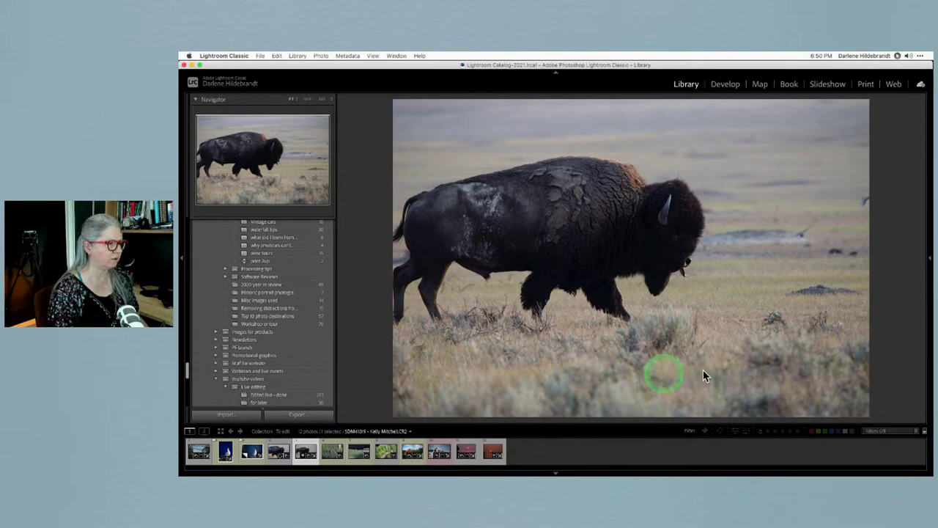
left_click(653, 359)
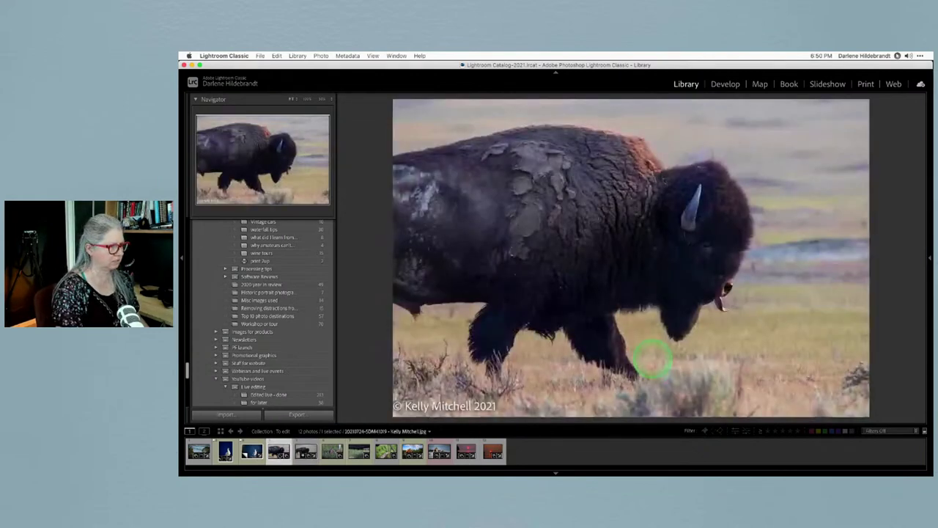
left_click(652, 359)
key("Right")
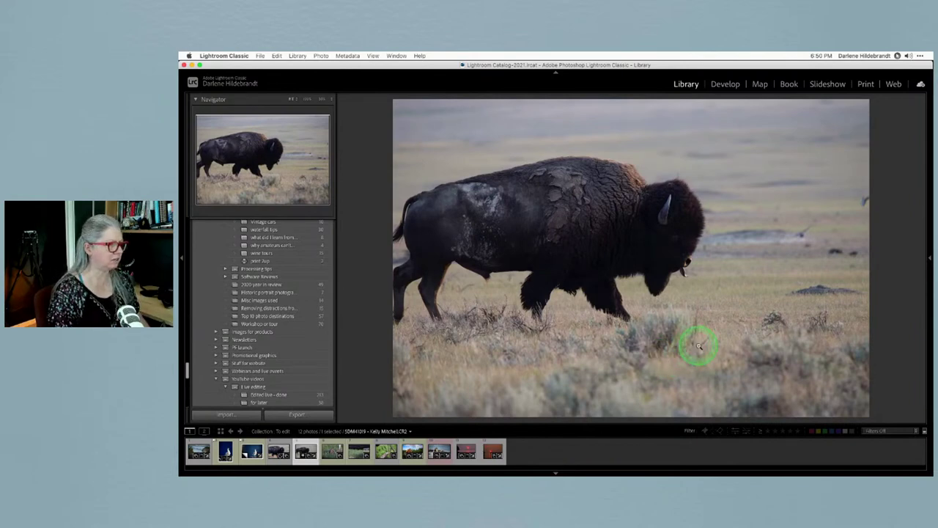
Crop the bison photo in Develop with a free aspect ratio, trimming the blurred foreground and a thin strip ahead of the bison.
key("d")
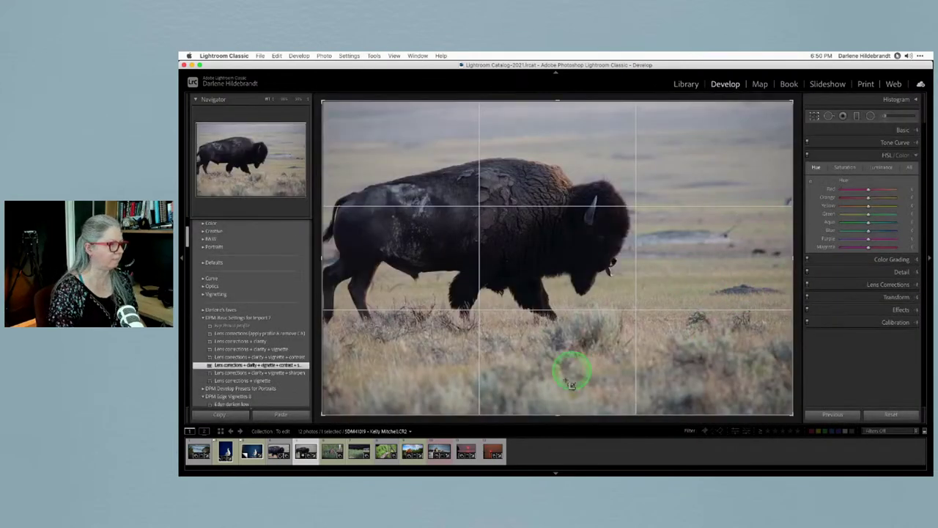
left_click_drag(555, 415, 557, 387)
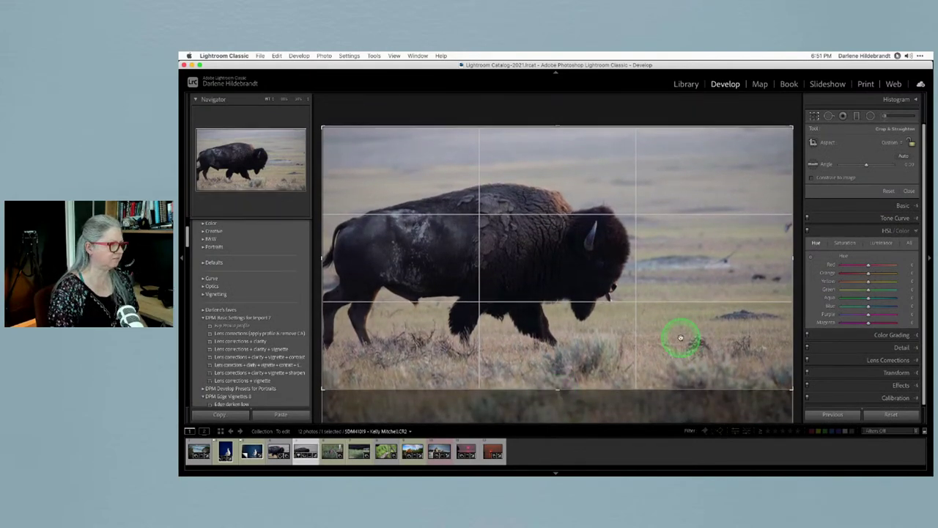
mouse_move(789, 256)
left_mouse_down()
mouse_move(789, 212)
mouse_move(794, 249)
mouse_move(783, 249)
left_mouse_up()
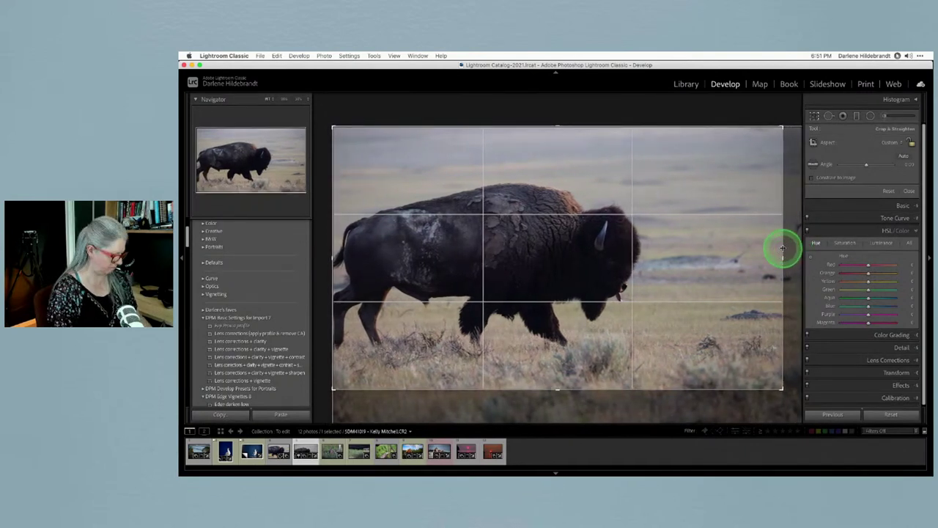
key("Return")
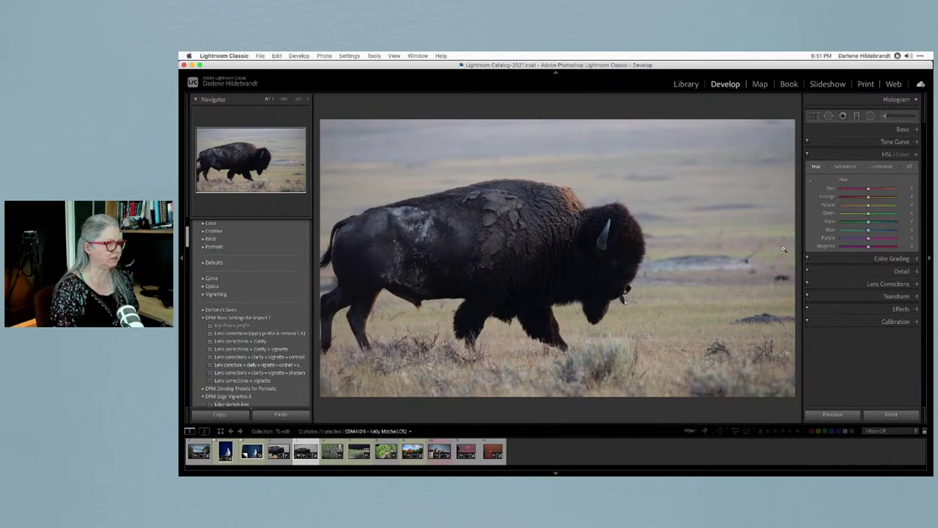
Show the histogram and basic adjustments, and apply the Camera Landscape profile to the bison photo.
left_click(904, 100)
left_click(901, 185)
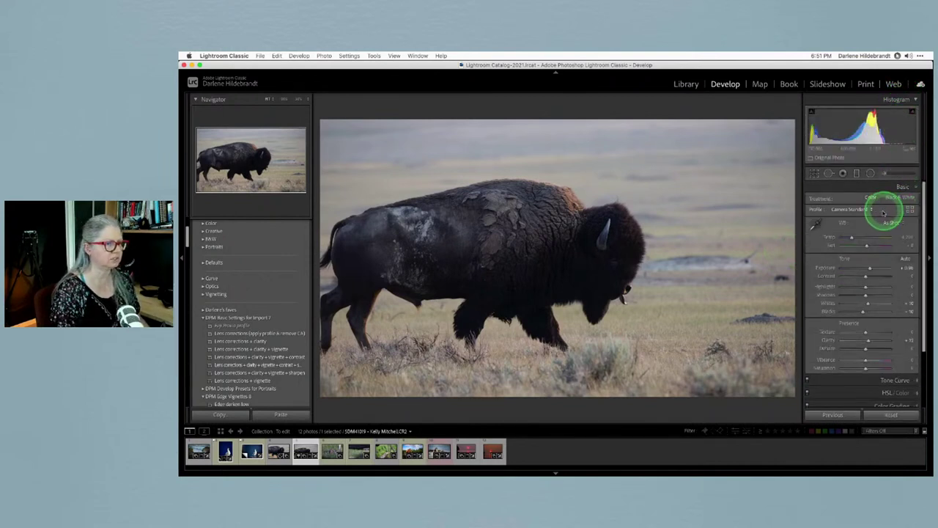
left_click(909, 210)
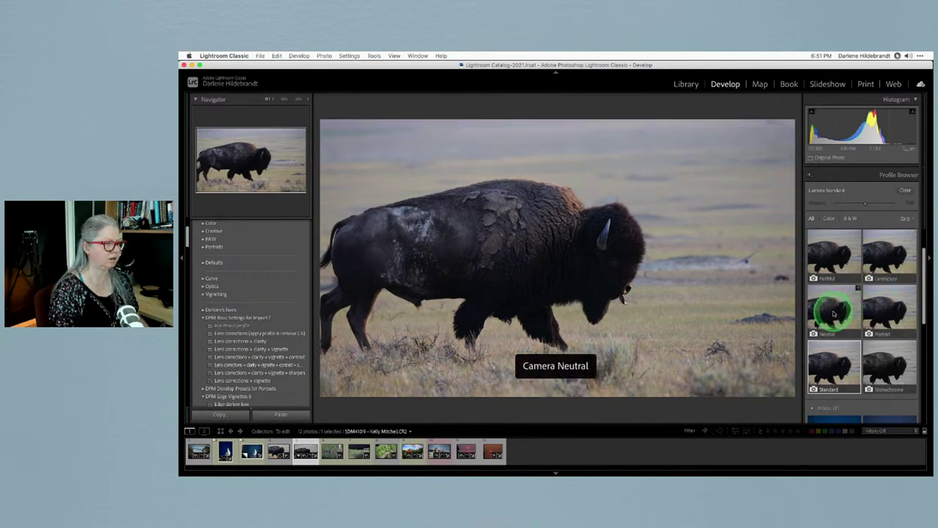
left_click(884, 256)
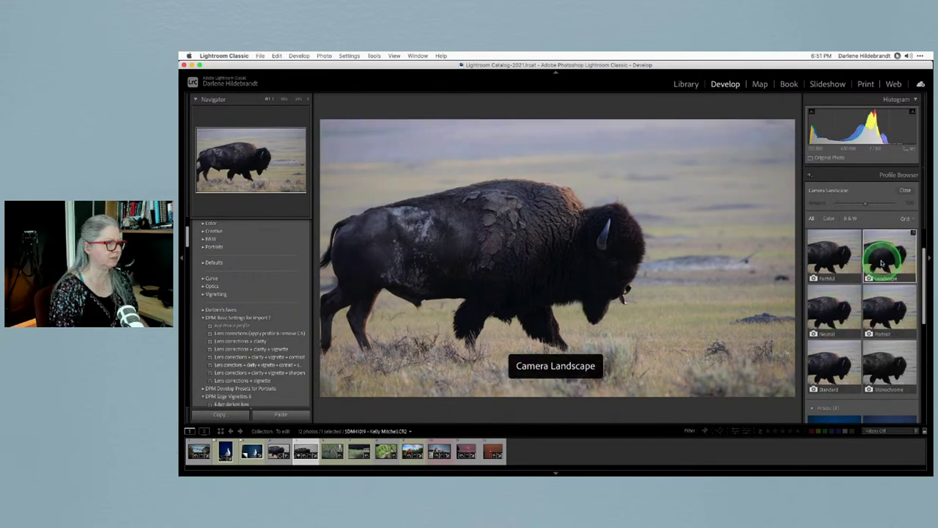
left_click(905, 191)
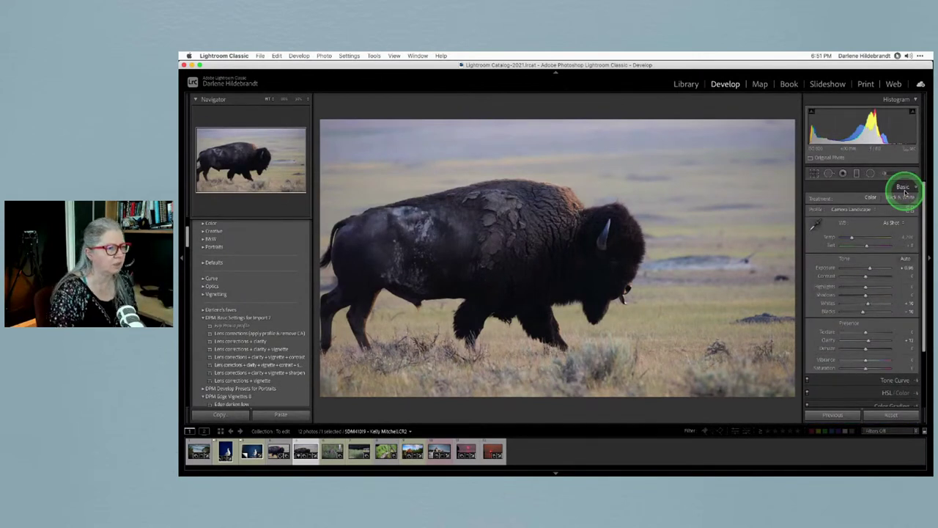
Try the Auto white balance on the bison photo and check its temperature and tint.
left_click(890, 223)
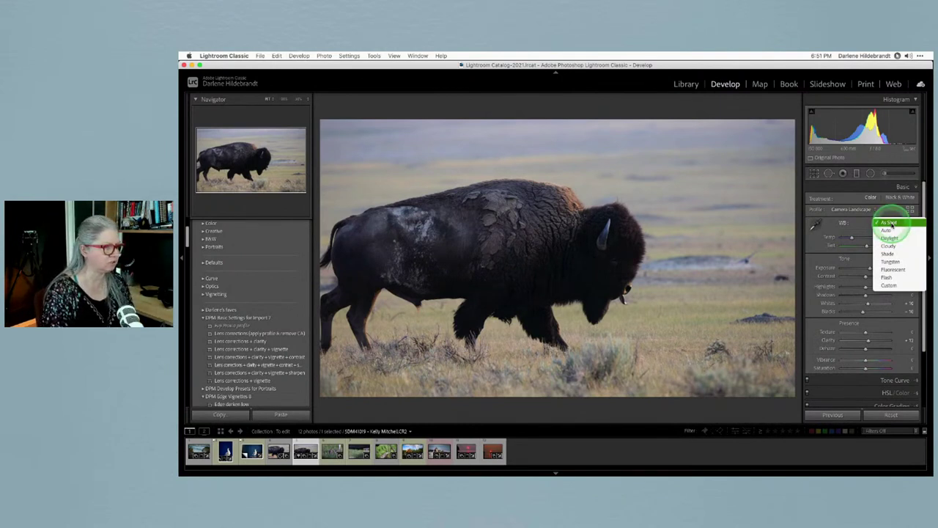
left_click(889, 231)
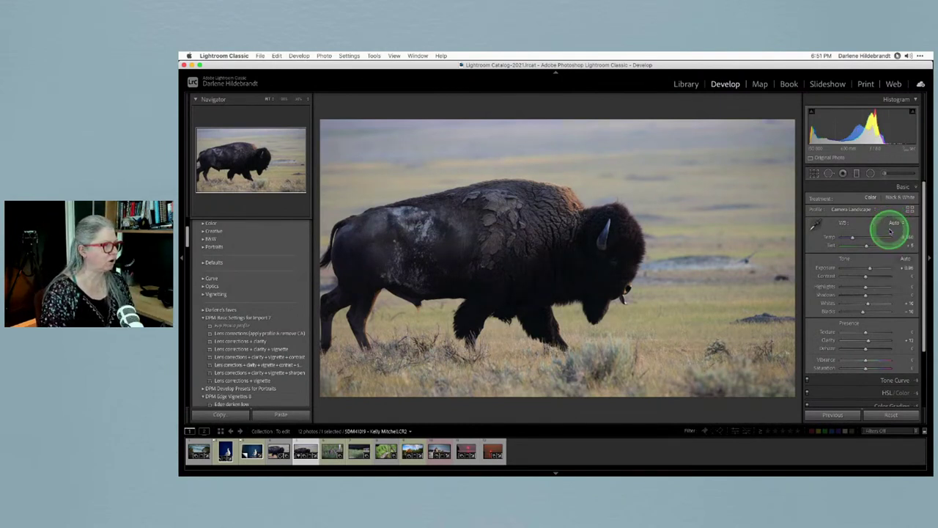
mouse_move(853, 241)
left_mouse_down()
mouse_move(888, 251)
mouse_move(854, 250)
left_mouse_up()
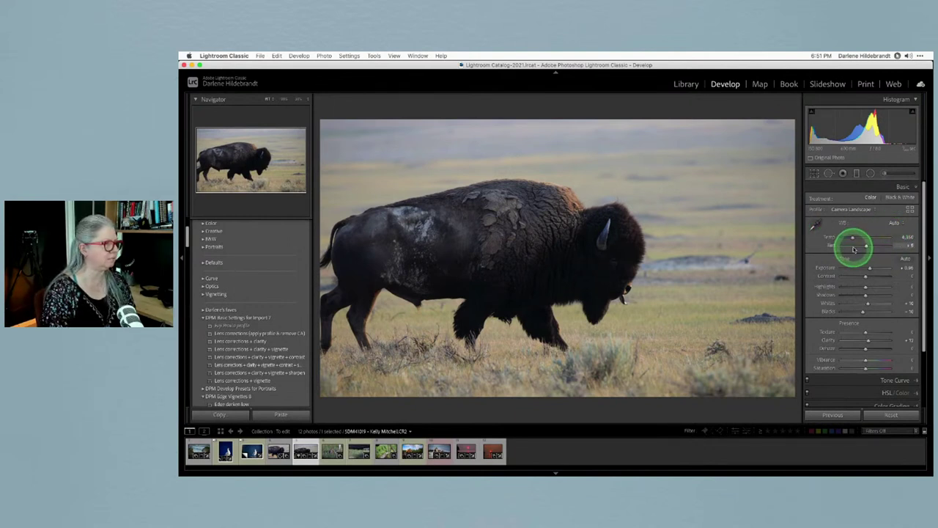
Set the bison photo's white balance to Daylight and lower its tint to +8.
left_click(891, 223)
left_click(894, 231)
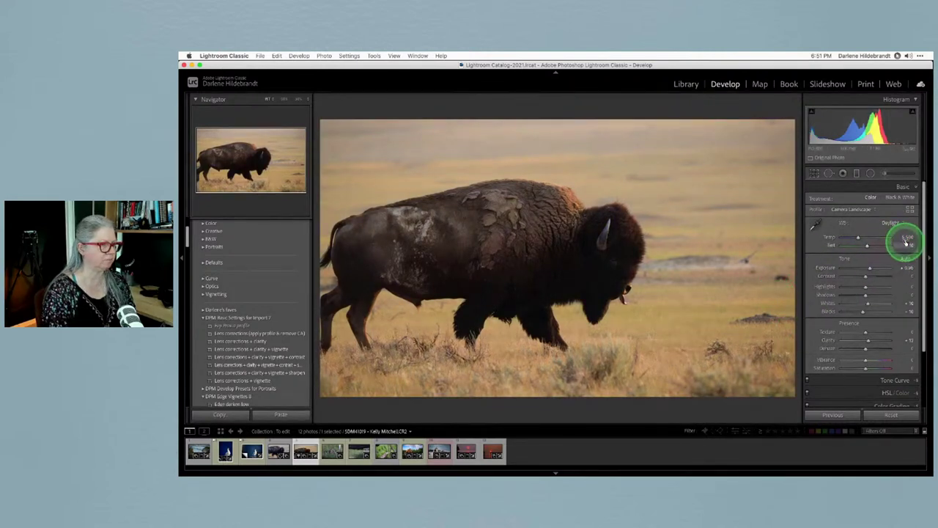
left_click_drag(907, 246, 905, 247)
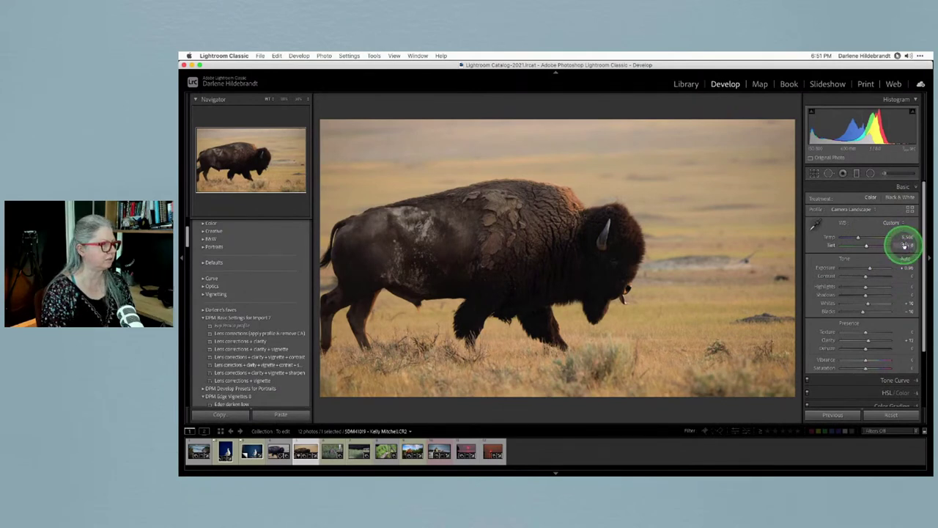
Compare the warmed and cropped bison photo with its original version by switching between before and after.
left_click(843, 253)
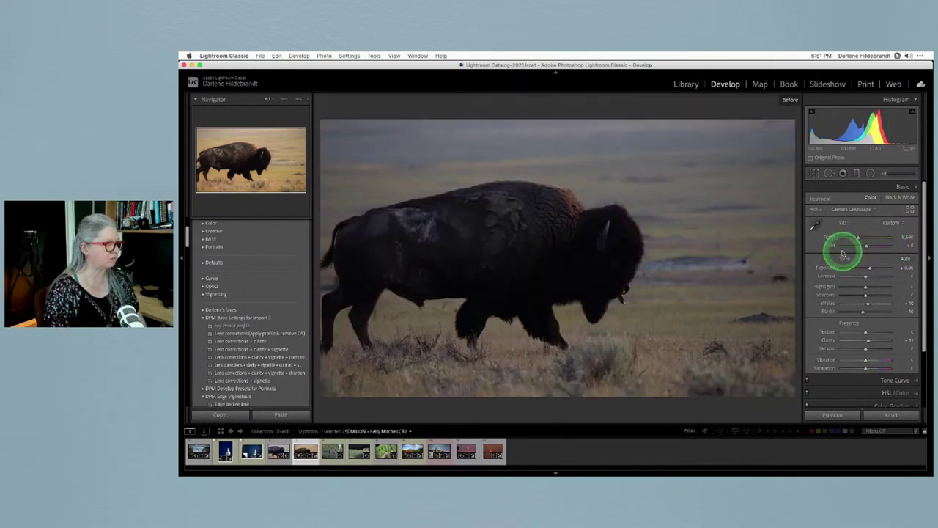
left_click(843, 253)
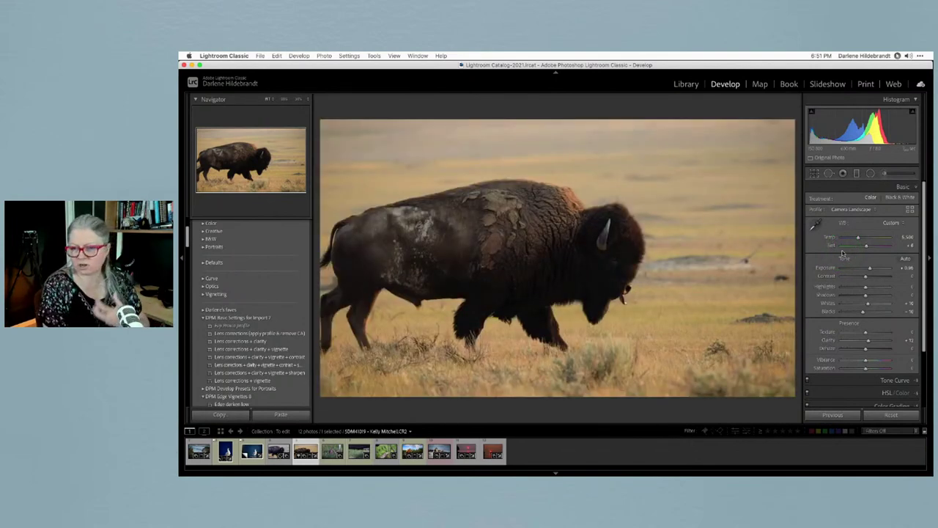
left_click(843, 253)
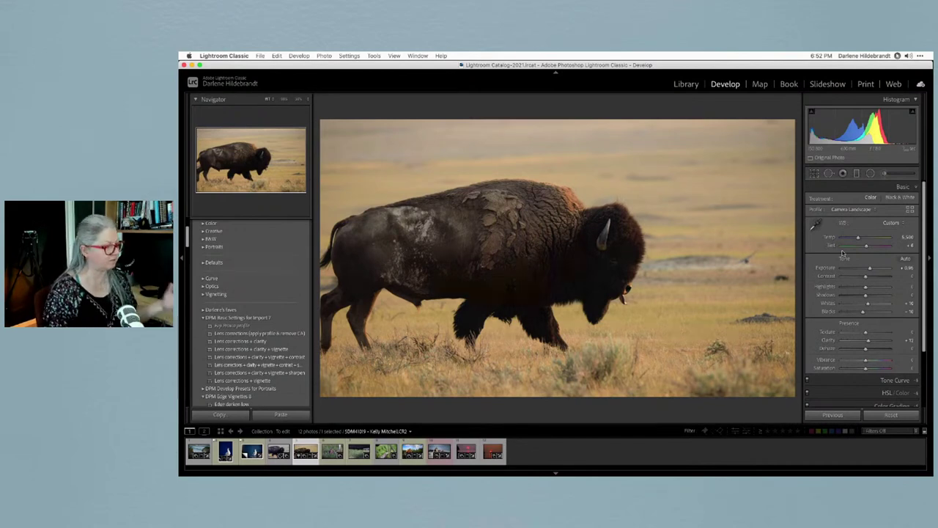
left_click(839, 253)
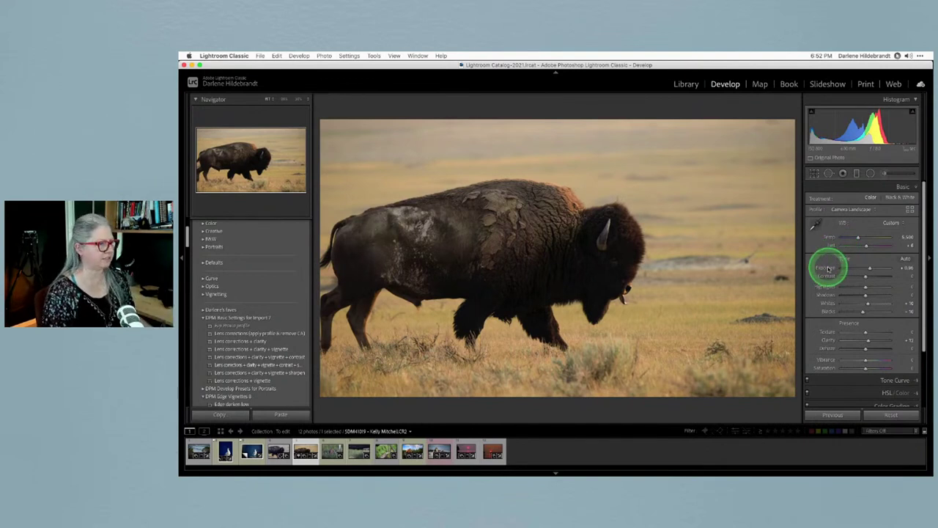
mouse_move(865, 251)
left_mouse_down()
mouse_move(844, 244)
mouse_move(868, 258)
left_mouse_up()
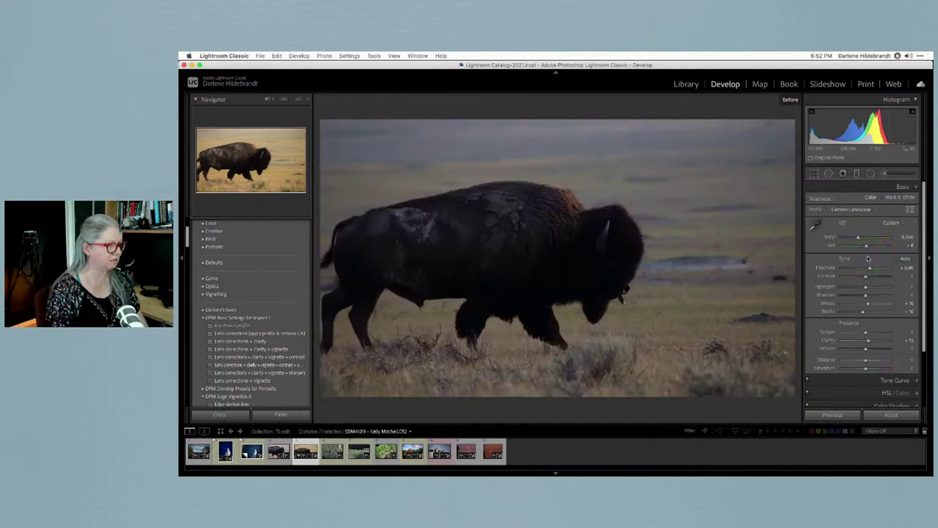
Return the bison photo to its edited version and slightly raise its global texture and clarity.
left_click(868, 256)
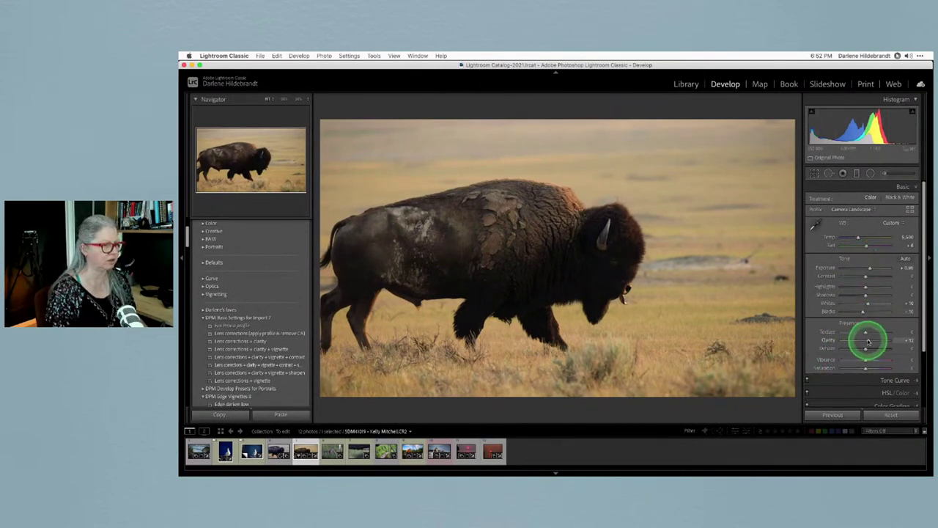
left_click_drag(866, 334, 867, 335)
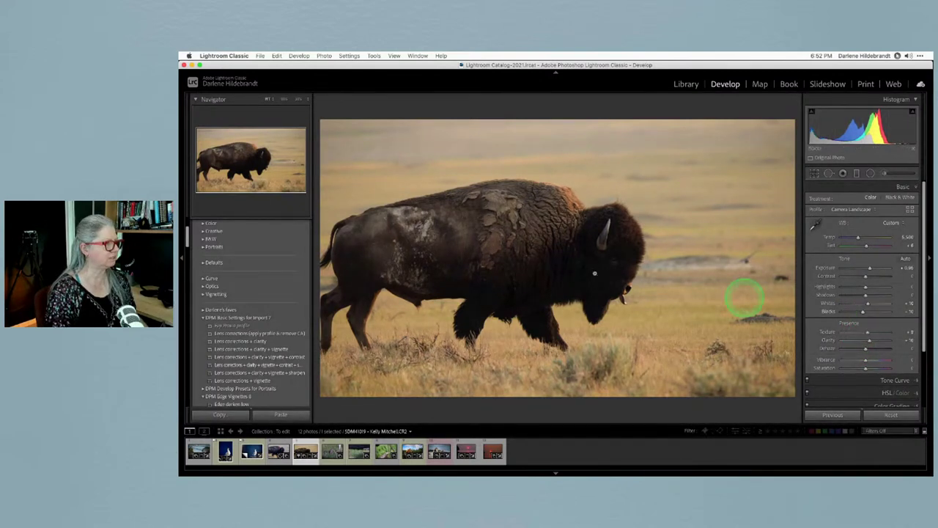
Add a wide elliptical radial filter around the bison, enlarge it to enclose the whole animal, and reset its effect settings to zero.
key("shift+m")
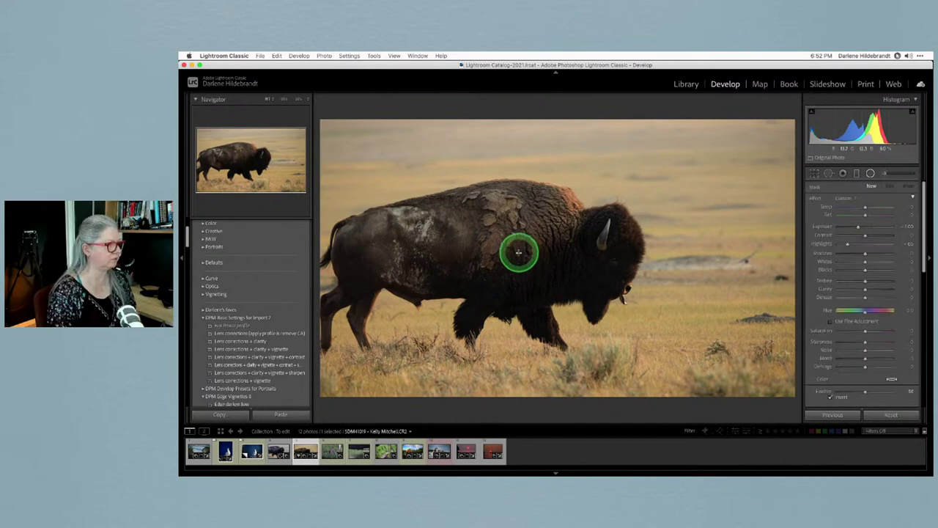
left_click_drag(520, 239, 727, 309)
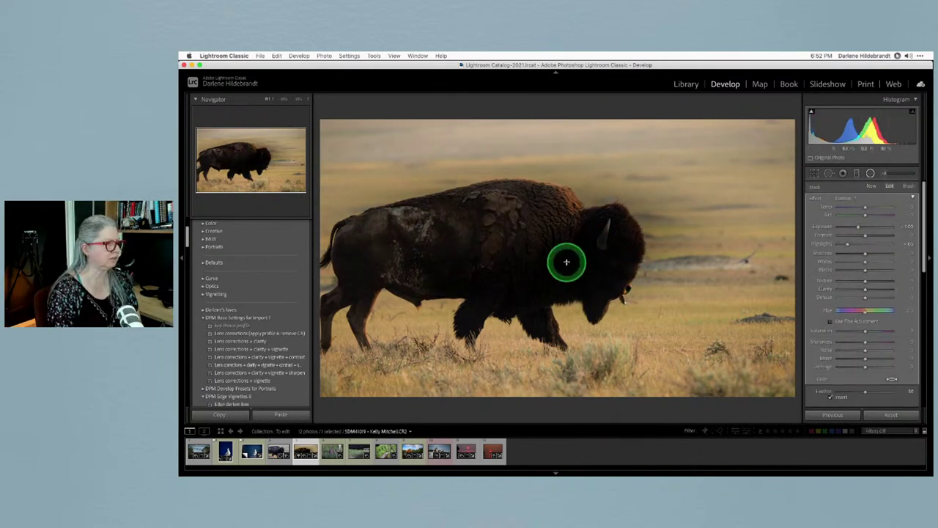
left_click_drag(568, 258, 545, 241)
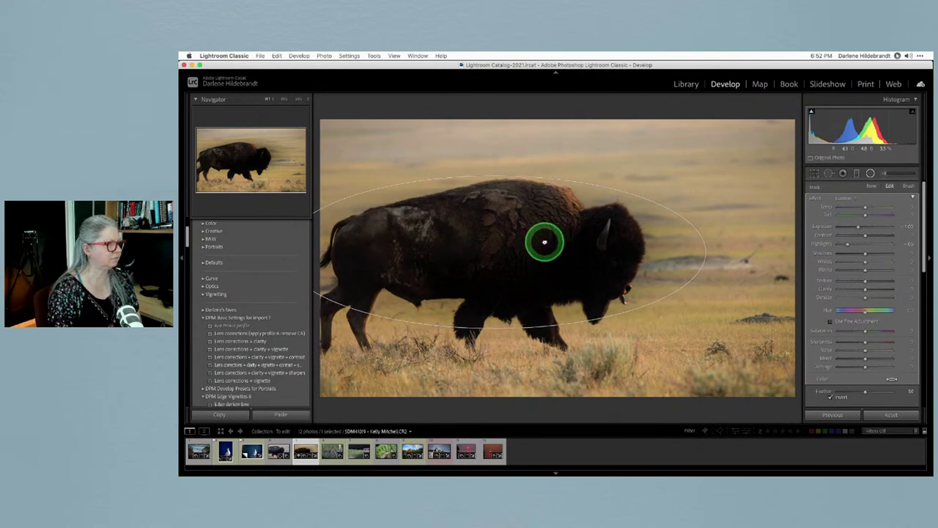
left_click_drag(493, 175, 492, 142)
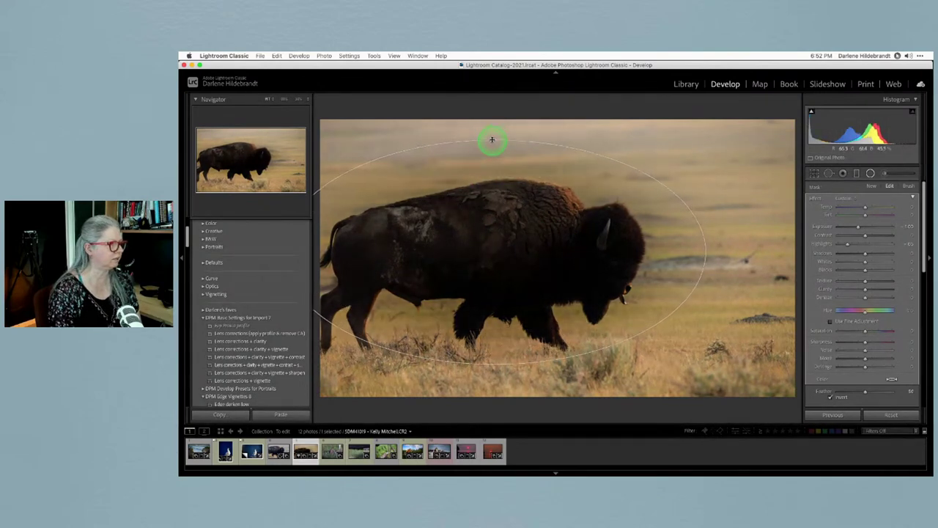
left_click(536, 251)
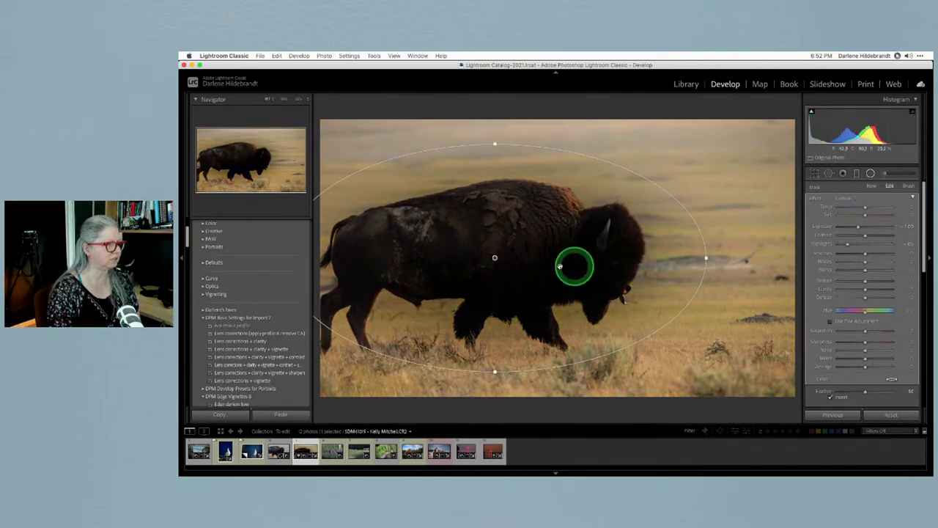
double_click(815, 200)
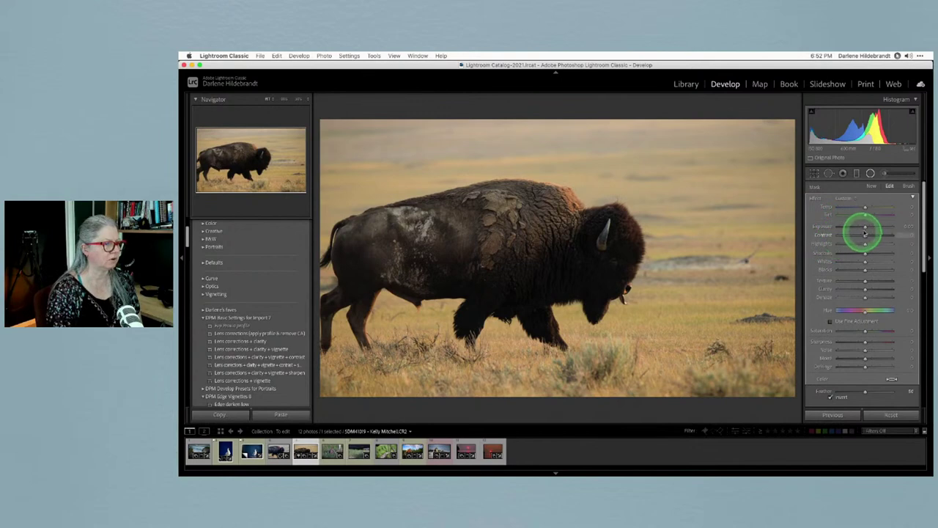
Try brightening the bison inside the radial filter with exposure and whites, and alternatively with shadows at 100.
left_click_drag(864, 227, 868, 228)
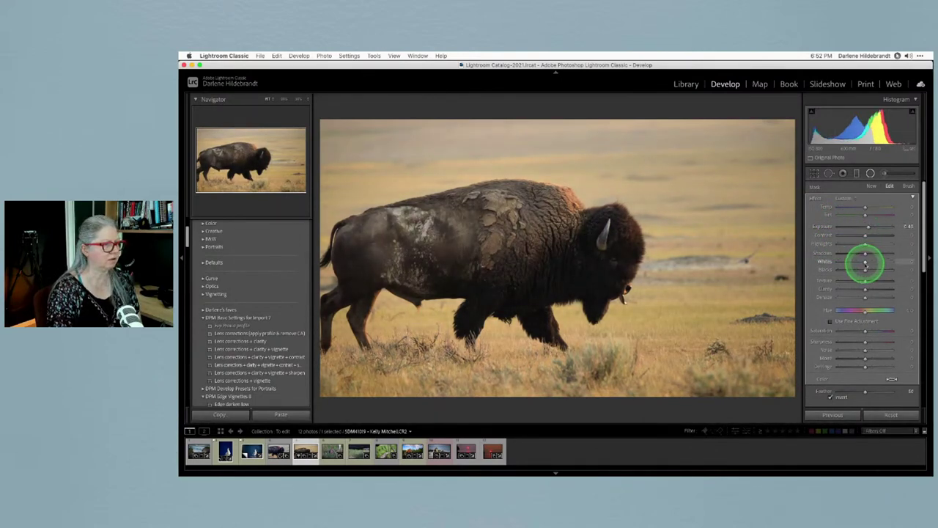
left_click_drag(871, 262, 869, 262)
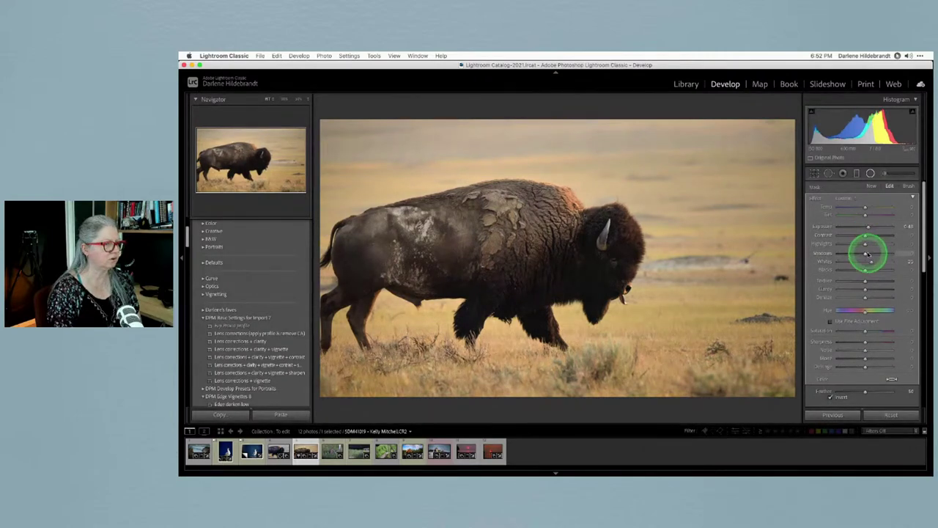
double_click(869, 228)
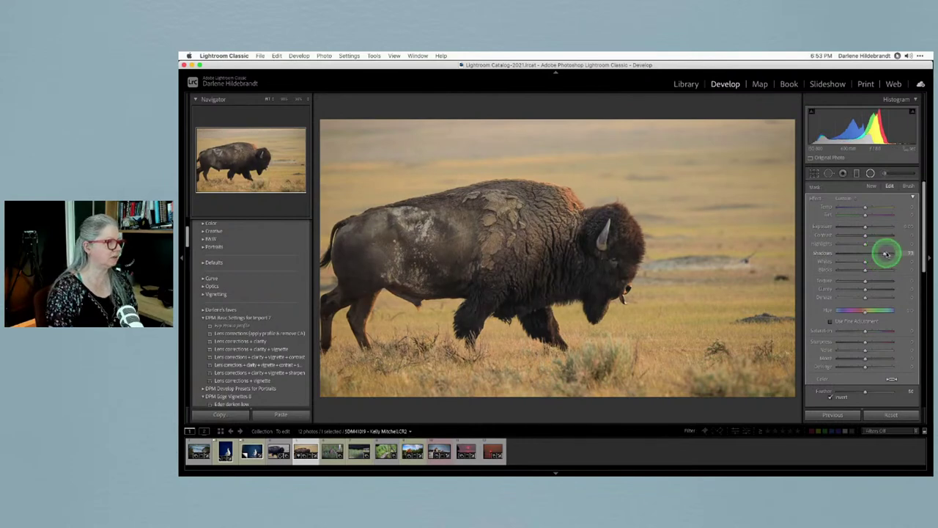
left_click_drag(886, 254, 895, 254)
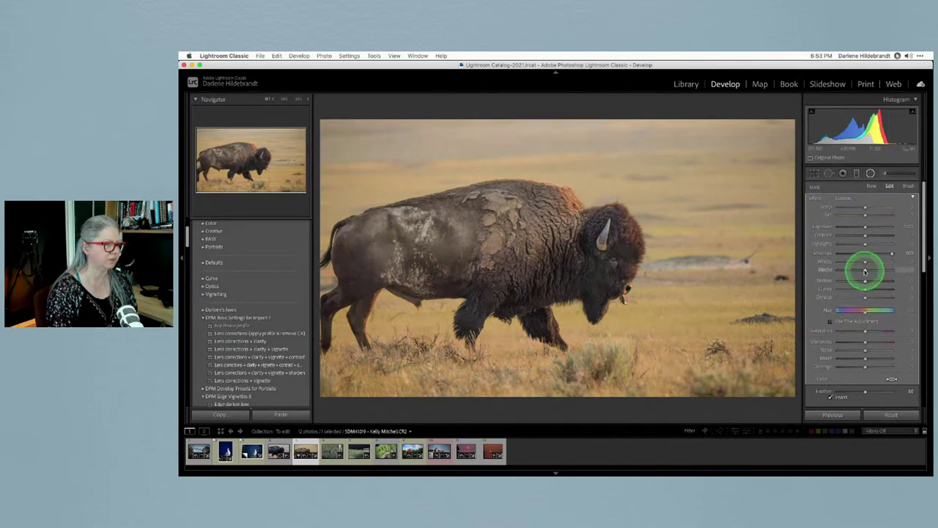
Raise the radial filter's exposure, shadows, whites and clarity, set its texture to 24, and lower its blacks.
left_click_drag(865, 271, 878, 254)
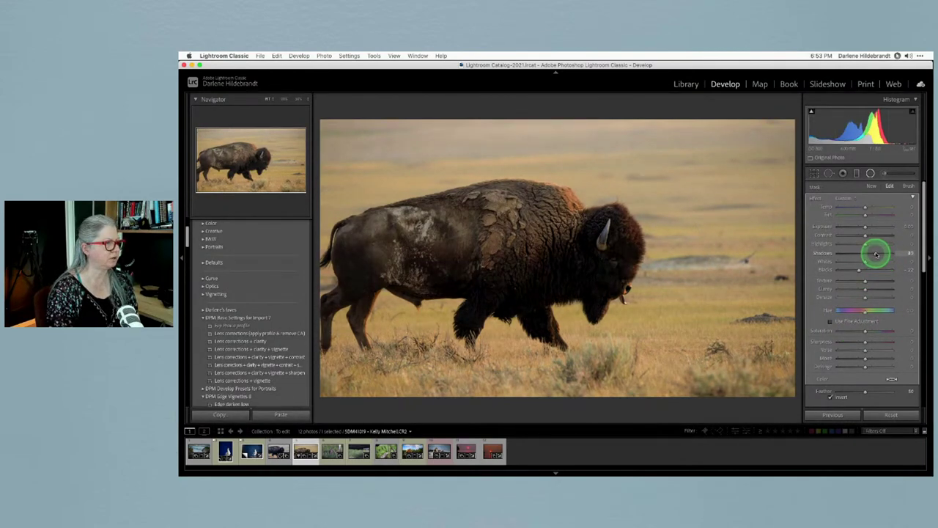
left_click_drag(861, 224, 869, 227)
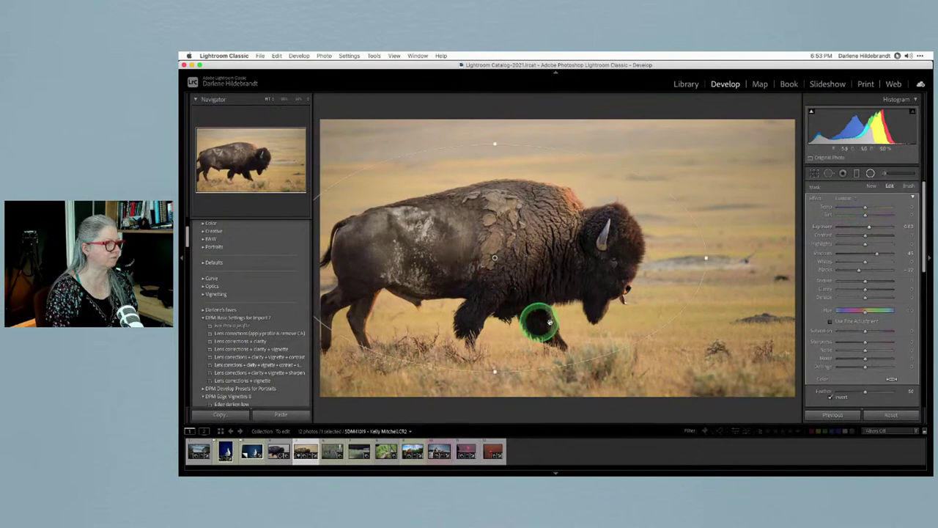
left_click_drag(858, 271, 869, 287)
Compare the bison with and without the radial filter by switching the filter off and on.
scroll(847, 323, "down", 3)
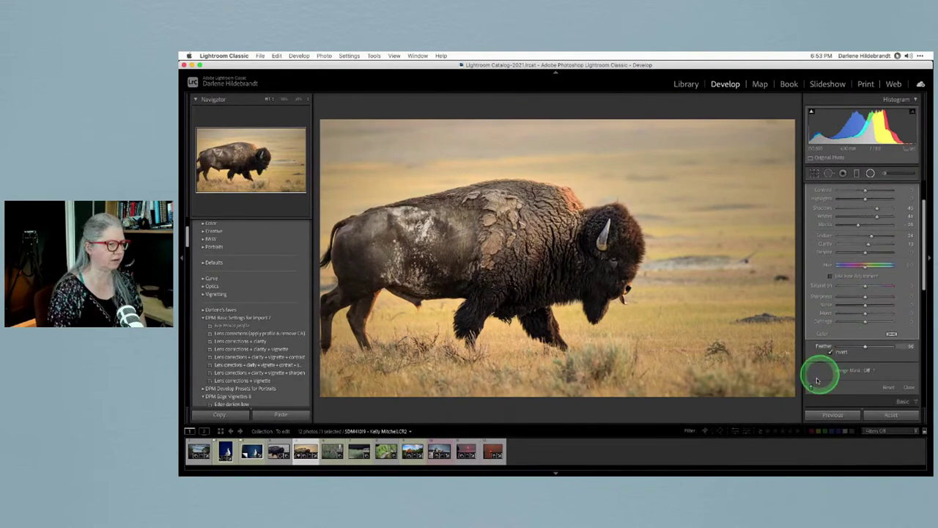
left_click(812, 385)
left_click(812, 387)
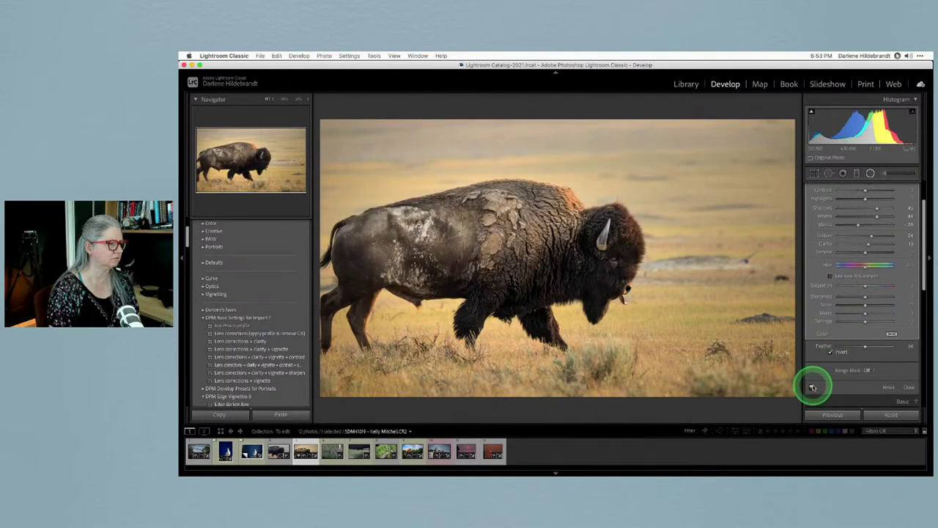
double_click(813, 386)
Apply a luminance range mask to the bison's radial filter and show the mask overlay.
scroll(854, 339, "down", 2)
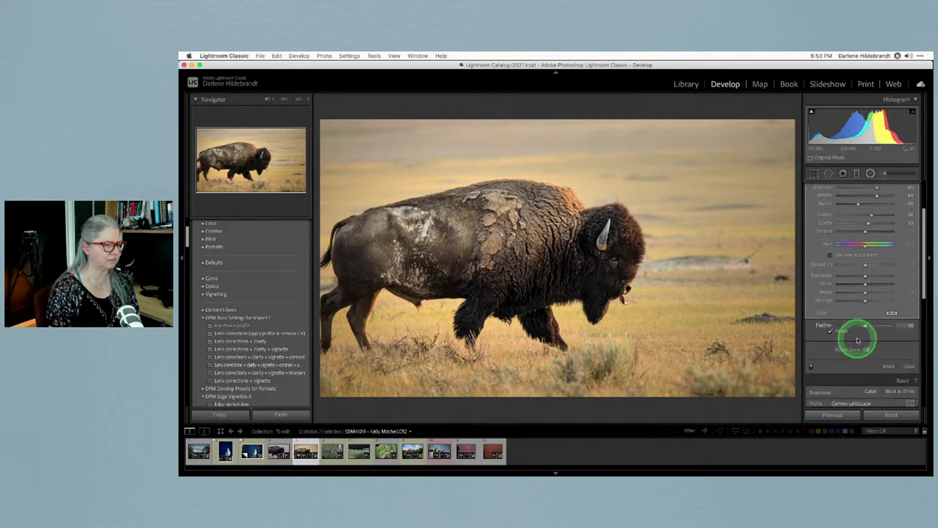
left_click(868, 345)
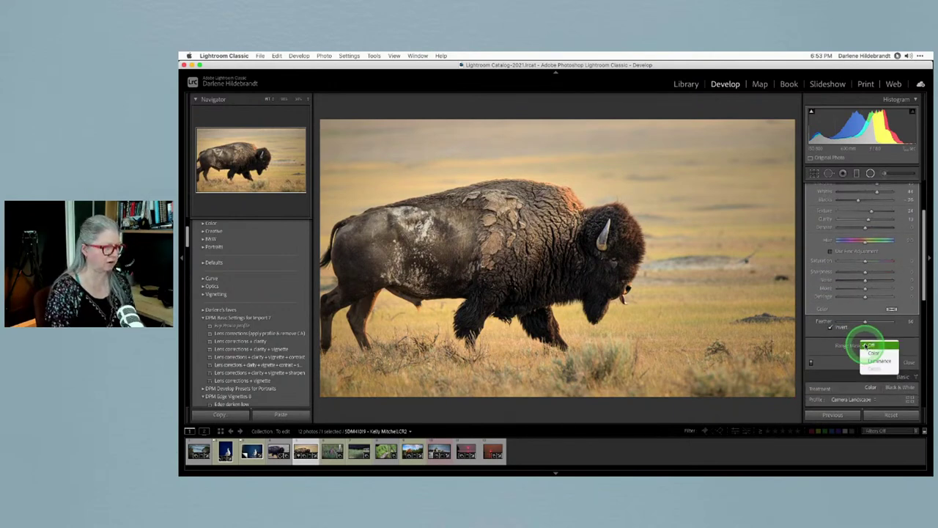
left_click(874, 360)
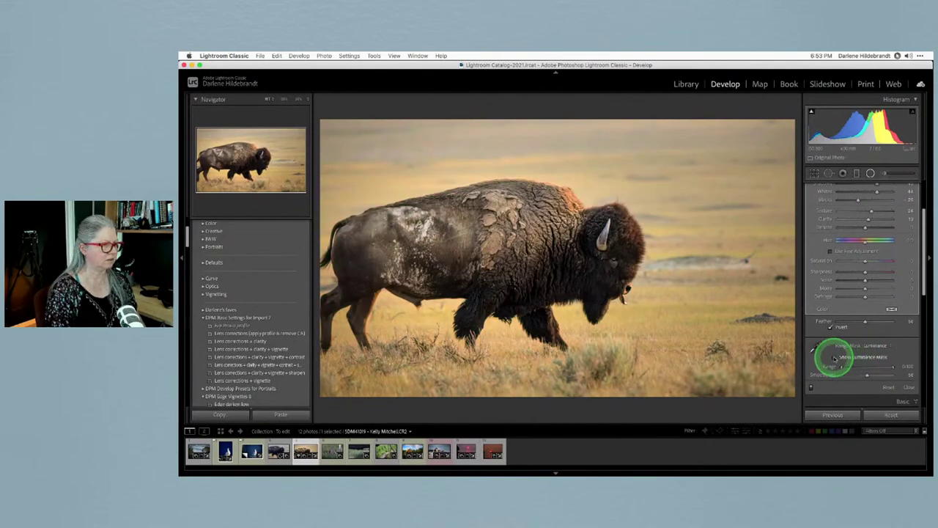
left_click(836, 358)
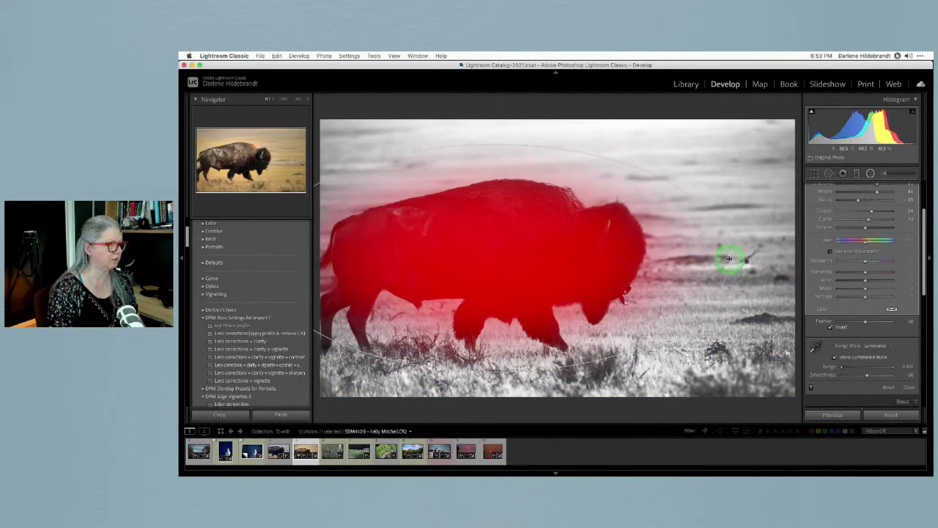
Reduce the radial filter's feather, limit its luminance range to 0/53, and hide the mask overlay.
left_click_drag(867, 320, 848, 323)
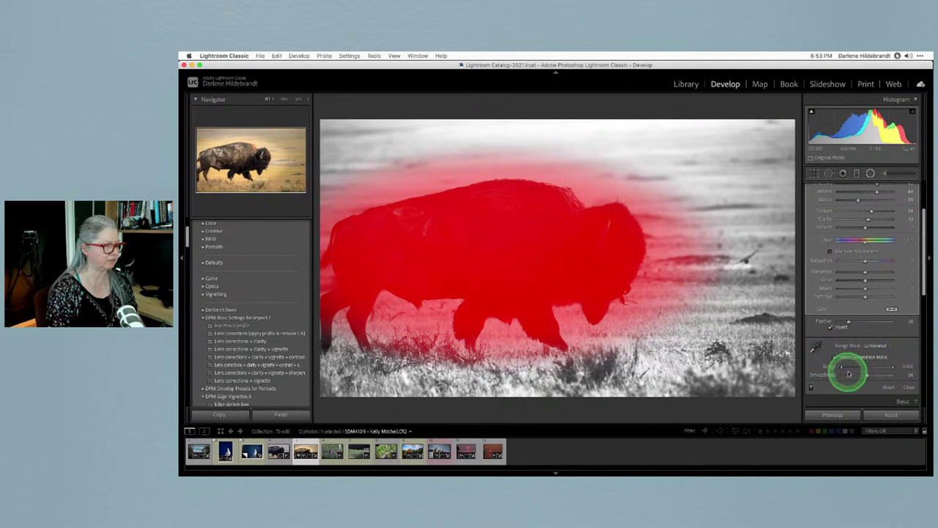
left_click_drag(893, 368, 869, 368)
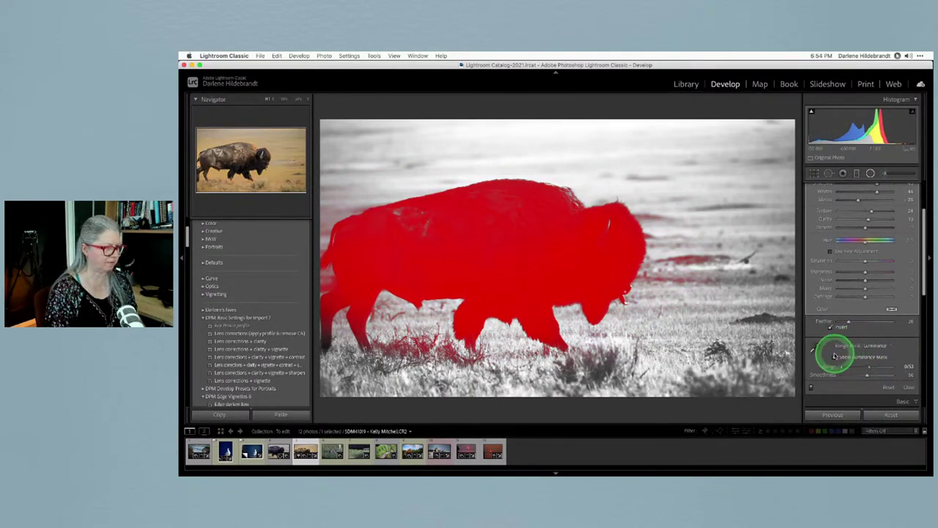
left_click(835, 356)
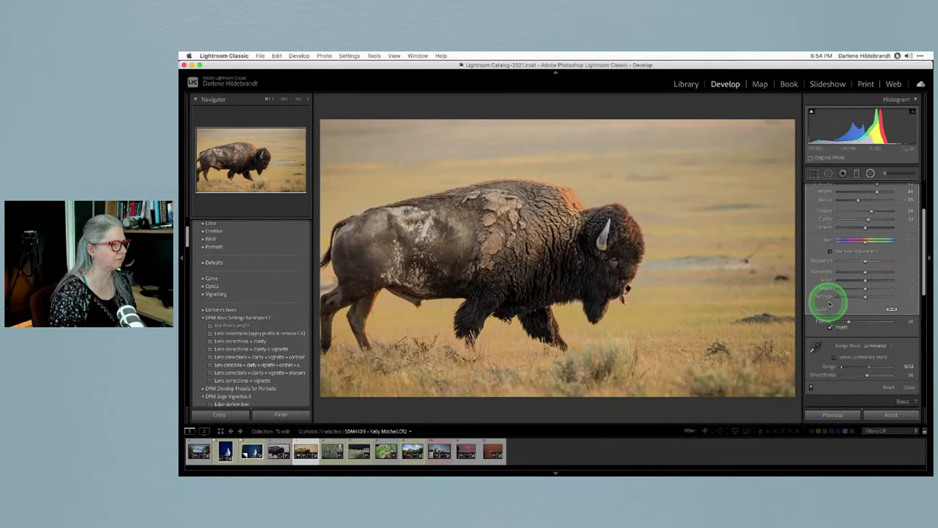
Check the luminance-masked adjustment on the bison by repeatedly switching the radial filter off and on.
left_click(811, 387)
left_click(811, 388)
left_click(811, 388)
left_click(811, 388)
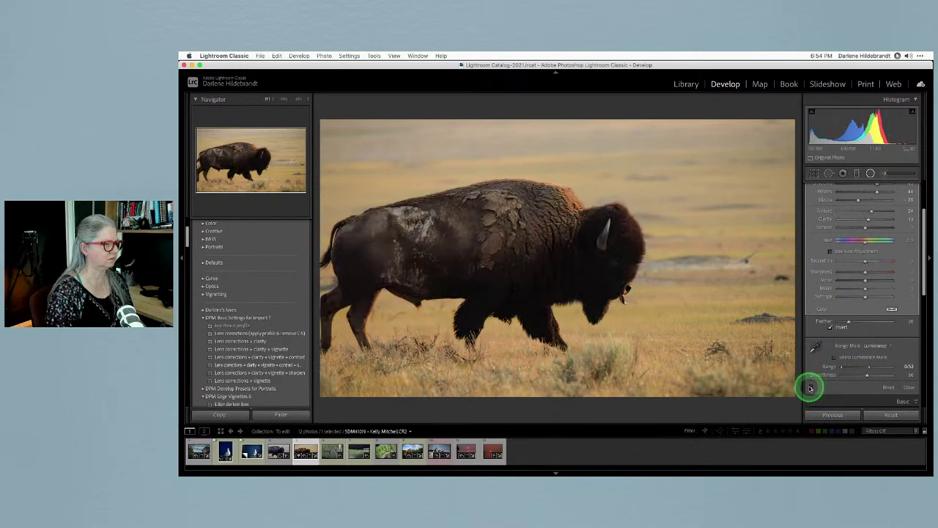
Try the luminance mask with smoothness at zero and a range of 0/62, and inspect its overlay.
left_click_drag(868, 373, 792, 373)
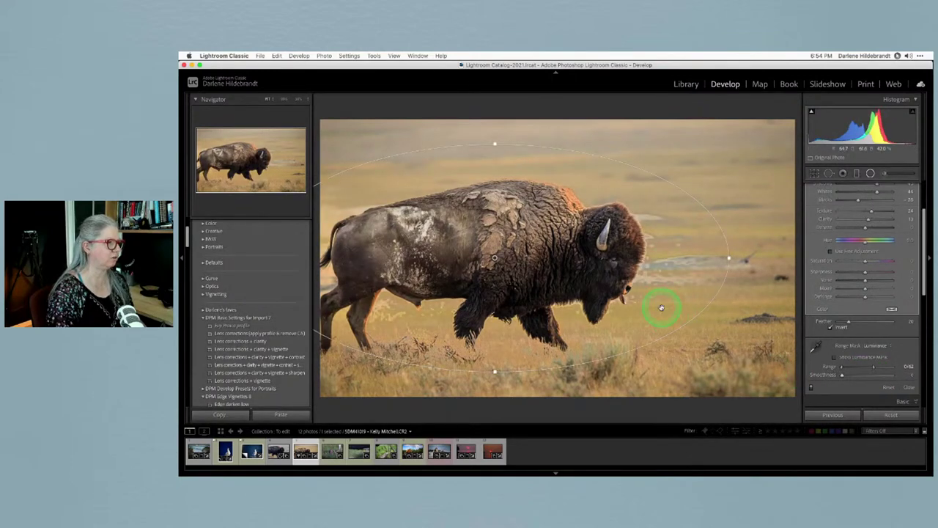
left_click(835, 357)
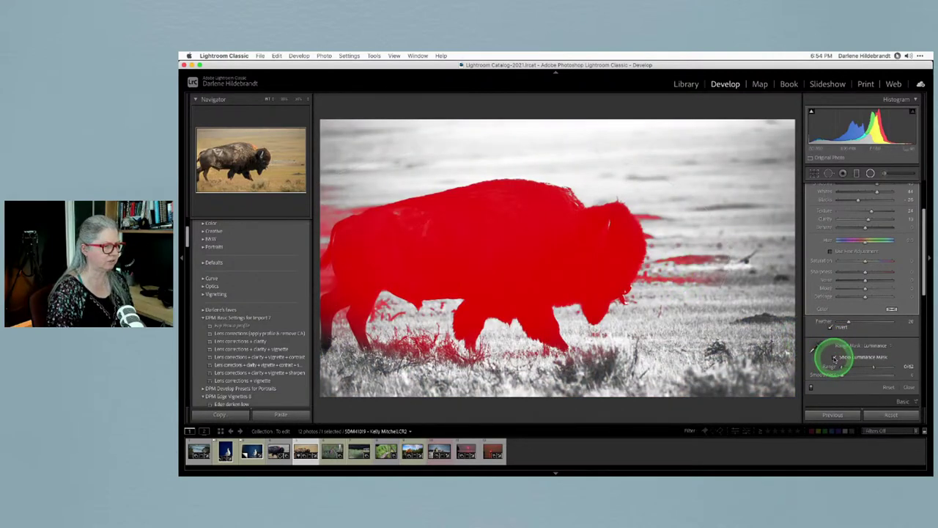
left_click(835, 357)
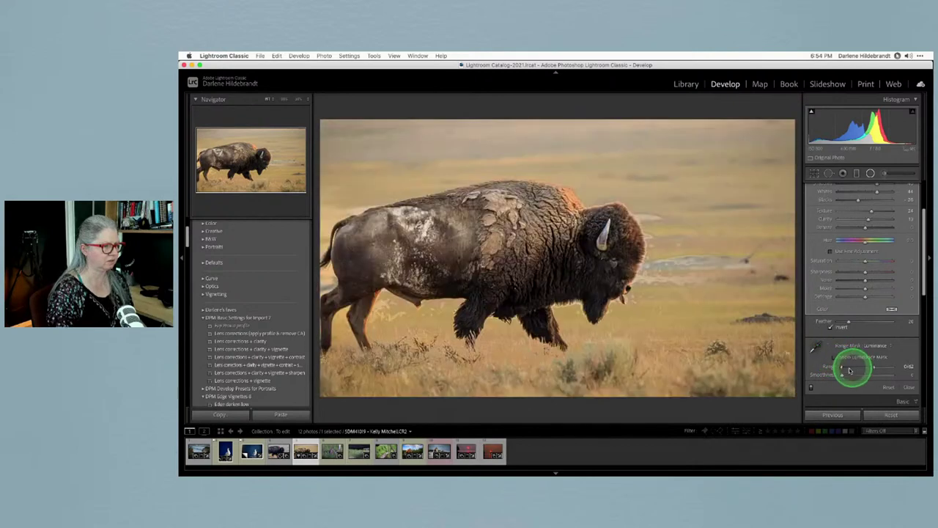
Widen the mask's luminance range to 0/71 and raise its smoothness while viewing the overlay, and close the radial filter.
left_click(836, 355)
mouse_move(856, 364)
left_mouse_down()
mouse_move(885, 368)
mouse_move(865, 367)
left_mouse_up()
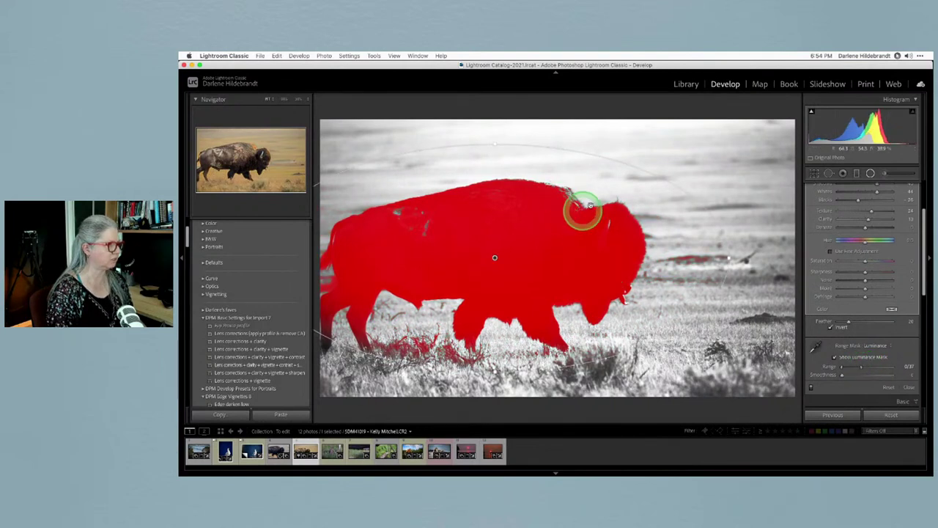
left_click_drag(858, 366, 879, 375)
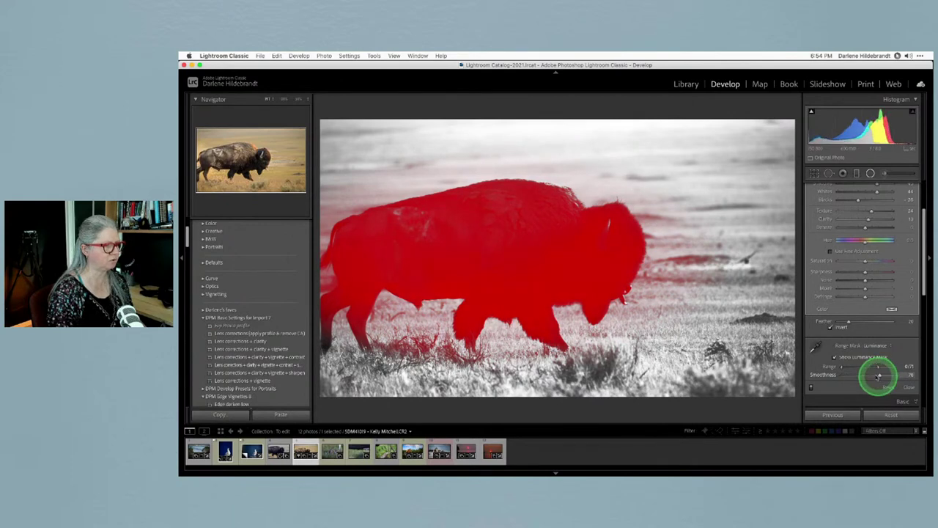
left_click(833, 357)
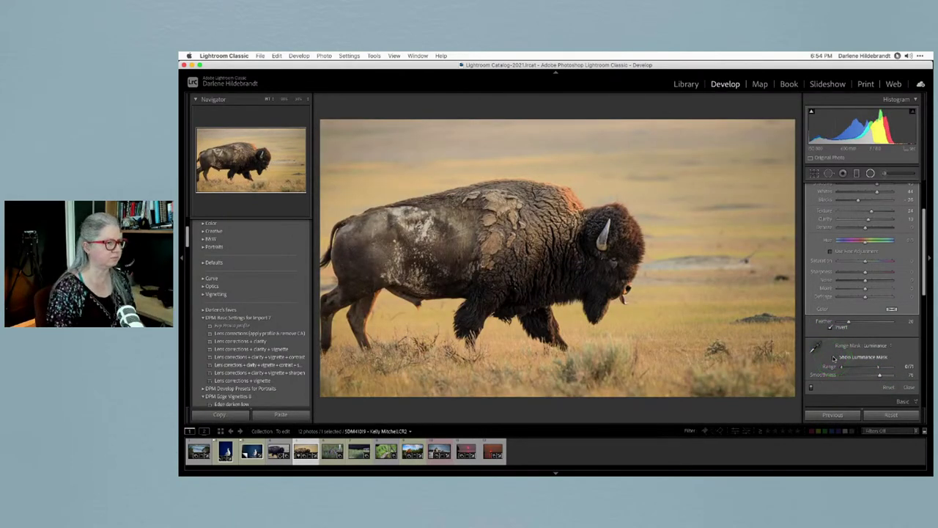
scroll(834, 357, "up", 4)
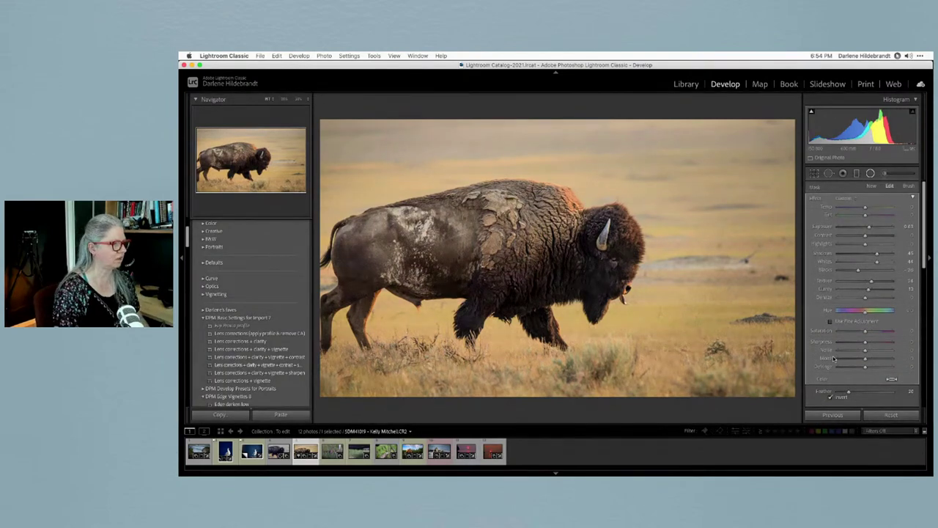
left_click(834, 357)
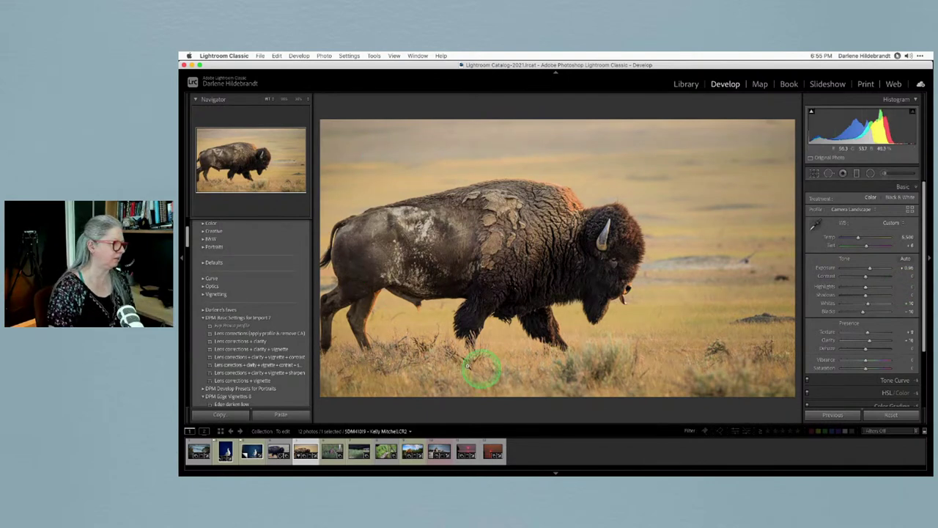
Brighten the grass behind the bison by raising the HSL luminance of its yellows and oranges with the targeted adjustment tool.
scroll(854, 336, "down", 3)
left_click(854, 344)
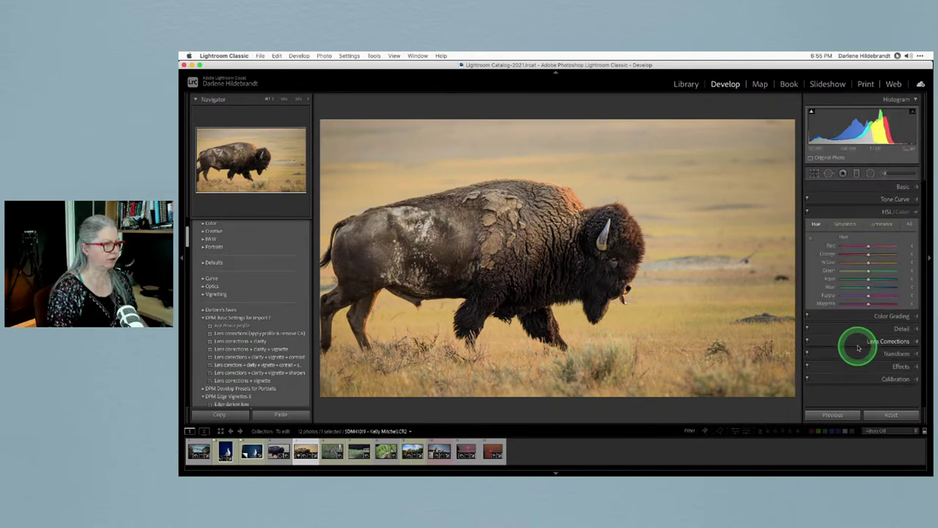
left_click(869, 222)
left_click(813, 238)
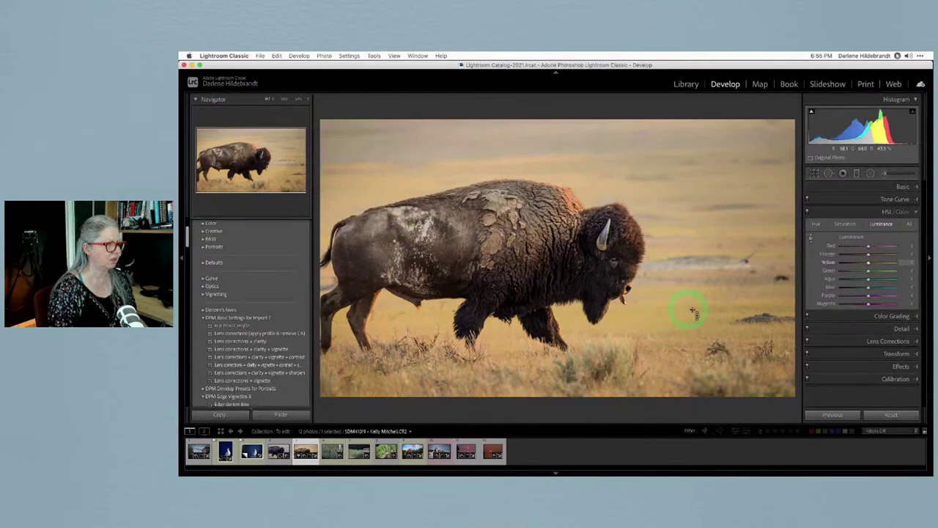
left_click_drag(690, 310, 685, 238)
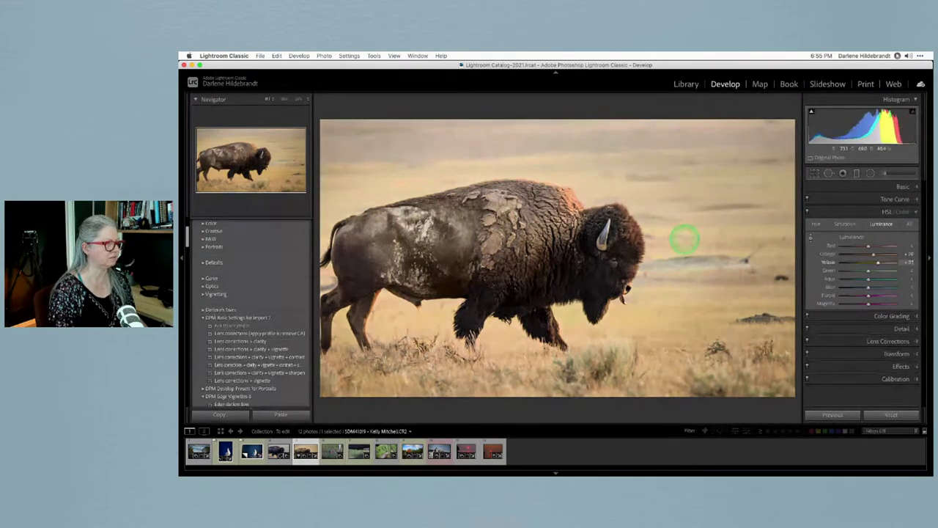
Tone down the luminance boost on the grass and set the HSL saturation of its yellows to -12, lowering the oranges slightly.
left_click_drag(690, 309, 691, 310)
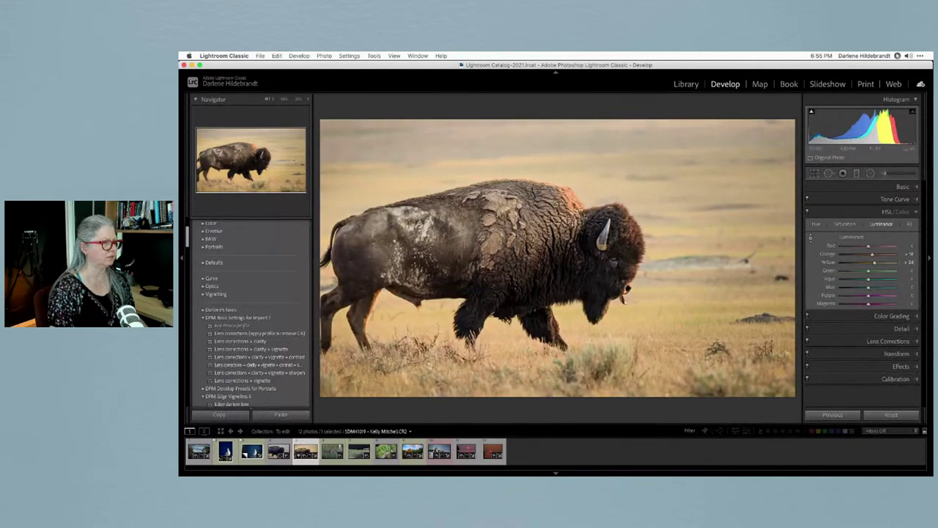
left_click_drag(856, 316, 848, 240)
left_click(846, 224)
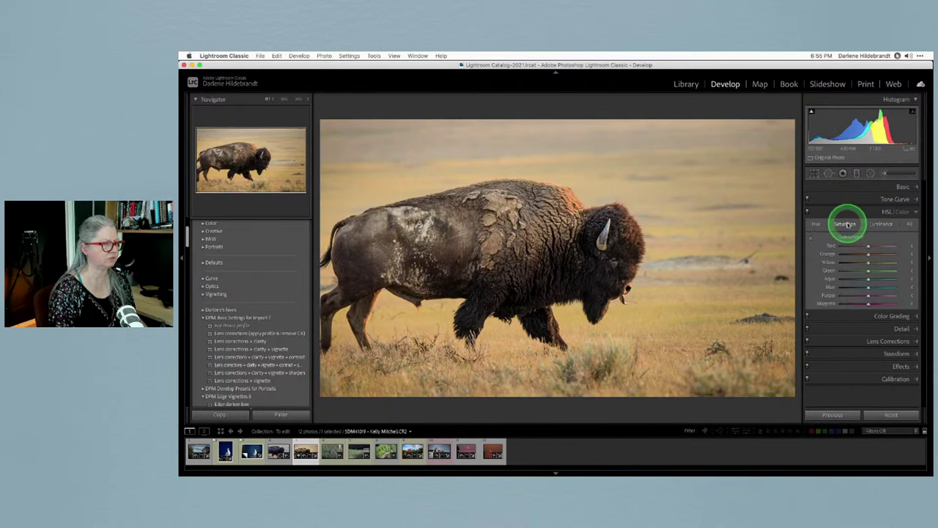
left_click(811, 237)
left_click_drag(710, 294, 710, 293)
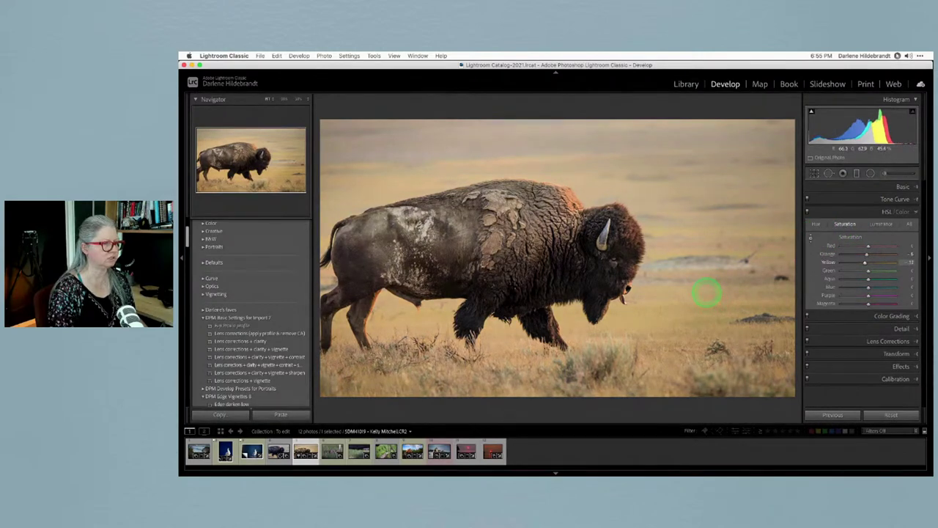
Set the HSL luminance of the yellows to +10 and darken the greens, and review the saturation settings.
left_click(880, 224)
mouse_move(870, 271)
left_mouse_down()
mouse_move(835, 266)
mouse_move(918, 273)
mouse_move(807, 272)
mouse_move(861, 274)
mouse_move(853, 272)
left_mouse_up()
mouse_move(864, 263)
left_mouse_down()
mouse_move(878, 263)
mouse_move(869, 262)
left_mouse_up()
left_click_drag(844, 272, 844, 272)
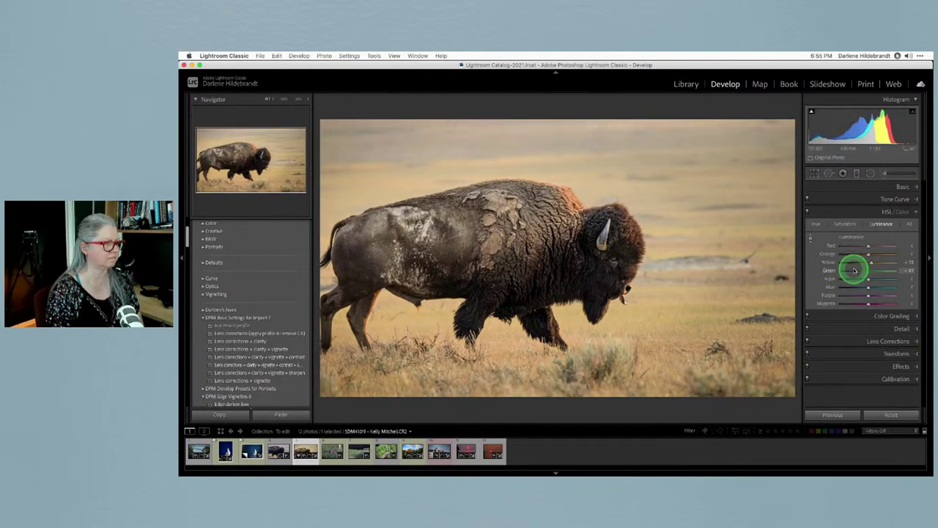
left_click(845, 224)
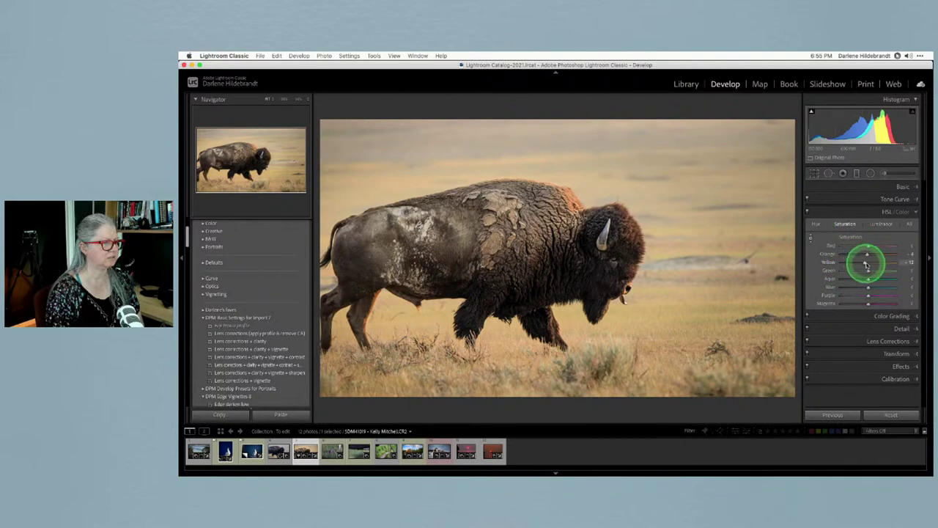
Shift the HSL hue of the grass yellows to -4 with the targeted adjustment tool and compare the photo with its before view.
left_click(818, 224)
left_click(810, 237)
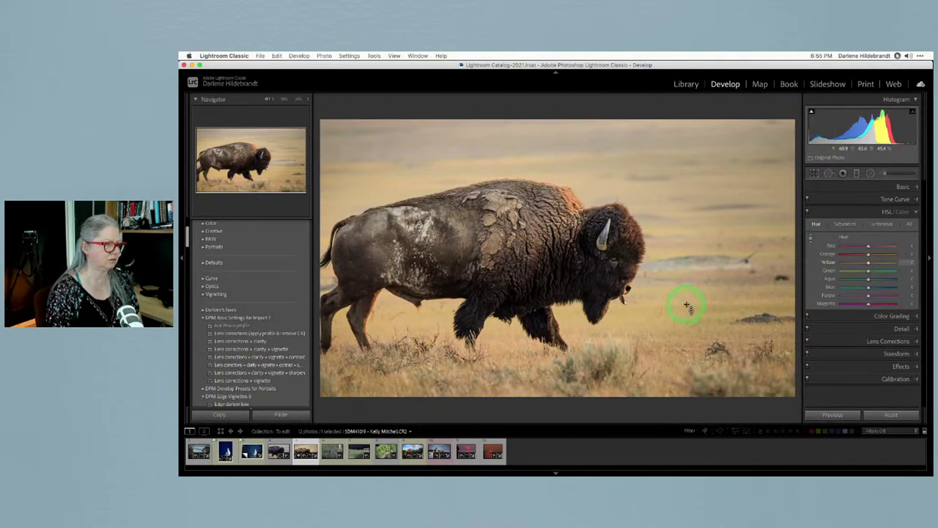
left_click_drag(689, 310, 688, 279)
left_click_drag(543, 253, 882, 247)
key("backslash")
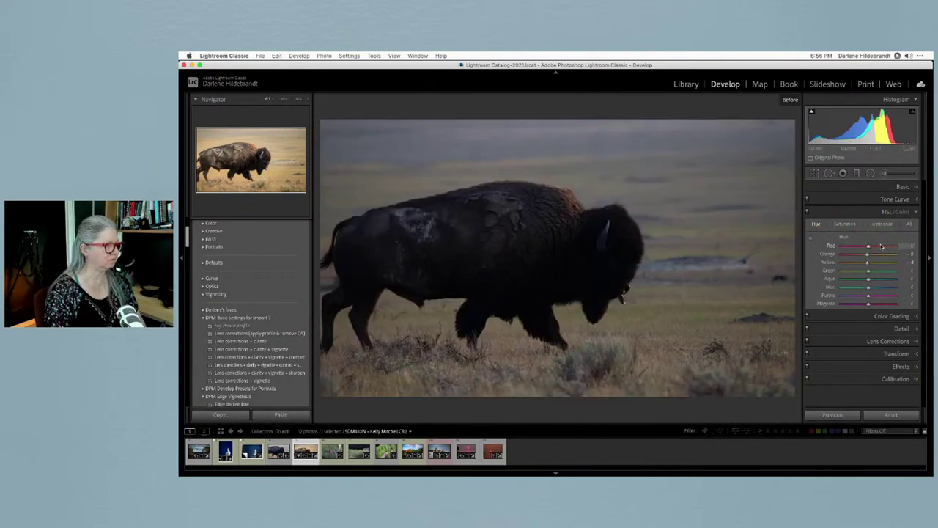
key("backslash")
Rebalance the bison photo's basic tones by reducing exposure slightly and setting whites to +21 and blacks to -11.
left_click(898, 189)
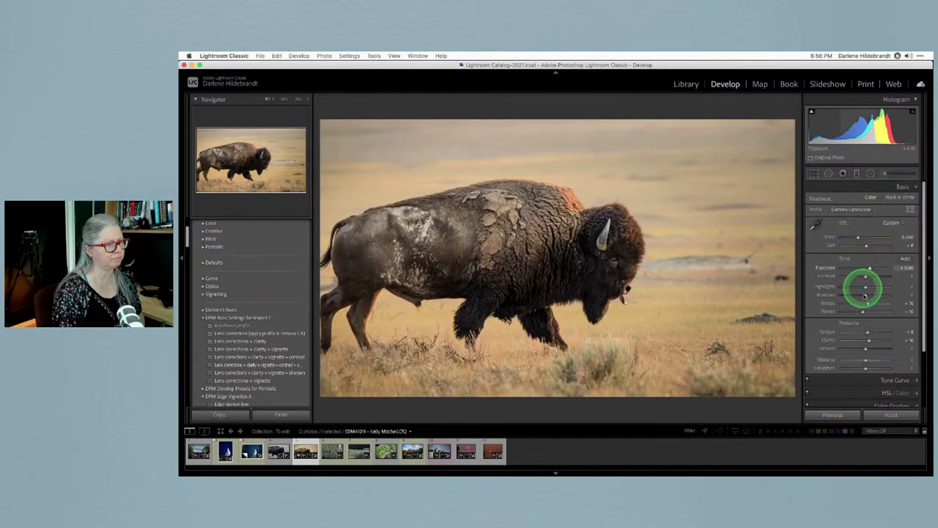
left_click_drag(913, 264, 868, 269)
left_click_drag(868, 303, 875, 306)
left_click_drag(870, 270, 869, 268)
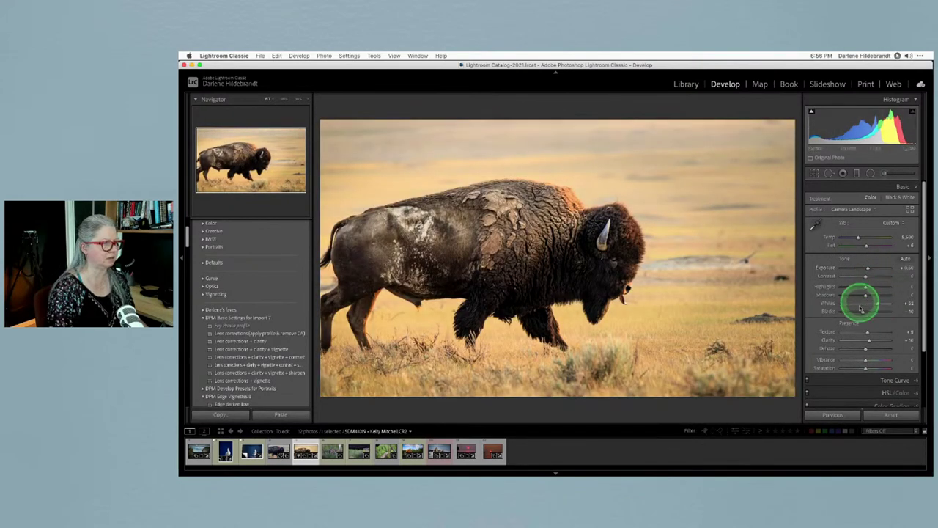
left_click_drag(862, 312, 886, 293)
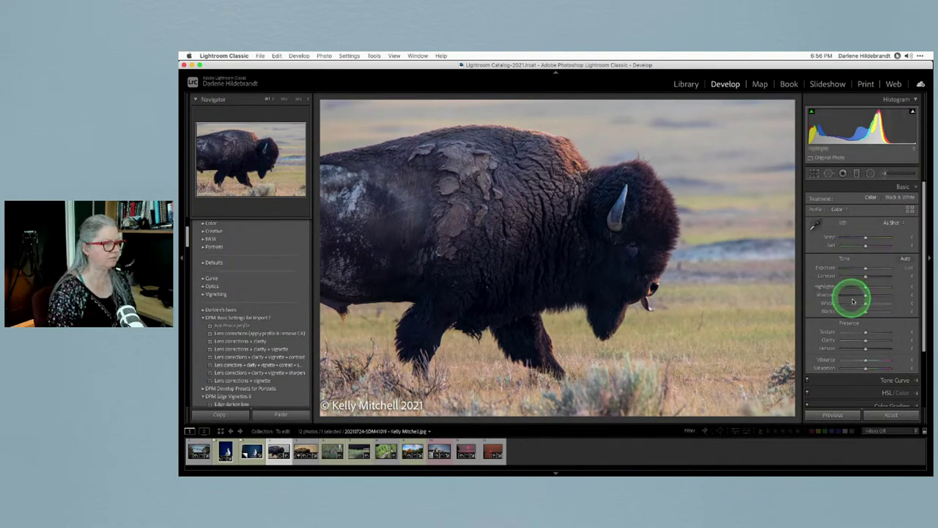
Adjust the watermarked JPEG bison's tones by raising exposure and whites, lowering highlights to -64 and slightly deepening the blacks.
left_click(866, 305, "alt")
left_click_drag(866, 305, 873, 308)
left_click_drag(865, 268, 869, 270)
left_click(862, 310, "alt")
left_click_drag(863, 310, 863, 311)
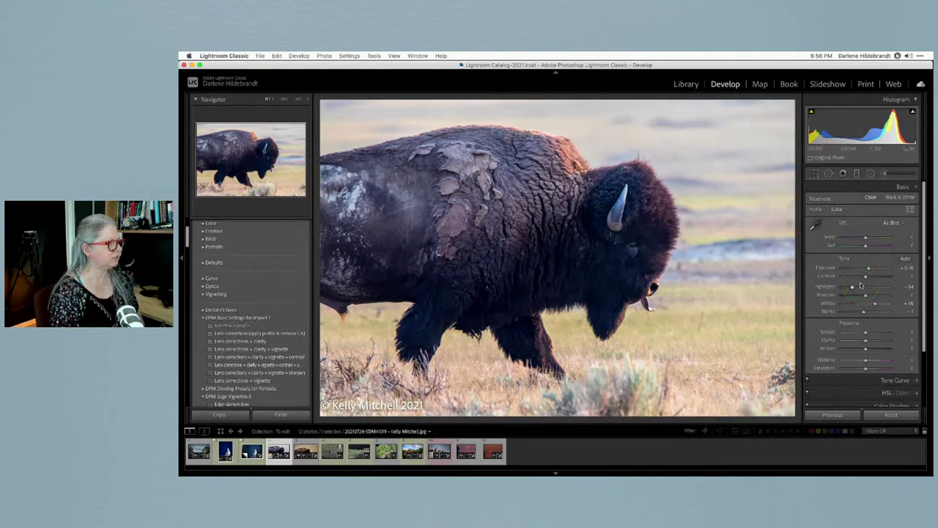
Warm the JPEG bison with temperature +8 and tint -10, and return to the raw bison photo.
left_click_drag(848, 251, 866, 239)
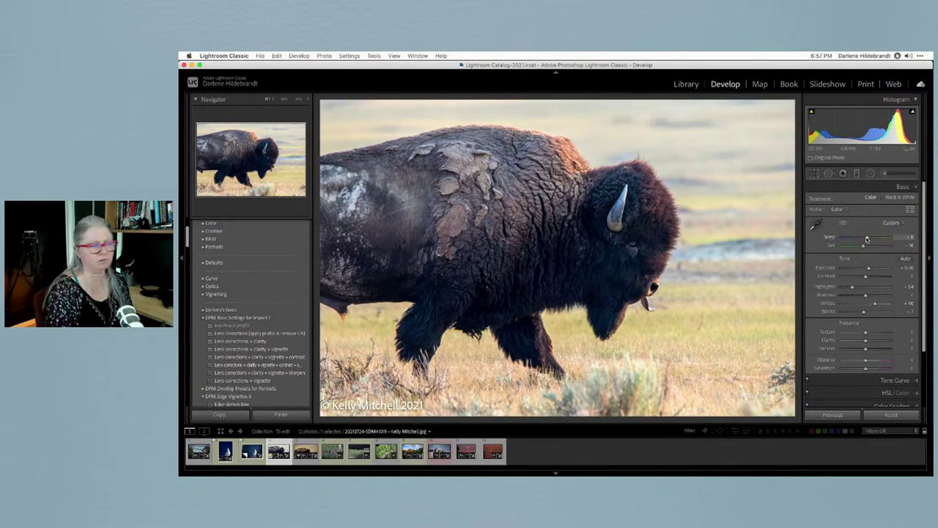
key("Right")
key("Right")
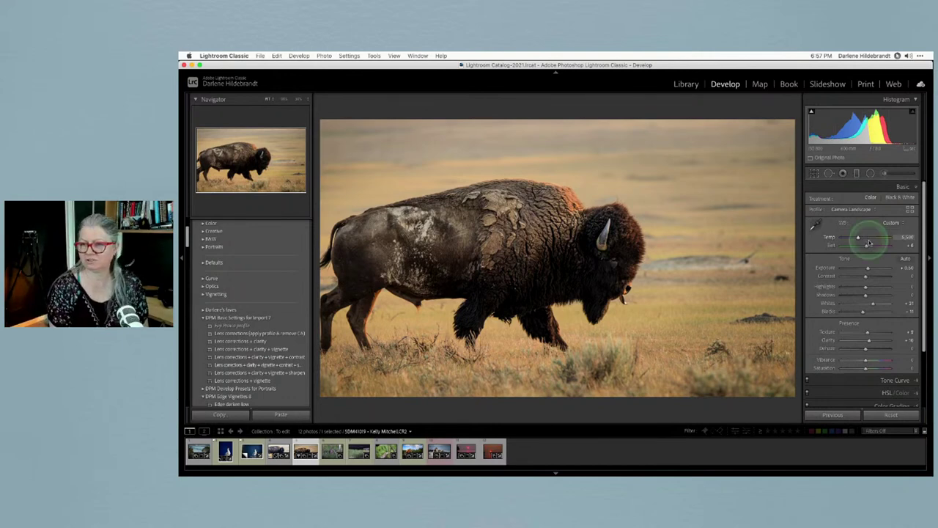
Open the raw bison photo as a Smart Object in Photoshop and display it in full-screen mode.
key("shift+f")
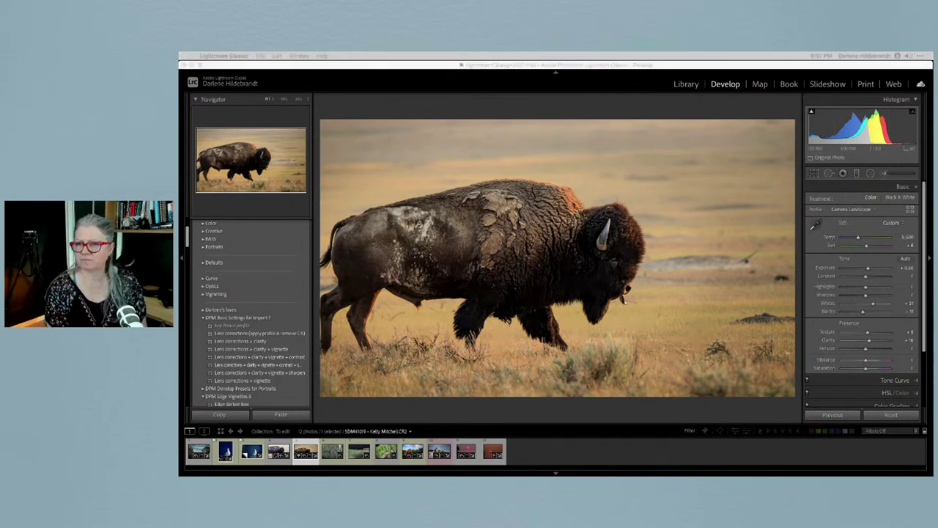
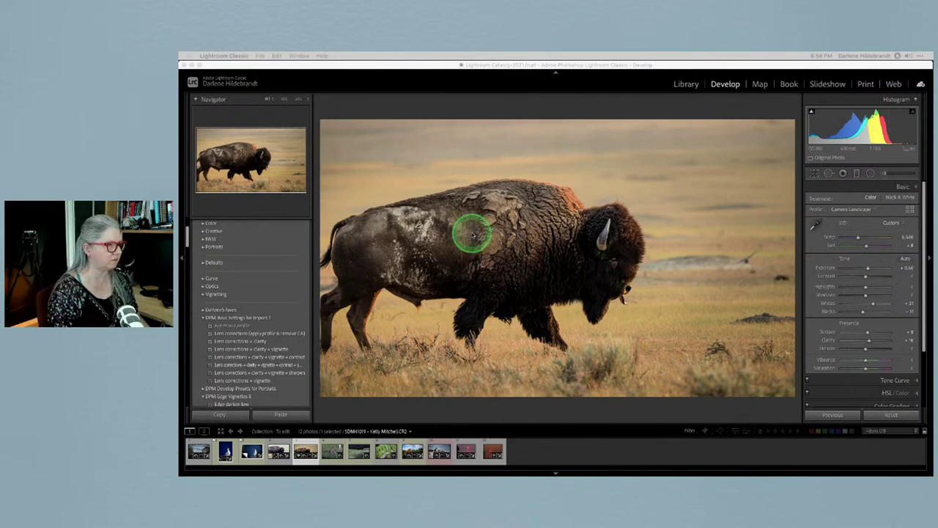
left_click(640, 151)
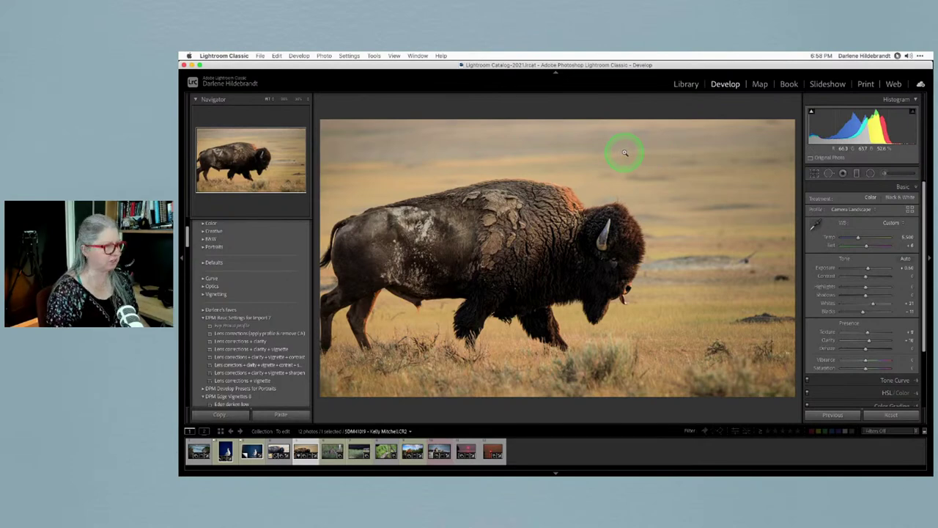
right_click(615, 149)
mouse_move(617, 152)
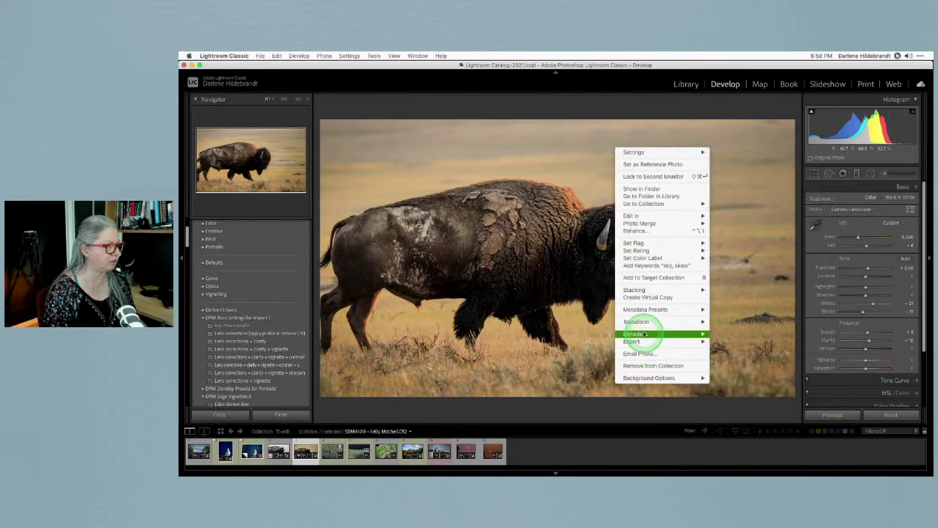
mouse_move(646, 321)
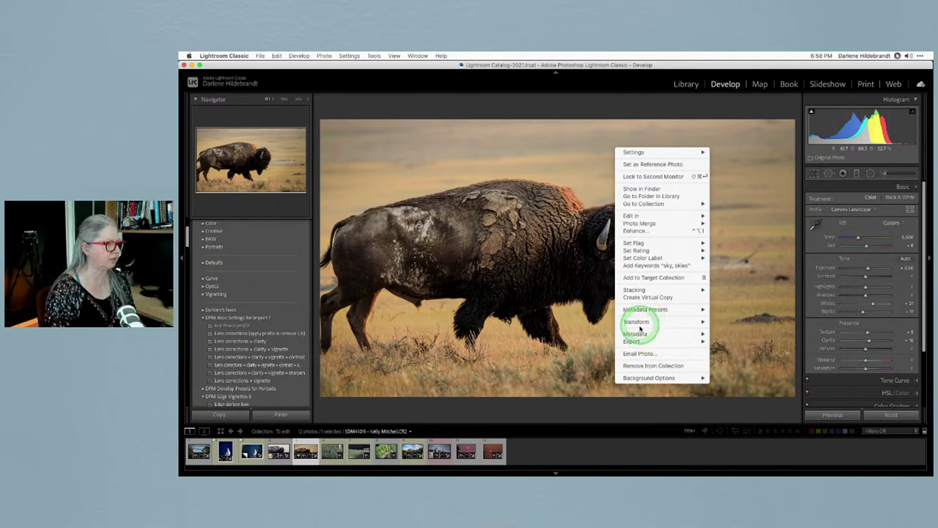
mouse_move(644, 342)
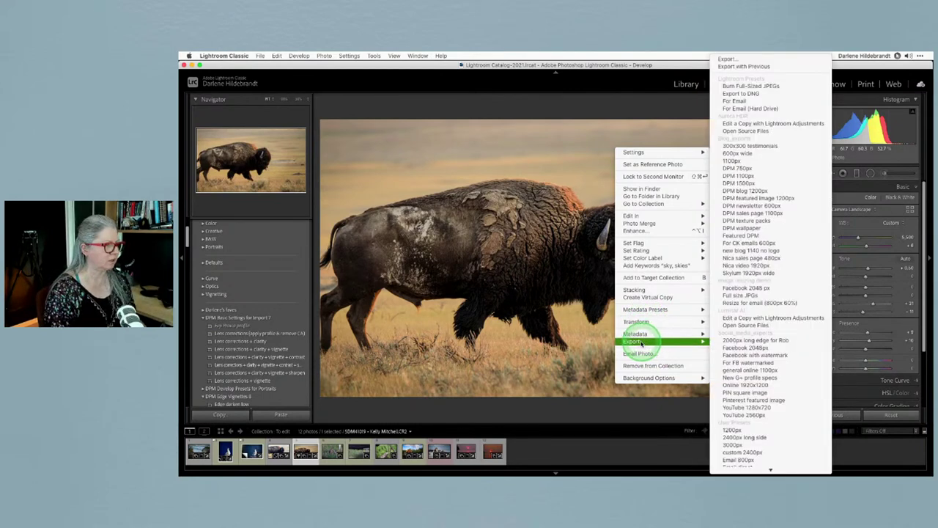
mouse_move(639, 216)
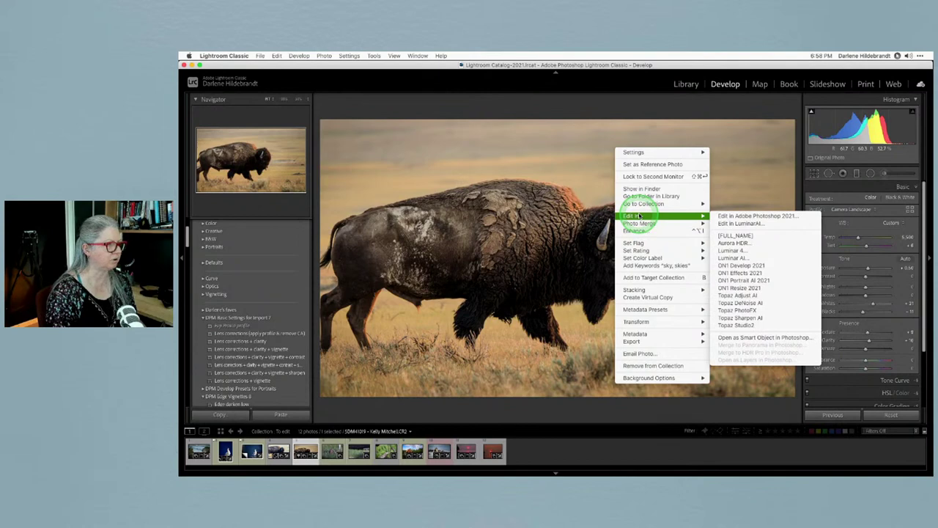
left_click(747, 338)
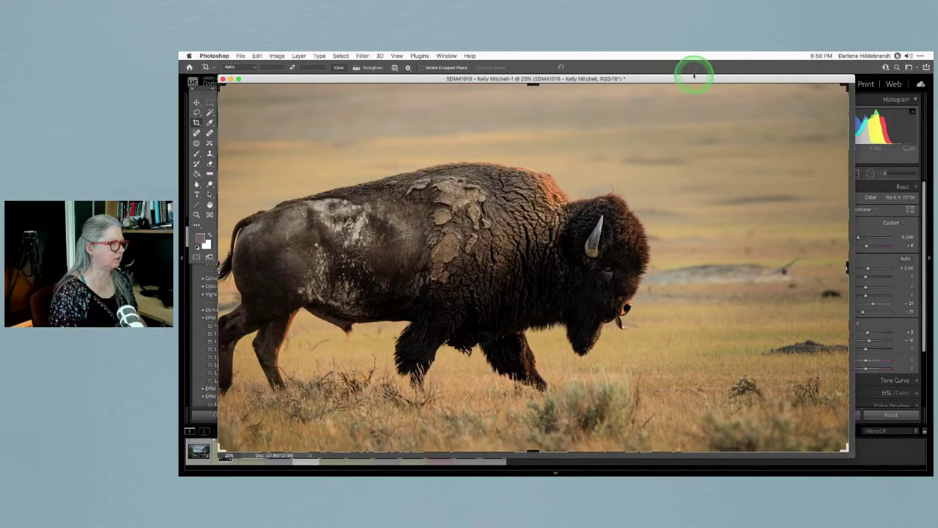
left_click_drag(694, 78, 694, 78)
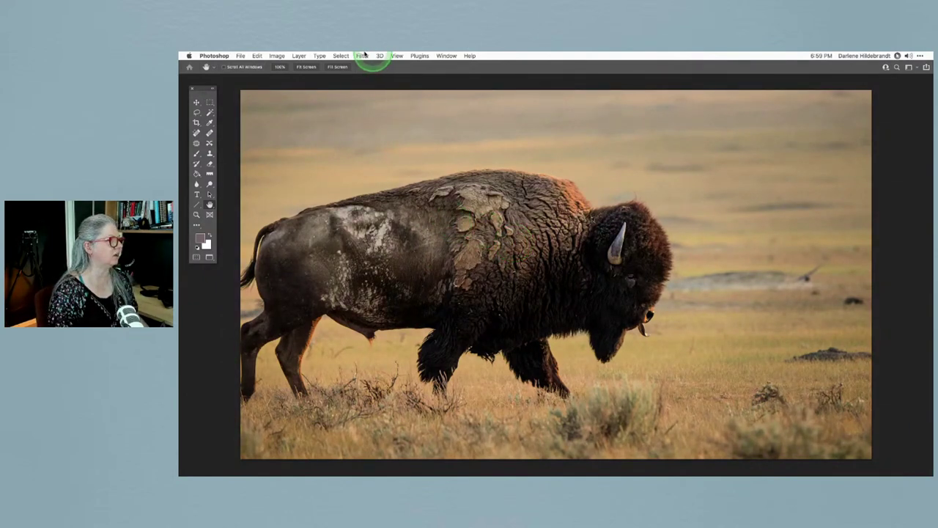
Check the bison image's pixel dimensions in Image Size and close the dialog without changing them.
left_click(297, 56)
mouse_move(277, 55)
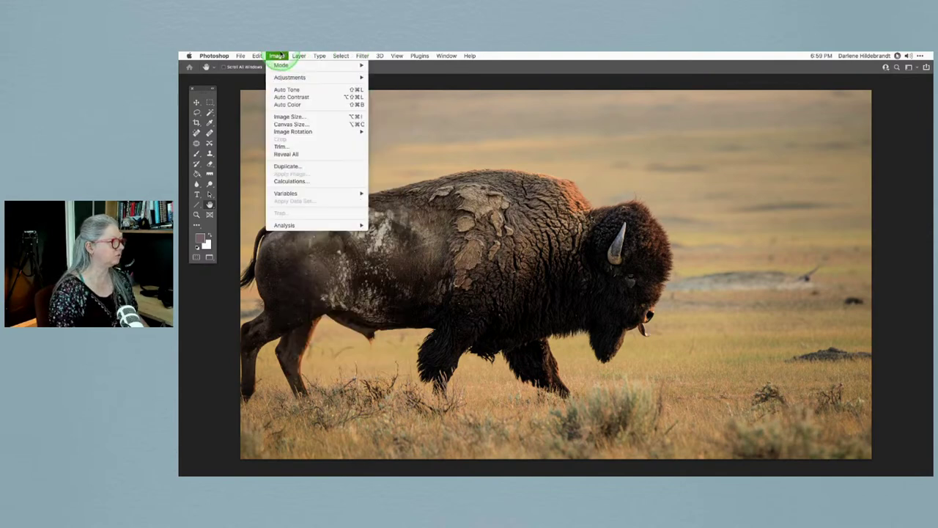
left_click(286, 117)
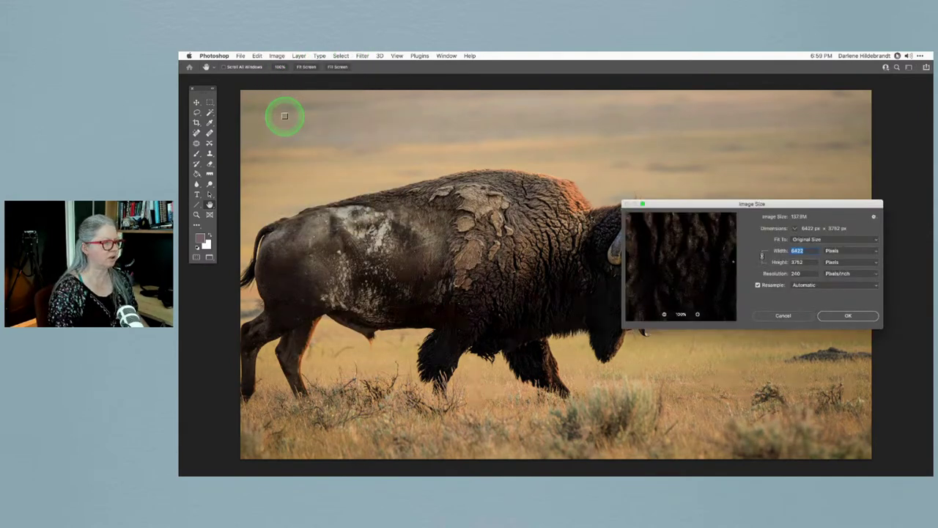
key("Escape")
left_click(692, 325)
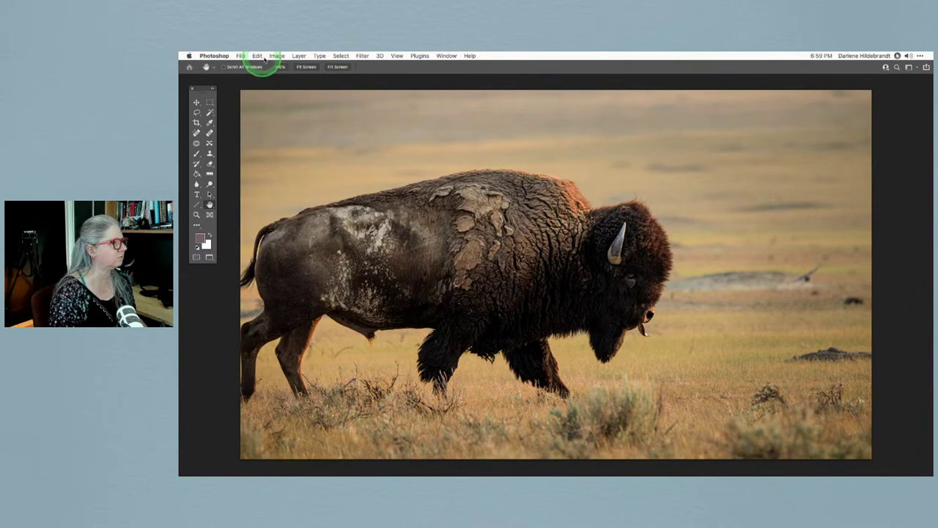
Extend the canvas to 6800 pixels wide, anchored at the middle right so the extra space is added behind the bison.
left_click(276, 56)
left_click(256, 56)
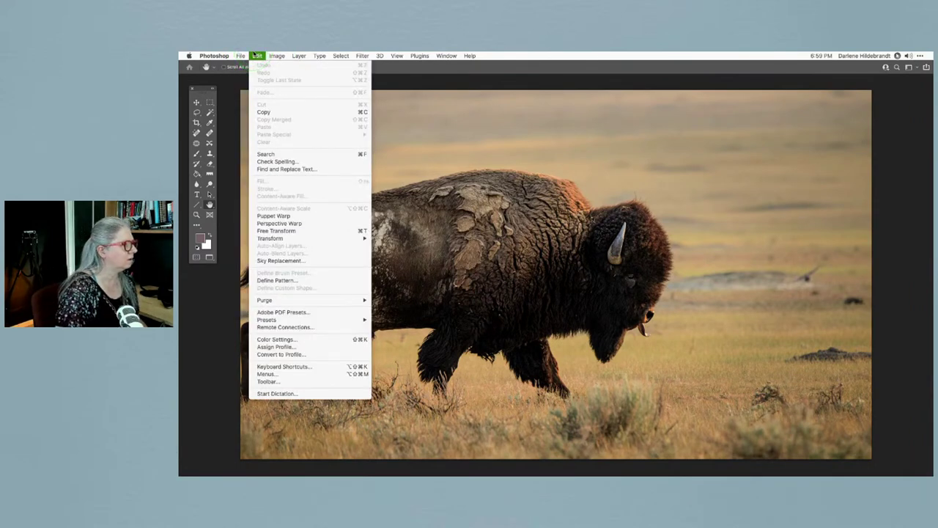
left_click(273, 56)
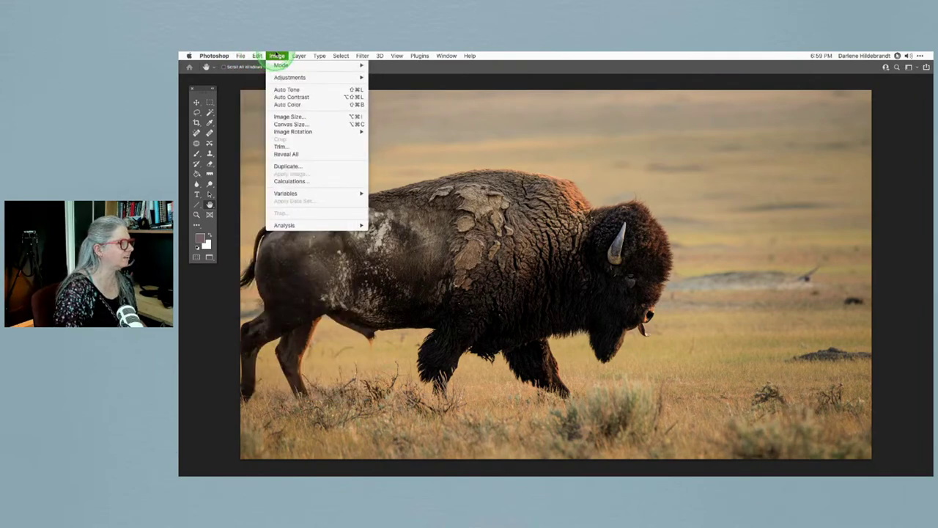
left_click(290, 124)
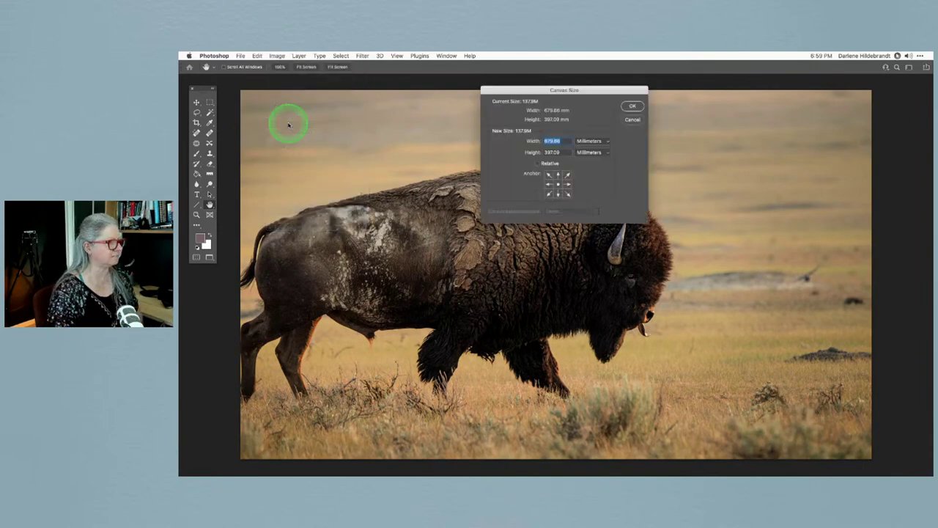
left_click(592, 141)
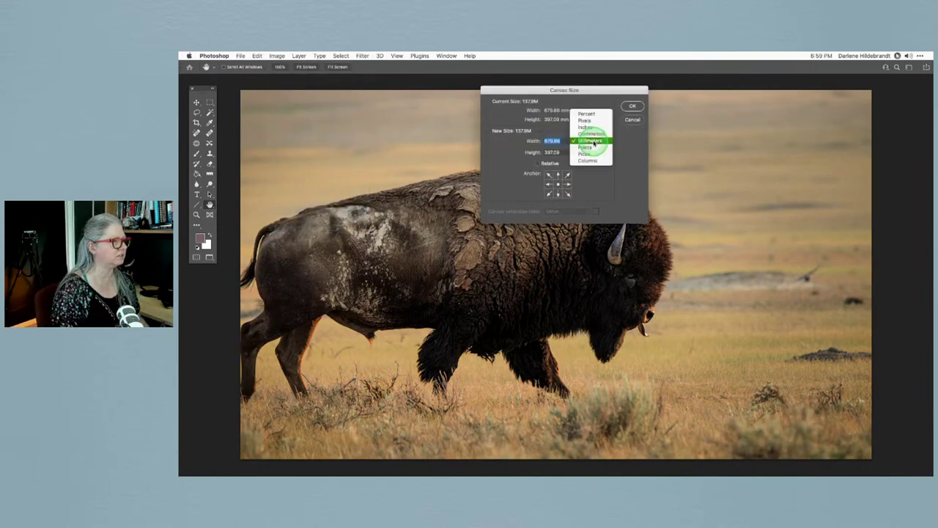
left_click(585, 120)
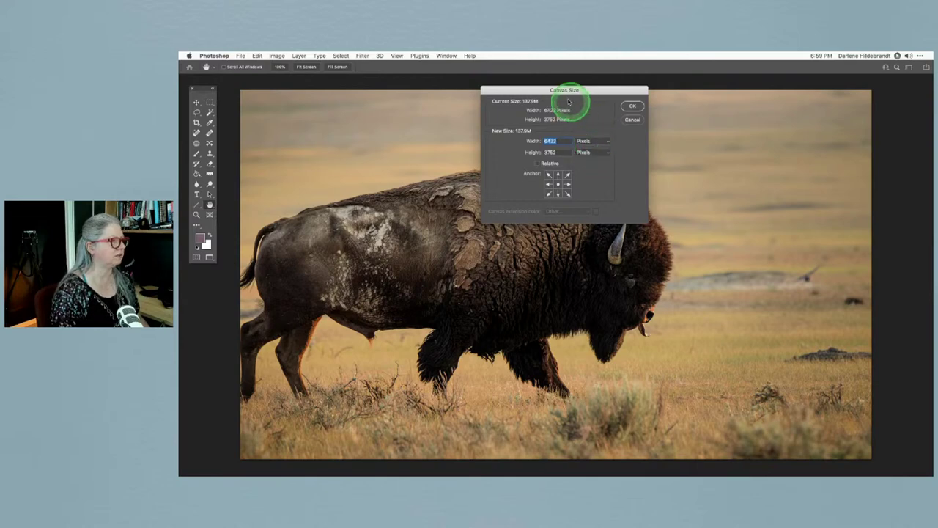
left_click_drag(561, 88, 750, 125)
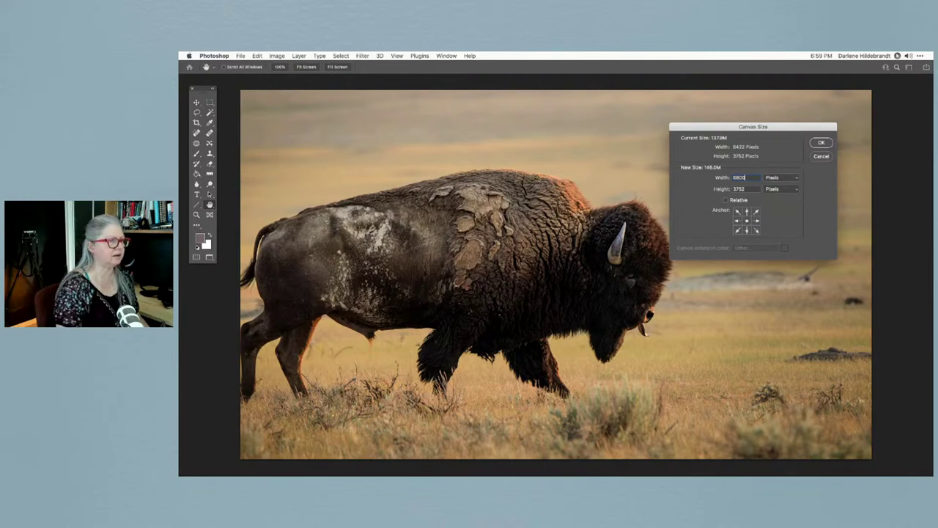
left_click(684, 198)
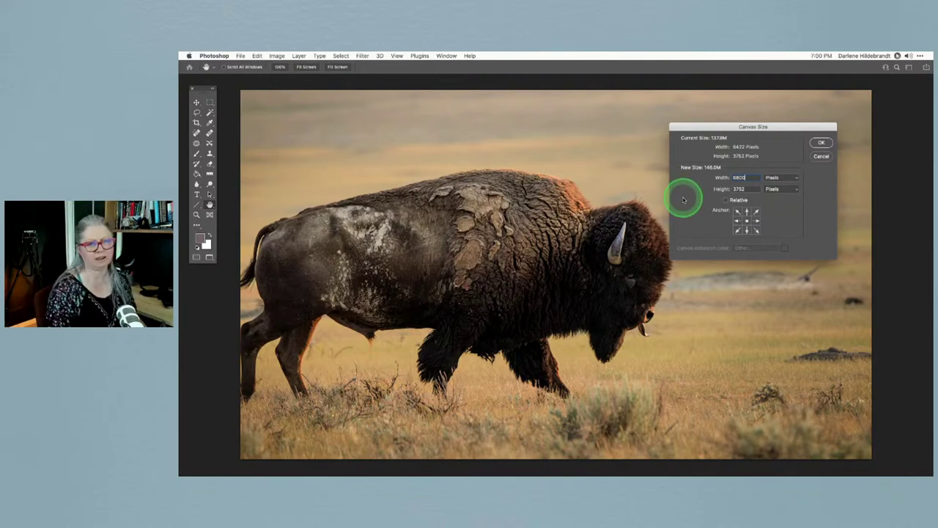
left_click(746, 221)
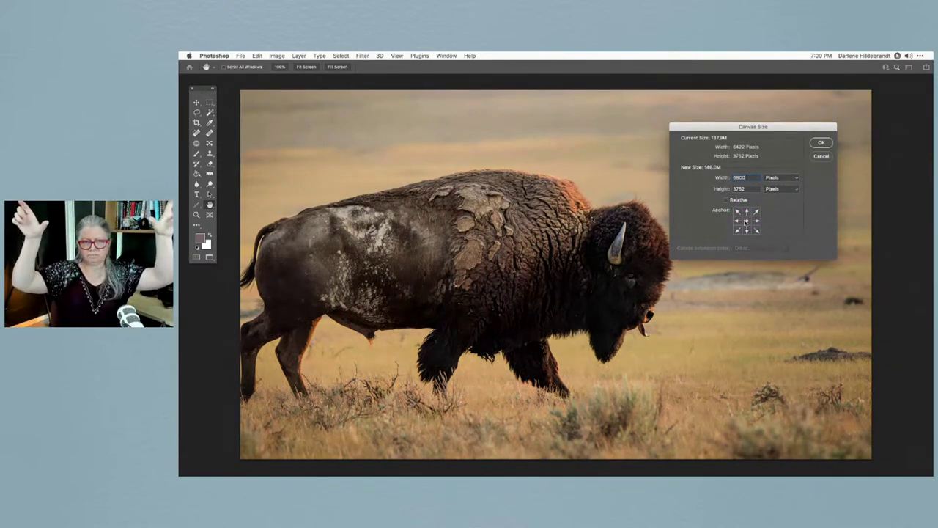
left_click(756, 221)
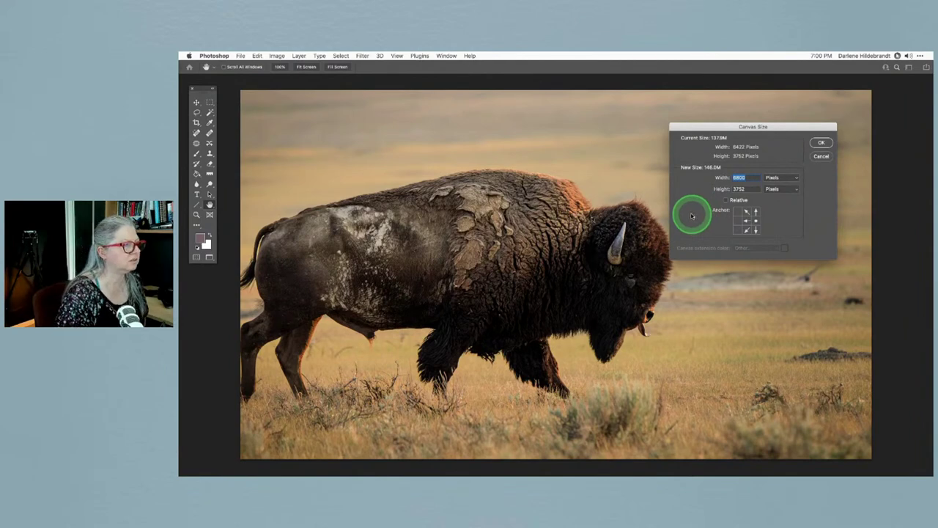
left_click(819, 142)
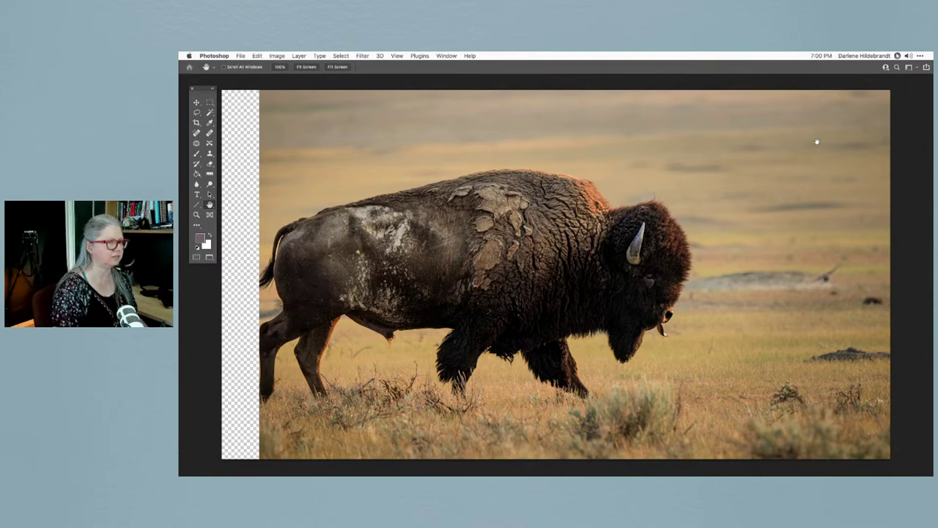
Select a narrow full-height strip of background in front of the bison's head with the Rectangular Marquee tool.
key("m")
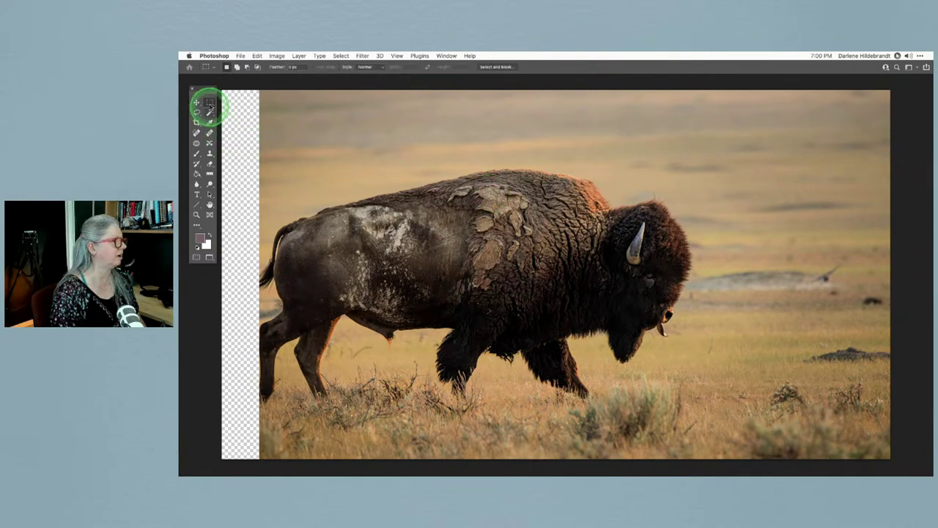
left_click(210, 106)
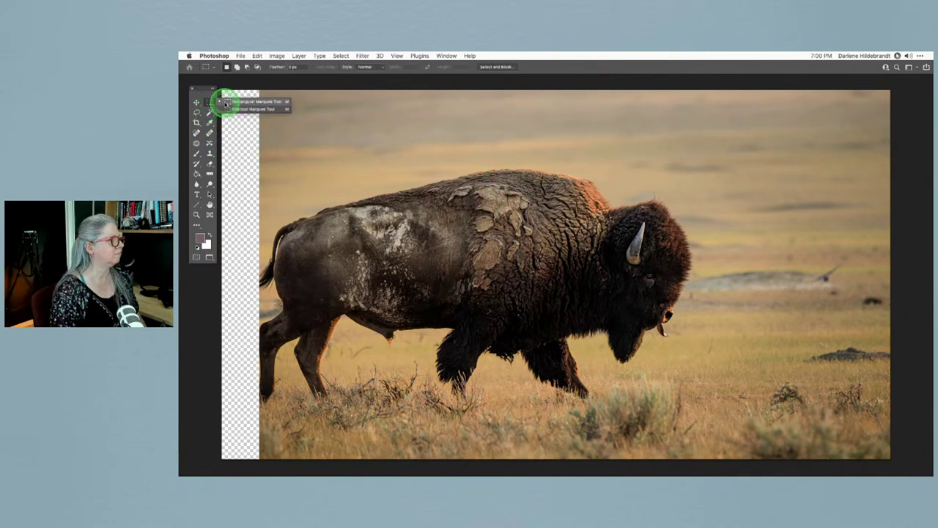
left_click(229, 102)
left_click(440, 207)
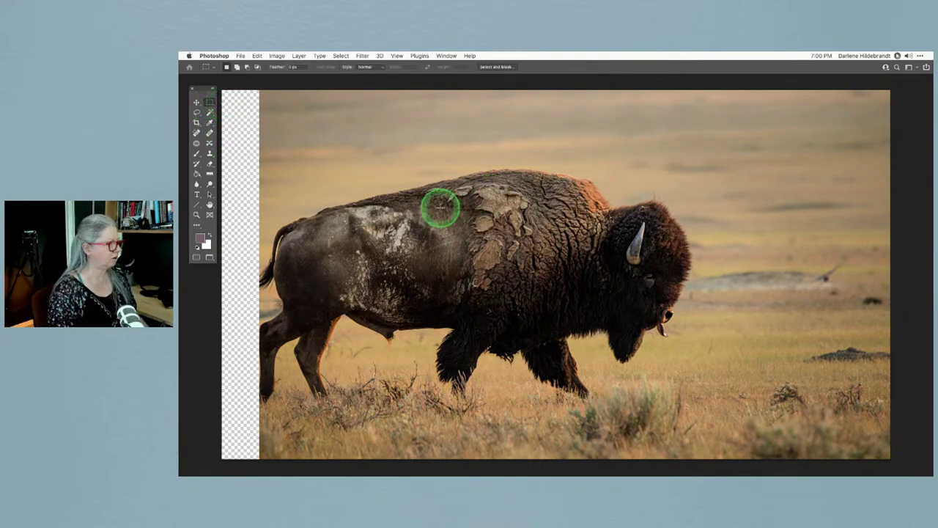
left_click(667, 143)
left_click(720, 91)
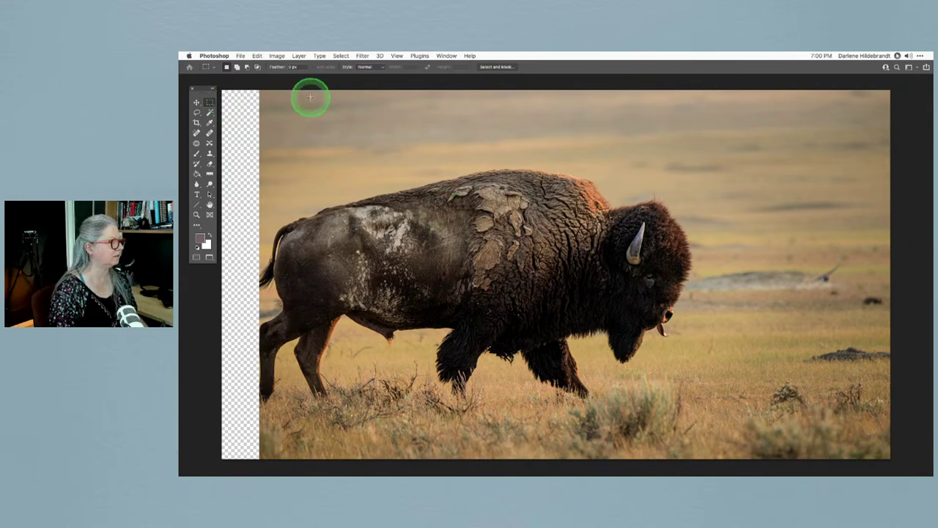
left_click_drag(728, 87, 770, 454)
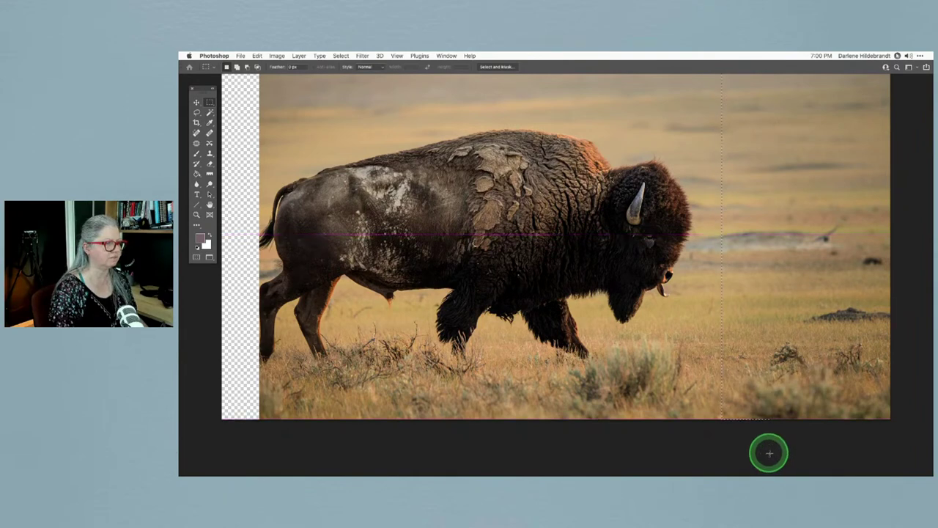
scroll(719, 201, "up", 5)
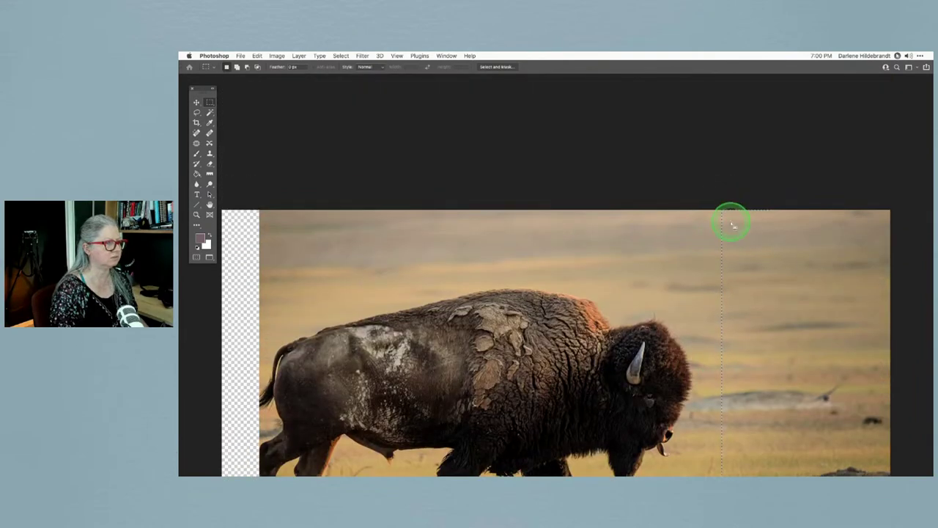
scroll(729, 220, "down", 3)
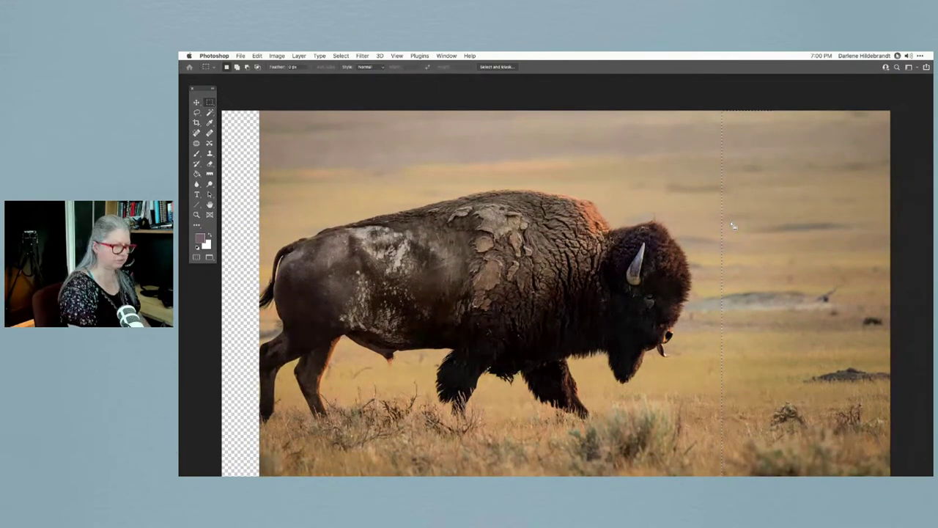
Copy the selected background strip to its own layer and view that layer alone before restoring the full image.
left_click(734, 226)
left_click(733, 225)
left_click(922, 200)
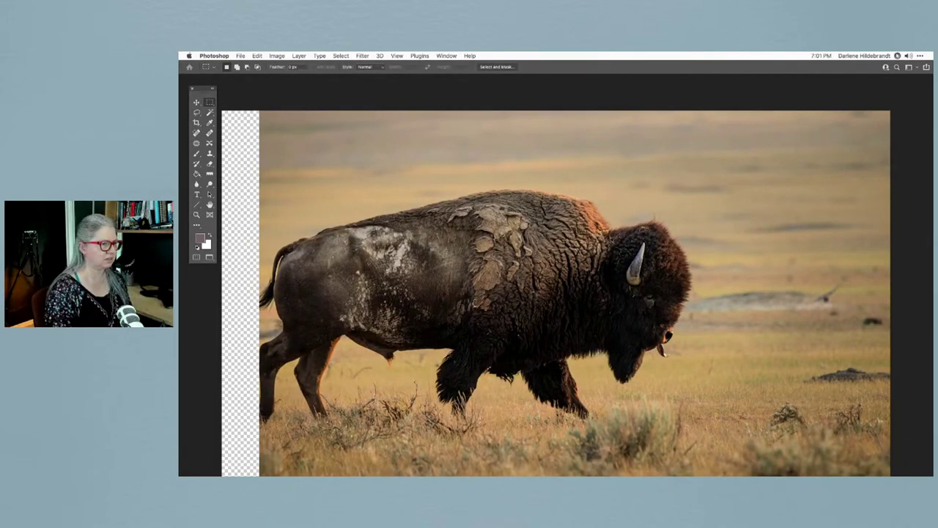
key("ctrl+z")
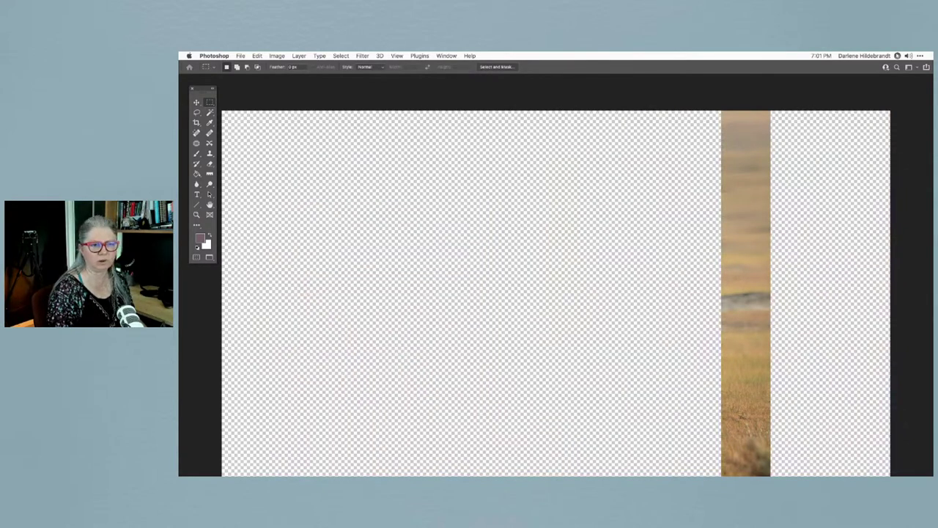
key("super+z")
Move the copied strip into the blank canvas behind the bison and lower it to line up with the background bands.
key("v")
left_click(513, 192)
left_click(785, 178)
left_click(709, 182)
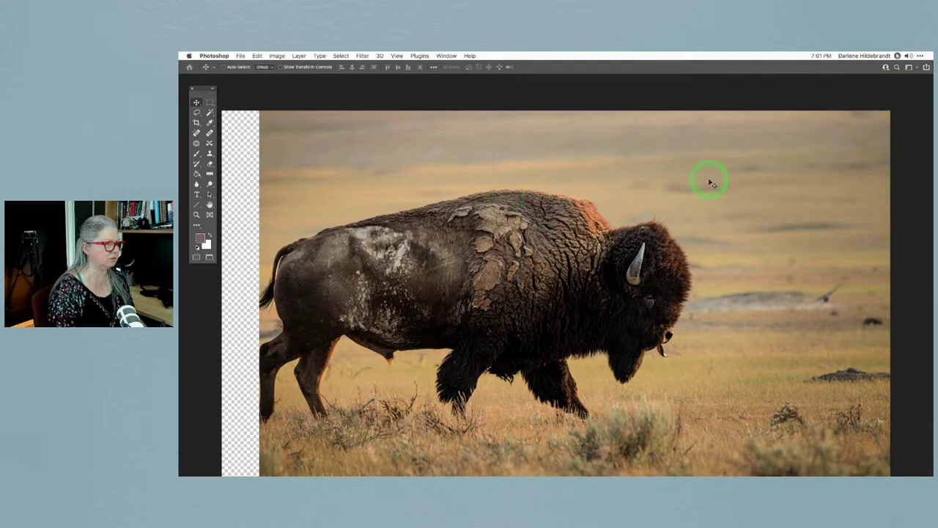
left_click_drag(724, 186, 238, 177)
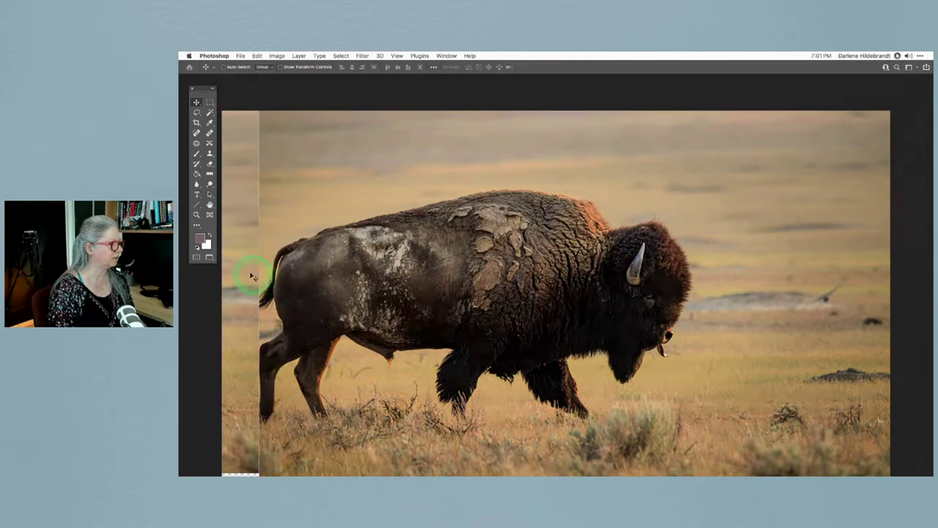
key("super+d")
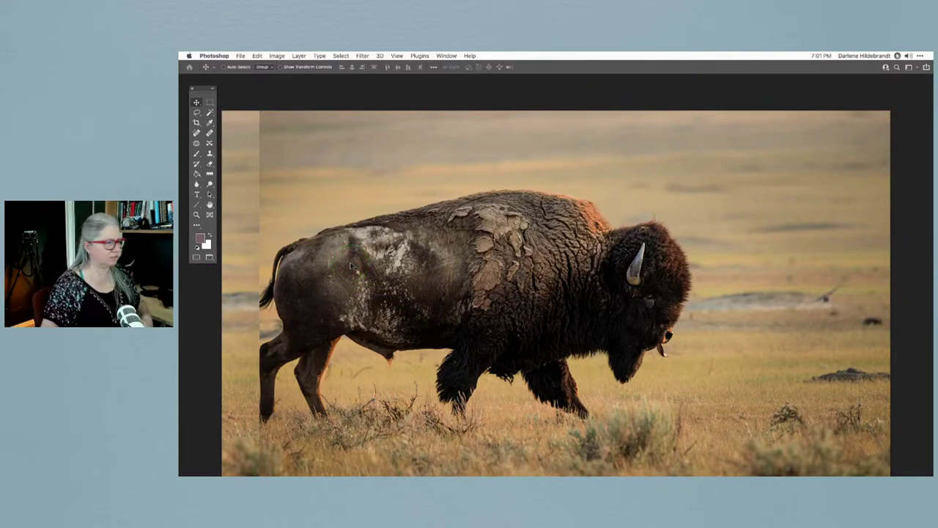
mouse_move(352, 265)
left_mouse_down()
mouse_move(755, 198)
mouse_move(626, 151)
mouse_move(909, 212)
mouse_move(885, 214)
mouse_move(897, 220)
left_mouse_up()
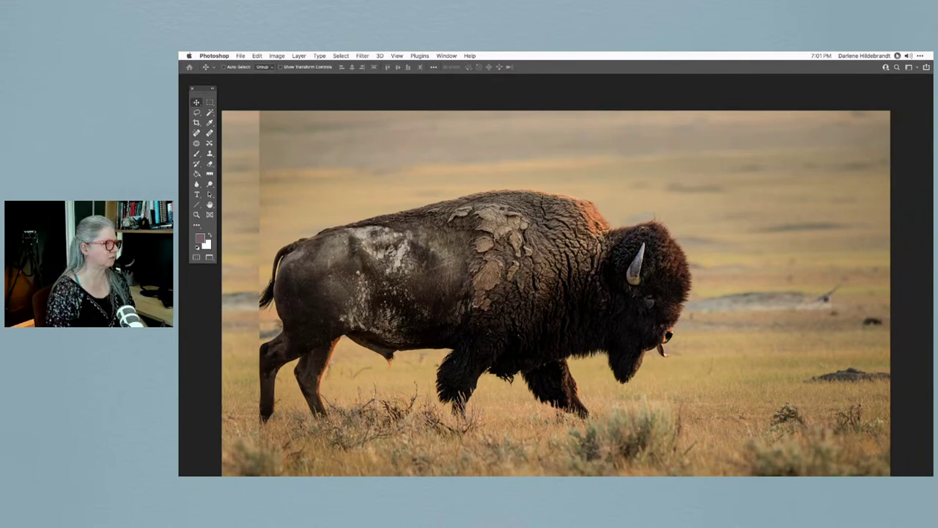
left_click_drag(283, 172, 239, 226)
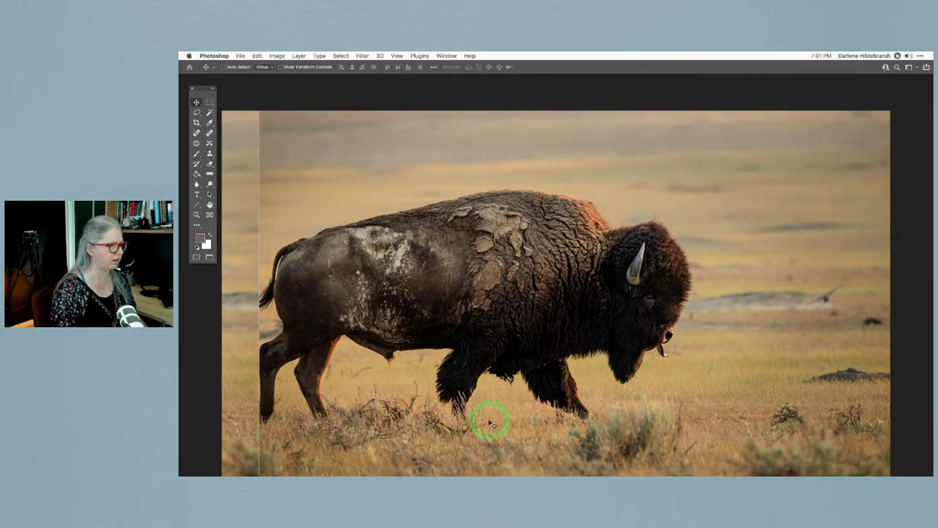
left_click_drag(230, 324, 228, 368)
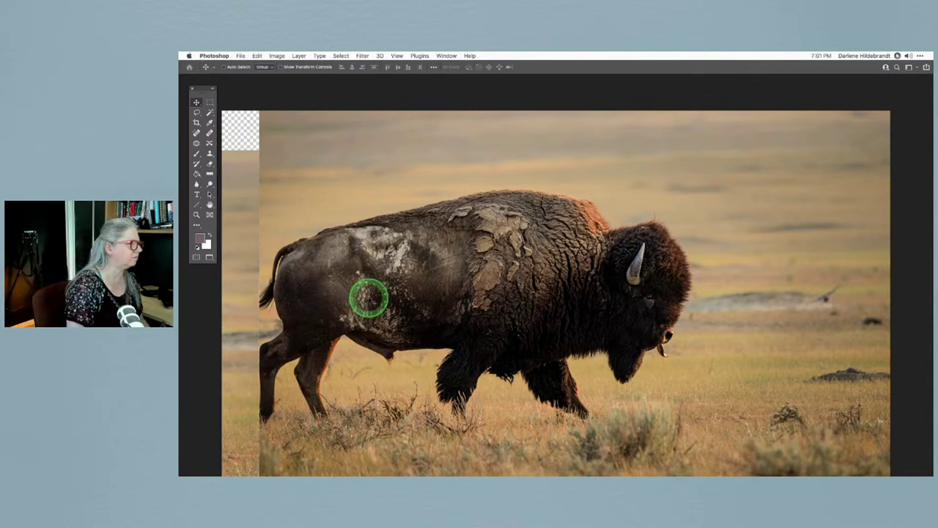
Try to copy a rectangular selection of background above the bison's rump to a new layer, and clear the selection.
key("m")
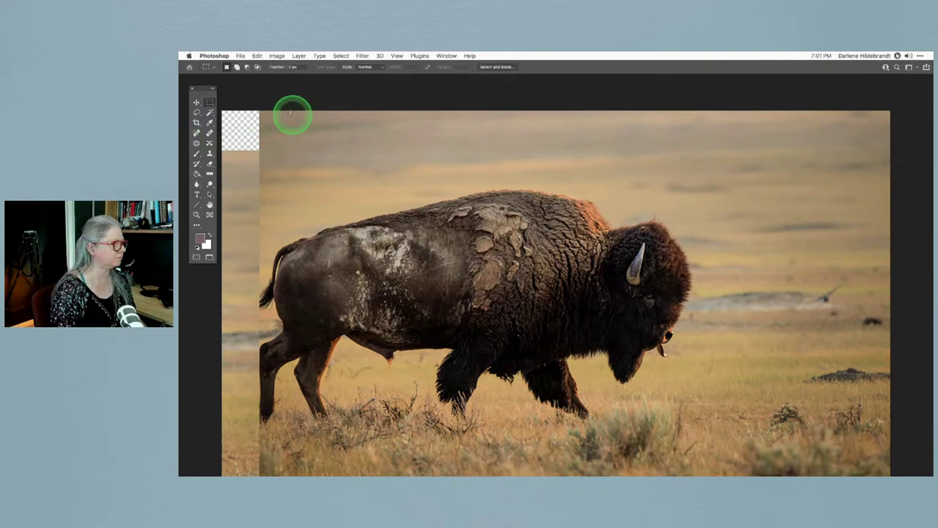
left_click_drag(261, 111, 293, 239)
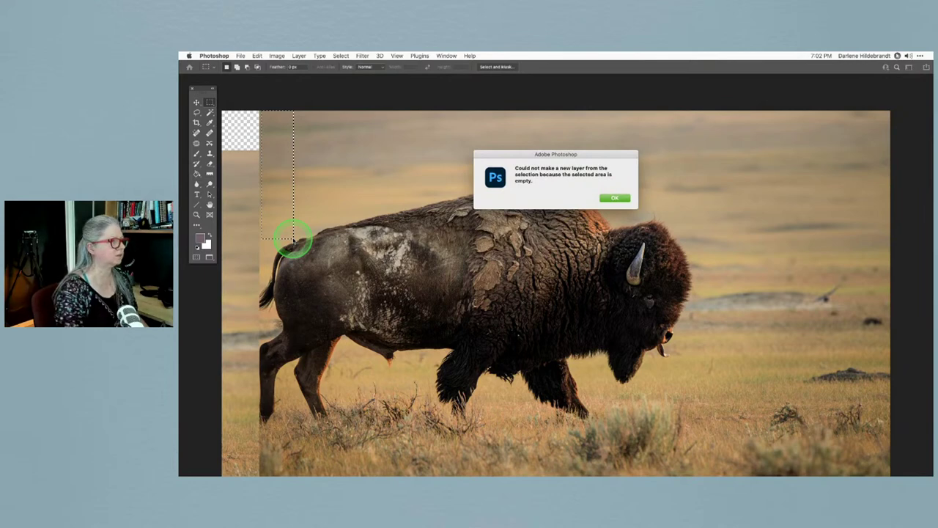
key("Return")
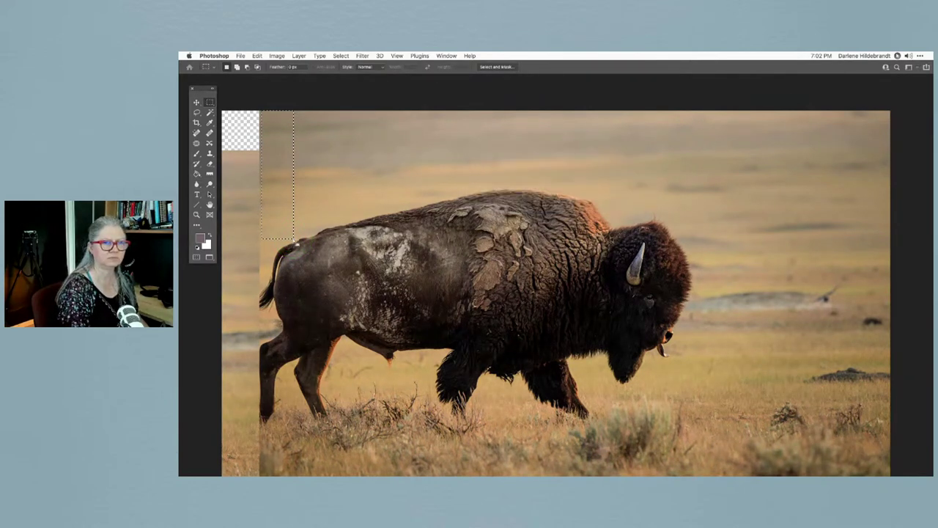
left_click(197, 173)
left_click(302, 153)
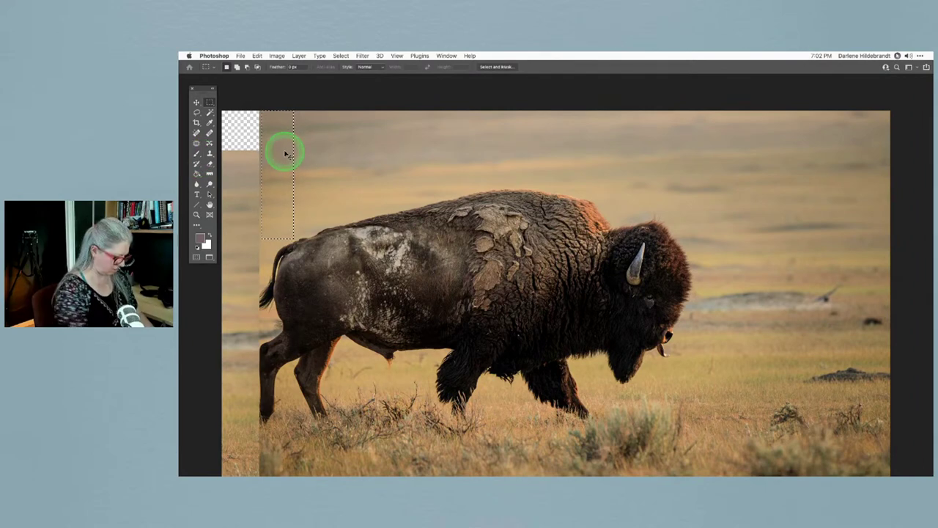
key("v")
left_click_drag(289, 151, 359, 204)
left_click_drag(467, 186, 514, 182)
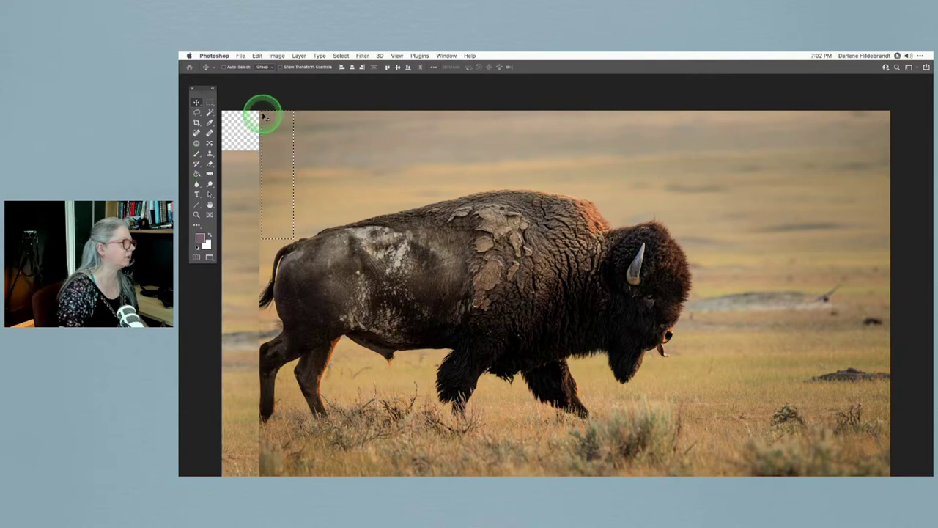
key("super+d")
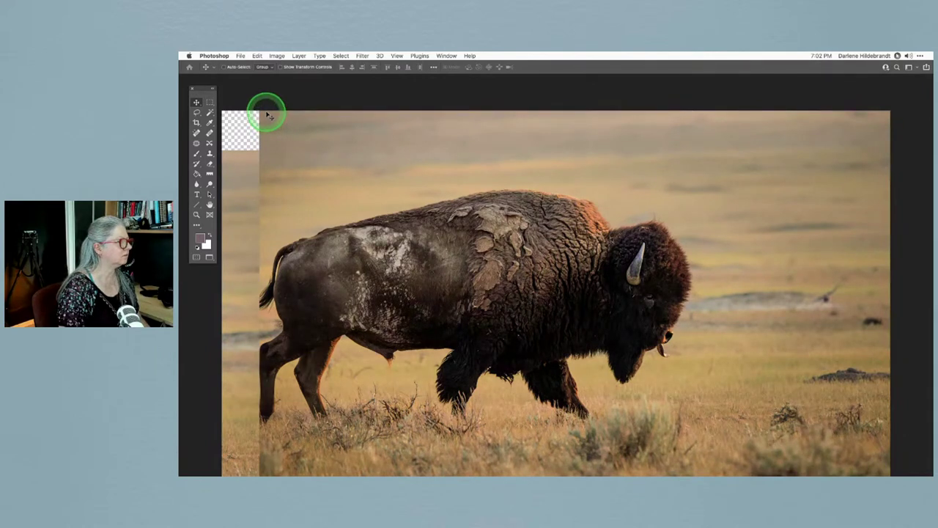
Copy a rectangle of background above the bison's rump to a new layer and move it over the remaining transparent gap.
left_click(210, 101)
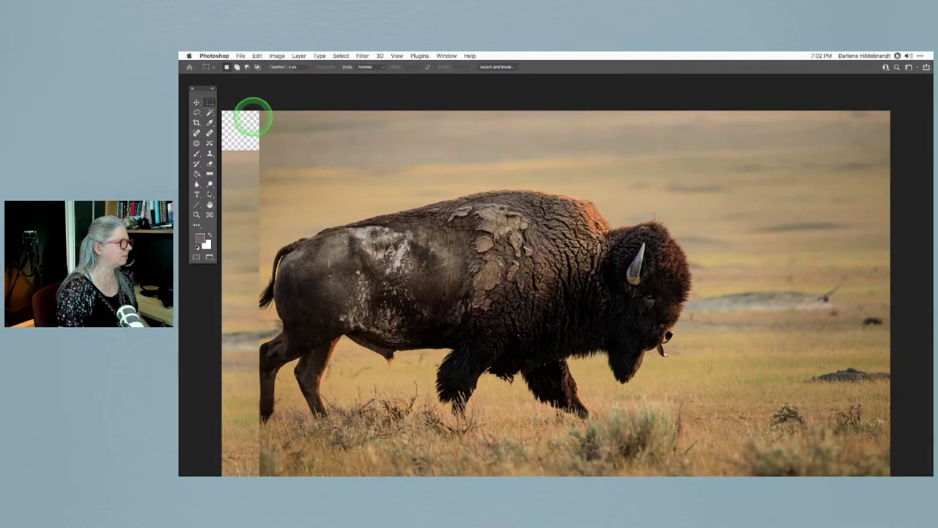
left_click_drag(308, 130, 305, 232)
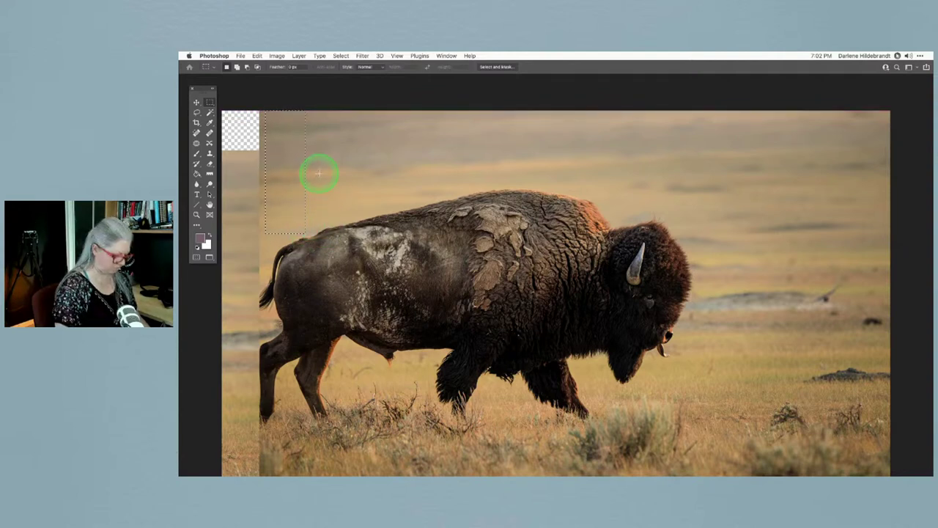
key("v")
left_click_drag(293, 151, 255, 149)
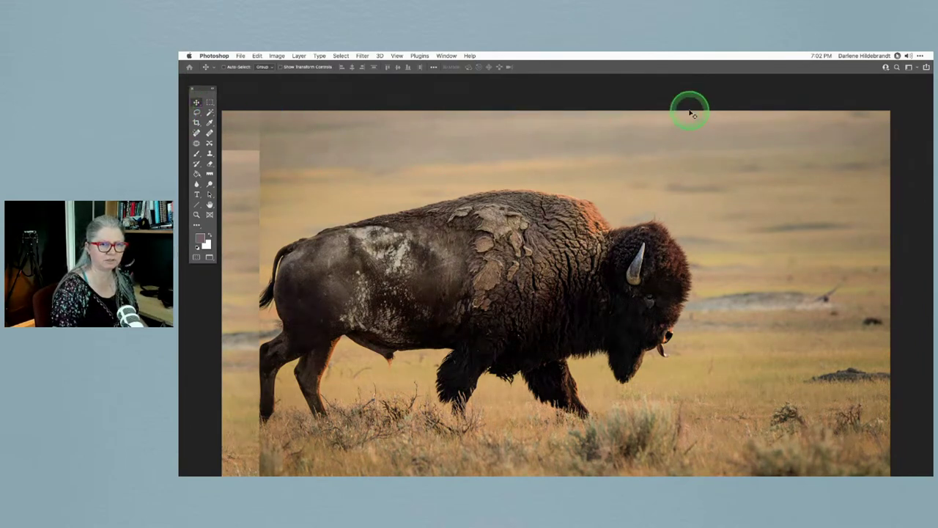
Show the layers and stack Layer 2 above Layer 1.
key("F7")
left_click_drag(769, 95, 867, 88)
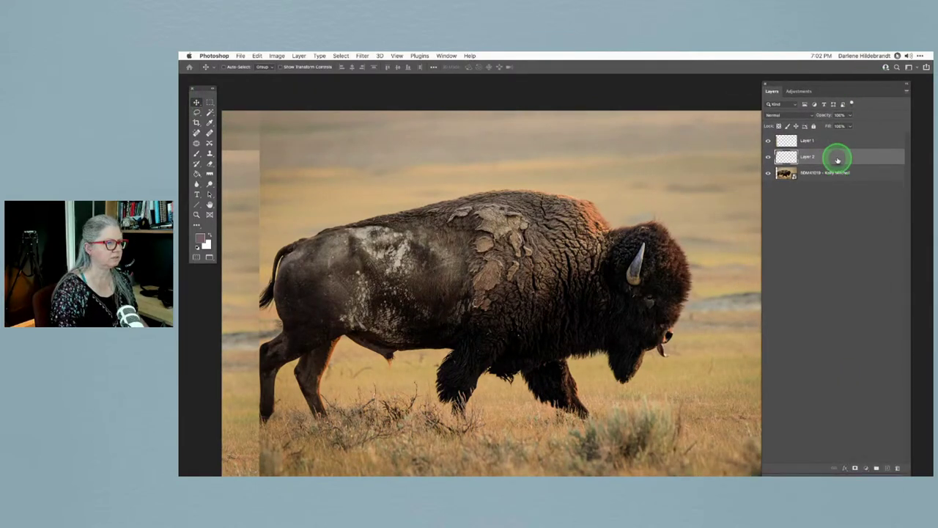
left_click(768, 156)
left_click(769, 157)
left_click_drag(806, 156, 817, 138)
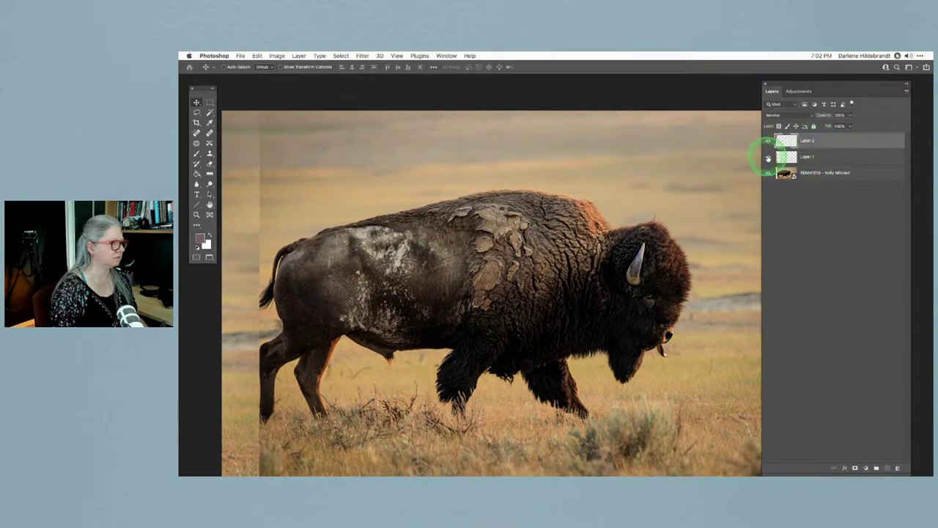
Toggle the visibility of Layer 1 and Layer 2 to compare what each copied background piece covers.
left_click(768, 157)
left_click(768, 158)
left_click(768, 158)
left_click(768, 157)
left_click(768, 141)
left_click(768, 141)
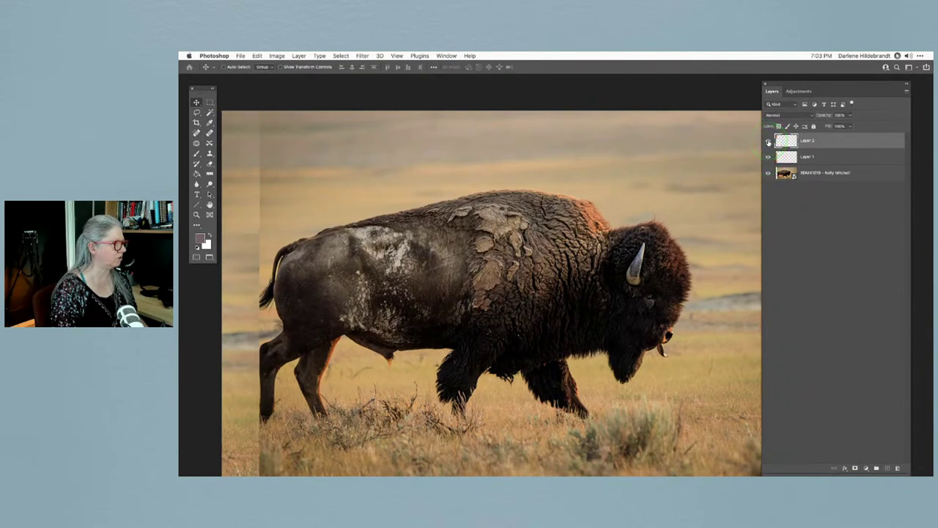
left_click_drag(810, 141, 829, 156)
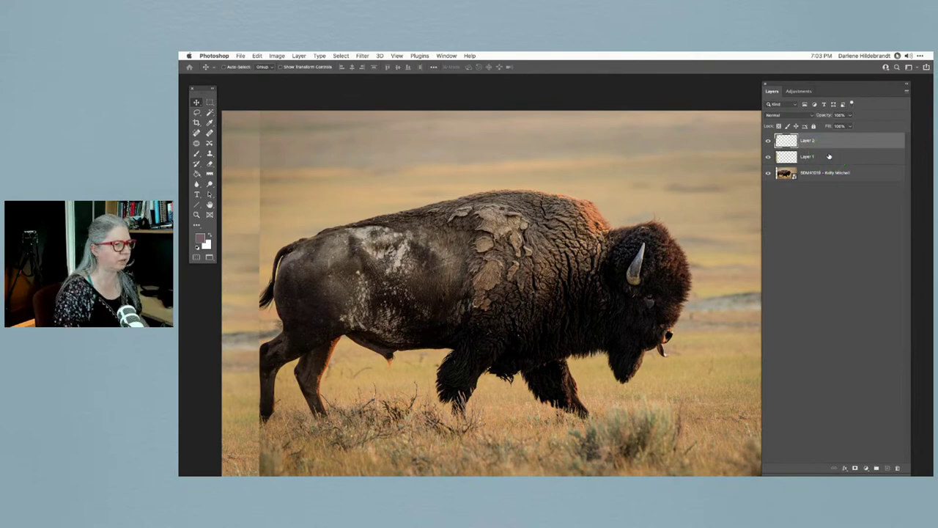
Add a new empty layer with default settings at the top of the layer stack for the retouching.
left_click(907, 91)
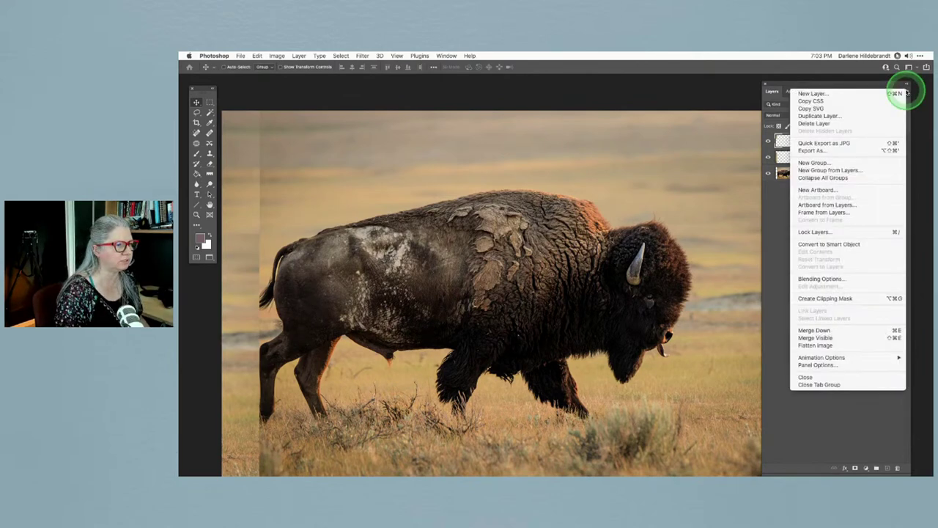
left_click(855, 96)
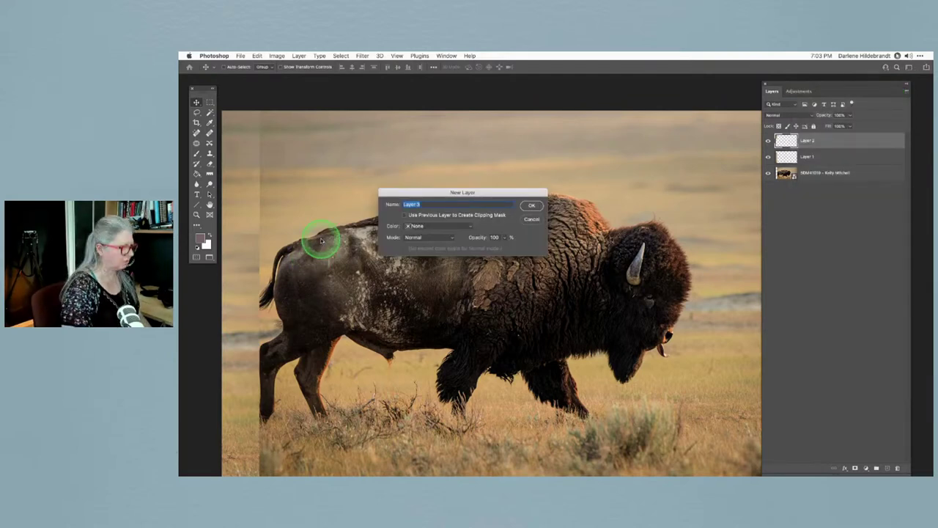
key("Return")
Patch the vertical seam in the blurred background above and behind the bison's tail with the Patch tool in Content-Aware mode.
left_click(196, 142)
left_click_drag(405, 199, 405, 193)
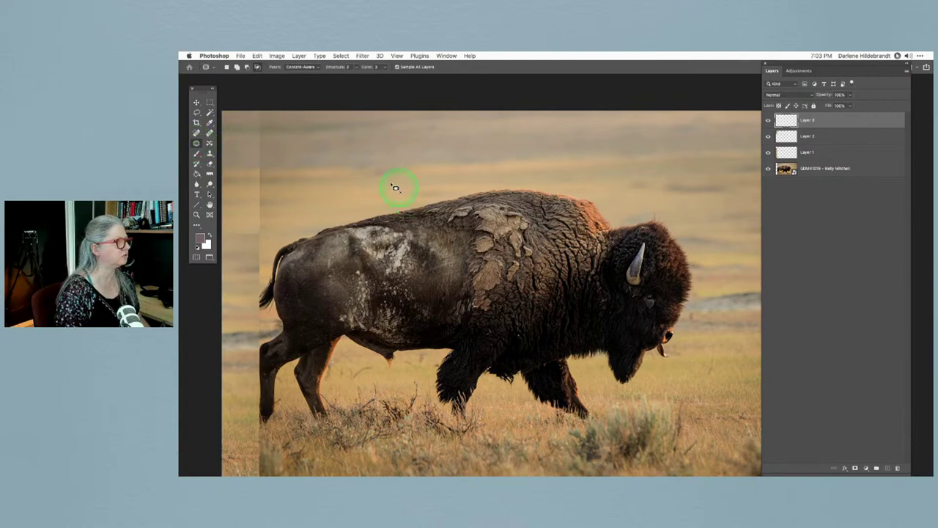
left_click(299, 67)
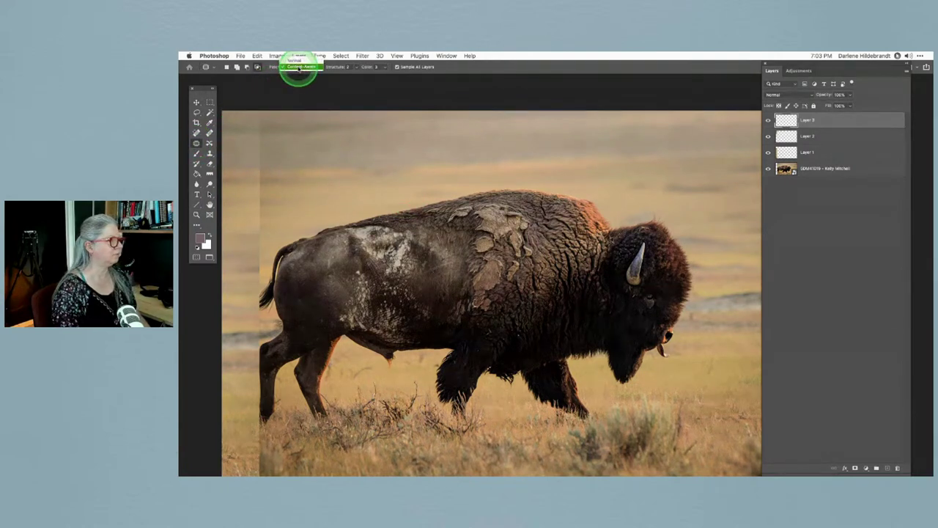
left_click(299, 68)
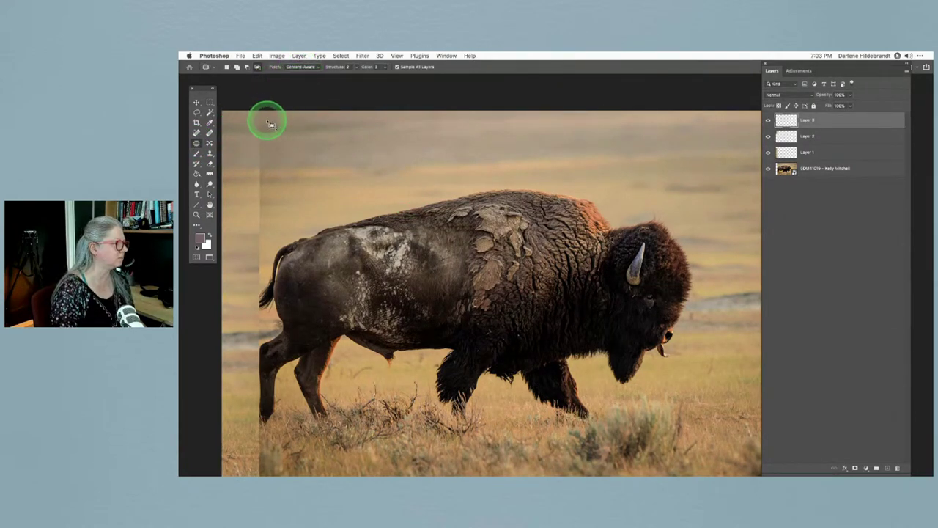
mouse_move(250, 116)
left_mouse_down()
mouse_move(258, 231)
mouse_move(272, 229)
mouse_move(275, 132)
mouse_move(272, 111)
mouse_move(247, 109)
left_mouse_up()
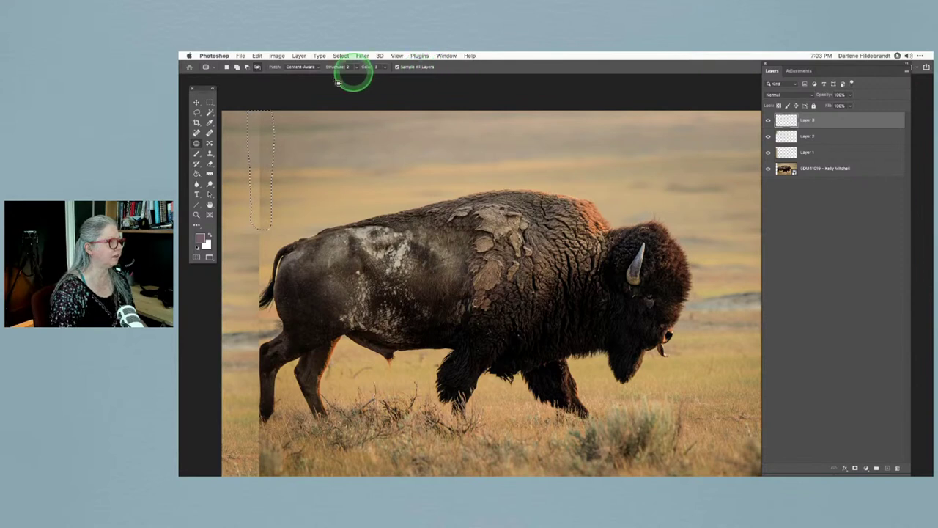
left_click_drag(261, 155, 294, 146)
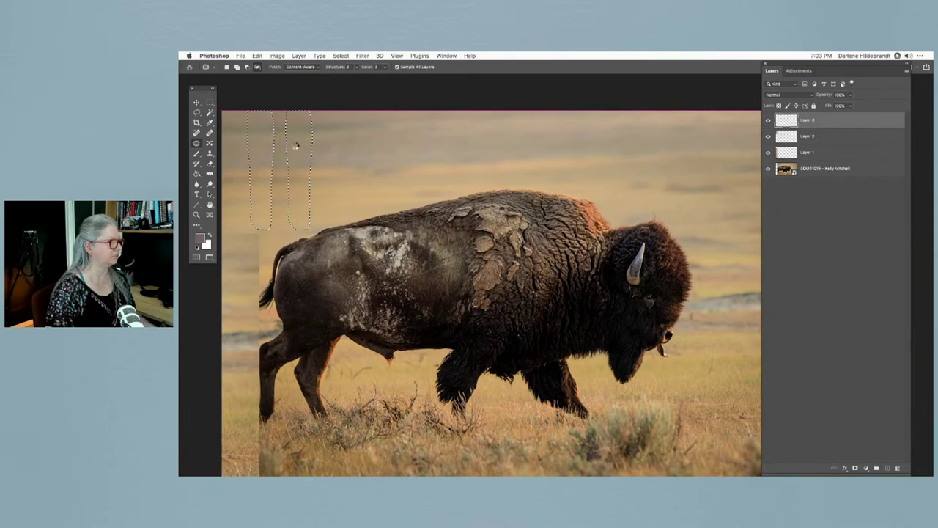
left_click(320, 210)
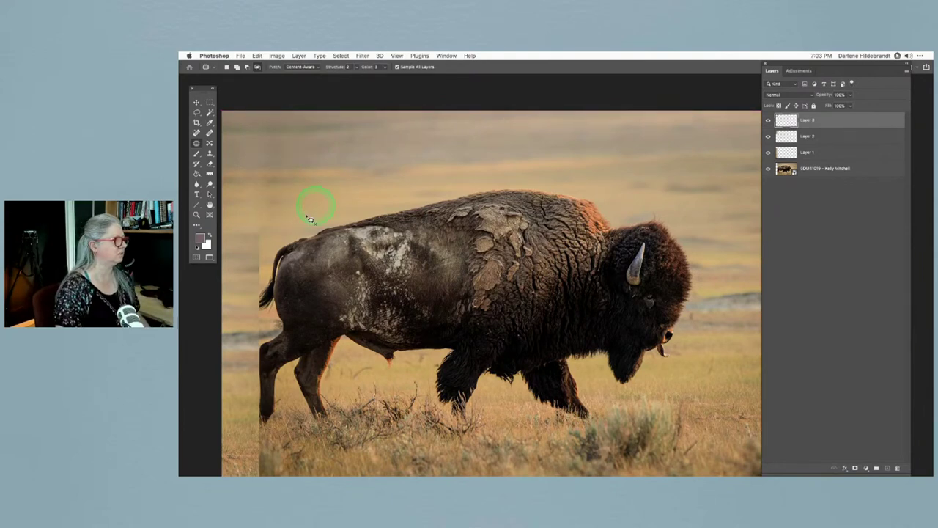
left_click(469, 316)
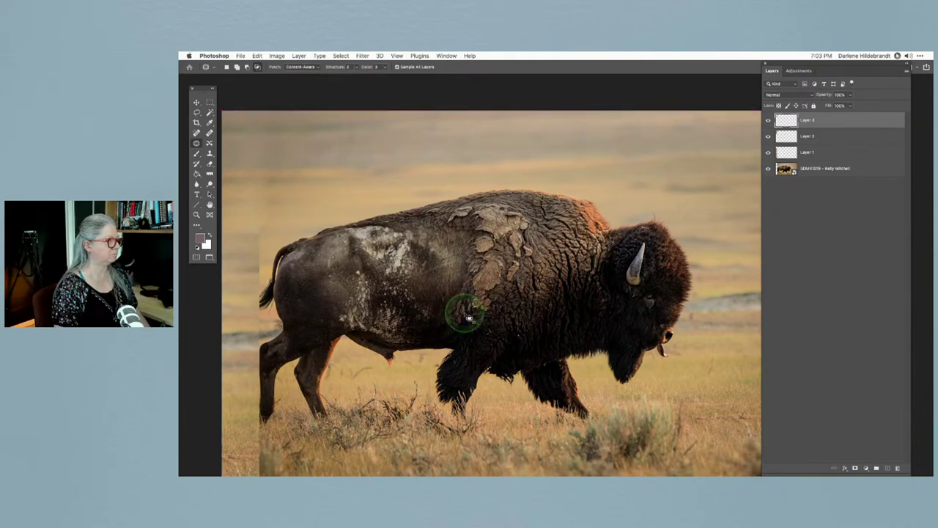
mouse_move(225, 225)
left_mouse_down()
mouse_move(270, 240)
mouse_move(261, 288)
mouse_move(250, 289)
mouse_move(232, 259)
mouse_move(228, 226)
mouse_move(262, 256)
mouse_move(249, 251)
mouse_move(284, 199)
left_mouse_up()
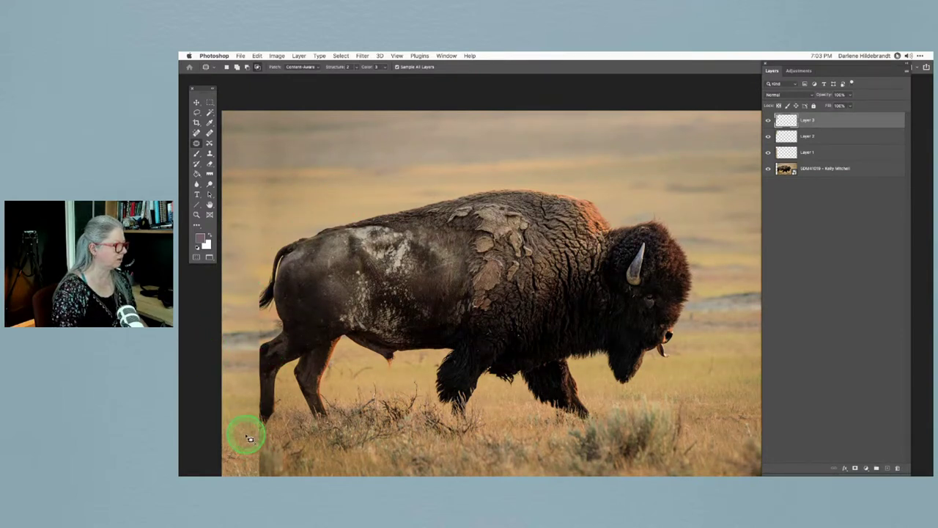
Patch the copied grass near the photo's lower edge behind the hind legs, sourcing from grass farther toward the bison's front.
mouse_move(277, 456)
left_mouse_down()
mouse_move(252, 473)
mouse_move(249, 427)
mouse_move(274, 462)
mouse_move(318, 452)
mouse_move(417, 458)
mouse_move(425, 448)
left_mouse_up()
left_click(426, 452)
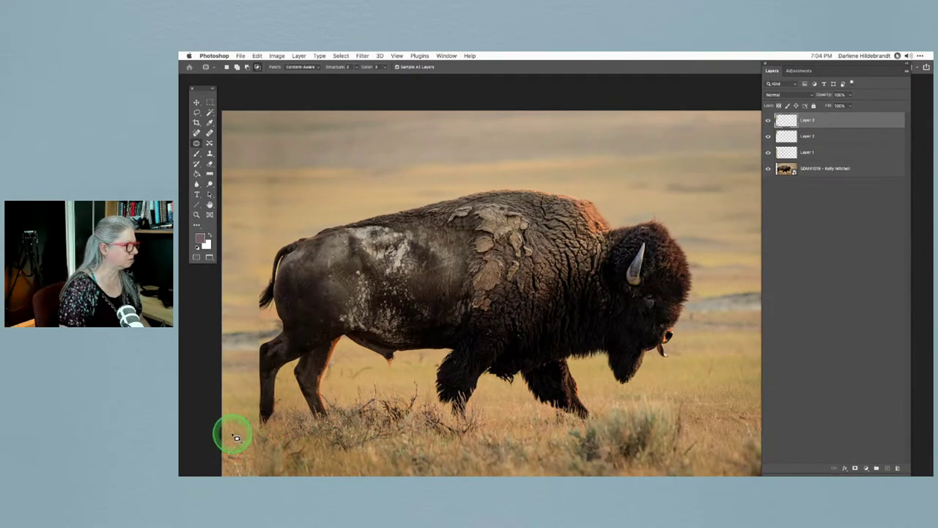
left_click_drag(242, 449, 328, 456)
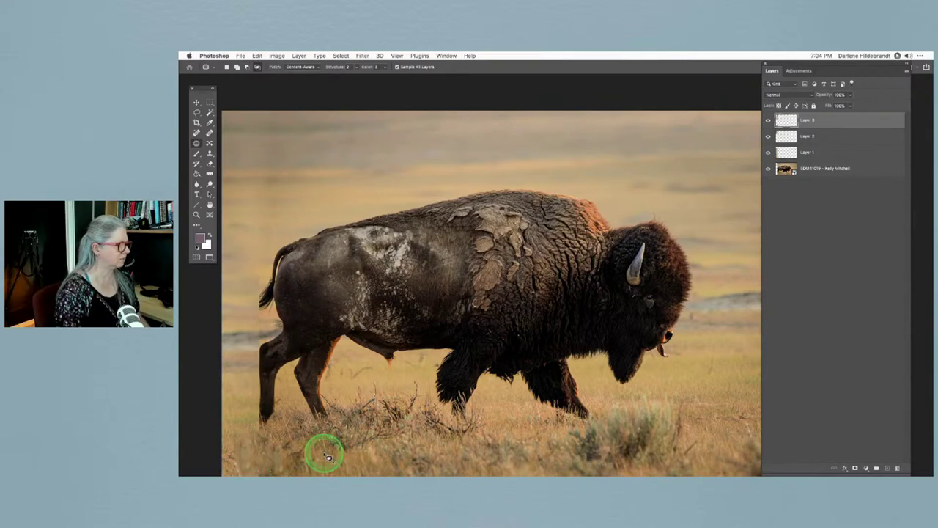
Patch a tall strip of grass just outside the seam at the lower edge with grass from beneath the bison.
key("super+plus")
key("super+plus")
key("super+plus")
key("super+plus")
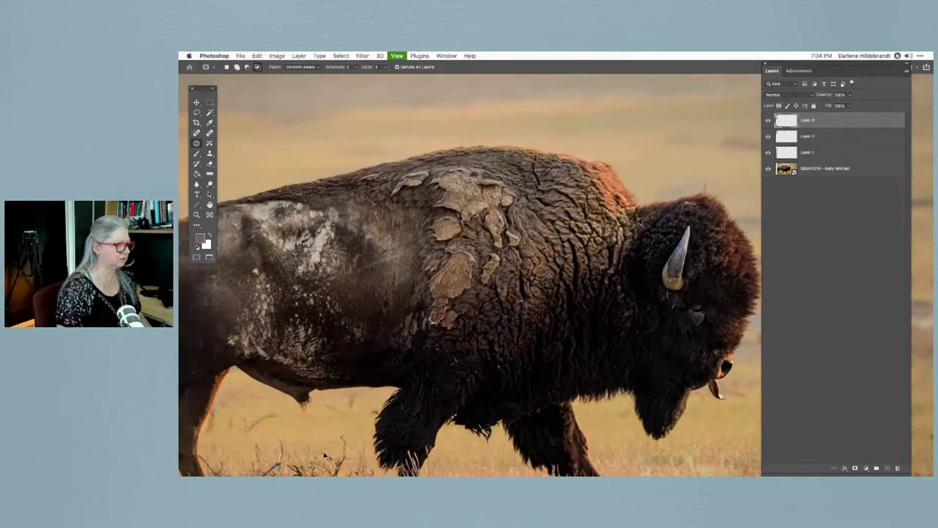
key("super+minus")
key("super+minus")
key("super+minus")
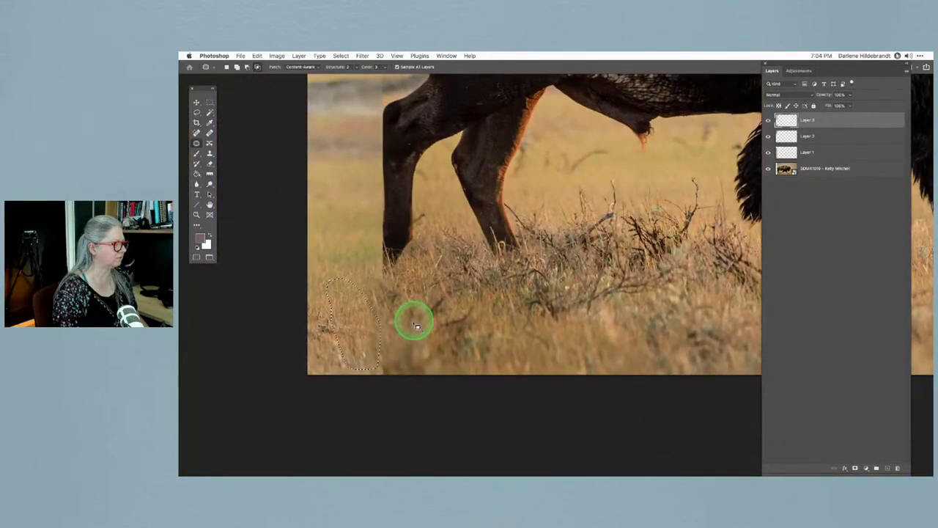
left_click_drag(356, 331, 467, 322)
left_click(605, 350)
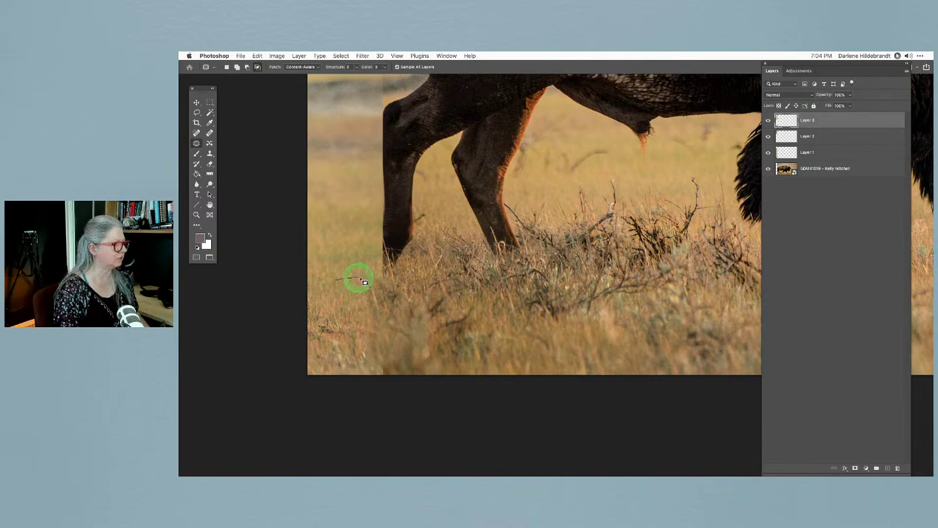
Patch the remaining vertical seam in the grass below the rear hoof with the grass beside it and deselect.
mouse_move(380, 320)
left_mouse_down()
mouse_move(390, 375)
mouse_move(381, 385)
mouse_move(363, 375)
mouse_move(341, 276)
left_mouse_up()
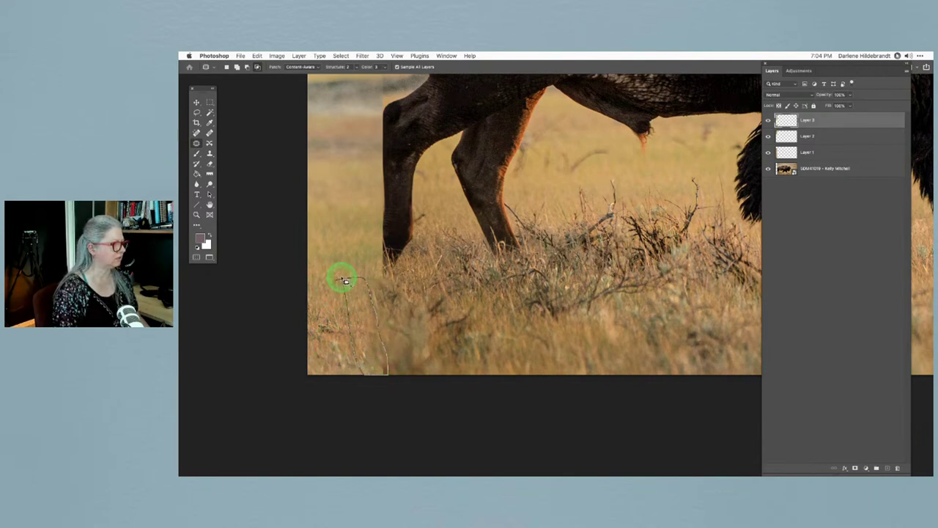
left_click_drag(369, 339, 417, 340)
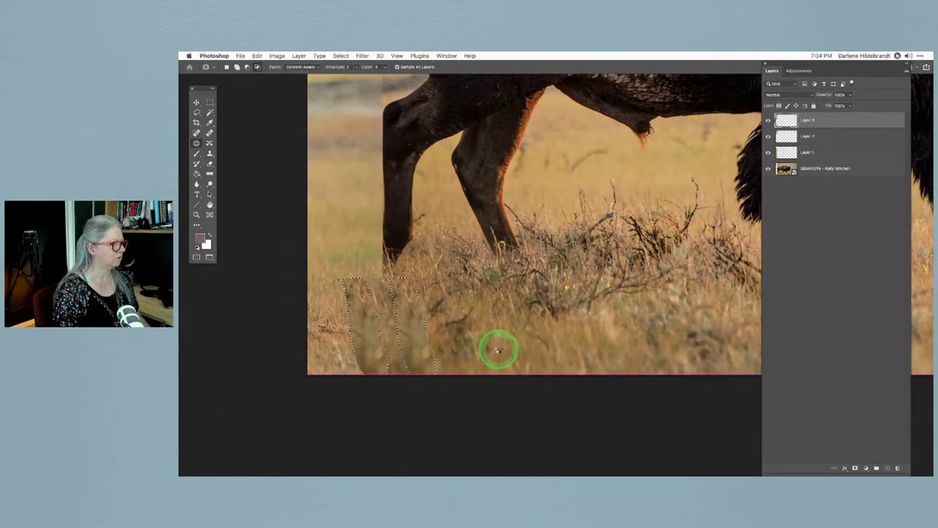
key("super+d")
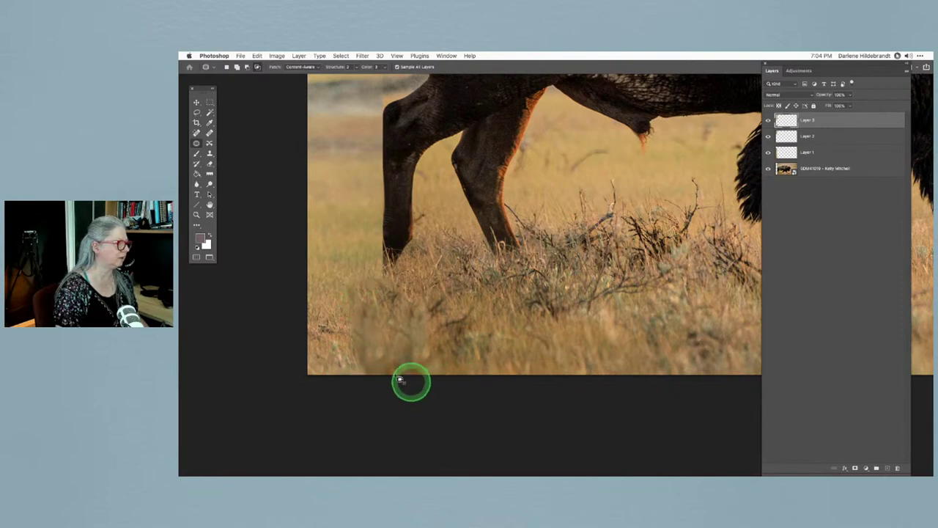
Patch the background seam between the tip of the bison's tail and its rear knee.
scroll(344, 335, "up", 5)
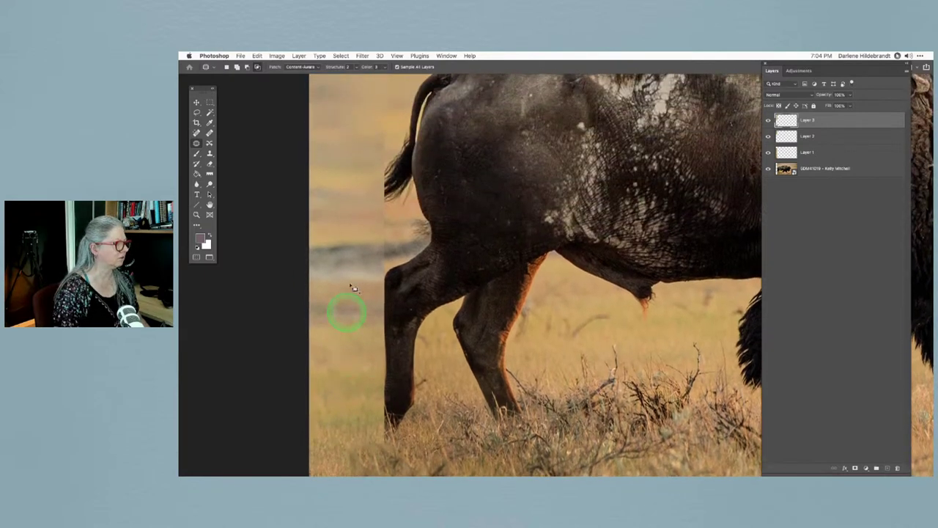
mouse_move(373, 209)
left_mouse_down()
mouse_move(386, 271)
mouse_move(375, 271)
mouse_move(370, 213)
mouse_move(385, 231)
mouse_move(343, 230)
left_mouse_up()
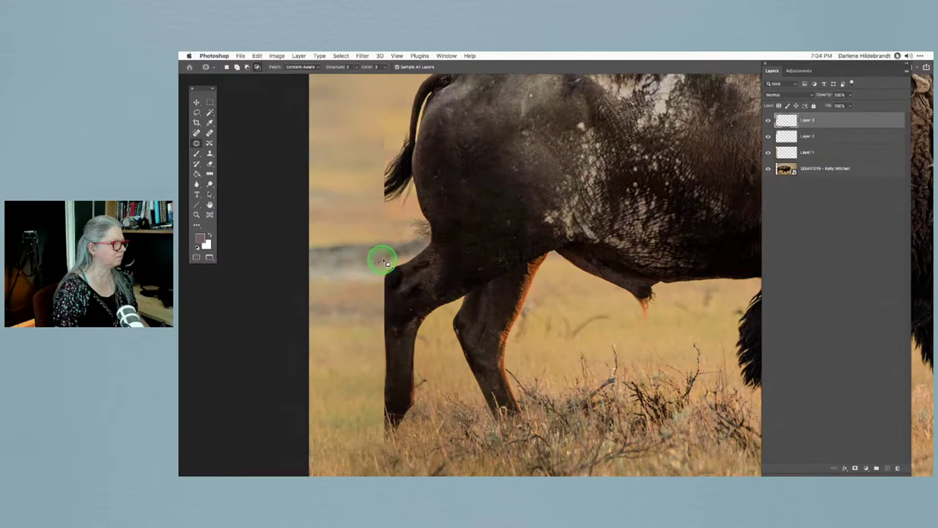
mouse_move(381, 266)
left_mouse_down()
mouse_move(359, 240)
mouse_move(350, 275)
mouse_move(347, 261)
mouse_move(398, 305)
mouse_move(390, 281)
mouse_move(346, 262)
mouse_move(340, 233)
left_mouse_up()
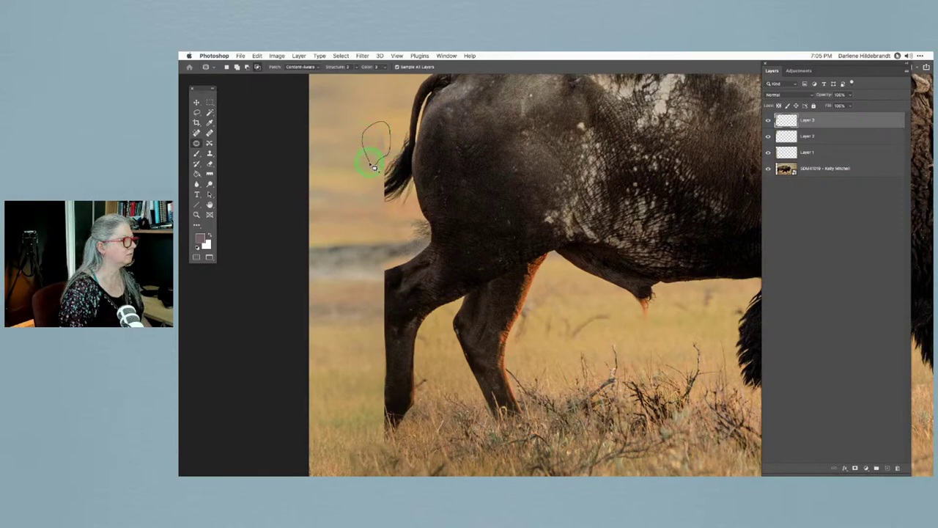
Patch the small background areas beside the tail tip with nearby blurred background to blend the seam.
left_click_drag(363, 144, 354, 144)
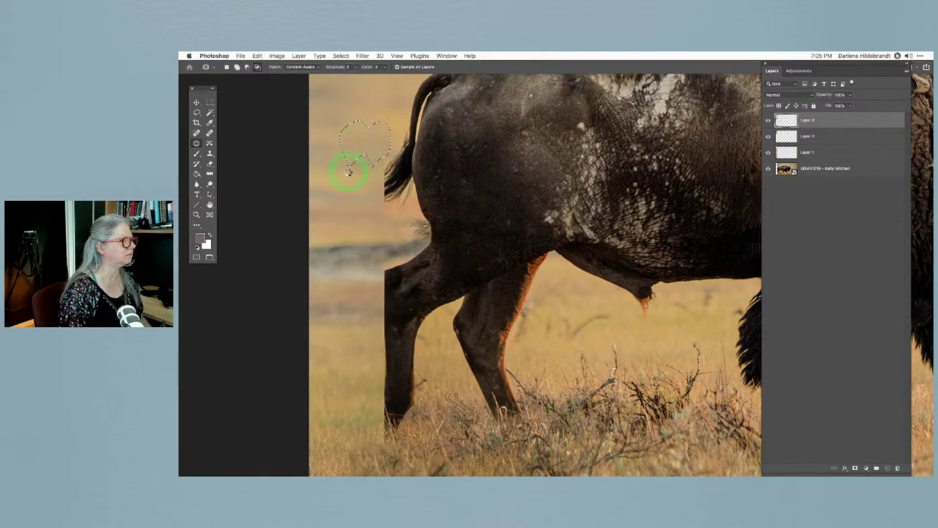
left_click_drag(352, 180, 363, 190)
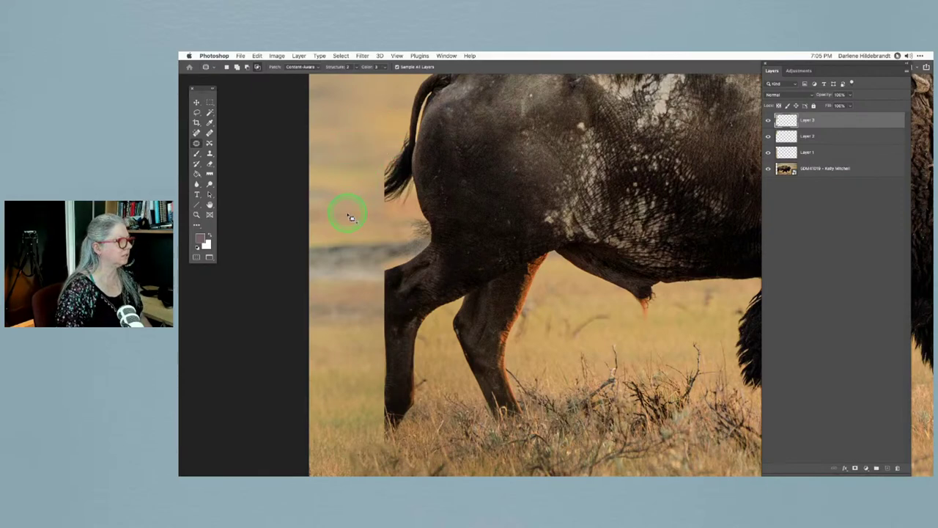
left_click_drag(378, 153, 390, 214)
left_click_drag(379, 172, 358, 186)
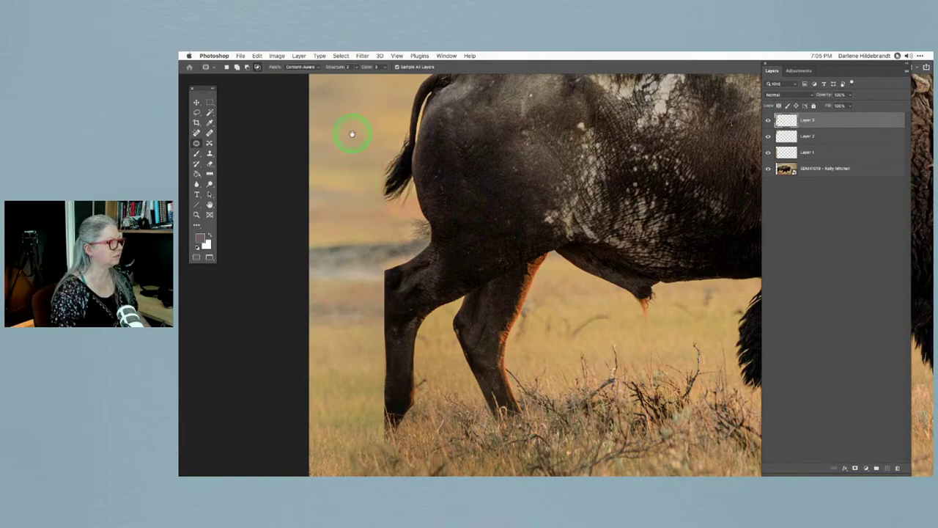
Patch the large blurred area directly behind the tail and the streaked seam above the rump with surrounding background.
scroll(352, 132, "up", 10)
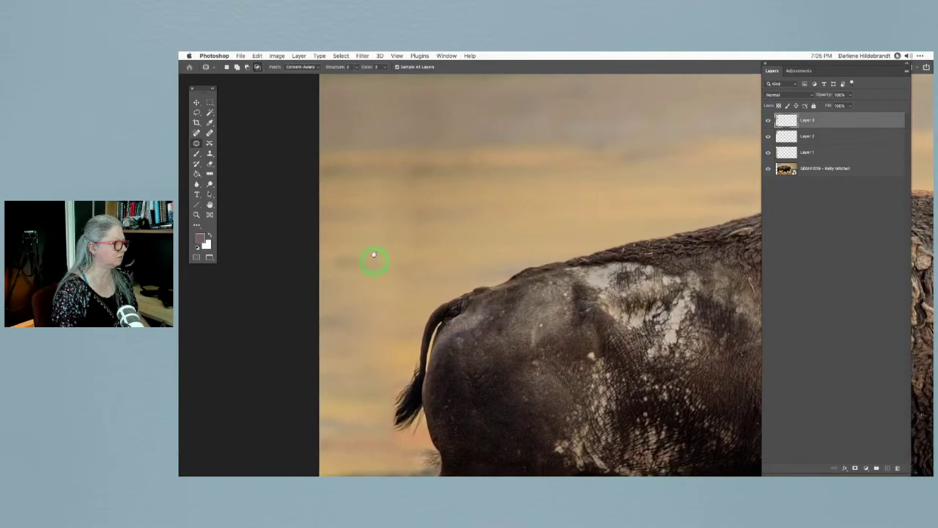
left_click_drag(373, 261, 375, 151)
left_click_drag(407, 266, 374, 292)
left_click_drag(363, 204, 364, 200)
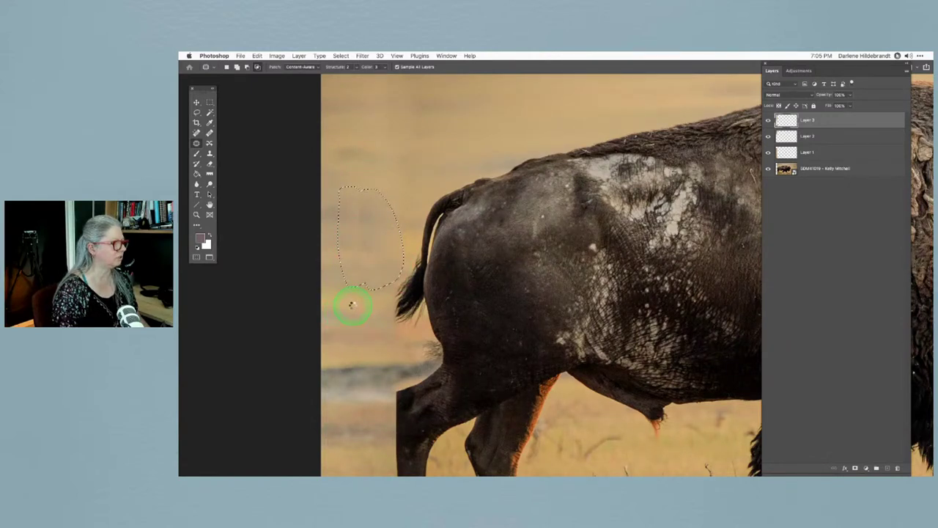
left_click_drag(349, 311, 353, 315)
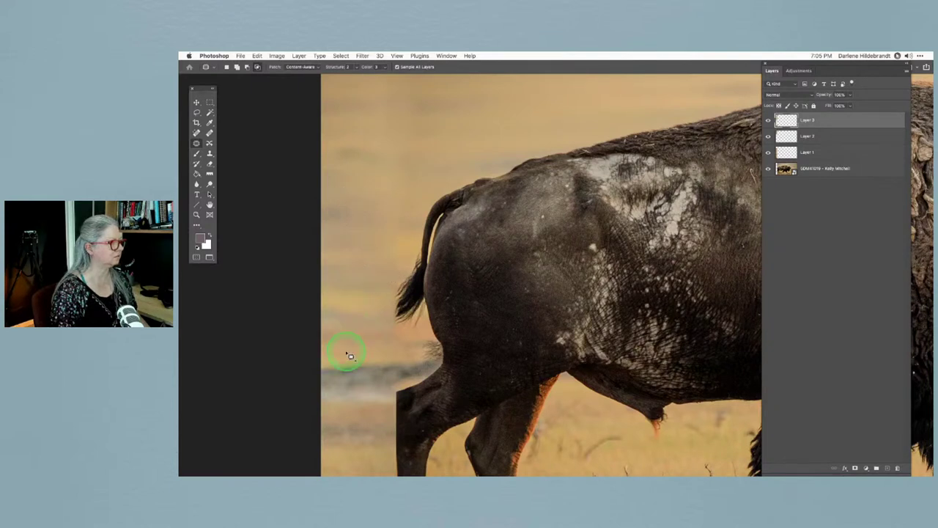
scroll(368, 238, "up", 5)
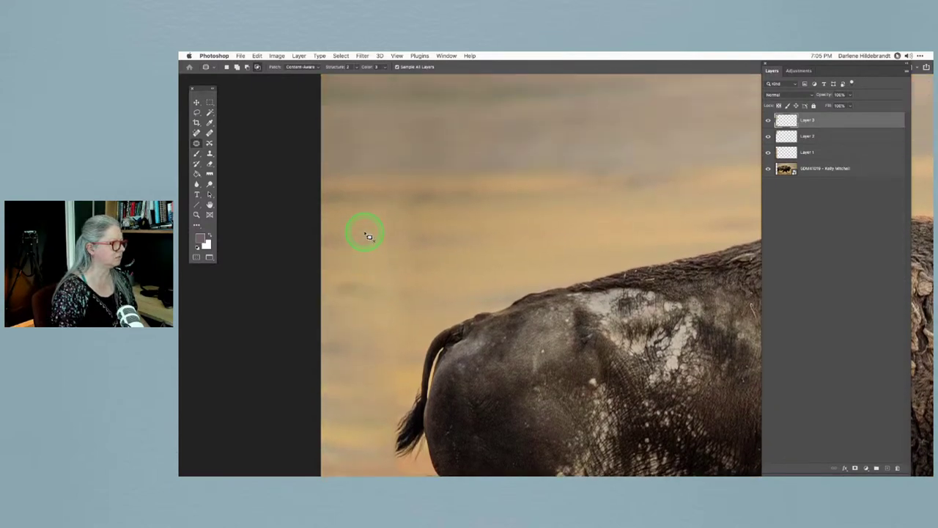
left_click_drag(387, 191, 389, 258)
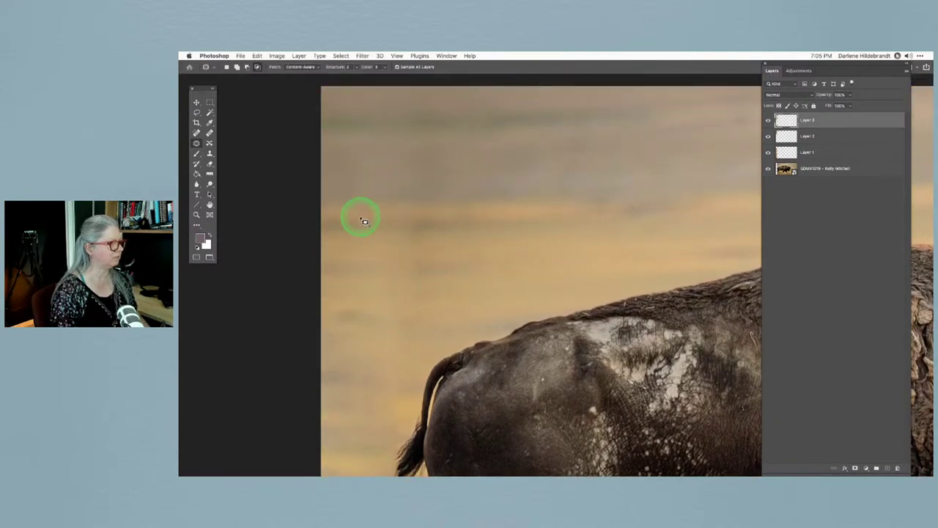
Paint background along the straight cut edge of the rear leg with the Clone Stamp in Lighten mode to soften its outline.
scroll(361, 217, "down", 5)
scroll(365, 221, "down", 8)
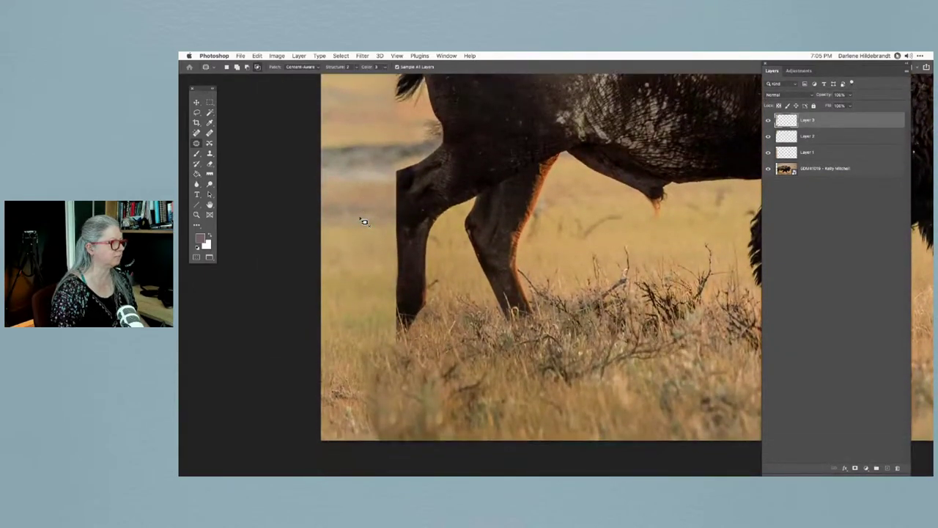
left_click(400, 173)
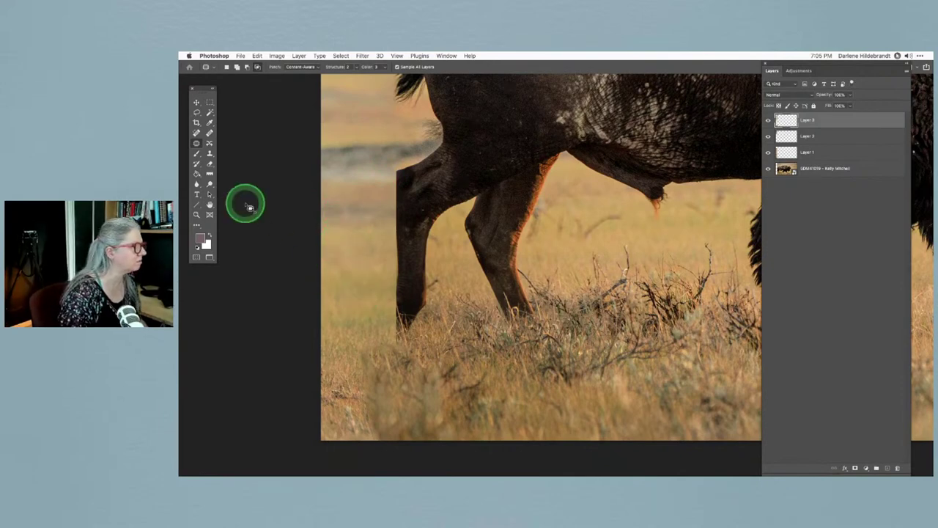
left_click(209, 154)
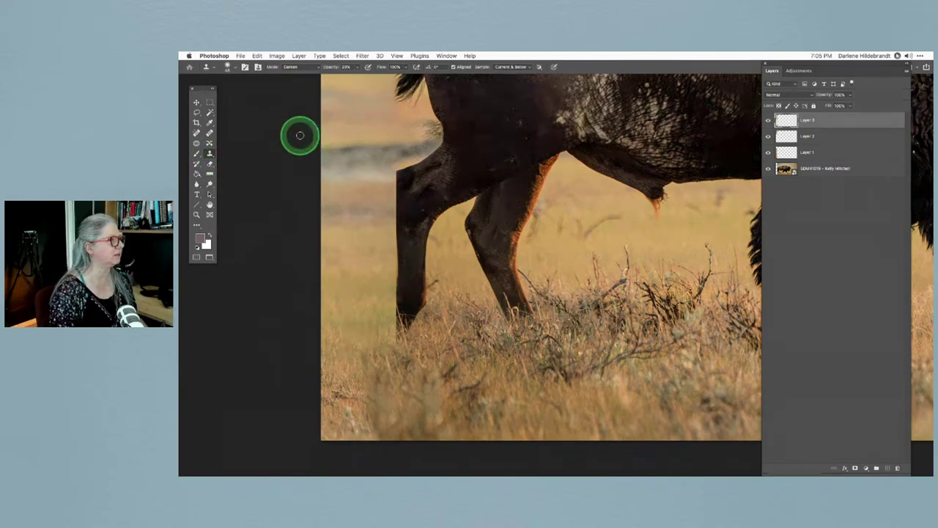
left_click(300, 67)
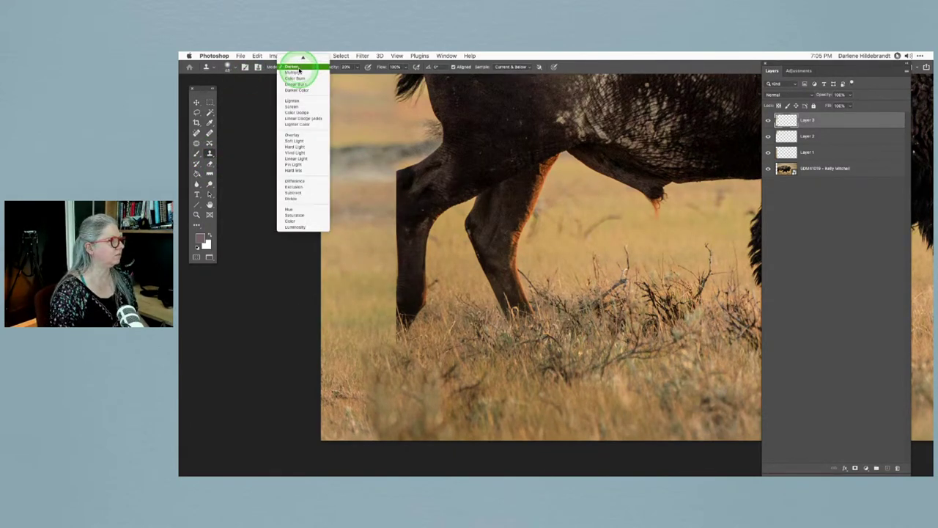
left_click(293, 101)
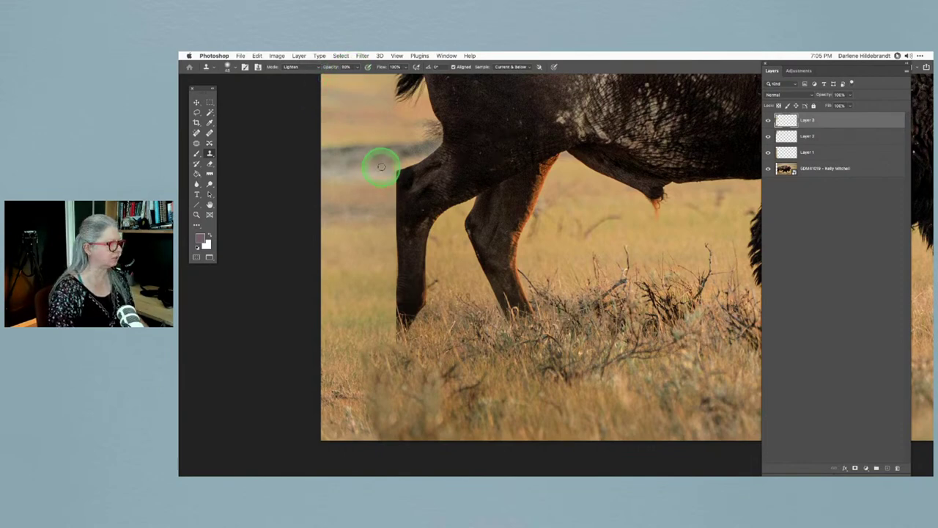
scroll(380, 166, "left", 2)
right_click(378, 168)
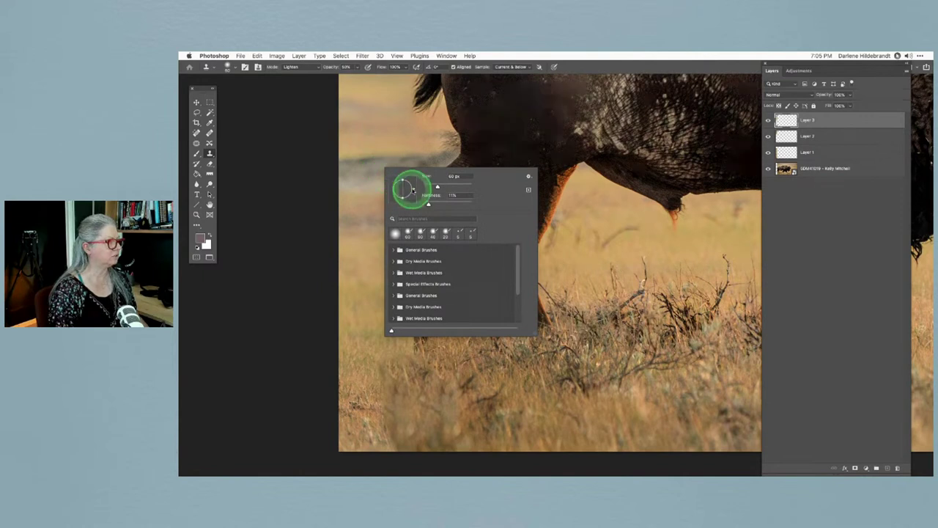
key("Return")
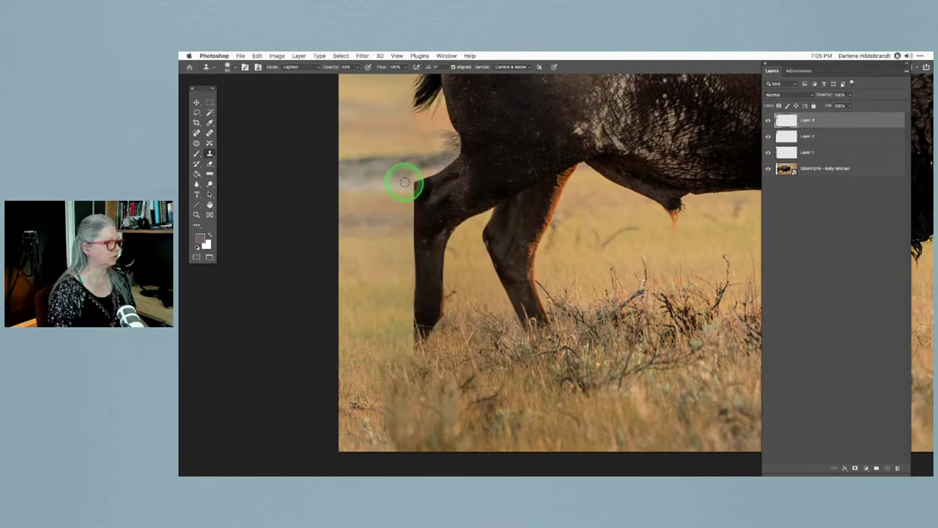
mouse_move(408, 189)
left_mouse_down()
mouse_move(425, 171)
mouse_move(407, 198)
mouse_move(411, 176)
mouse_move(337, 260)
mouse_move(361, 258)
mouse_move(384, 184)
mouse_move(396, 189)
mouse_move(415, 176)
mouse_move(373, 240)
mouse_move(374, 268)
mouse_move(367, 266)
mouse_move(393, 302)
mouse_move(411, 295)
mouse_move(404, 208)
mouse_move(432, 311)
mouse_move(413, 335)
mouse_move(396, 427)
mouse_move(396, 342)
mouse_move(376, 325)
mouse_move(366, 279)
mouse_move(432, 346)
mouse_move(426, 333)
mouse_move(467, 367)
mouse_move(511, 365)
mouse_move(459, 324)
mouse_move(379, 337)
mouse_move(421, 330)
mouse_move(414, 325)
mouse_move(435, 344)
mouse_move(425, 316)
mouse_move(440, 308)
mouse_move(457, 341)
mouse_move(431, 350)
mouse_move(436, 325)
left_mouse_up()
Patch the grass in front of the bison's rear hoof and clean the hoof's edge with the Clone Stamp in Lighten mode.
left_click(197, 150)
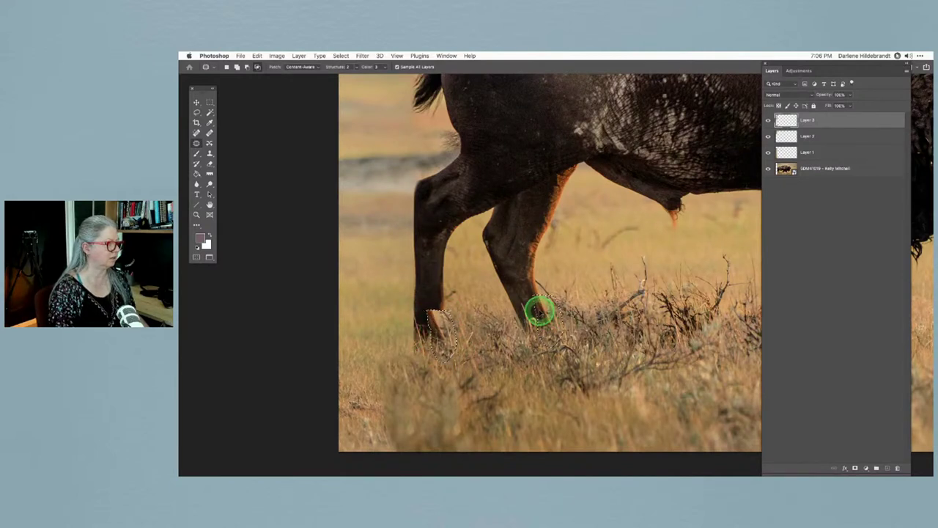
left_click_drag(430, 321, 504, 387)
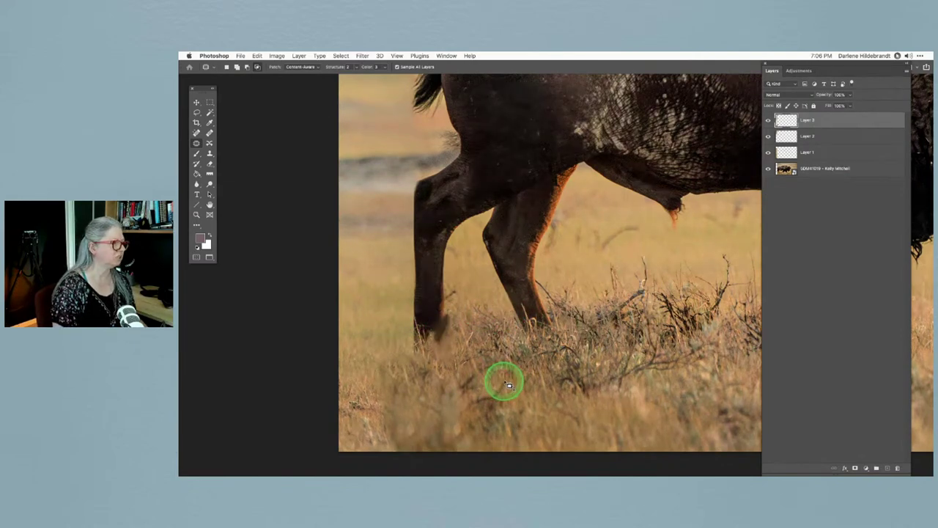
left_click(209, 154)
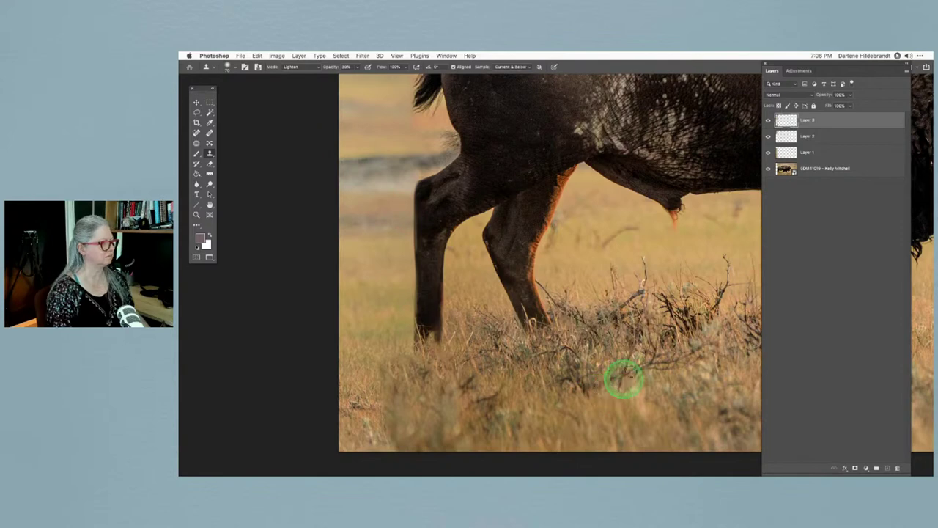
key("super+0")
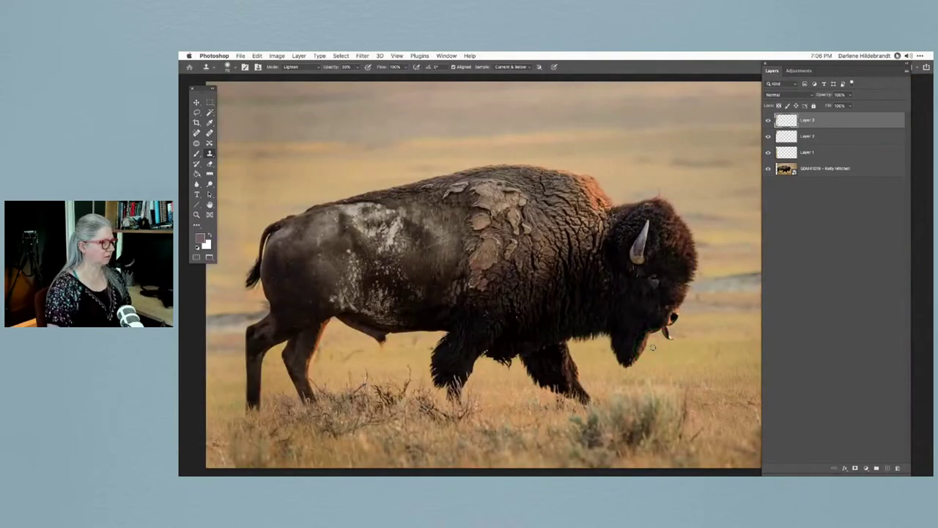
Clone surrounding grass in Darken mode over the bright, repeated patches along the photo's lower edge behind the bison.
scroll(352, 412, "up", 6)
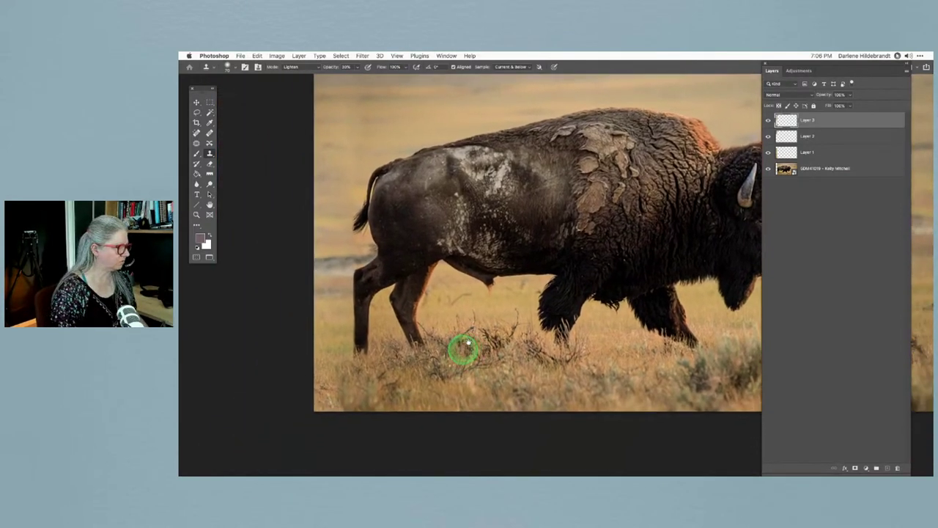
scroll(526, 311, "up", 2)
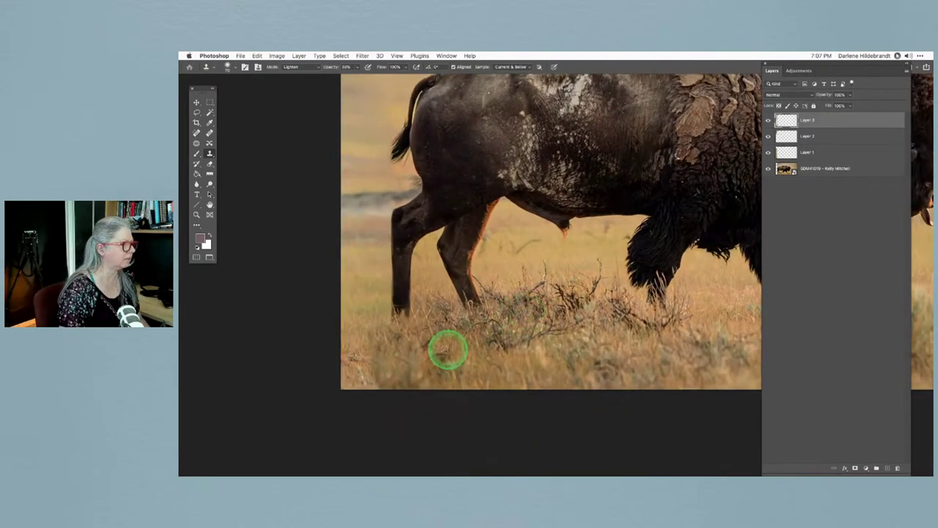
left_click(292, 67)
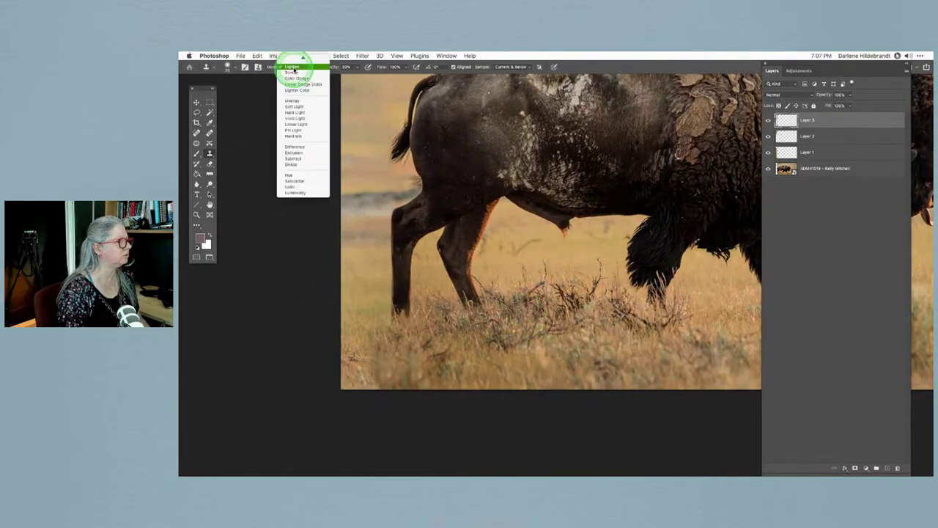
left_click(294, 80)
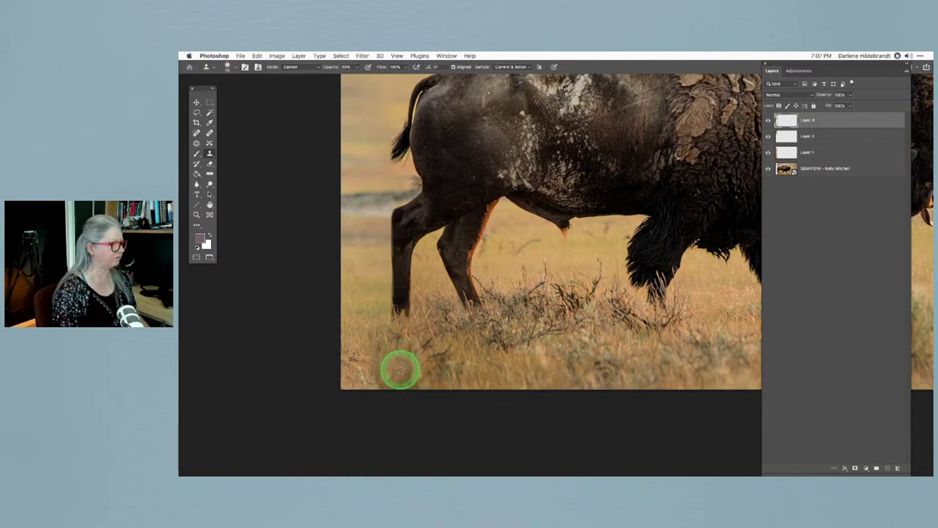
mouse_move(401, 370)
left_mouse_down()
mouse_move(369, 360)
mouse_move(372, 384)
mouse_move(362, 347)
mouse_move(359, 388)
mouse_move(351, 374)
mouse_move(337, 379)
mouse_move(343, 357)
mouse_move(382, 366)
mouse_move(343, 361)
mouse_move(347, 385)
mouse_move(353, 360)
left_mouse_up()
left_click(491, 381)
left_click(491, 382)
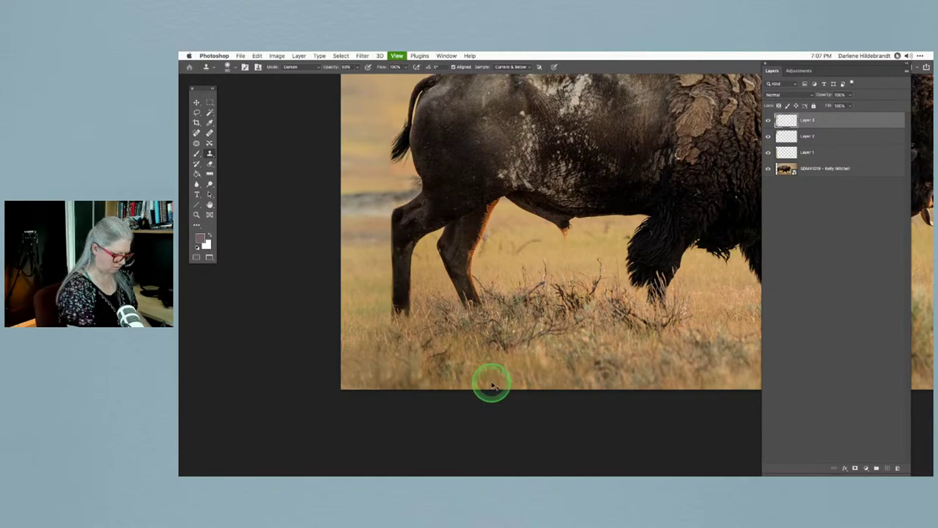
Compare the whole photo with and without Layer 3's retouching and view it without the surrounding interface.
key("super+0")
left_click(790, 214)
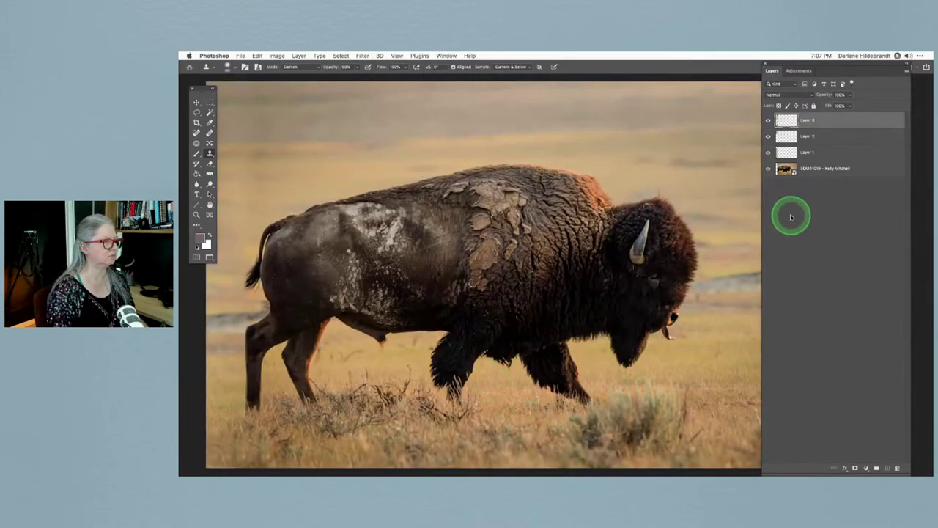
left_click_drag(802, 217, 768, 120)
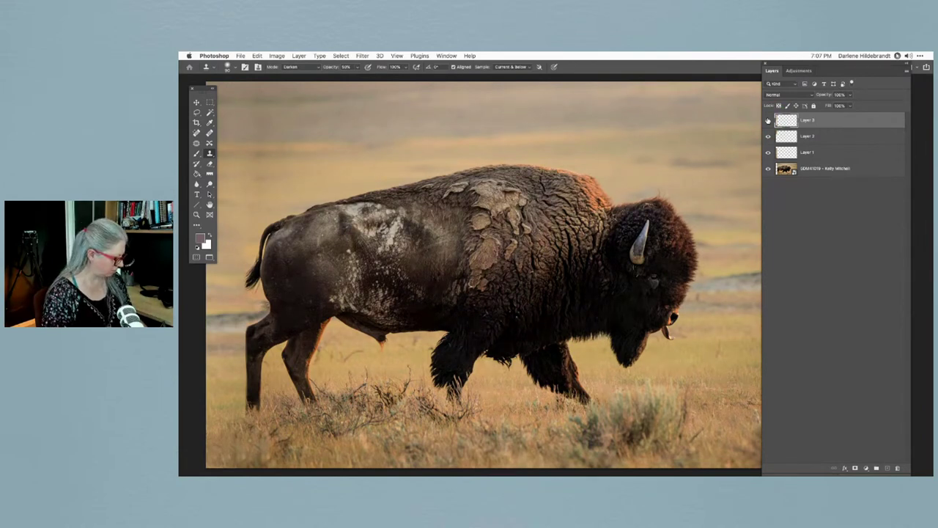
left_click(768, 120)
left_click(768, 121)
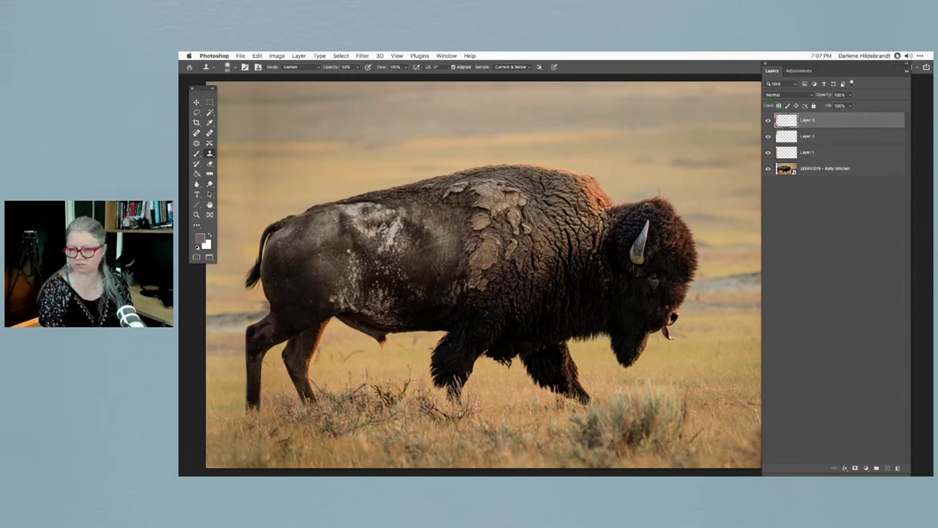
key("Tab")
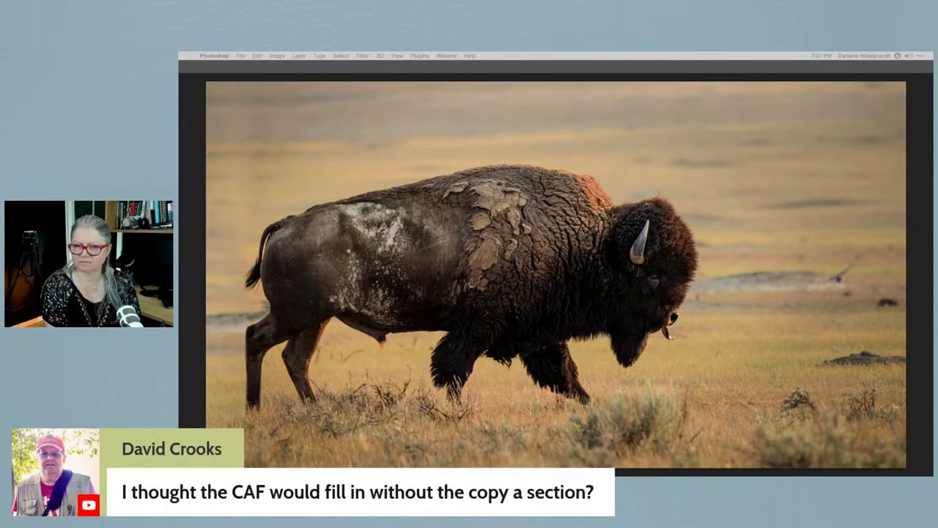
Switch to Lightroom Classic and inspect the extended background above the bison's rump up close.
key("super+Tab")
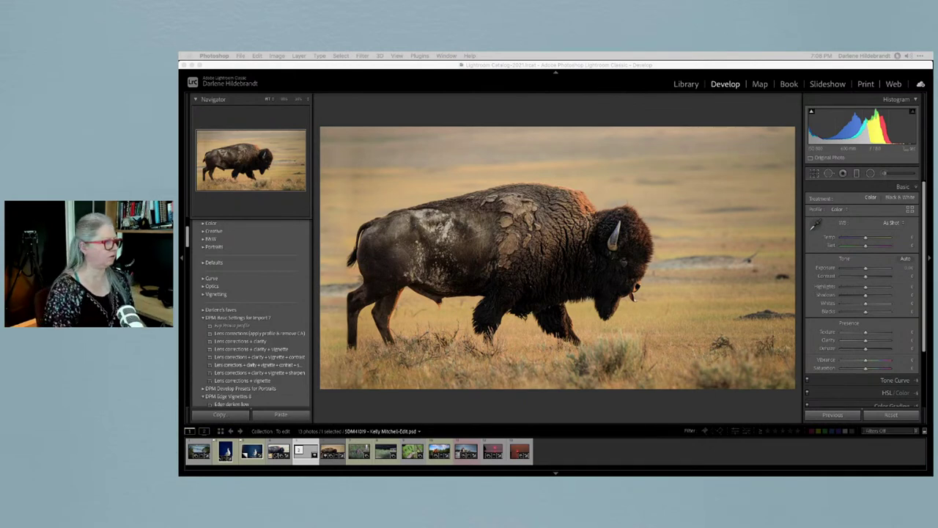
left_click(477, 378)
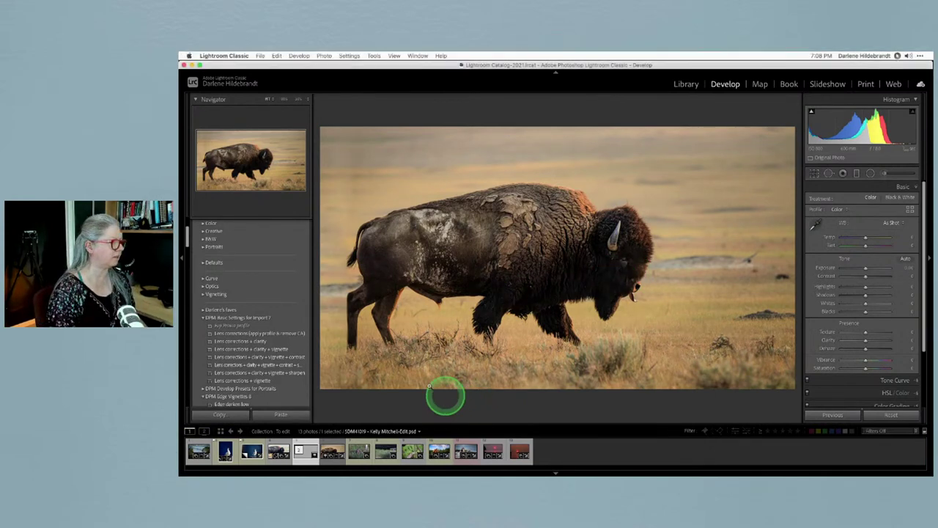
left_click(345, 186)
left_click_drag(505, 242, 386, 213)
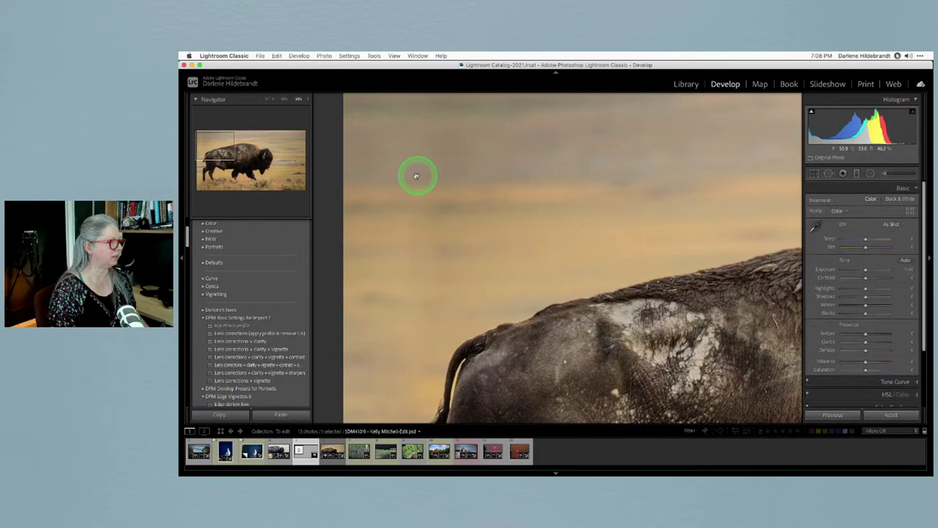
key("bracketright")
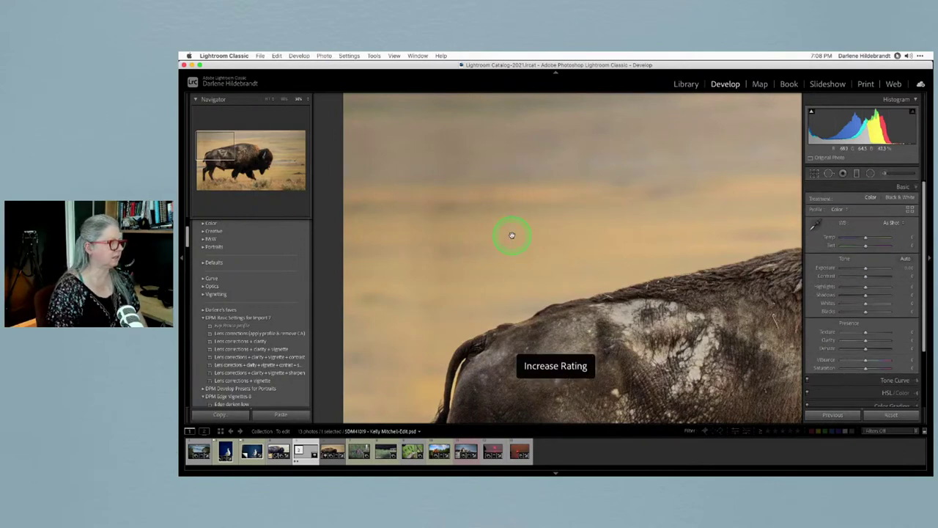
left_click(501, 238)
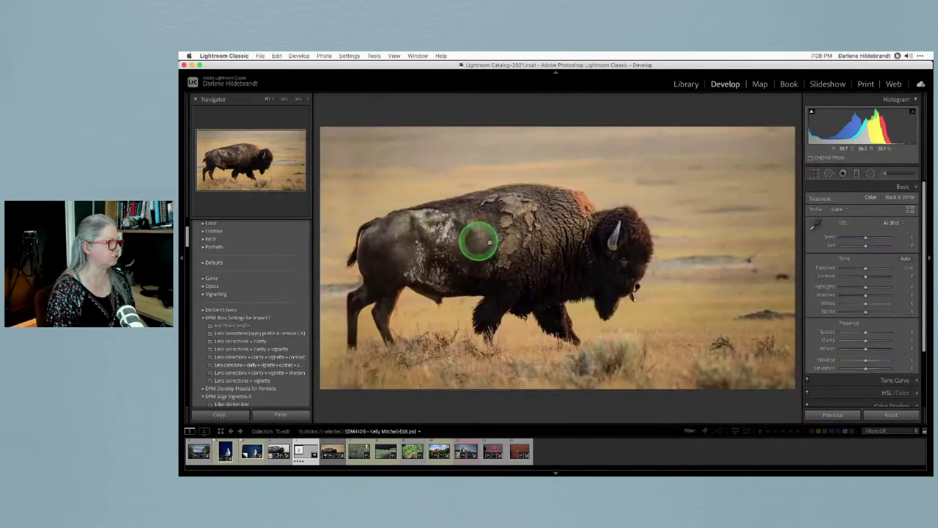
right_click(524, 204)
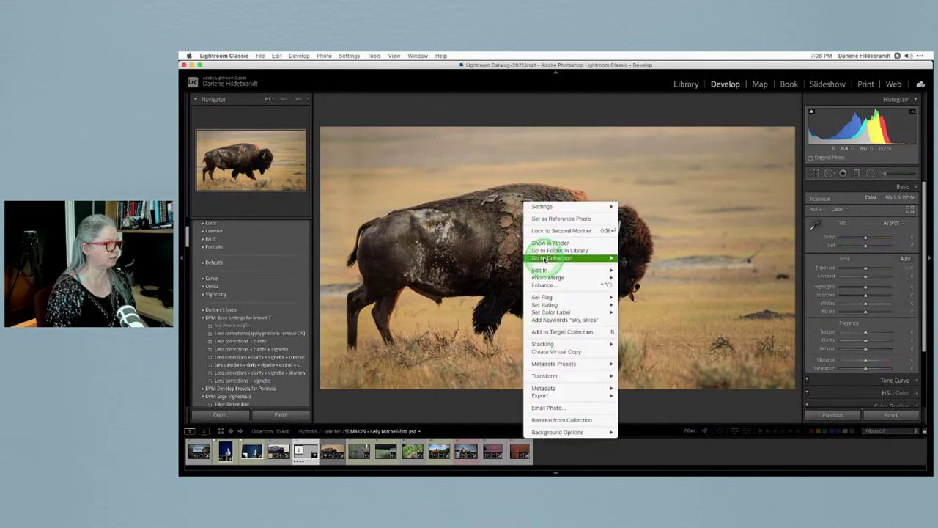
mouse_move(557, 269)
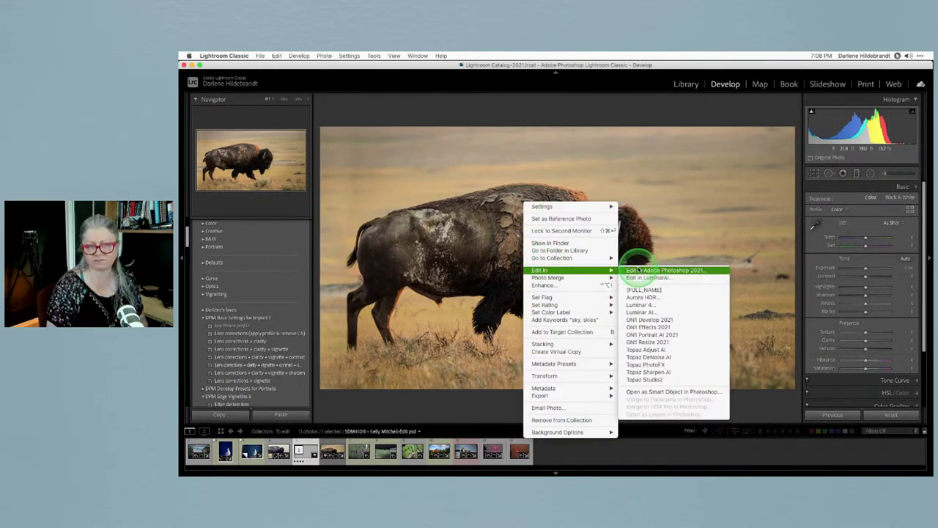
left_click(641, 270)
left_click(513, 253)
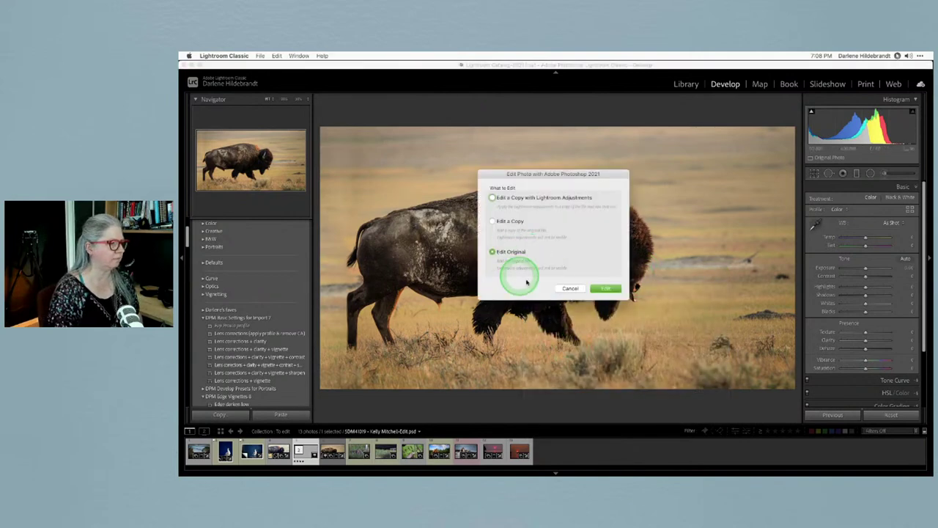
left_click(567, 290)
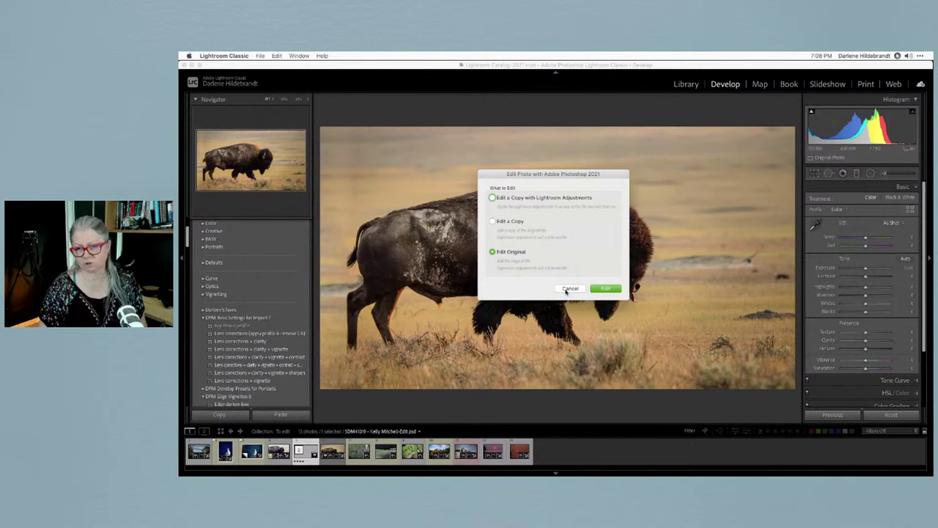
left_click(569, 289)
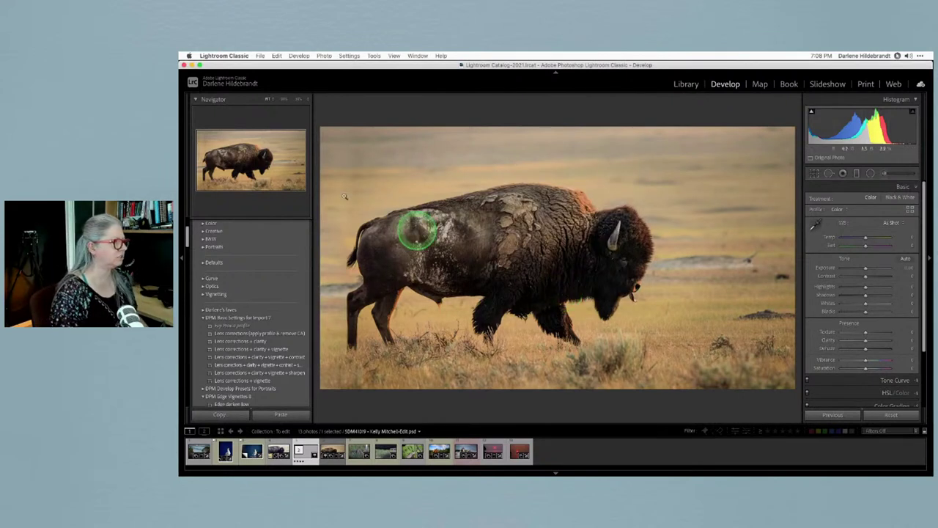
Try healing the vertical background seam above the bison's tail with Spot Removal at 75 opacity, adjusting the source area.
key("q")
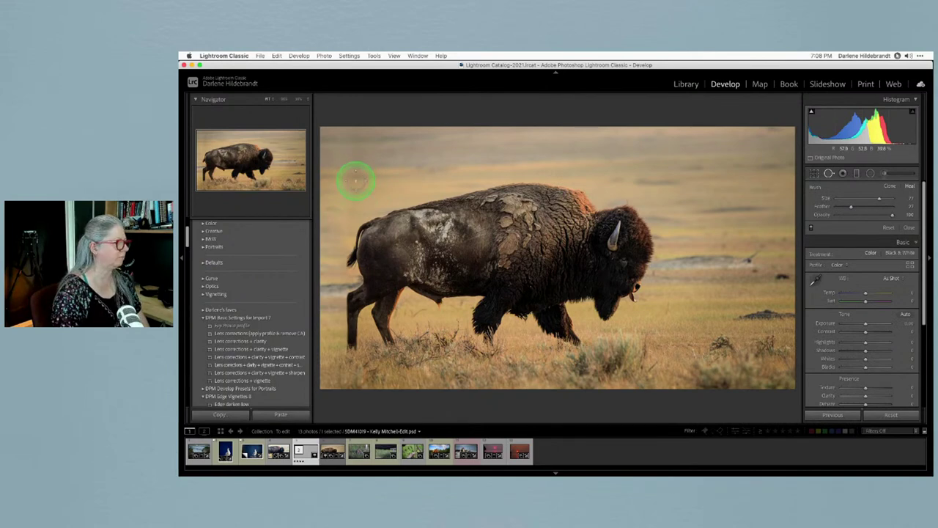
left_click_drag(355, 175, 354, 201)
left_click_drag(358, 204, 358, 207)
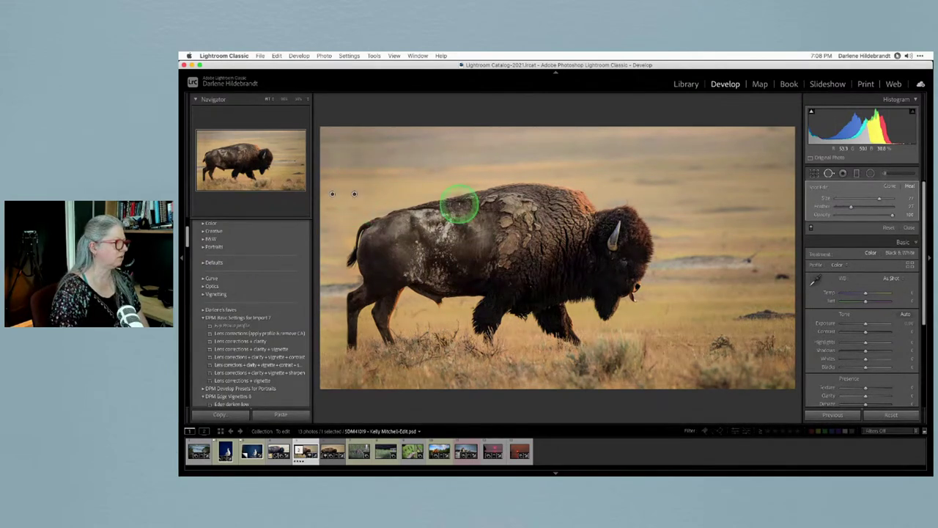
left_click(878, 214)
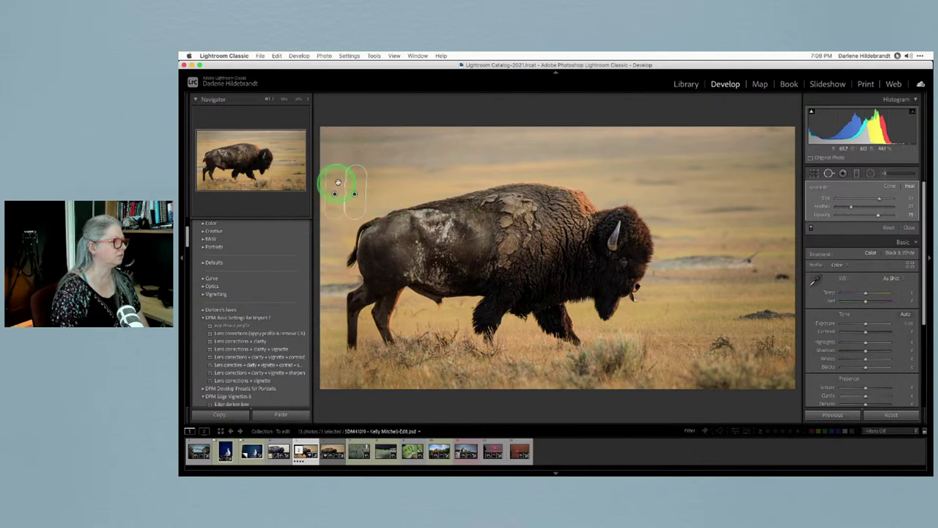
key("Delete")
key("q")
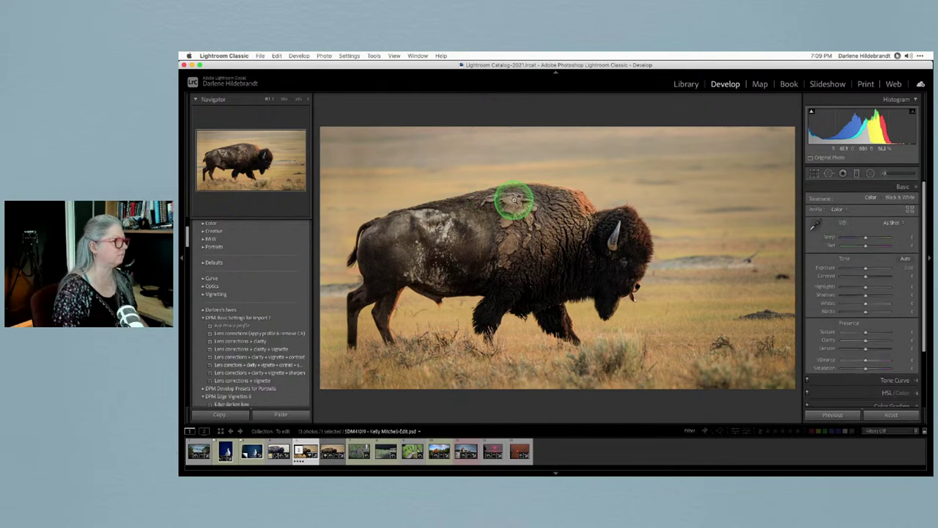
left_click(354, 192)
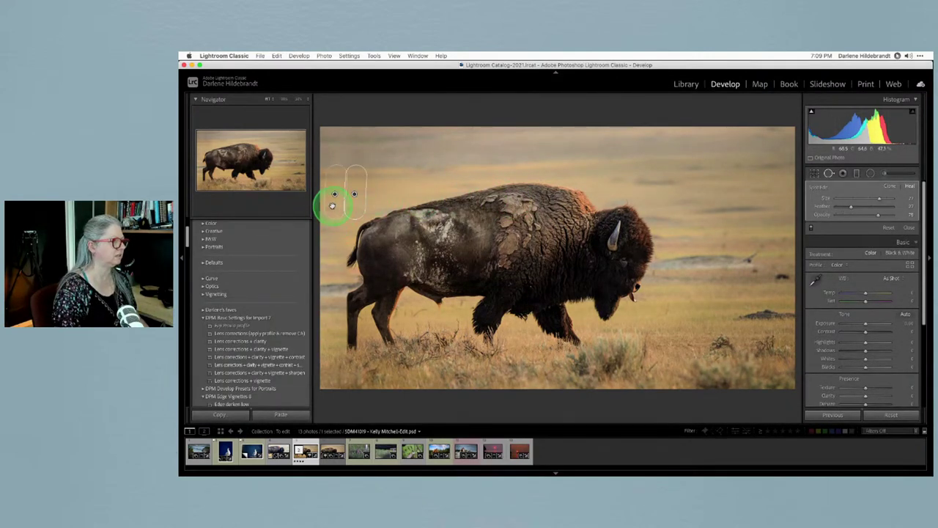
mouse_move(334, 197)
left_mouse_down()
mouse_move(377, 193)
mouse_move(390, 203)
left_mouse_up()
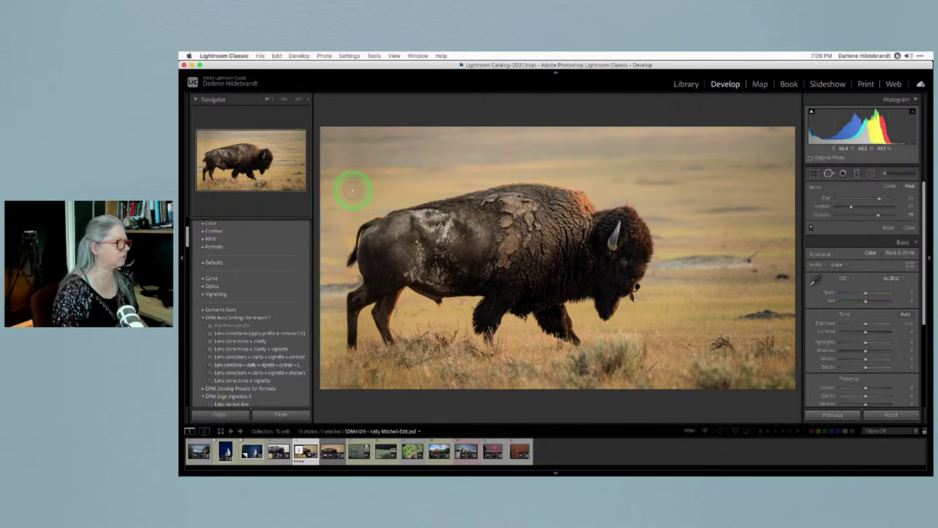
Heal the vertical seam above the bison's tail with a new stroke sampled from nearby background and check the blend.
mouse_move(354, 158)
left_mouse_down()
mouse_move(353, 193)
mouse_move(389, 188)
left_mouse_up()
key("q")
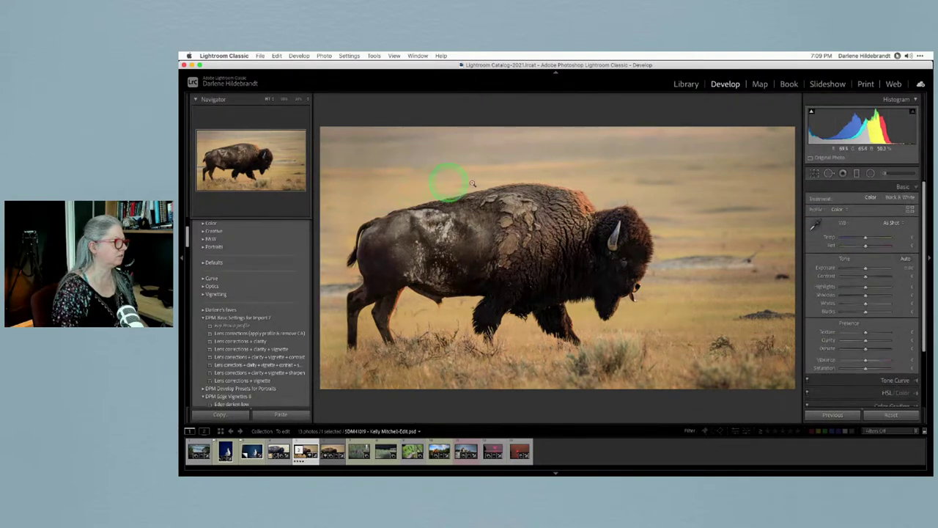
key("q")
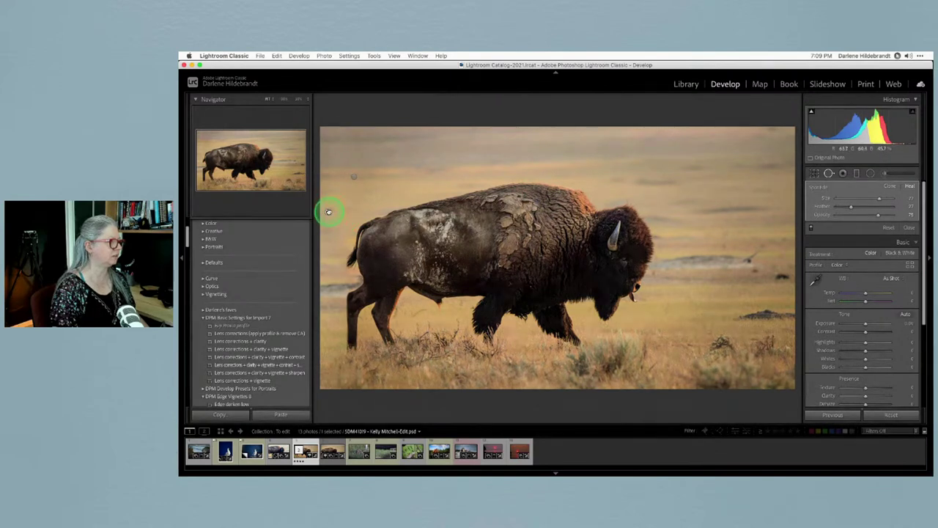
key("q")
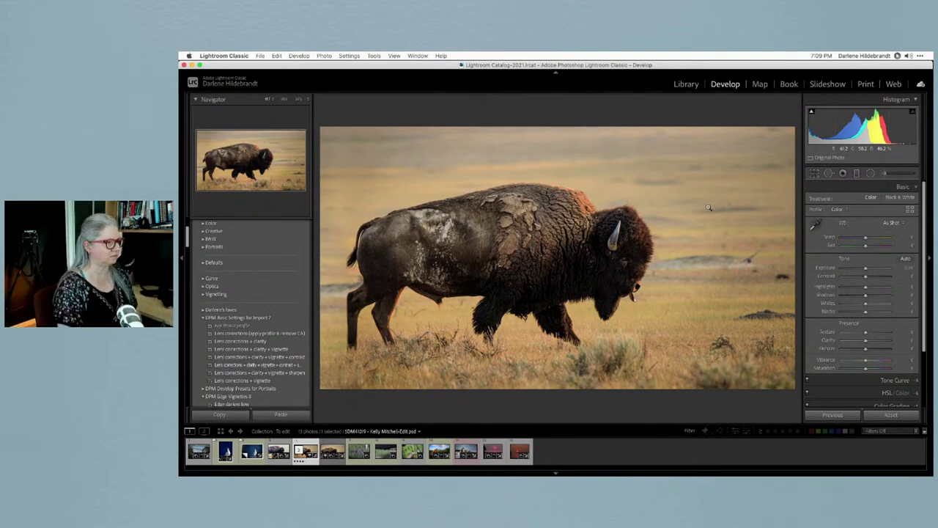
Compare the extended bison photo with the tightly cropped JPEG and the raw version beside it in the collection.
key("Left")
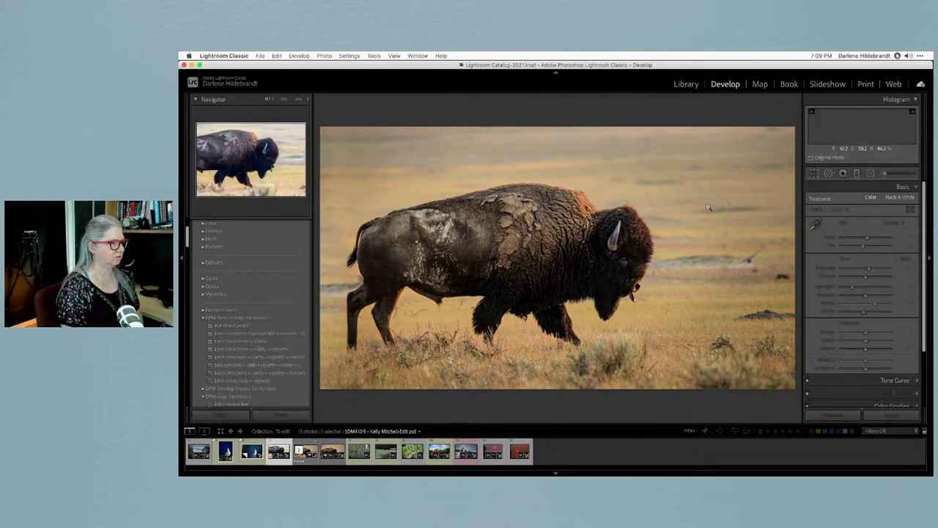
key("Right")
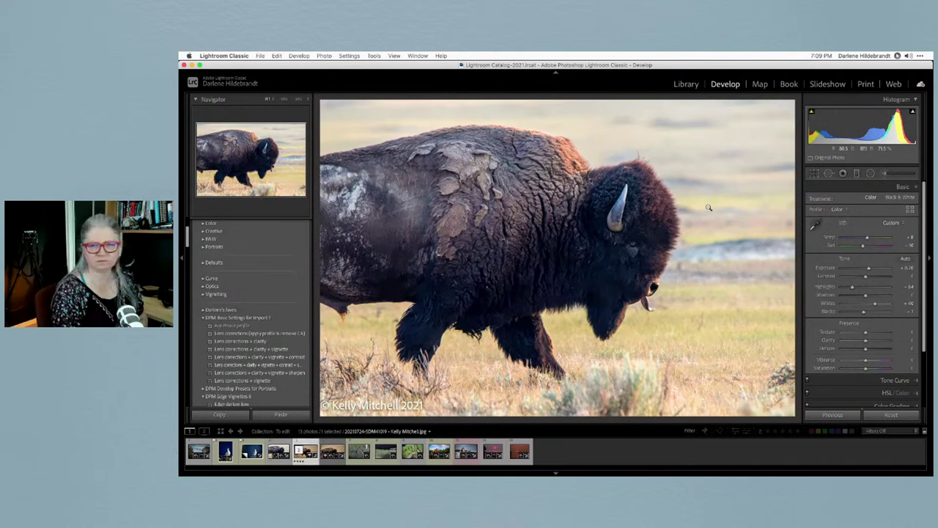
key("Right")
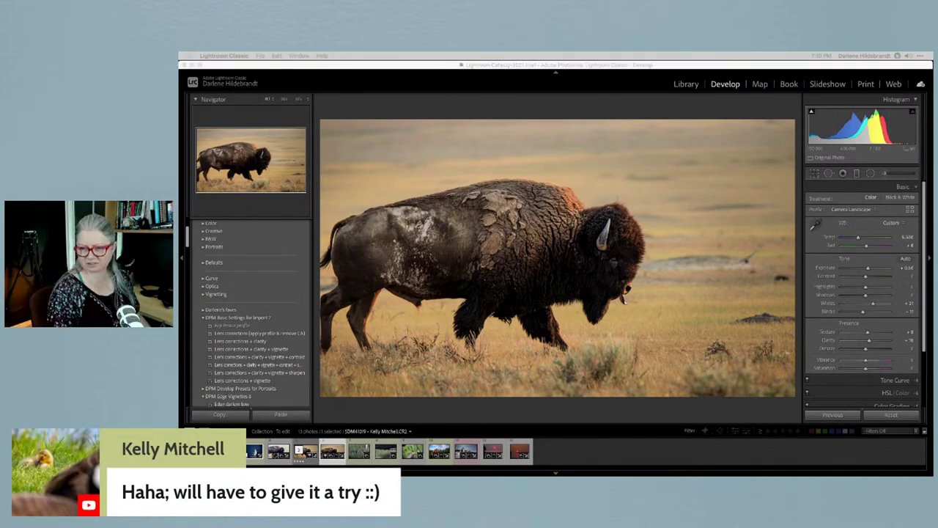
Open the photo of the two sea lions from the collection grid in Develop and compare it with its unedited state.
left_click(657, 410)
key("g")
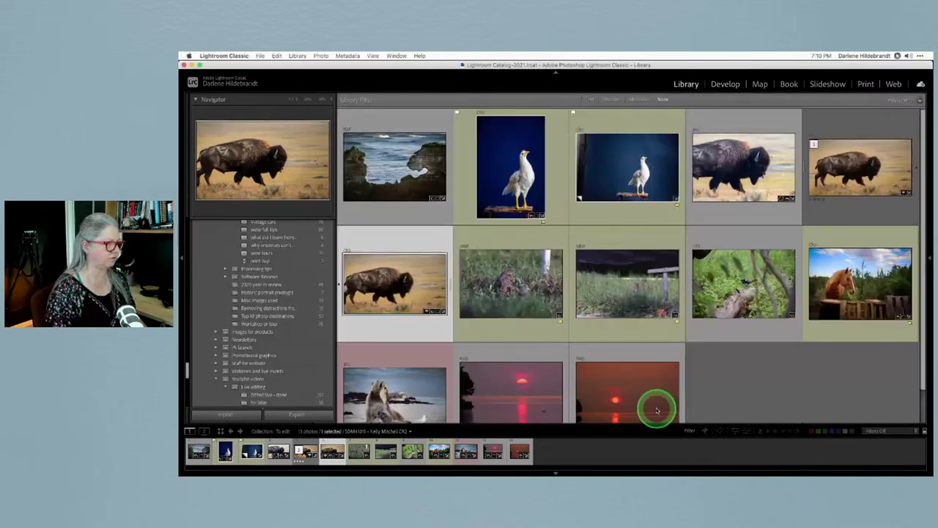
left_click(745, 384)
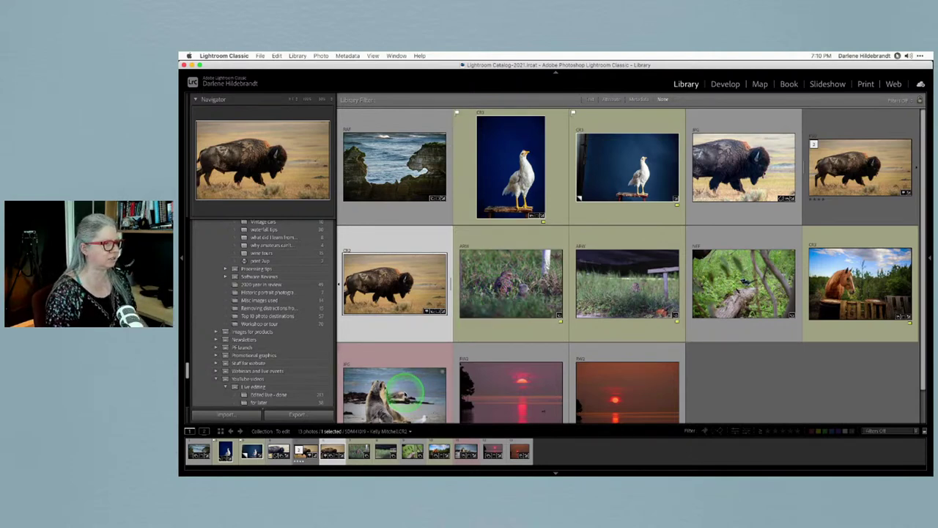
double_click(404, 394)
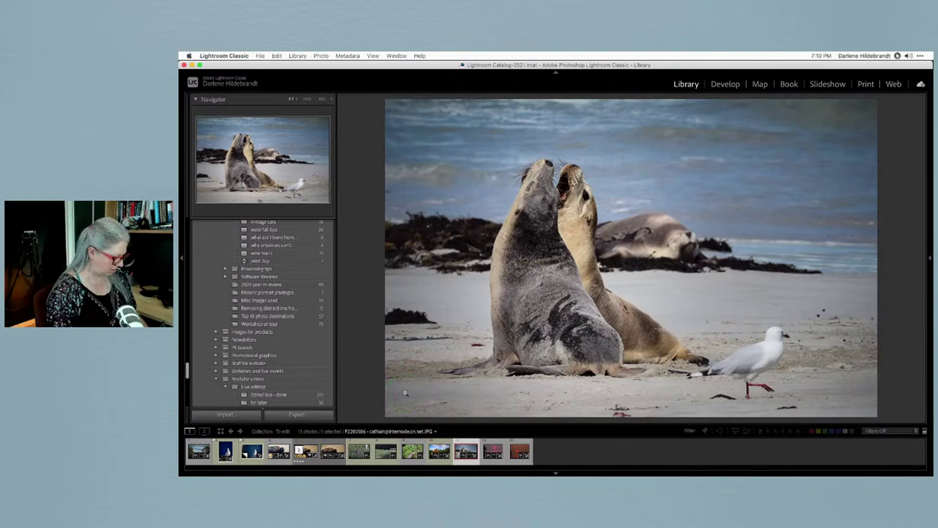
key("d")
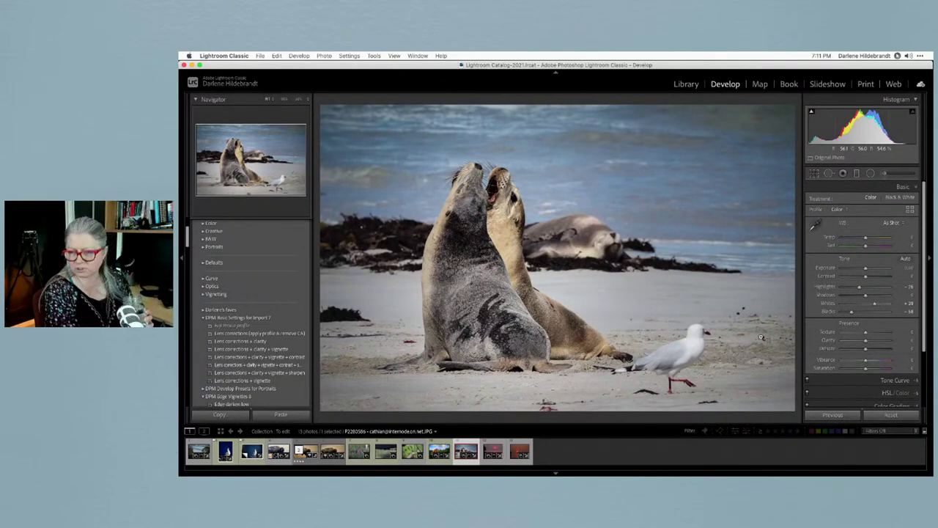
key("backslash")
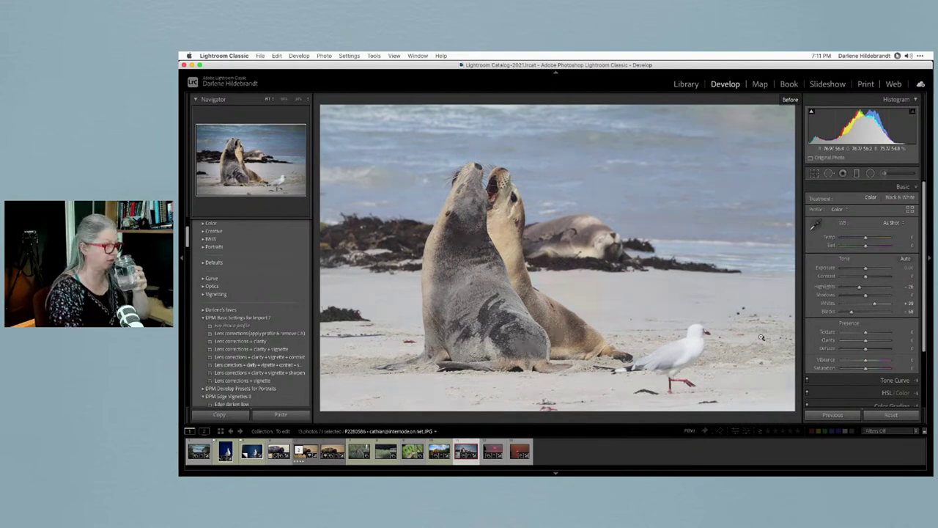
key("backslash")
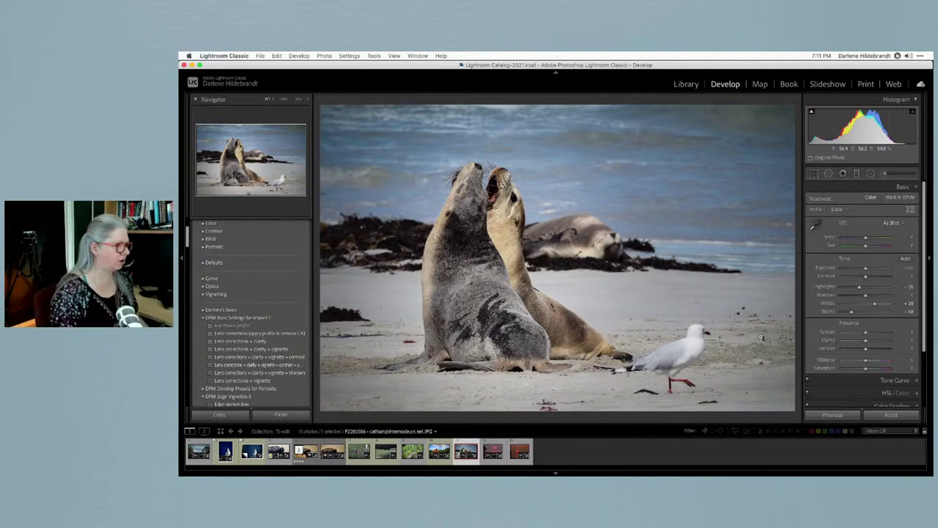
Examine the sea lion photo's full uncropped frame by temporarily resetting the crop, then restore and recheck the existing crop.
key("r")
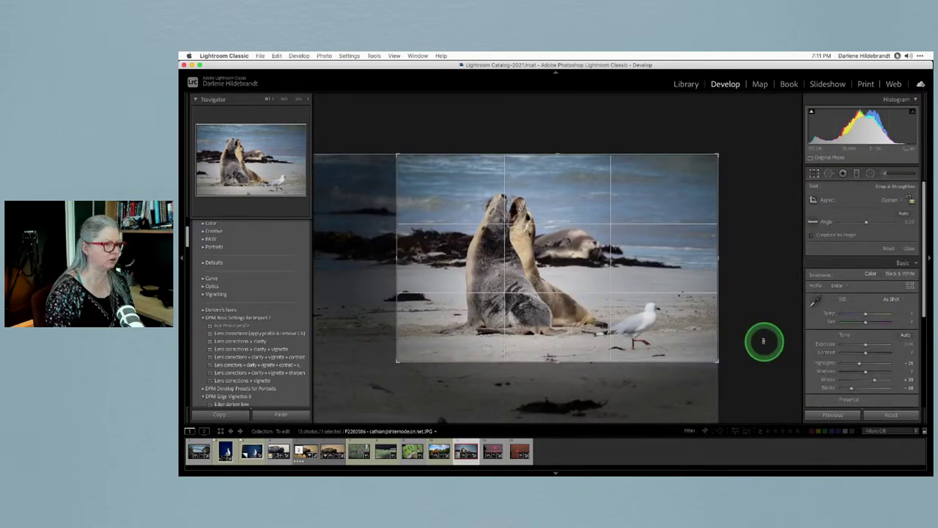
left_click(887, 248)
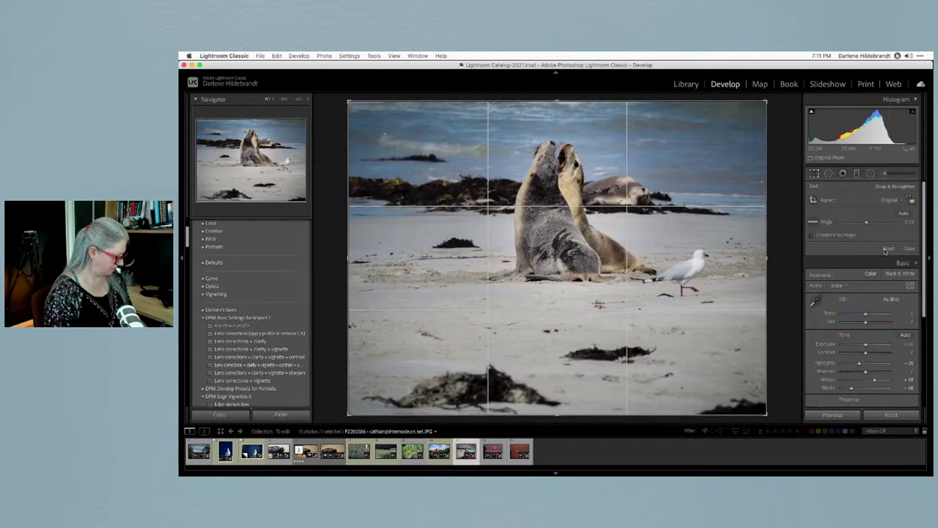
left_click(887, 250)
key("super+z")
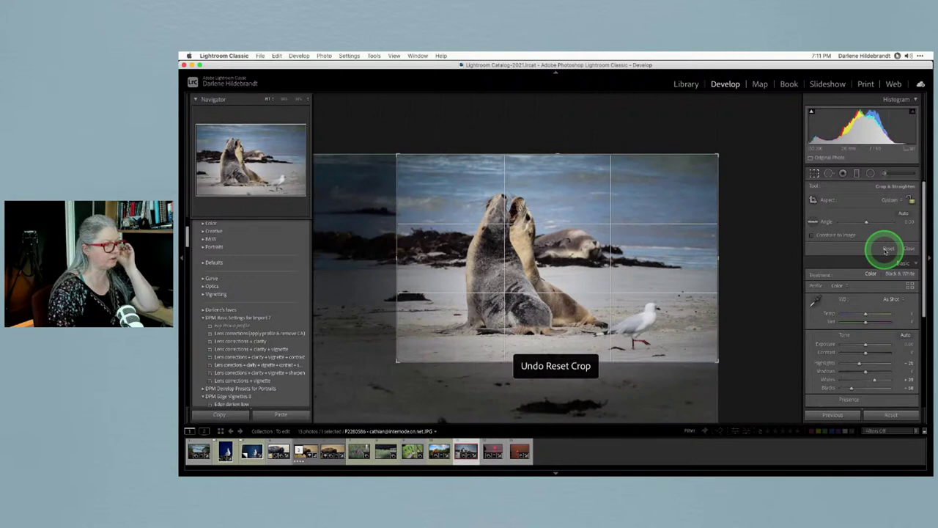
key("Return")
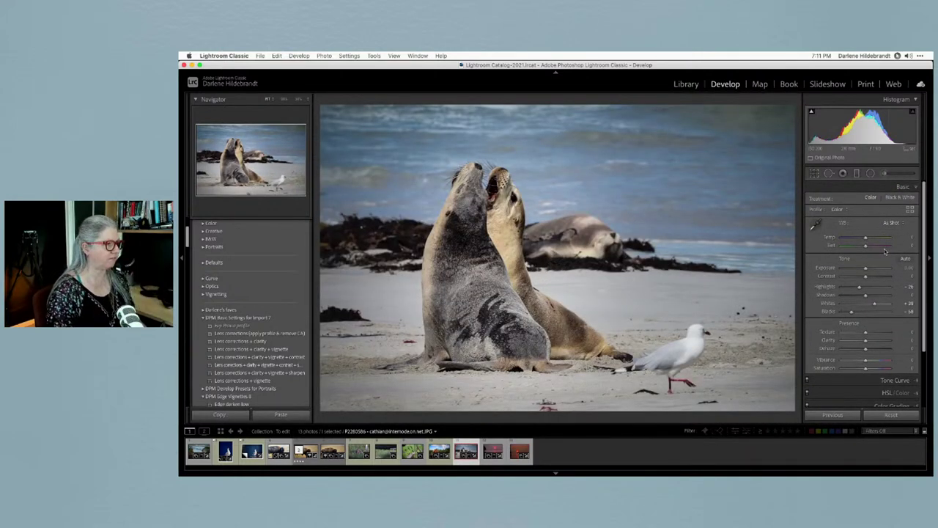
key("r")
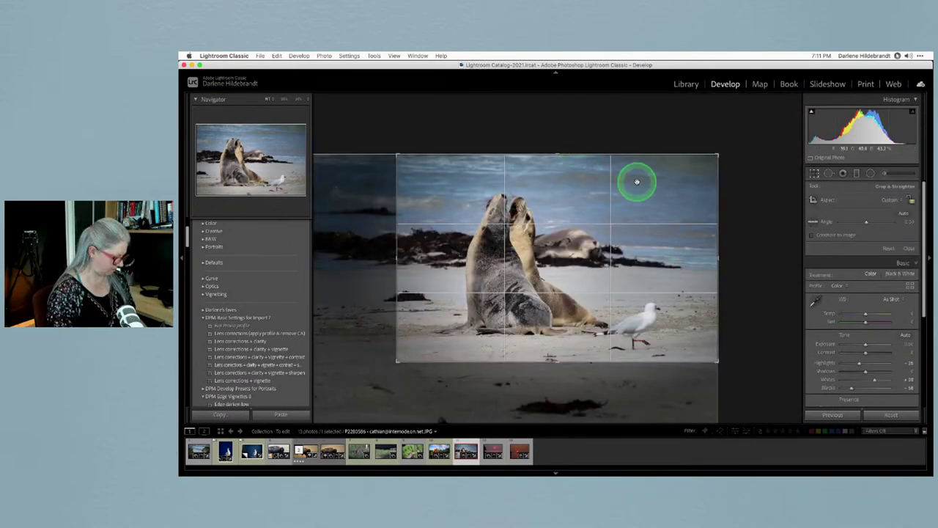
key("Return")
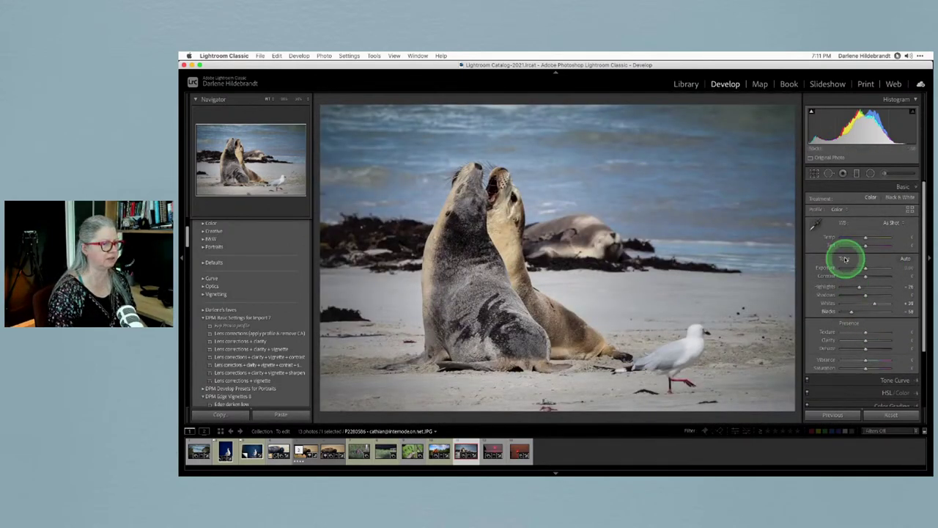
Set the photo's Whites to +48 and Blacks to -64.
left_click_drag(872, 301, 848, 312)
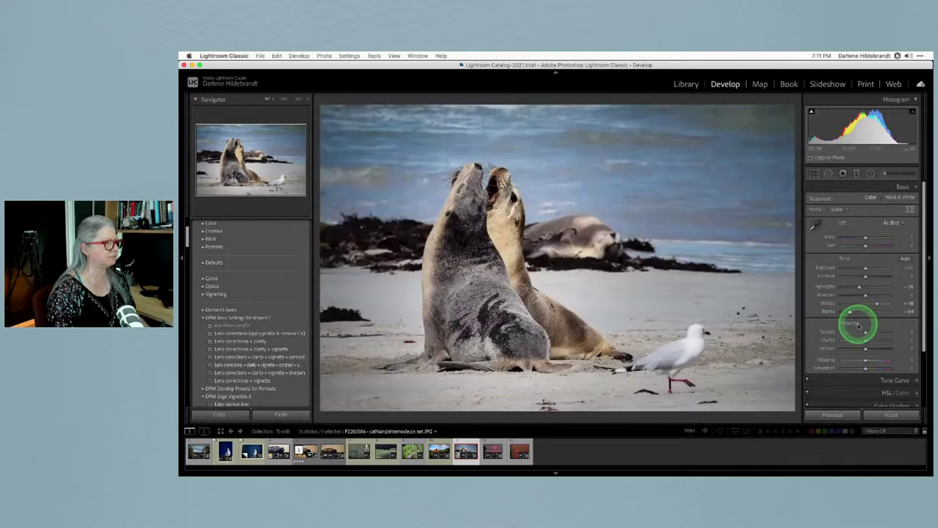
Warm the existing inverted radial filter over the two seals slightly and enlarge its ellipse in width and height.
key("shift+m")
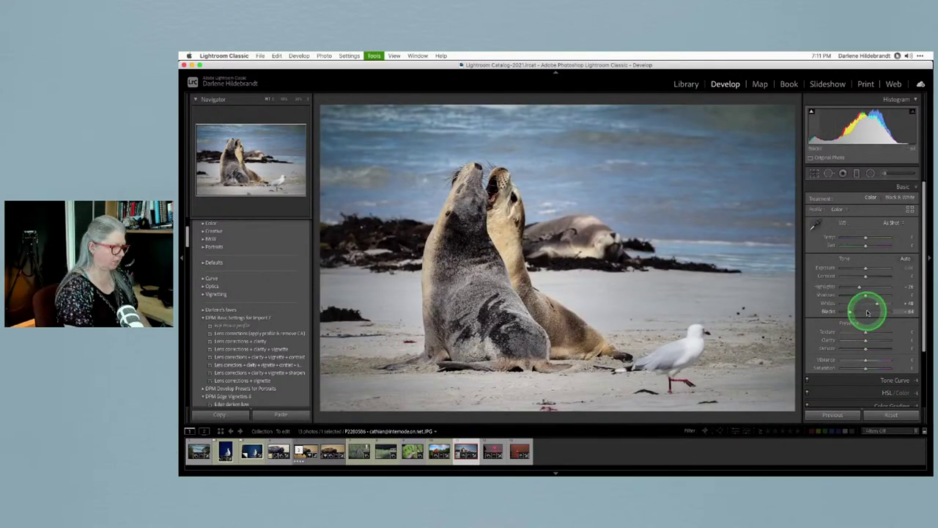
left_click(488, 262)
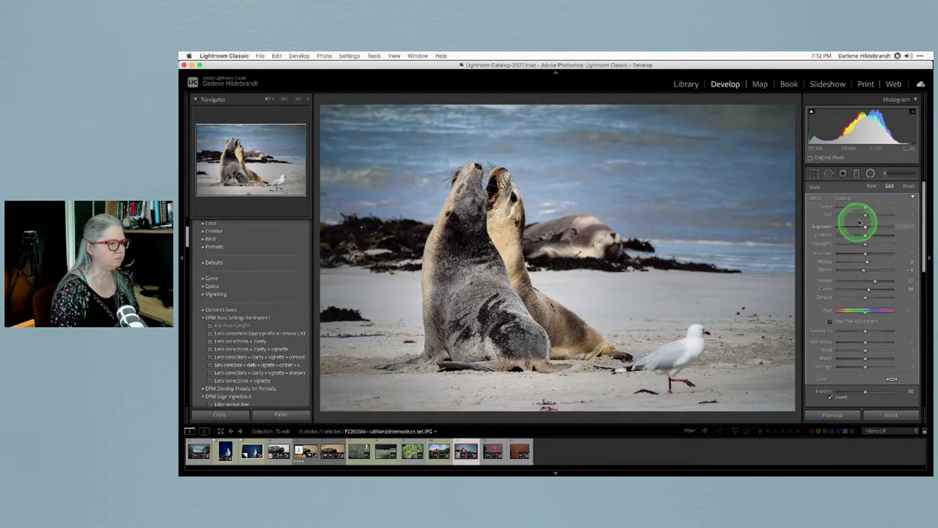
mouse_move(865, 211)
left_mouse_down()
mouse_move(895, 209)
mouse_move(867, 210)
left_mouse_up()
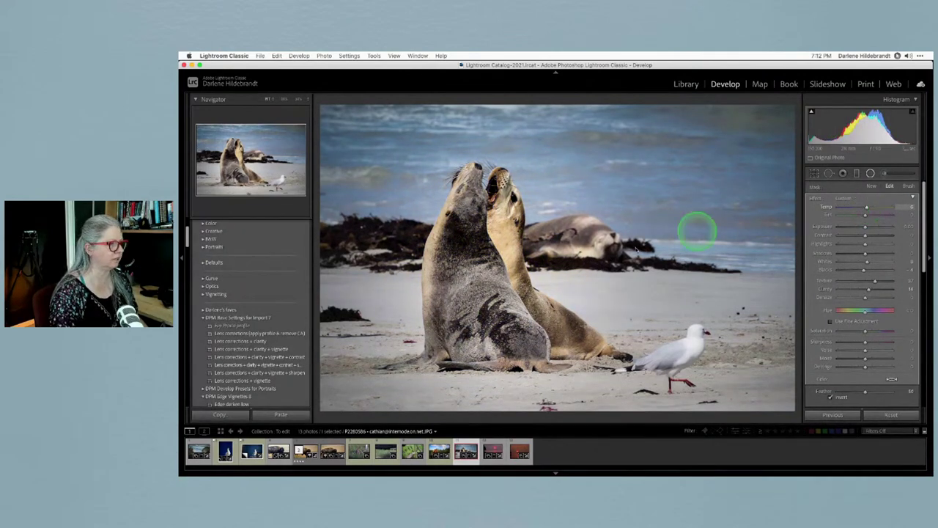
left_click_drag(576, 262, 587, 265)
left_click_drag(489, 151, 486, 148)
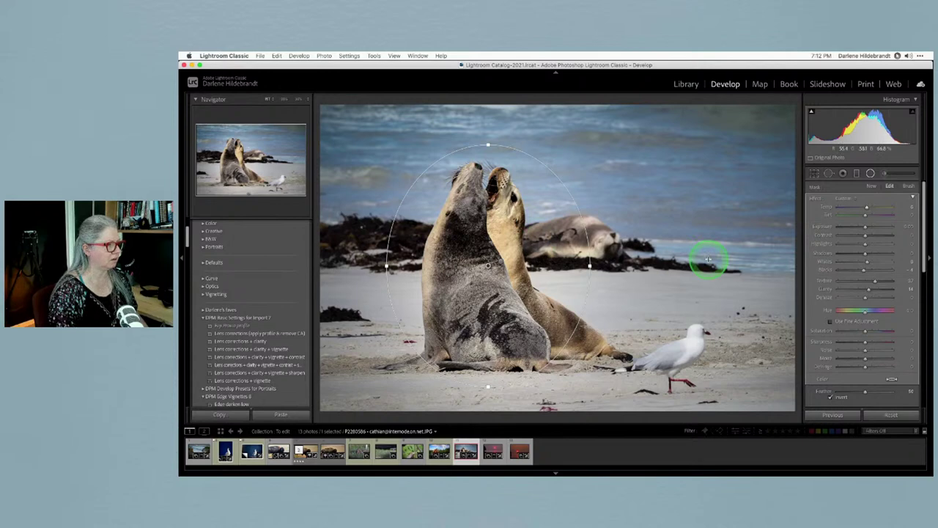
Reshape and recentre the edge-darkening radial filter around the two seals, lowering its Exposure to -4.00 to judge the coverage.
left_click(499, 262)
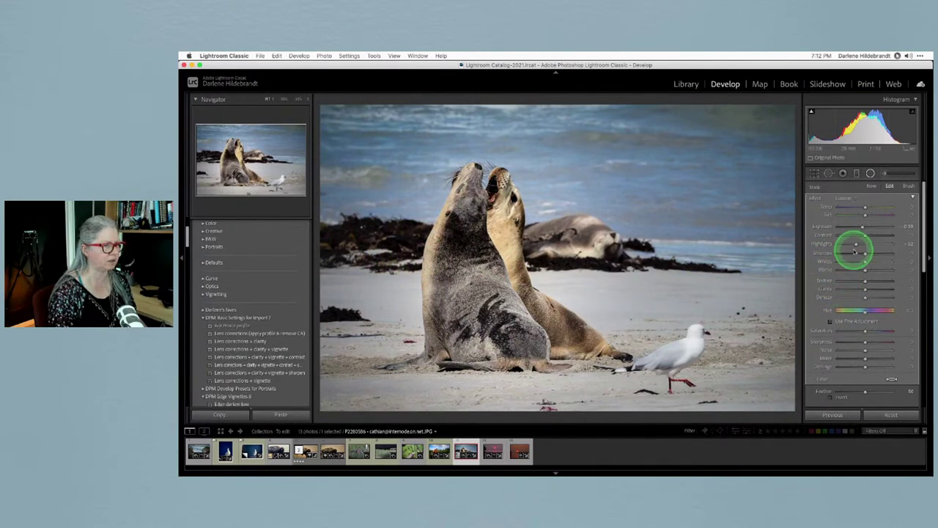
mouse_move(859, 229)
left_mouse_down()
mouse_move(846, 230)
mouse_move(858, 225)
left_mouse_up()
left_click_drag(461, 356, 488, 367)
left_click_drag(500, 98, 502, 139)
left_click_drag(521, 258, 513, 205)
left_click_drag(839, 226, 834, 227)
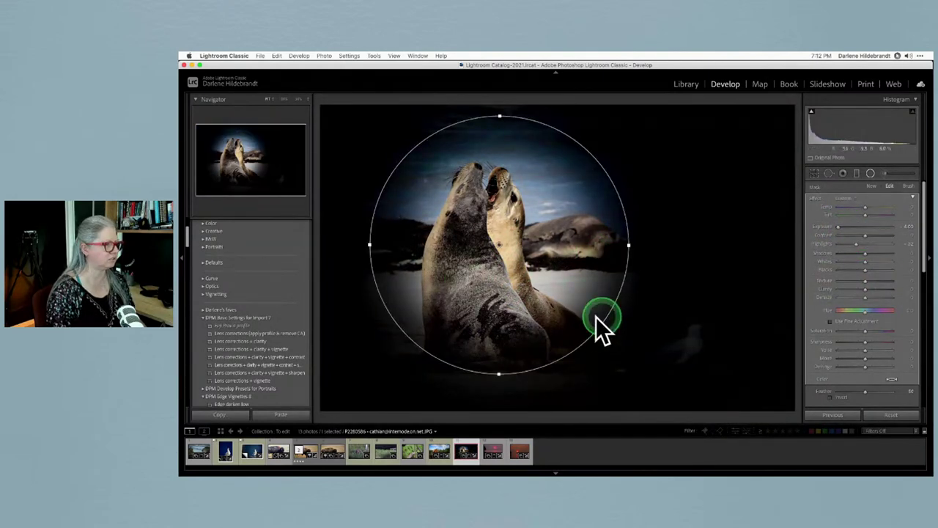
mouse_move(545, 316)
left_mouse_down()
mouse_move(538, 295)
mouse_move(540, 310)
left_mouse_up()
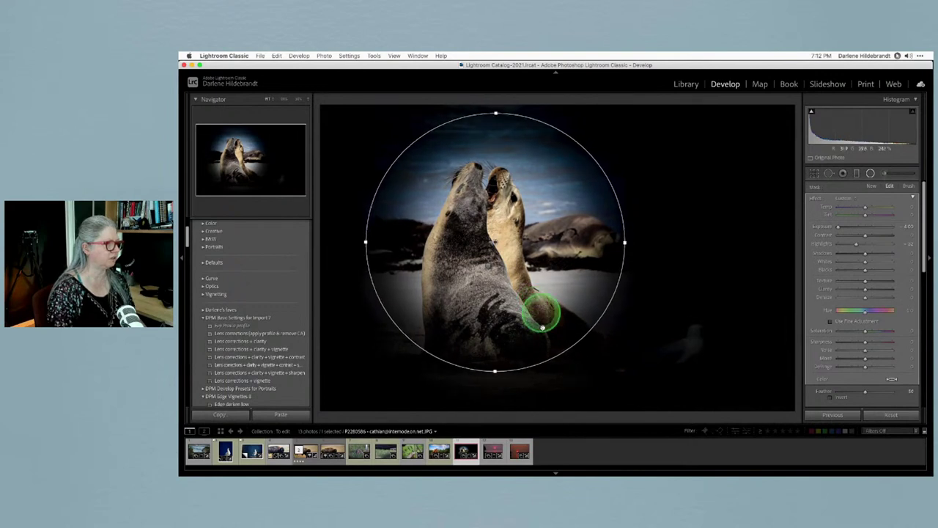
Set the edge-darkening filter's Exposure to -0.71, reduce its Highlights, Texture and Clarity slightly, and check its coverage with the mask overlay.
left_click_drag(838, 228, 857, 243)
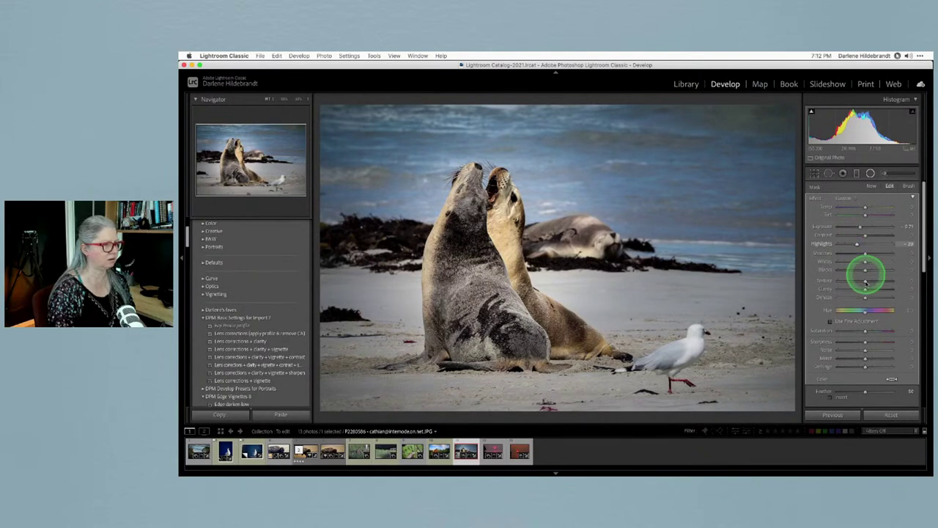
left_click_drag(865, 281, 864, 291)
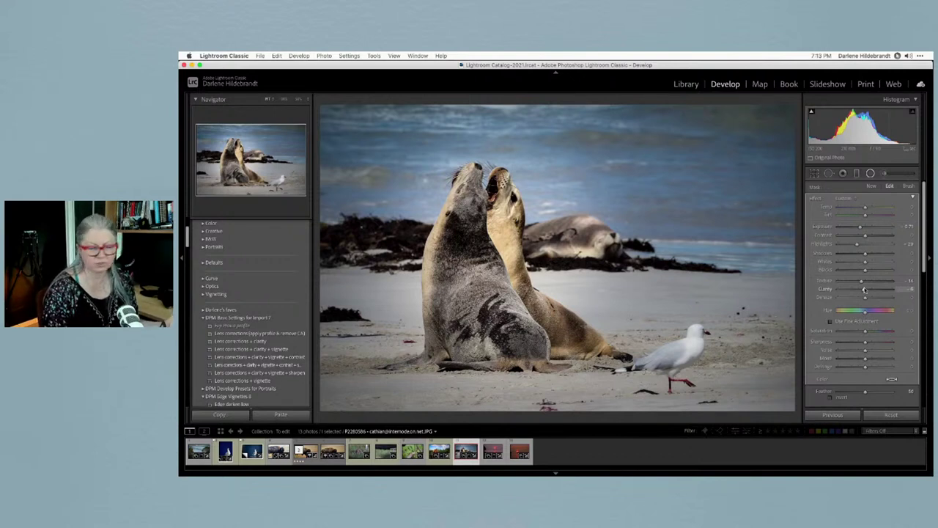
left_click(864, 290)
left_click_drag(493, 255, 489, 265)
key("o")
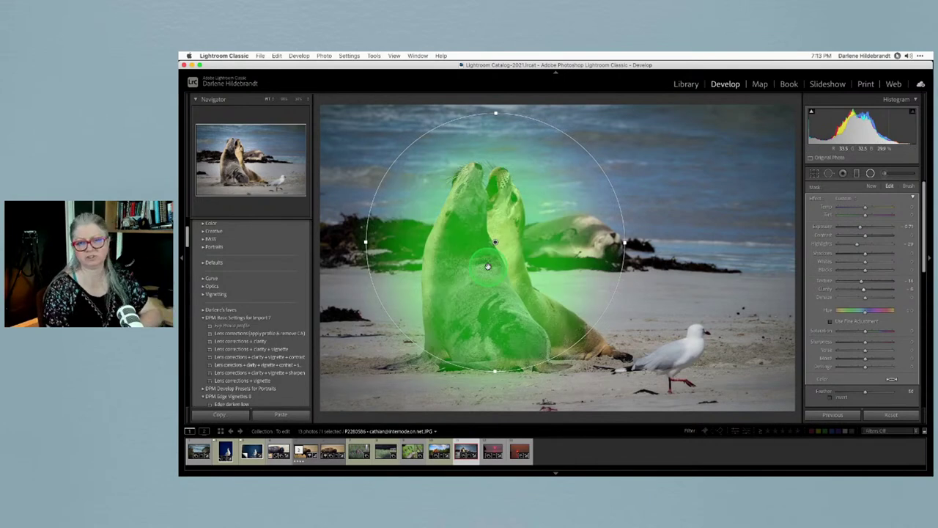
key("o")
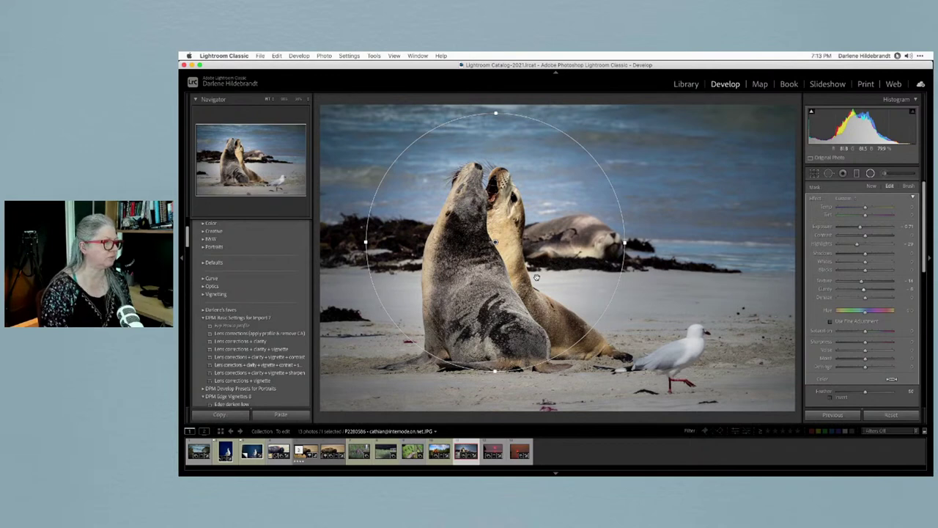
key("shift+m")
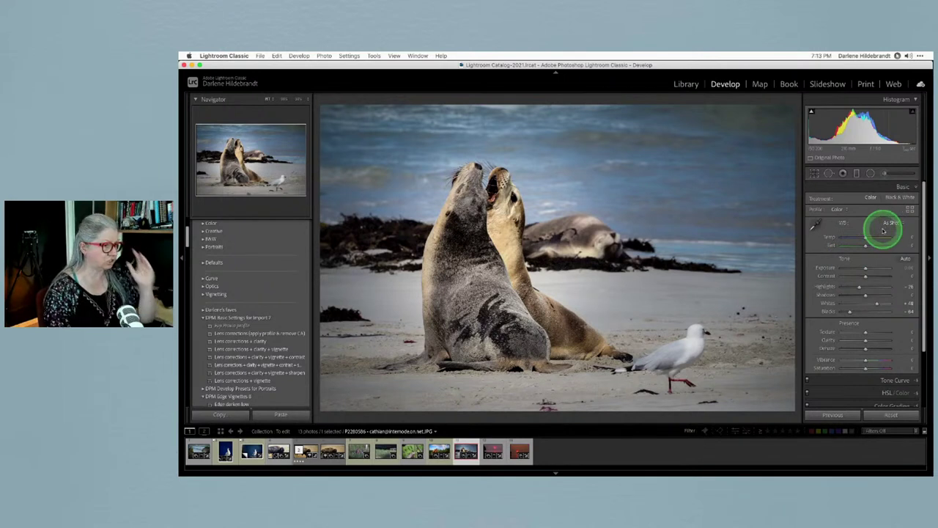
Set the white balance to Auto, reduce Temp to +6, and compare the result with the unedited photo.
left_click(890, 225)
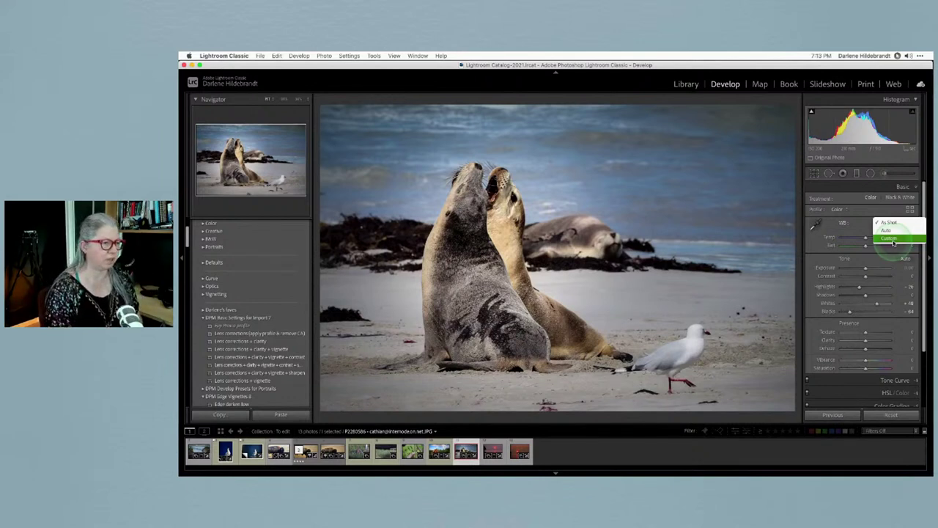
left_click(817, 242)
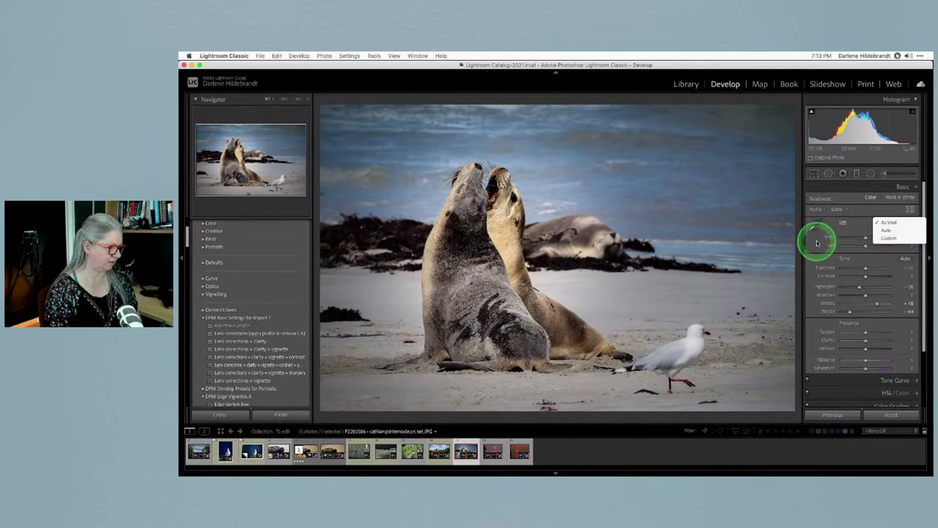
left_click(816, 240)
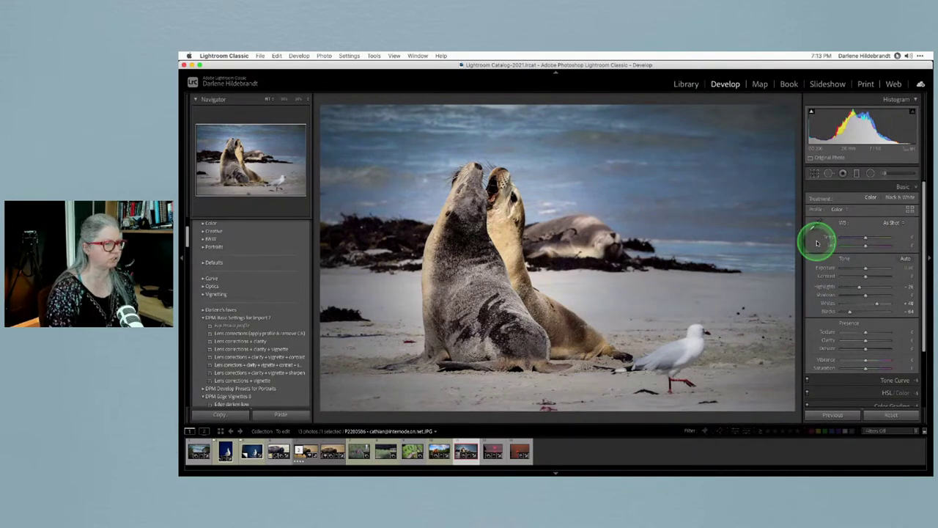
left_click(892, 223)
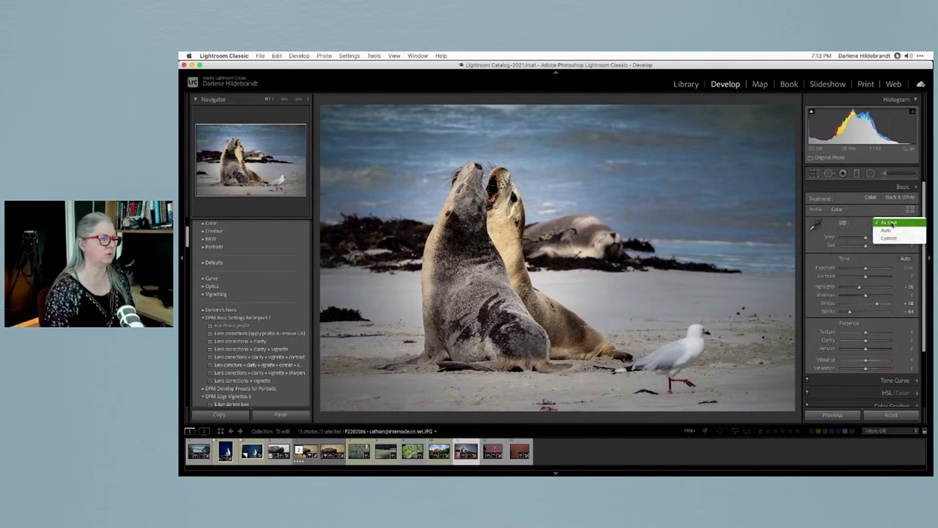
left_click(892, 230)
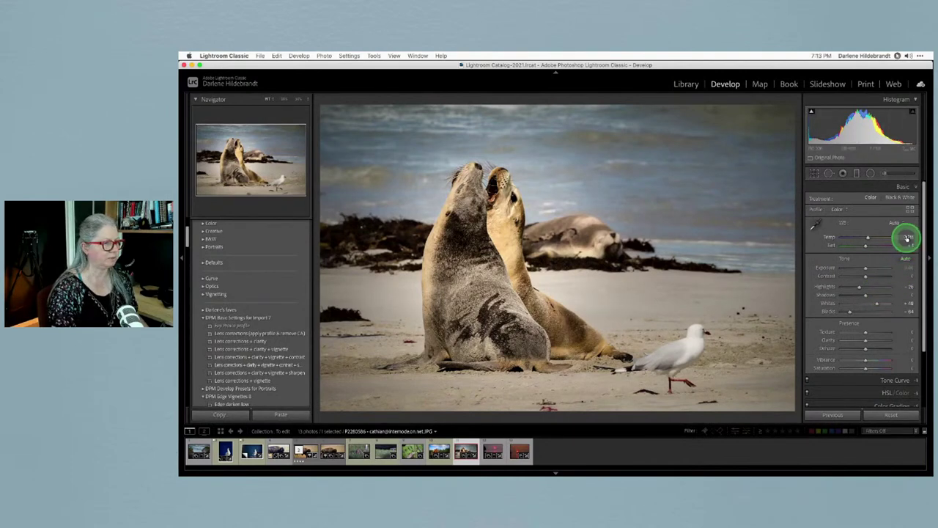
left_click_drag(905, 236, 902, 237)
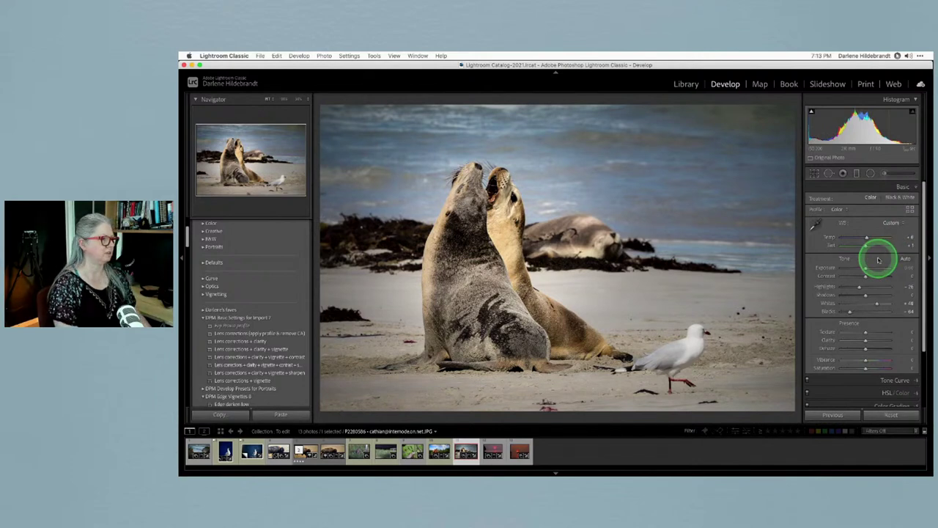
key("backslash")
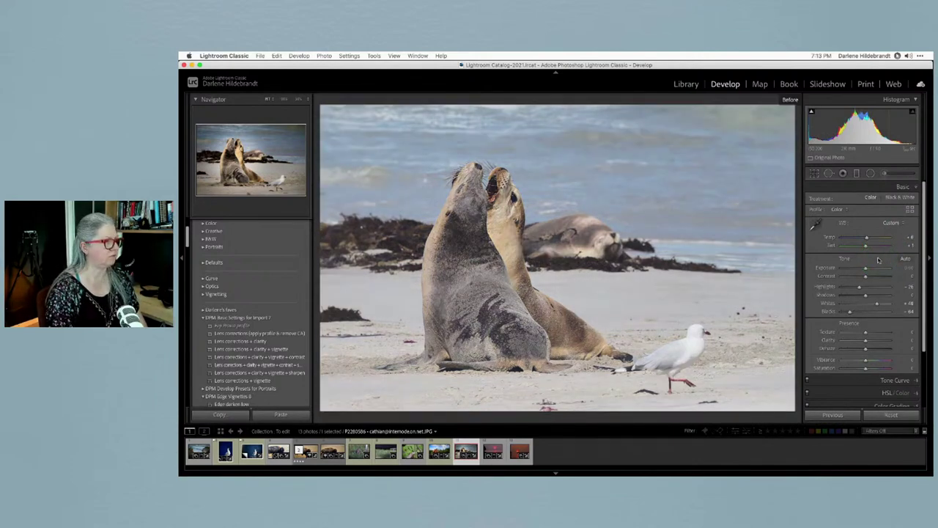
key("backslash")
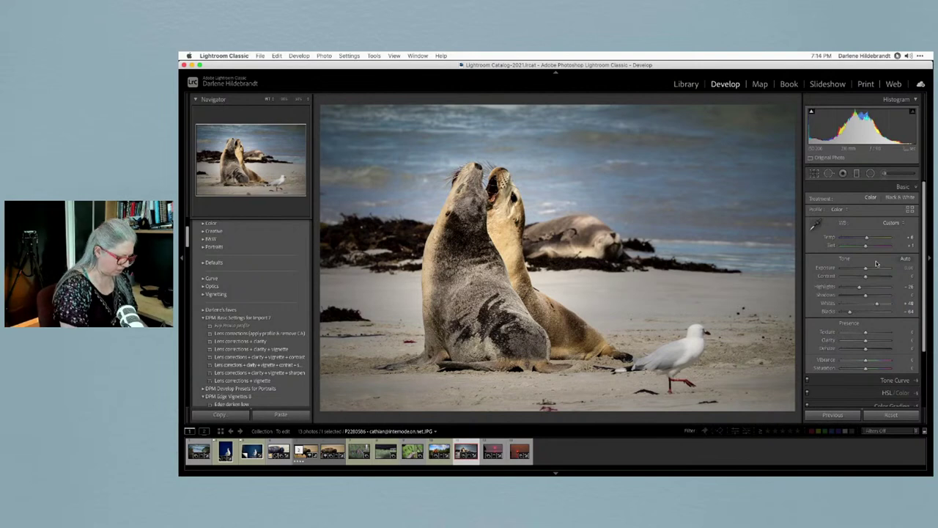
Create a virtual copy of the seal photo and reset all of the copy's adjustments.
key("super+apostrophe")
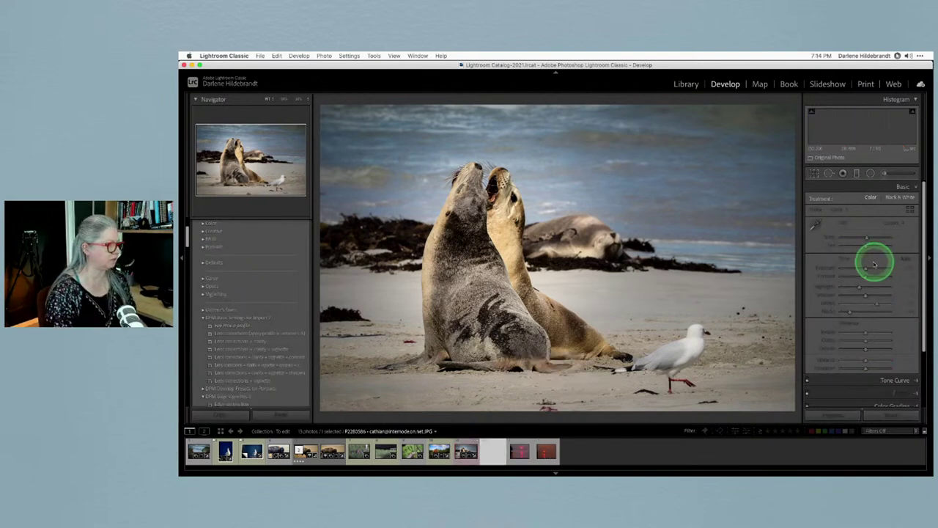
left_click(889, 415)
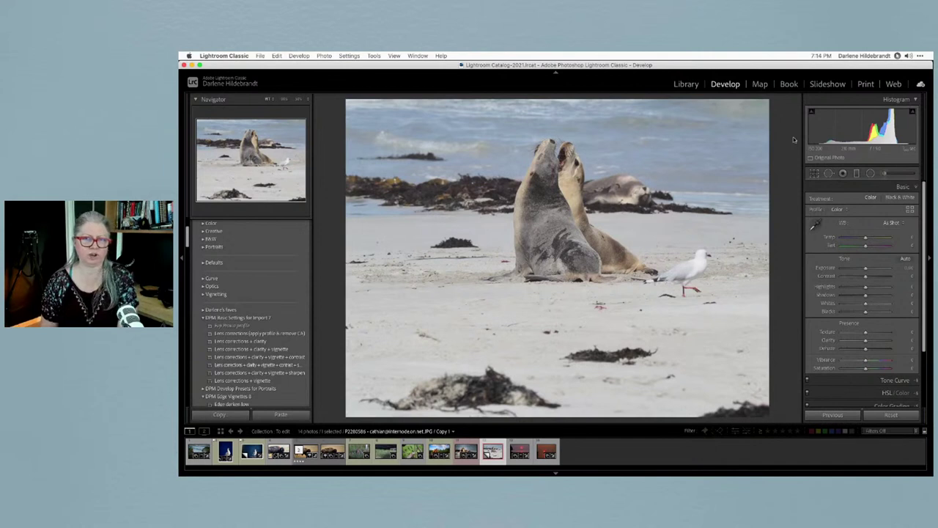
Compare the tonal range of the reset copy and the edited photo in the histogram, and set the edited photo's Whites to +51.
left_click_drag(803, 139, 815, 147)
left_click_drag(911, 147, 911, 147)
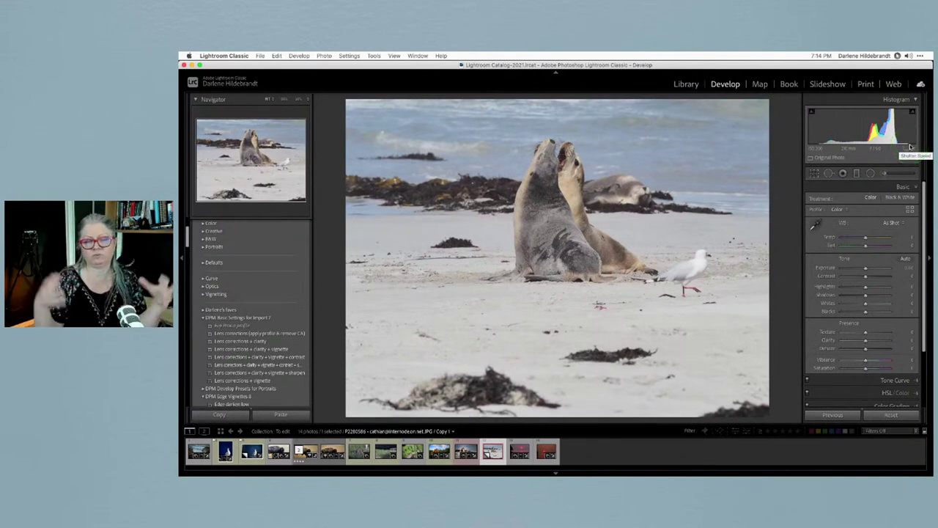
left_click_drag(779, 146, 806, 143)
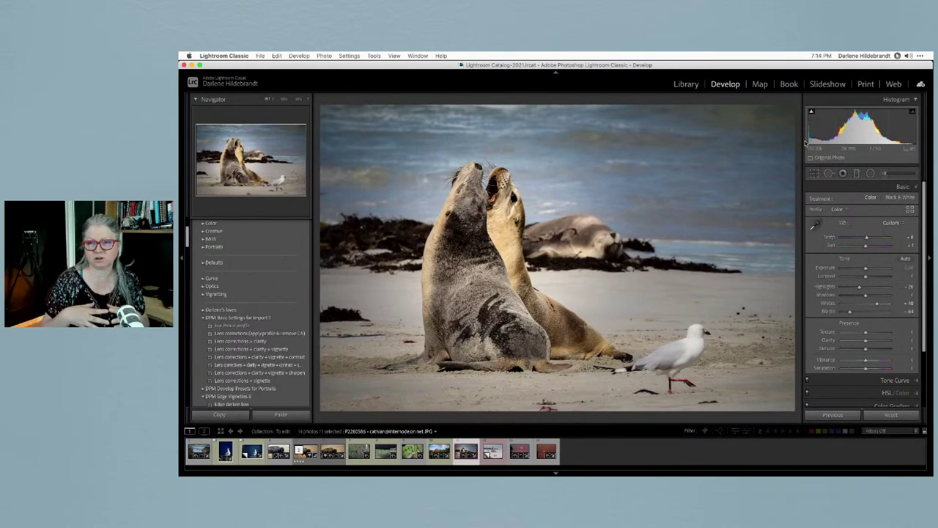
left_click_drag(807, 143, 906, 142)
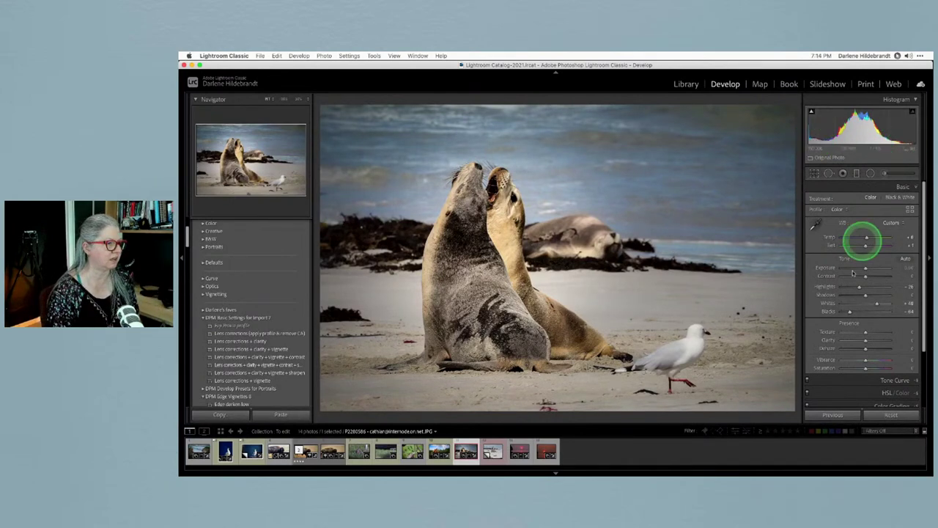
left_click(876, 303, "alt")
left_click_drag(877, 303, 879, 304)
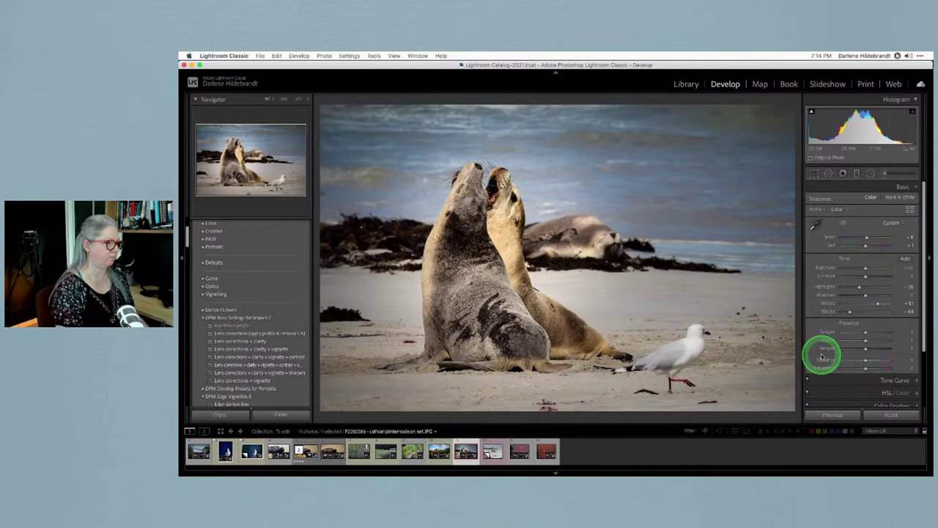
Set the reset copy's Contrast to +58 and boost its Saturation strongly, and return to the edited photo for comparison.
key("Right")
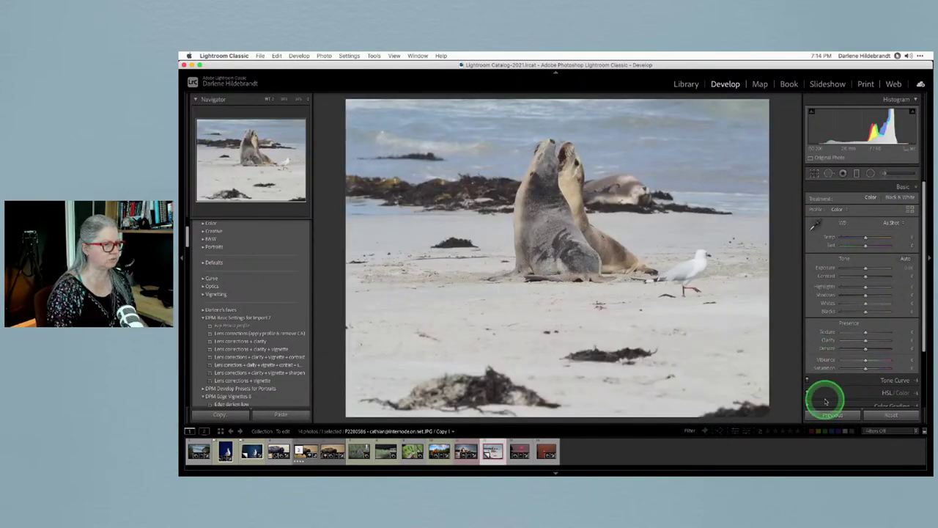
left_click_drag(863, 276, 880, 277)
left_click(866, 334)
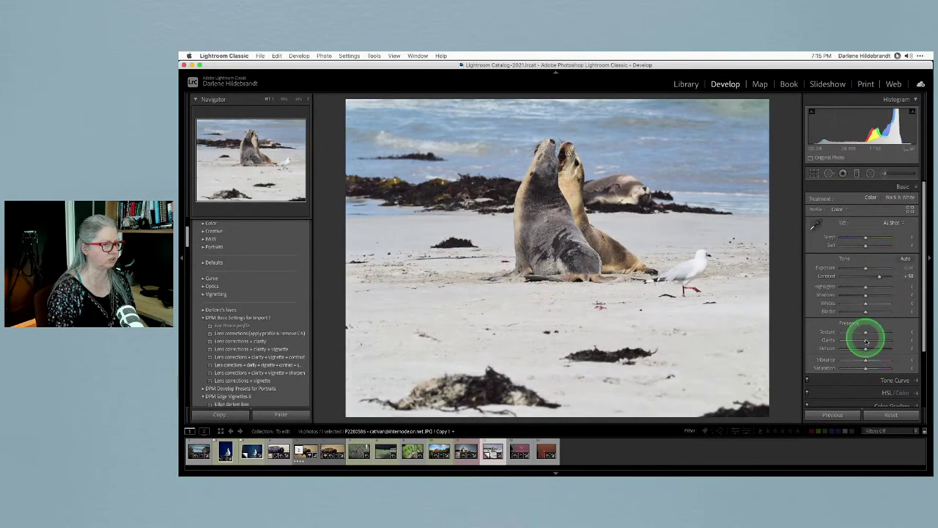
left_click_drag(861, 369, 882, 368)
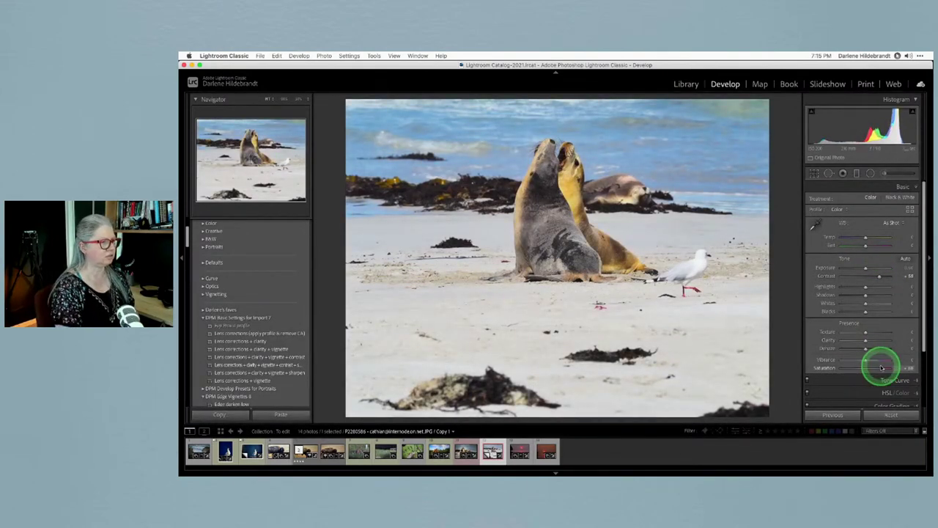
key("Left")
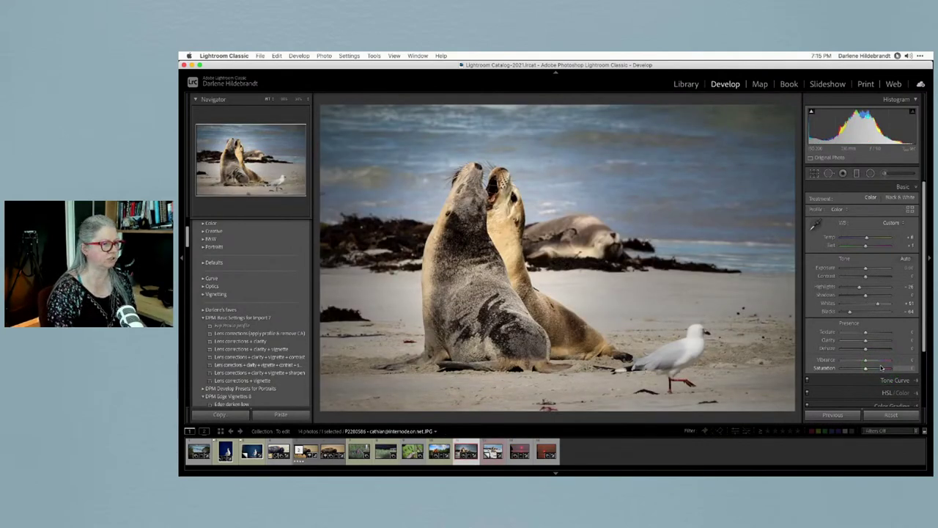
Use HSL targeted adjustment to raise Blue saturation to +11 on the water, and Orange to about +20 and Yellow to +17 on the seal.
scroll(831, 315, "down", 2)
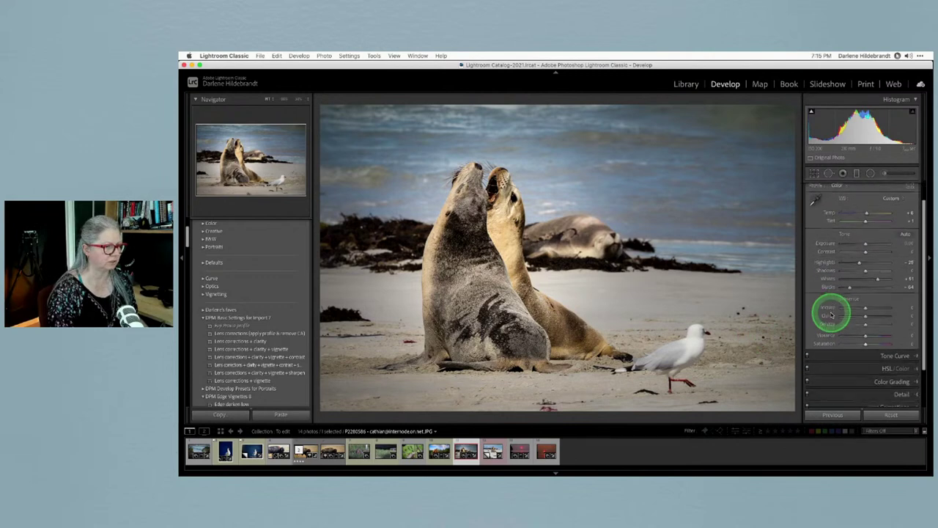
left_click(872, 345)
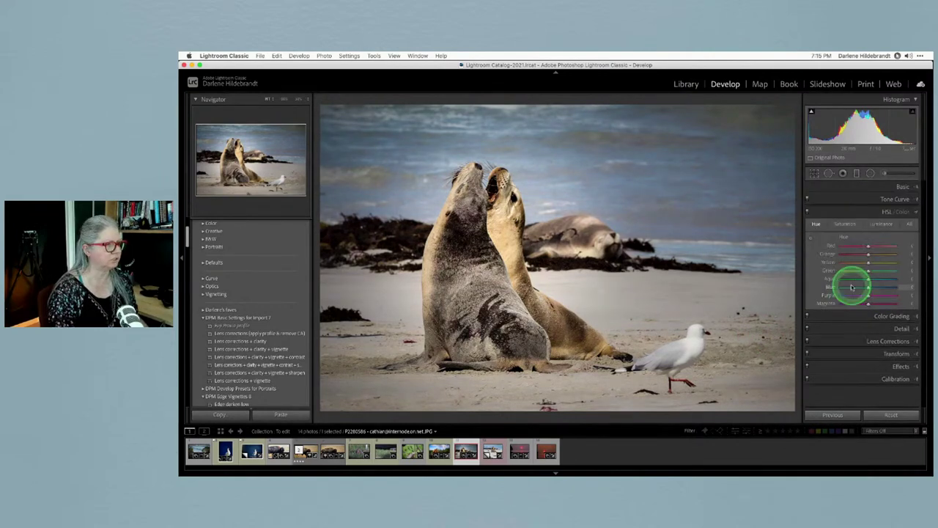
left_click(844, 225)
left_click(811, 239)
left_click_drag(655, 191, 656, 180)
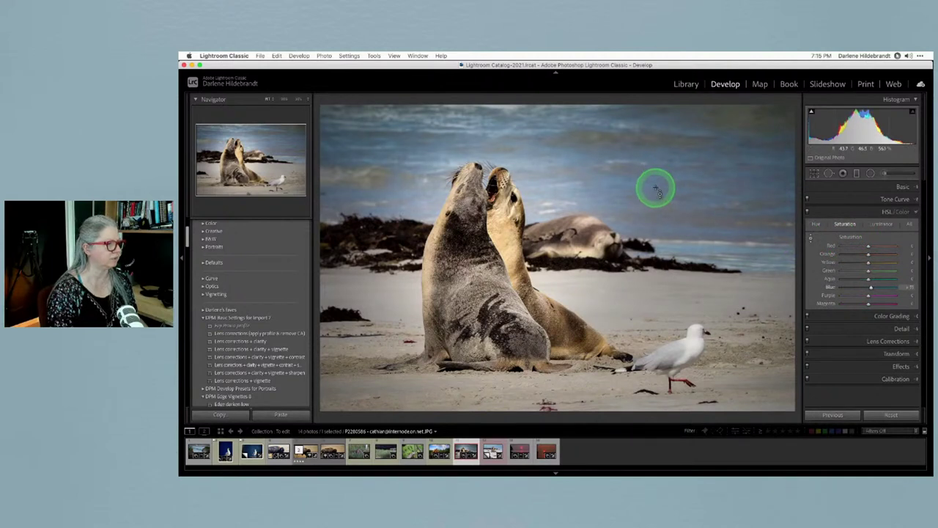
left_click_drag(559, 329, 555, 317)
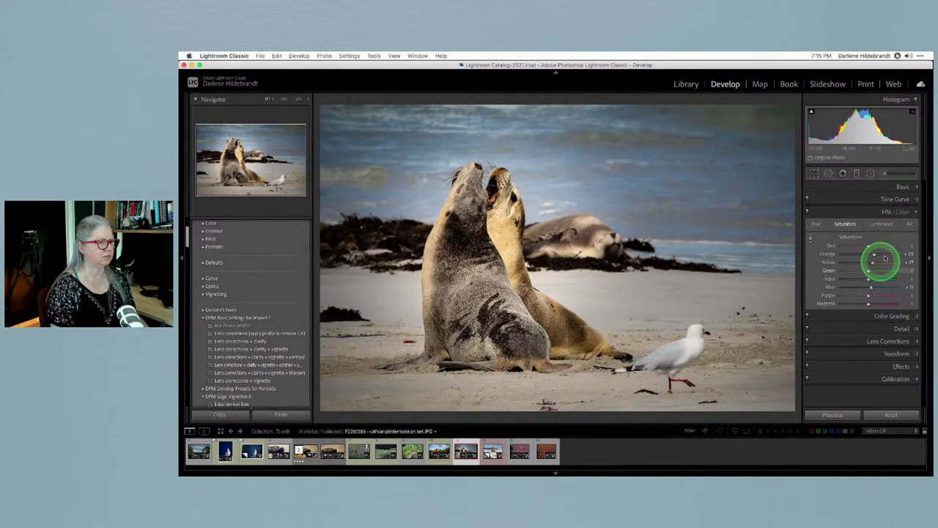
Use HSL targeted adjustment on the water to raise the Blue luminance slightly, and compare with the before view.
left_click(879, 224)
left_click_drag(632, 160, 651, 176)
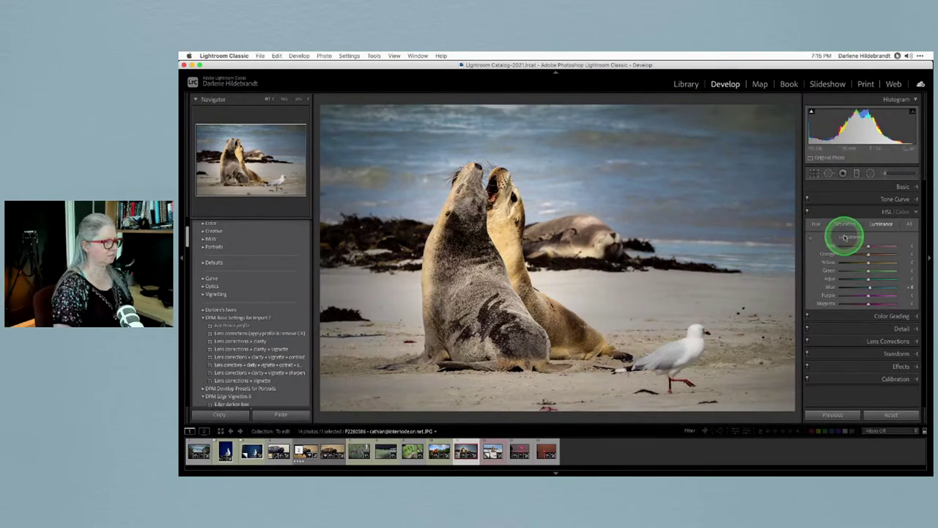
key("backslash")
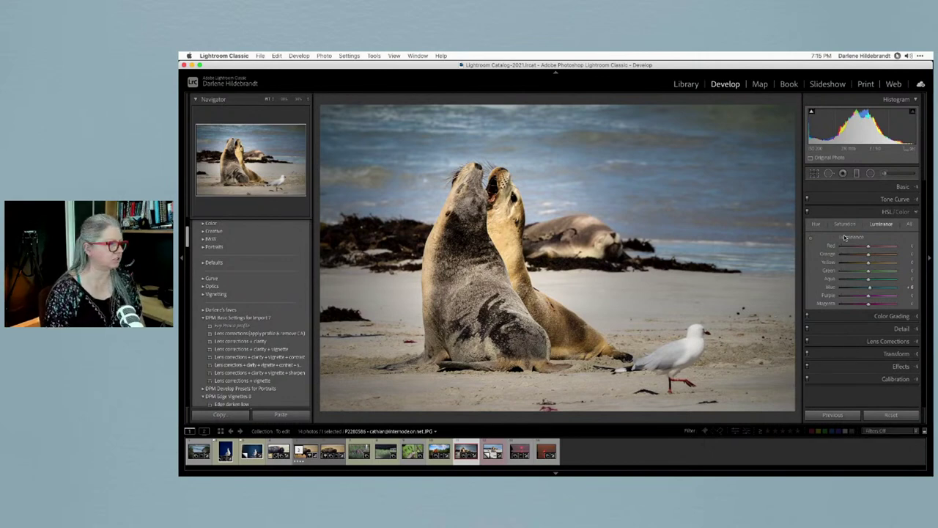
Go to the seal photo's virtual copy and lower its overall Saturation to about +30.
key("Right")
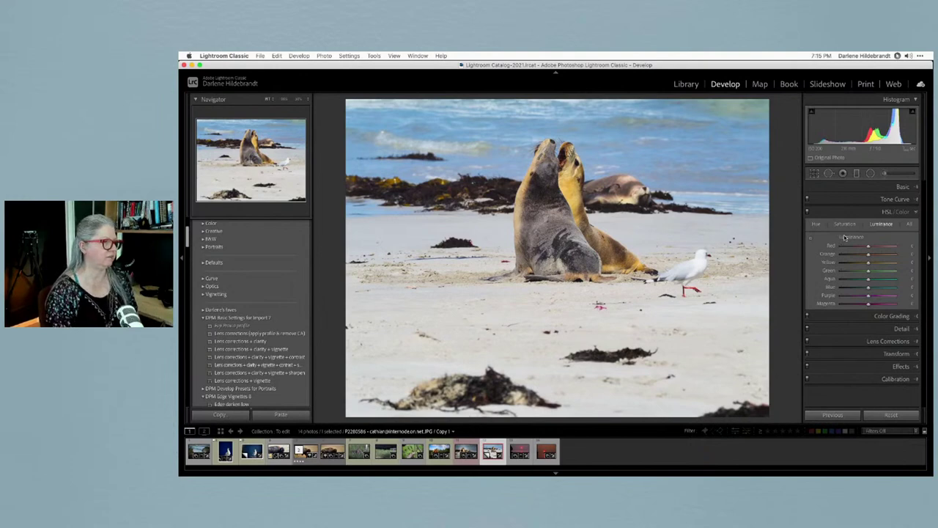
left_click(844, 241)
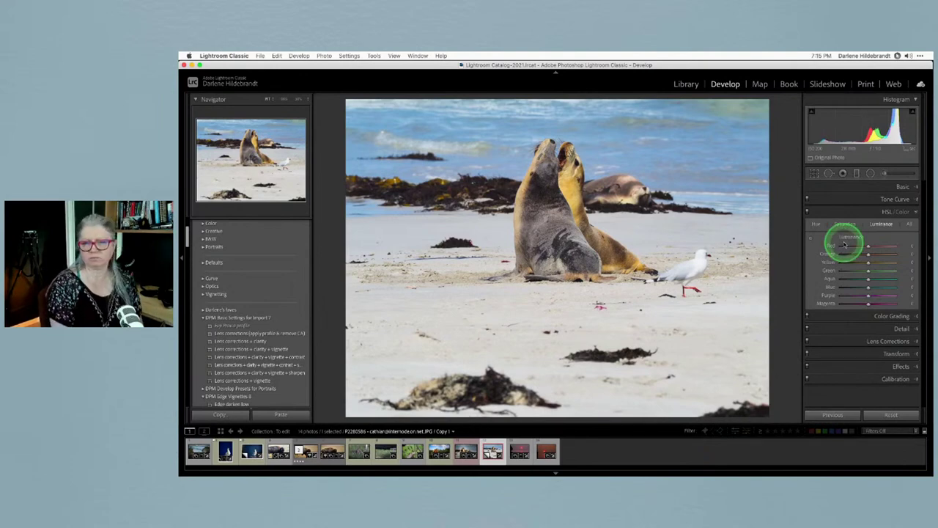
left_click(889, 185)
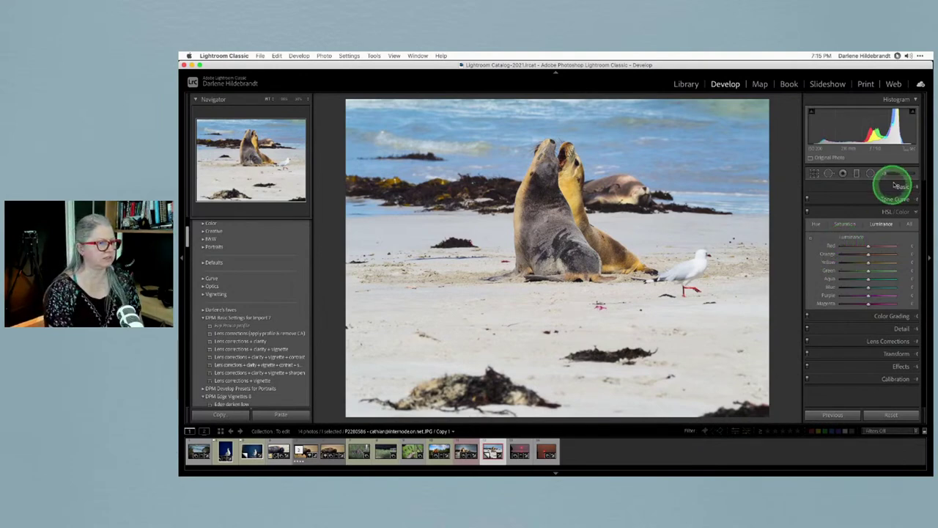
left_click_drag(880, 369, 871, 368)
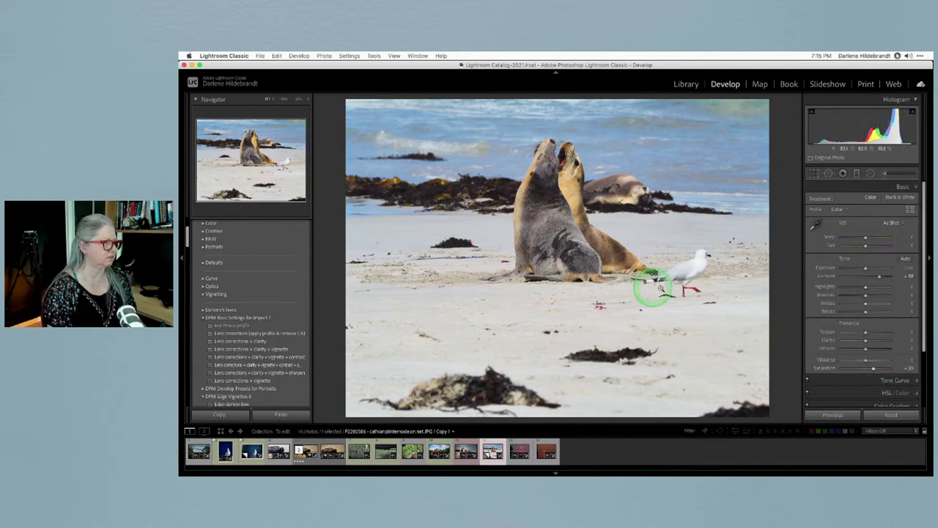
Crop the virtual copy tighter around the seals and gull, trimming the empty foreground sand and the seaweed side.
key("r")
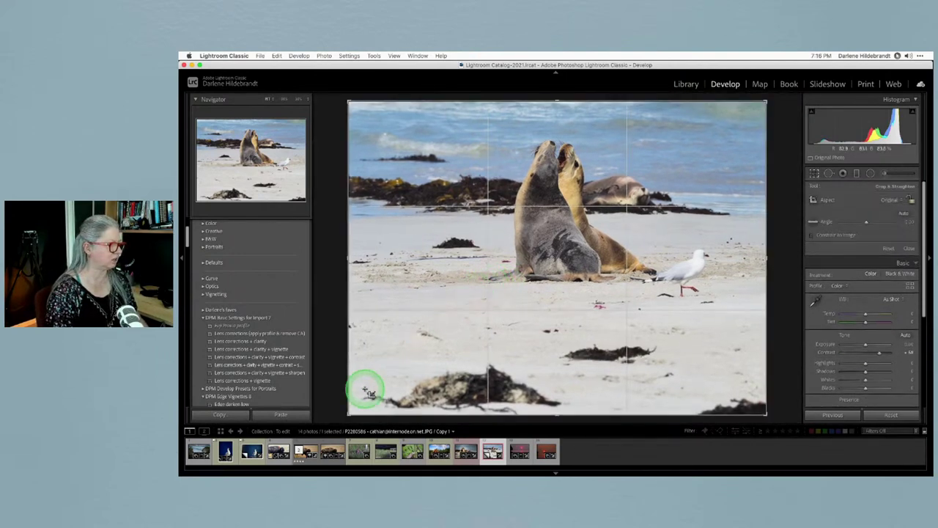
left_click_drag(352, 409, 402, 362)
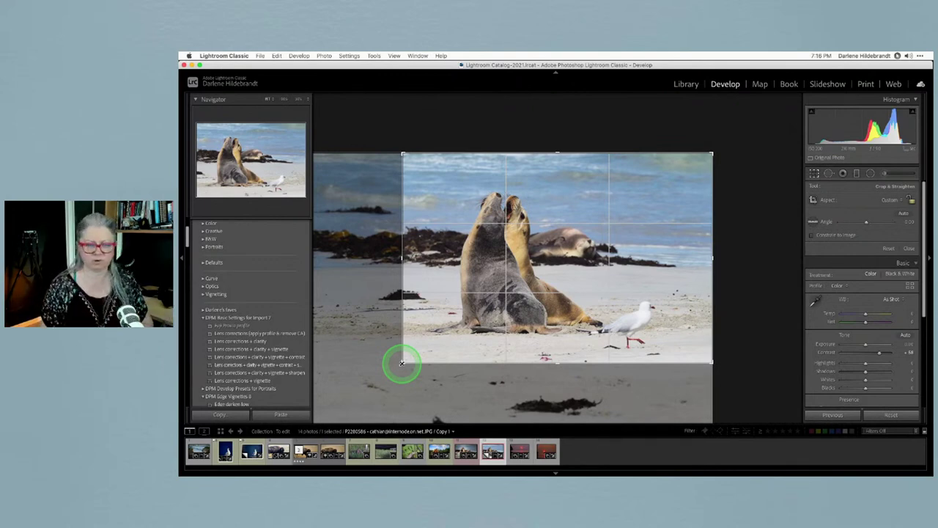
key("Return")
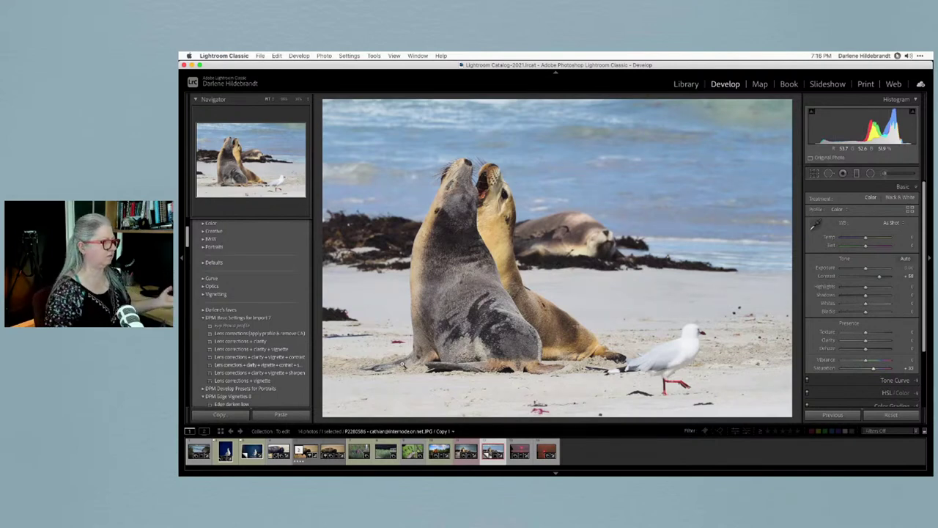
Return to the thumbnail grid, select the edited seal photo and reopen it for developing.
key("g")
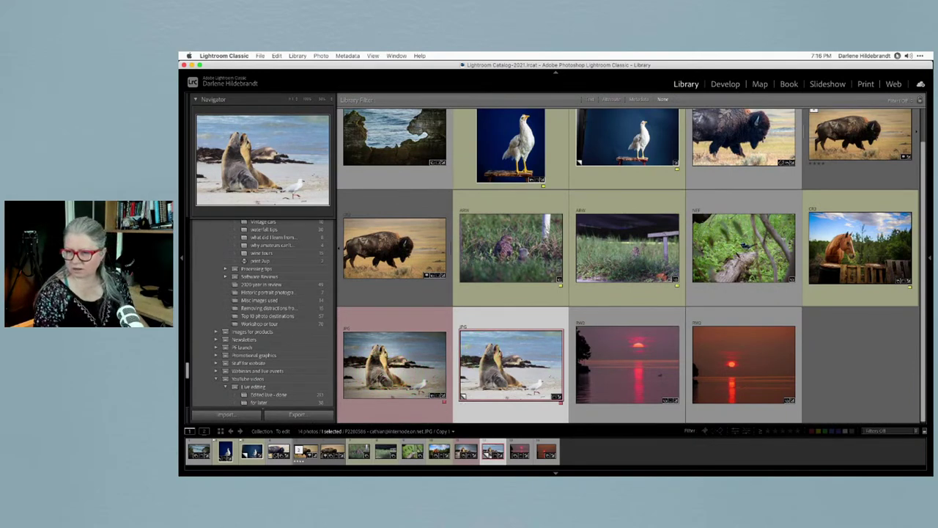
key("shift+f")
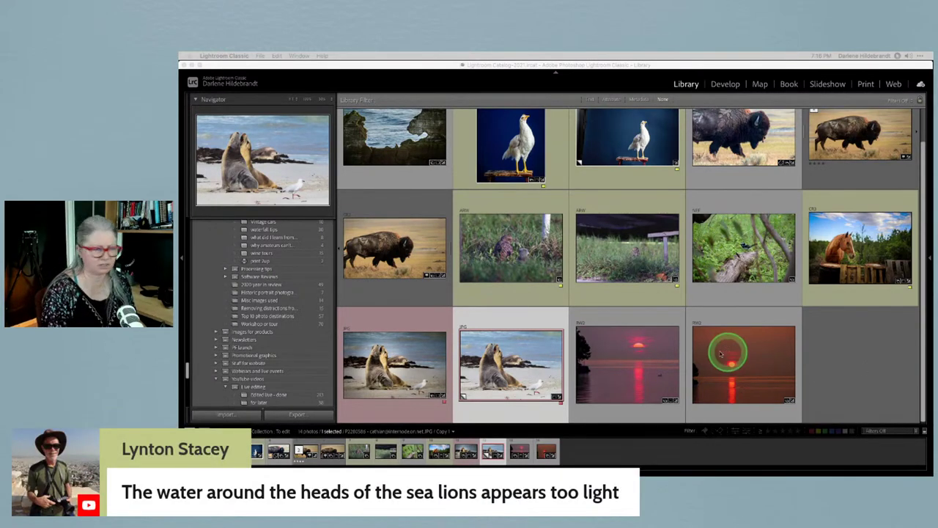
left_click(378, 371)
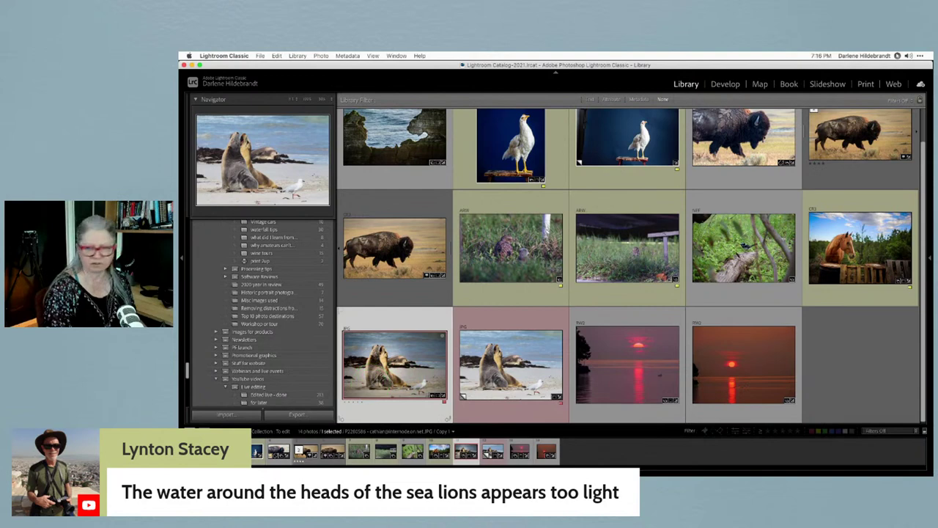
key("e")
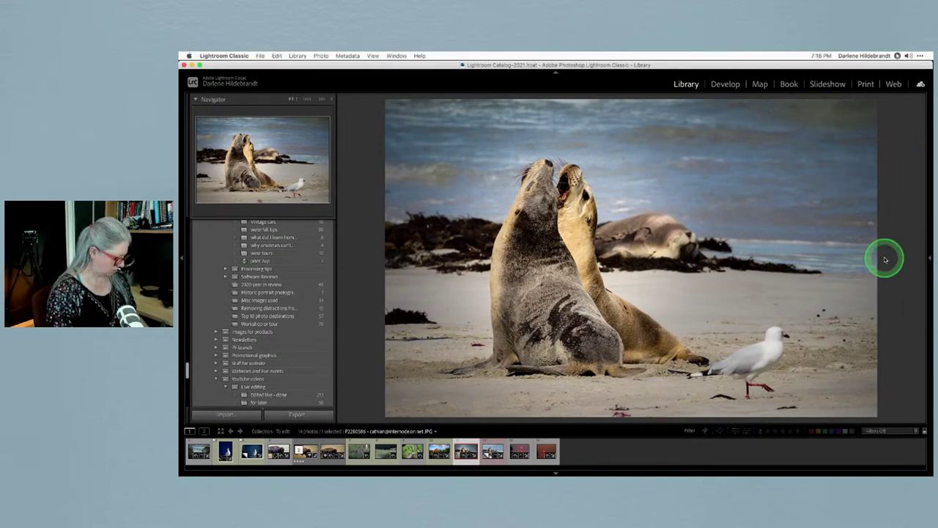
key("d")
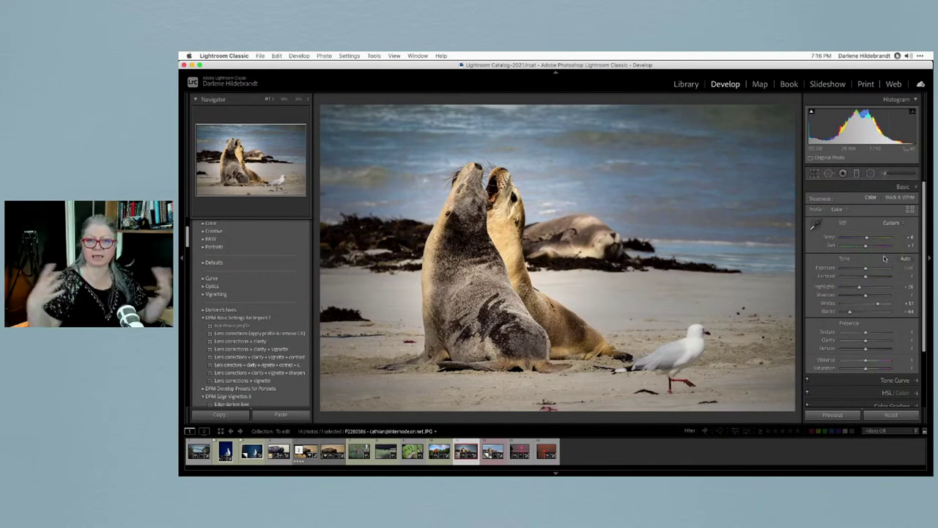
Add a Luminance range mask of 0/82 to the inverted radial filter on the two upright seals, and stretch its ellipse taller.
key("k")
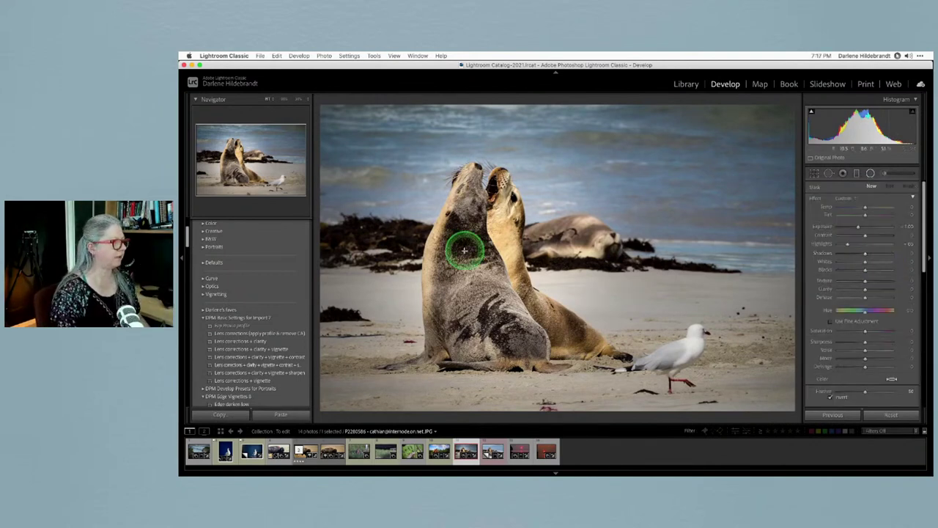
left_click(494, 243)
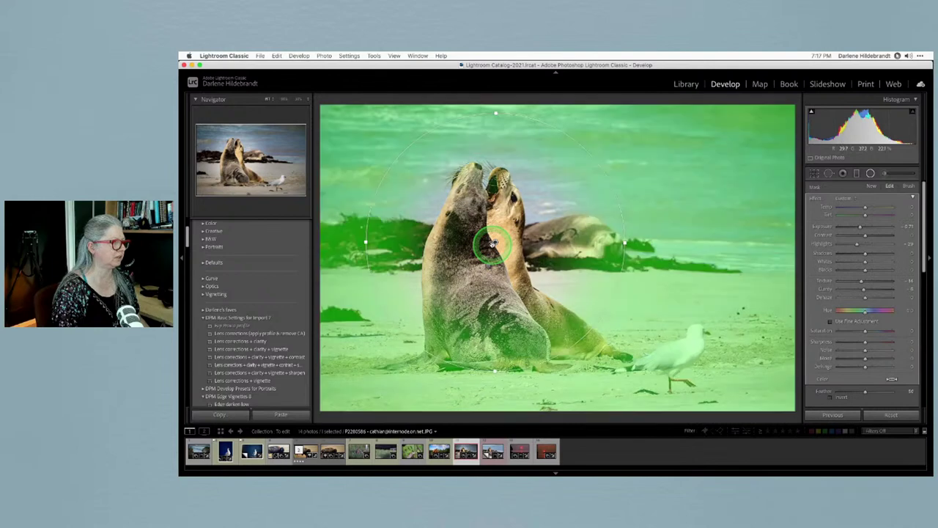
left_click_drag(494, 243, 486, 267)
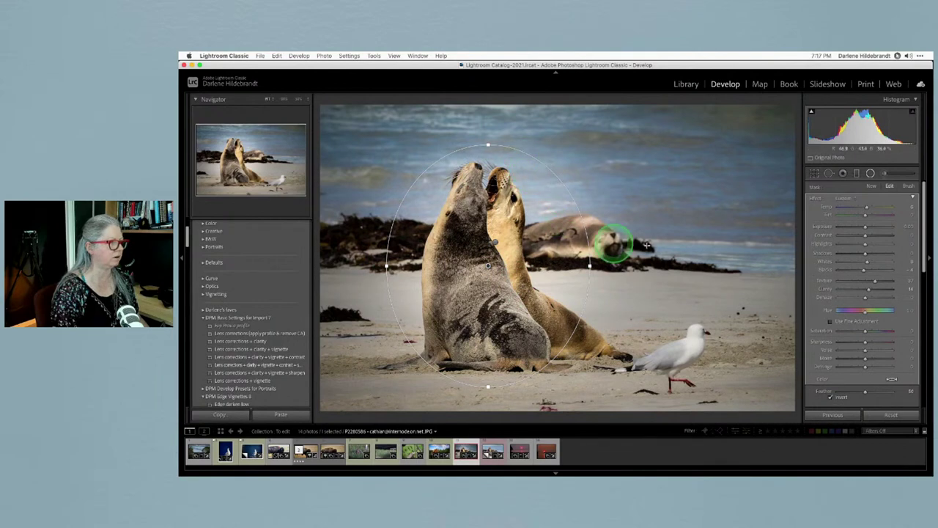
scroll(865, 253, "down", 3)
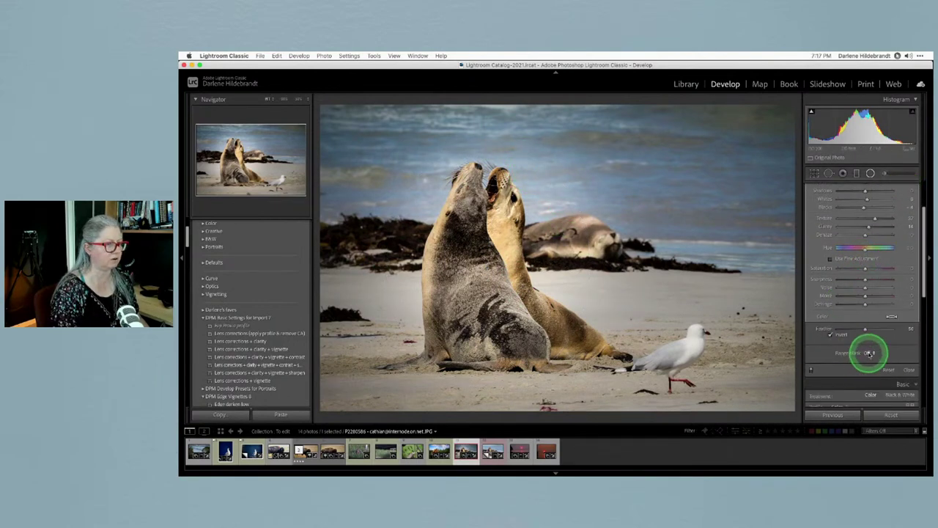
left_click(870, 353)
left_click(871, 366)
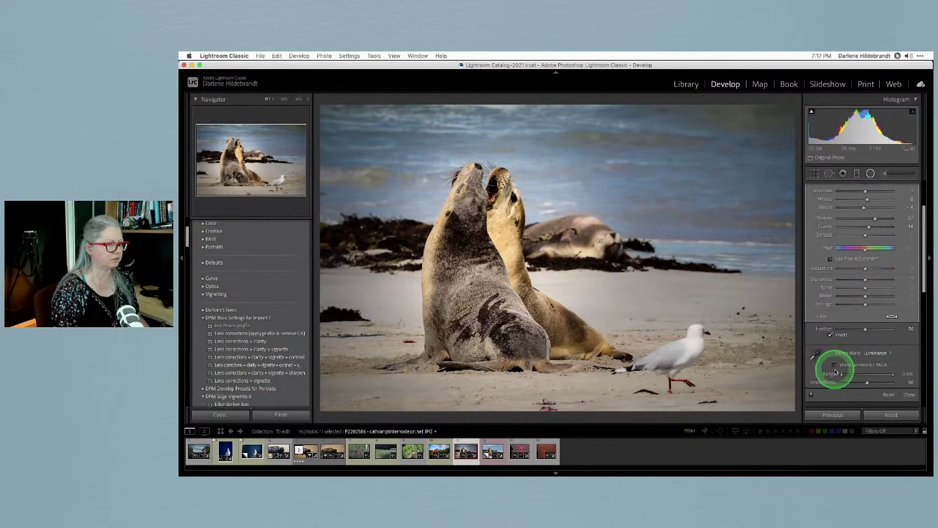
left_click(835, 365)
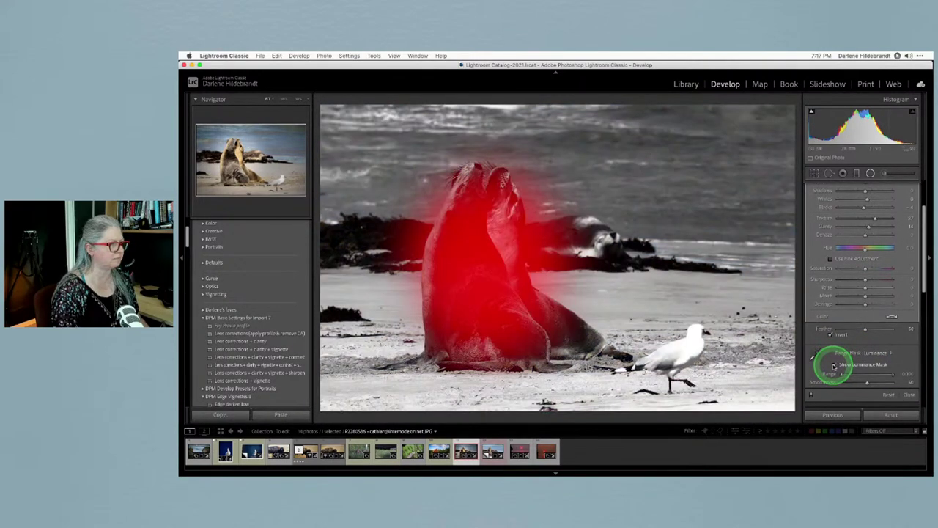
left_click_drag(893, 376, 889, 373)
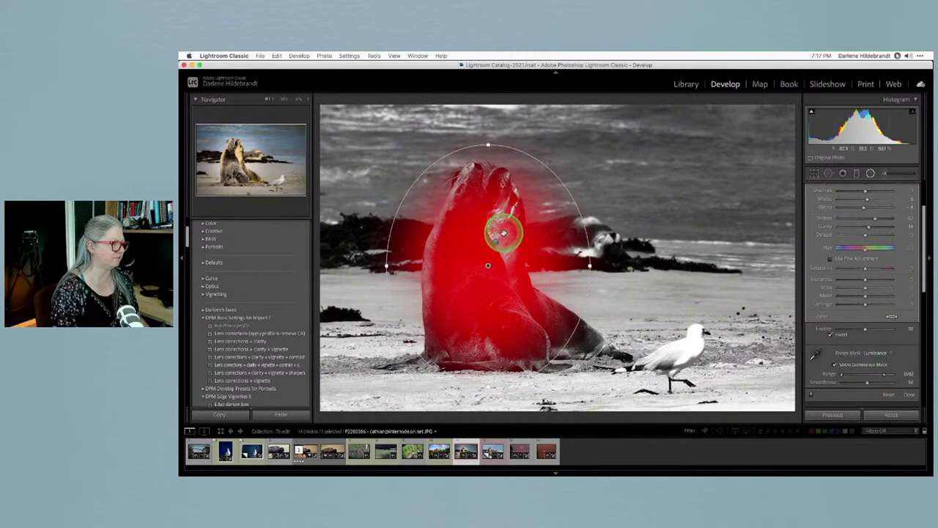
left_click_drag(484, 393, 487, 401)
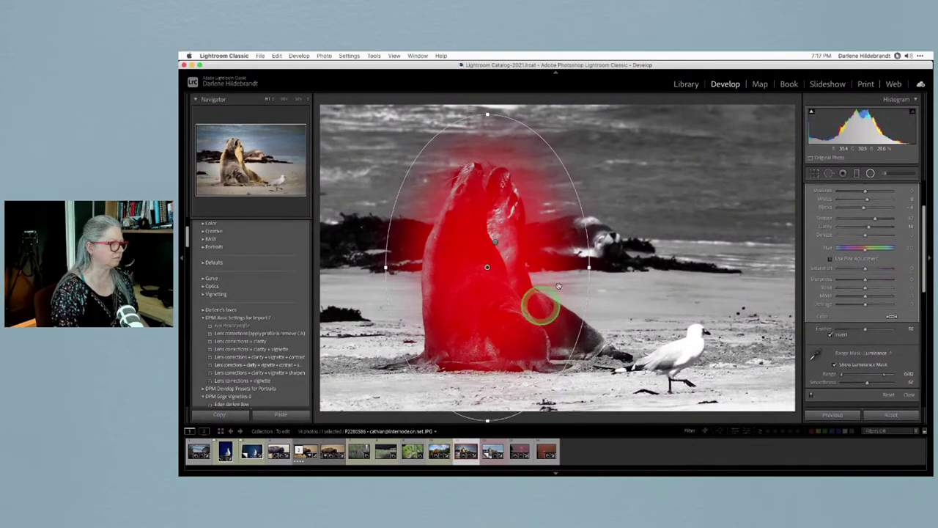
Hide the luminance mask overlay, switch the radial filter's range mask to Color and sample the fur of the rear upright seal.
left_click(834, 365)
left_click(873, 357)
left_click(871, 348)
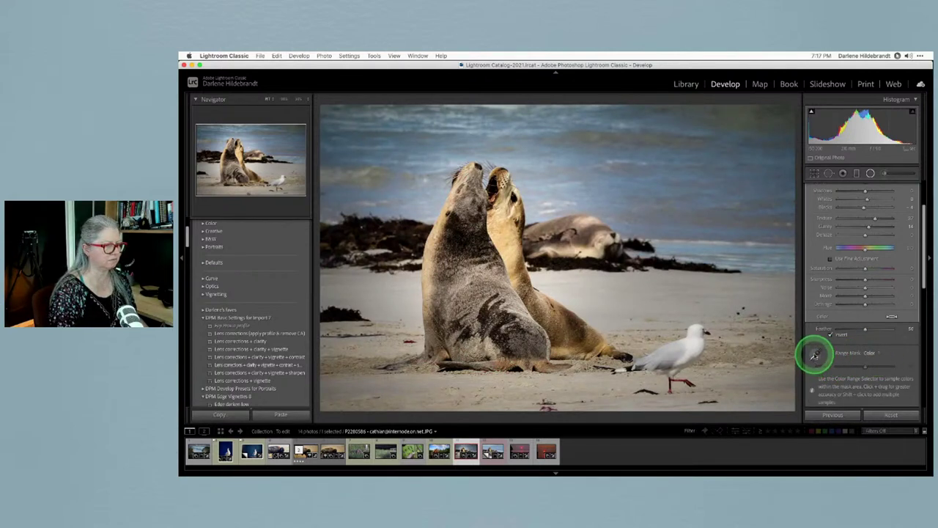
left_click(816, 352)
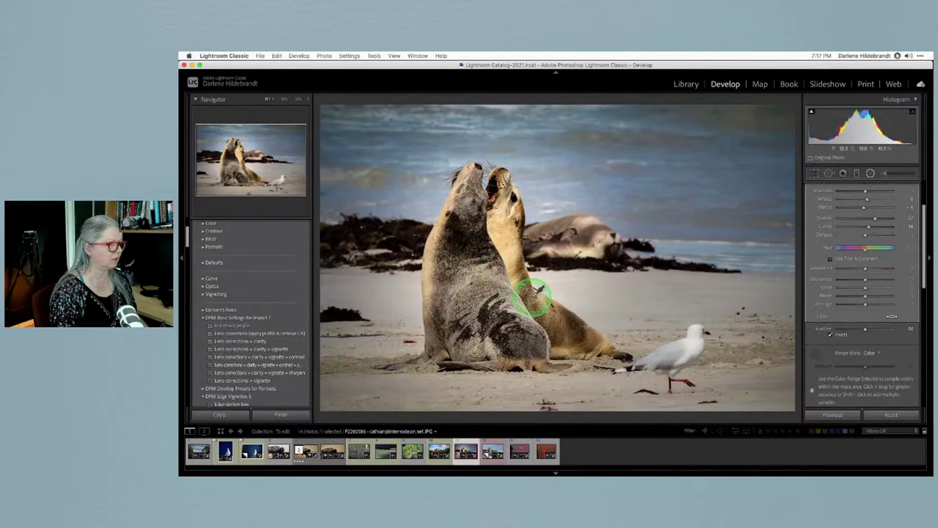
left_click(537, 299)
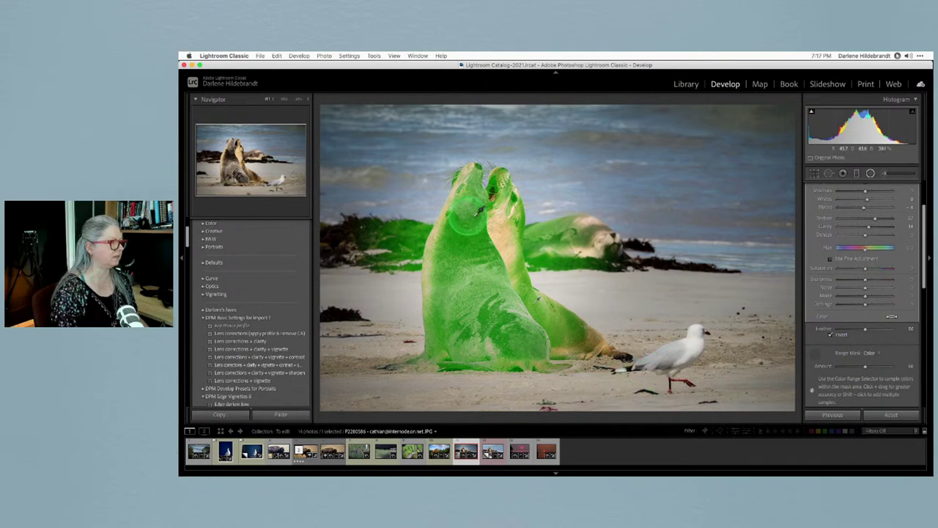
Resample the upright seals' fur colors for the range mask, ending on the rear seal's lower body, and set Amount to 73.
left_click_drag(497, 217, 487, 244)
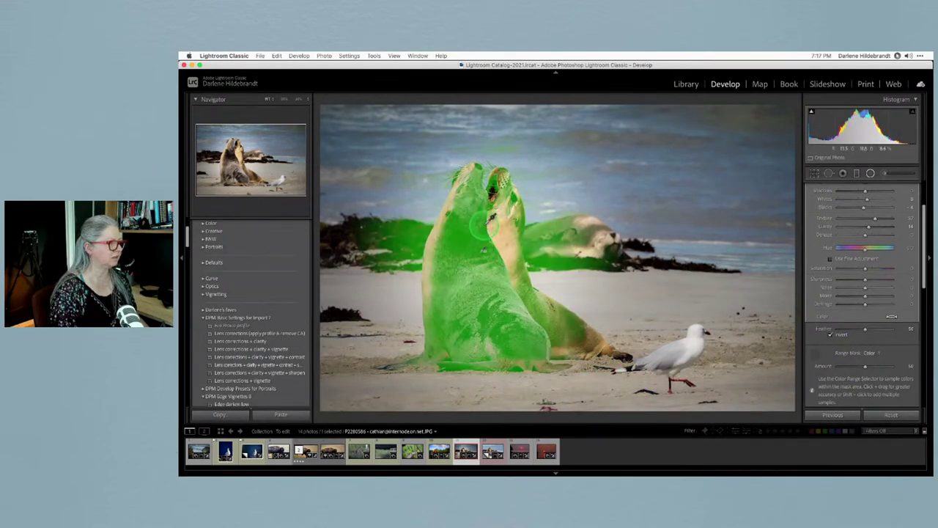
left_click(563, 312)
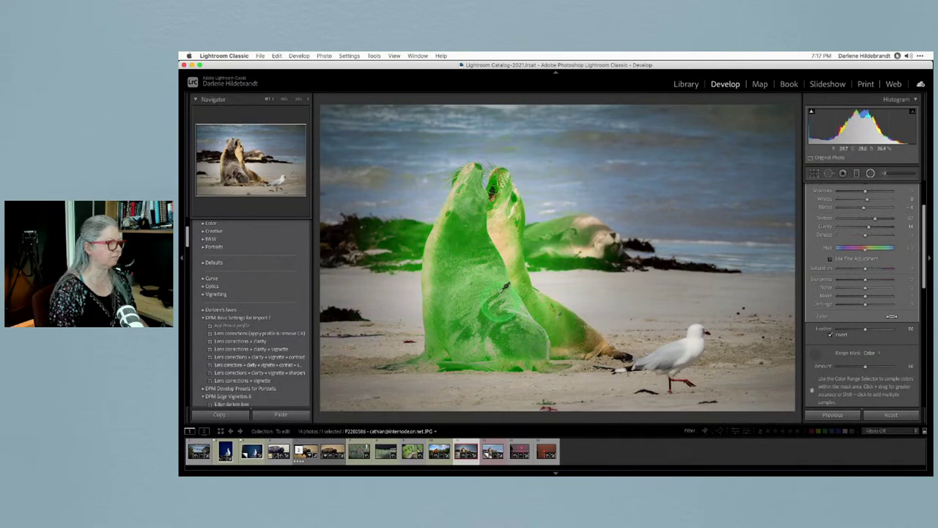
left_click(473, 219)
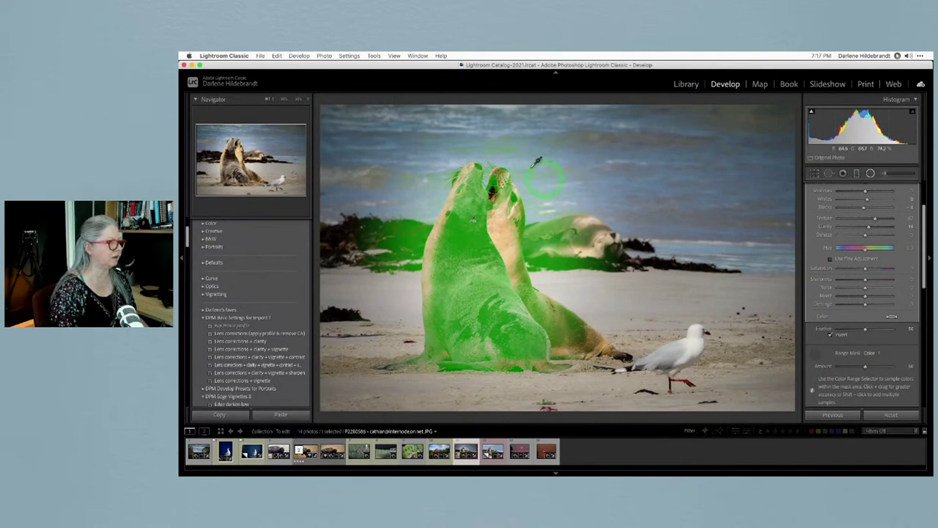
left_click(580, 334)
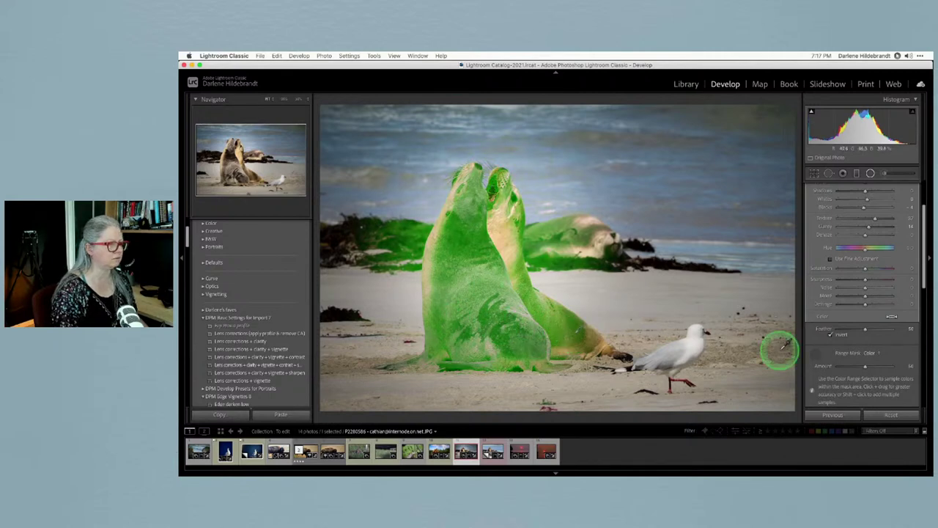
mouse_move(868, 369)
left_mouse_down()
mouse_move(842, 369)
mouse_move(885, 366)
left_mouse_up()
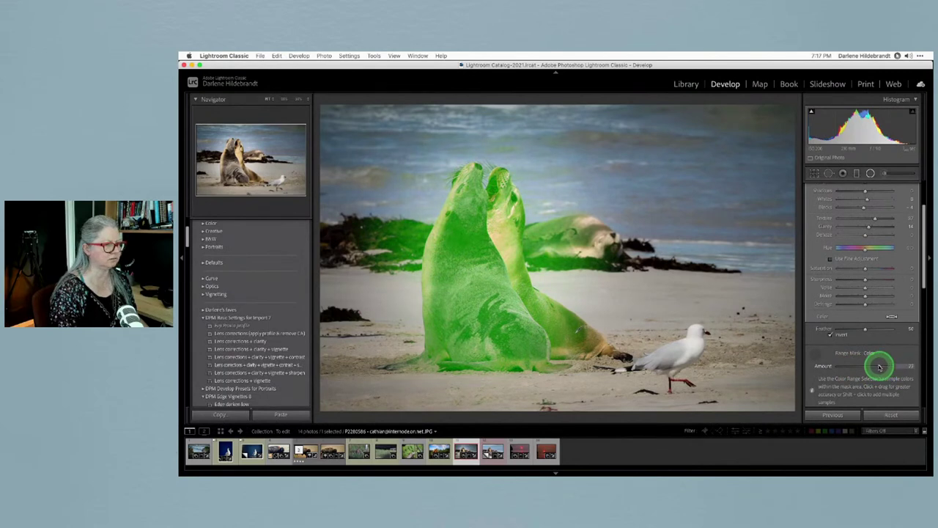
Erase the radial filter mask from the seaweed and the resting seal behind, using the erase brush with Auto Mask on.
scroll(889, 220, "up", 4)
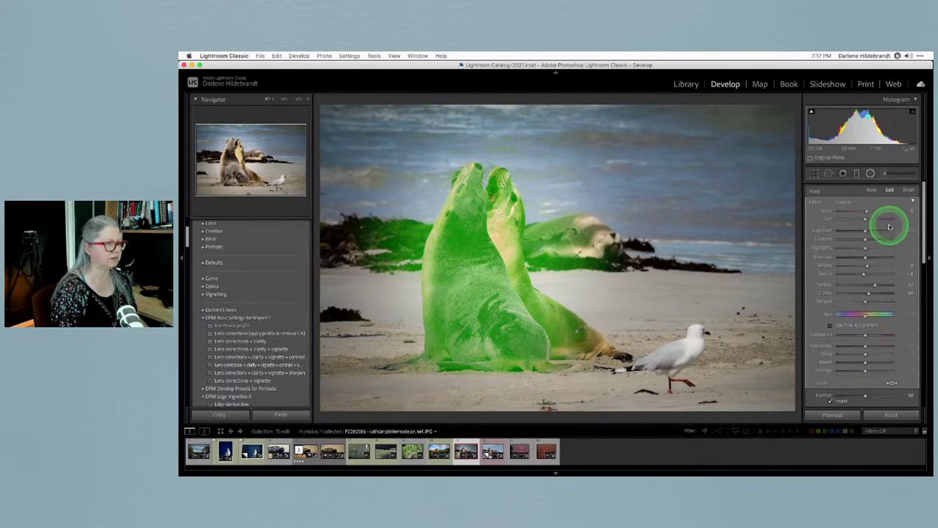
scroll(869, 318, "down", 3)
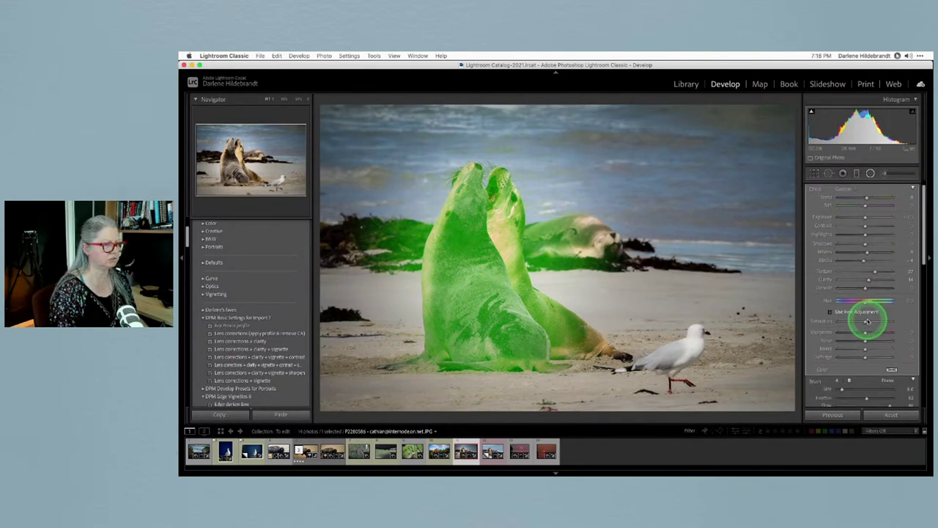
scroll(888, 345, "down", 2)
left_click(888, 327)
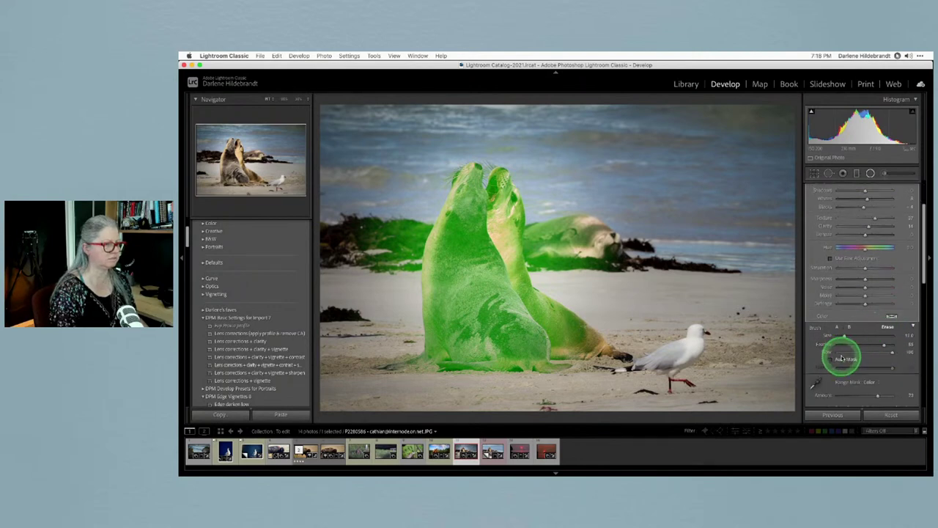
left_click(830, 359)
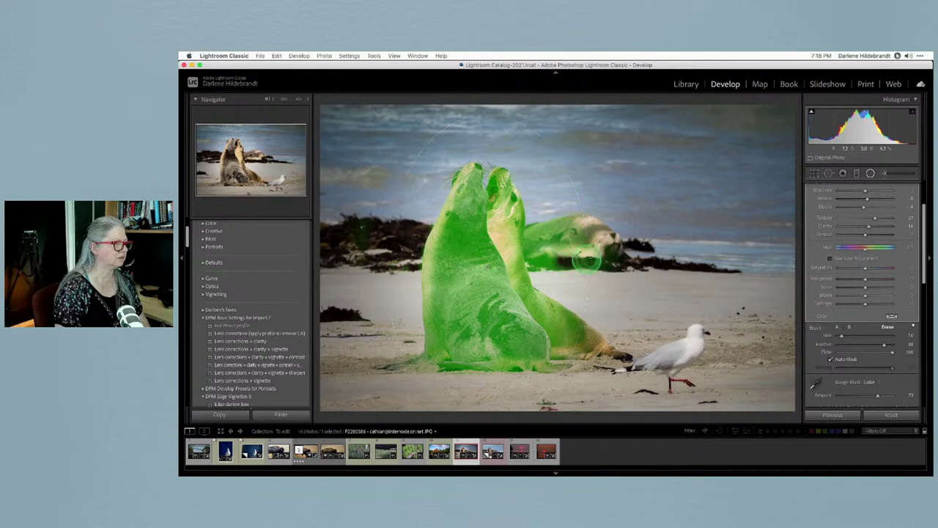
mouse_move(587, 258)
left_mouse_down()
mouse_move(585, 233)
mouse_move(576, 228)
mouse_move(567, 261)
mouse_move(561, 217)
mouse_move(578, 210)
mouse_move(537, 231)
mouse_move(538, 254)
mouse_move(542, 264)
mouse_move(547, 231)
mouse_move(571, 261)
mouse_move(547, 263)
mouse_move(538, 236)
mouse_move(574, 229)
left_mouse_up()
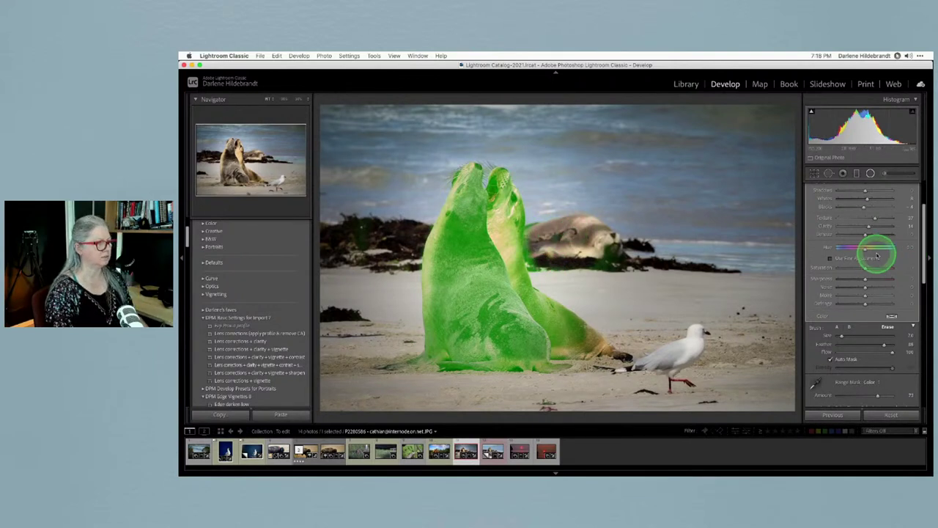
Hide the upright seals' mask overlay, review that radial filter's adjustments, and select the wider radial filter that darkens the background.
key("o")
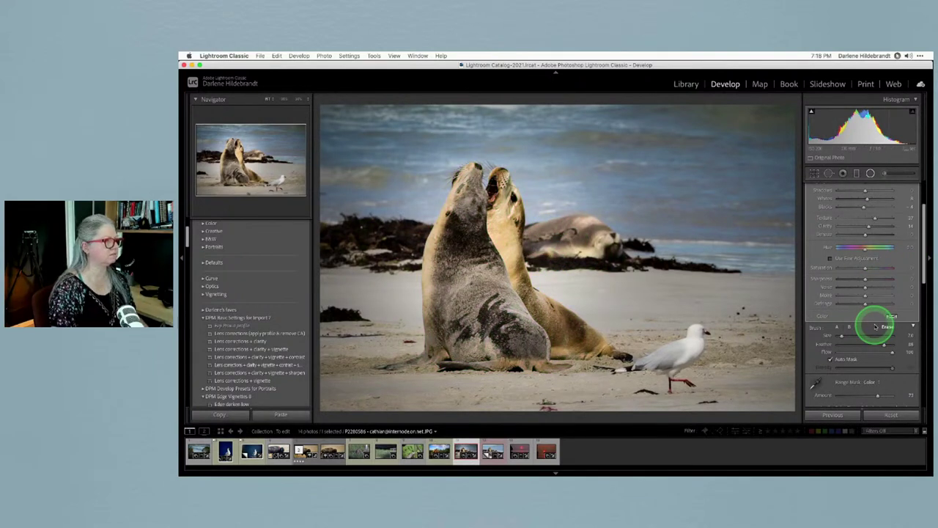
left_click(886, 320)
left_click(568, 286)
left_click(862, 291)
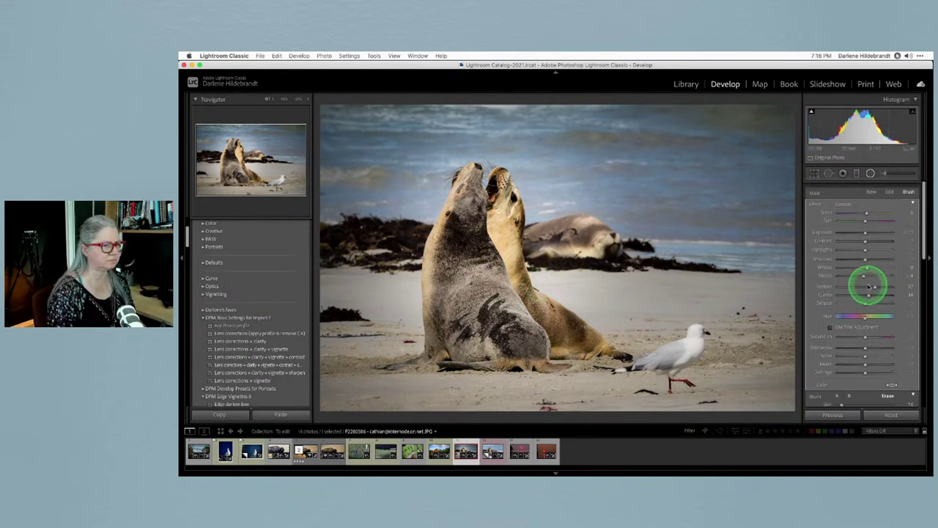
left_click(845, 272)
left_click(452, 233)
left_click(497, 236)
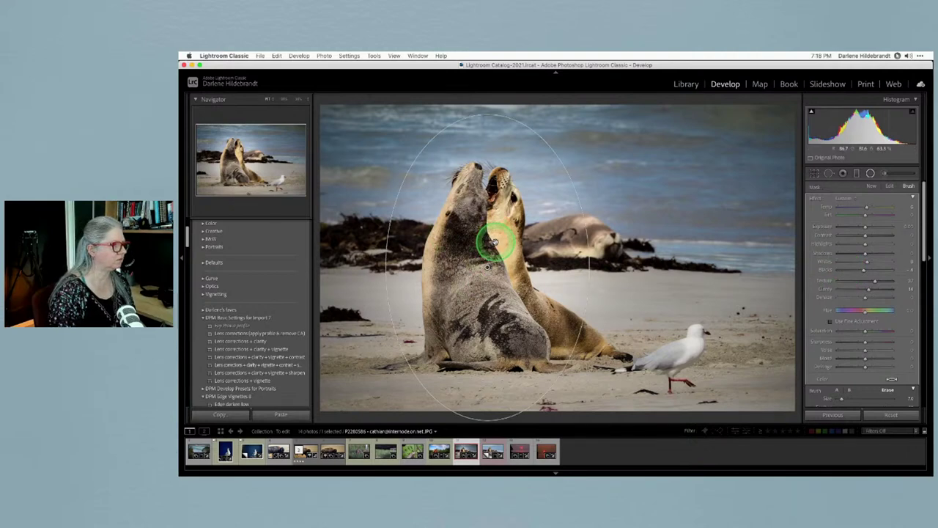
Brush the wider radial filter over the water beside the rear seal's head, using brush B with Auto Mask on.
key("o")
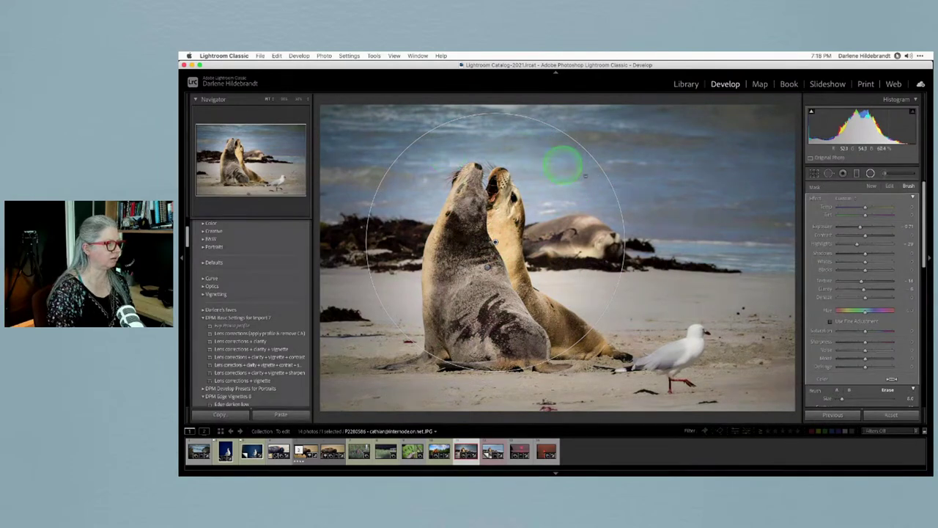
scroll(854, 343, "down", 2)
left_click_drag(836, 371, 823, 379)
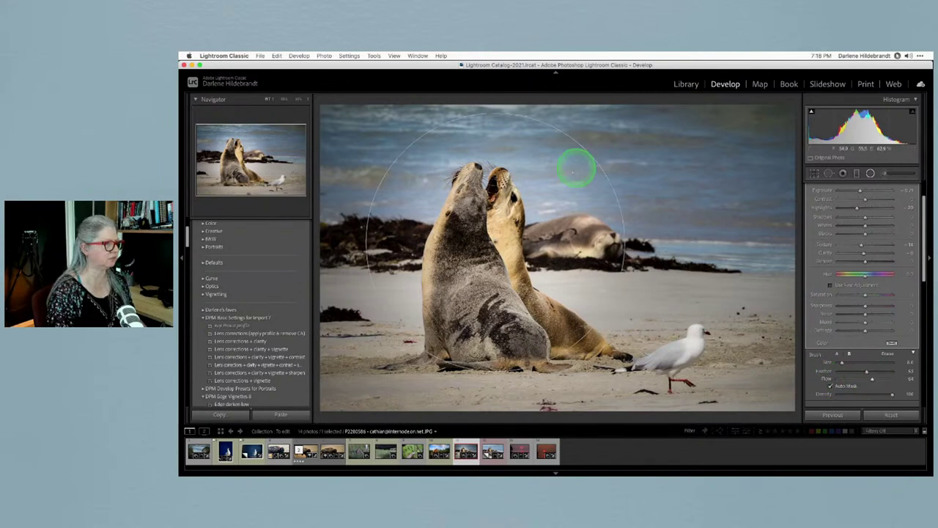
left_click_drag(571, 194, 546, 206)
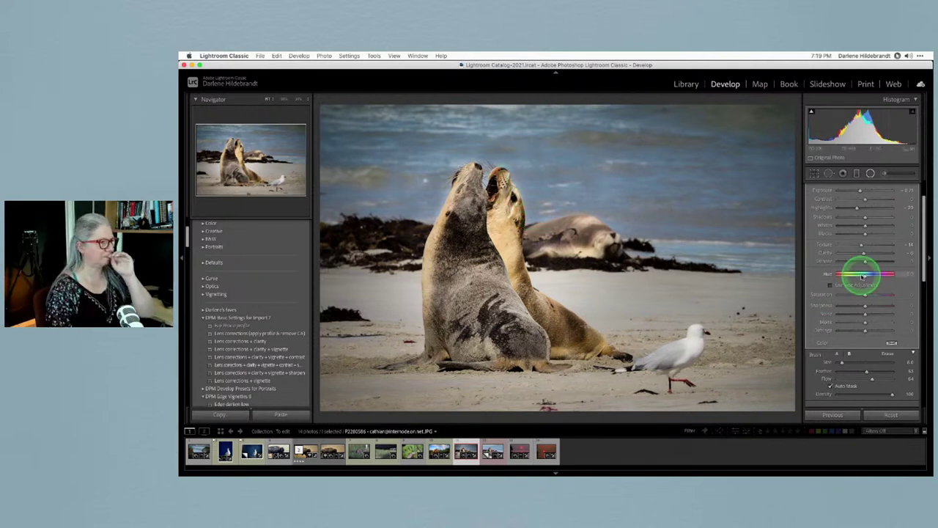
Erase the wider radial filter from the water around the seals' heads, using a larger erase brush with Flow 25 and Auto Mask off.
left_click(887, 354)
scroll(486, 219, "up", 5)
mouse_move(440, 222)
left_mouse_down()
mouse_move(459, 167)
mouse_move(487, 170)
mouse_move(508, 177)
mouse_move(522, 229)
mouse_move(520, 172)
mouse_move(538, 223)
mouse_move(524, 176)
mouse_move(465, 199)
mouse_move(425, 232)
mouse_move(404, 205)
mouse_move(442, 221)
mouse_move(532, 202)
mouse_move(523, 205)
mouse_move(814, 342)
left_mouse_up()
left_click_drag(867, 378, 848, 379)
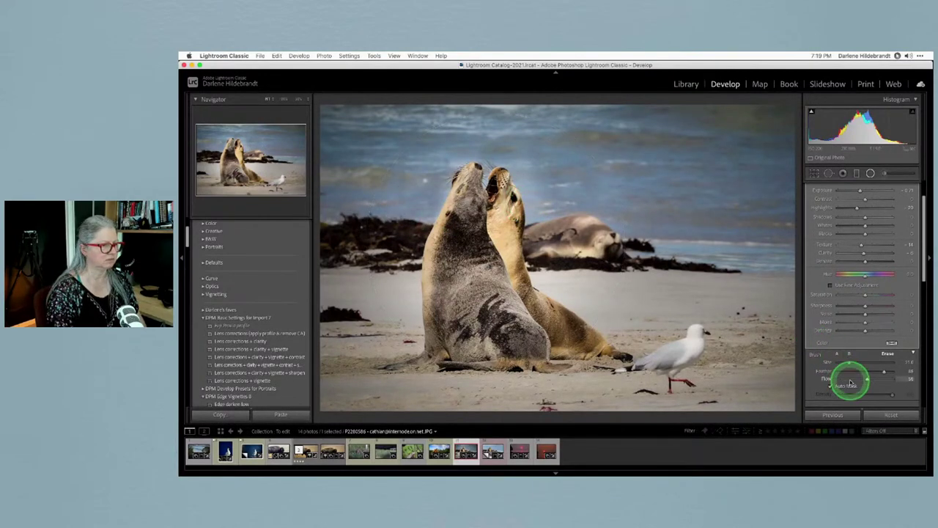
scroll(429, 199, "up", 5)
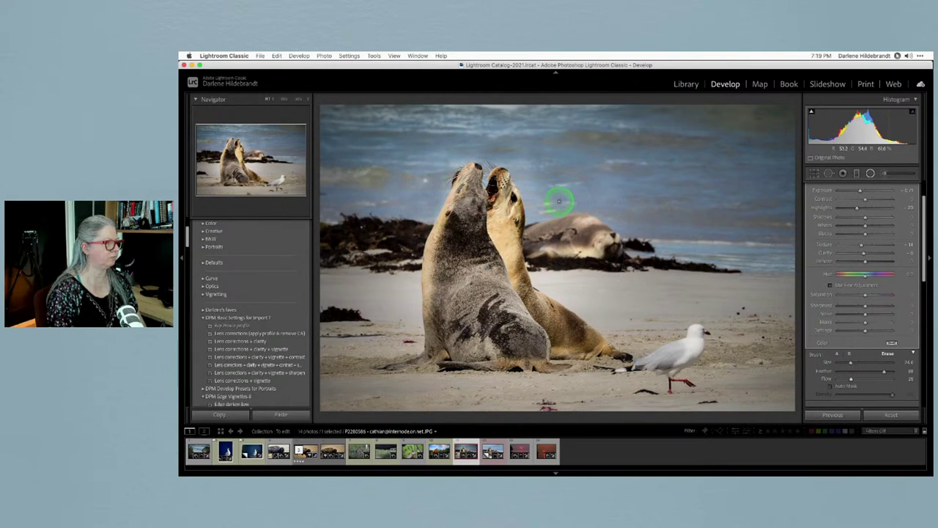
mouse_move(543, 191)
left_mouse_down()
mouse_move(486, 157)
mouse_move(381, 178)
mouse_move(374, 195)
mouse_move(467, 141)
left_mouse_up()
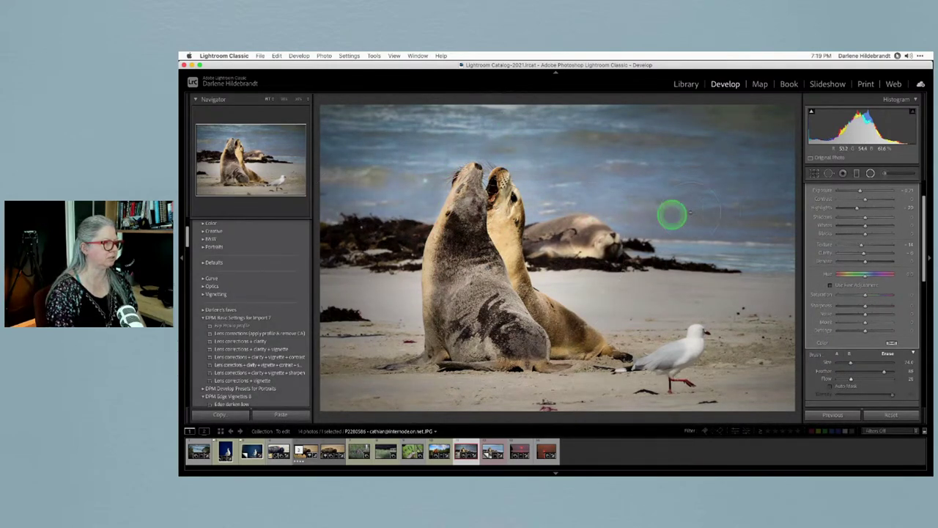
left_click_drag(504, 178, 522, 176)
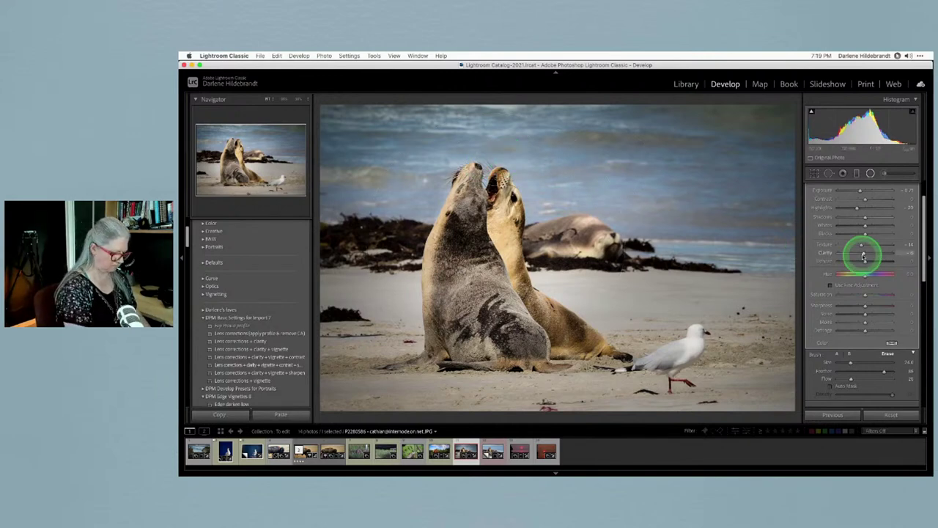
Leave the local adjustment tool, deselect the seal photo and return to the Library grid.
key("k")
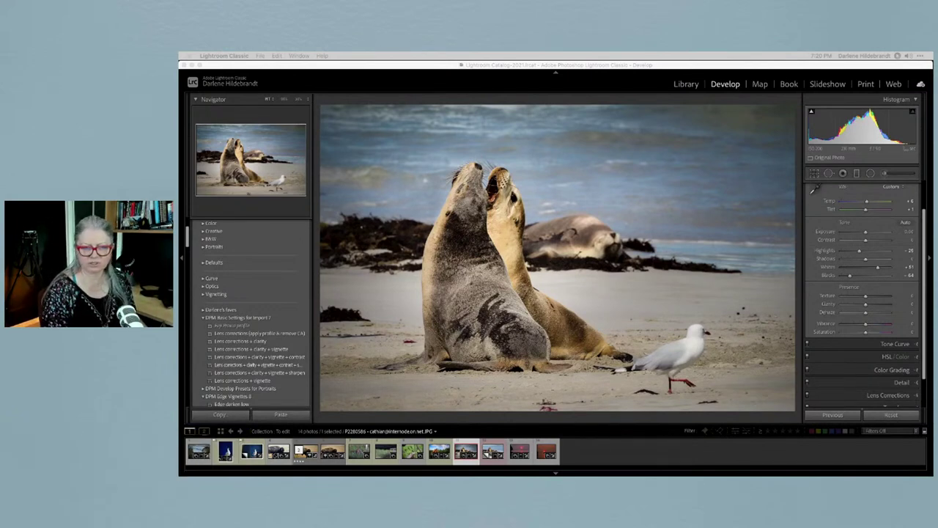
left_click(658, 448)
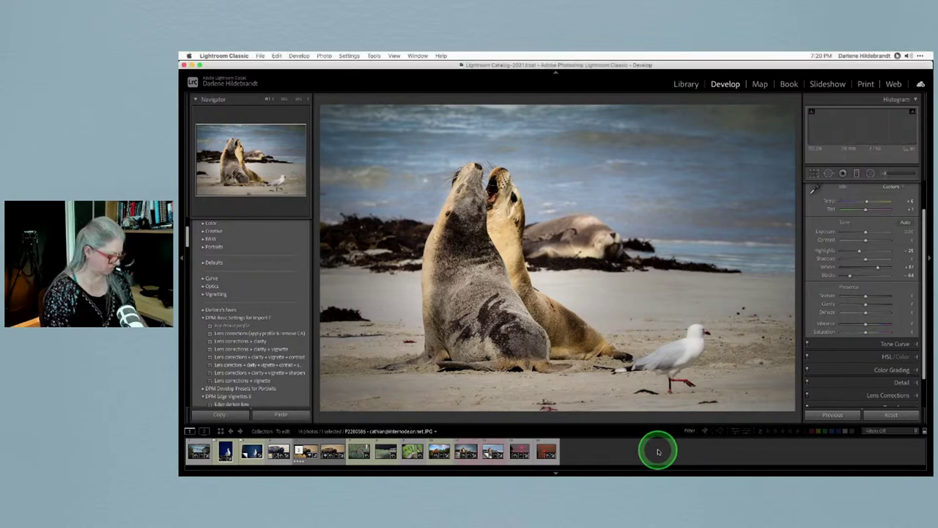
key("g")
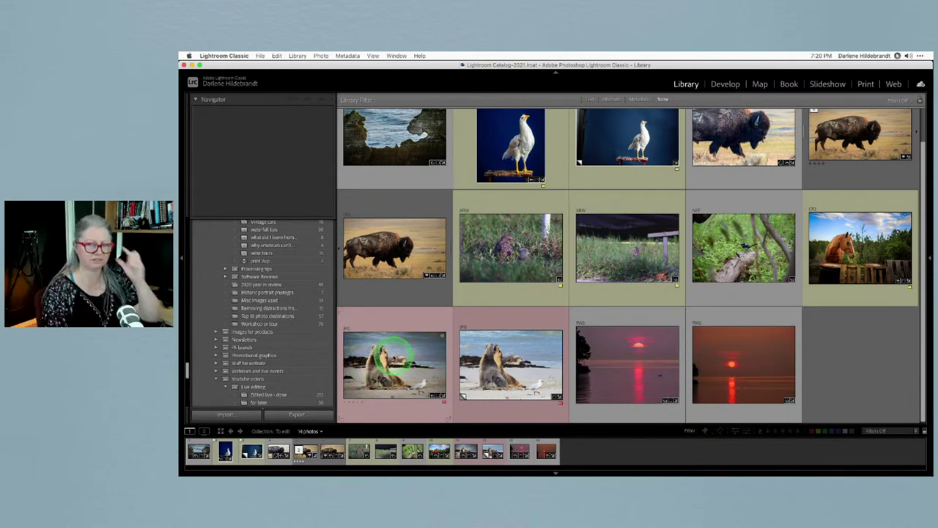
Open the photo of the owl with its chick and examine both birds up close.
double_click(501, 256)
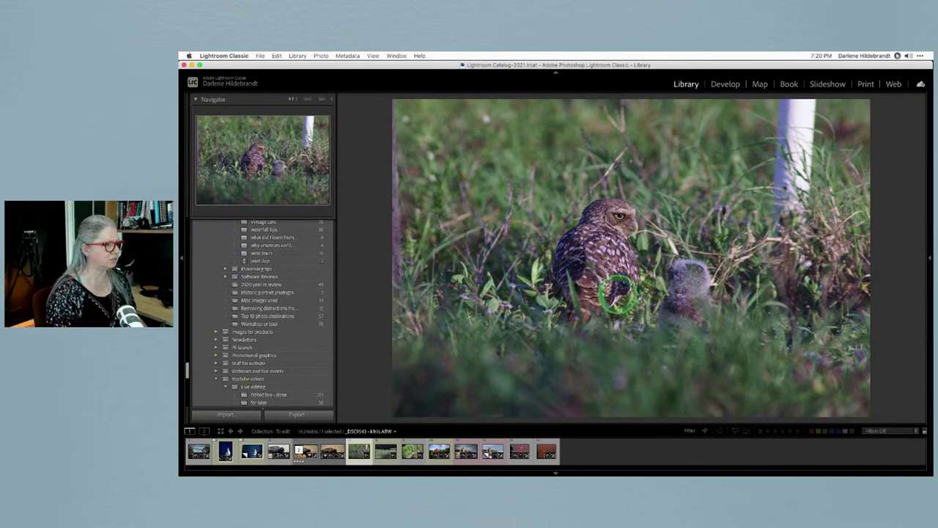
left_click(682, 286)
scroll(698, 337, "down", 5)
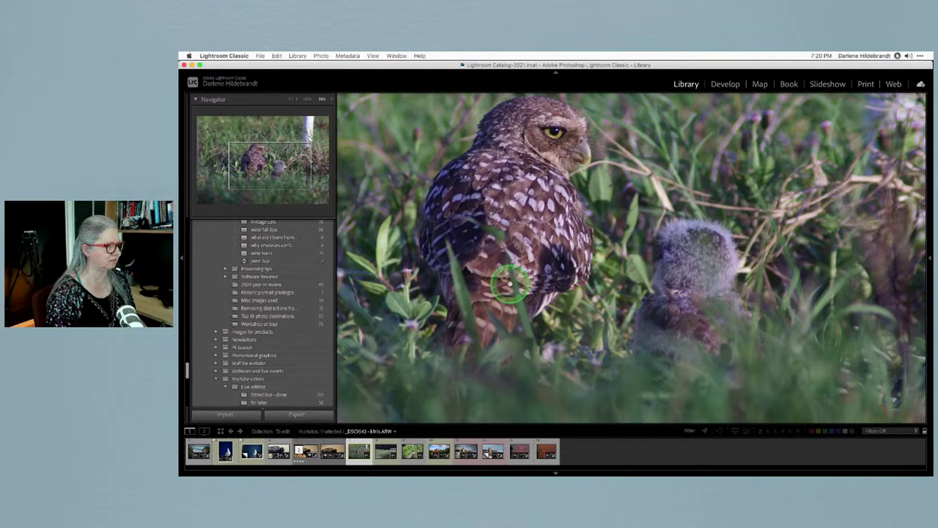
left_click(510, 283)
Go to the lone owl photo, examine the owl up close and check the exposure information overlay.
key("Right")
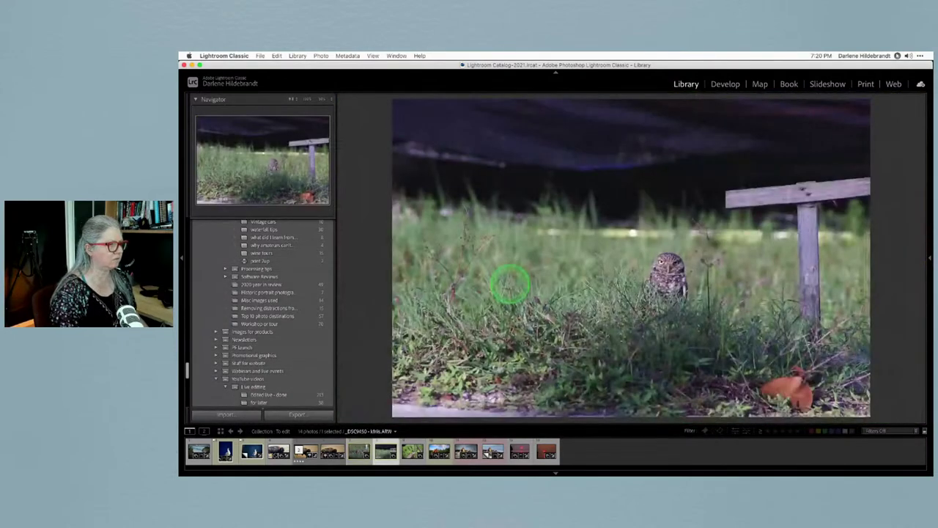
left_click(632, 286)
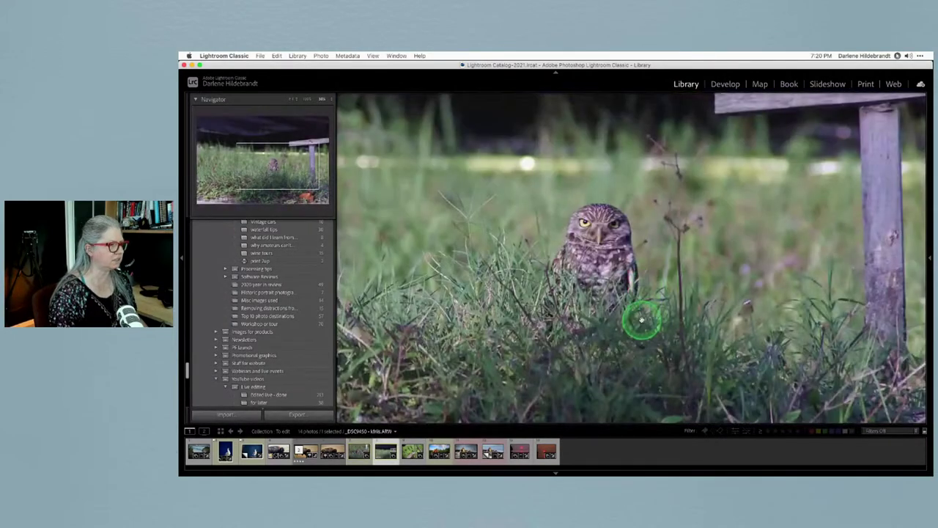
left_click(597, 282)
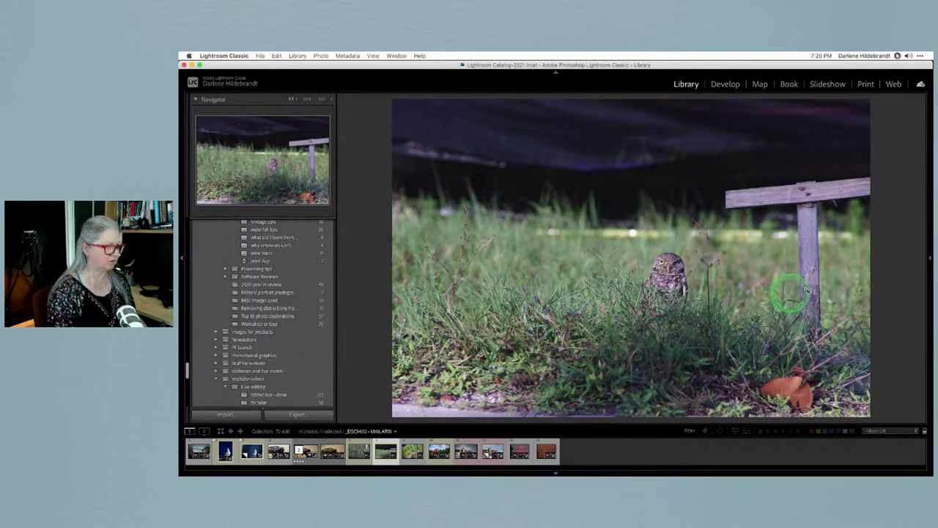
key("i")
key("i")
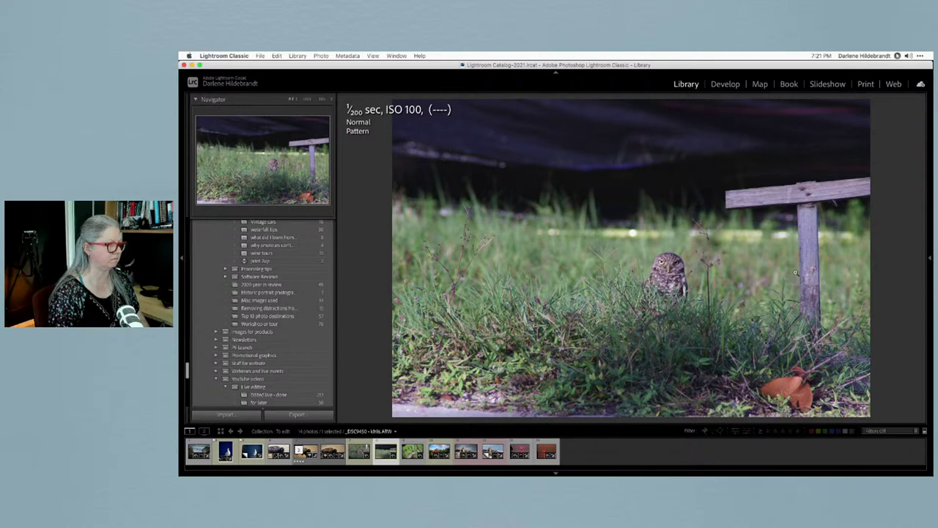
key("i")
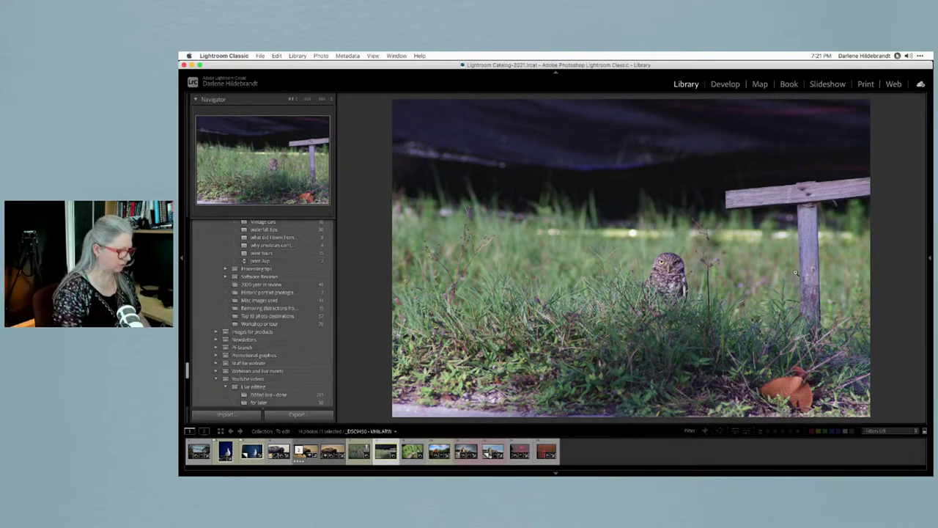
Return to the photo of the owl with its chick and open it in Develop.
key("Left")
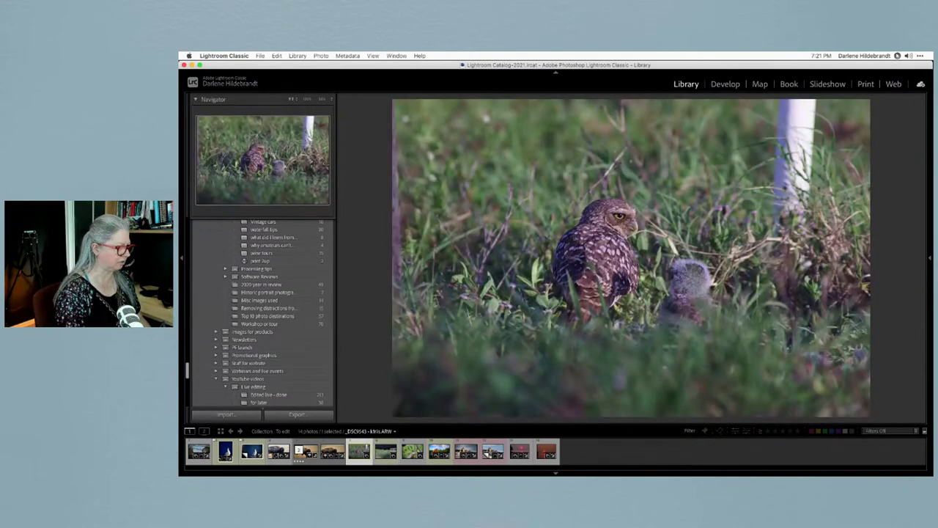
key("d")
left_click(797, 271)
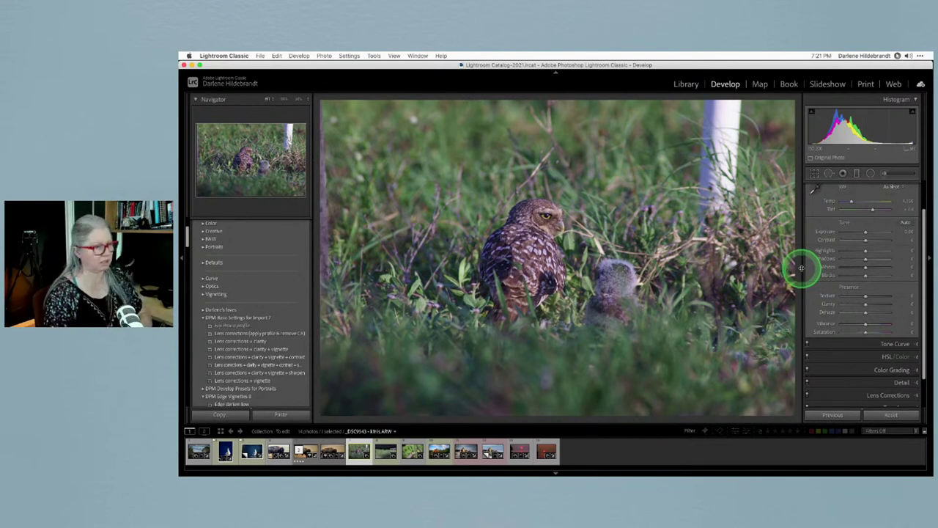
Compare the Camera Matching profiles on the owl photo and apply Camera Landscape.
left_click(863, 263)
scroll(863, 264, "up", 2)
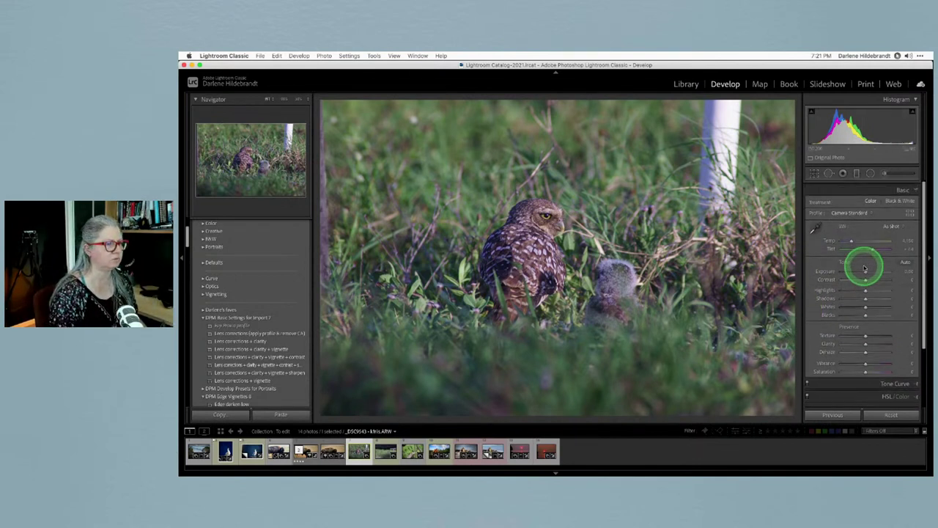
left_click(909, 212)
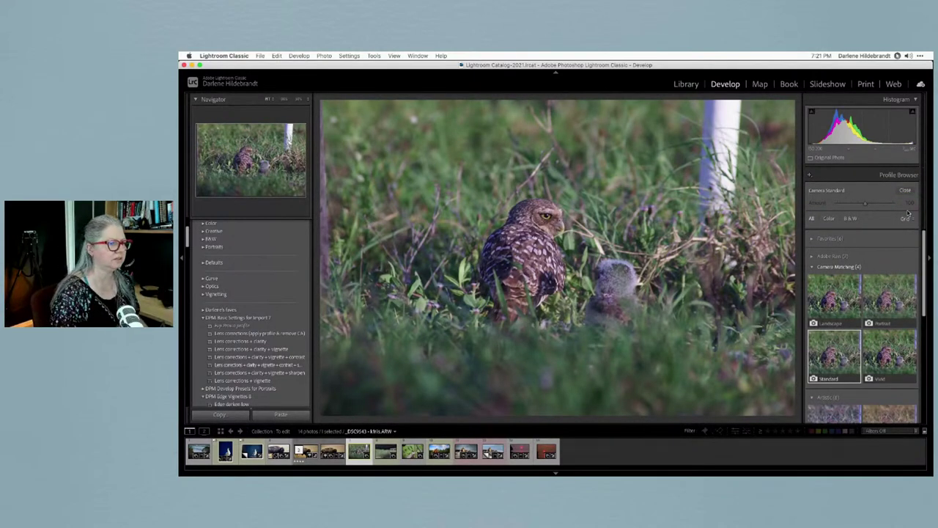
left_click(832, 293)
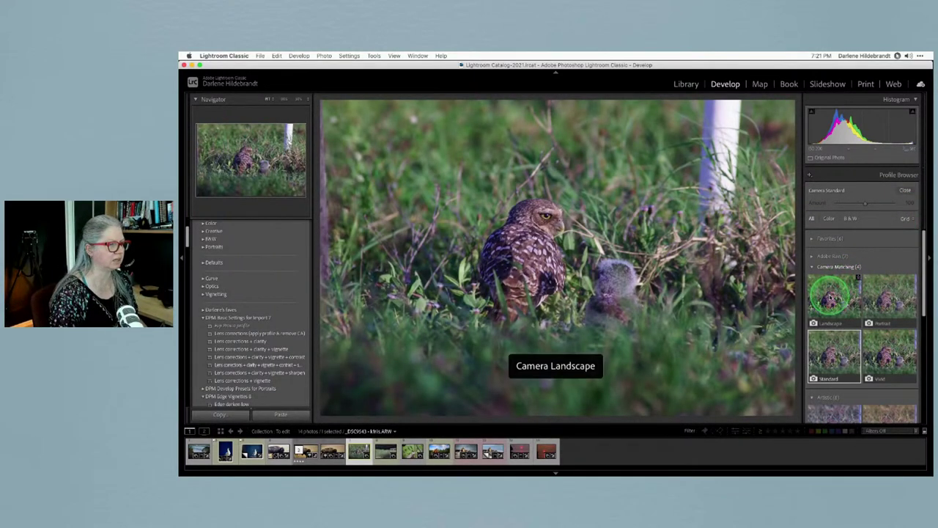
left_click(888, 294)
left_click(888, 352)
left_click(834, 356)
left_click(834, 296)
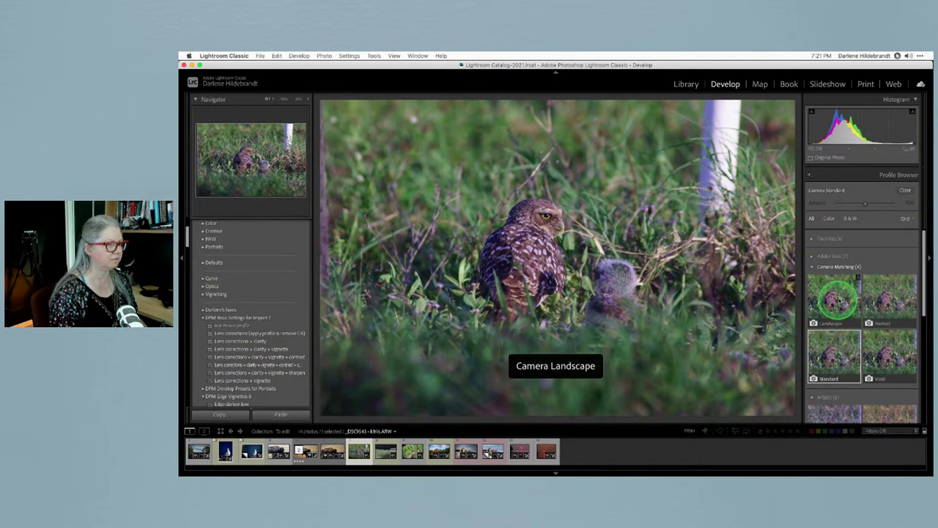
left_click(867, 236)
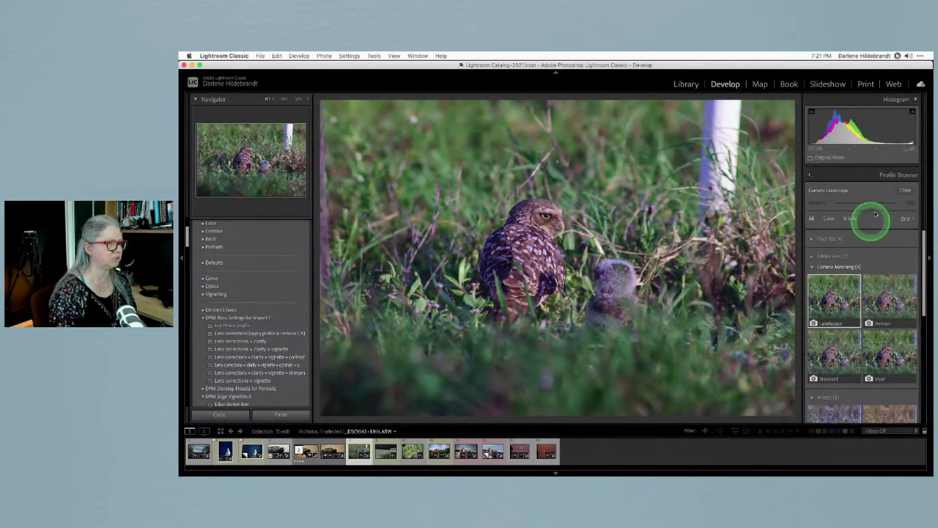
left_click(904, 190)
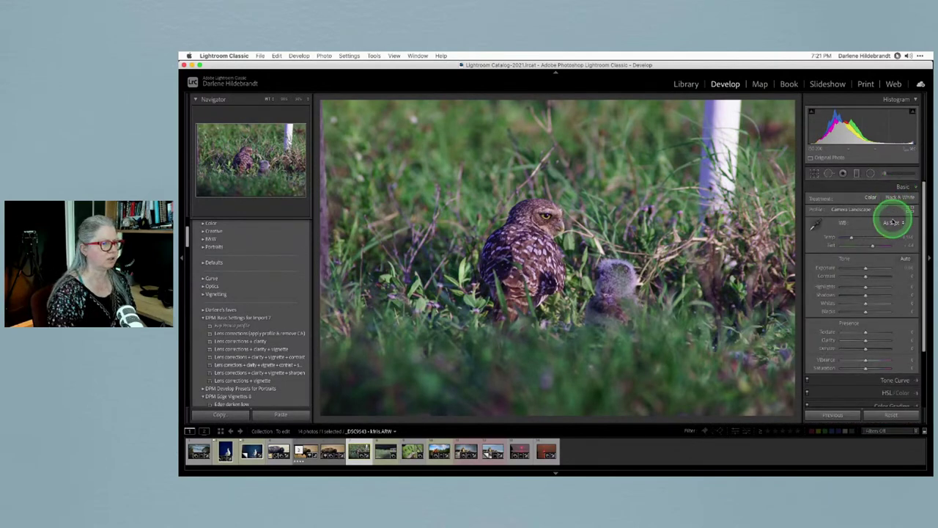
Set the white balance to Daylight, and fine-tune Temp to 5,200 and Tint to +8.
left_click(893, 222)
left_click(889, 236)
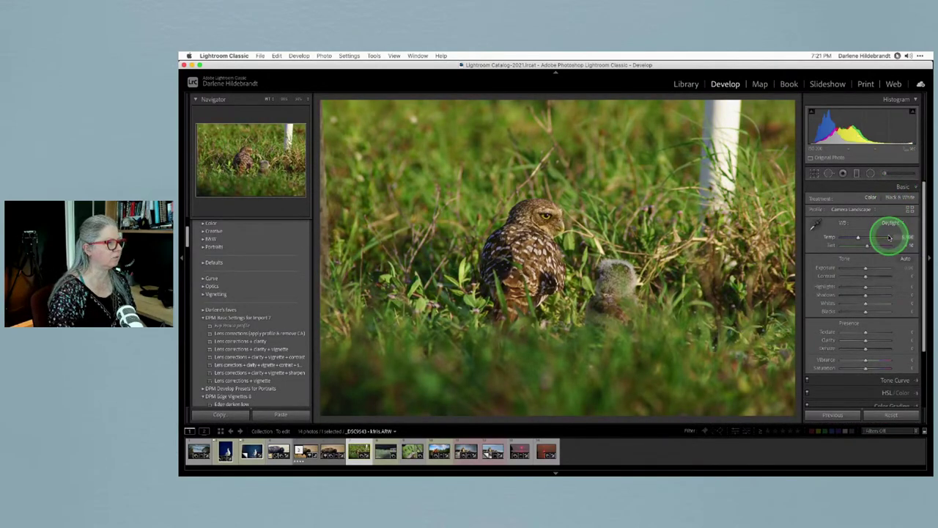
mouse_move(808, 271)
left_mouse_down()
mouse_move(854, 275)
mouse_move(829, 264)
mouse_move(887, 274)
mouse_move(906, 236)
left_mouse_up()
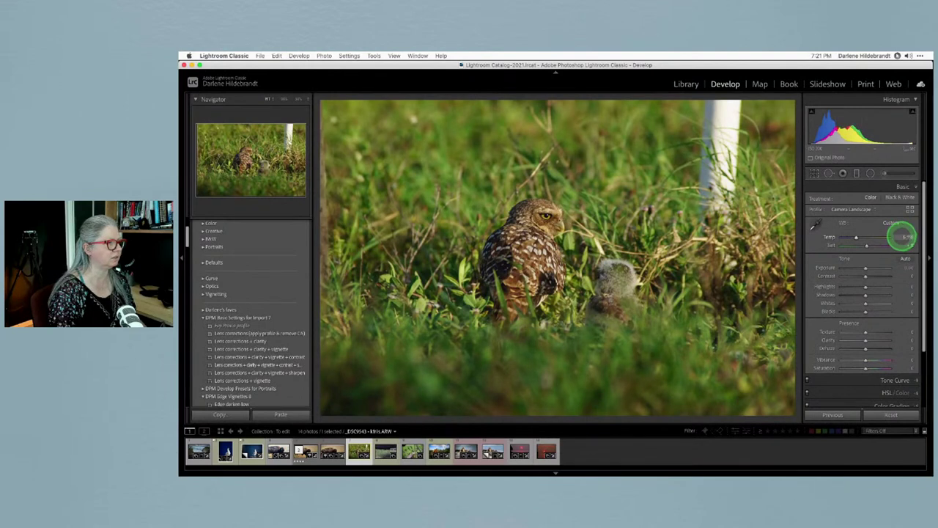
left_click_drag(906, 236, 906, 237)
key("backslash")
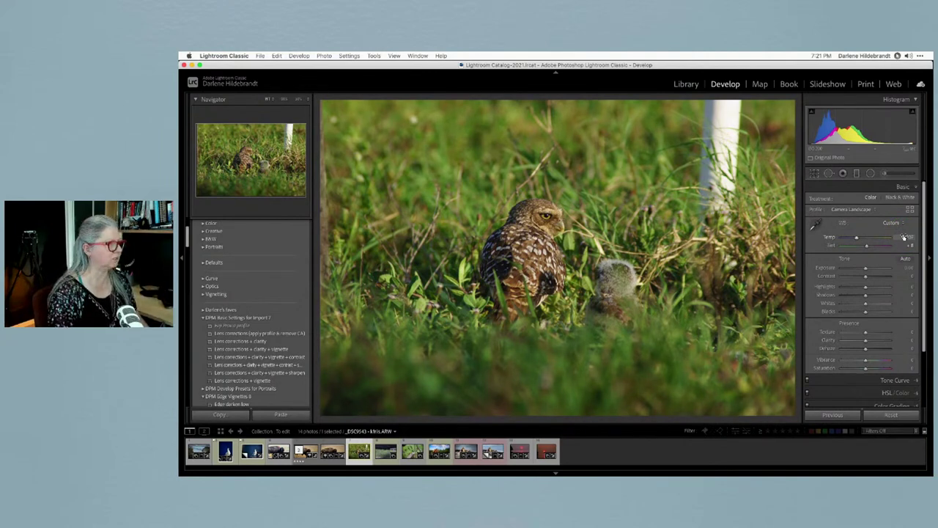
Crop the owl photo tighter around the owl and chick, trimming all four sides and shifting the birds within the frame.
key("r")
mouse_move(513, 329)
left_mouse_down()
mouse_move(423, 388)
mouse_move(688, 374)
mouse_move(363, 363)
mouse_move(737, 372)
mouse_move(410, 362)
mouse_move(758, 360)
mouse_move(518, 368)
mouse_move(565, 411)
mouse_move(570, 381)
left_mouse_up()
left_click_drag(580, 415, 580, 391)
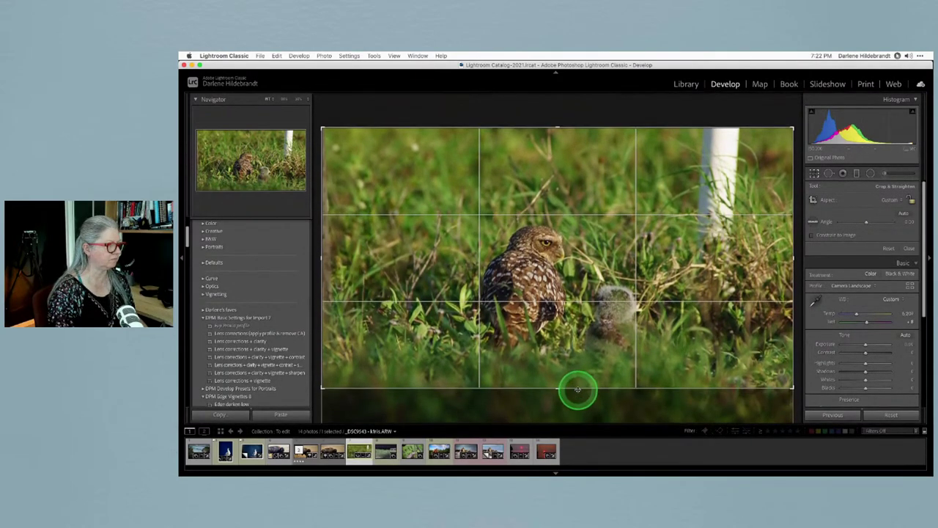
mouse_move(531, 267)
left_mouse_down()
mouse_move(535, 253)
mouse_move(737, 246)
mouse_move(662, 247)
left_mouse_up()
left_click_drag(320, 257, 369, 257)
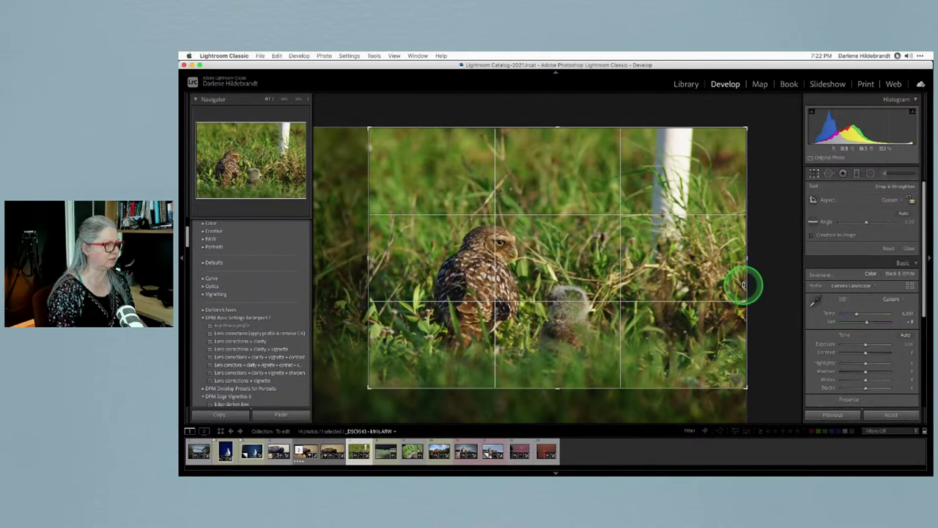
left_click_drag(748, 283, 722, 284)
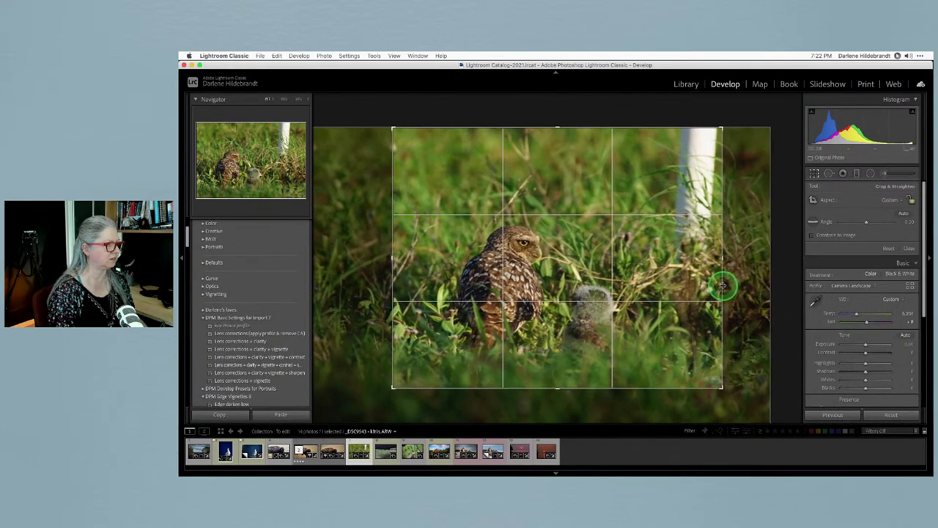
left_click_drag(640, 130, 640, 139)
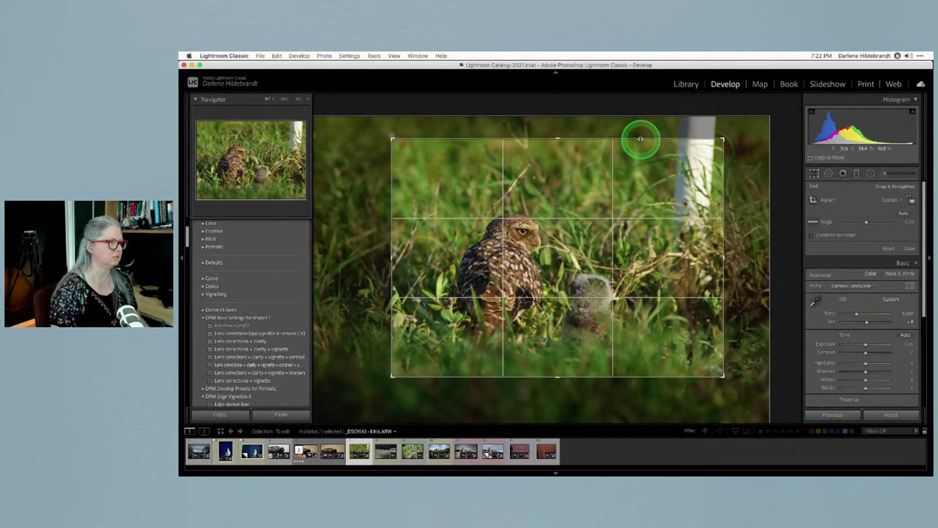
Heal the white post out of the background with clean grass beside it as the source, raising the correction's opacity to nearly full.
key("q")
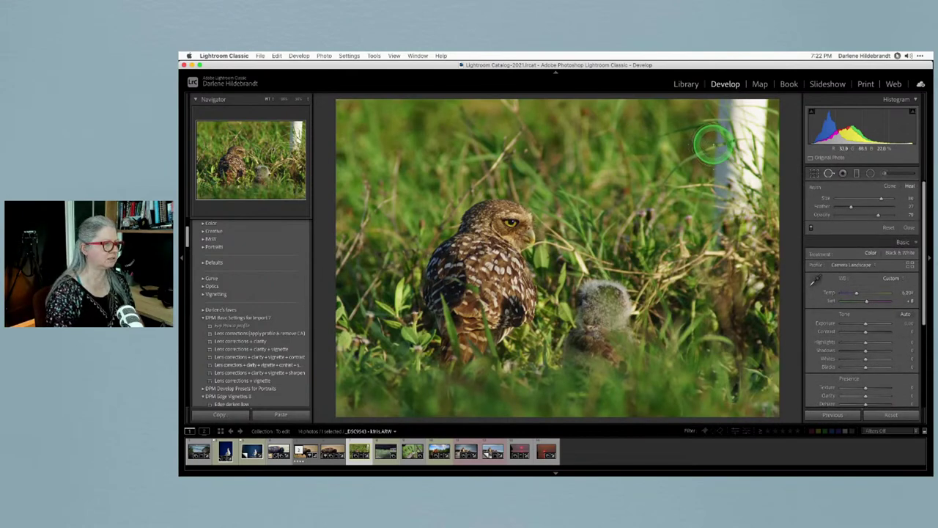
mouse_move(718, 105)
left_mouse_down()
mouse_move(762, 104)
mouse_move(752, 205)
mouse_move(734, 224)
mouse_move(727, 124)
left_mouse_up()
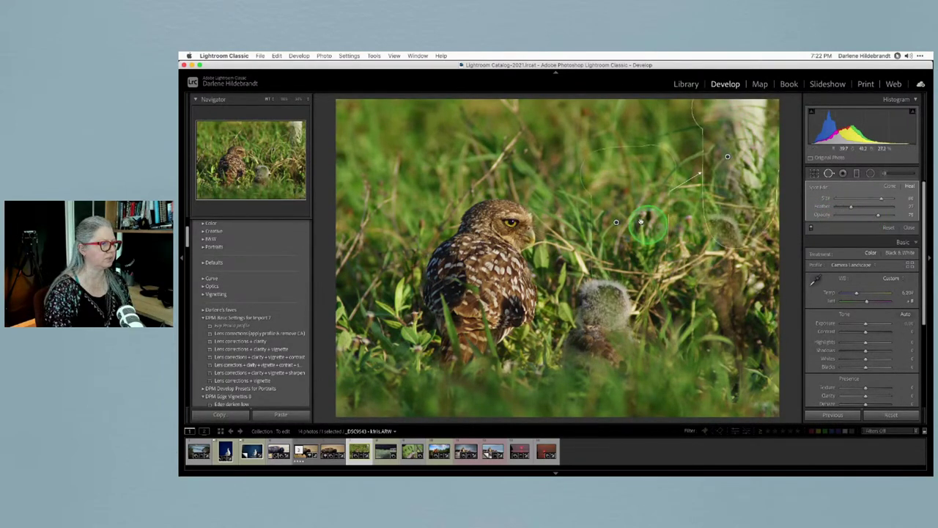
mouse_move(616, 222)
left_mouse_down()
mouse_move(617, 141)
mouse_move(622, 149)
left_mouse_up()
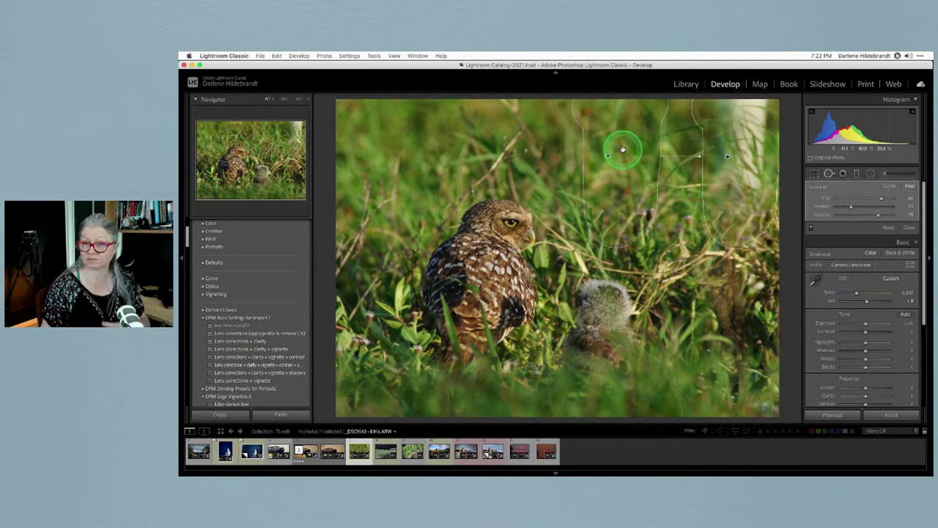
left_click_drag(614, 172, 593, 164)
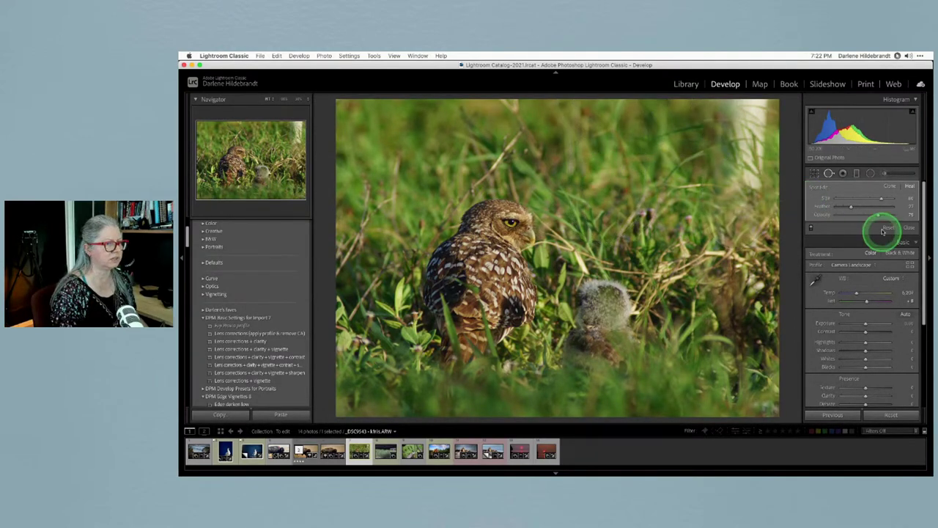
left_click_drag(880, 221, 883, 219)
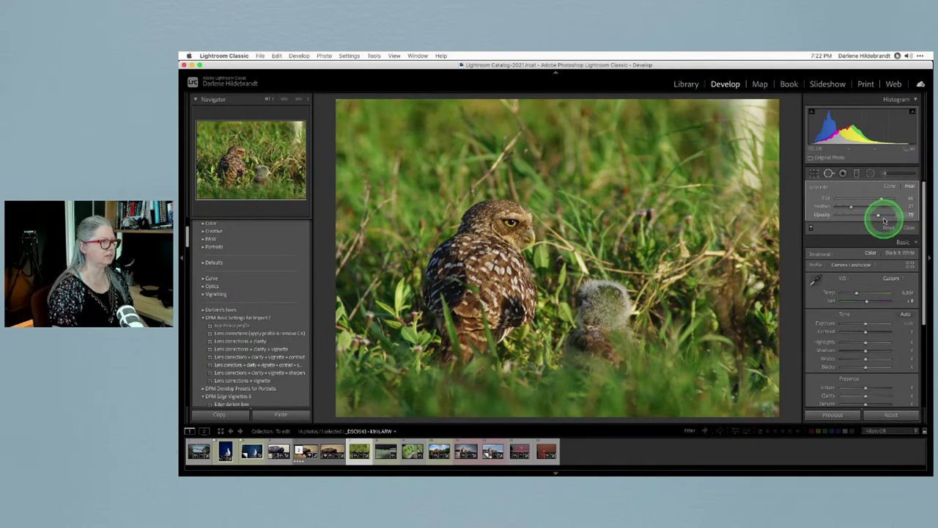
left_click(706, 132)
left_click(835, 211)
left_click_drag(836, 211, 898, 213)
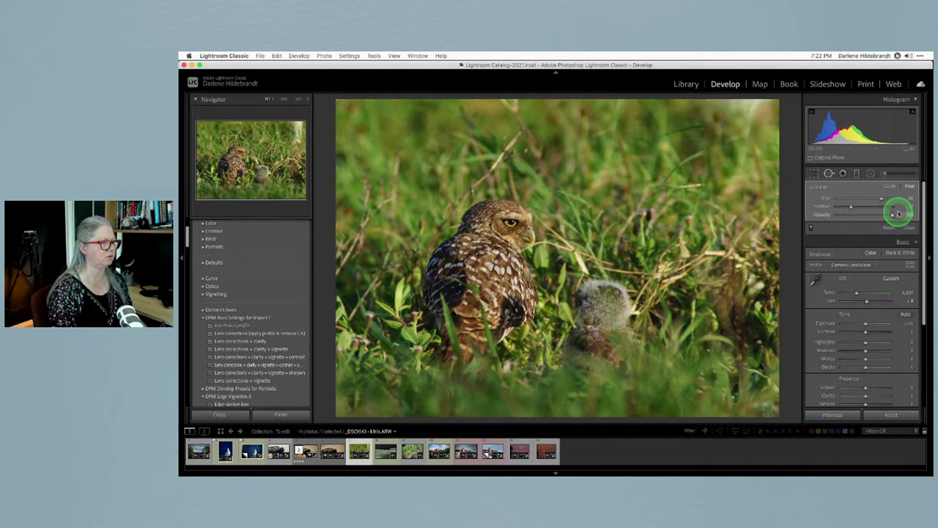
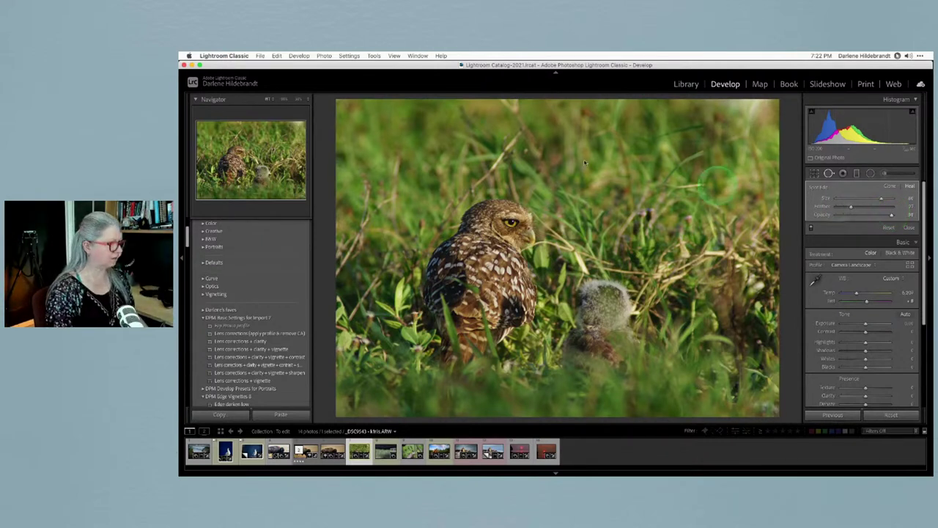
Heal the pale spot at the photo's upper edge above the owl, adjusting its source area and setting the opacity to 100.
key("q")
key("q")
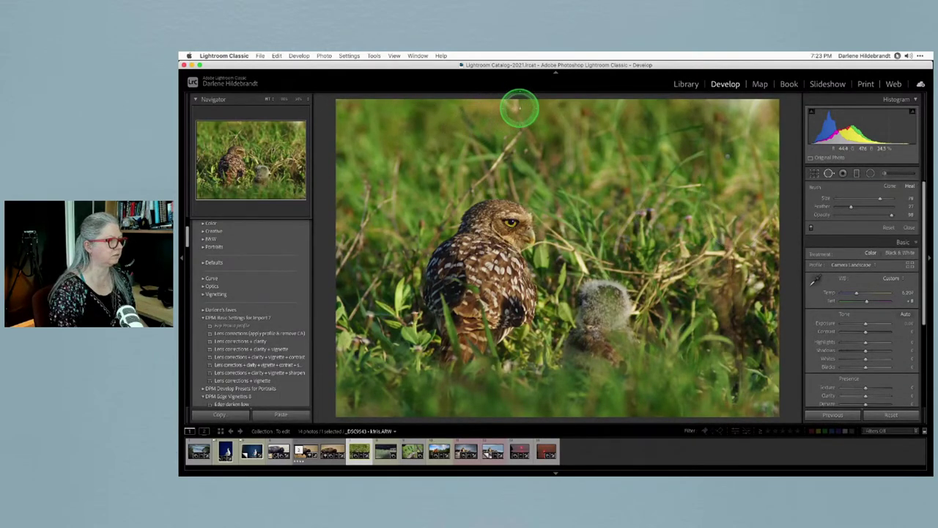
left_click(512, 106)
left_click_drag(533, 155, 478, 109)
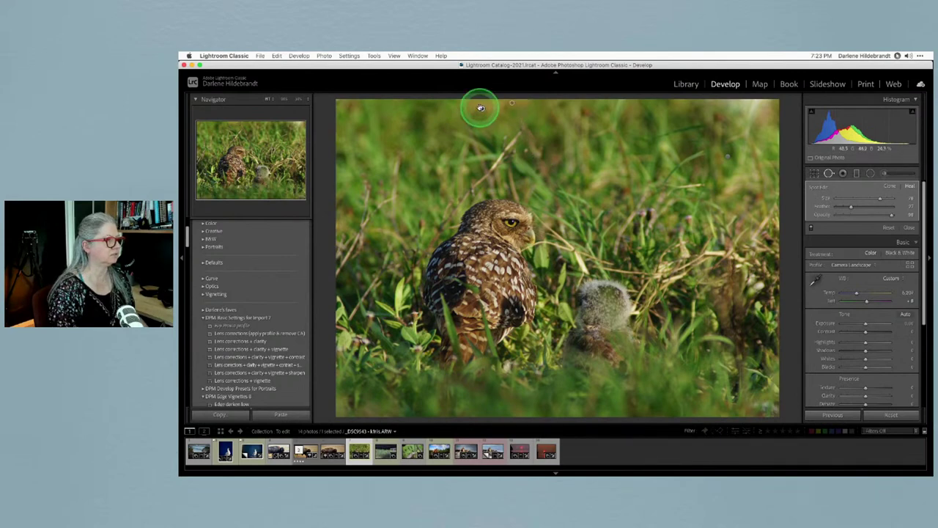
left_click_drag(879, 217, 873, 215)
mouse_move(478, 118)
left_mouse_down()
mouse_move(473, 111)
mouse_move(503, 105)
mouse_move(409, 114)
left_mouse_up()
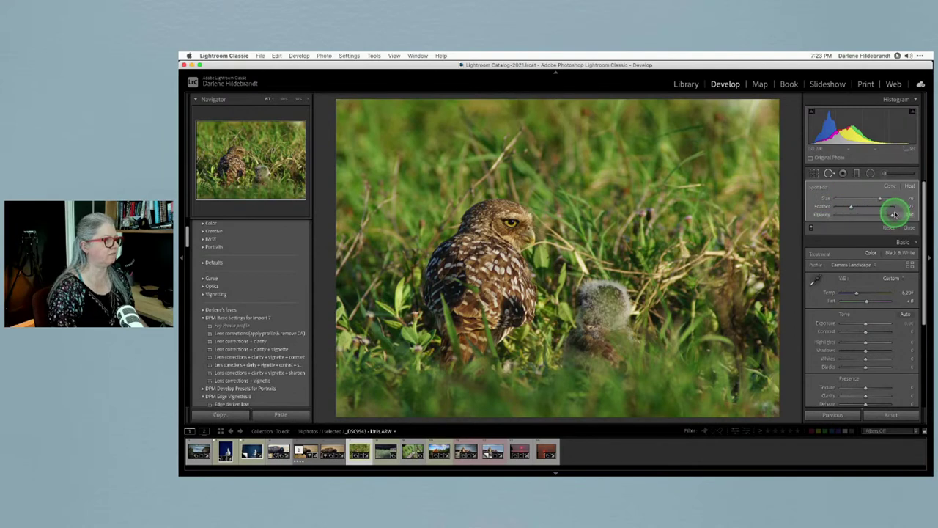
left_click_drag(419, 110, 372, 115)
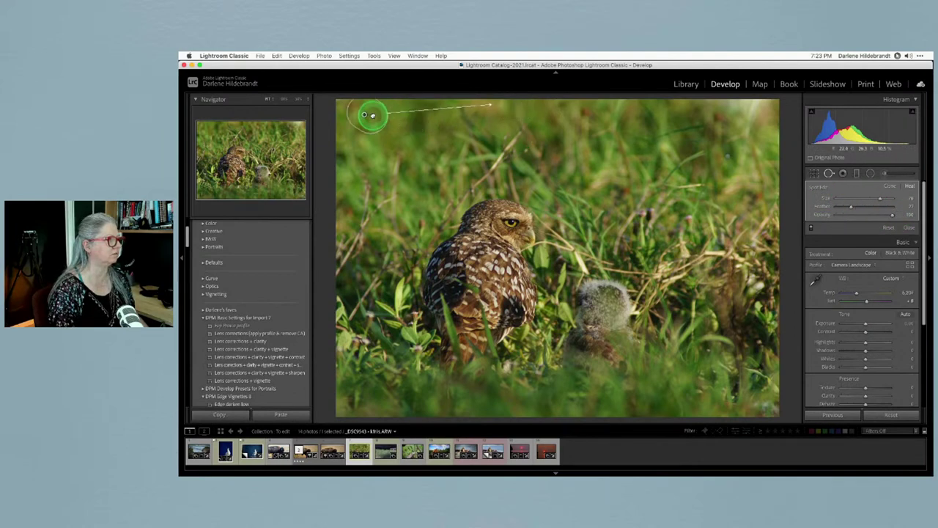
key("q")
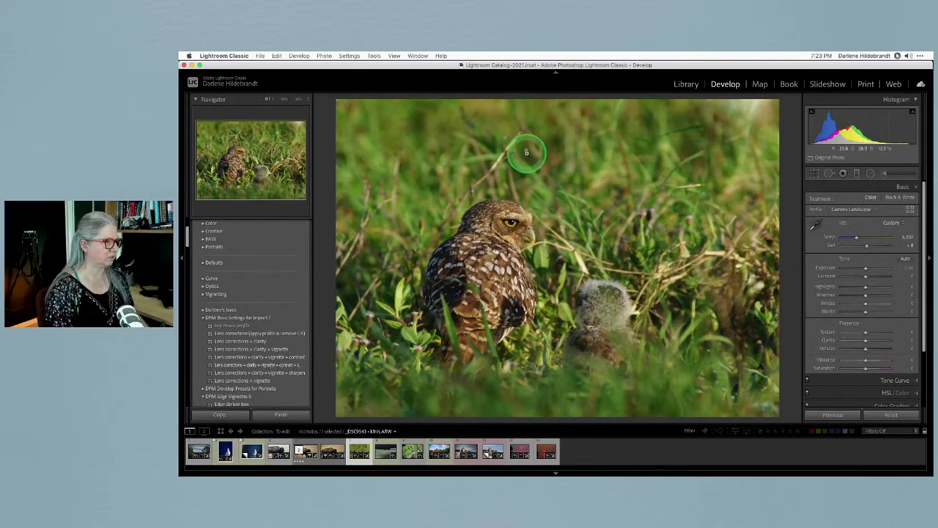
Heal the diagonal dry stem above the owl's head, lowering the correction's opacity and sampling from the grass beside it.
key("q")
left_click_drag(516, 135, 475, 182)
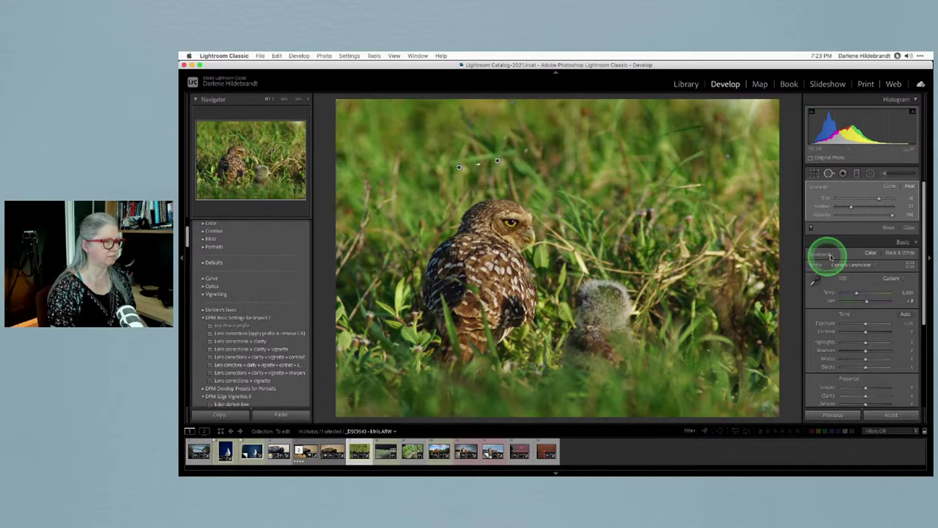
left_click(865, 215)
left_click_drag(866, 214, 870, 215)
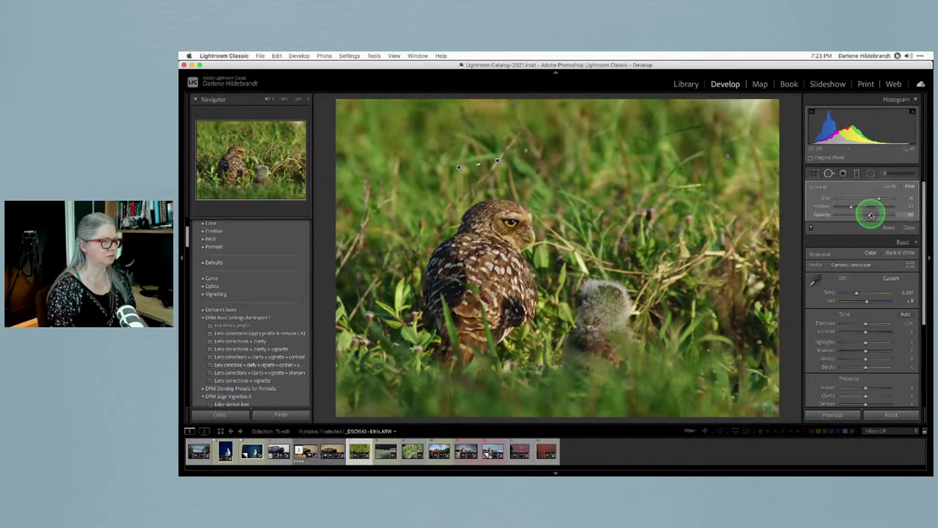
left_click_drag(465, 168, 436, 159)
key("q")
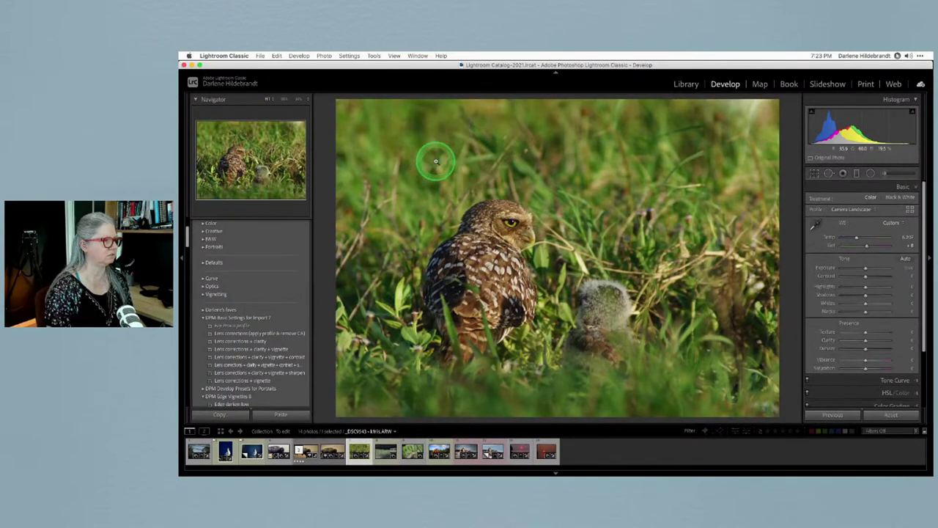
Heal the two small bright specks in the grass above the owl's head and close the healing tool.
key("q")
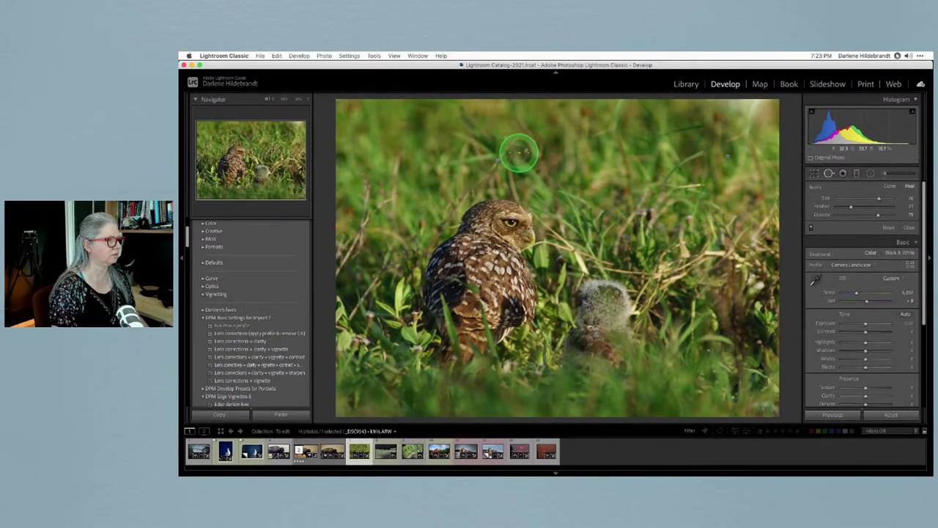
left_click(528, 151)
mouse_move(533, 188)
left_mouse_down()
mouse_move(525, 178)
mouse_move(536, 184)
mouse_move(545, 173)
left_mouse_up()
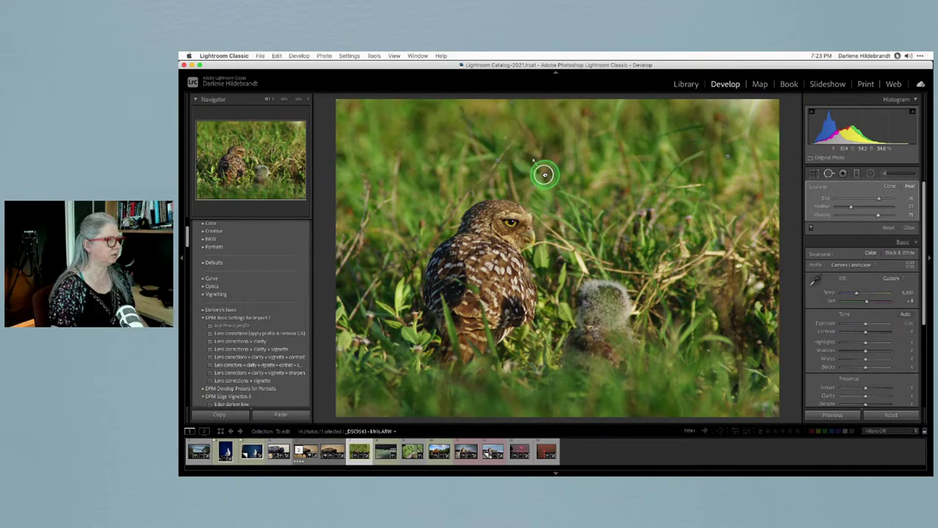
left_click(504, 135)
key("q")
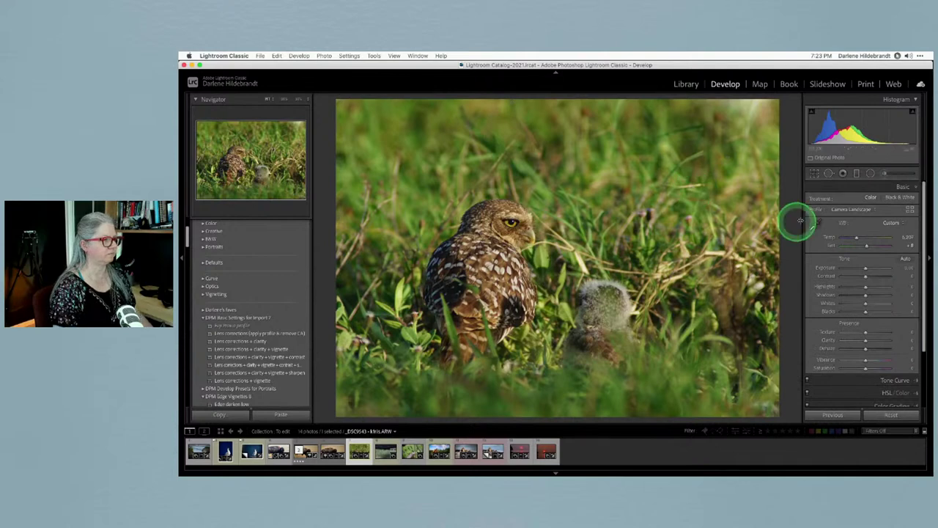
Compare the owl photo before and after editing, and cool the white balance Temp to about 4,716.
key("backslash")
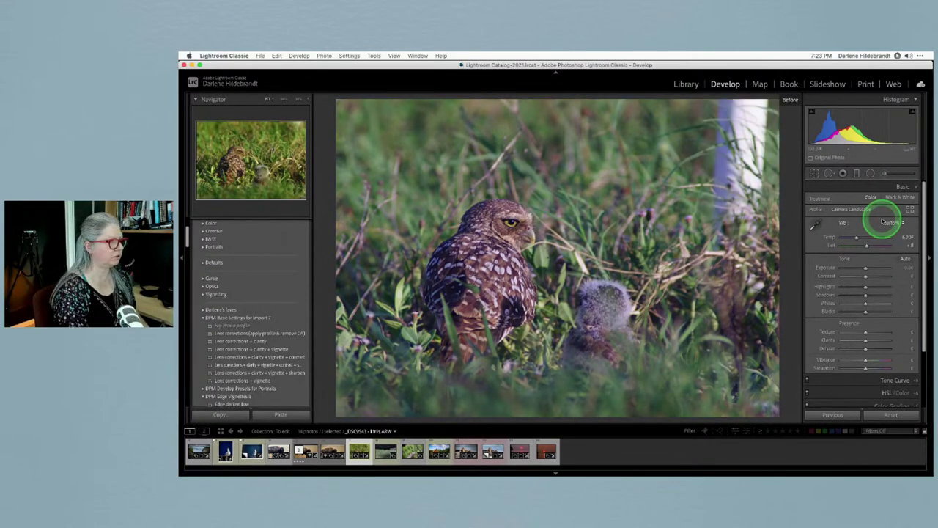
key("backslash")
key("backslash")
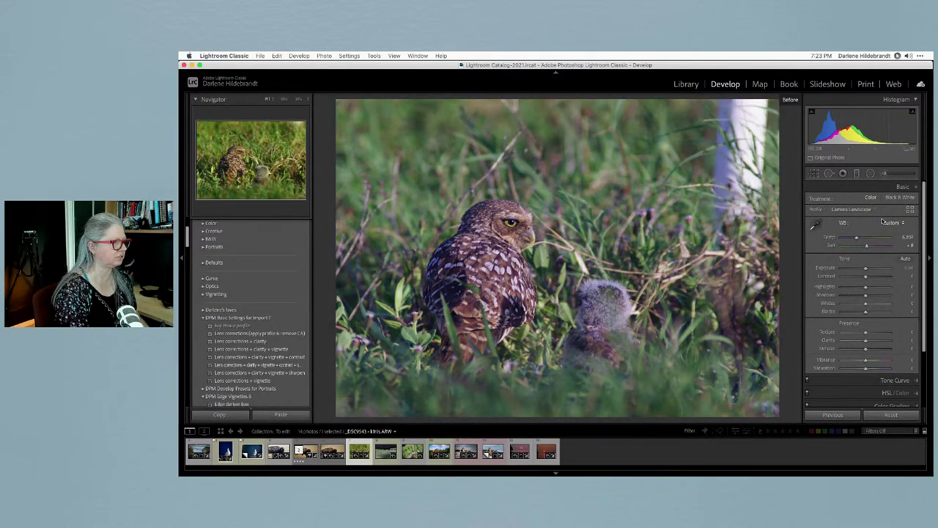
key("backslash")
left_click_drag(912, 245, 904, 237)
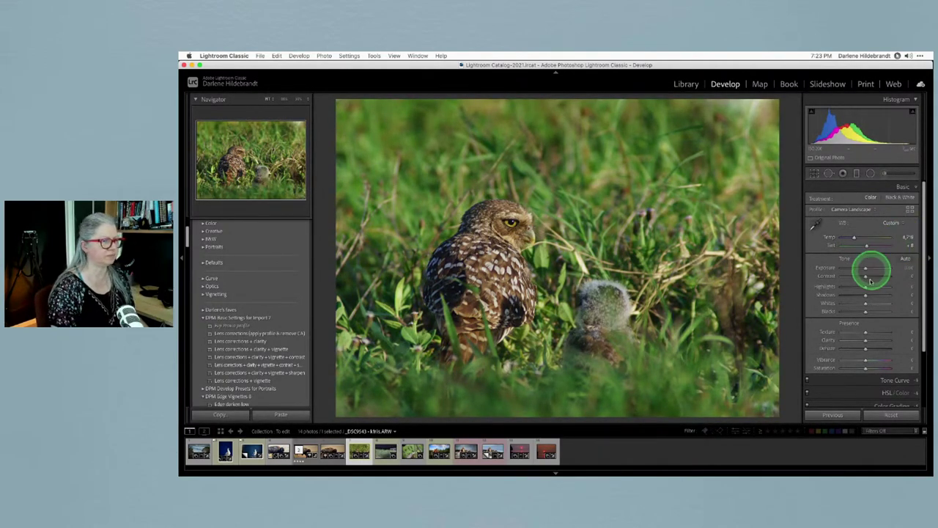
double_click(829, 304, "shift")
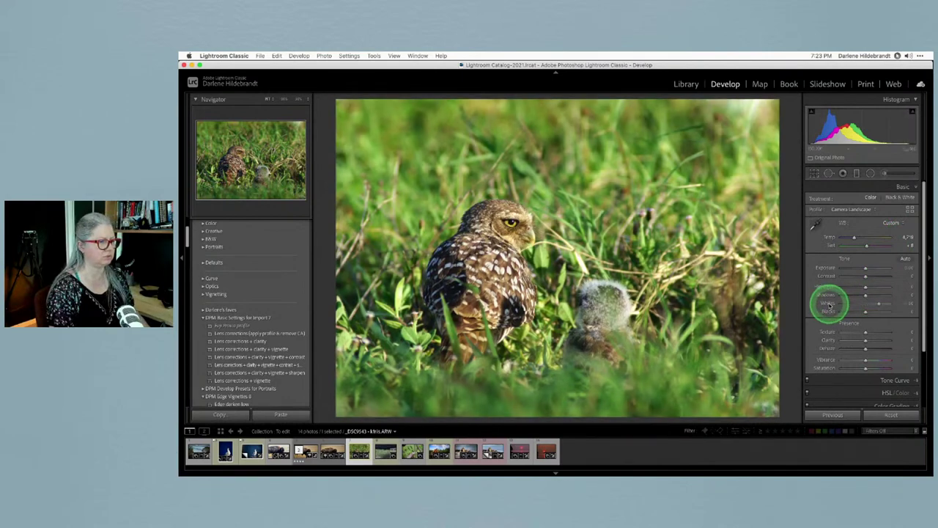
double_click(829, 311, "shift")
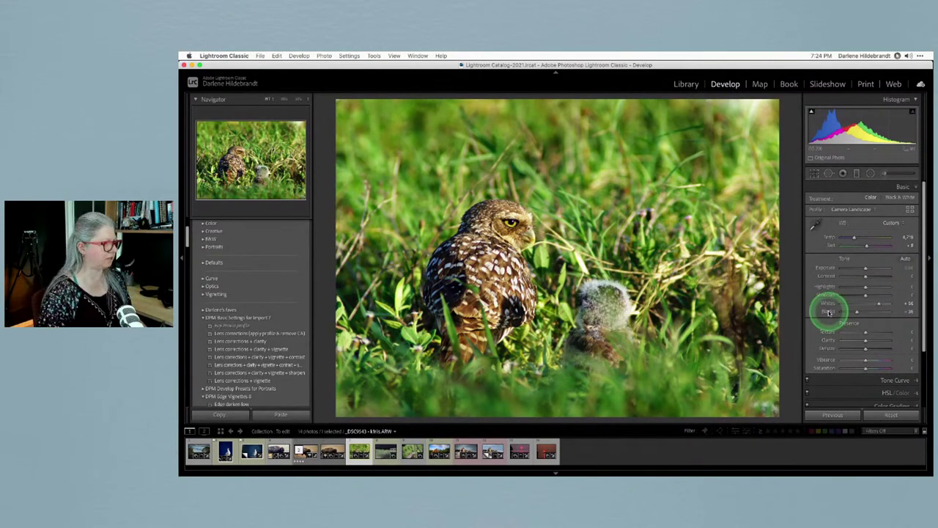
key("super+z")
key("super+z")
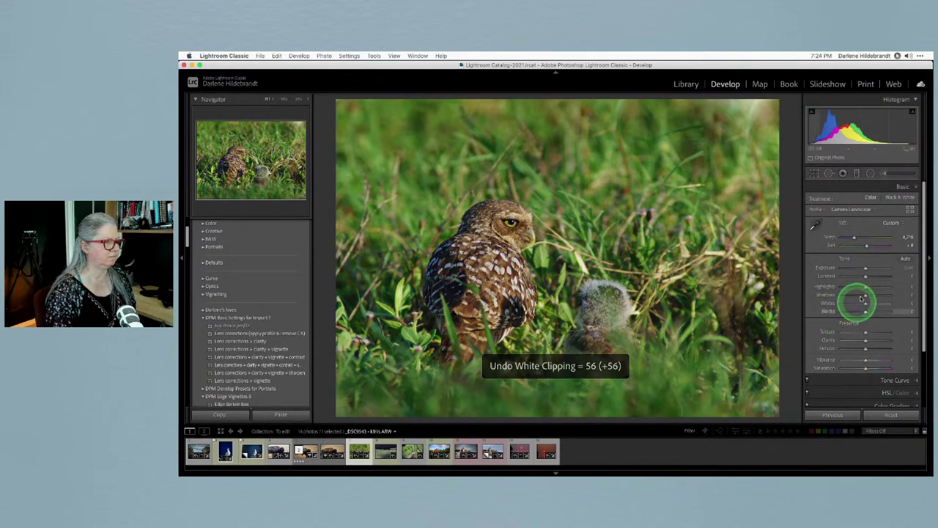
key("backslash")
key("backslash")
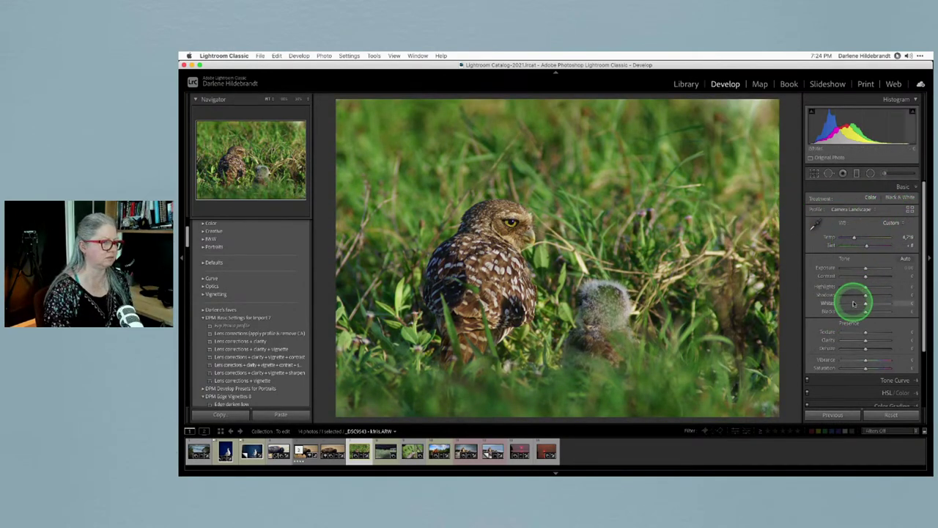
Apply the automatic Whites value of +56 and the automatic Blacks value to the owl photo.
double_click(830, 302)
double_click(830, 313, "shift")
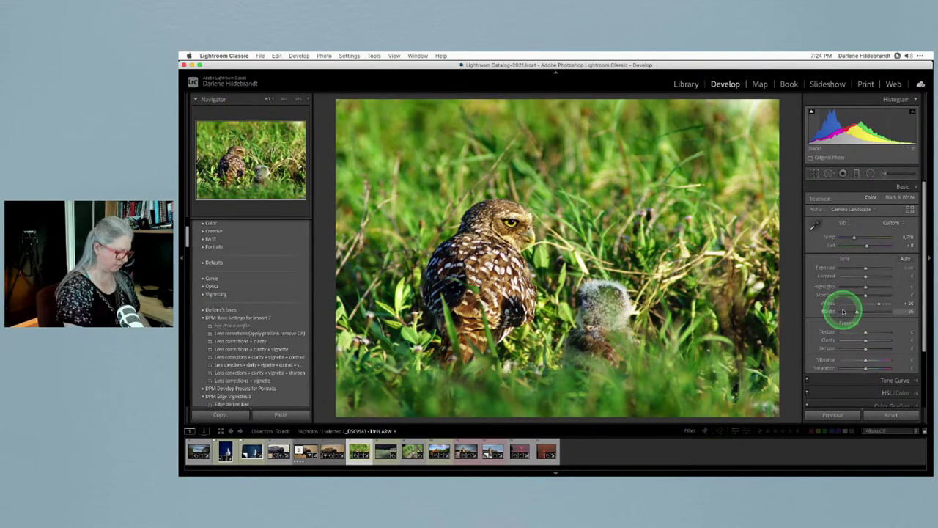
Draw an oval radial filter around the owl and chick, turn off Invert to darken the surroundings, and soften its Exposure and Highlights reductions.
key("shift+m")
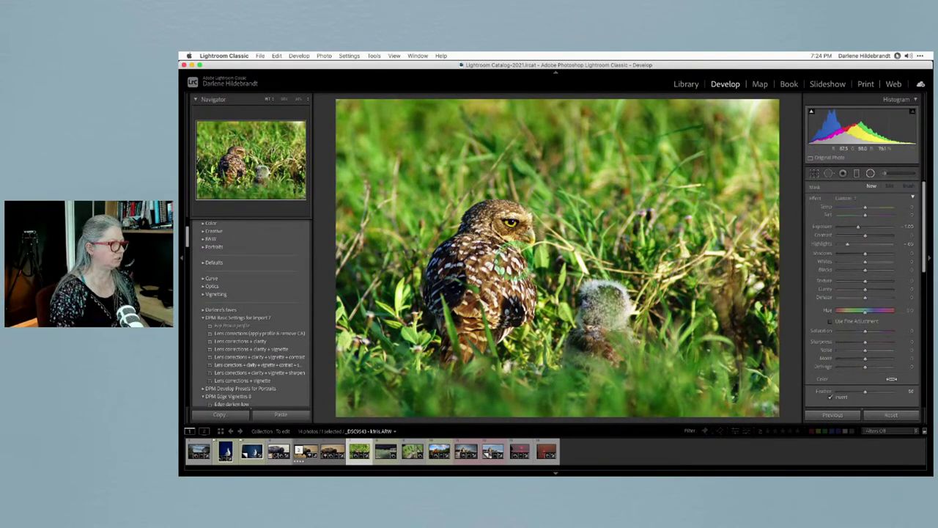
left_click_drag(497, 250, 651, 352)
left_click_drag(568, 302, 603, 327)
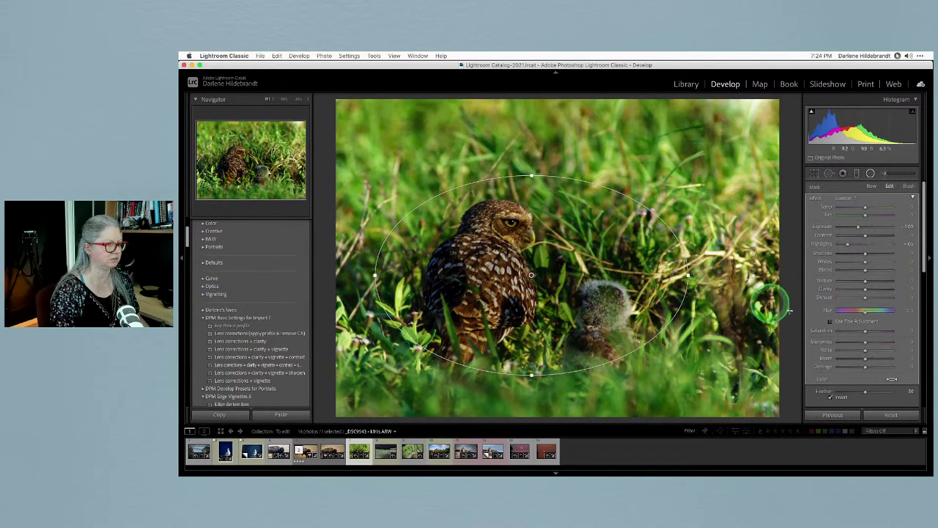
left_click(830, 395)
double_click(858, 228)
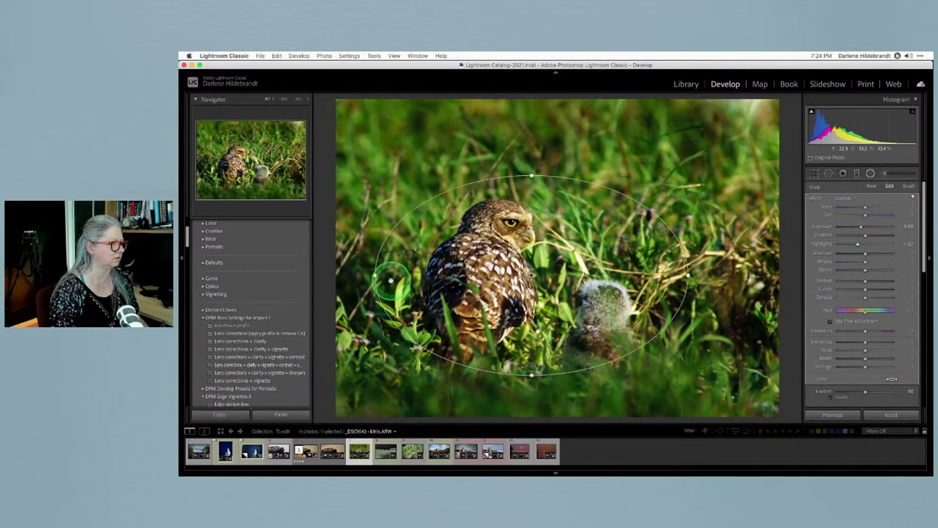
Make the radial filter's oval slightly narrower and taller, and move it up to fit around the owl and chick.
left_click_drag(374, 275, 382, 275)
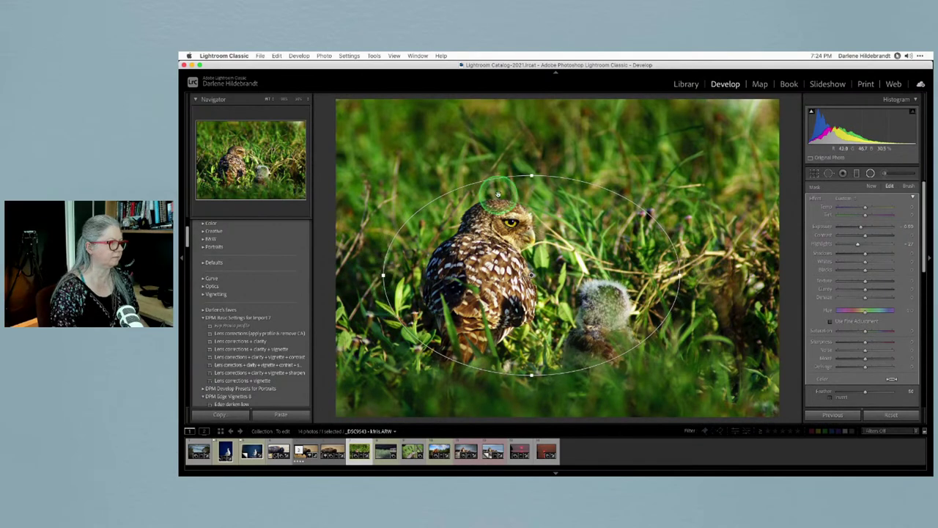
left_click_drag(531, 176, 531, 166)
left_click_drag(547, 277, 547, 270)
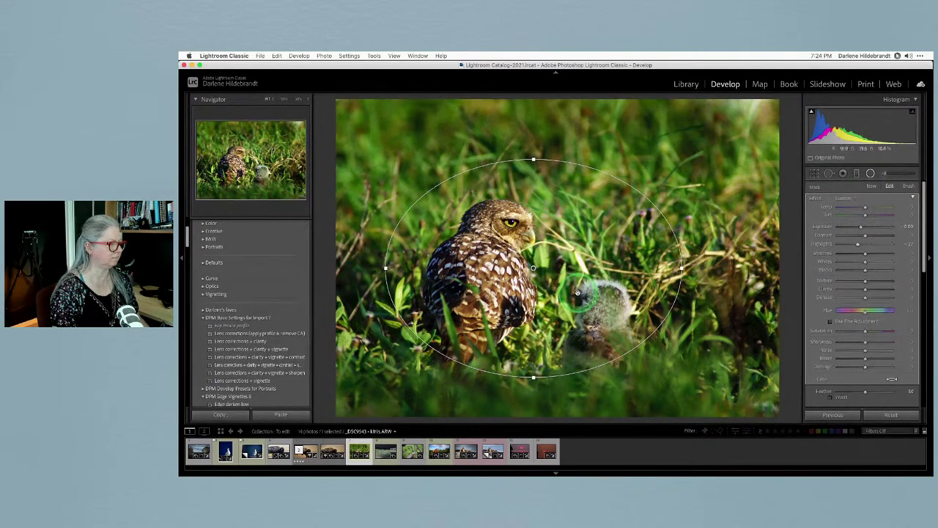
Apply the Edge darken medium vignette preset to the owl and chick photo, and compare it with the before view.
key("shift+m")
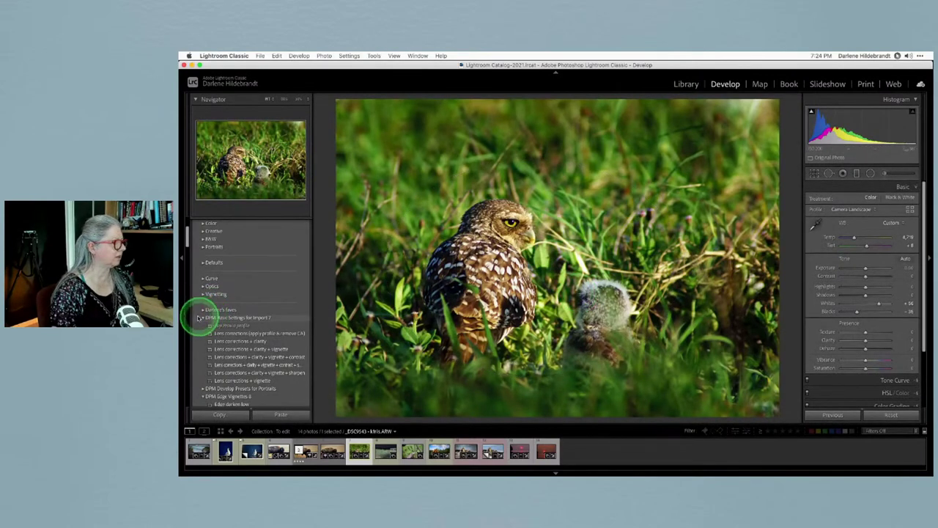
scroll(211, 317, "down", 5)
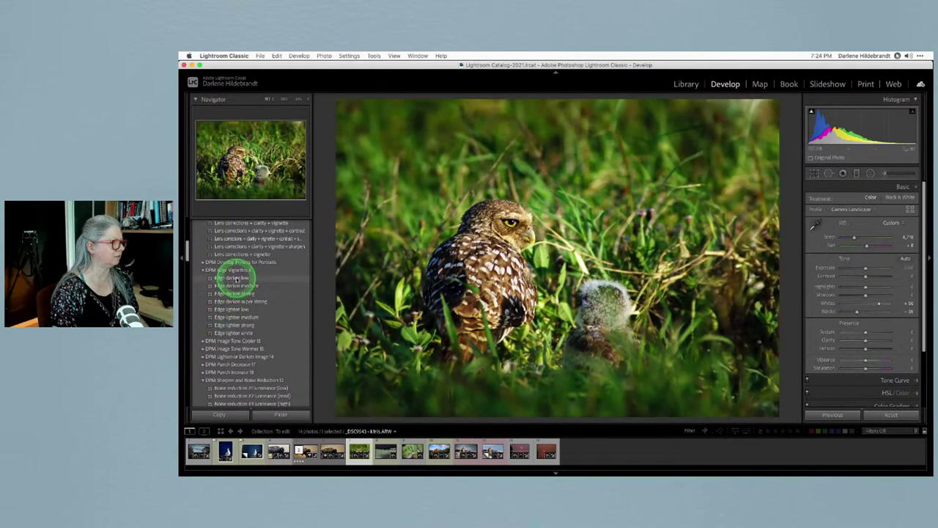
left_click(235, 285)
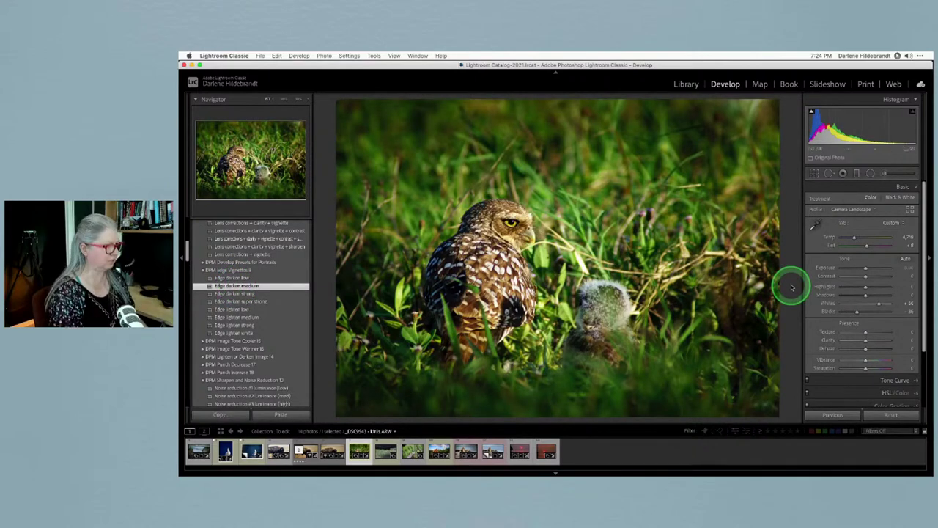
key("backslash")
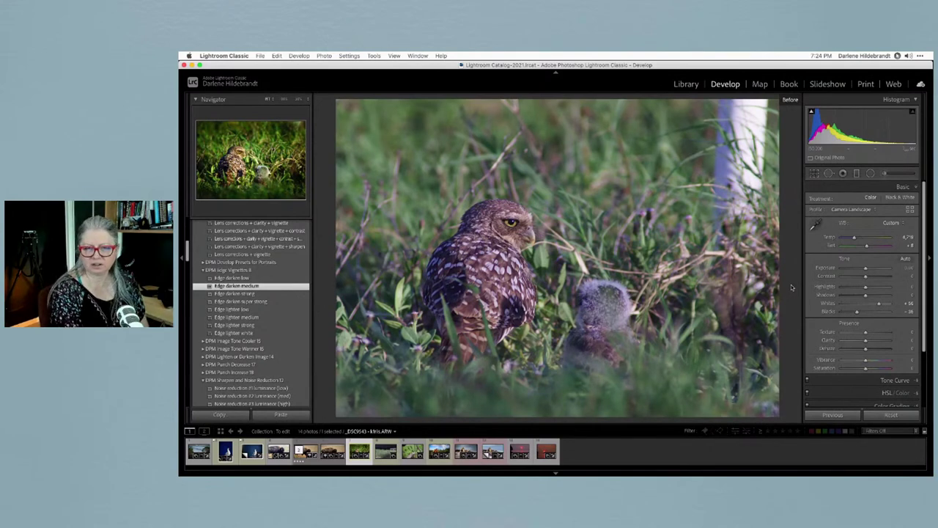
key("backslash")
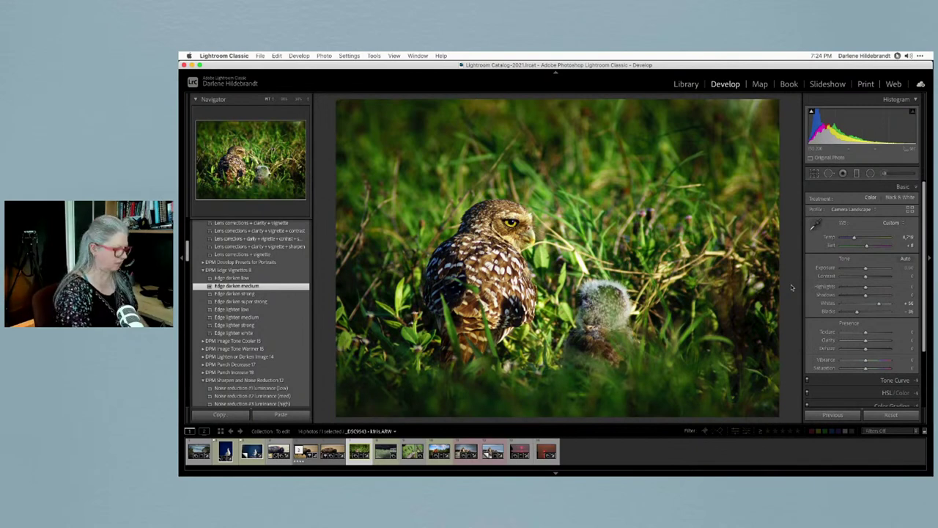
Duplicate the existing radial filter around the owl and chick.
key("shift+m")
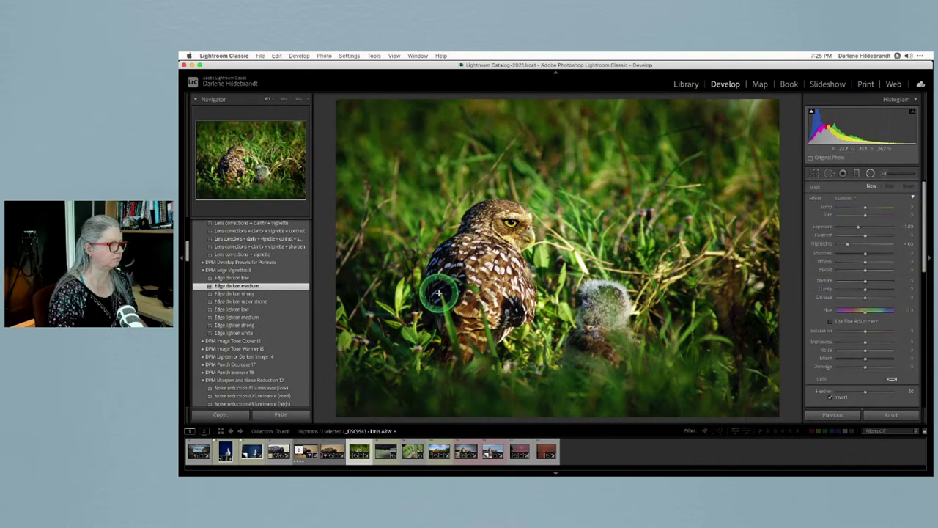
left_click(531, 269)
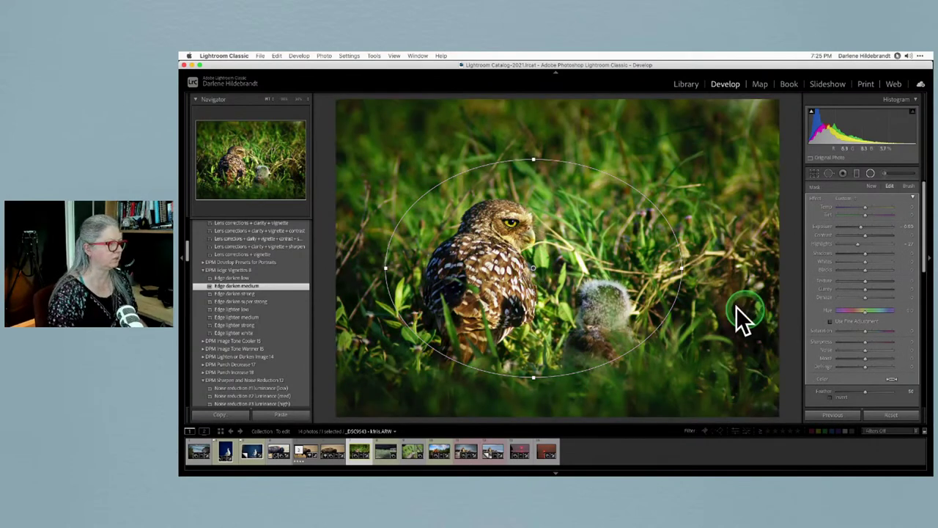
right_click(534, 268)
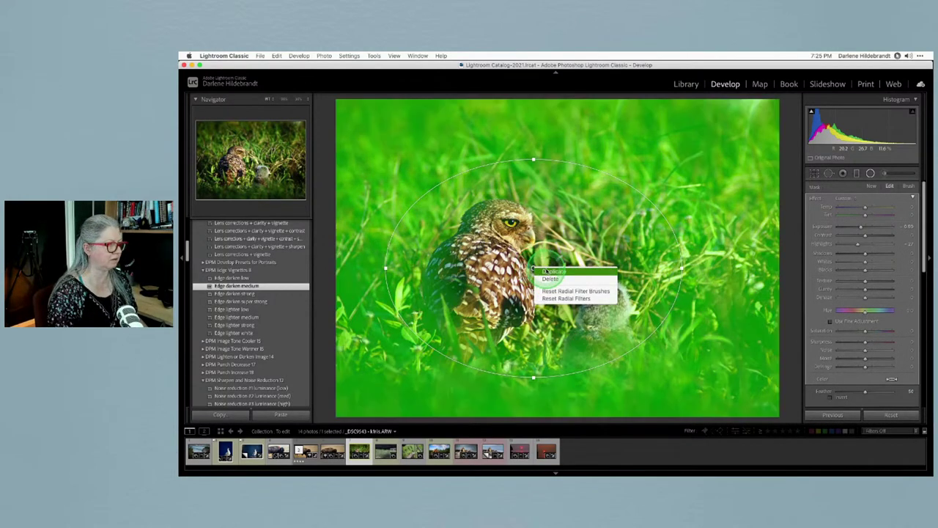
left_click(552, 272)
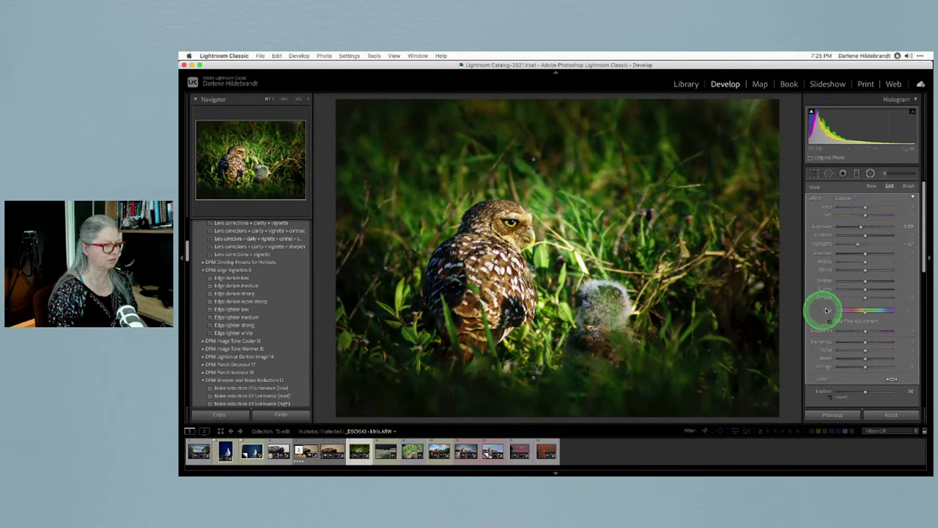
Turn on Invert for the duplicated radial filter, clear its Exposure and Highlights reductions, and raise its Texture and Clarity, with Clarity at 7.
scroll(824, 312, "down", 3)
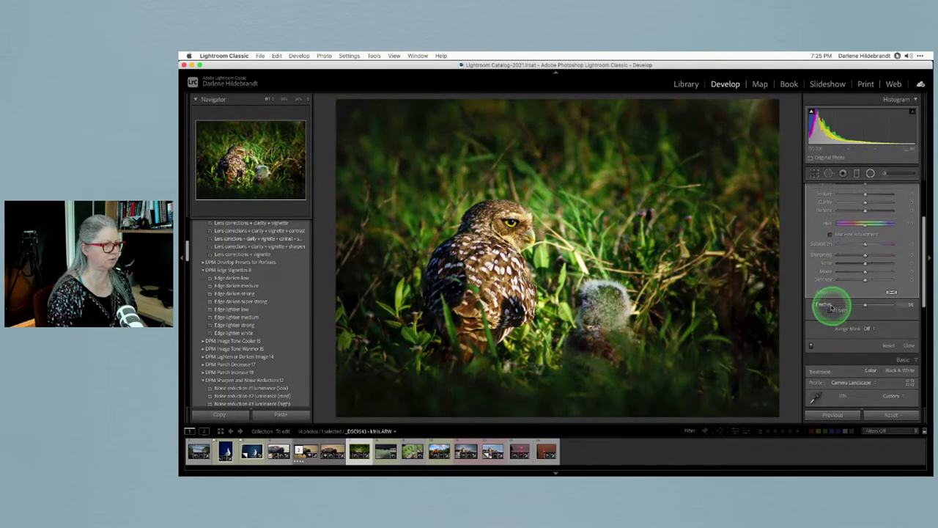
left_click(830, 309)
scroll(831, 310, "up", 3)
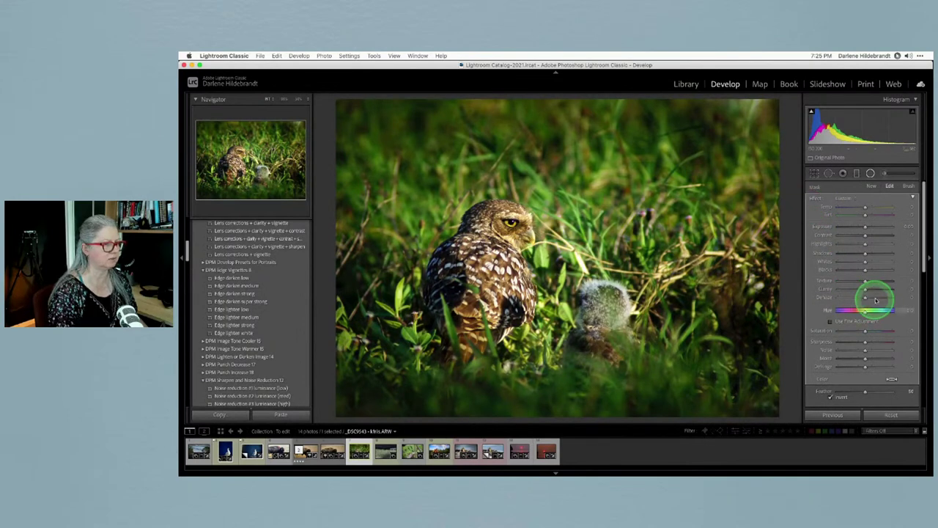
mouse_move(874, 284)
left_mouse_down()
mouse_move(863, 285)
mouse_move(874, 282)
left_mouse_up()
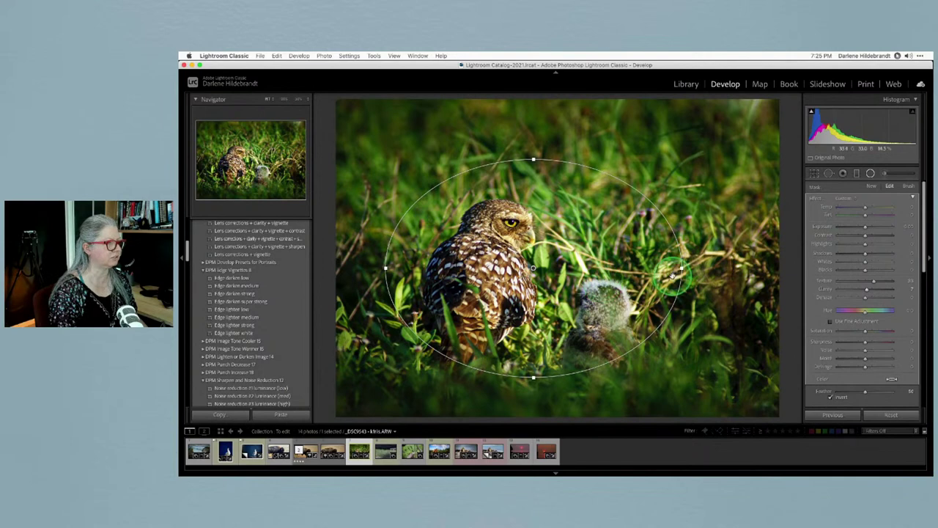
Narrow the duplicated oval and move it over the adult owl, and compare the photo with the radial filters off and on.
left_click_drag(679, 269, 608, 258)
left_click_drag(580, 289, 547, 295)
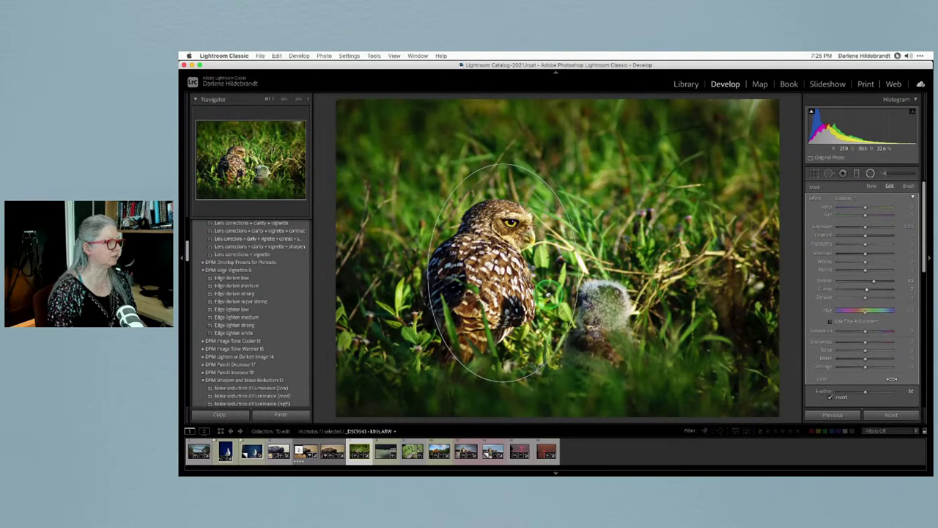
scroll(865, 319, "down", 1)
scroll(863, 322, "down", 3)
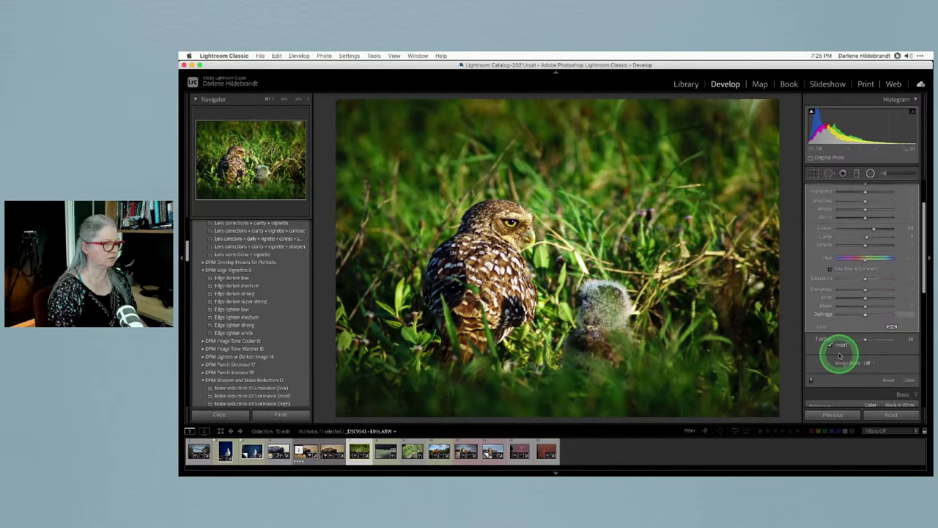
left_click(811, 381)
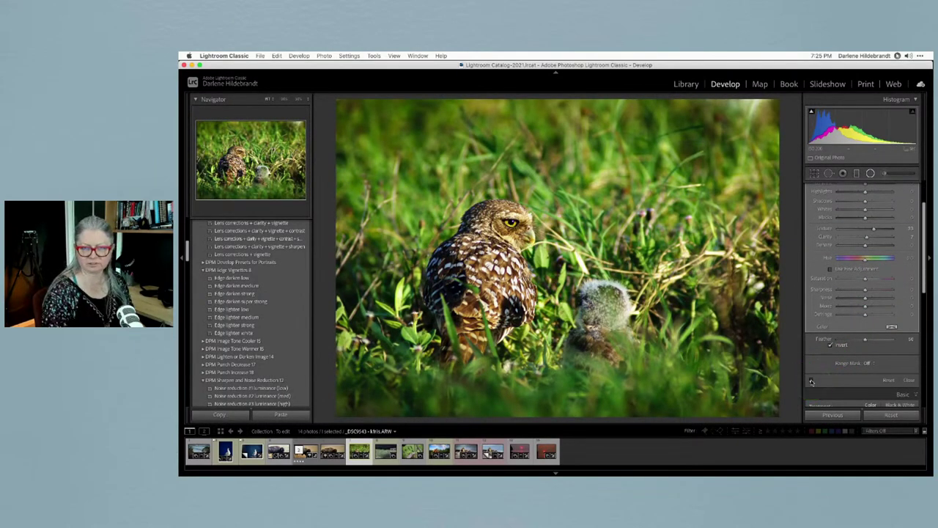
left_click(811, 380)
left_click(811, 381)
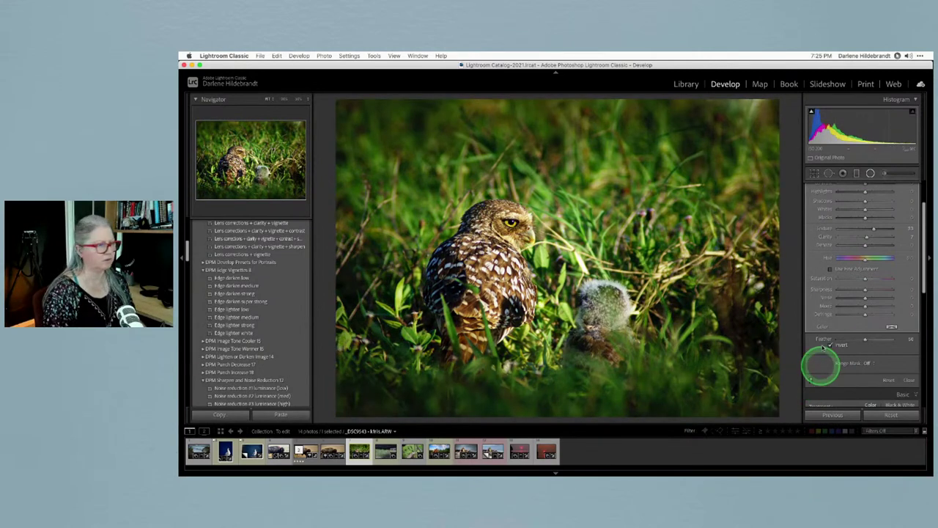
left_click(831, 313)
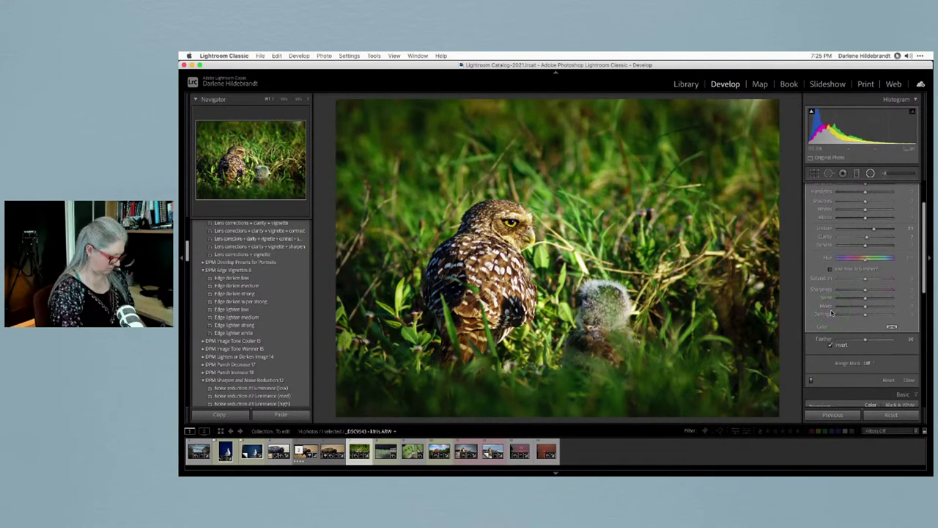
key("shift+m")
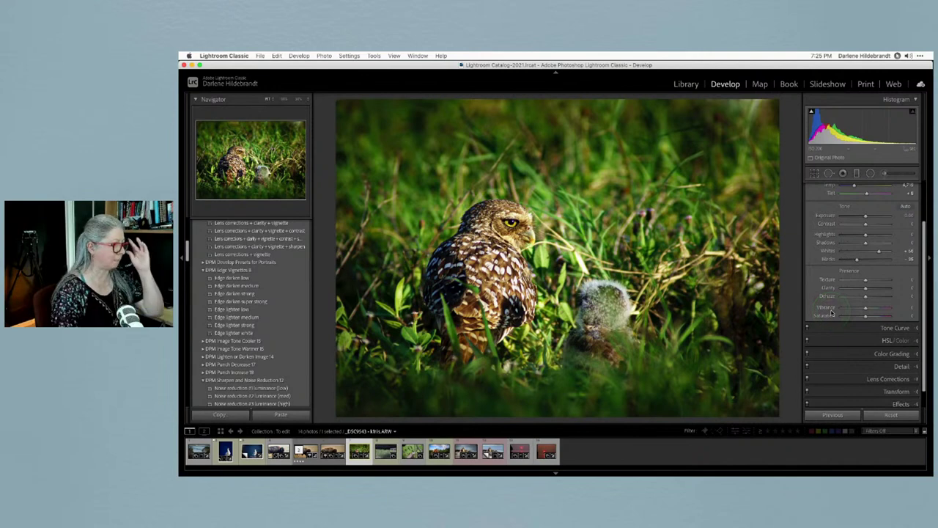
Copy all develop settings except Spot Removal and Crop, and paste them onto the next photo of the owl beside the wooden post.
key("super+shift+c")
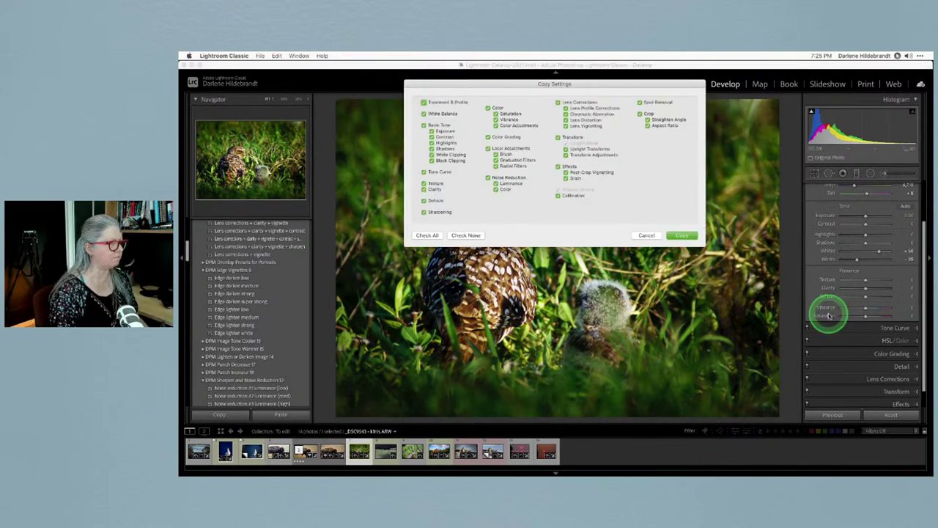
left_click(660, 101)
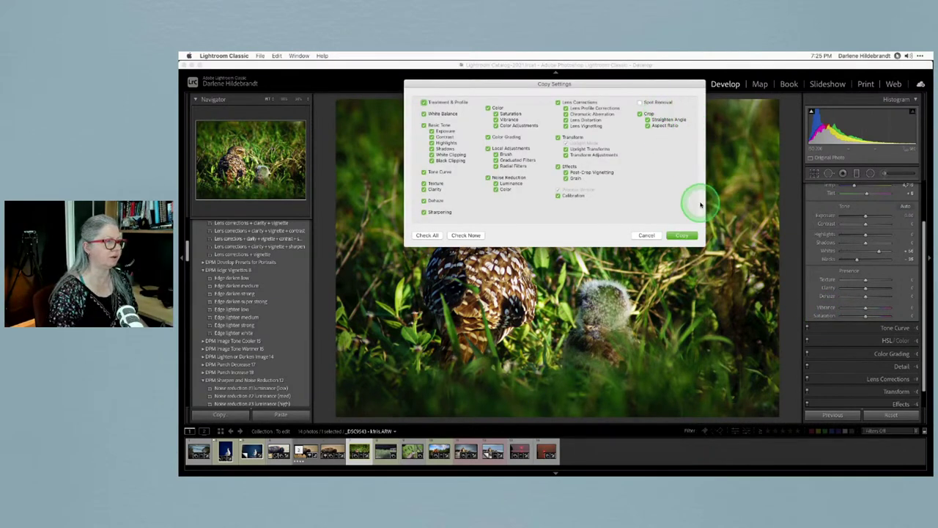
left_click(641, 114)
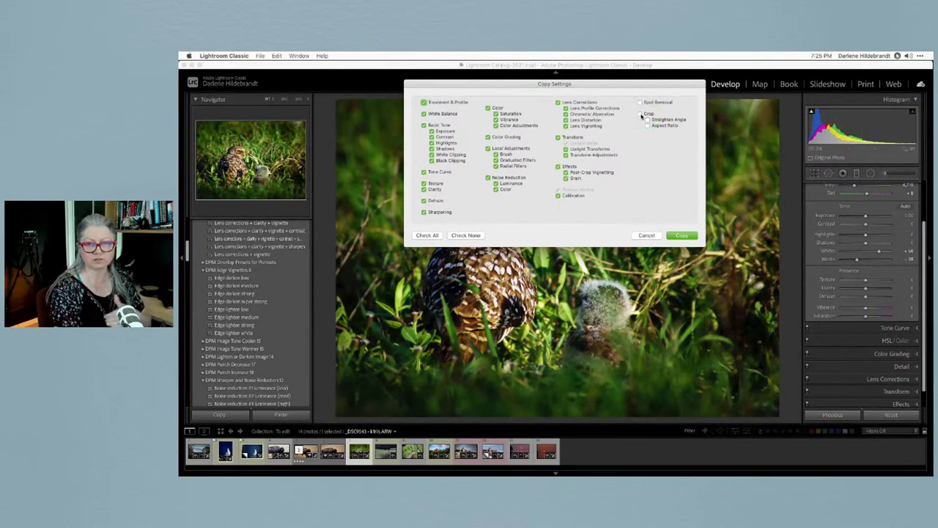
key("Return")
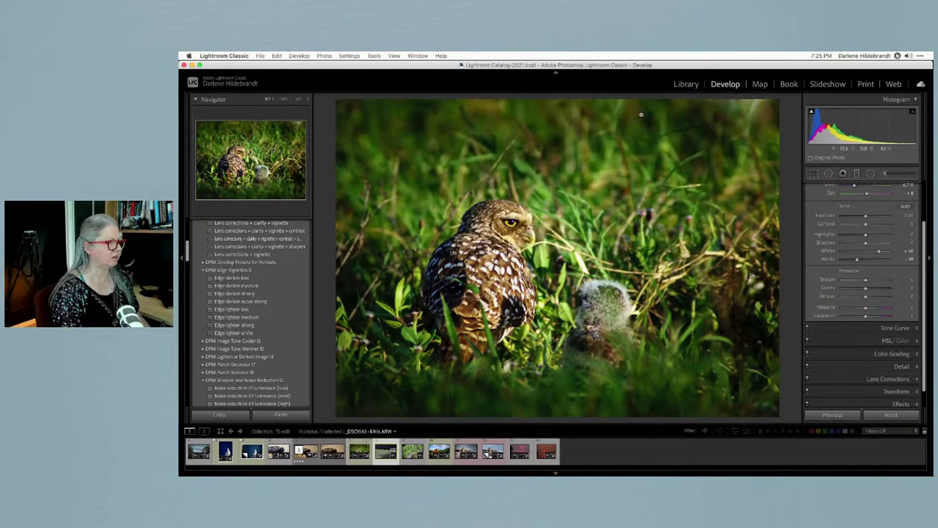
key("Right")
key("super+shift+v")
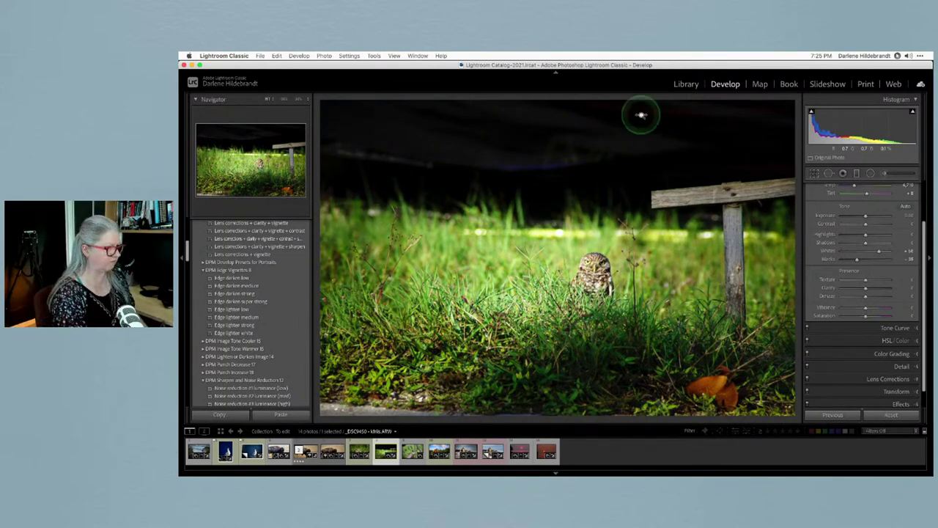
Move the darkening radial filter over the small owl and narrow its oval to fit around the bird.
key("shift+m")
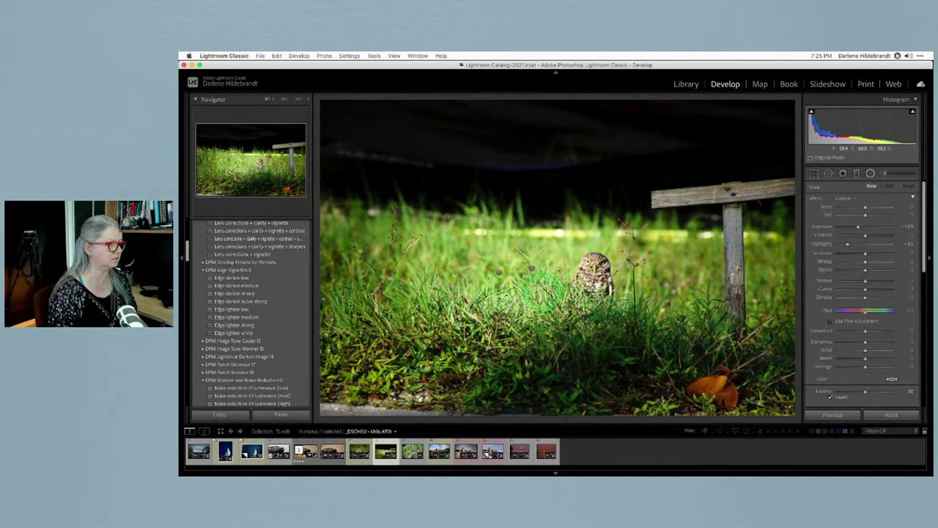
left_click(532, 270)
left_click_drag(519, 273, 567, 277)
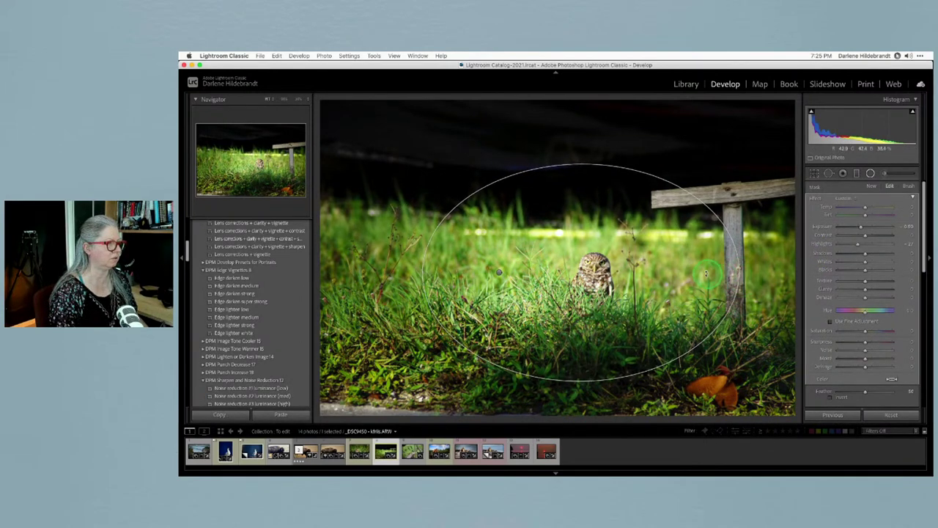
left_click_drag(738, 275, 658, 272)
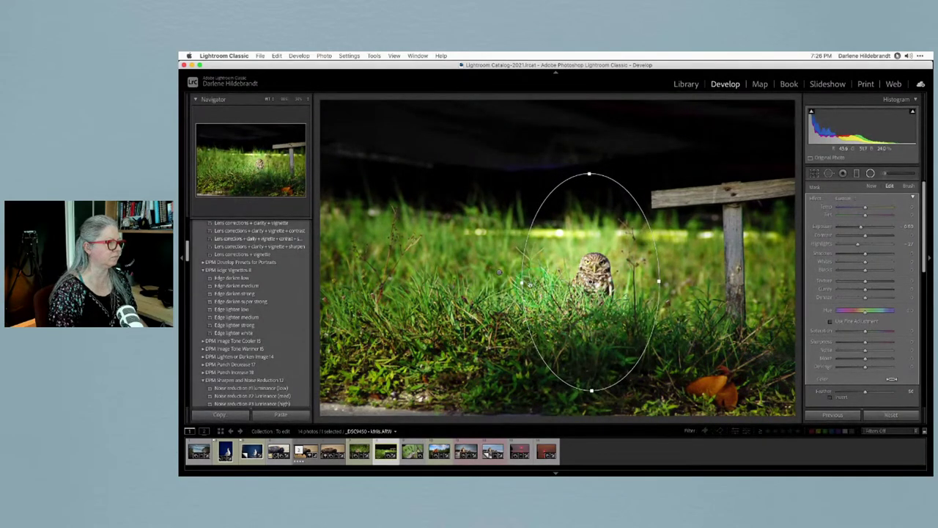
Shrink the Texture and Clarity radial filter to the small owl's size and move it onto the bird.
left_click(498, 272)
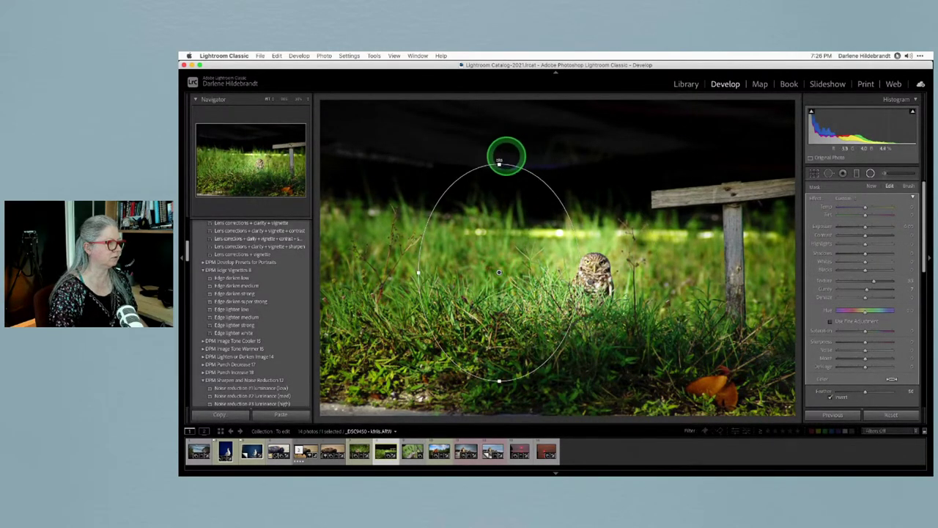
left_click_drag(499, 165, 497, 220)
left_click_drag(419, 272, 591, 293)
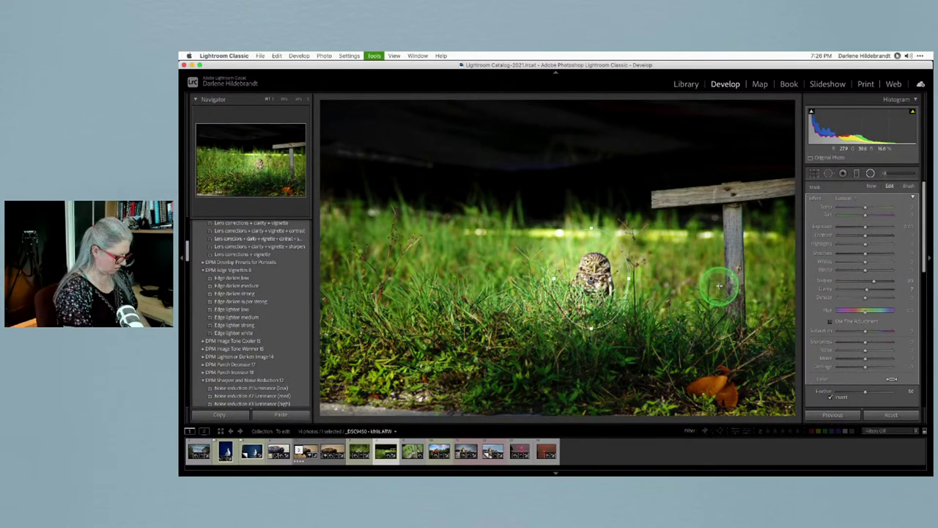
Crop the small owl photo tighter with a custom aspect, trimming the foreground, the grass on the left and the dark area above.
key("r")
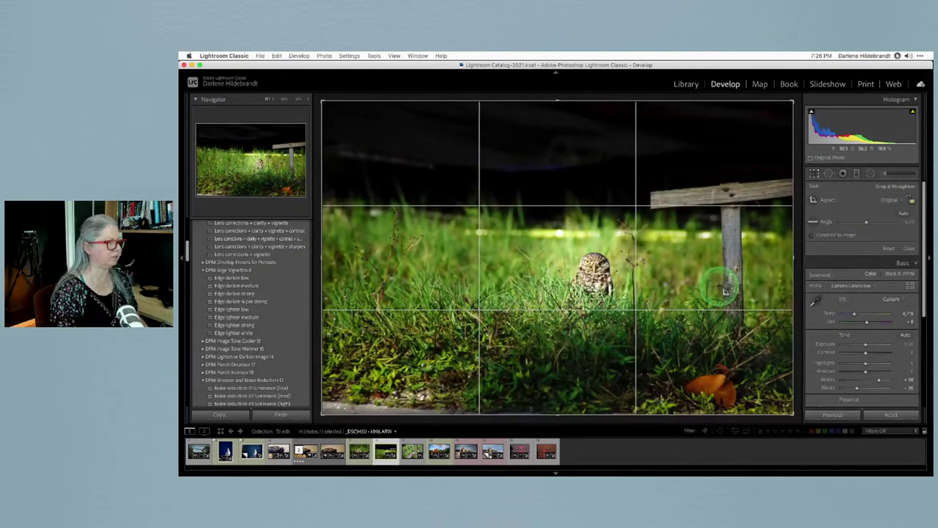
left_click_drag(395, 412, 397, 388)
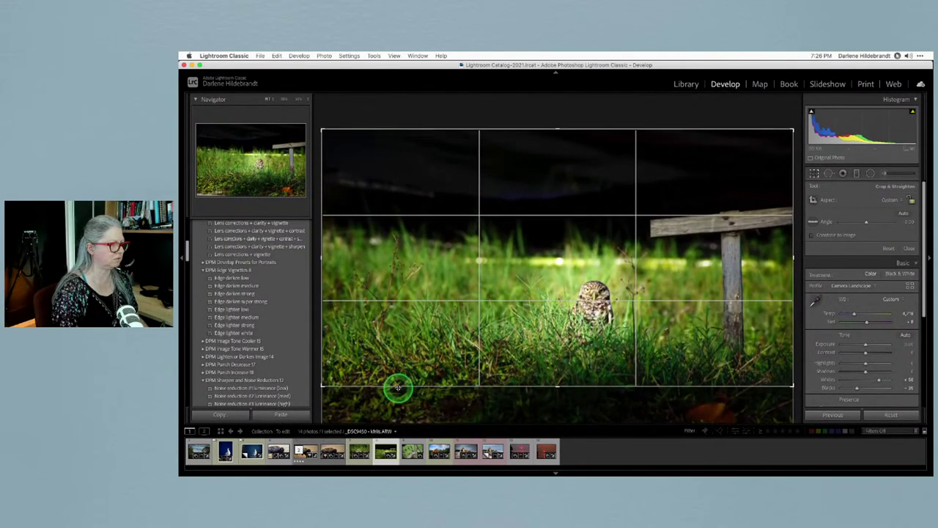
left_click_drag(320, 230, 417, 232)
left_click(584, 244)
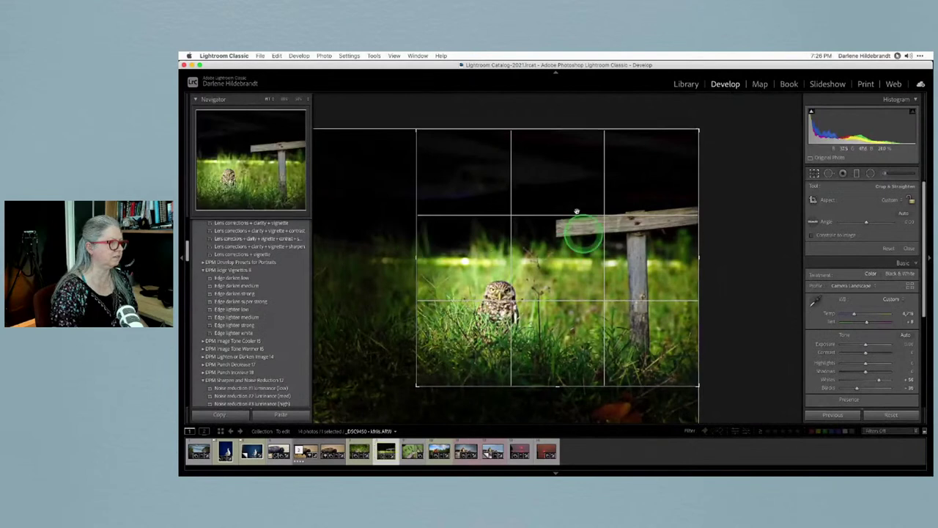
left_click_drag(566, 129, 567, 156)
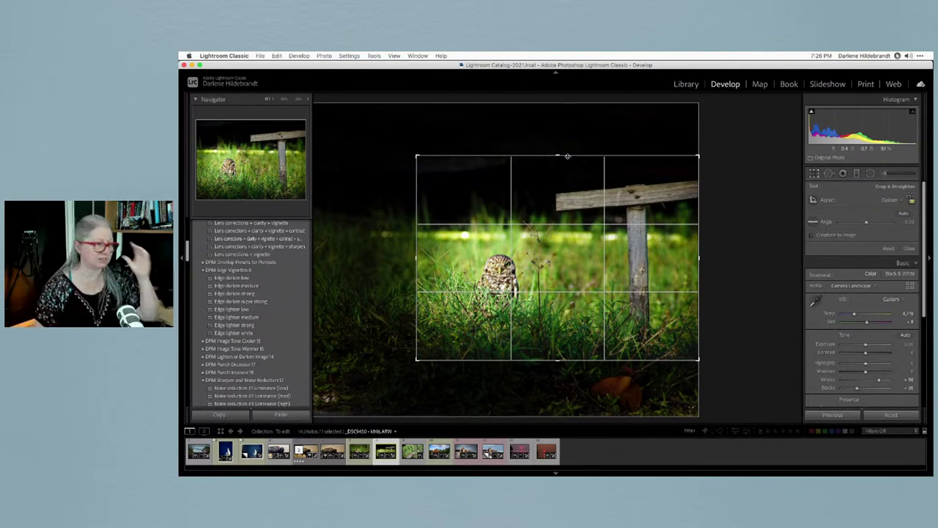
left_click_drag(540, 253, 513, 255)
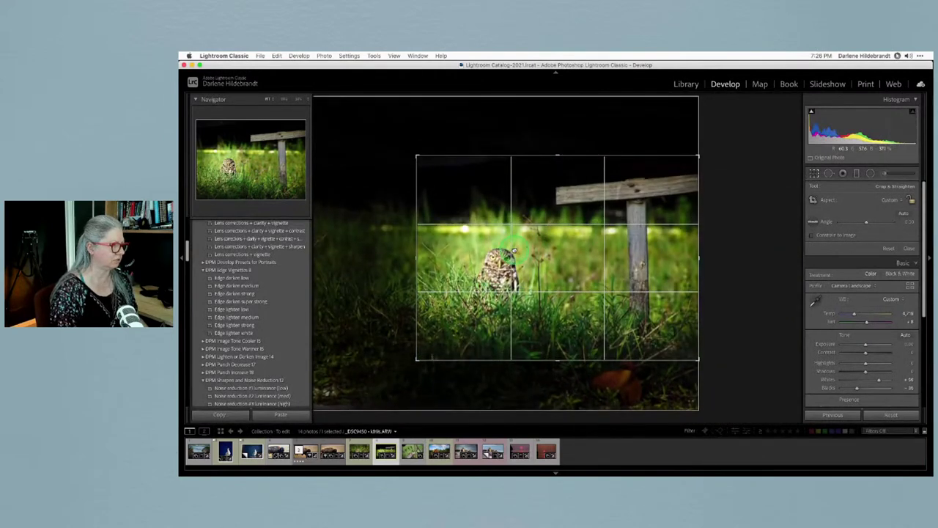
left_click(739, 307)
left_click(795, 300)
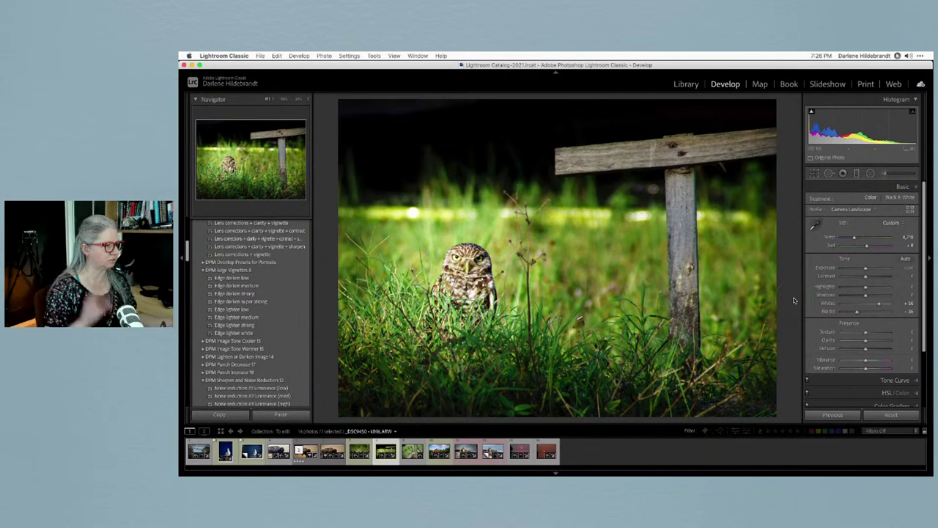
Reframe the crop so the owl sits right of centre and the upright wooden post is left out.
key("r")
mouse_move(653, 298)
left_mouse_down()
mouse_move(646, 282)
mouse_move(654, 279)
left_mouse_up()
key("r")
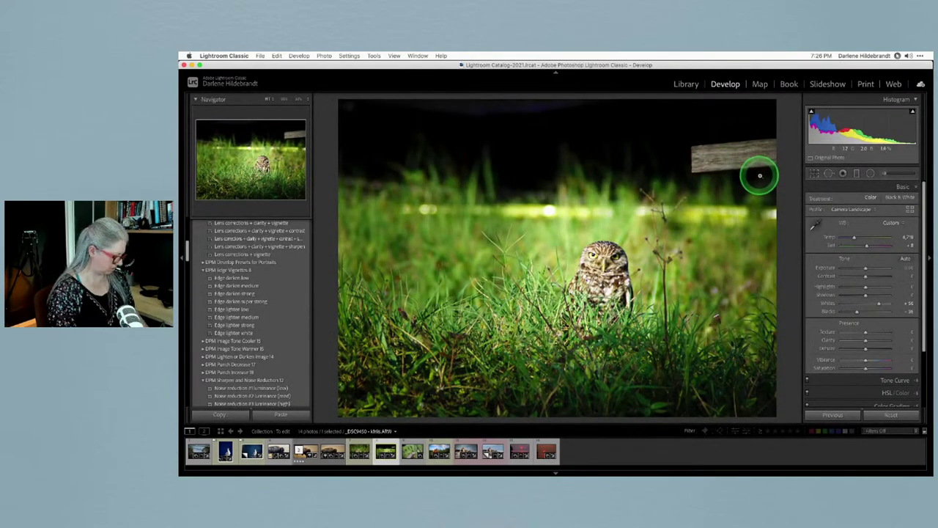
Undo the last crop reframing and fit the radial filters closer around the small owl.
key("super+z")
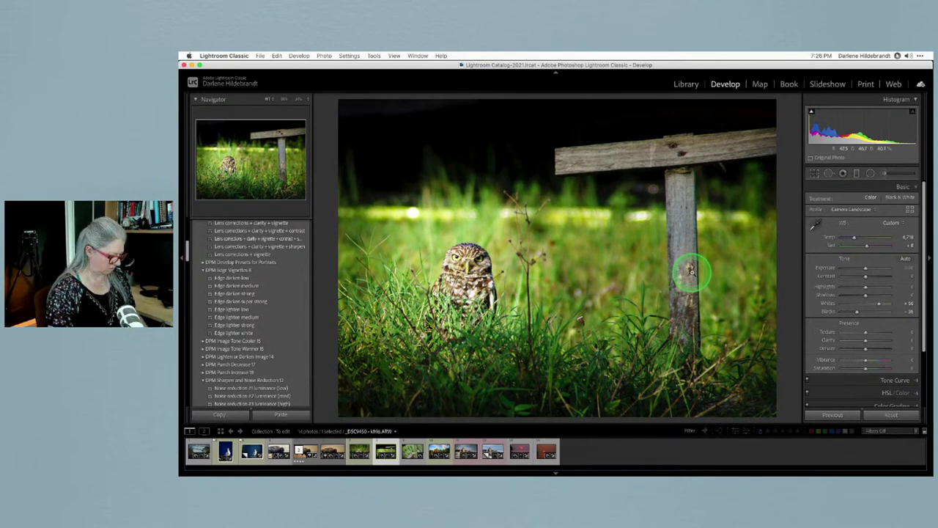
key("shift+m")
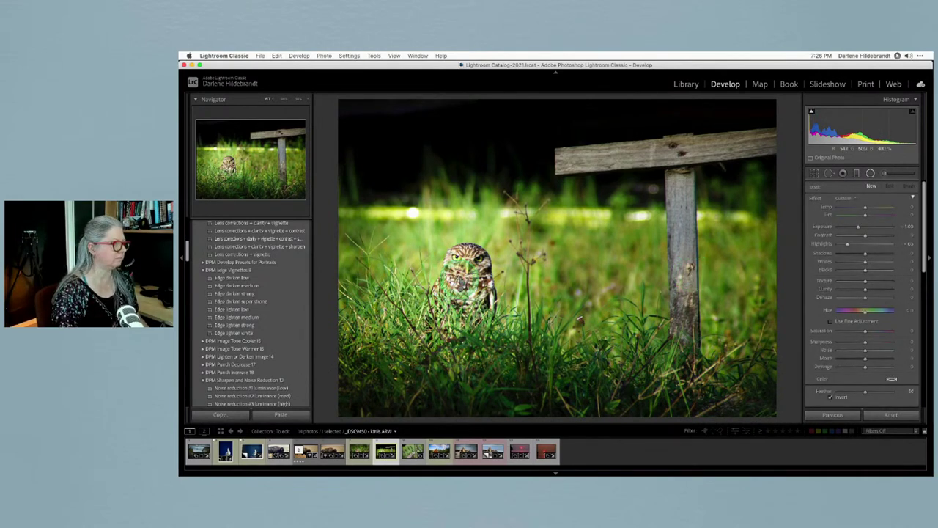
left_click(460, 282)
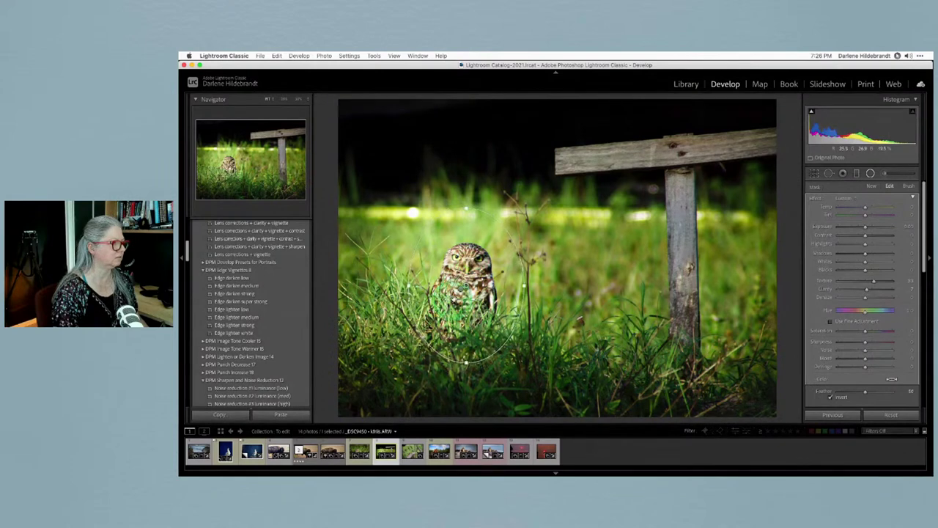
left_click_drag(460, 289, 466, 290)
left_click_drag(571, 291, 555, 283)
left_click_drag(466, 125, 475, 187)
left_click_drag(472, 238, 488, 242)
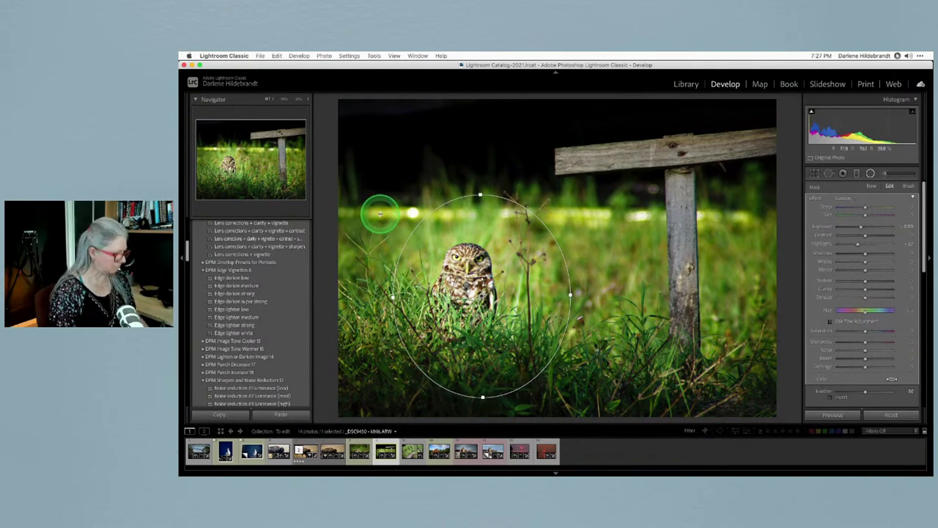
Heal the bright spots along the yellow band behind the owl with Spot Removal, adjusting the opacity to 77.
key("q")
key("bracketleft")
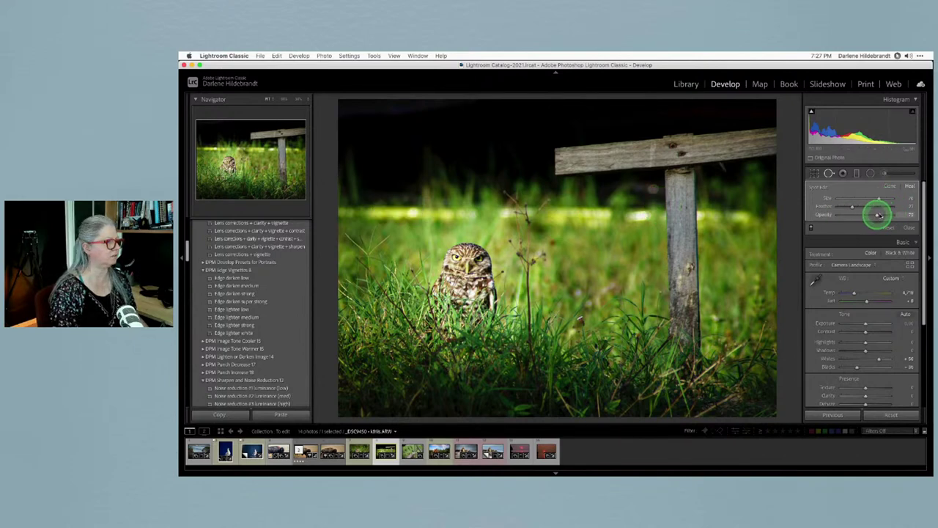
mouse_move(907, 213)
left_mouse_down()
mouse_move(883, 213)
mouse_move(891, 211)
left_mouse_up()
left_click(630, 212)
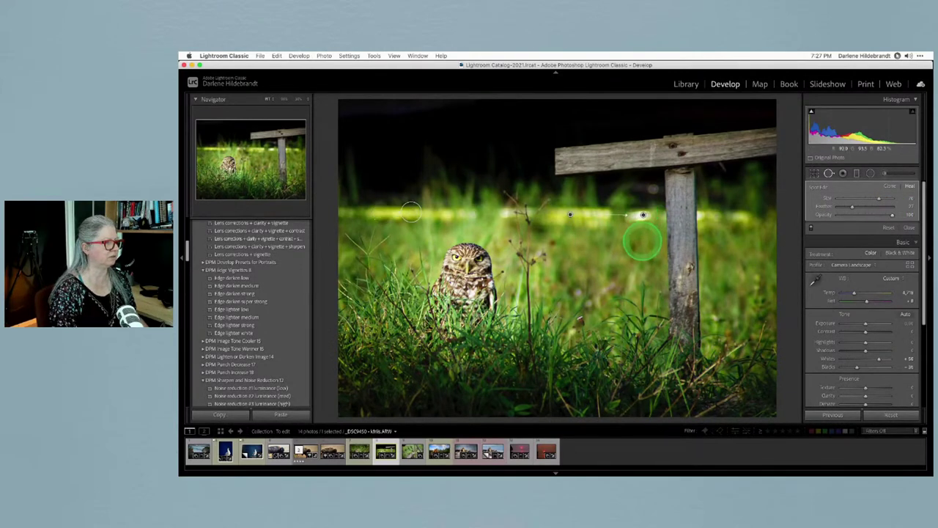
left_click_drag(857, 228, 879, 216)
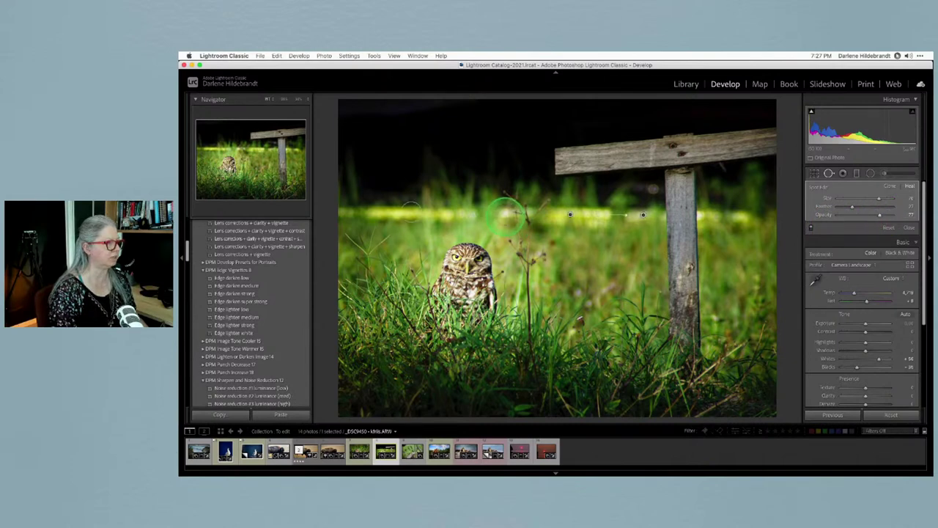
left_click_drag(460, 187, 463, 214)
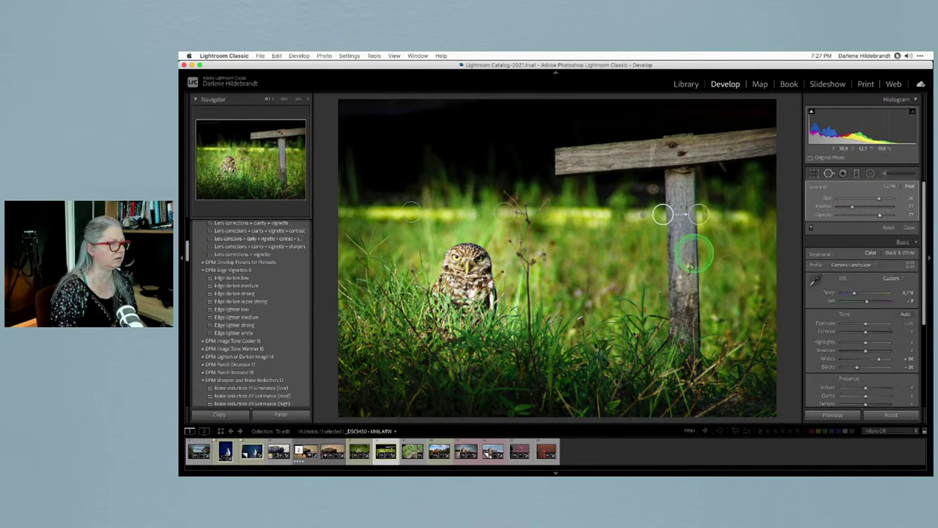
Heal the bright spot beside the wooden post, sampling from lower along the post's edge so the two line up.
left_click(661, 214)
left_click_drag(662, 214, 696, 244)
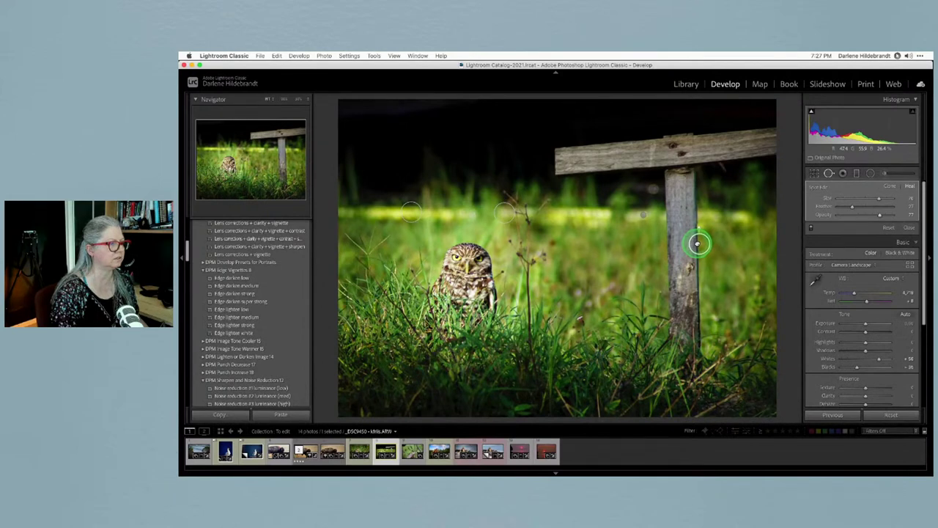
left_click_drag(697, 244, 698, 243)
left_click(283, 99)
key("z")
left_click_drag(635, 193, 411, 303)
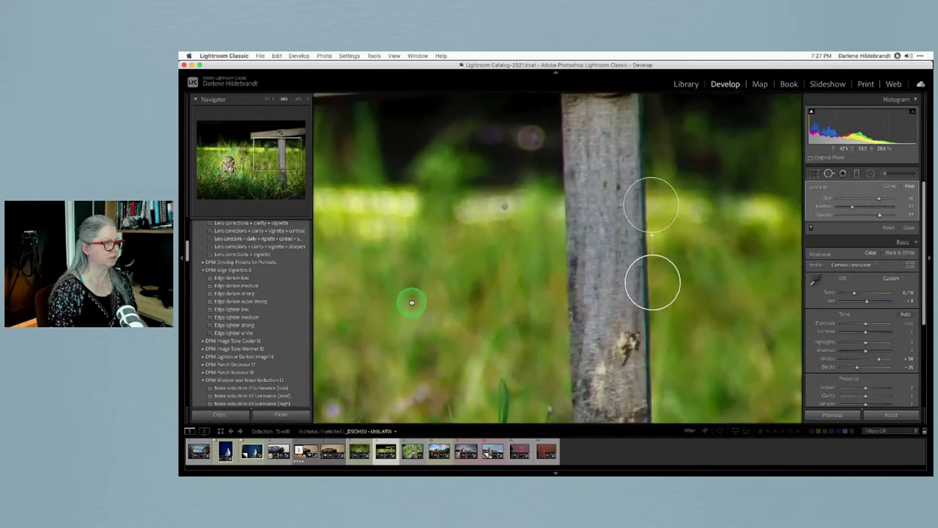
mouse_move(651, 289)
left_mouse_down()
mouse_move(662, 286)
mouse_move(654, 291)
left_mouse_up()
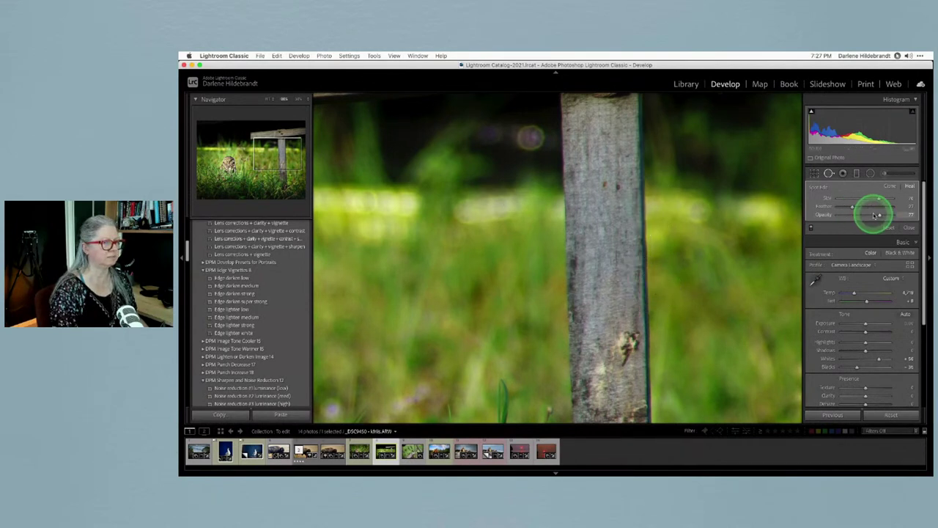
key("q")
left_click(734, 266)
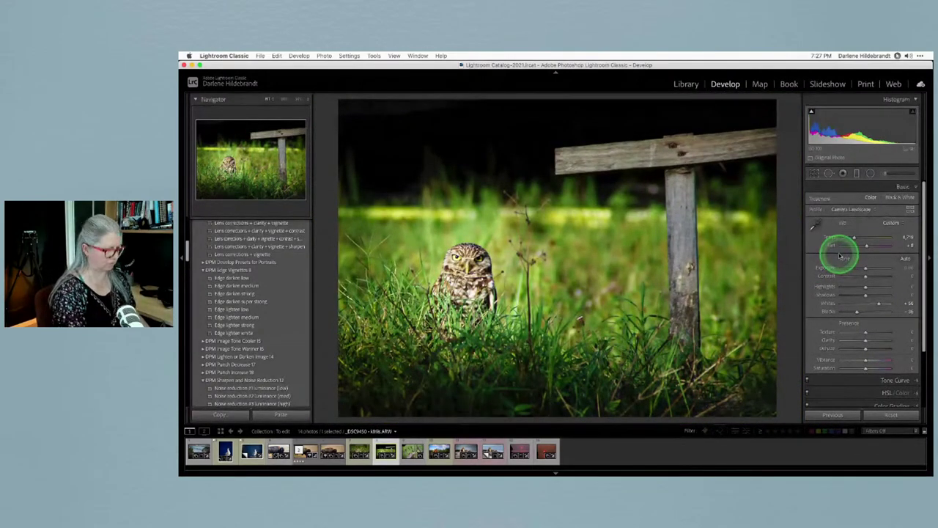
Compare the edited small owl photo with its original and with the owl and chick photo, and check its crop area.
key("backslash")
key("backslash")
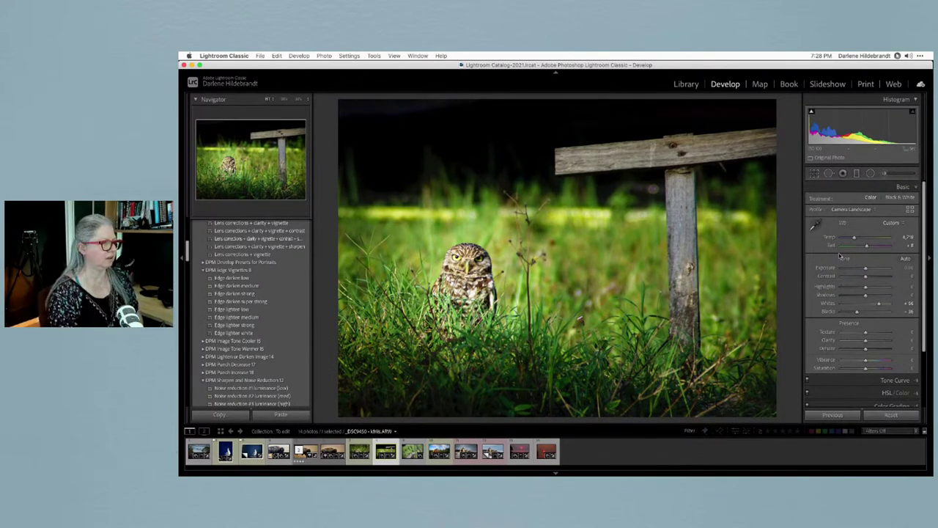
key("Right")
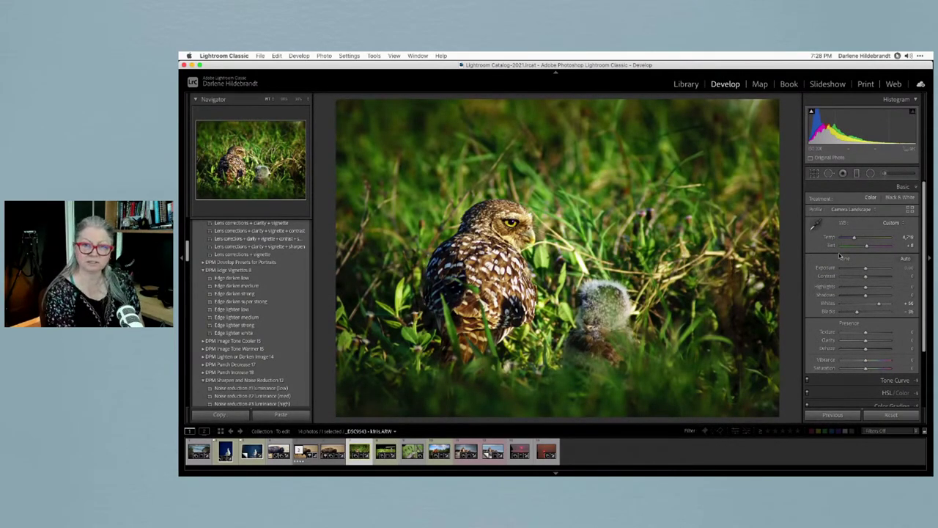
key("Right")
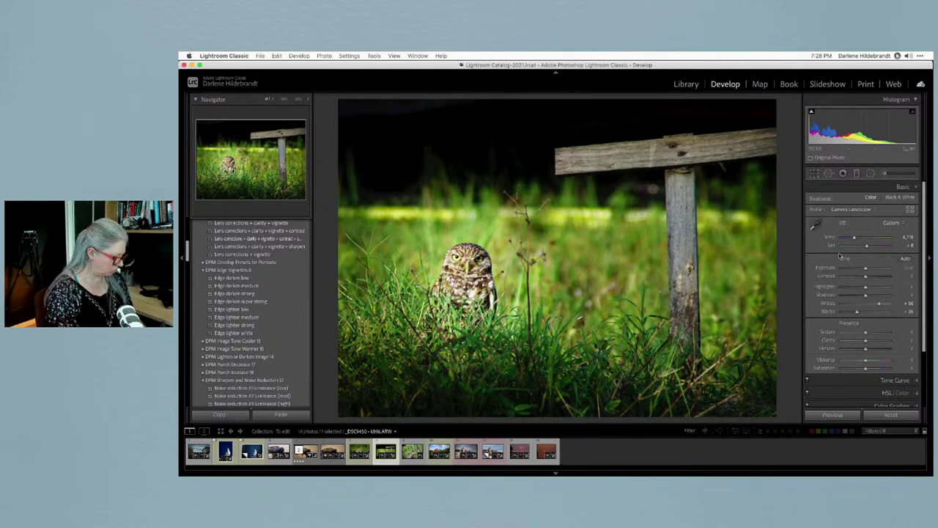
key("r")
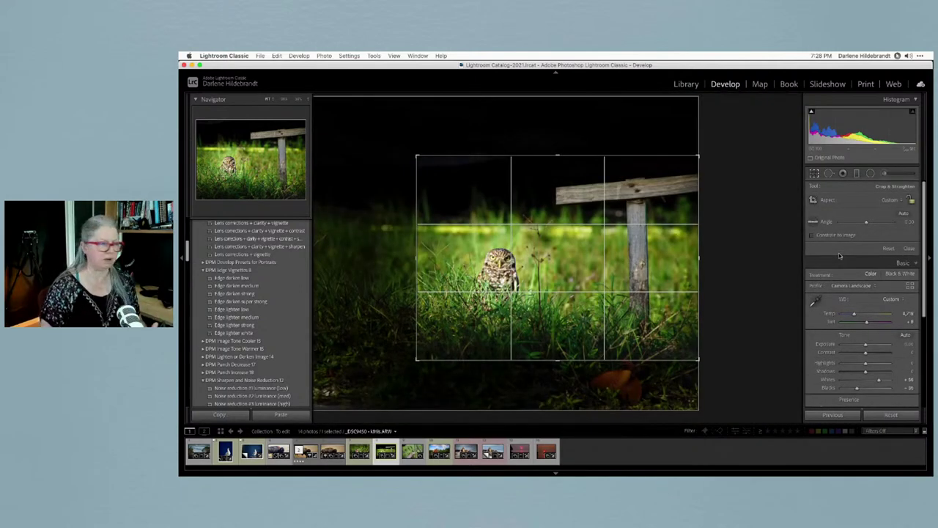
key("r")
left_click(840, 254)
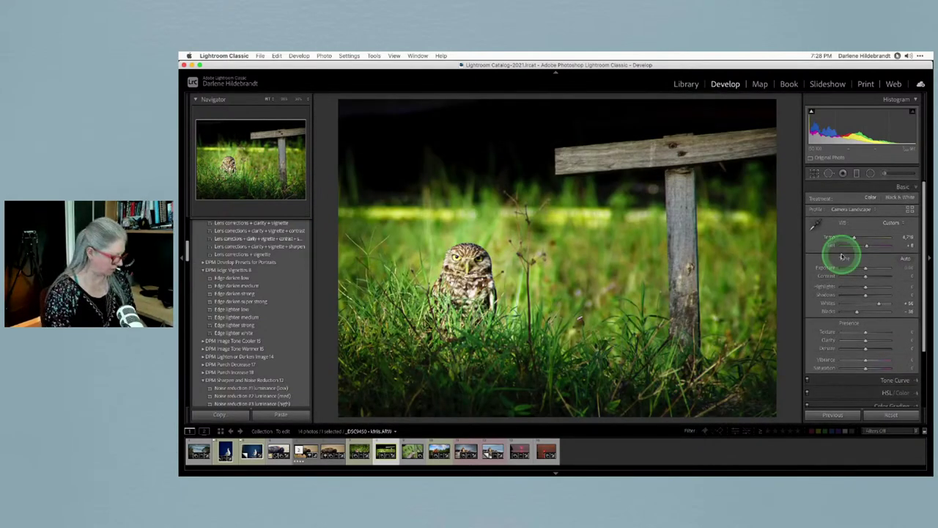
Examine the small owl photo's original and cropped pixel dimensions in the Library metadata.
key("e")
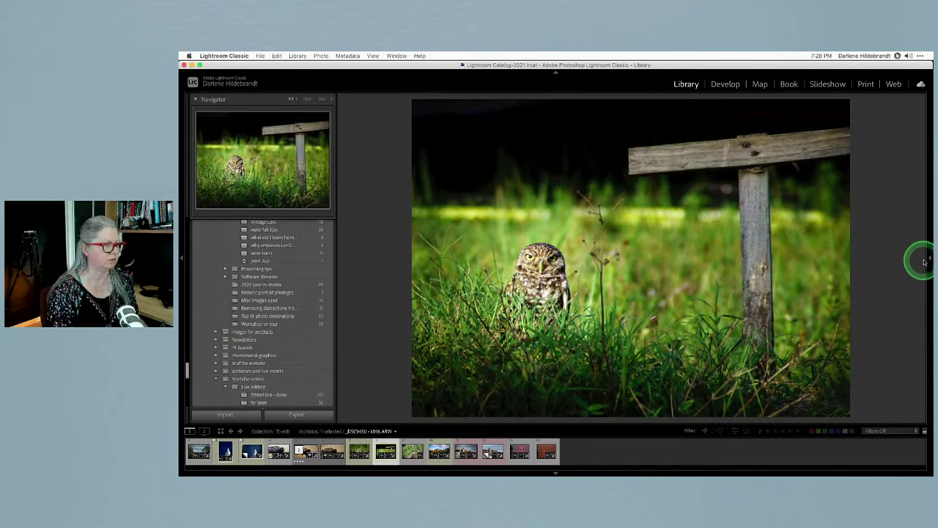
left_click(928, 258)
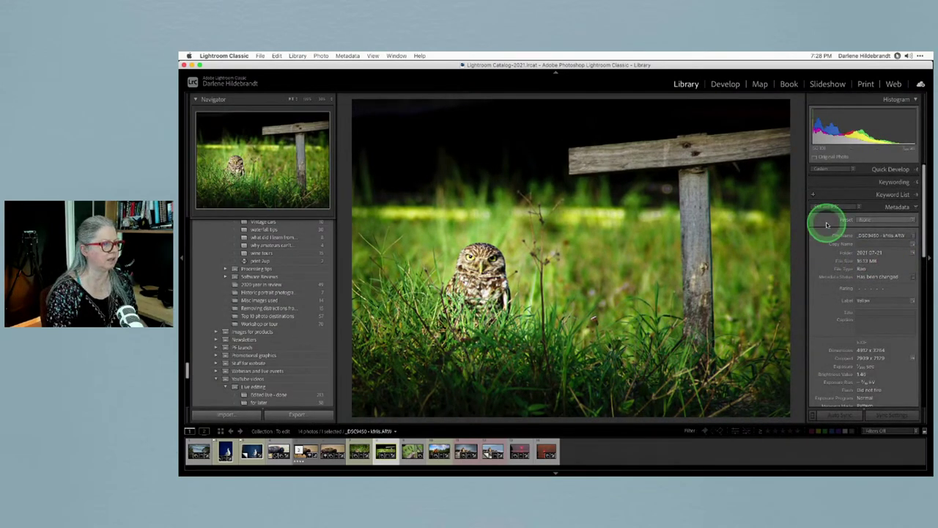
scroll(862, 268, "down", 2)
scroll(862, 268, "down", 1)
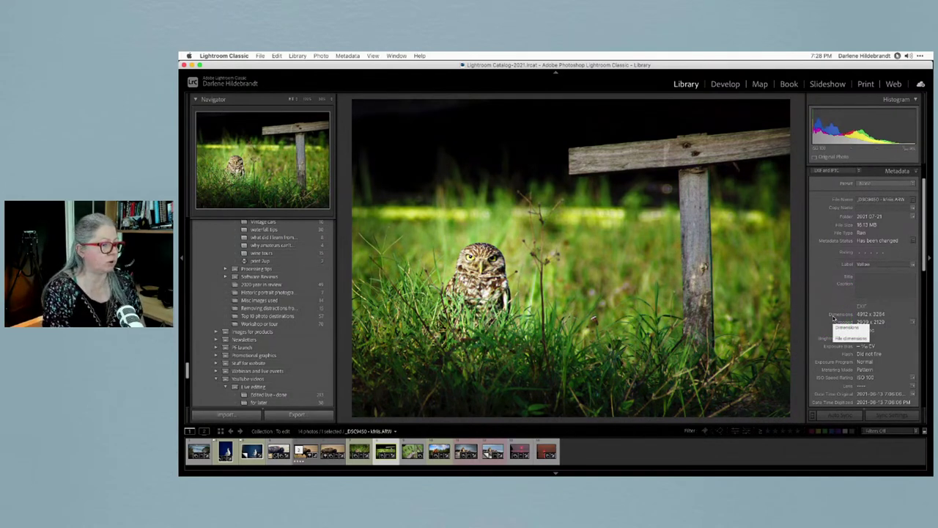
left_click_drag(833, 319, 842, 264)
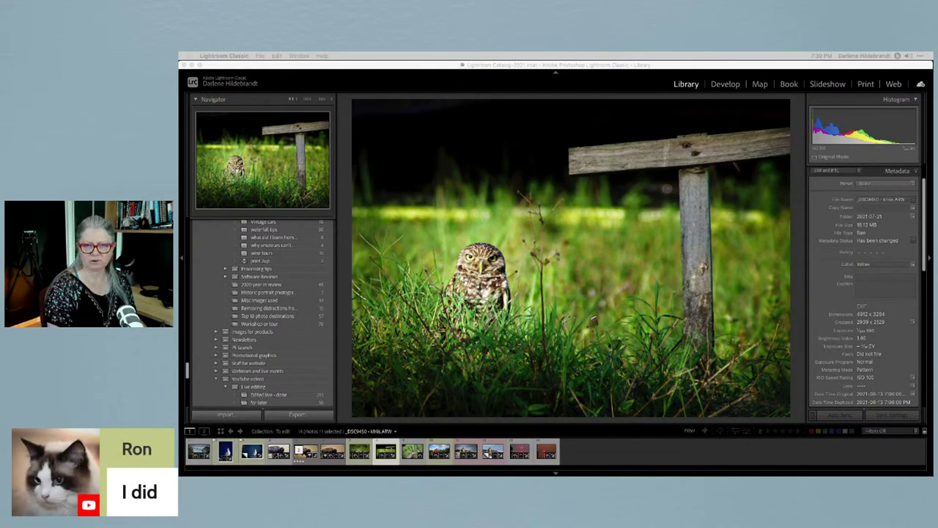
left_click(800, 288)
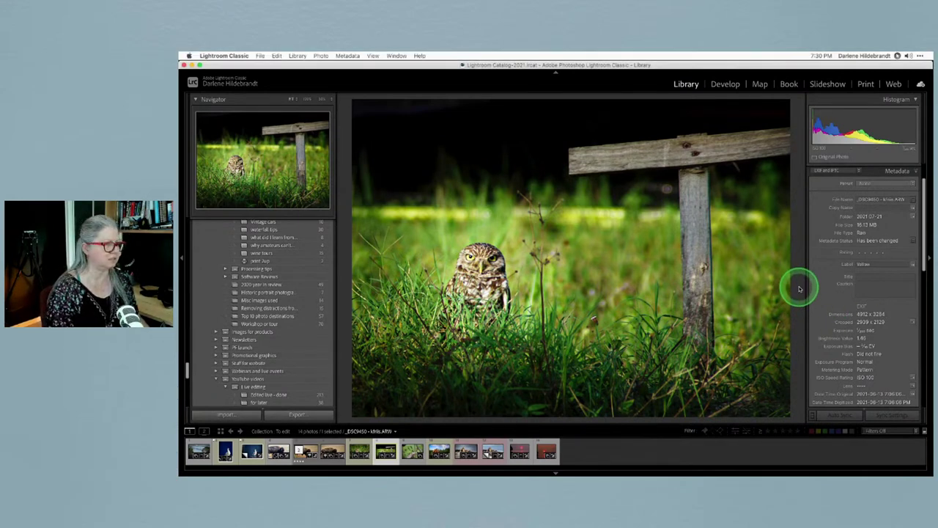
Rotate the small owl photo upside down in Develop and dim the interface around it.
key("d")
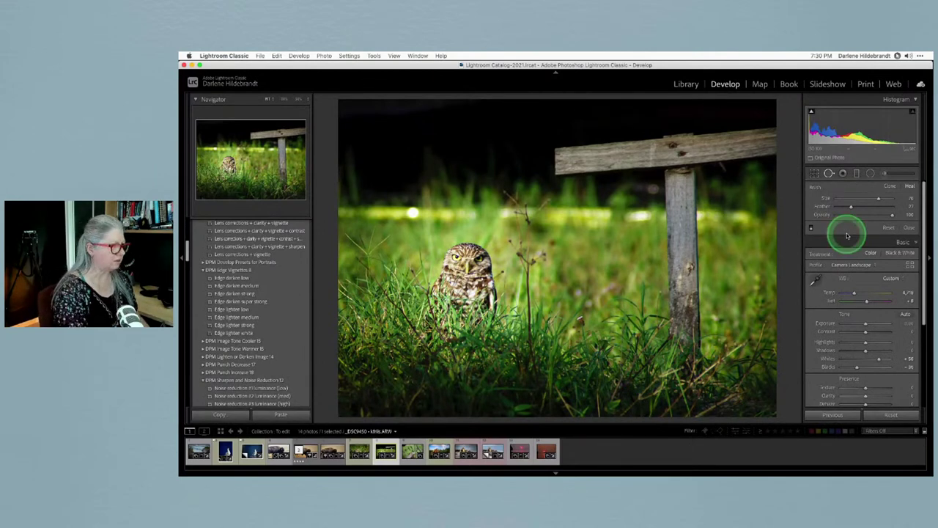
key("super+bracketright")
key("super+bracketright")
key("l")
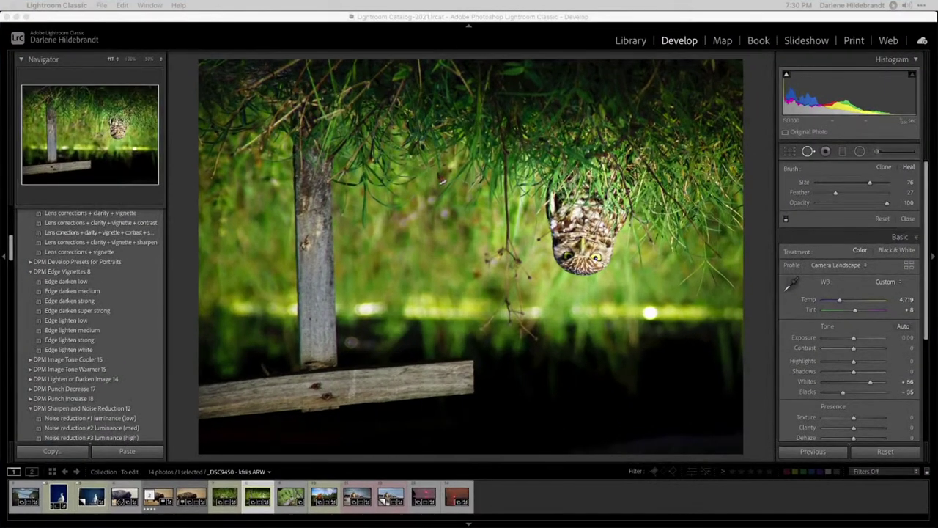
key("l")
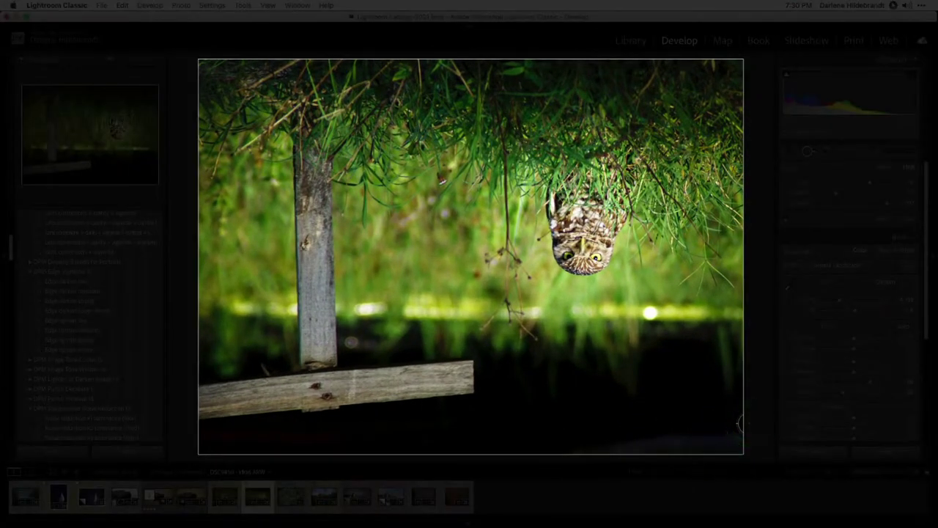
Examine where the eye is drawn in the upside-down photo with the panels hidden and the surroundings alternately dimmed and lit.
key("super+Tab")
left_click(749, 426)
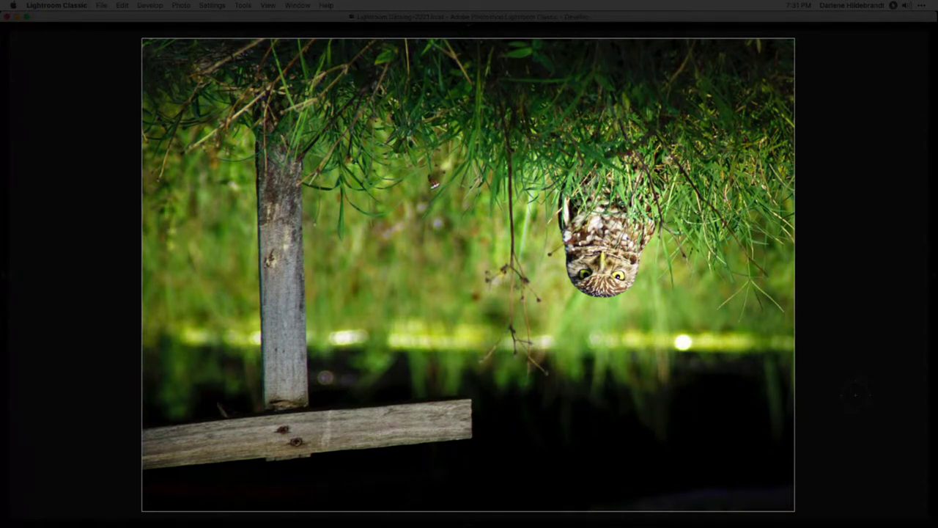
left_click(767, 505)
mouse_move(491, 513)
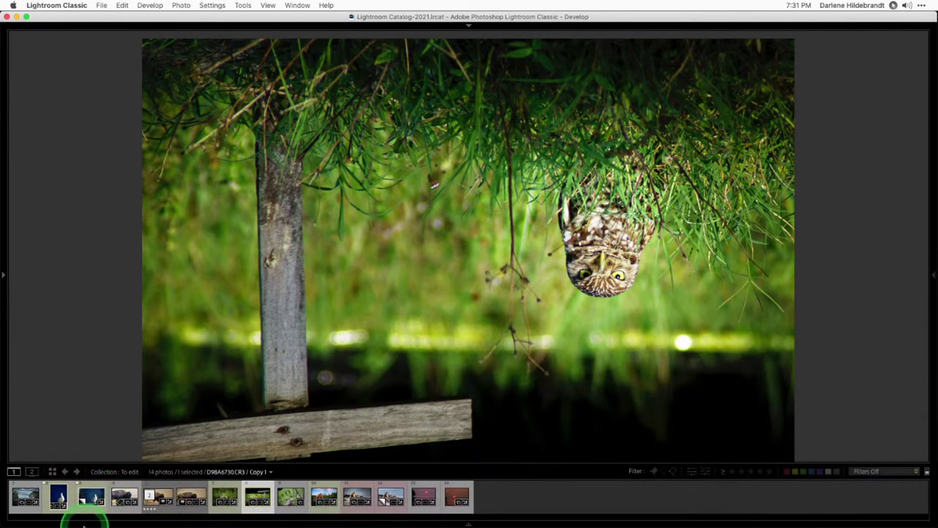
left_click(868, 496)
key("l")
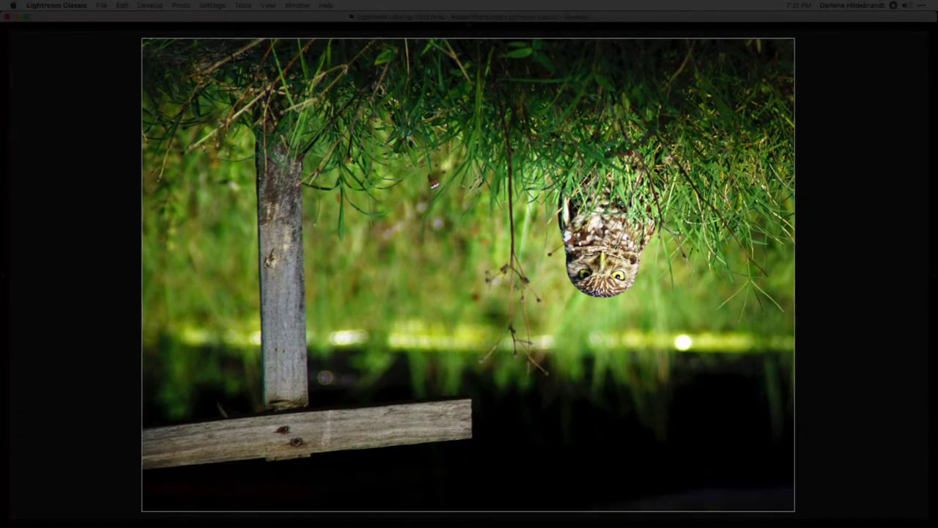
key("l")
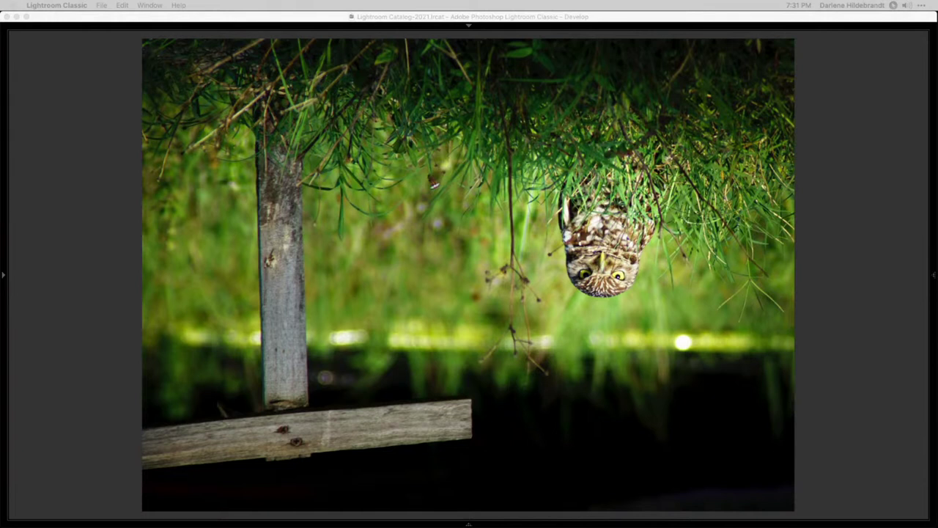
left_click(828, 439)
key("l")
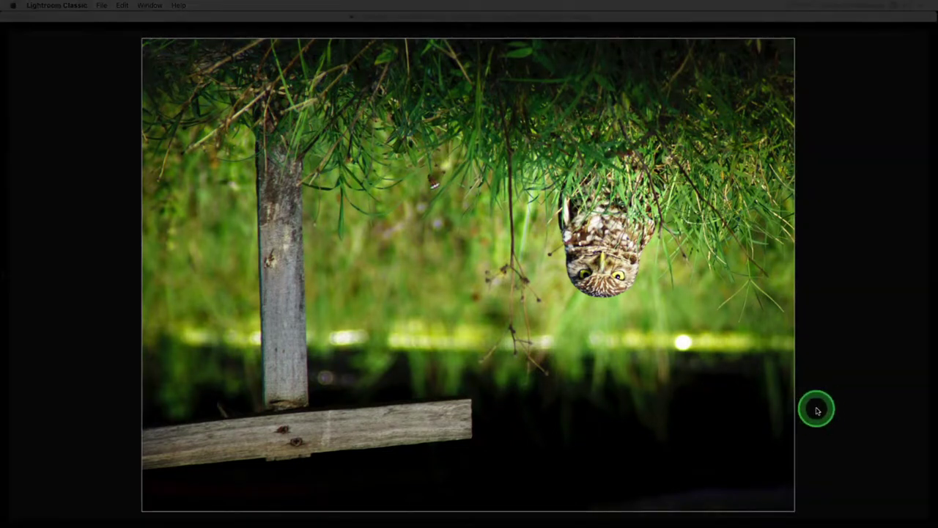
key("l")
key("l")
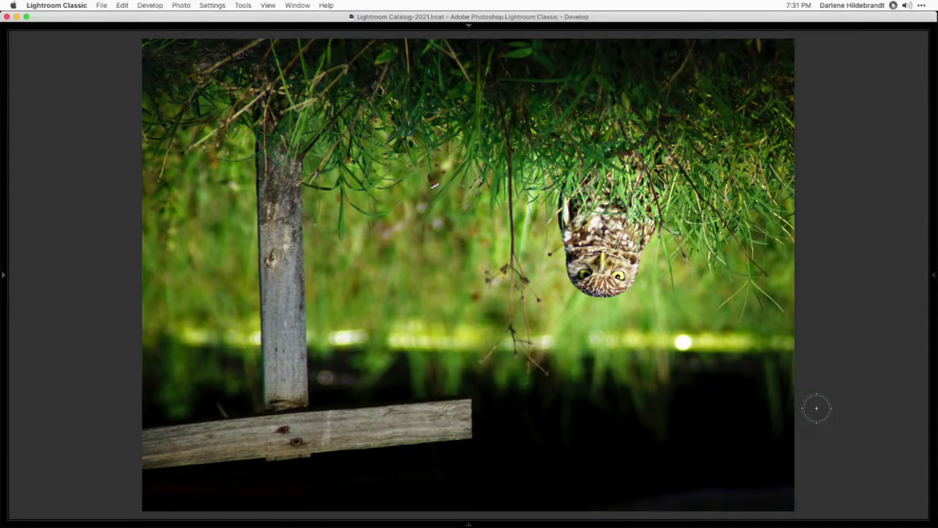
left_click(816, 408)
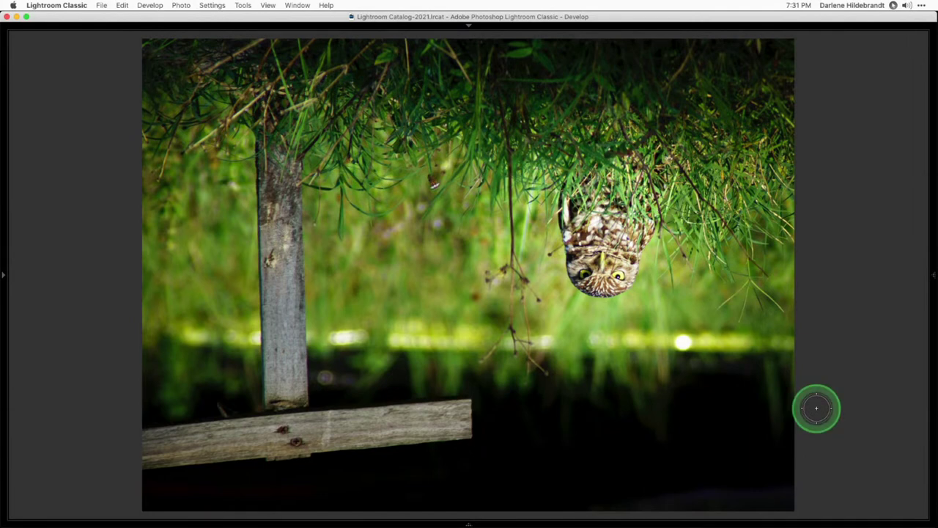
Bring back the panels and rotate the small owl photo upright again.
key("shift+Tab")
key("super+bracketright")
key("super+bracketright")
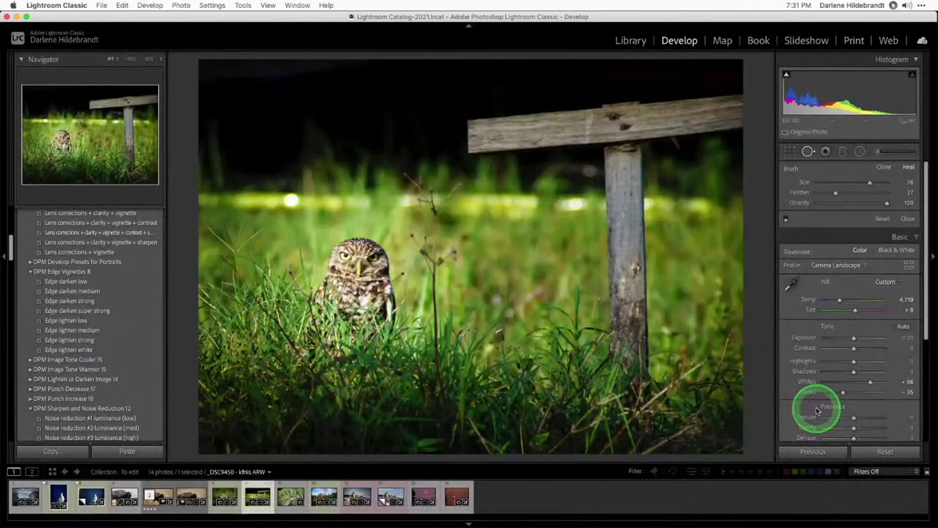
left_click(817, 410)
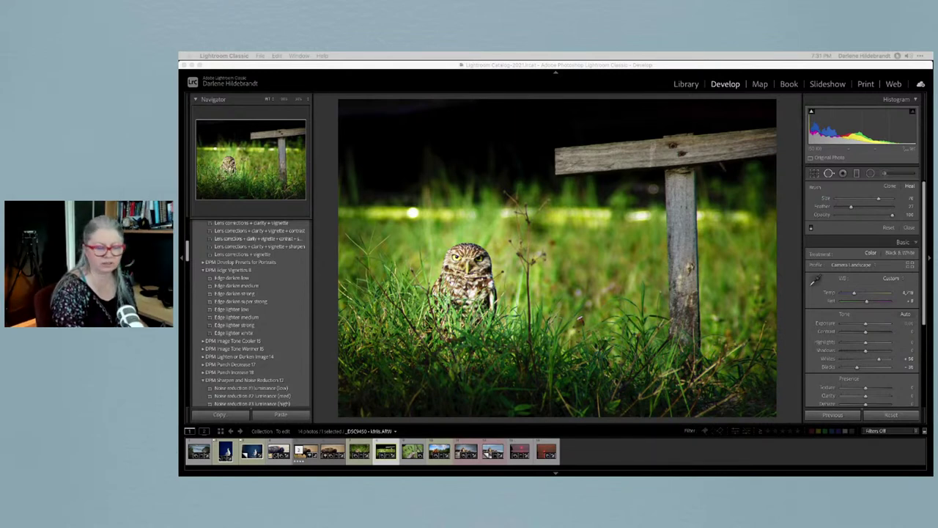
left_click(781, 374)
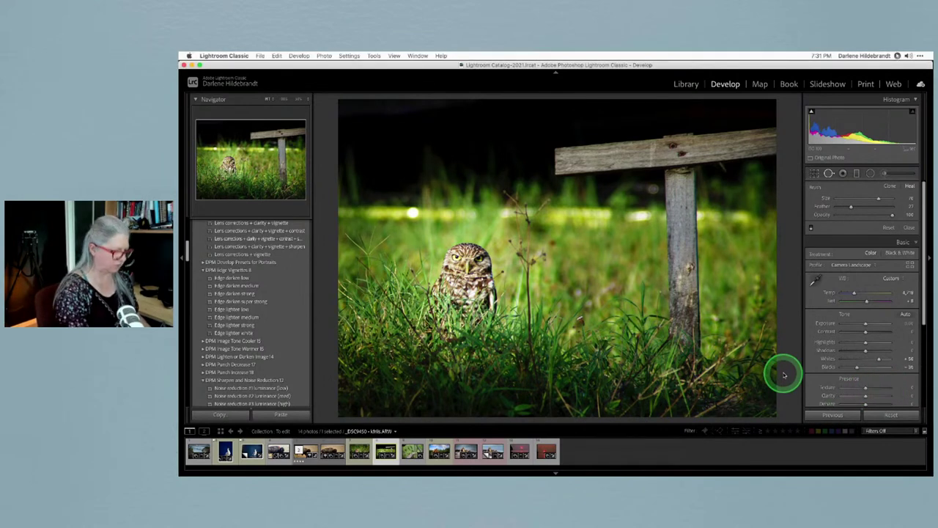
Turn the small owl photo upside down and upright again, and look up the rotation commands.
key("super+bracketright")
key("super+bracketright")
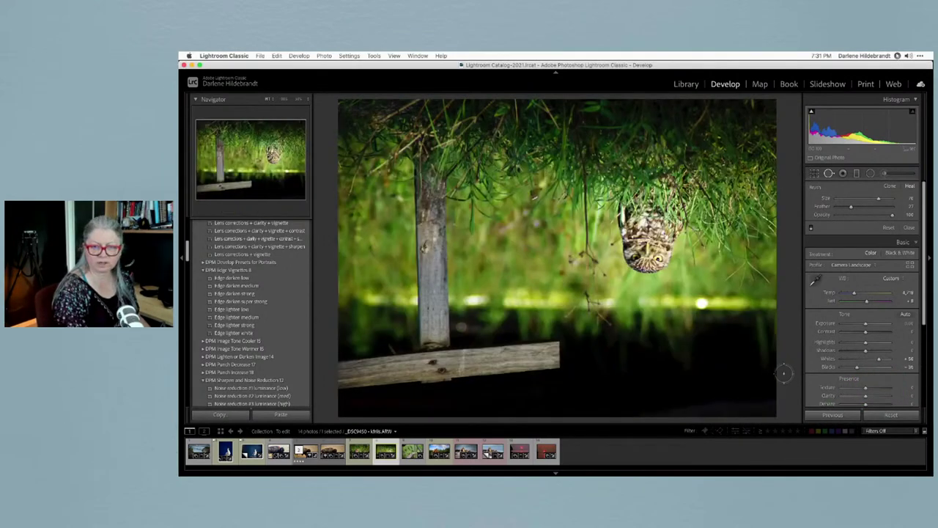
key("super+bracketright")
key("super+bracketright")
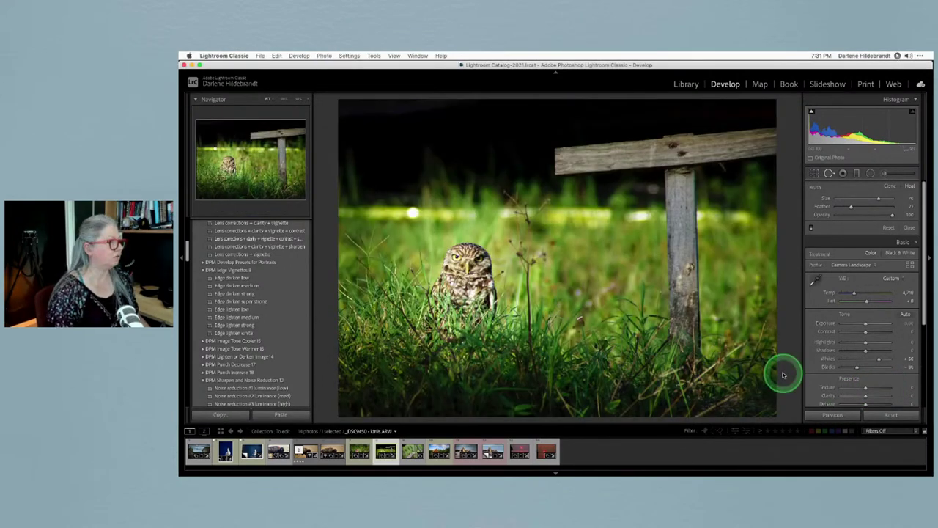
left_click(276, 55)
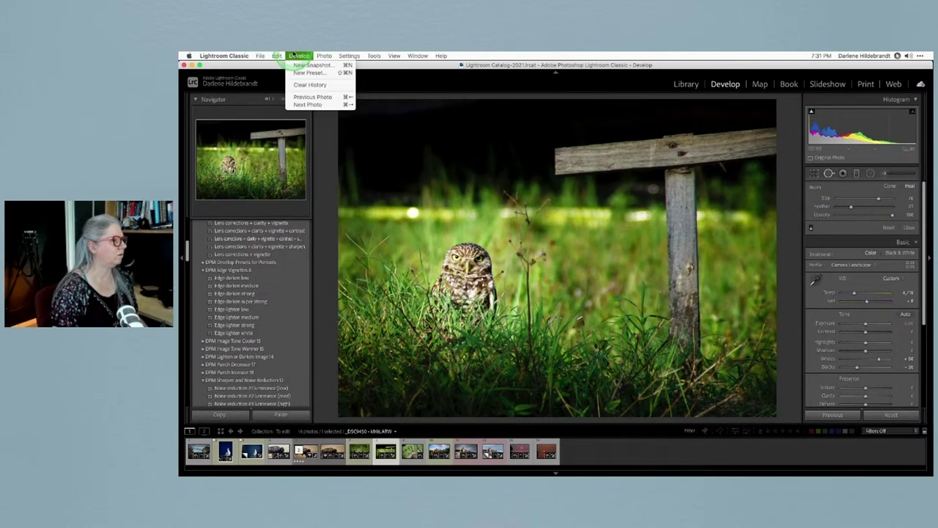
mouse_move(325, 55)
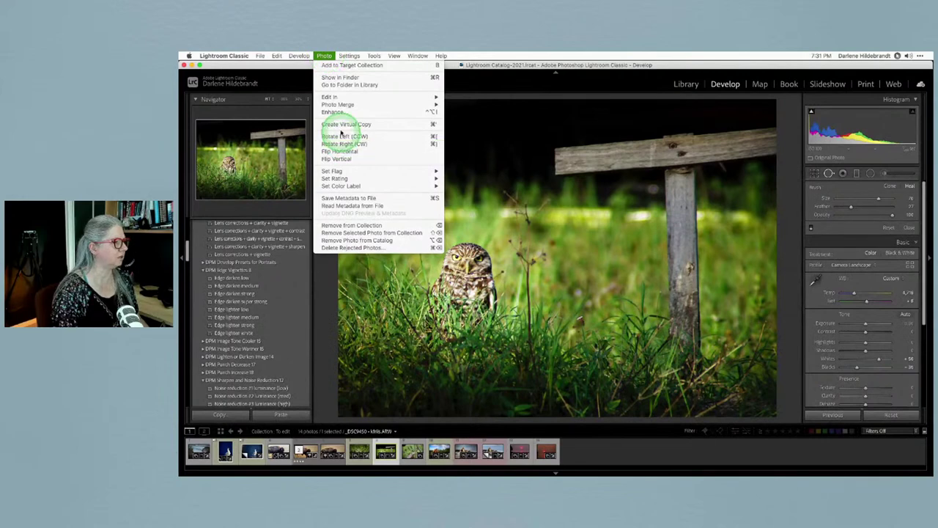
left_click(342, 137)
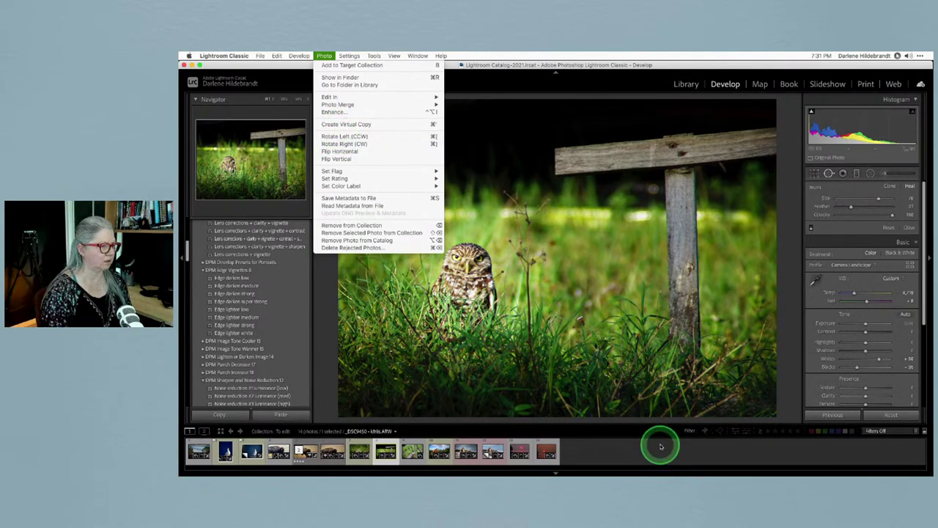
left_click(787, 412)
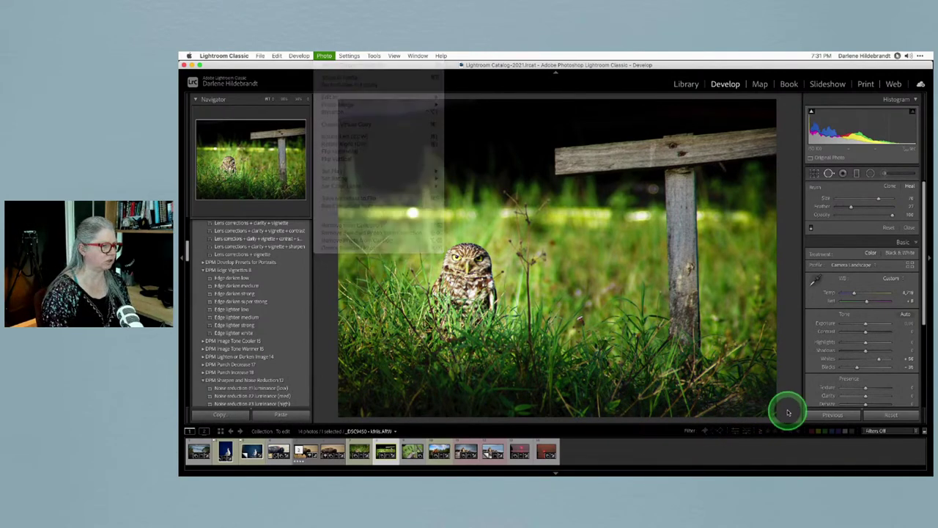
View the upright owl photo with its surroundings dimmed and fully blacked out, and restore the normal interface.
key("l")
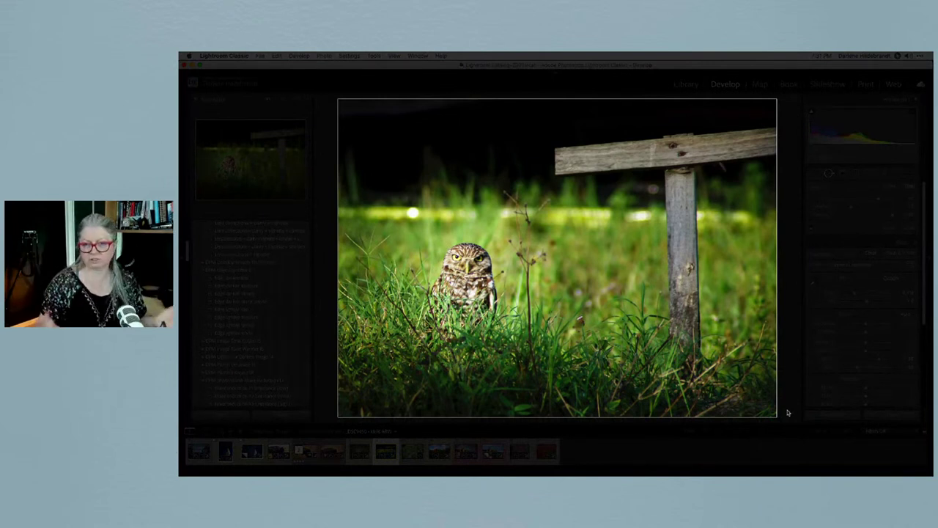
key("l")
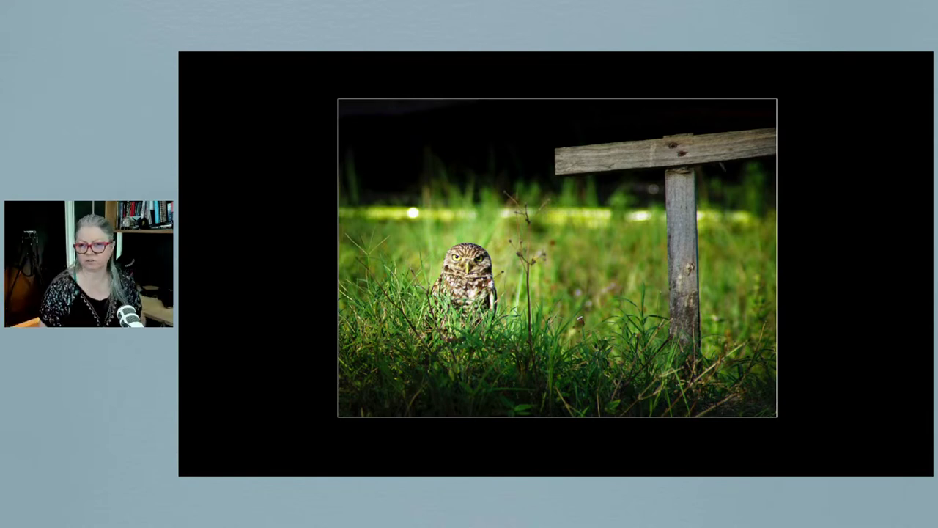
key("l")
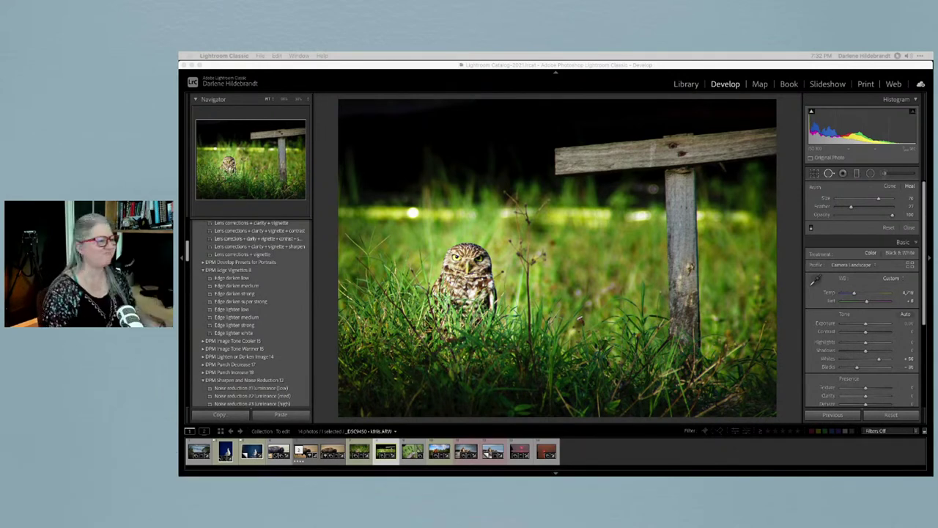
left_click(782, 337)
Find the photo of the blue bird on a log in the Library and open it in Develop.
key("g")
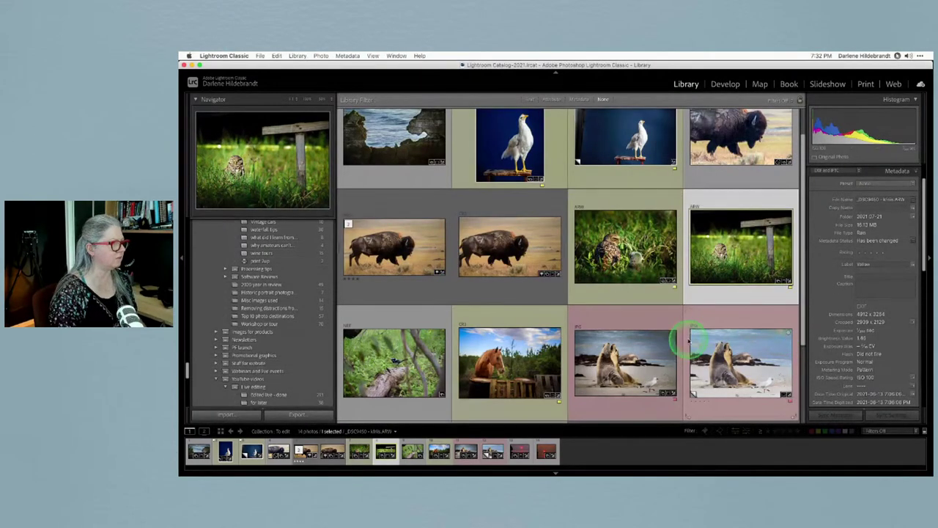
left_click(927, 258)
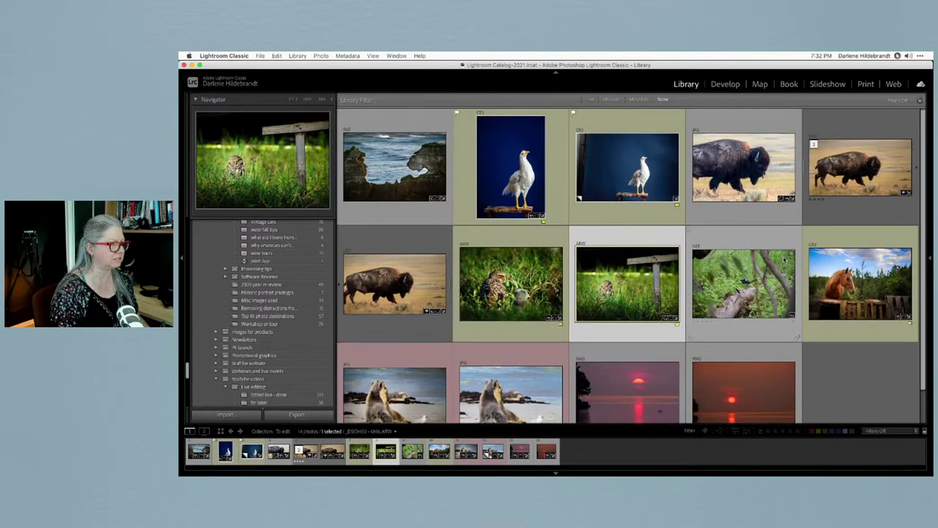
double_click(741, 289)
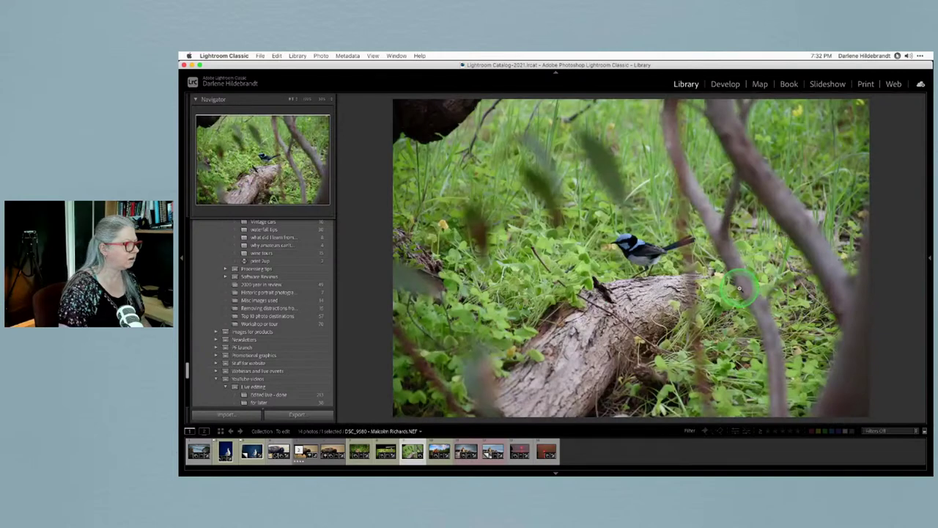
left_click(848, 284)
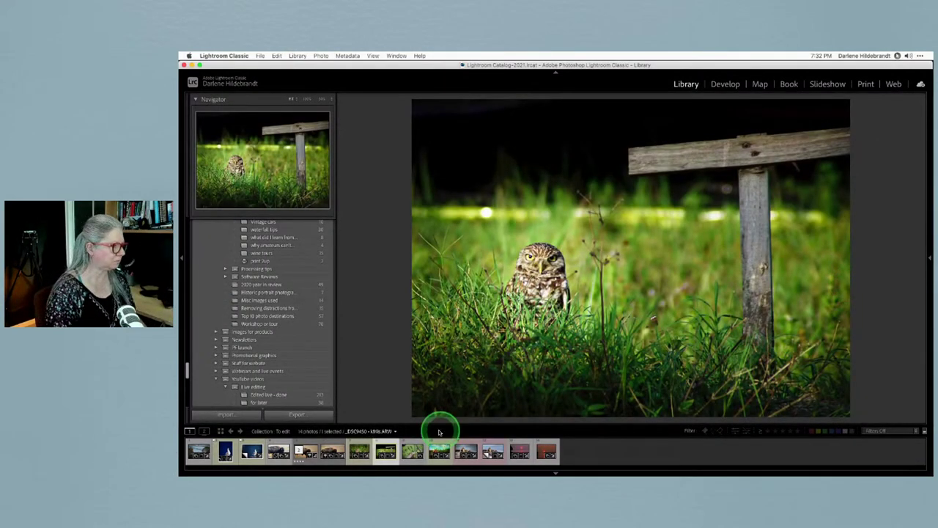
left_click(412, 451)
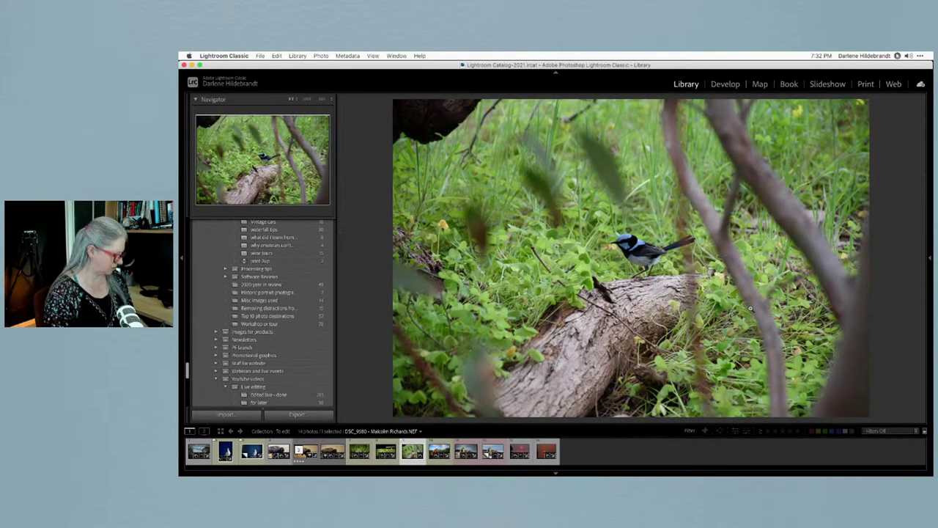
key("d")
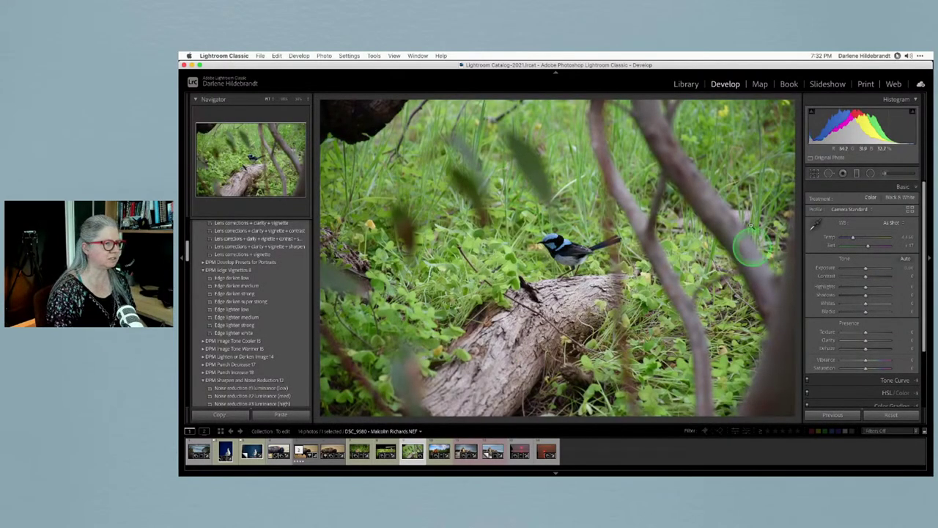
Apply the Camera Landscape profile to the bird photo and set its whites and blacks automatically.
left_click(910, 210)
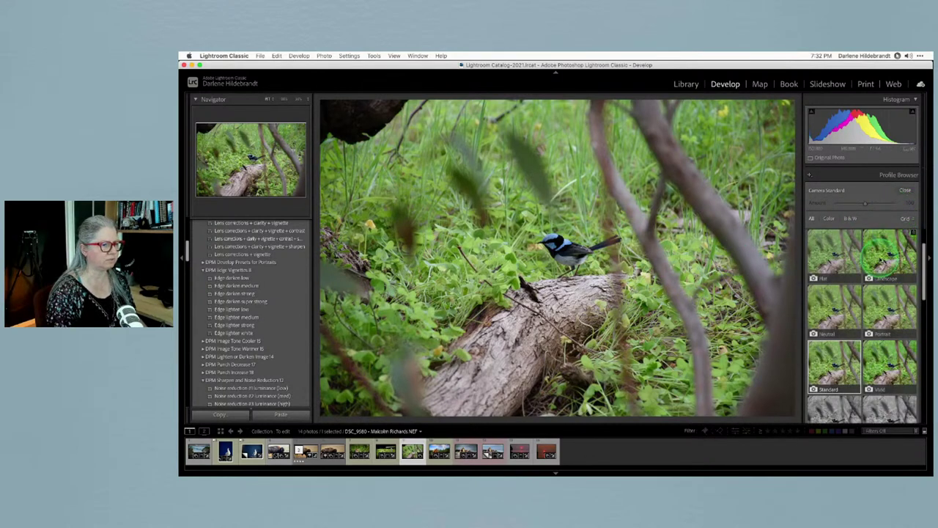
left_click(887, 255)
left_click(905, 190)
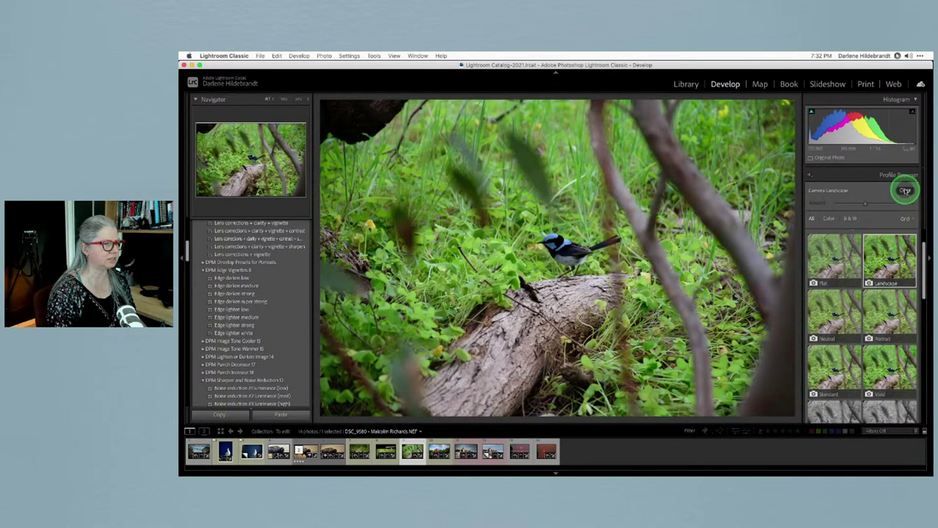
double_click(828, 303, "shift")
double_click(828, 311, "shift")
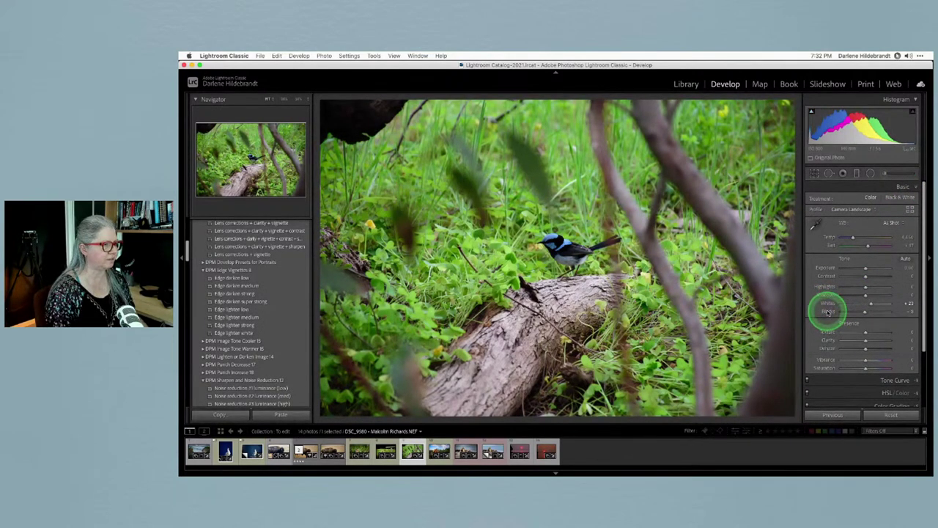
Crop the bird photo at its locked original aspect ratio, trimming the branches and placing the bird near the upper-right third.
key("r")
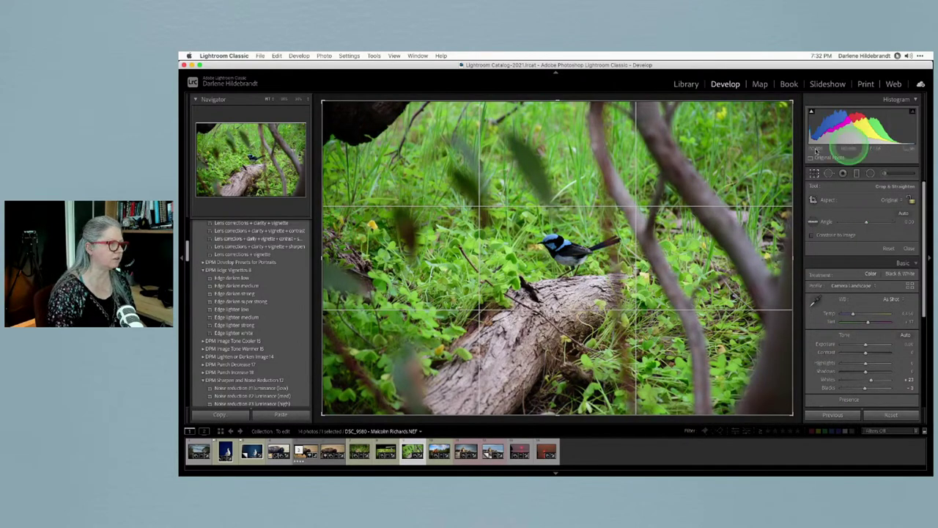
left_click_drag(793, 149, 817, 164)
left_click(912, 200)
left_click_drag(790, 102, 750, 134)
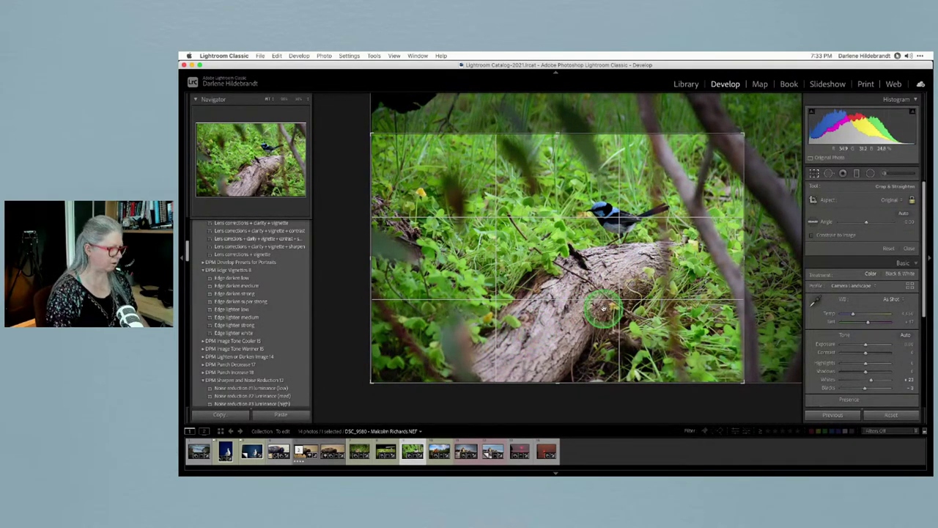
key("Return")
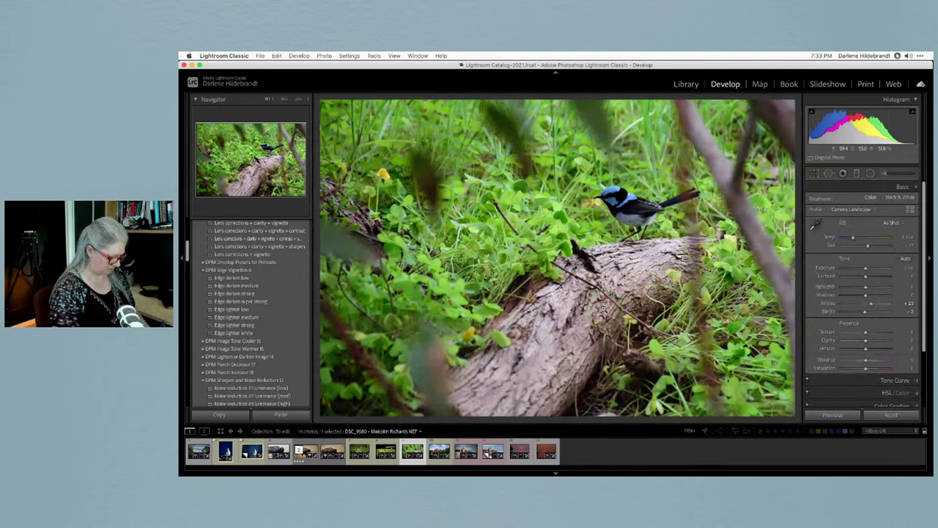
Add a radial filter around the bird that darkens the area outside it, with exposure at about -0.39.
key("shift+m")
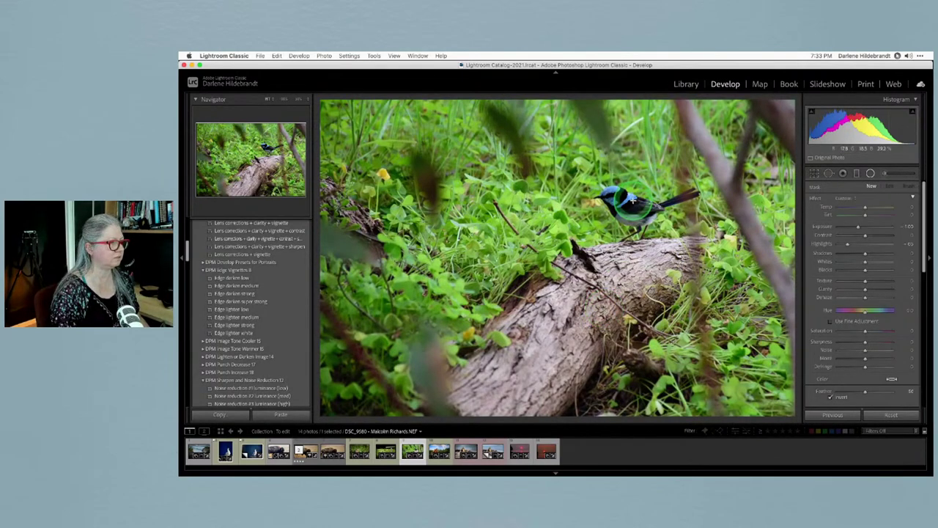
left_click_drag(633, 200, 716, 273)
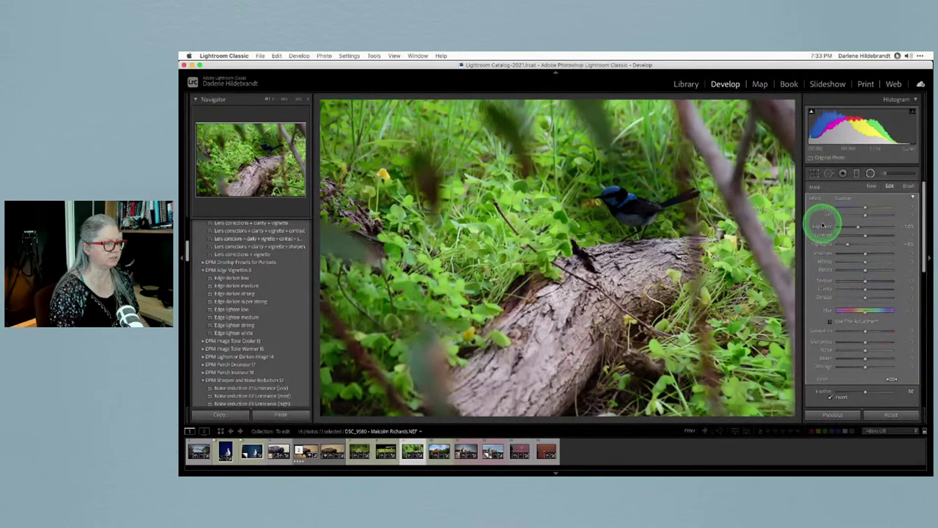
left_click(831, 392)
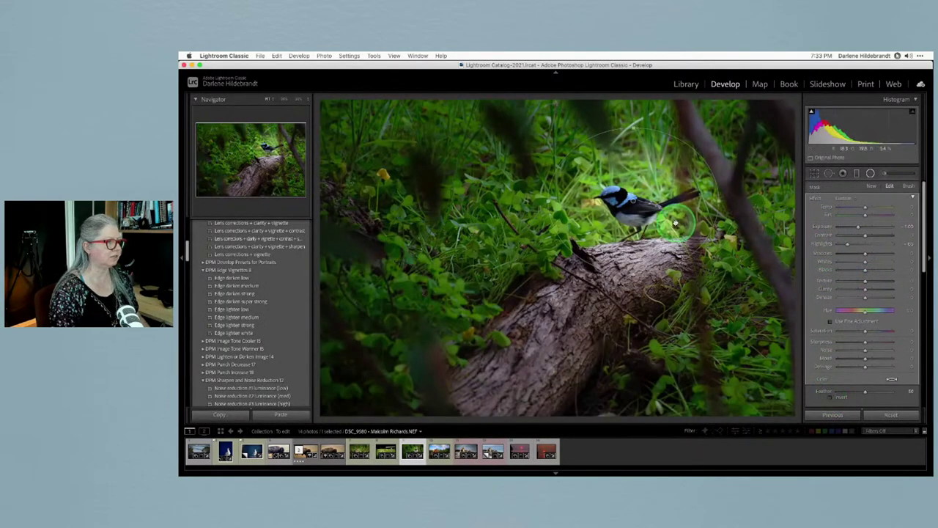
left_click_drag(633, 128, 633, 122)
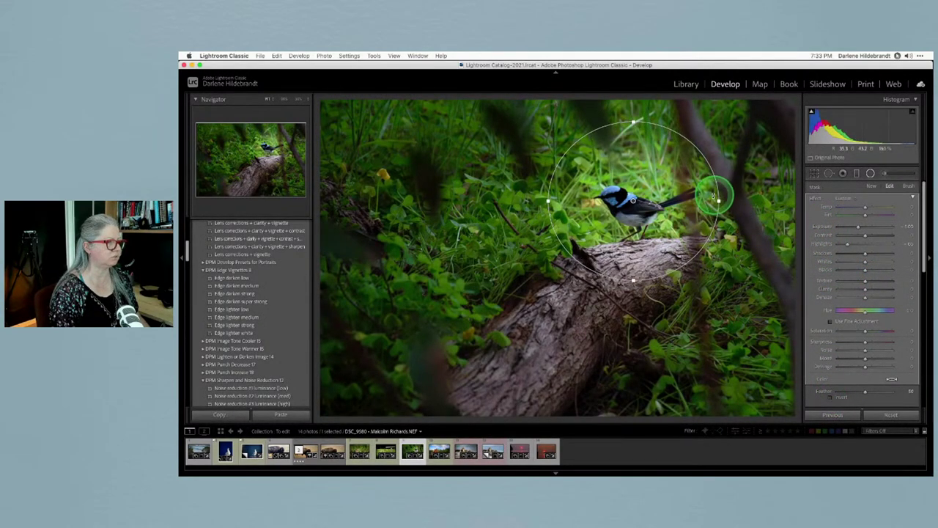
left_click_drag(719, 198, 726, 198)
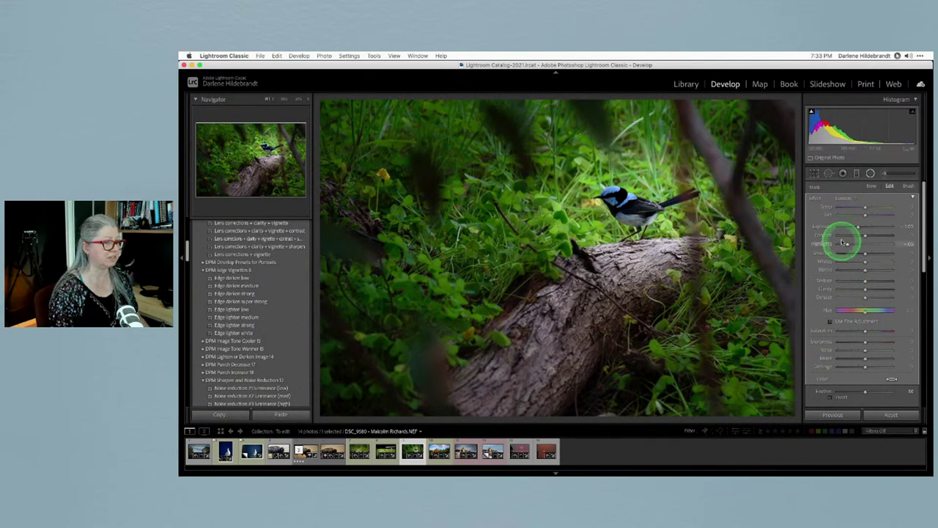
mouse_move(857, 225)
left_mouse_down()
mouse_move(865, 228)
mouse_move(850, 245)
mouse_move(864, 228)
left_mouse_up()
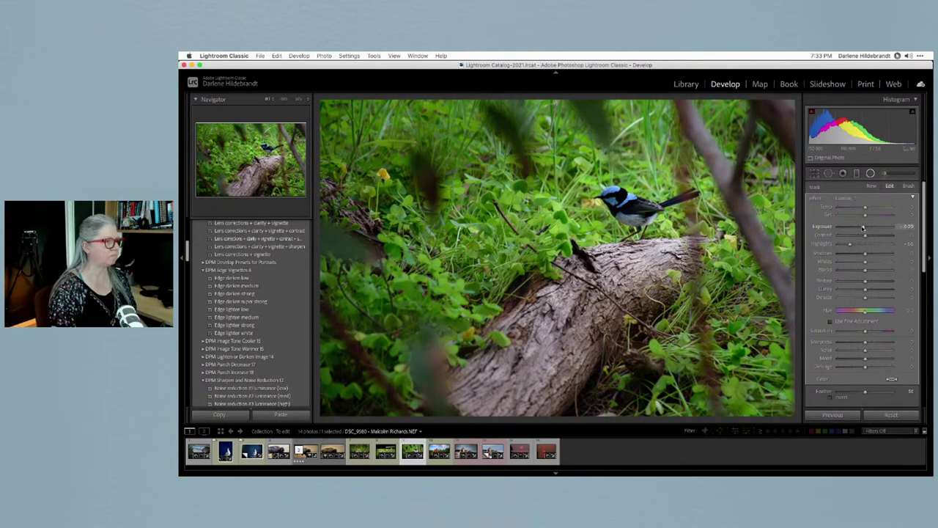
Duplicate the radial filter over the bird, invert the copy to affect the inside, and reset its effect settings.
left_click(627, 218)
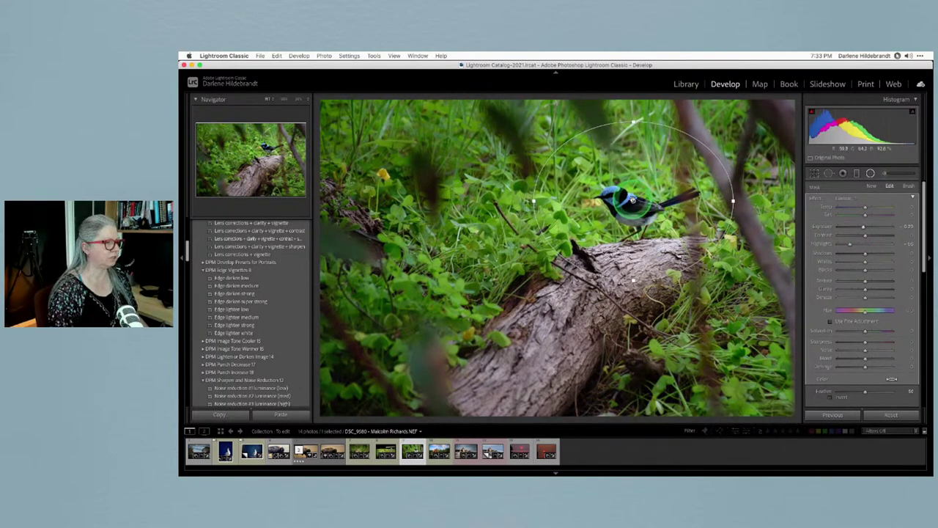
key("o")
left_click(926, 405)
left_click(831, 396)
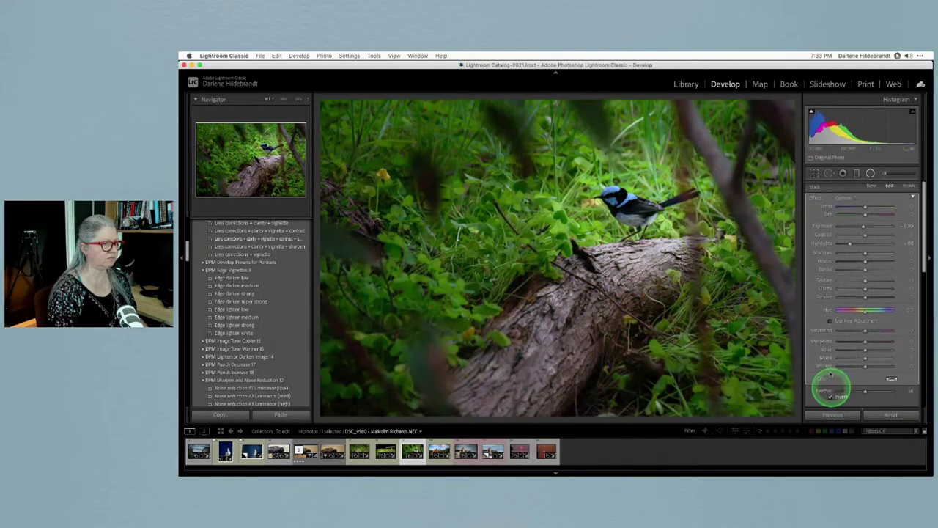
double_click(814, 197)
Brighten and sharpen the bird inside the copied filter with texture about 25, exposure about 0.2 and whites about 14.
left_click_drag(867, 282, 872, 282)
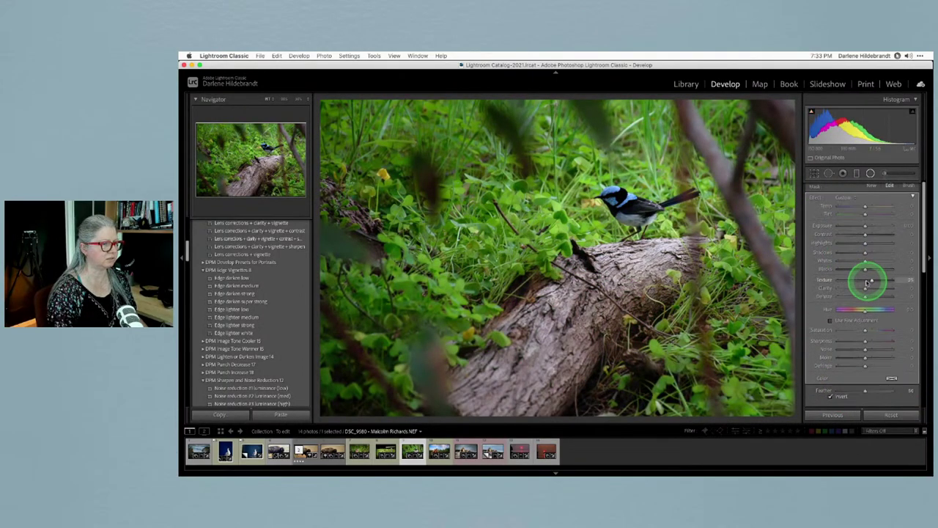
left_click_drag(865, 228, 867, 229)
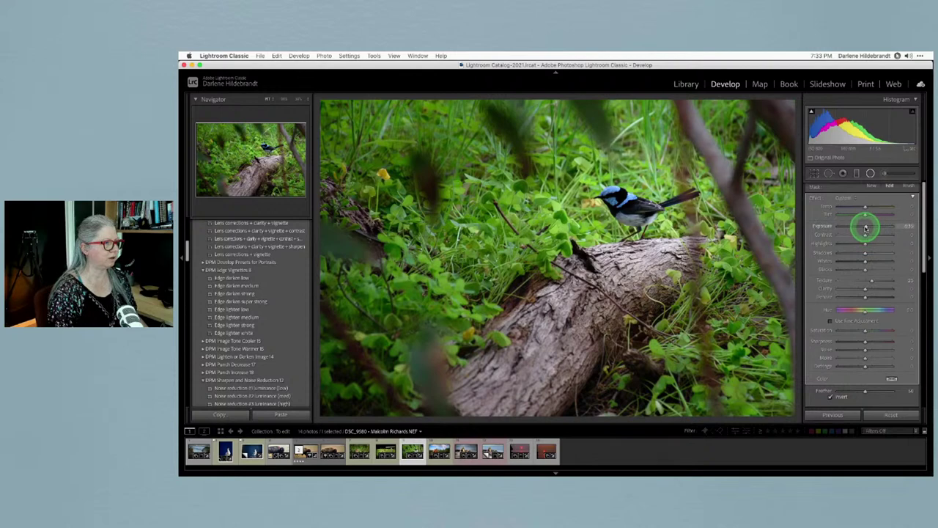
left_click(865, 246)
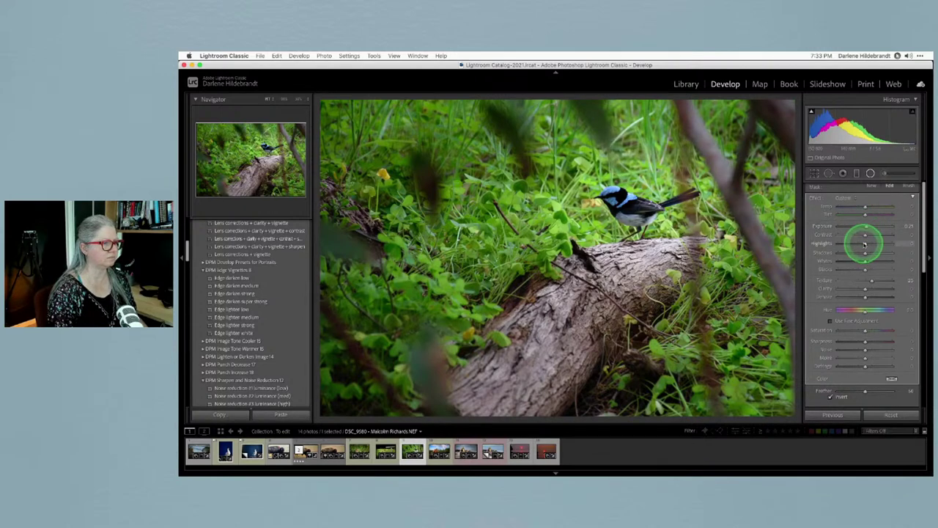
left_click_drag(865, 261, 869, 262)
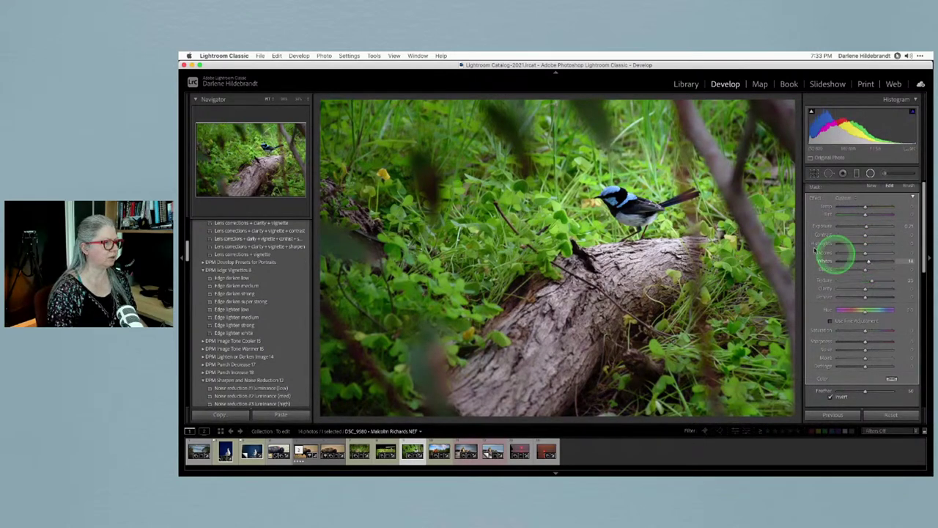
Flatten and reposition the inner radial filter so it fits the bird more tightly, close the filter, and compare before and after.
left_click(648, 217)
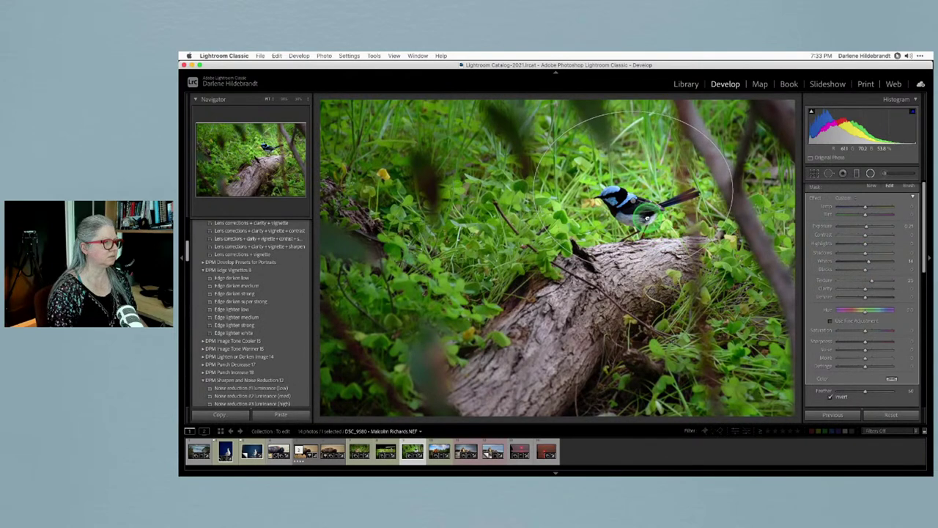
left_click_drag(633, 111, 659, 176)
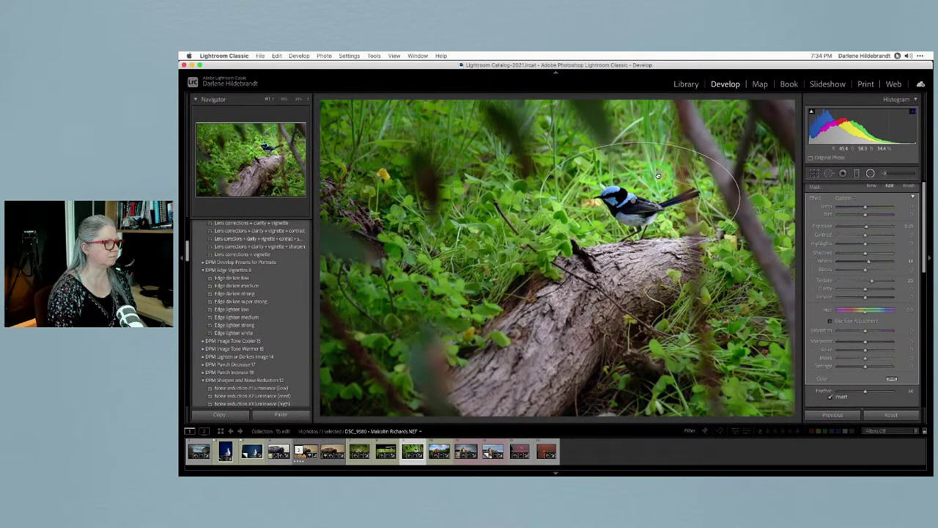
left_click(800, 268)
left_click(852, 283)
left_click_drag(852, 283, 855, 281)
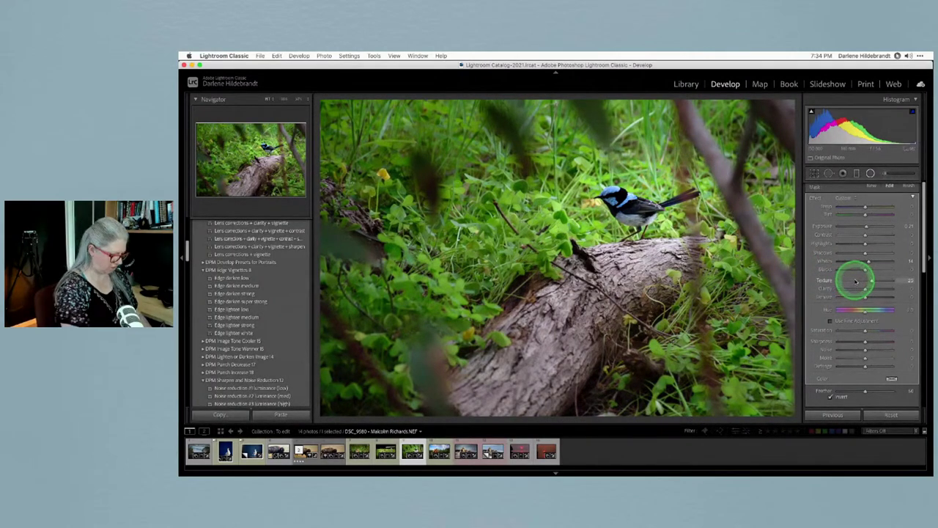
key("Escape")
key("backslash")
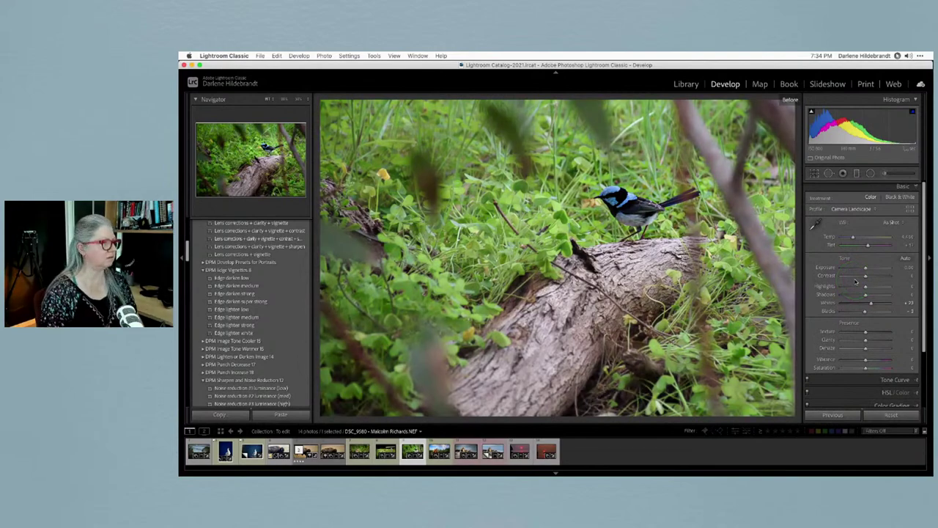
key("backslash")
key("backslash")
key("backslash")
Brighten the bird's blue head feathers with targeted HSL luminance, raising Blue to about +8.
scroll(858, 282, "down", 3)
left_click(864, 327)
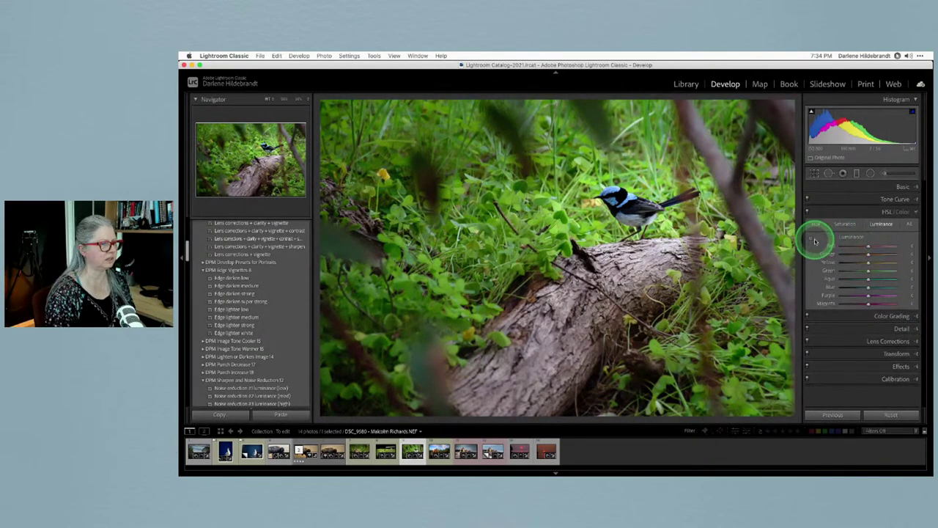
left_click(614, 195)
left_click_drag(615, 195, 617, 181)
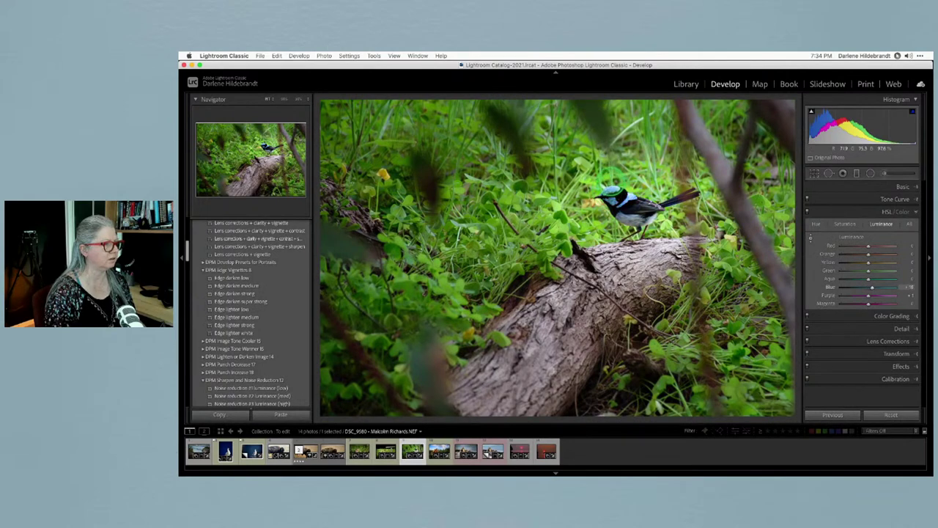
Reduce HSL saturation with targeted adjustments on the bird and foliage, Blue to about -8 and Green to about -16.
left_click(844, 223)
left_click(621, 207)
left_click_drag(618, 207, 618, 192)
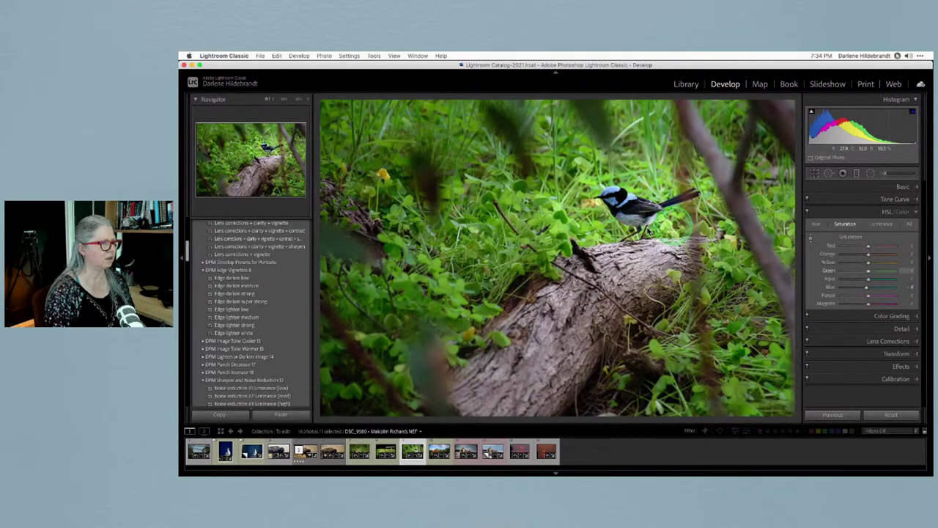
left_click_drag(763, 357, 769, 365)
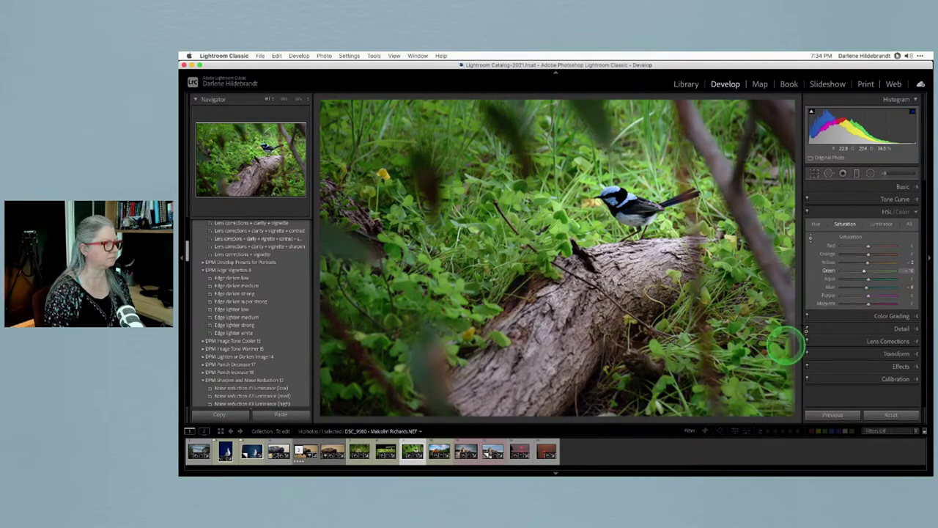
Darken the foliage with HSL luminance, setting Green to about -30 and Yellow to about +8.
left_click(882, 224)
left_click_drag(766, 362, 768, 365)
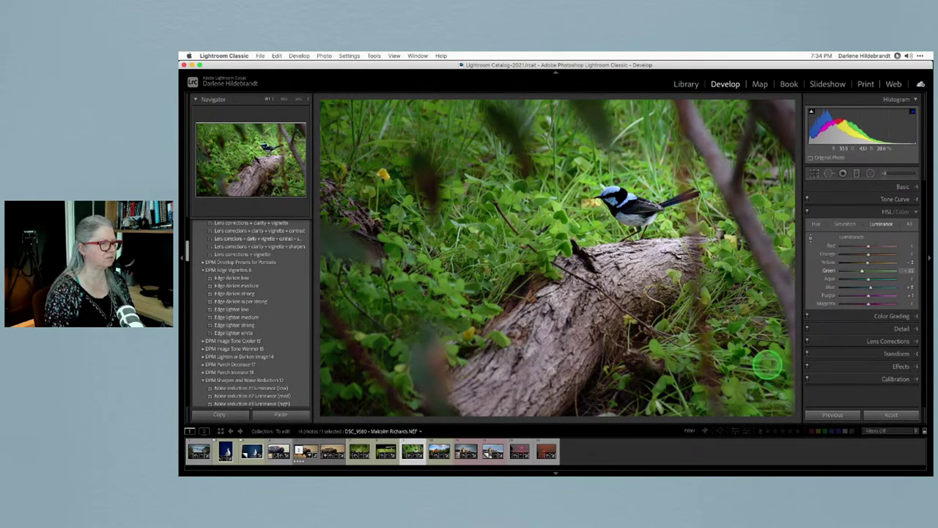
mouse_move(864, 264)
left_mouse_down()
mouse_move(875, 262)
mouse_move(861, 272)
left_mouse_up()
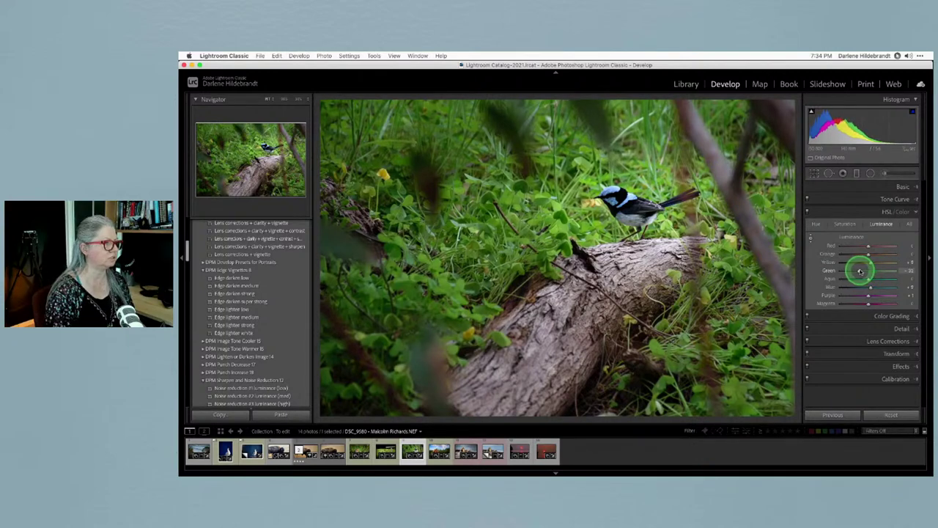
Shift the foliage's HSL hue with targeted adjustment, Green to about -16 and Yellow to about -3.
left_click(816, 223)
left_click(810, 238)
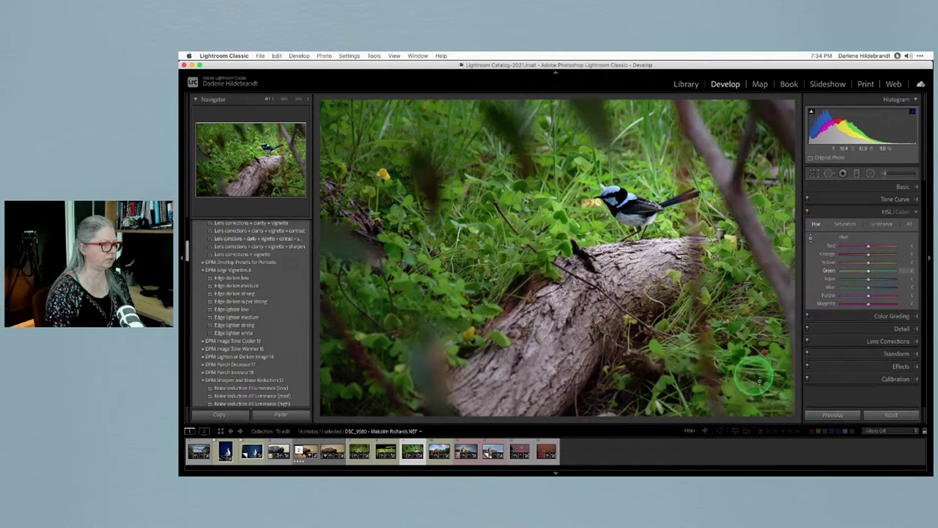
mouse_move(767, 357)
left_mouse_down()
mouse_move(767, 390)
mouse_move(768, 341)
left_mouse_up()
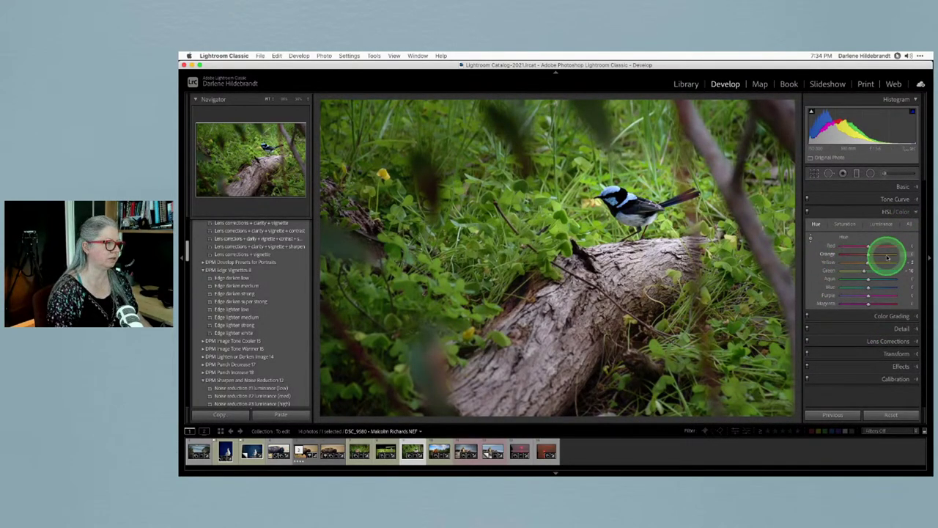
left_click_drag(888, 256, 876, 255)
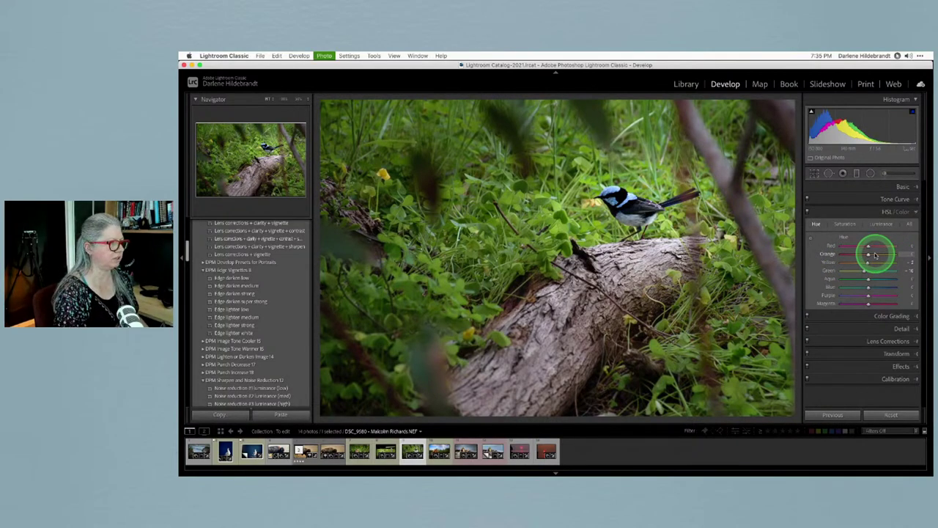
Rotate the photo 180 degrees and view it with Lights Out to check for distracting elements.
key("ctrl+]")
key("ctrl+]")
key("l")
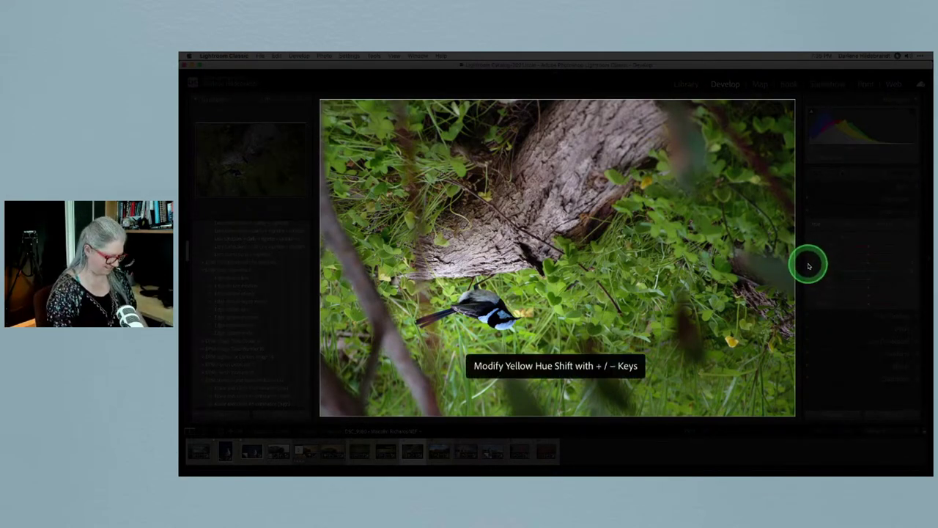
key("l")
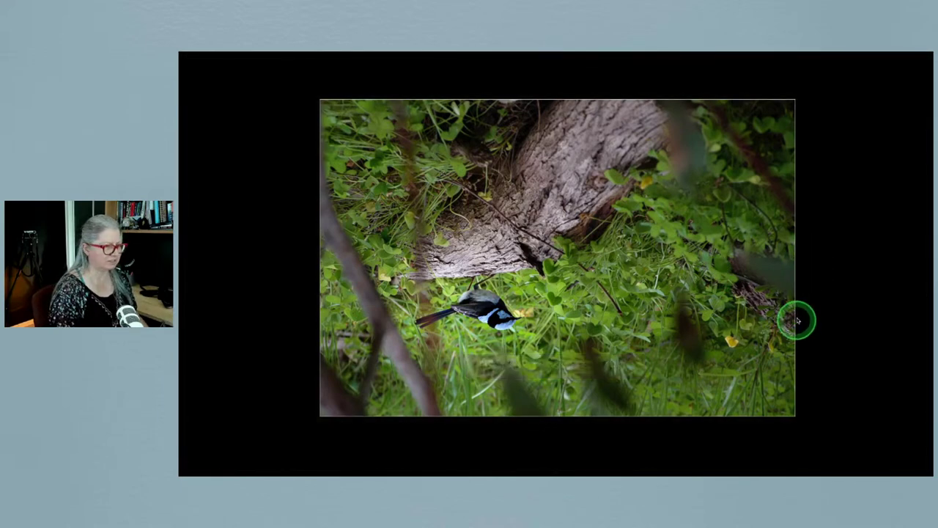
key("l")
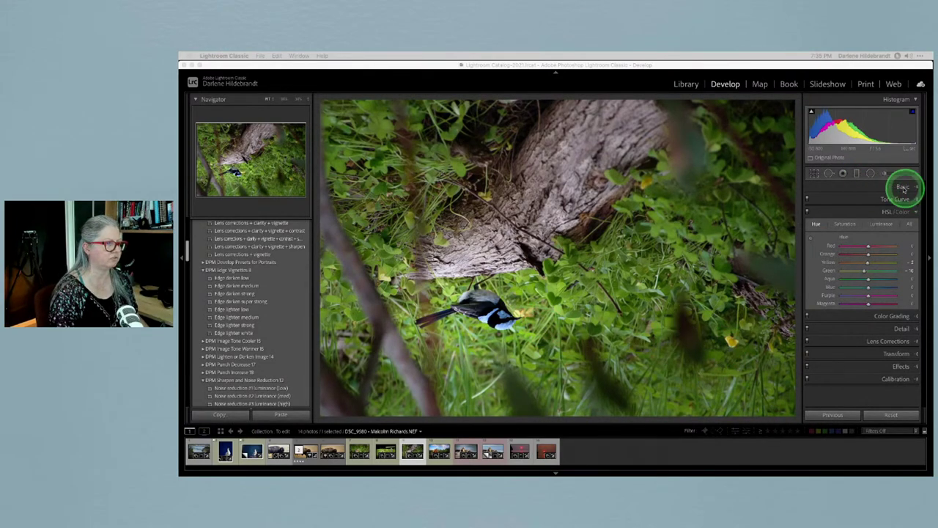
Heal the bright yellow flower in the grass away from the bird, sampling nearby foliage at 100 opacity.
left_click(831, 207)
key("q")
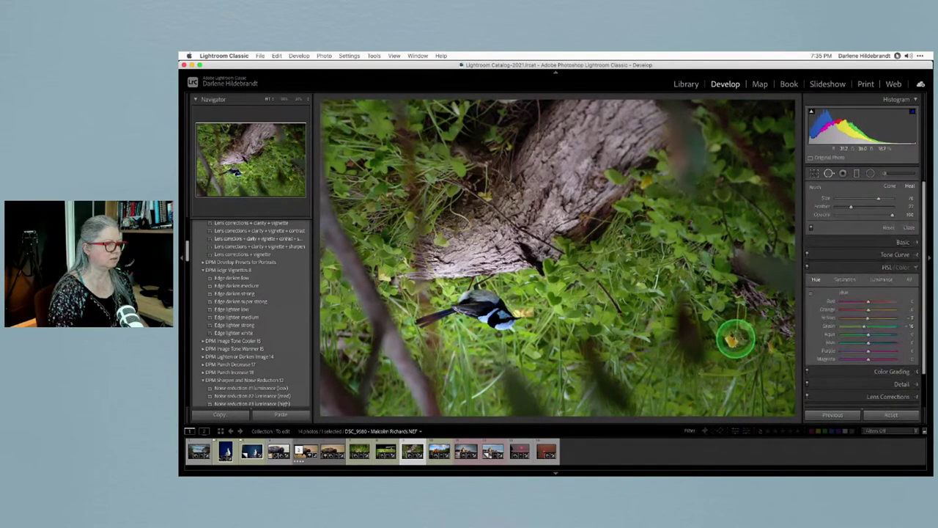
left_click(729, 341)
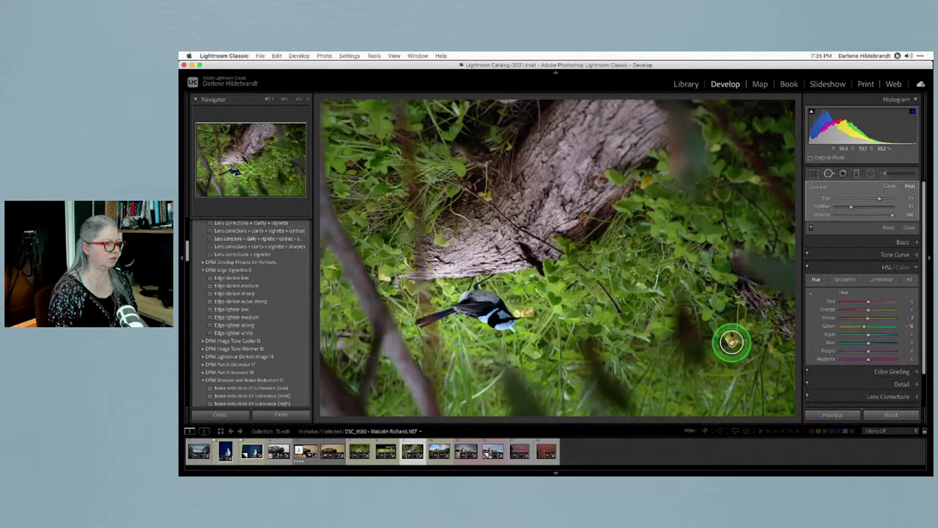
left_click_drag(727, 256, 705, 307)
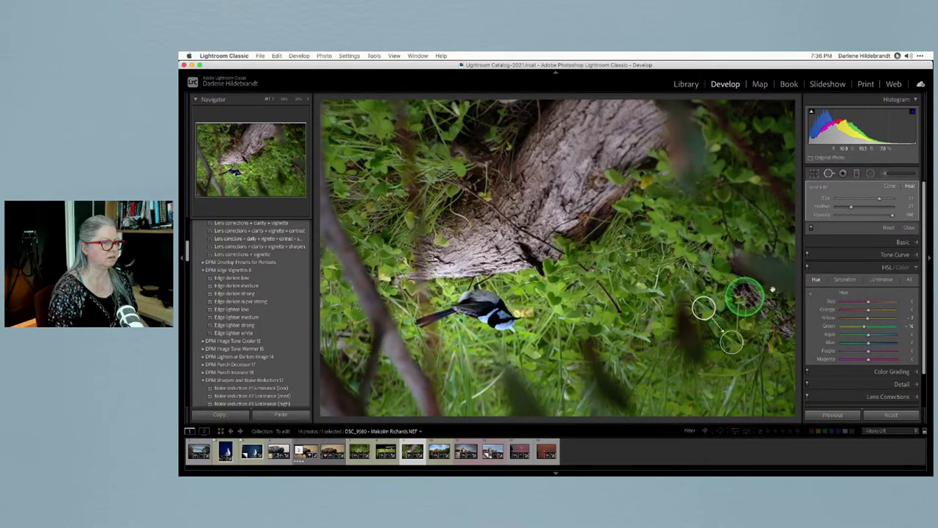
left_click_drag(863, 214, 904, 215)
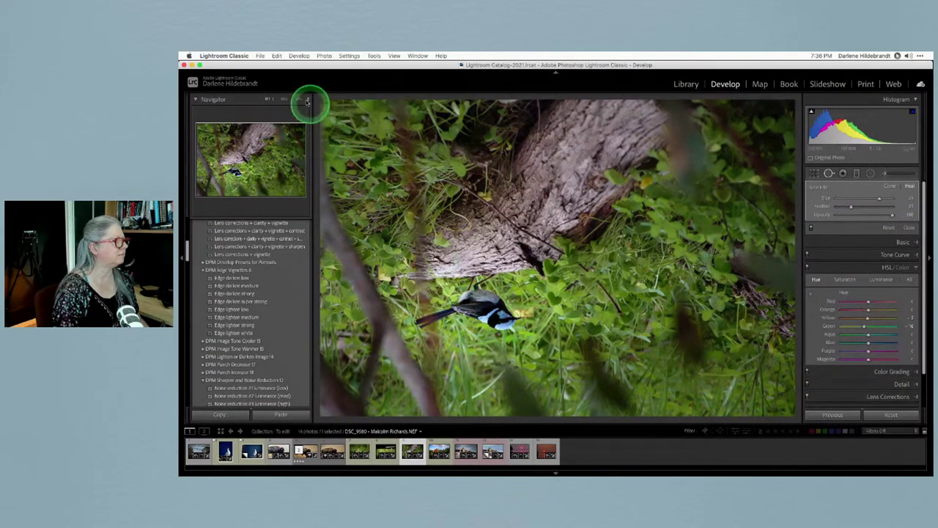
Zoom in on the bird and heal the yellow leaf beside its beak, with opacity reduced to about 71.
left_click(297, 99)
left_click_drag(505, 341, 557, 199)
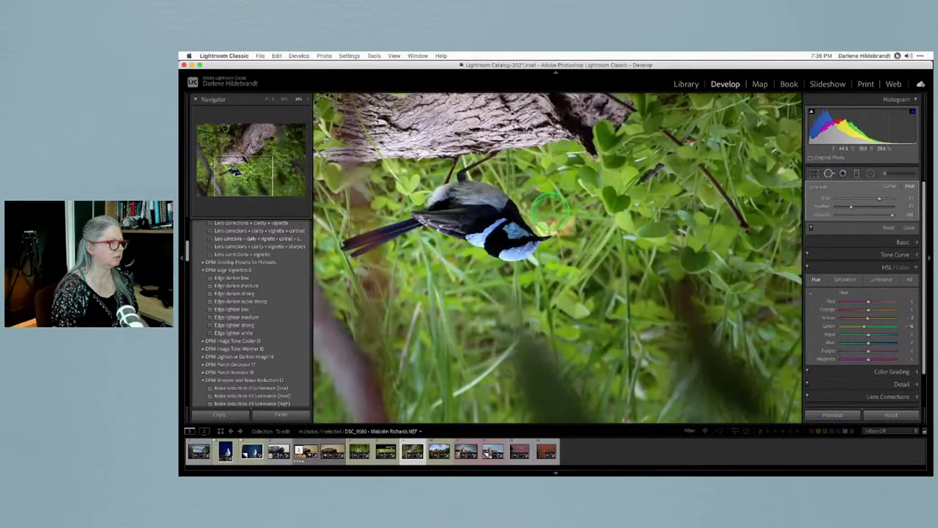
left_click(897, 55)
left_click(899, 76)
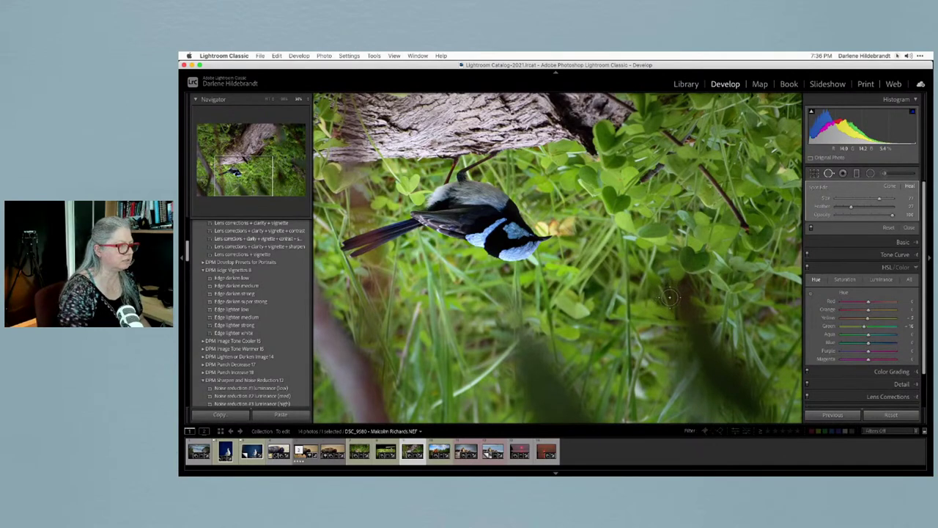
mouse_move(541, 213)
left_mouse_down()
mouse_move(544, 222)
mouse_move(576, 221)
left_mouse_up()
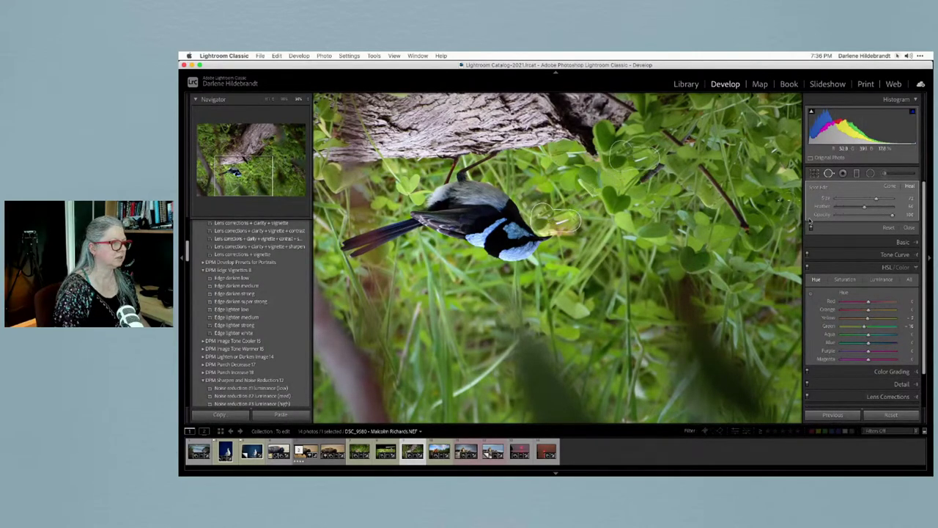
left_click_drag(882, 216, 876, 216)
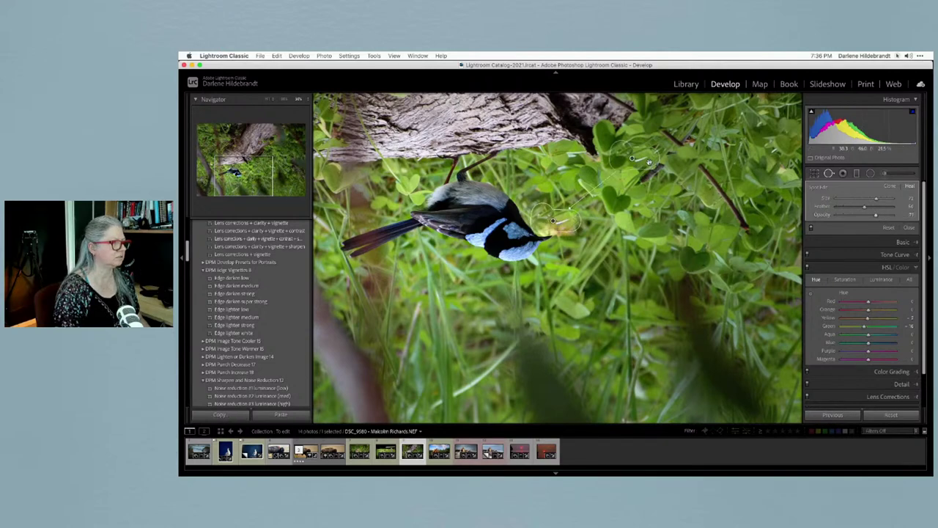
key("q")
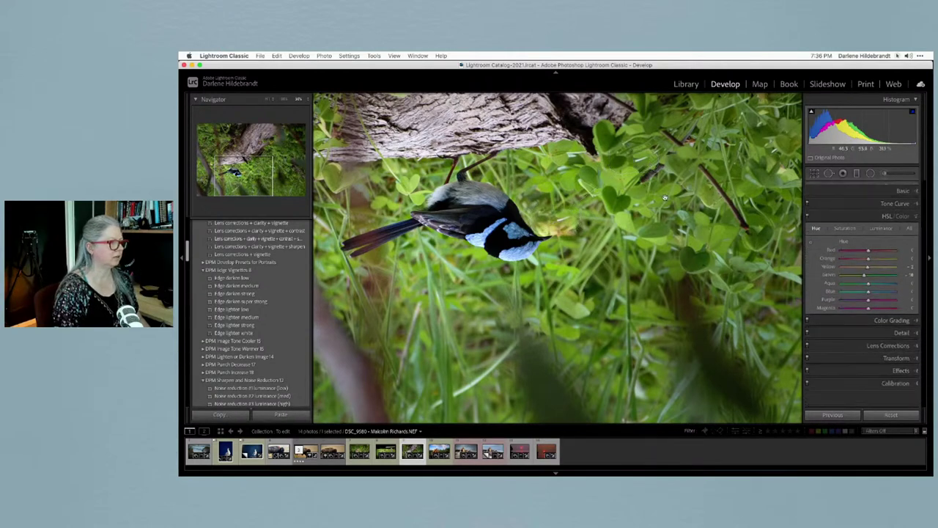
Shift the yellow leaf's hue towards green with targeted adjustment, Yellow to about +11 and Green to about -8.
left_click(811, 238)
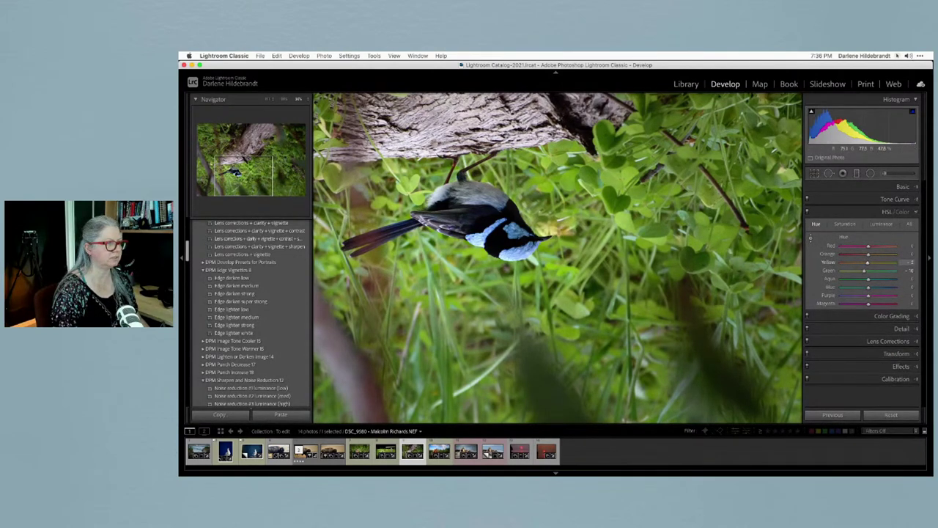
left_click_drag(557, 228, 566, 189)
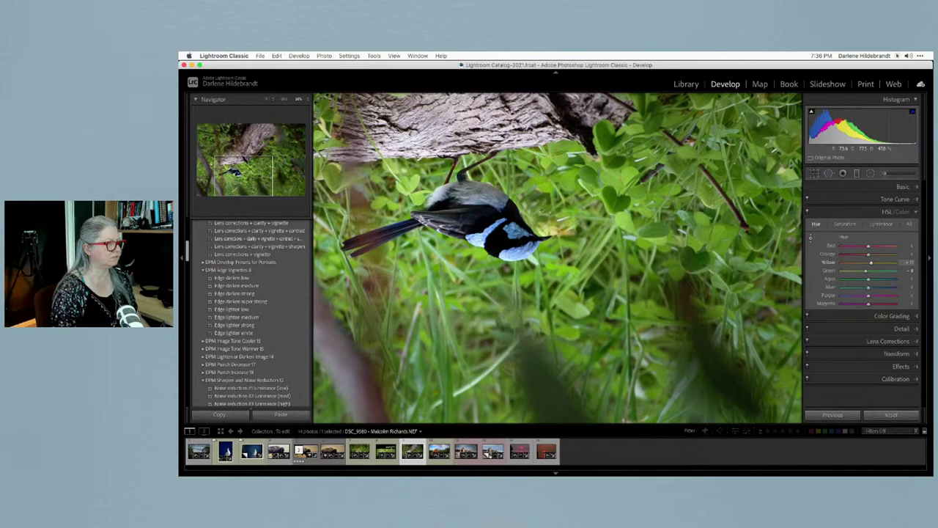
Add another heal spot on the yellow leaf by the beak, sampling green leaves, with feather about 8 and opacity about 80.
key("q")
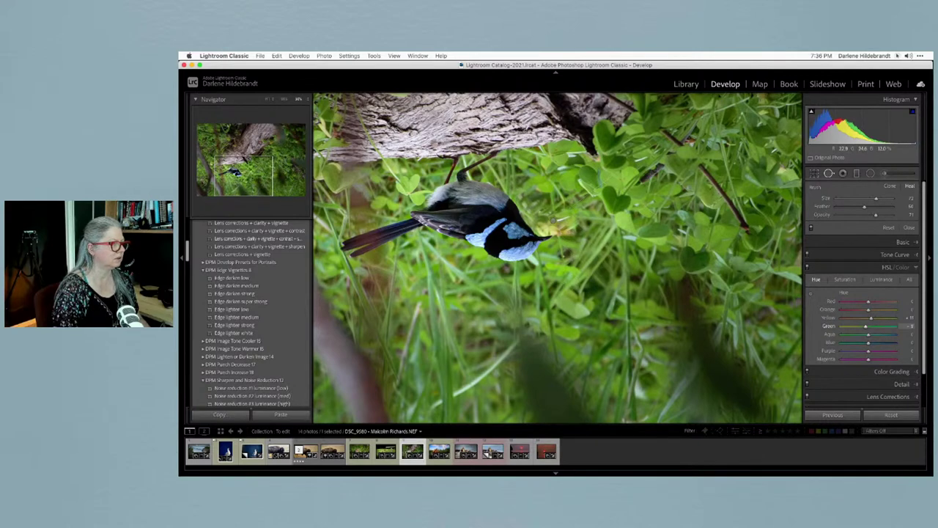
left_click(557, 262)
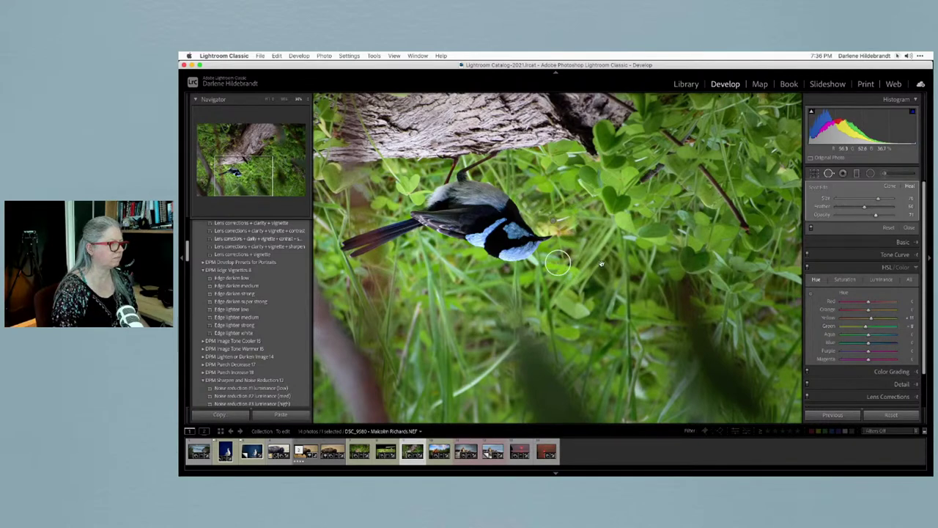
left_click_drag(560, 261, 546, 218)
left_click_drag(864, 206, 842, 207)
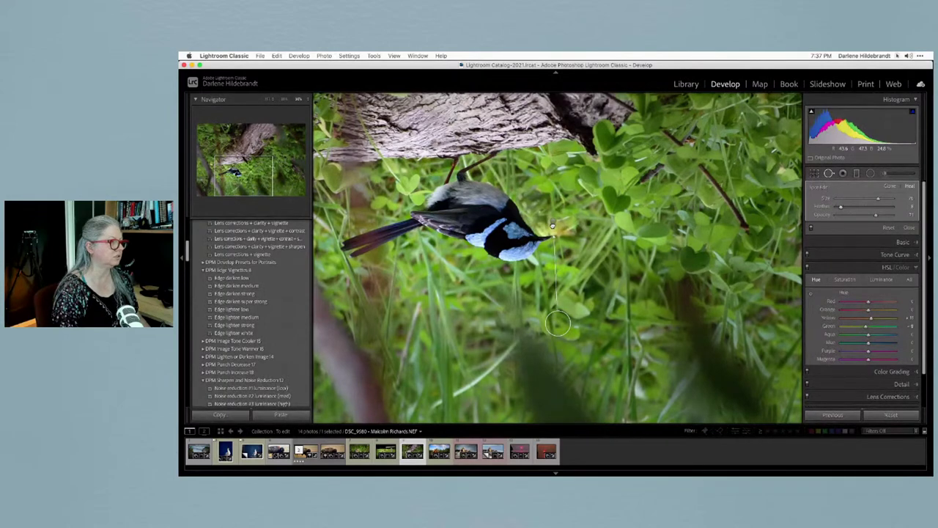
key("Delete")
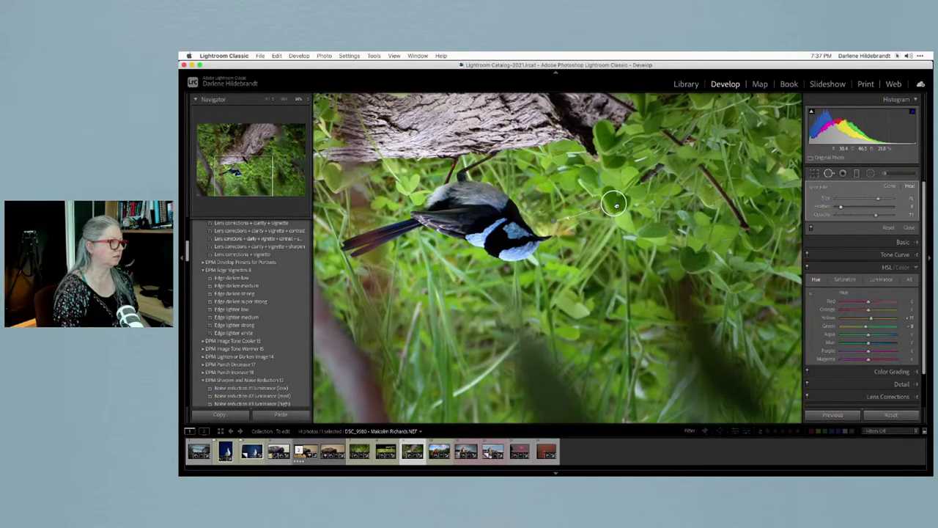
left_click_drag(620, 192, 624, 198)
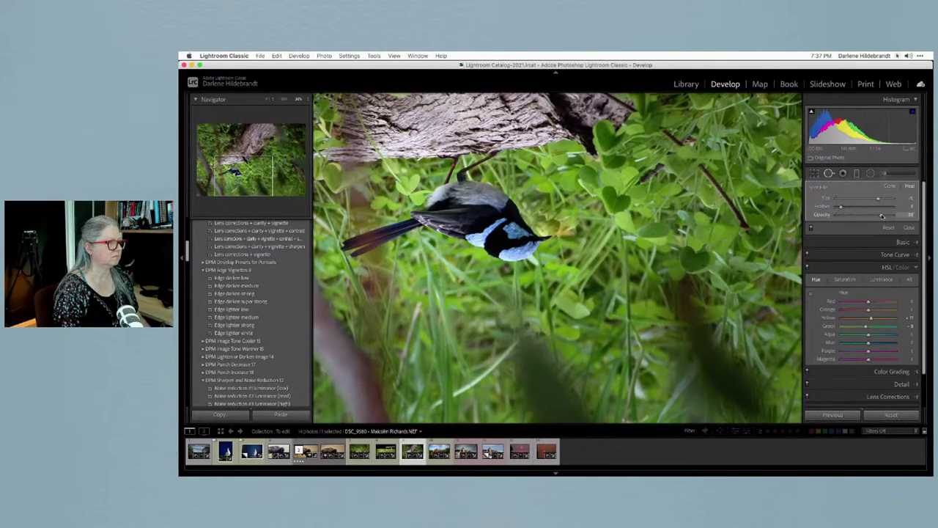
key("q")
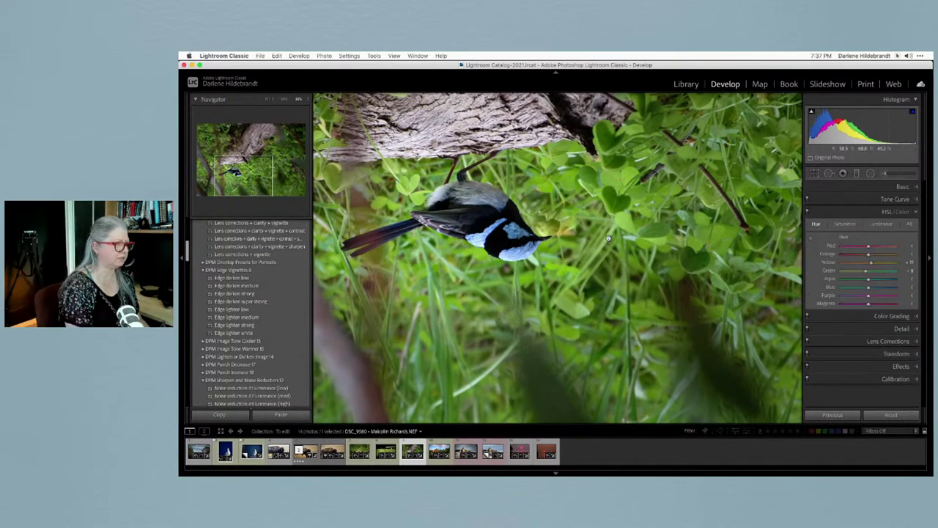
Rotate the photo back upright and fit the whole image in view.
key("super+bracketright")
key("super+bracketright")
left_click(676, 301)
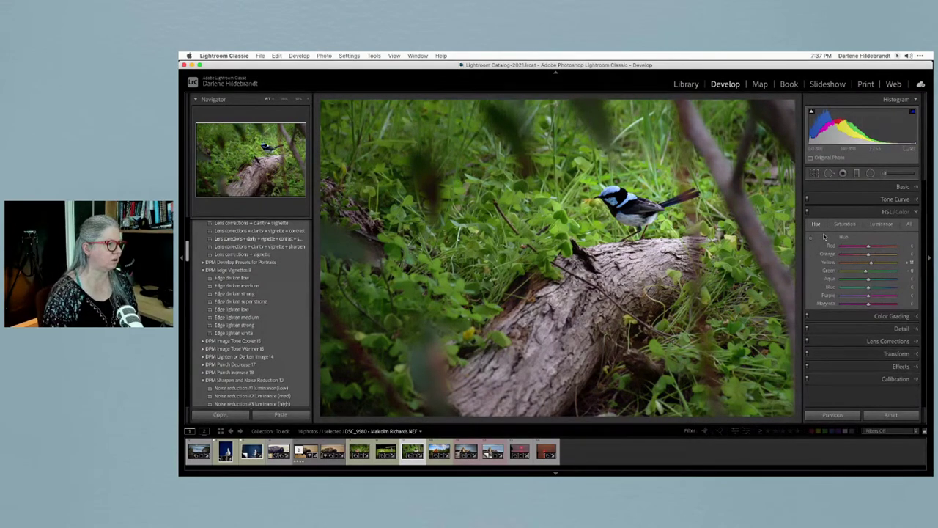
Raise the HSL saturation of Yellow to about +14.
left_click(846, 224)
mouse_move(868, 262)
left_mouse_down()
mouse_move(819, 262)
mouse_move(927, 260)
mouse_move(869, 263)
left_mouse_up()
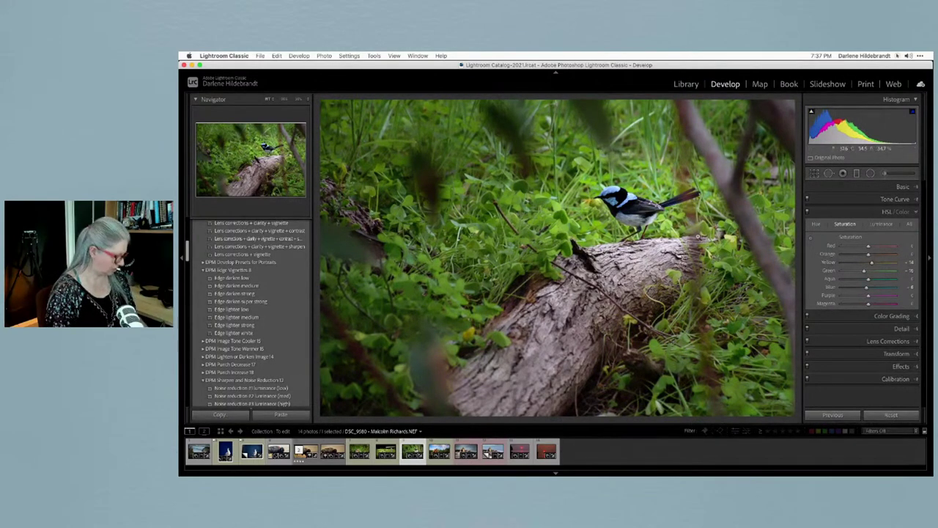
Reset spot removal on the bird photo to clear all heal spots, and leave the tool.
key("q")
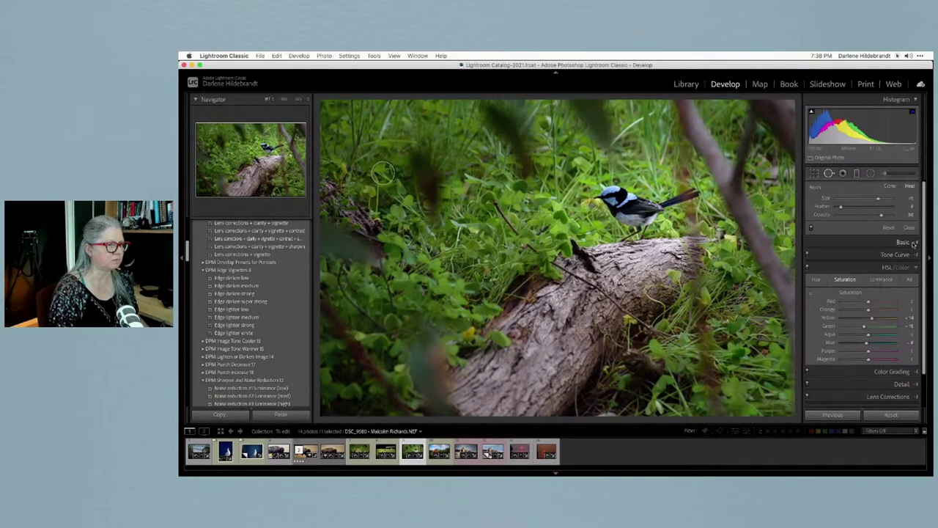
left_click(888, 228)
key("q")
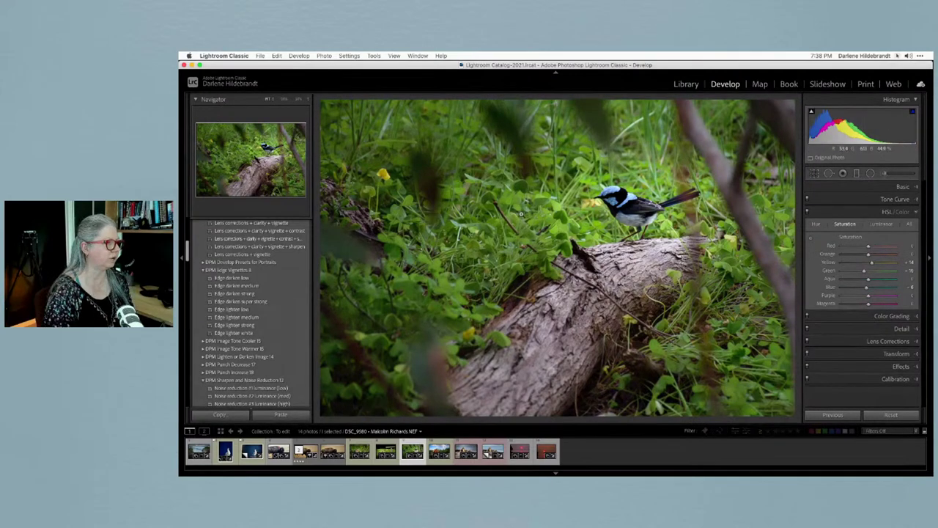
Send the bird photo from Lightroom Classic to Luminar AI as an edit copy.
right_click(522, 214)
mouse_move(536, 280)
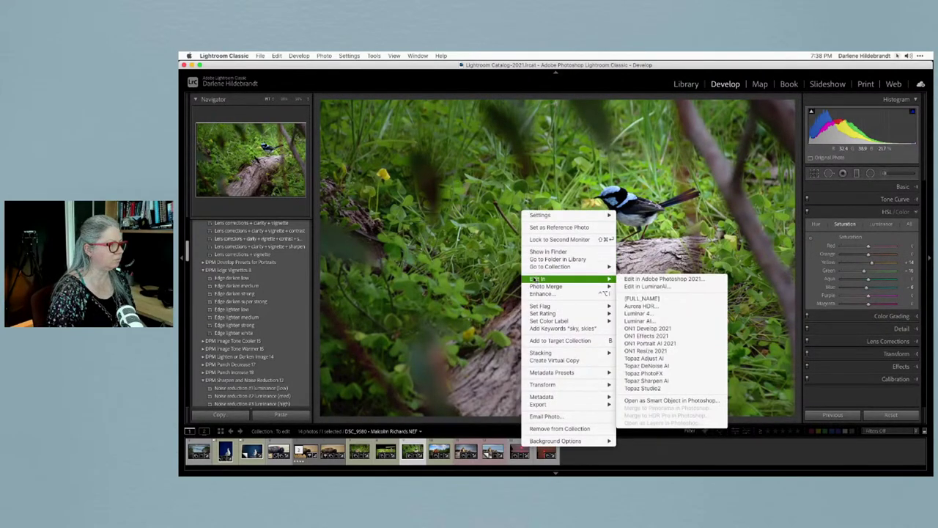
left_click(642, 323)
left_click(540, 241)
left_click(546, 254)
left_click(606, 304)
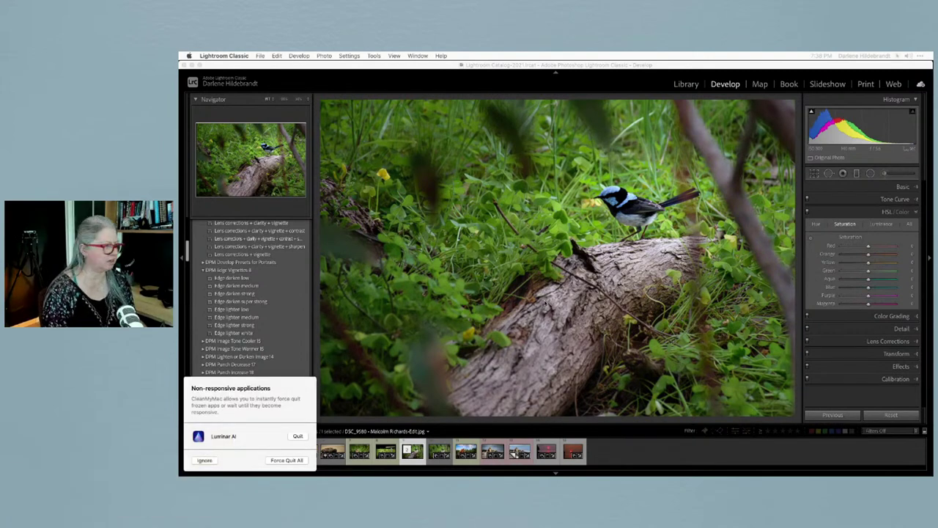
Ignore the non-responsive application warning, switch to Luminar AI and widen its window to fill the screen.
left_click(204, 460)
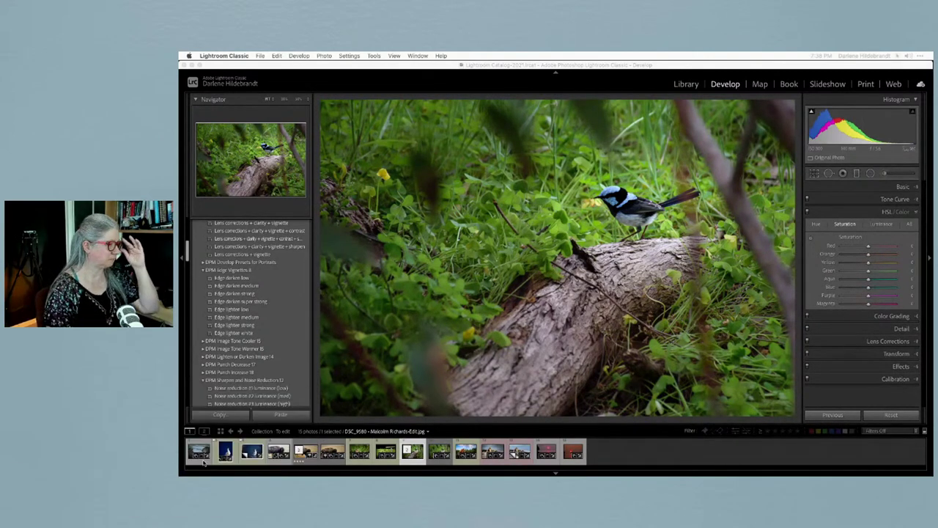
key("super+Tab")
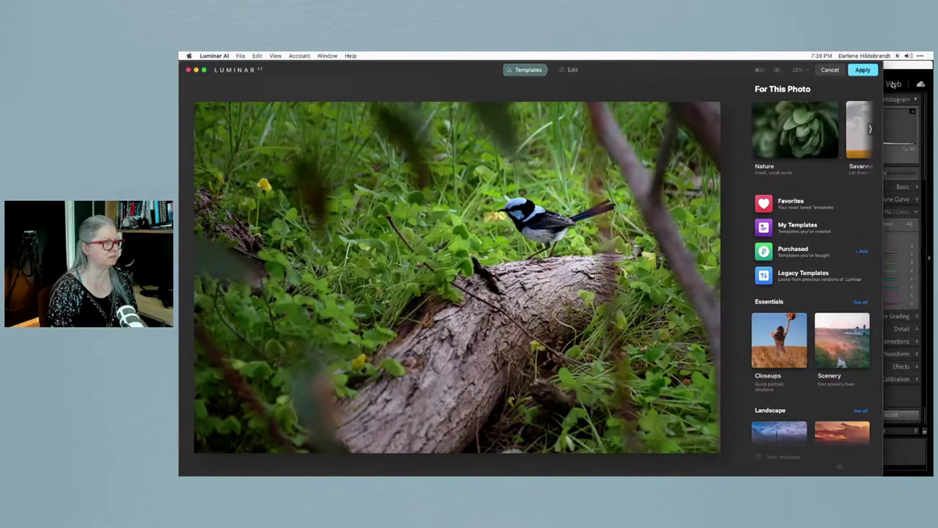
left_click_drag(882, 80, 932, 79)
left_click_drag(228, 99, 183, 99)
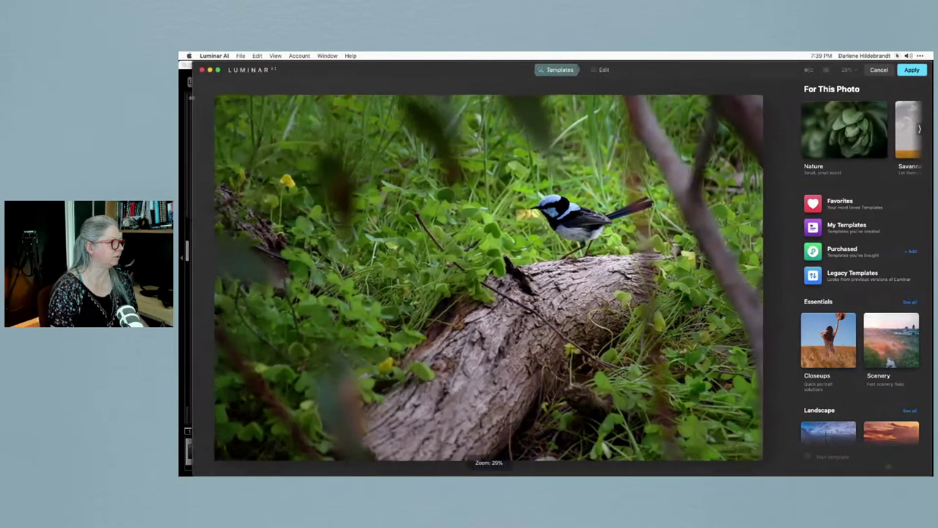
Lower the Yellow saturation to about -39 in the HSL settings of the Color tool.
left_click(596, 69)
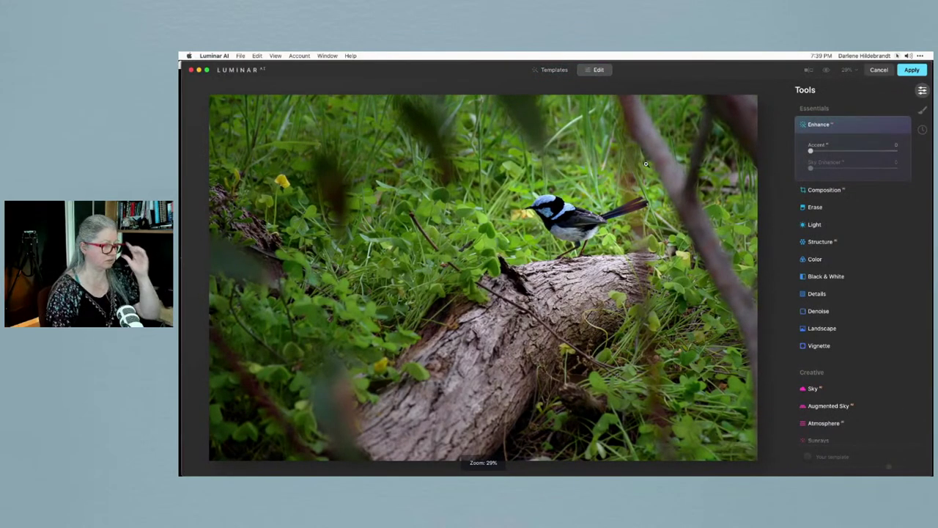
left_click(809, 264)
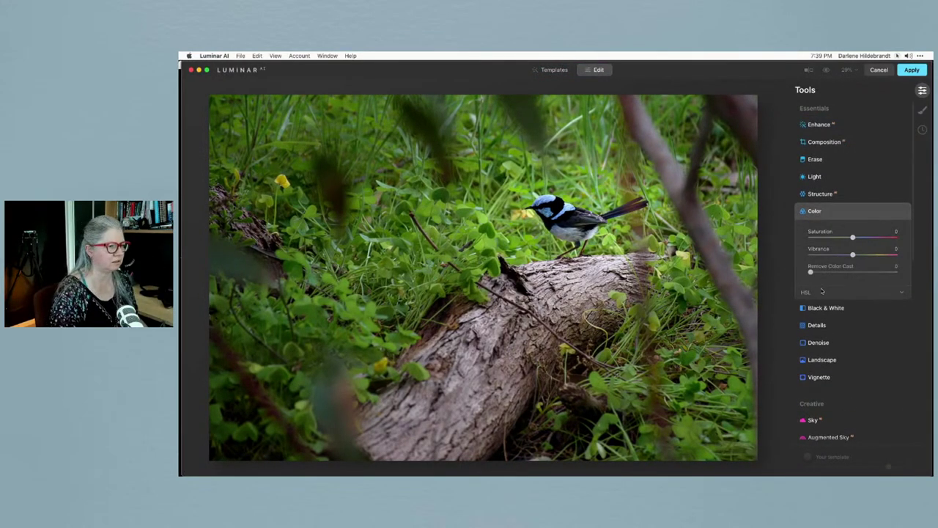
left_click(821, 294)
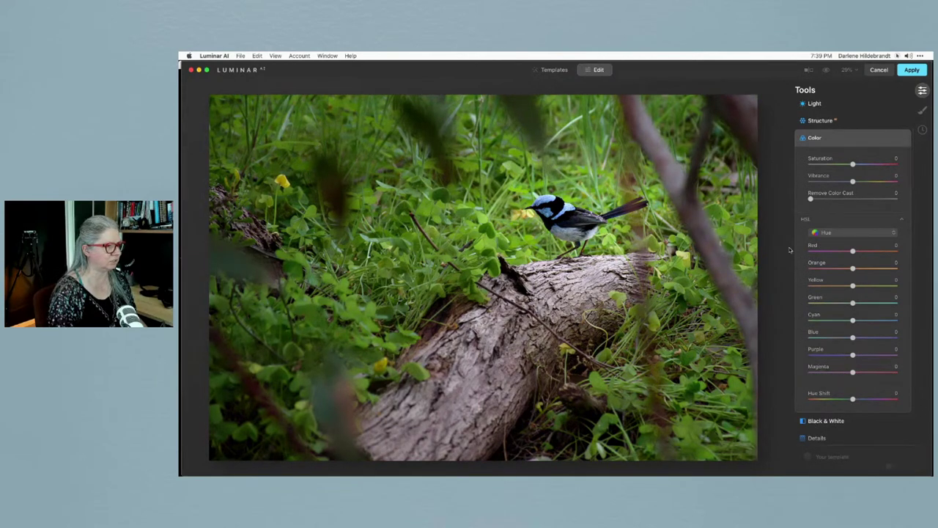
left_click(843, 233)
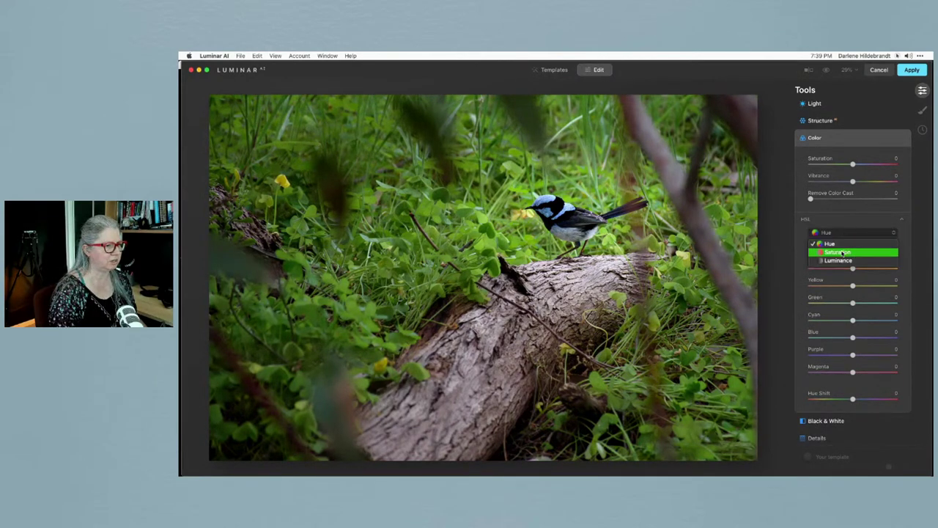
left_click(841, 252)
mouse_move(853, 285)
left_mouse_down()
mouse_move(821, 285)
mouse_move(836, 285)
left_mouse_up()
Lower the Yellow luminance to about -67 in the HSL settings.
left_click(843, 232)
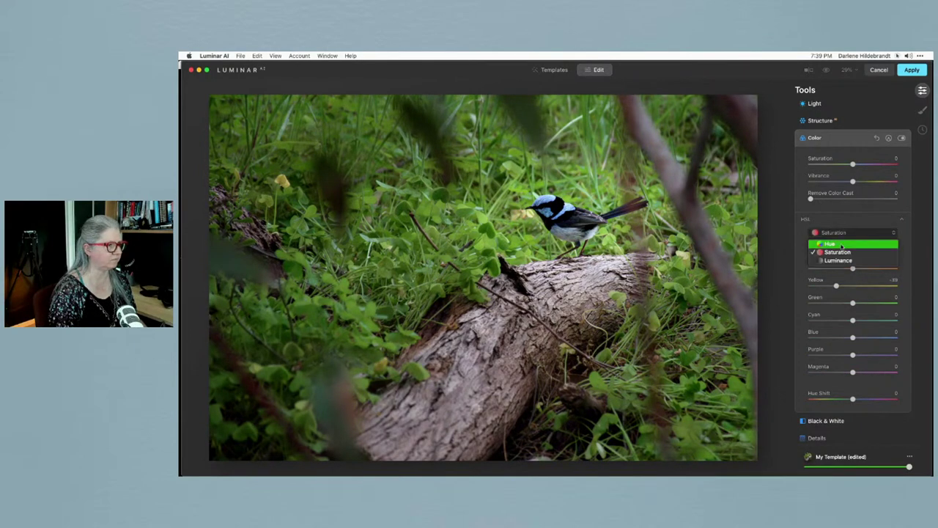
left_click(843, 261)
left_click_drag(852, 285, 834, 287)
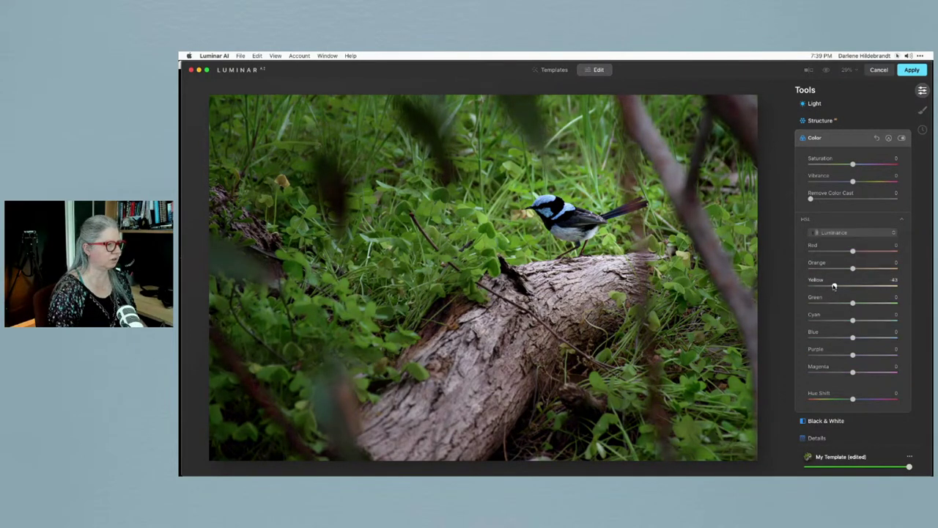
double_click(834, 286)
left_click(824, 286)
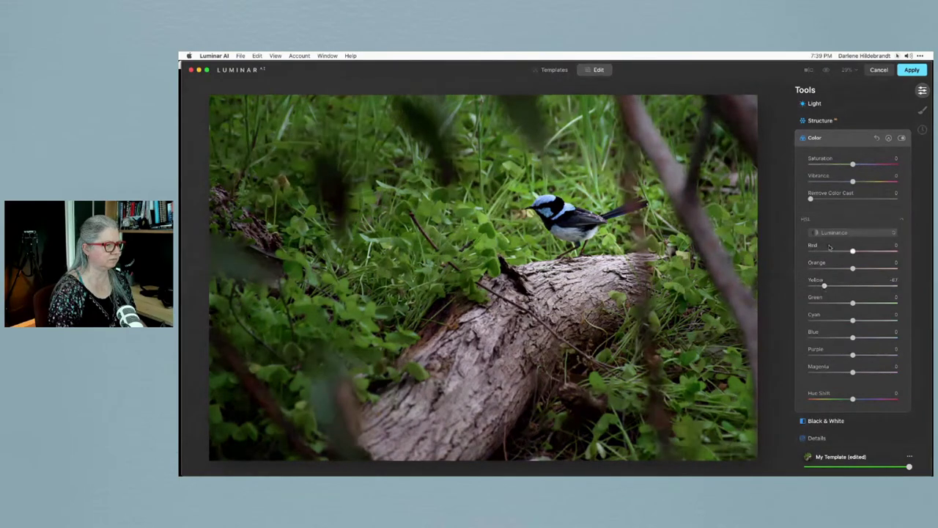
Shift the Yellow hue to about 90 in the HSL settings.
left_click(832, 233)
left_click(828, 244)
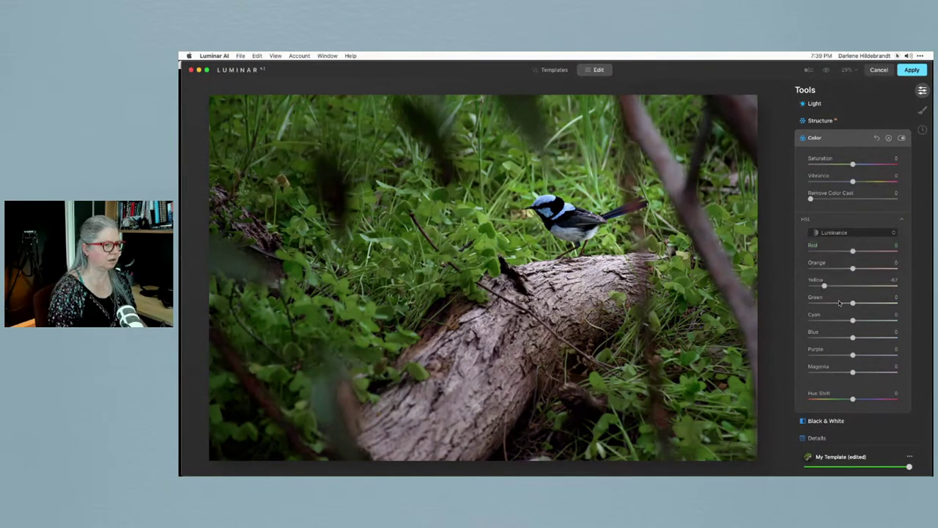
left_click_drag(853, 287, 871, 286)
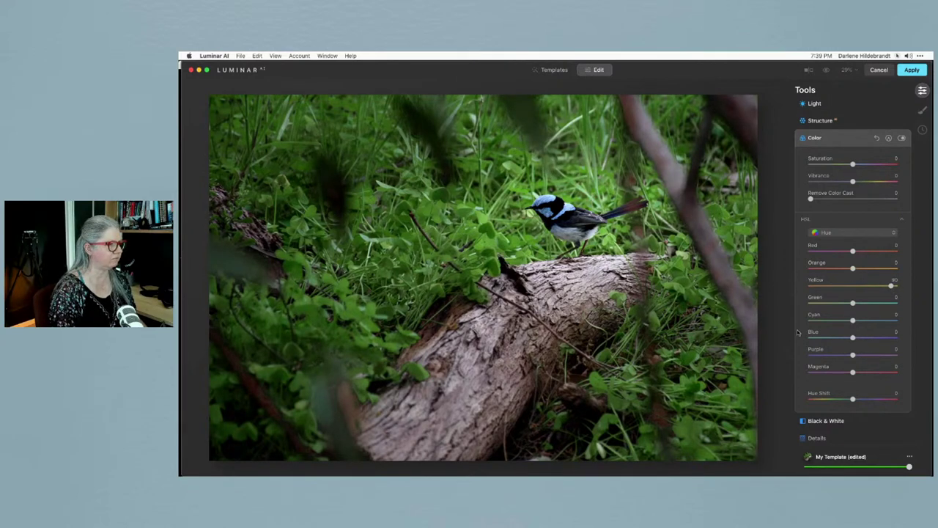
Start a paint mask for the Color adjustment, shrink the brush and paint over the yellow leaf by the bird's beak.
left_click(889, 139)
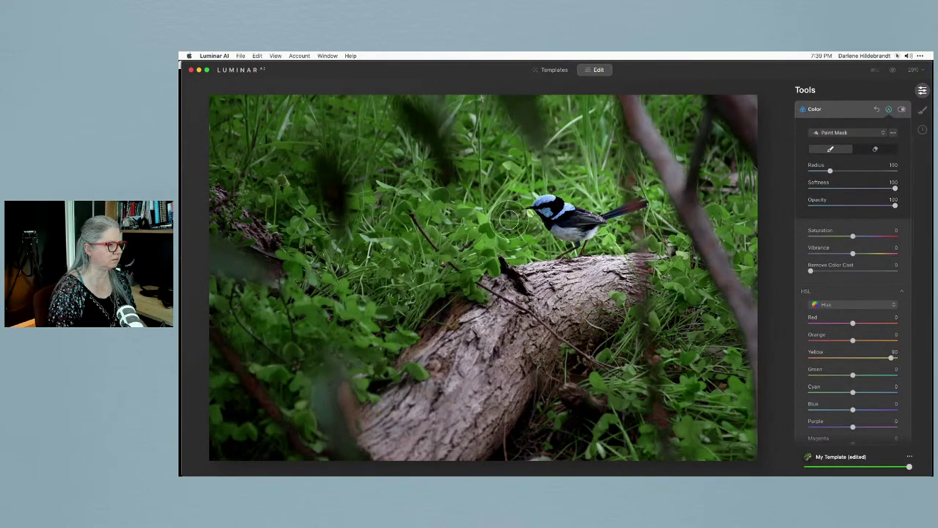
key("bracketleft")
key("bracketleft")
key("bracketleft")
key("bracketleft")
key("bracketleft")
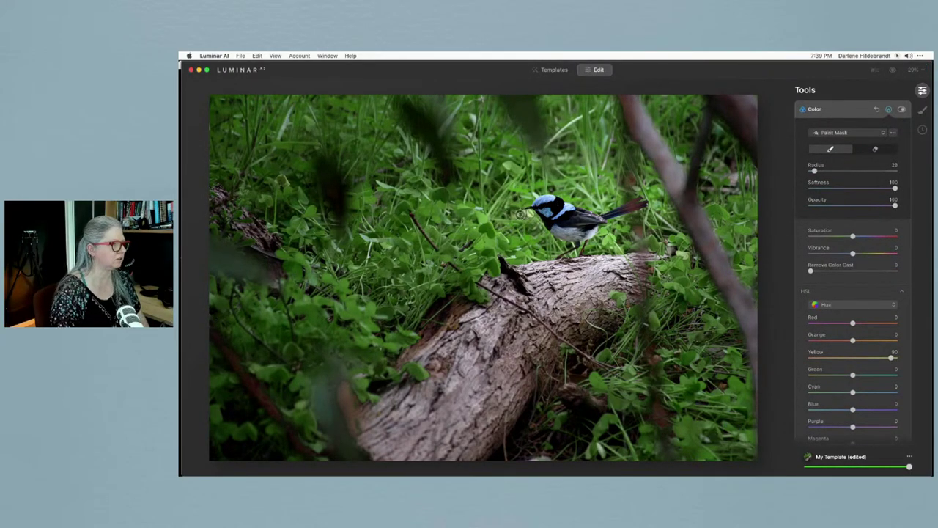
mouse_move(525, 215)
left_mouse_down()
mouse_move(511, 214)
mouse_move(525, 213)
left_mouse_up()
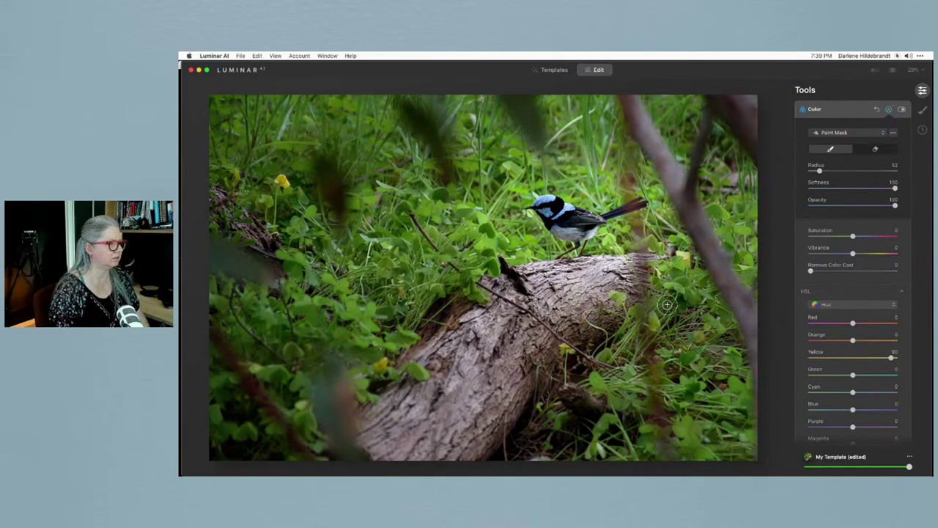
Paint the Color mask over the remaining yellow flowers and leaves in the foliage and around the log, with brush radius 52.
left_click_drag(276, 184, 283, 174)
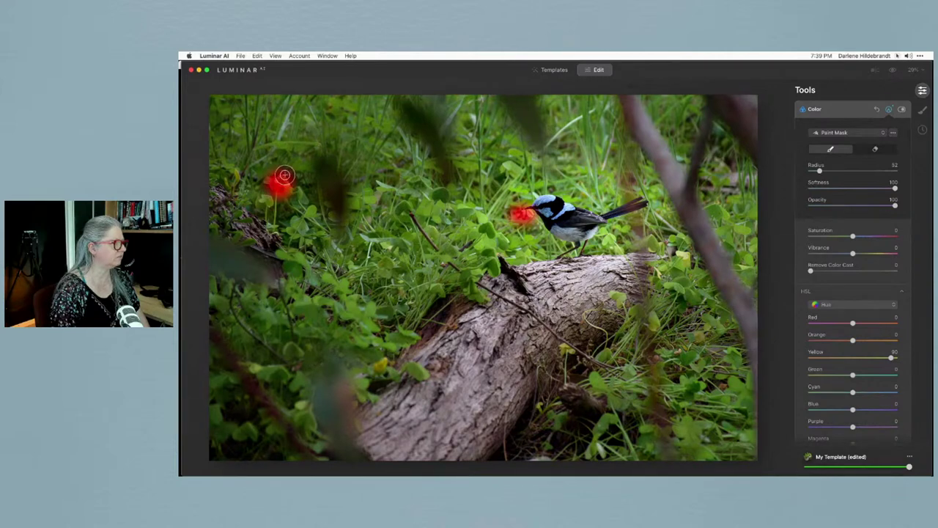
left_click_drag(300, 397, 299, 405)
mouse_move(376, 367)
left_mouse_down()
mouse_move(382, 358)
mouse_move(364, 370)
left_mouse_up()
left_click_drag(679, 249, 681, 254)
left_click_drag(567, 356, 562, 348)
mouse_move(664, 323)
left_mouse_down()
mouse_move(654, 321)
mouse_move(712, 324)
left_mouse_up()
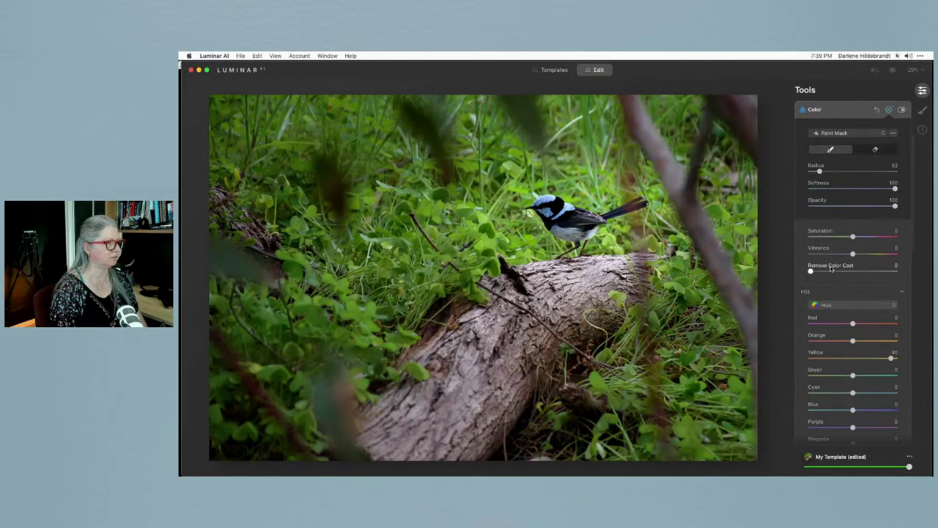
Compare the photo with the Color adjustment off and on, and collapse the Color tool.
scroll(854, 264, "up", 1)
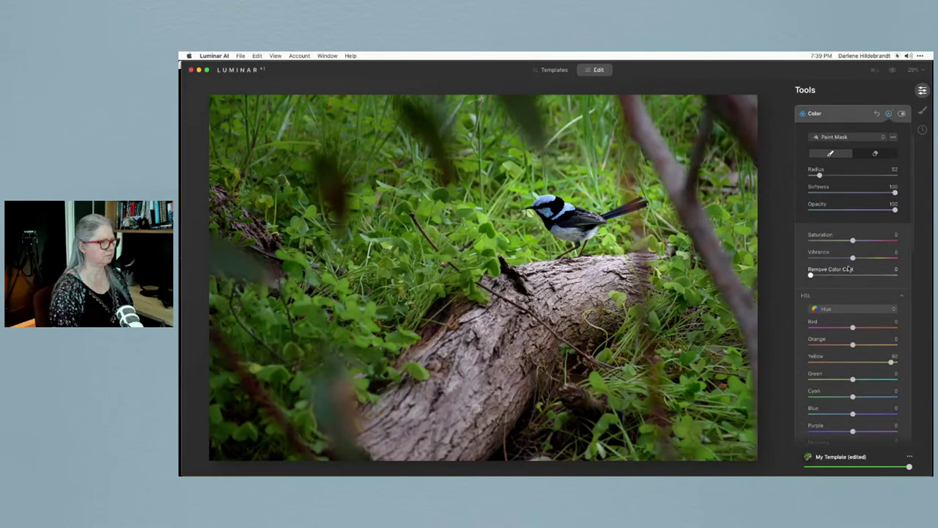
left_click(901, 114)
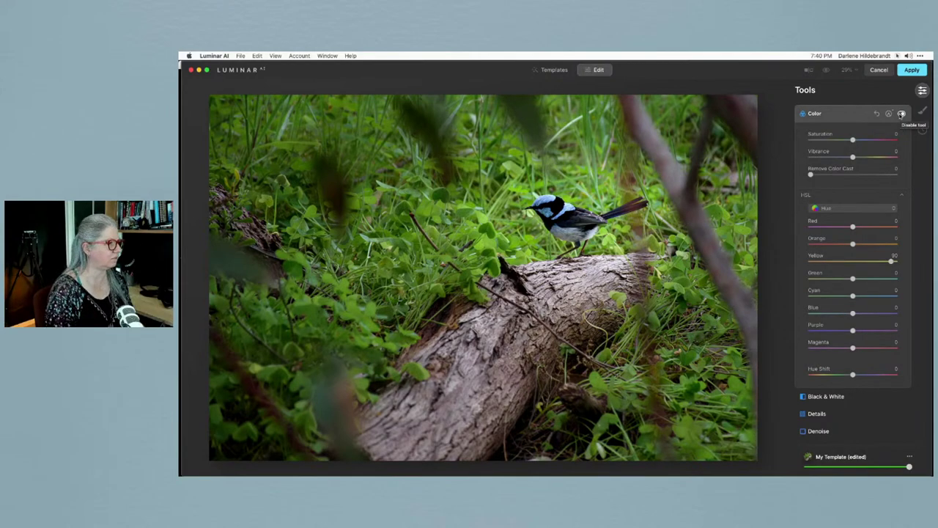
left_click(854, 114)
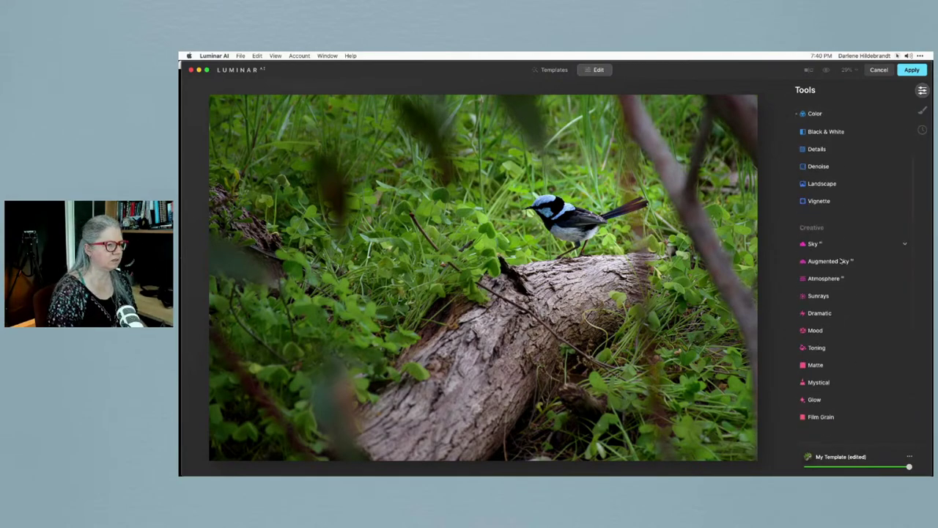
Apply the Landscape adjustments with Golden Hour about 31, Foliage Enhancer about 9 and Foliage Hue about -39.
left_click(819, 184)
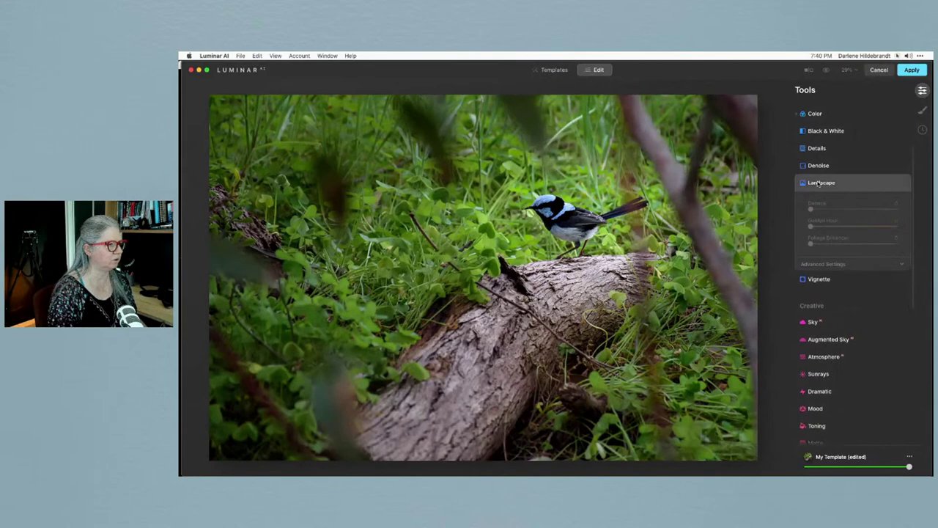
left_click(805, 263)
left_click_drag(810, 227, 832, 246)
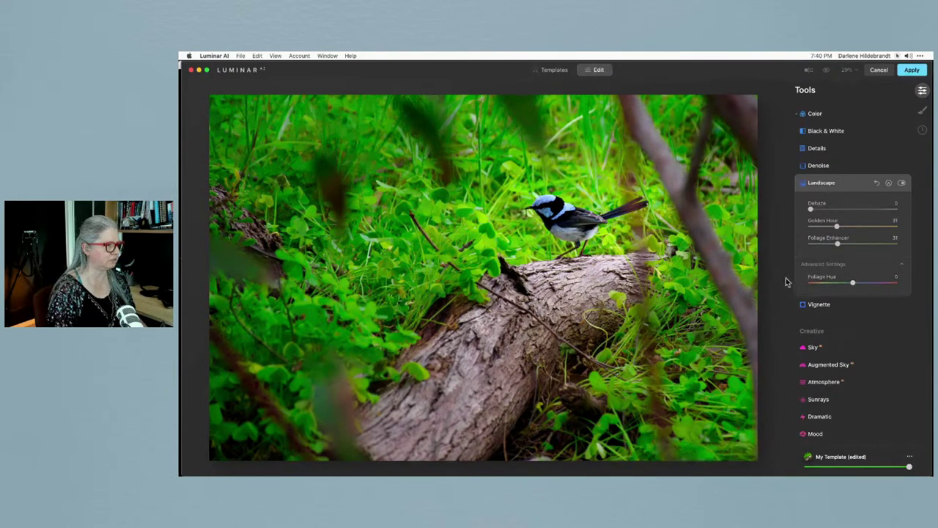
left_click_drag(841, 283, 827, 285)
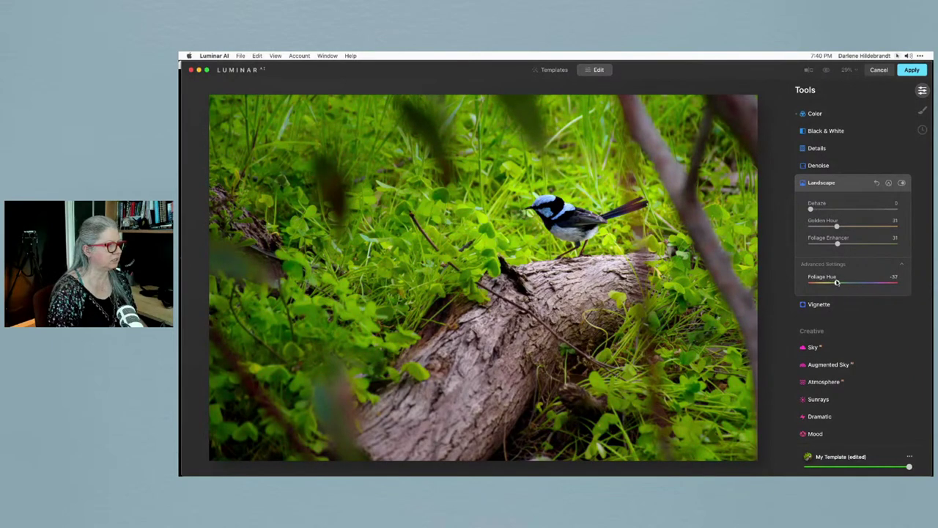
left_click_drag(851, 245, 819, 246)
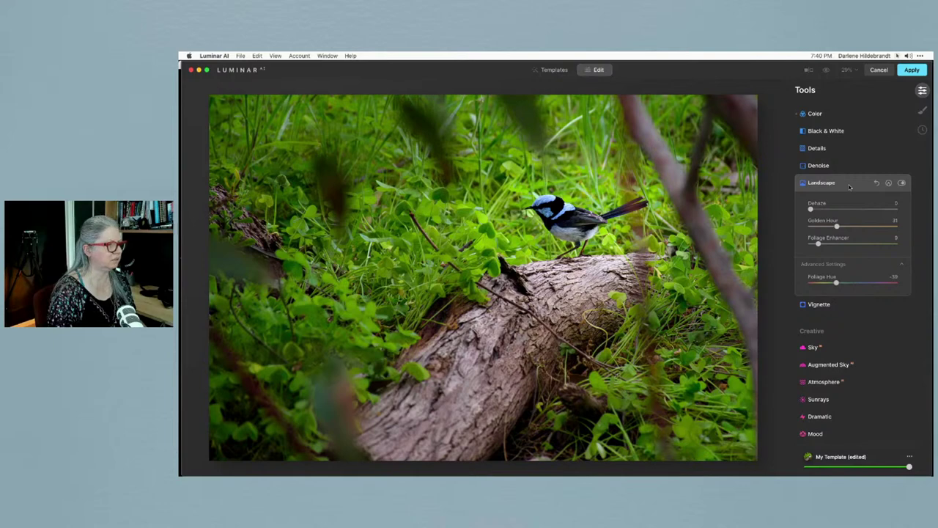
left_click(849, 186)
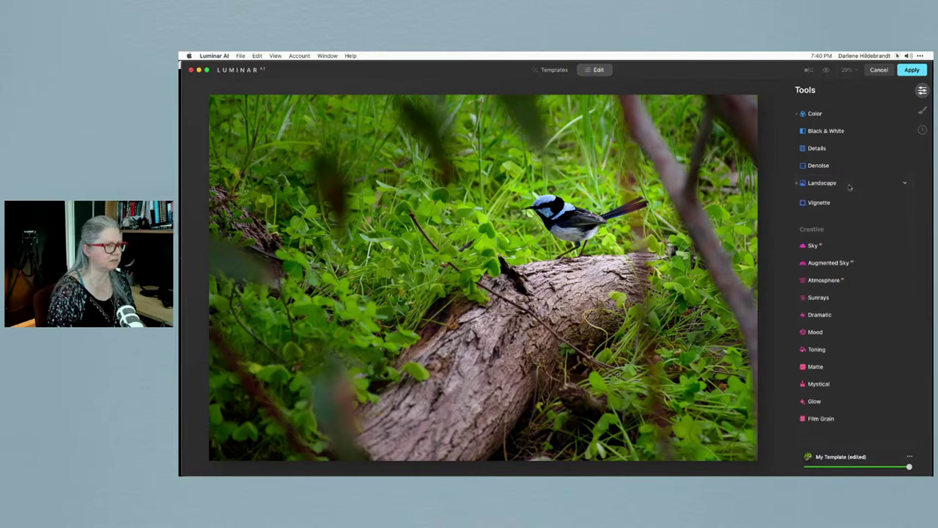
Apply the Mystical effect with Amount about 29 and erase it from the bird with a mask eraser at about 75 opacity.
left_click(819, 381)
left_click_drag(812, 292, 837, 292)
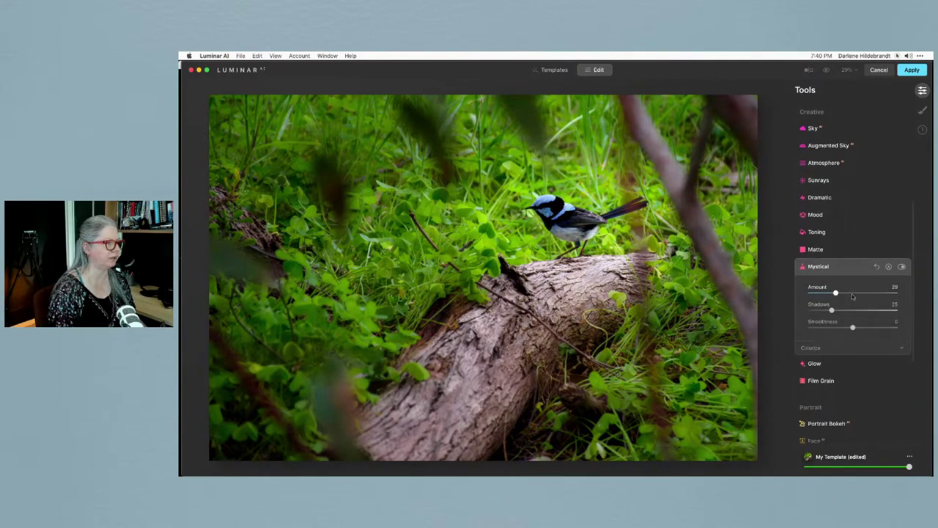
left_click(889, 265)
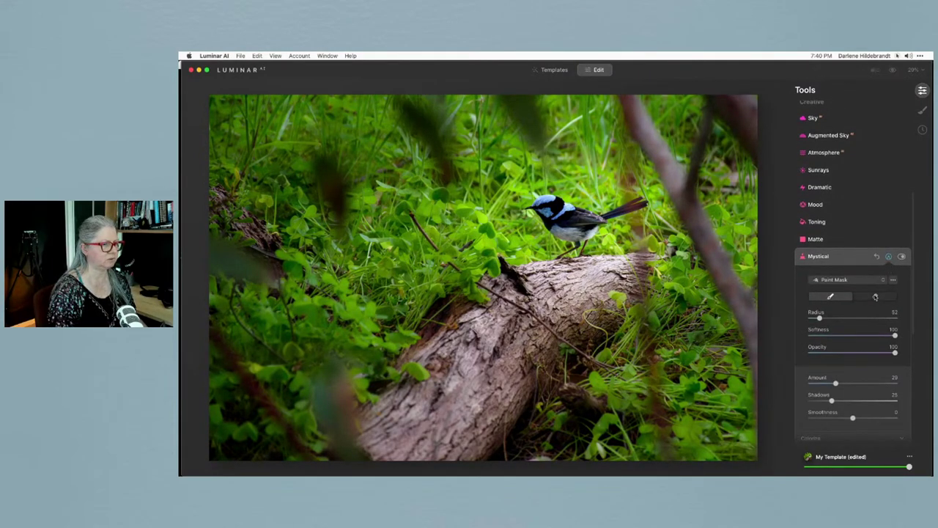
left_click(875, 296)
left_click_drag(895, 352, 875, 351)
mouse_move(561, 233)
left_mouse_down()
mouse_move(640, 203)
mouse_move(590, 223)
mouse_move(586, 249)
mouse_move(573, 252)
mouse_move(568, 218)
mouse_move(532, 202)
mouse_move(554, 216)
mouse_move(563, 241)
mouse_move(540, 268)
mouse_move(578, 256)
mouse_move(631, 258)
mouse_move(547, 261)
mouse_move(533, 208)
left_mouse_up()
mouse_move(608, 209)
left_mouse_down()
mouse_move(632, 207)
mouse_move(620, 214)
left_mouse_up()
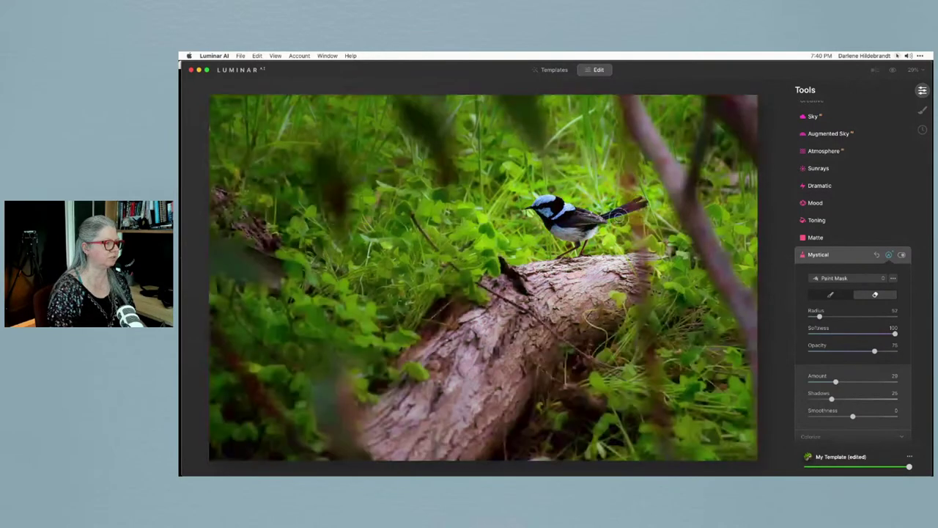
scroll(899, 280, "down", 1)
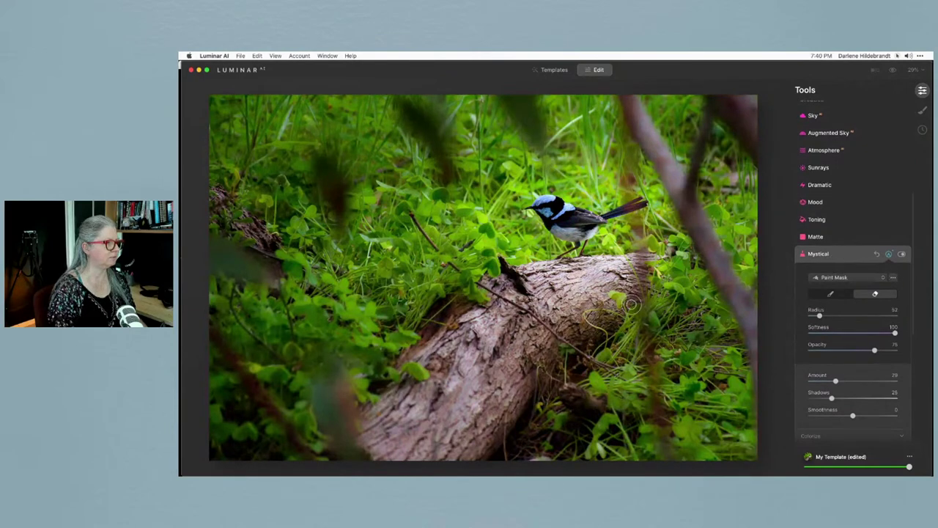
left_click(888, 254)
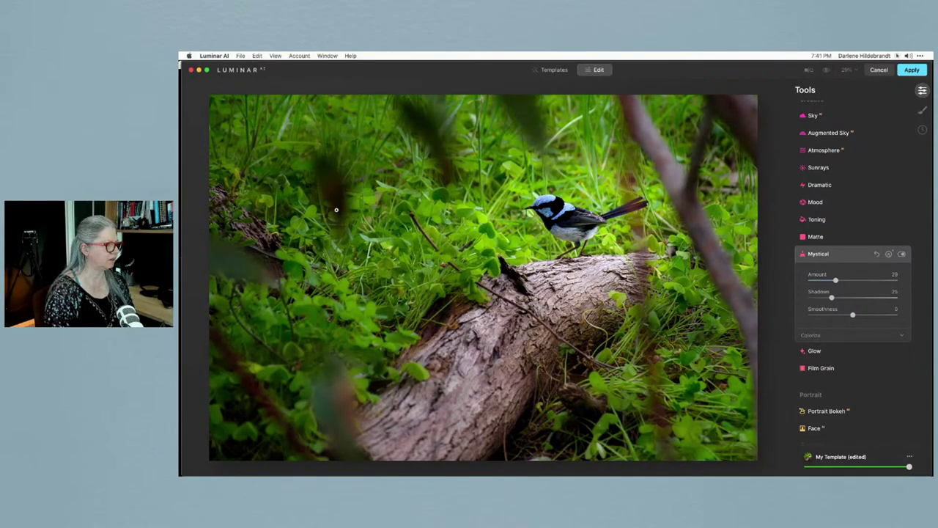
left_click(898, 55)
left_click(894, 77)
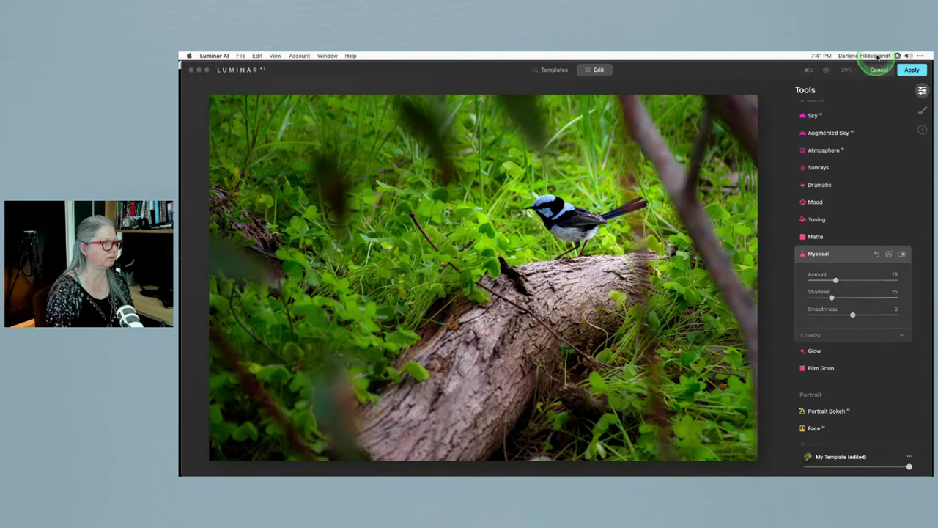
Apply the Luminar AI edits, switch back to Lightroom Classic, and keep the edited bird photo selected in Develop.
left_click(909, 70)
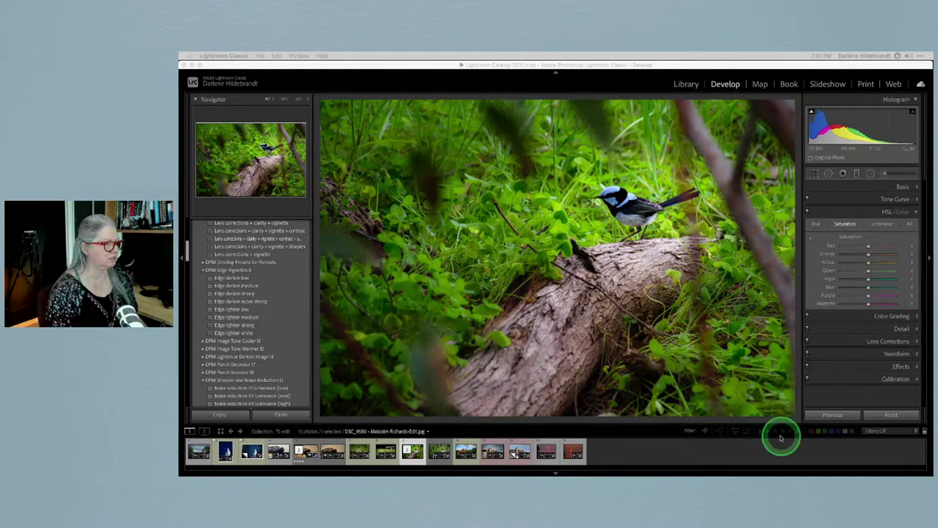
left_click(741, 448)
left_click(741, 448)
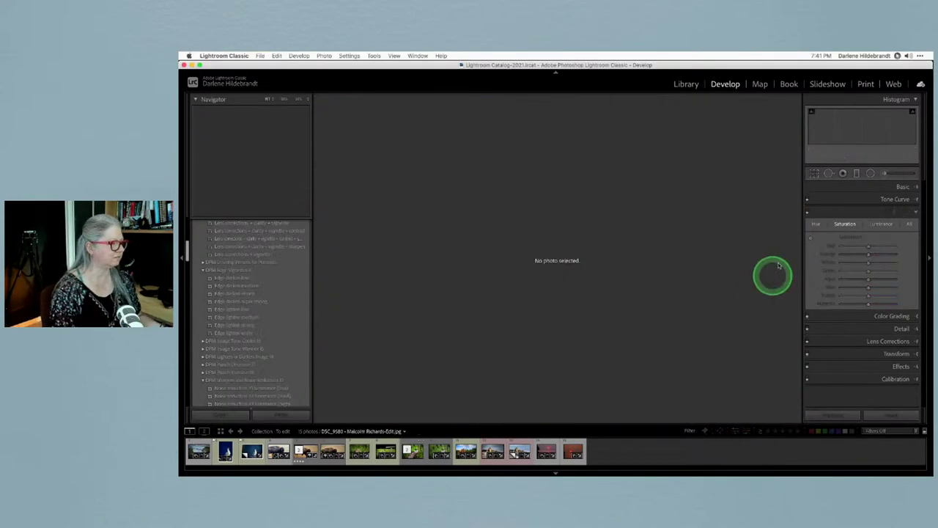
key("super+z")
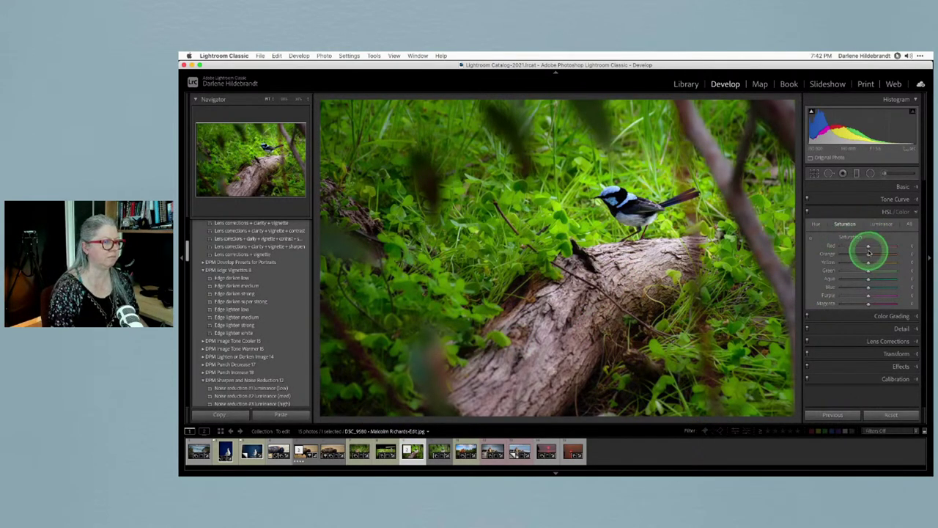
Boost the blue tones' saturation, then darken the blues to a luminance of about -12 and lower the aqua luminance slightly.
left_click_drag(865, 286, 877, 279)
left_click(878, 226)
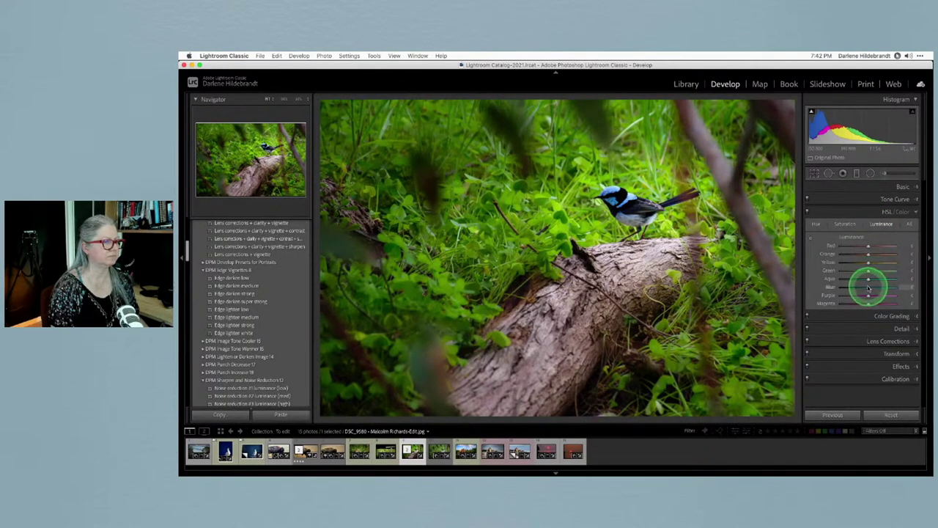
left_click_drag(868, 288, 865, 288)
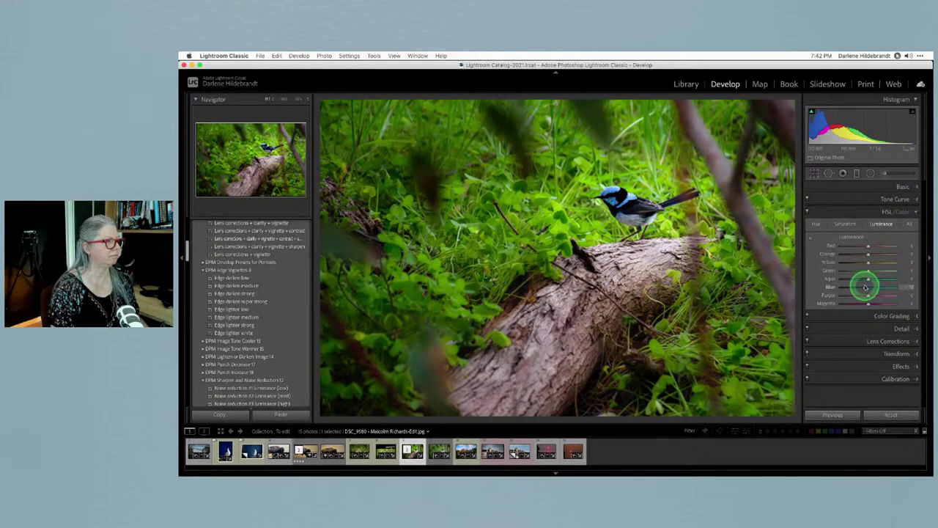
left_click(870, 280)
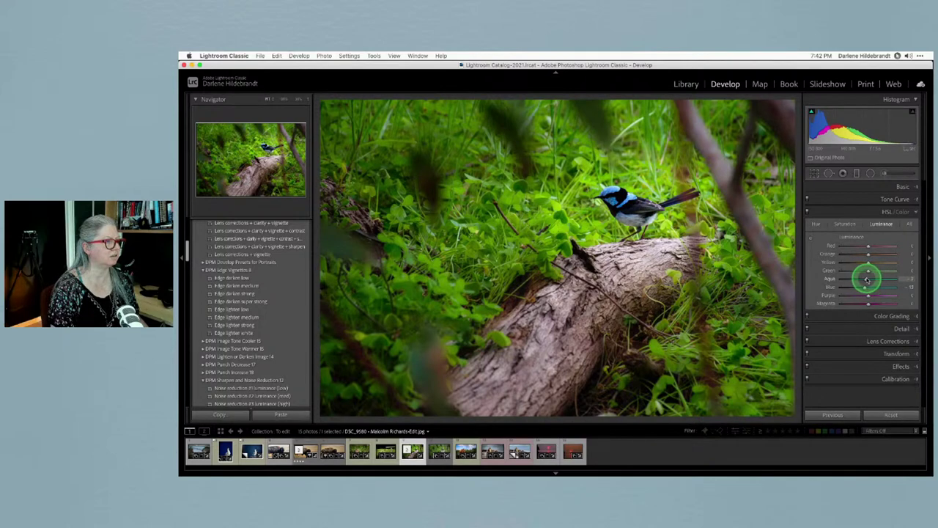
Cool the bird photo's white balance slightly, setting Temp to about -3.
left_click(901, 188)
left_click_drag(880, 240, 901, 235)
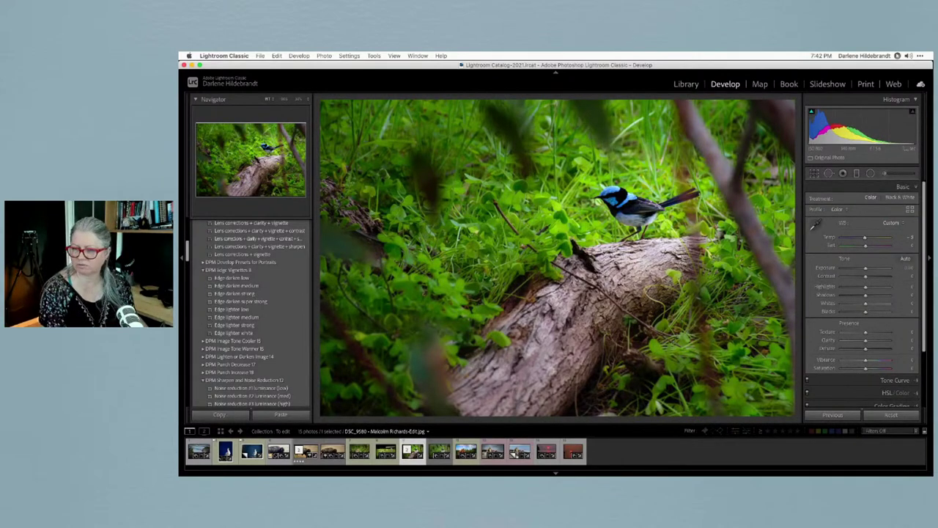
key("f")
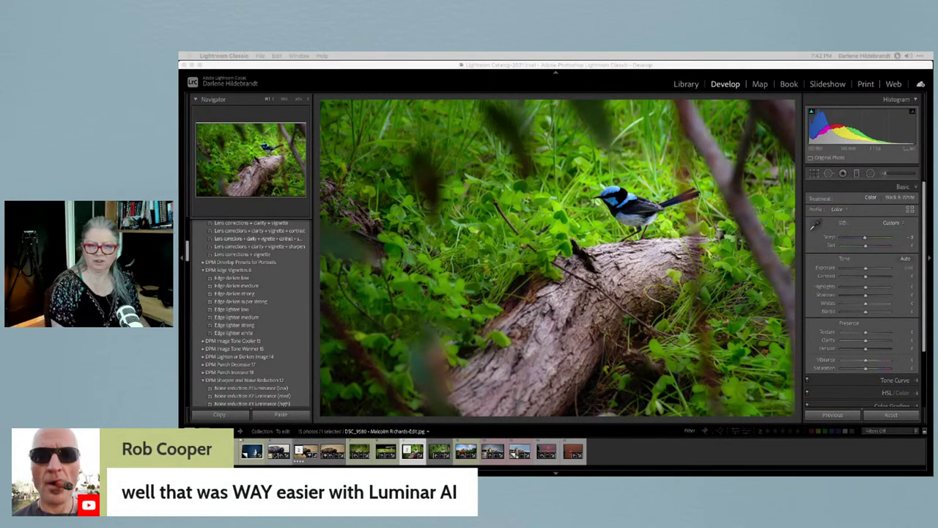